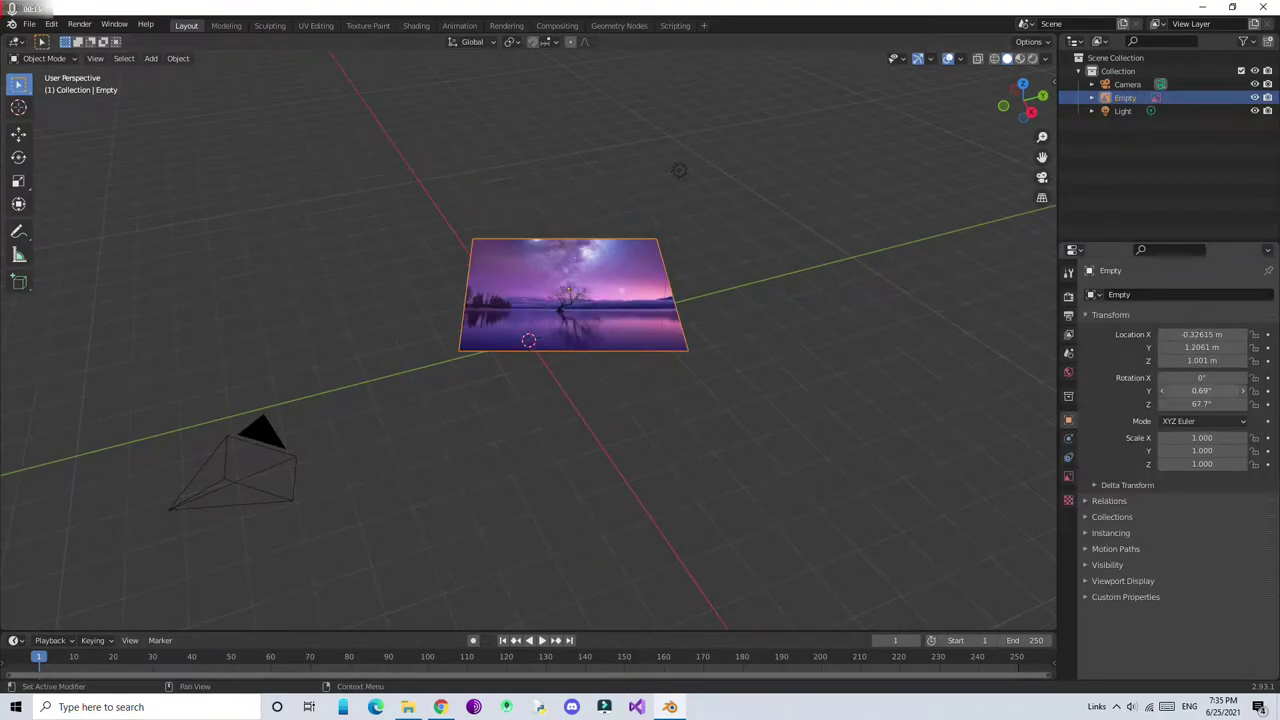
Reset the tree reference image to the origin and frame it in top view
key(alt+g)
key(KP_7)
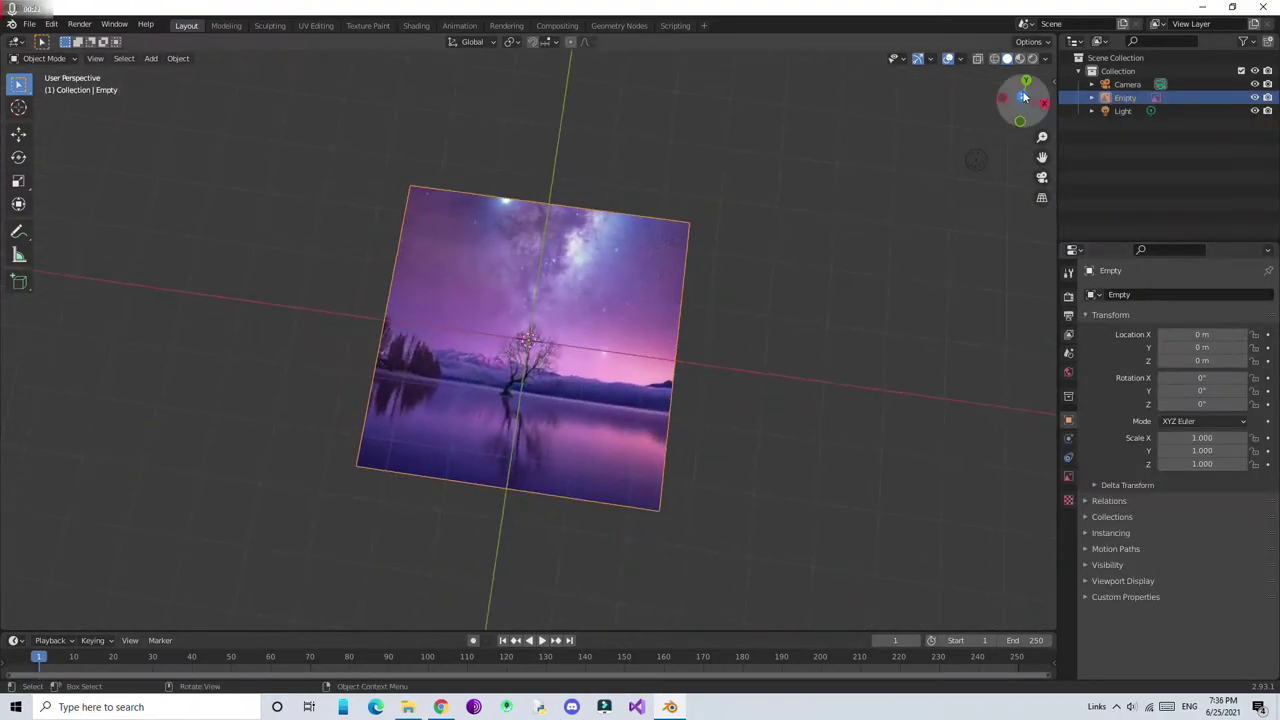
key(KP_Decimal)
Add a single-vertex object at the tree's base and extrude the first trunk vertex
click(151, 58)
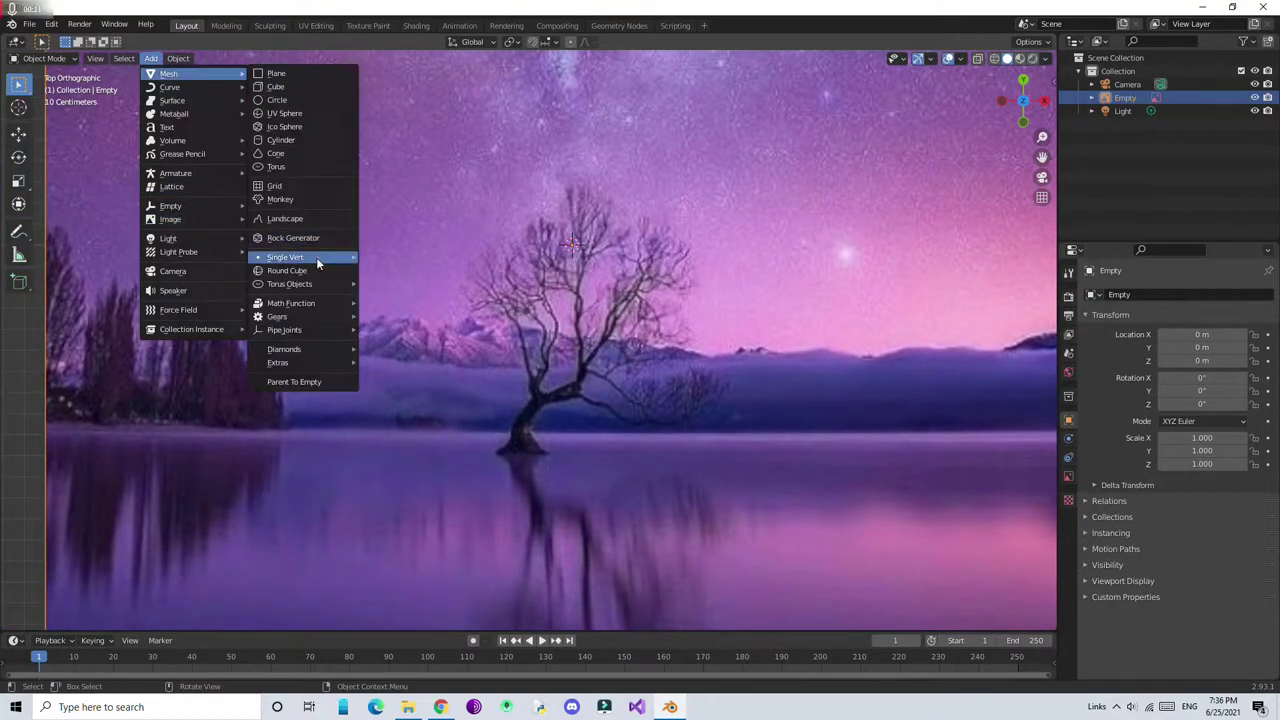
click(316, 257)
key(Tab)
key(g)
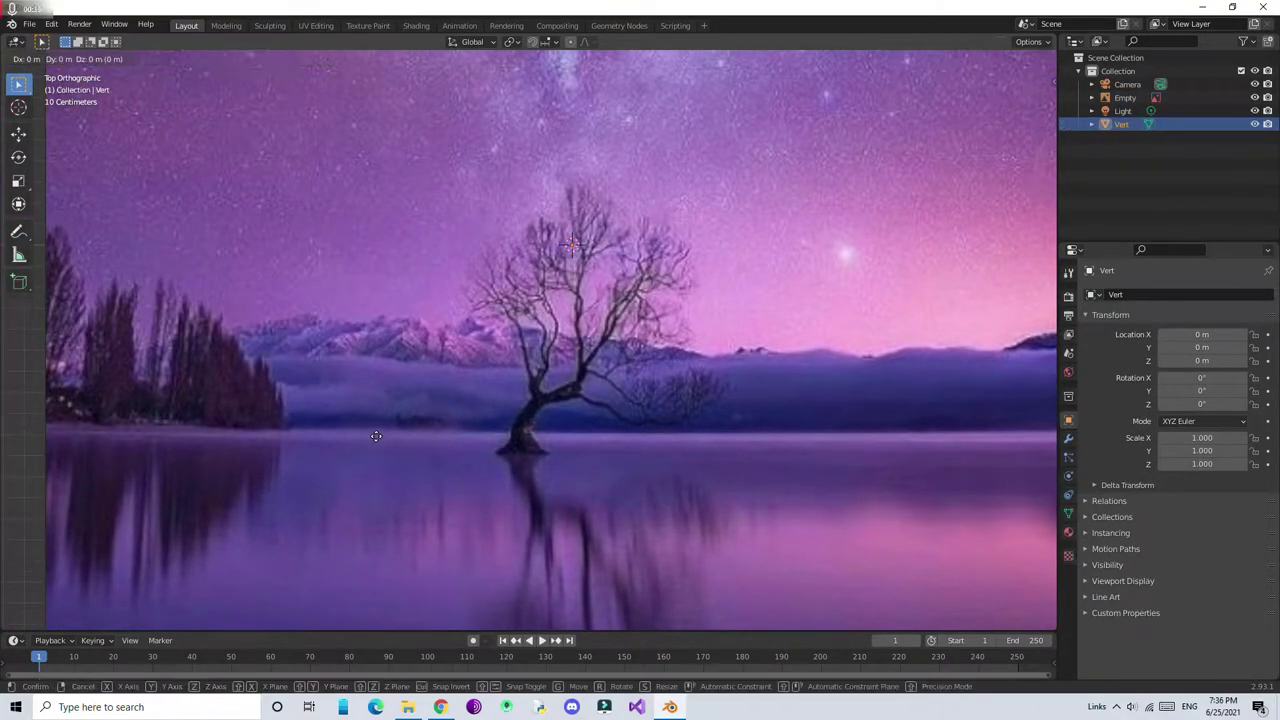
click(322, 66)
key(Tab)
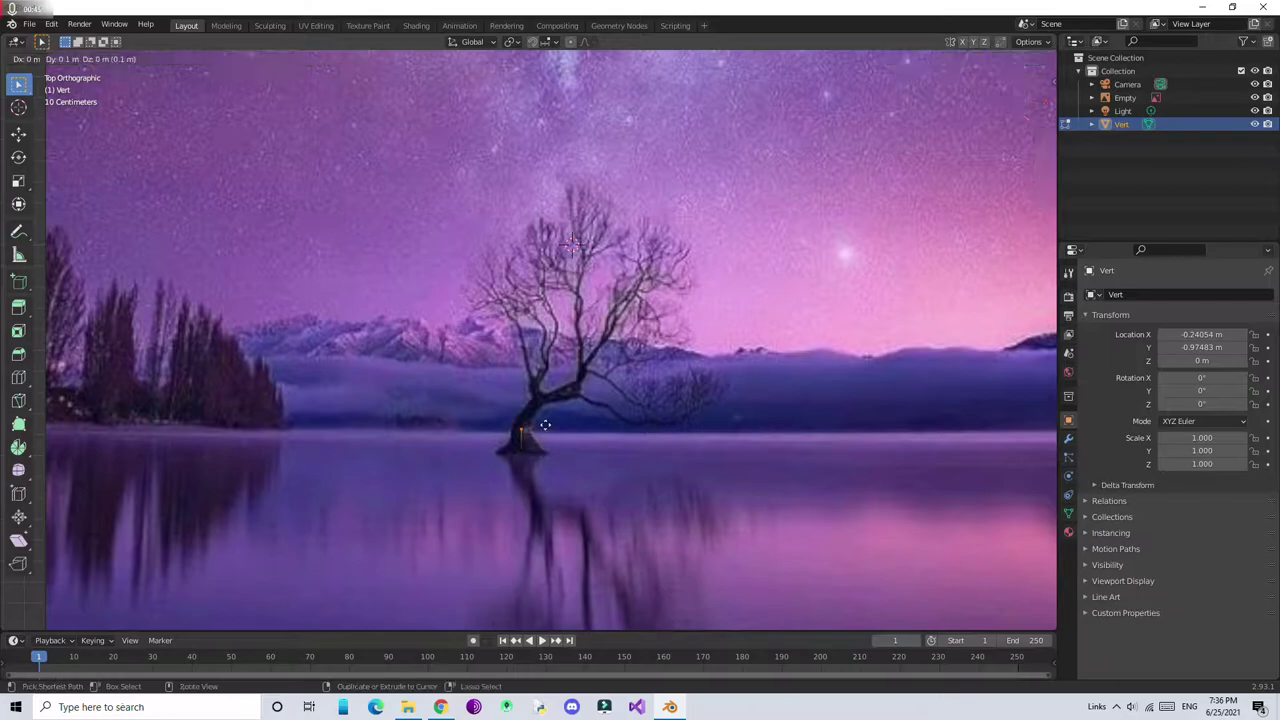
click(557, 400)
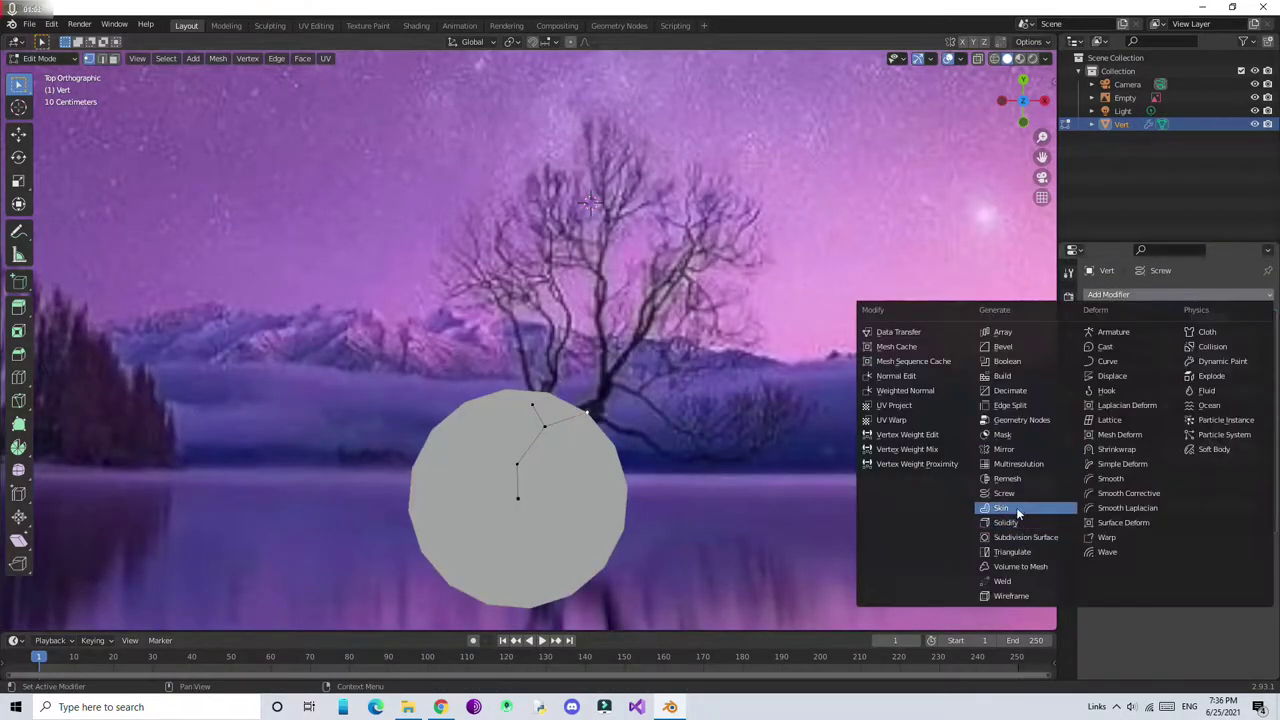
Remove the Screw modifier and shrink the skin to a thin thickness
click(1250, 317)
middle_drag(620, 420, 690, 450)
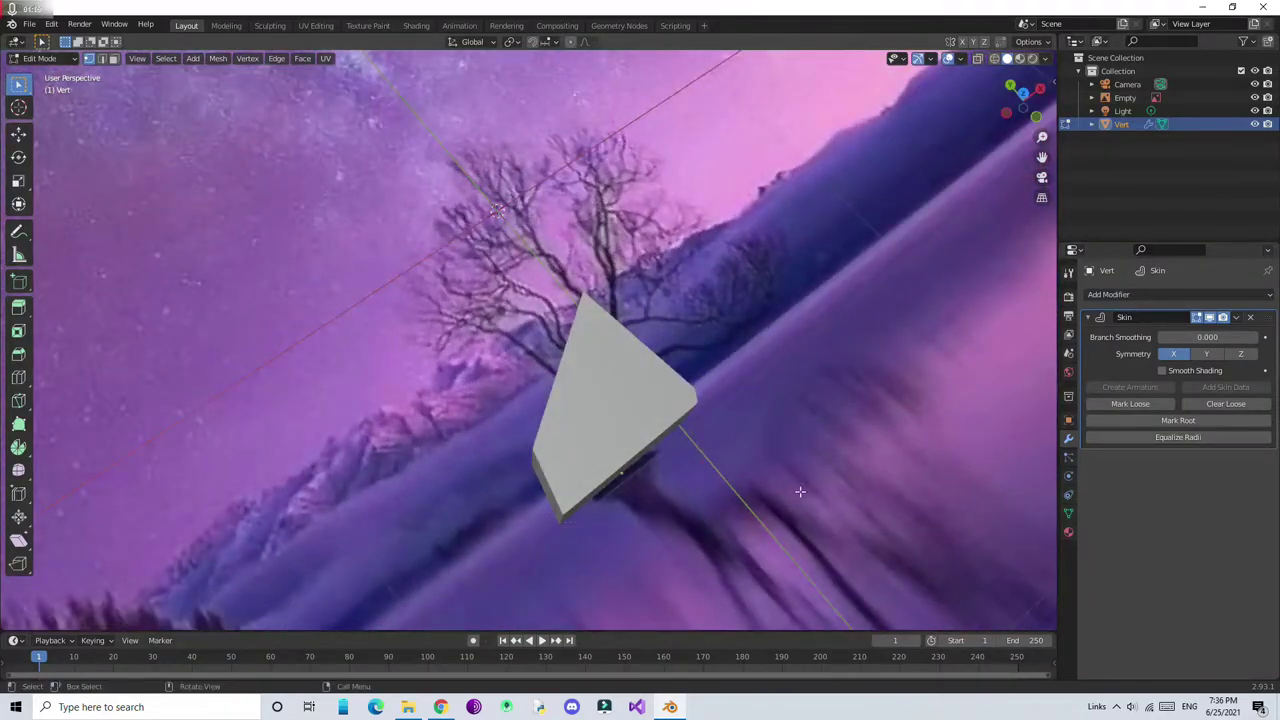
key(s)
click(660, 440)
key(KP_7)
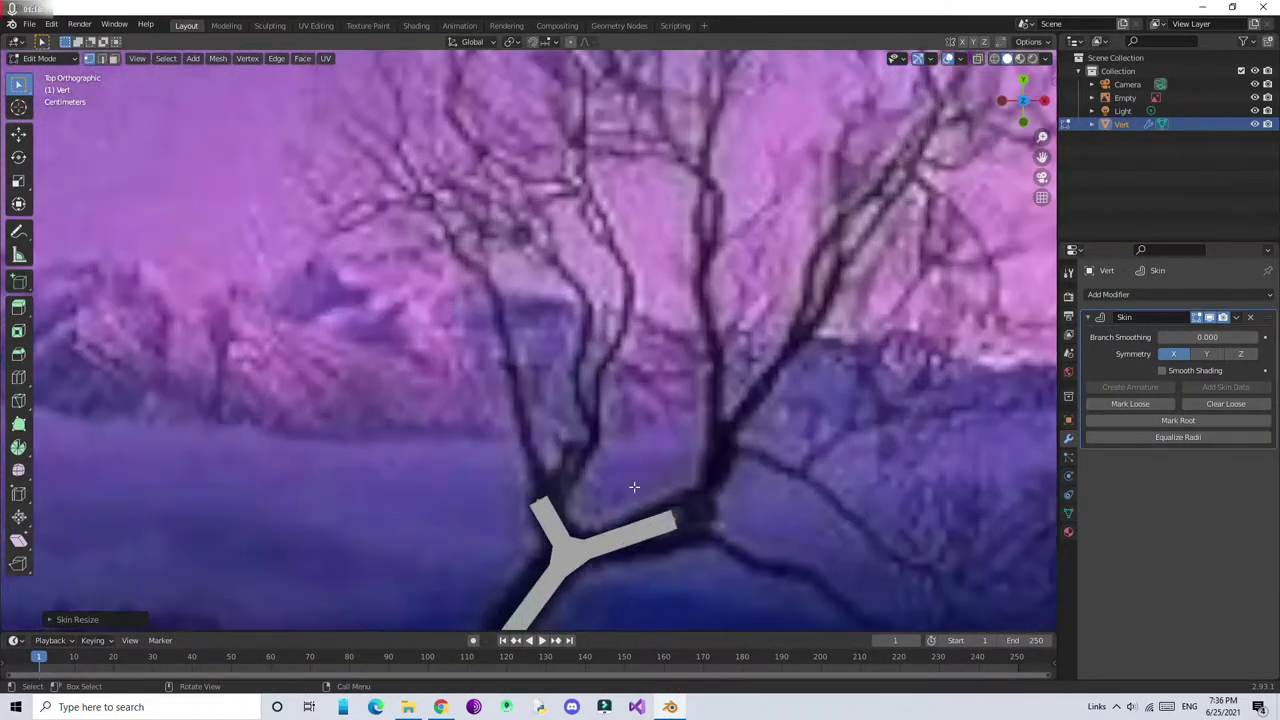
Extrude skinned segments up the trunk along the reference tree
key(e)
click(700, 508)
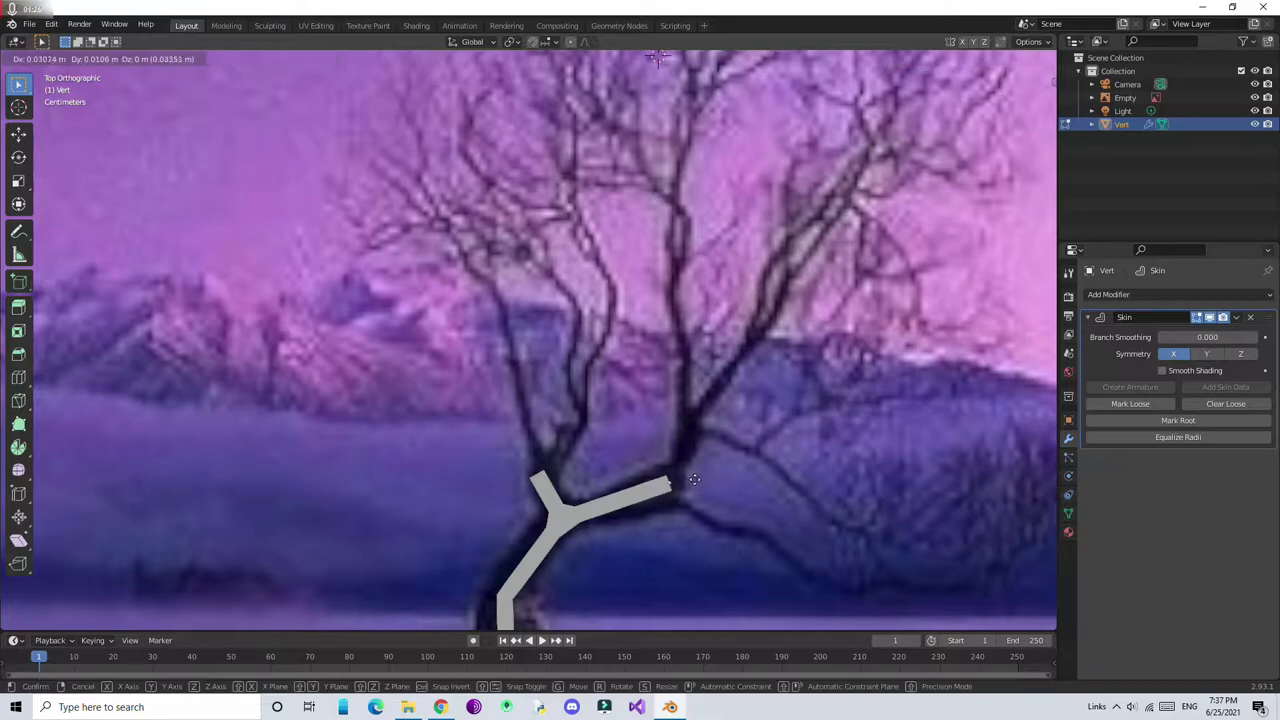
key(e)
click(690, 412)
key(e)
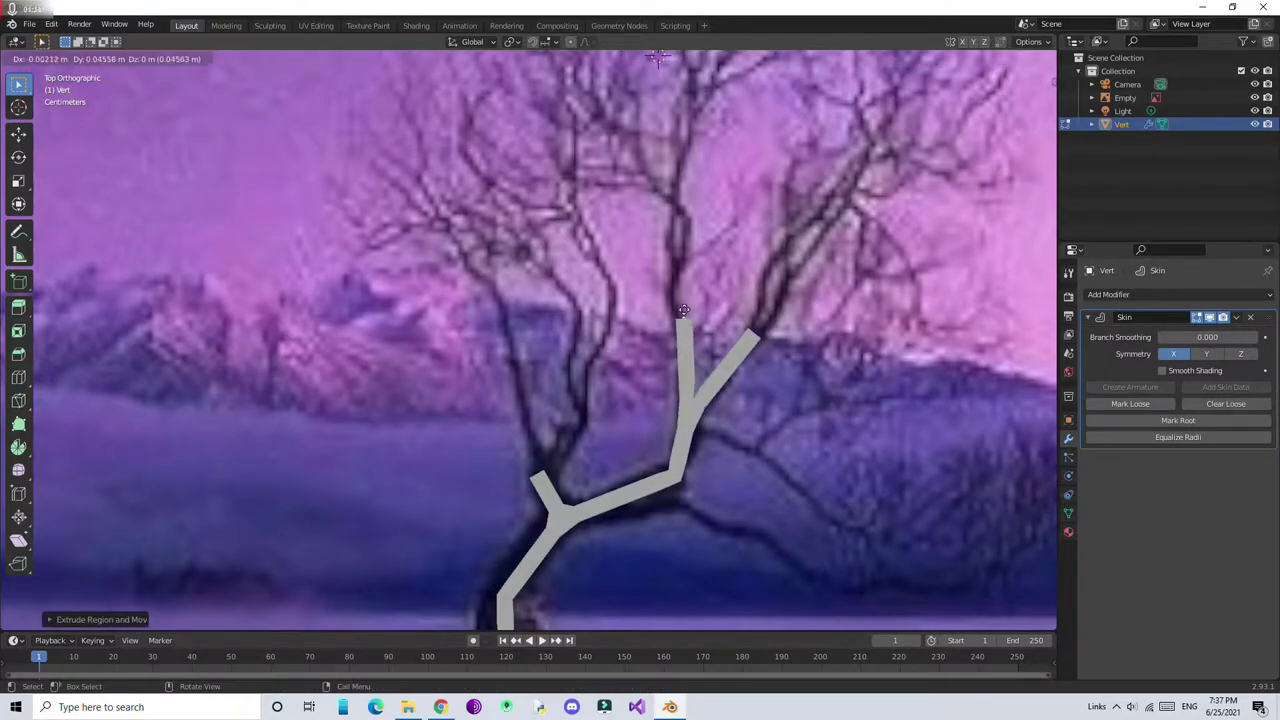
click(680, 270)
scroll(706, 220, down, 2)
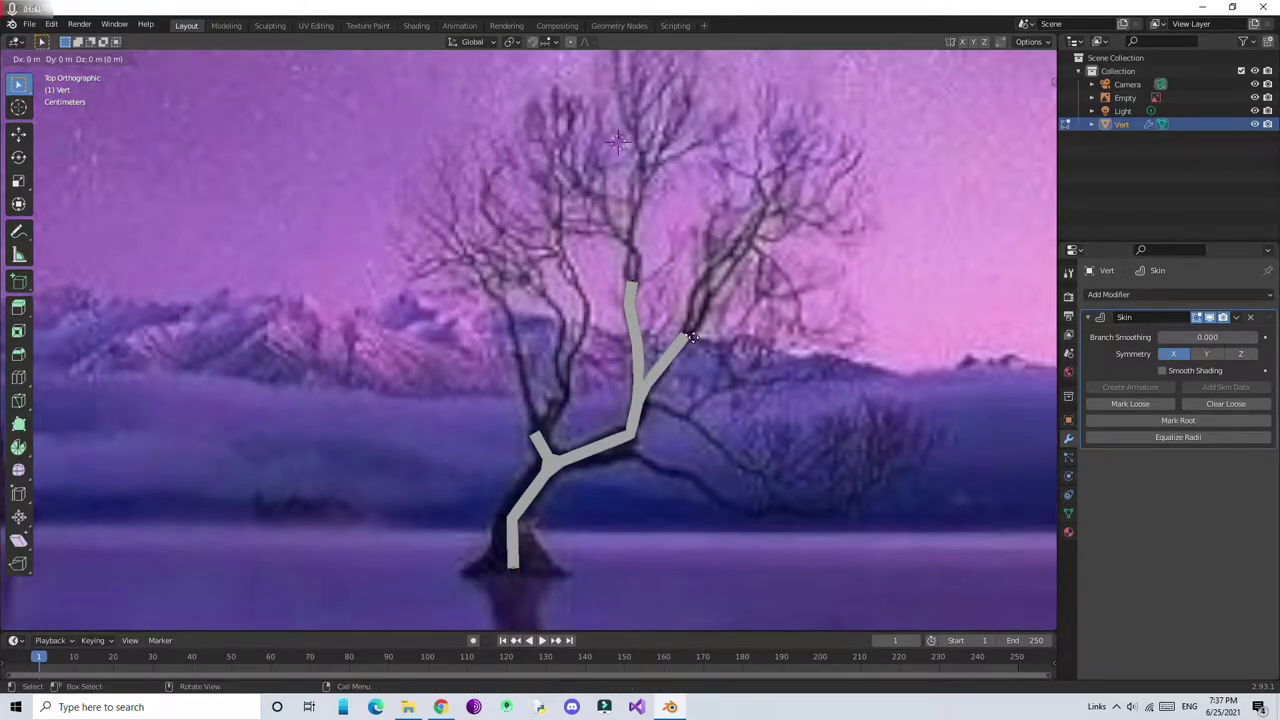
Extrude a three-segment branch from the lower kink along the lower right limb
click(632, 435)
key(e)
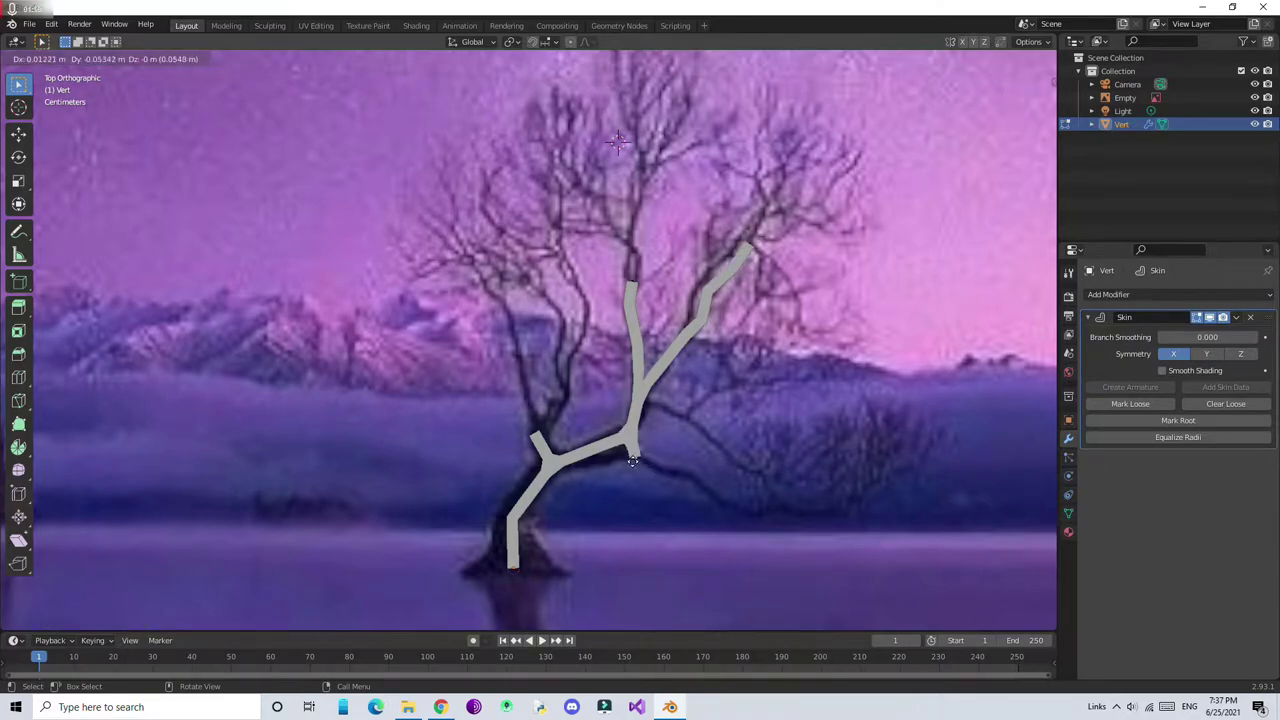
click(689, 479)
key(e)
click(834, 520)
key(e)
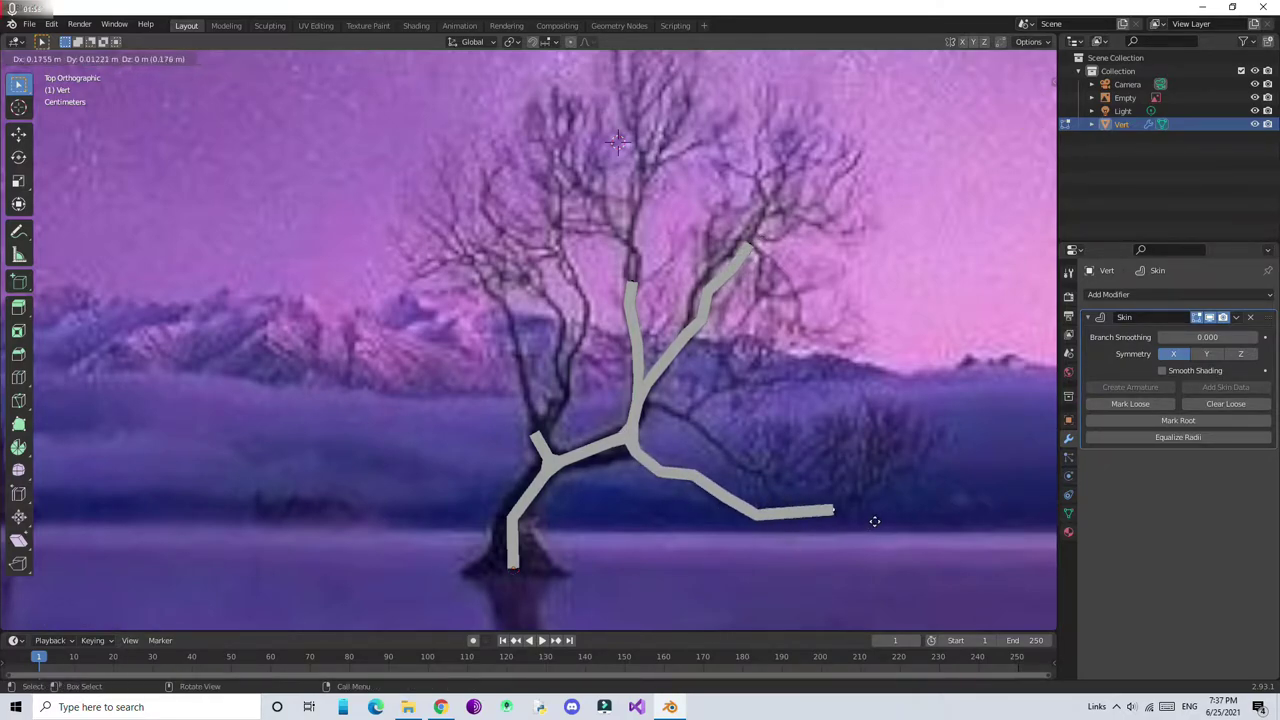
click(871, 523)
Extrude an upward branch from the lower-left joint and orbit to view it in 3D
click(533, 435)
key(e)
click(514, 355)
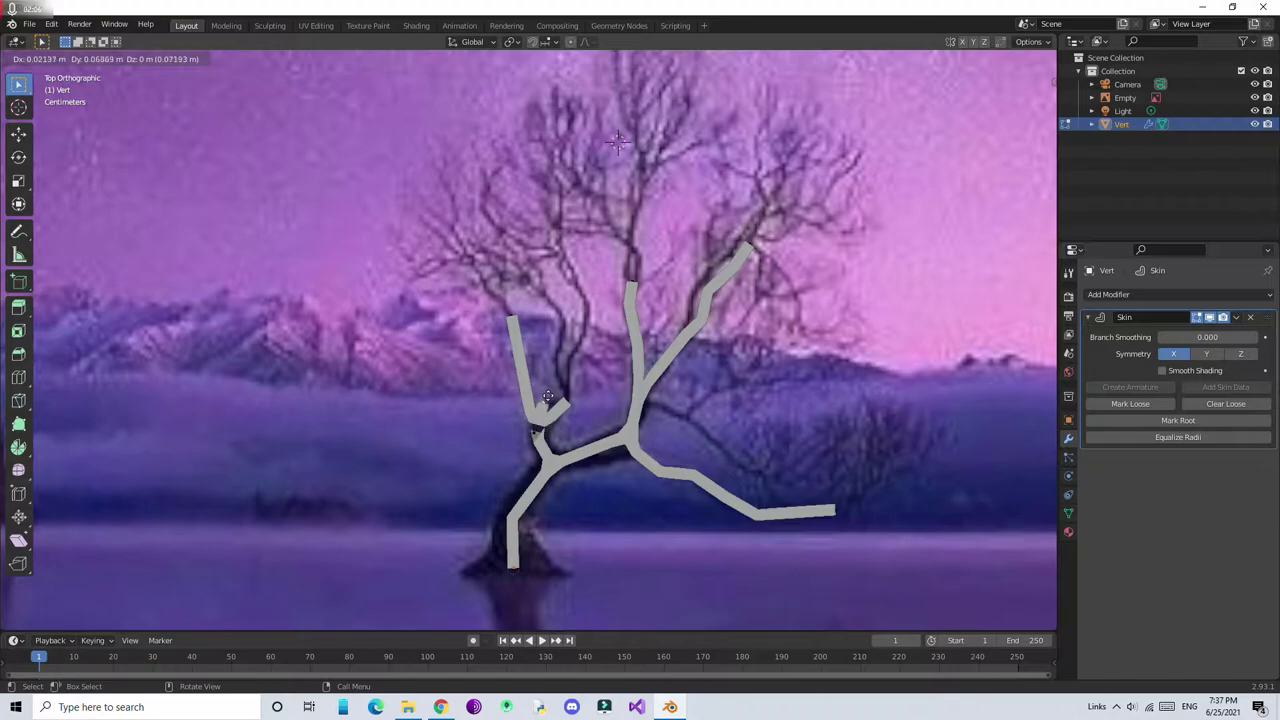
click(550, 386)
middle_drag(550, 386, 1096, 168)
Hide the reference image, extrude a short side branch, and check it from top view
click(1255, 97)
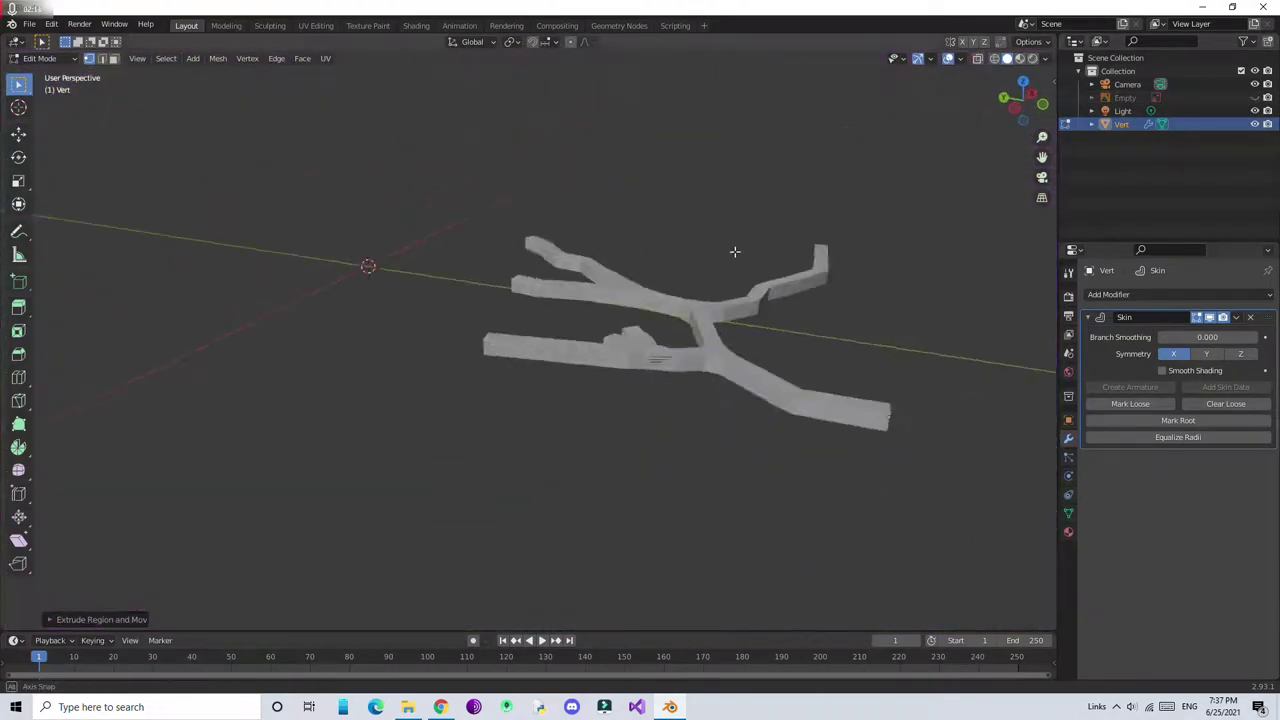
mouse_move(734, 249)
middle_down()
mouse_move(883, 120)
mouse_move(680, 60)
mouse_move(599, 268)
mouse_move(506, 243)
mouse_move(540, 440)
middle_up()
key(e)
key(Escape)
key(e)
click(557, 463)
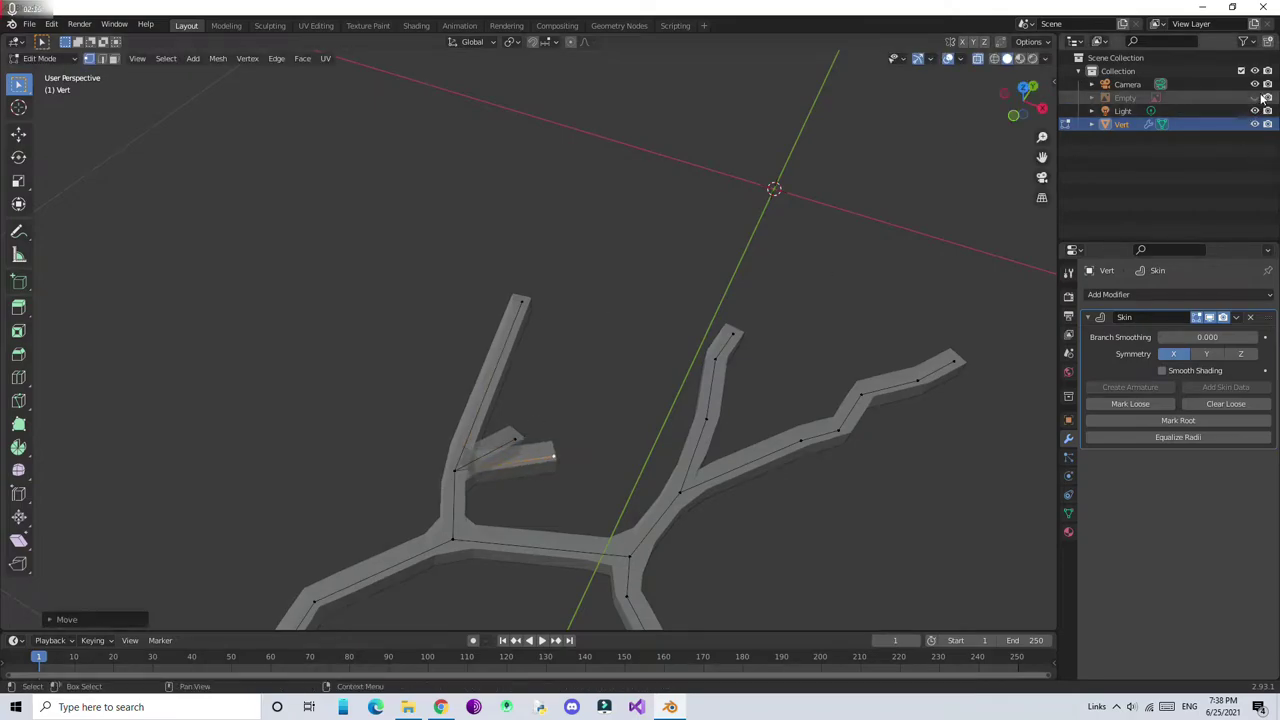
key(KP_7)
mouse_move(608, 371)
middle_down()
mouse_move(640, 300)
mouse_move(677, 549)
middle_up()
key(KP_7)
Extend the left branch tip and extrude a new left-side branch from a lower vertex
key(e)
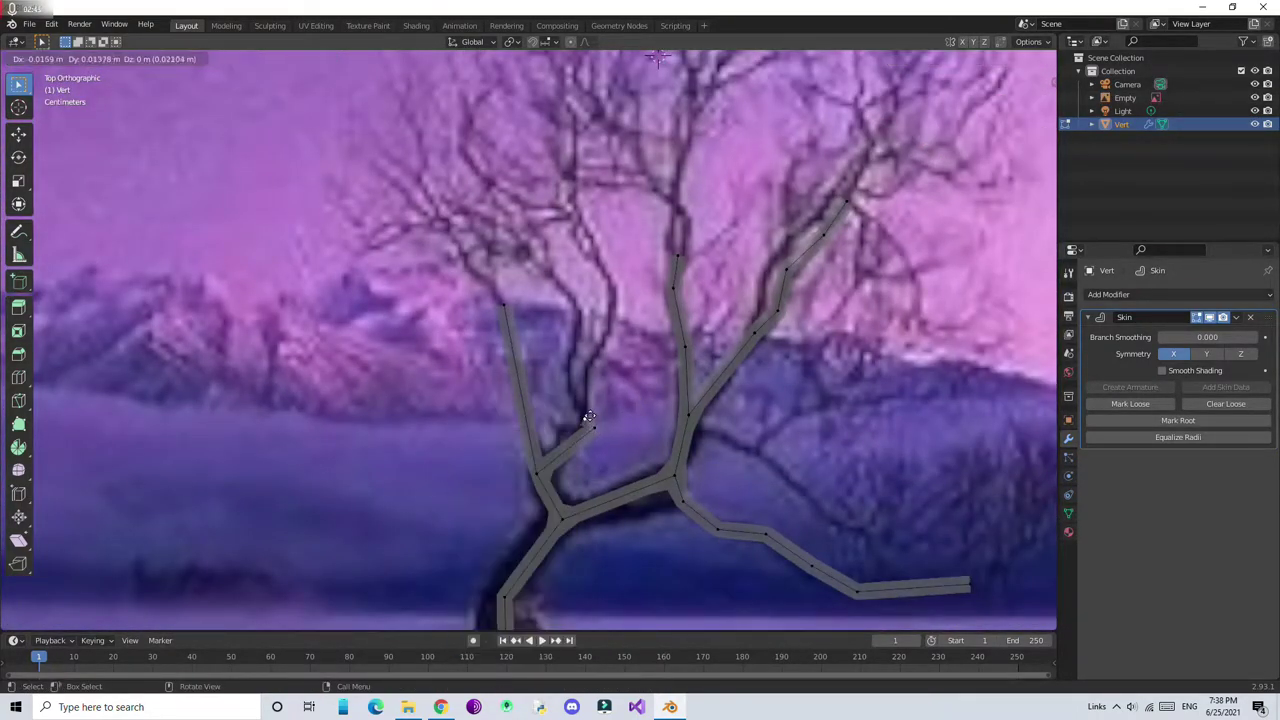
click(615, 285)
click(591, 418)
key(e)
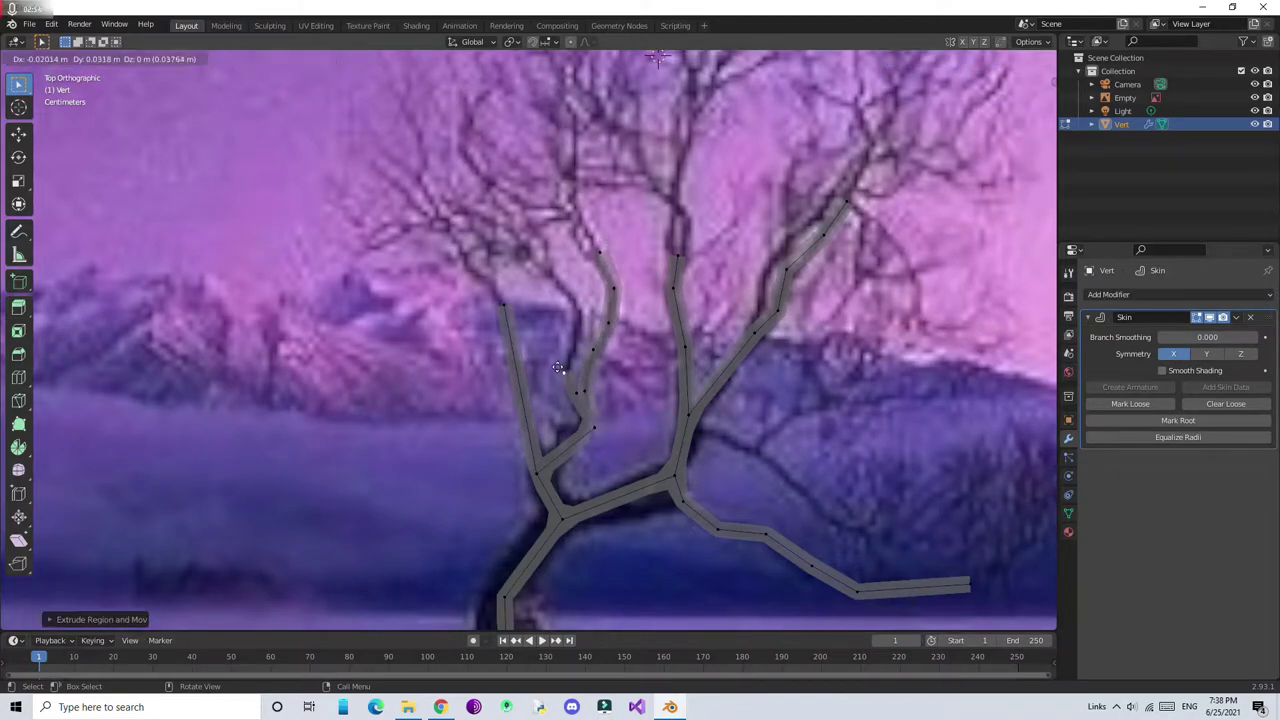
click(549, 271)
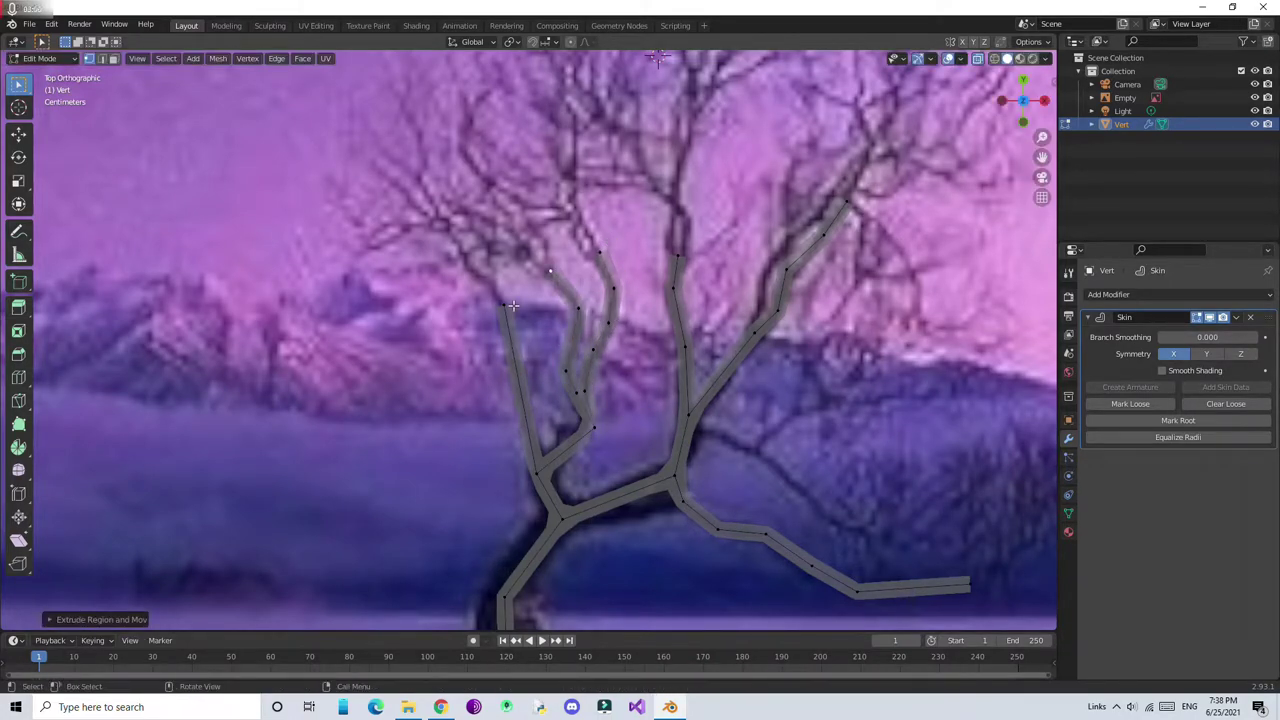
Extrude the middle trunk further upward
click(674, 252)
key(e)
scroll(672, 192, down, 2)
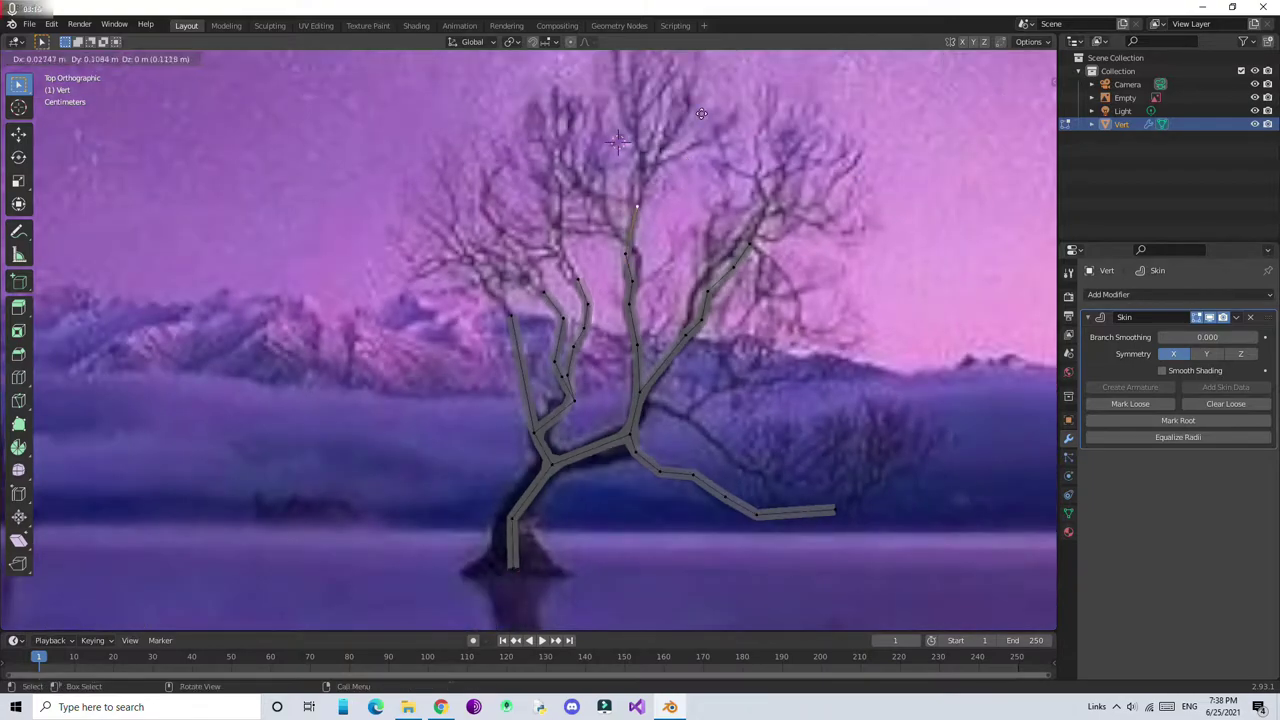
scroll(729, 159, up, 3)
click(680, 138)
scroll(680, 138, down, 1)
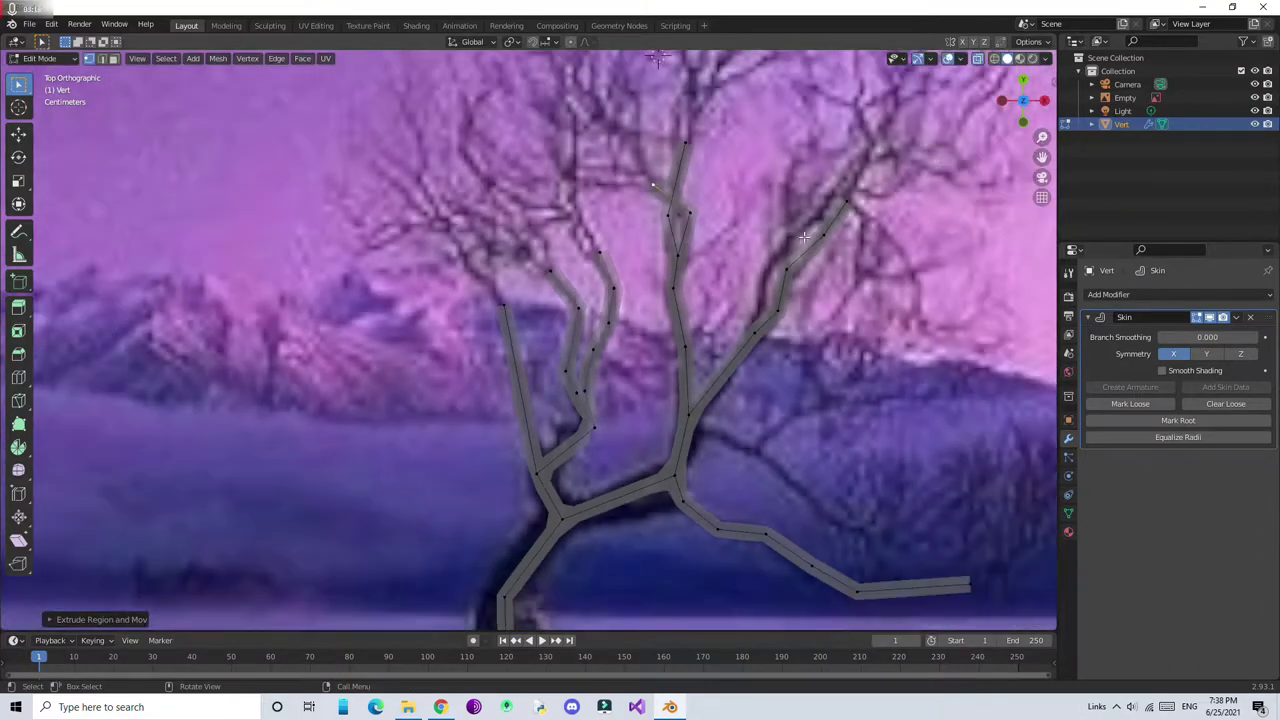
Raise the right branch tip and reposition another upper branch vertex
key(g)
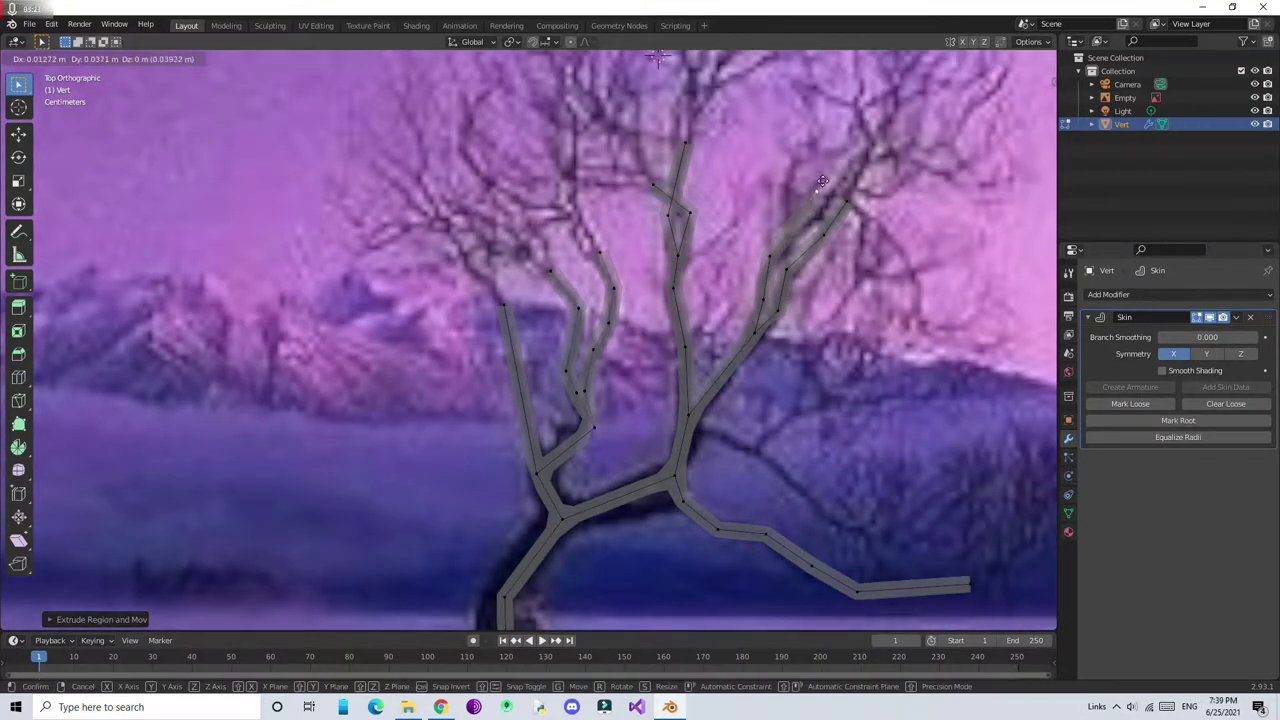
click(844, 205)
shift+middle_drag(858, 237, 753, 365)
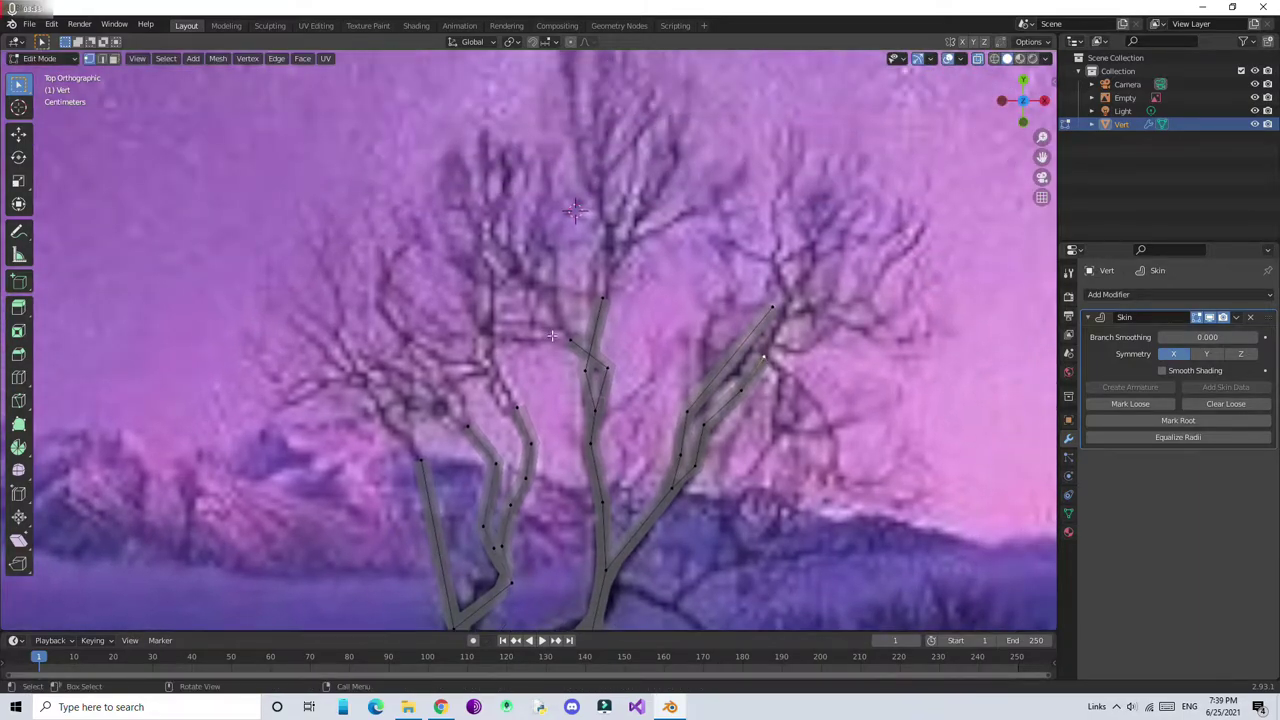
key(g)
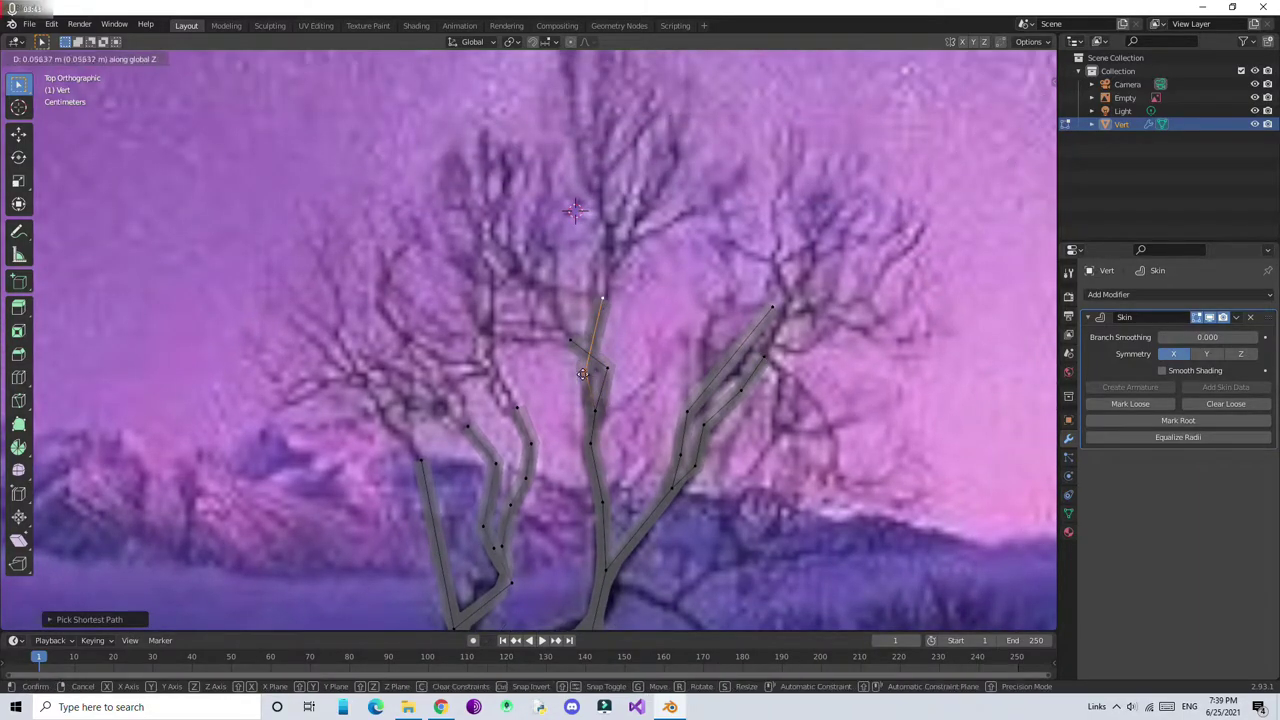
click(605, 298)
mouse_move(605, 298)
middle_down()
mouse_move(597, 279)
mouse_move(555, 425)
middle_up()
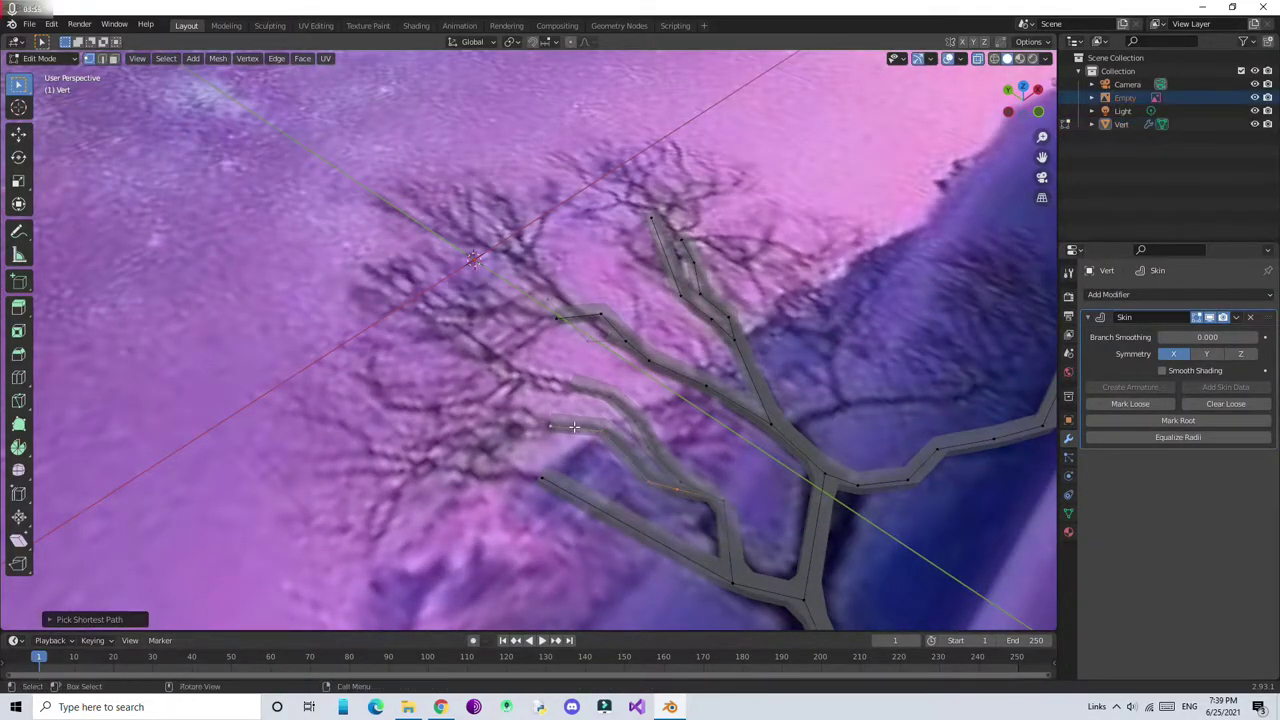
Adjust a vertex's height along Z and reposition branch vertices from a front view
key(g)
key(z)
click(571, 449)
middle_drag(571, 449, 909, 421)
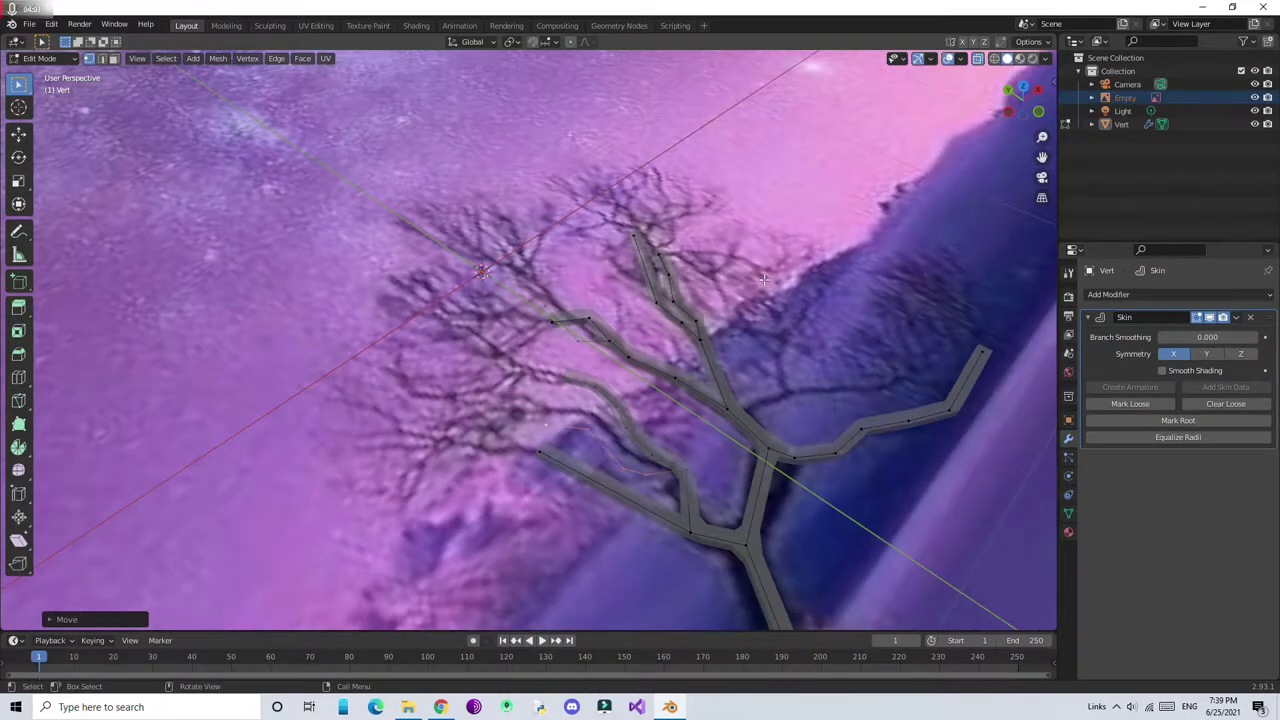
mouse_move(764, 279)
middle_down()
mouse_move(815, 248)
mouse_move(706, 313)
middle_up()
ctrl+click(790, 265)
key(g)
click(706, 313)
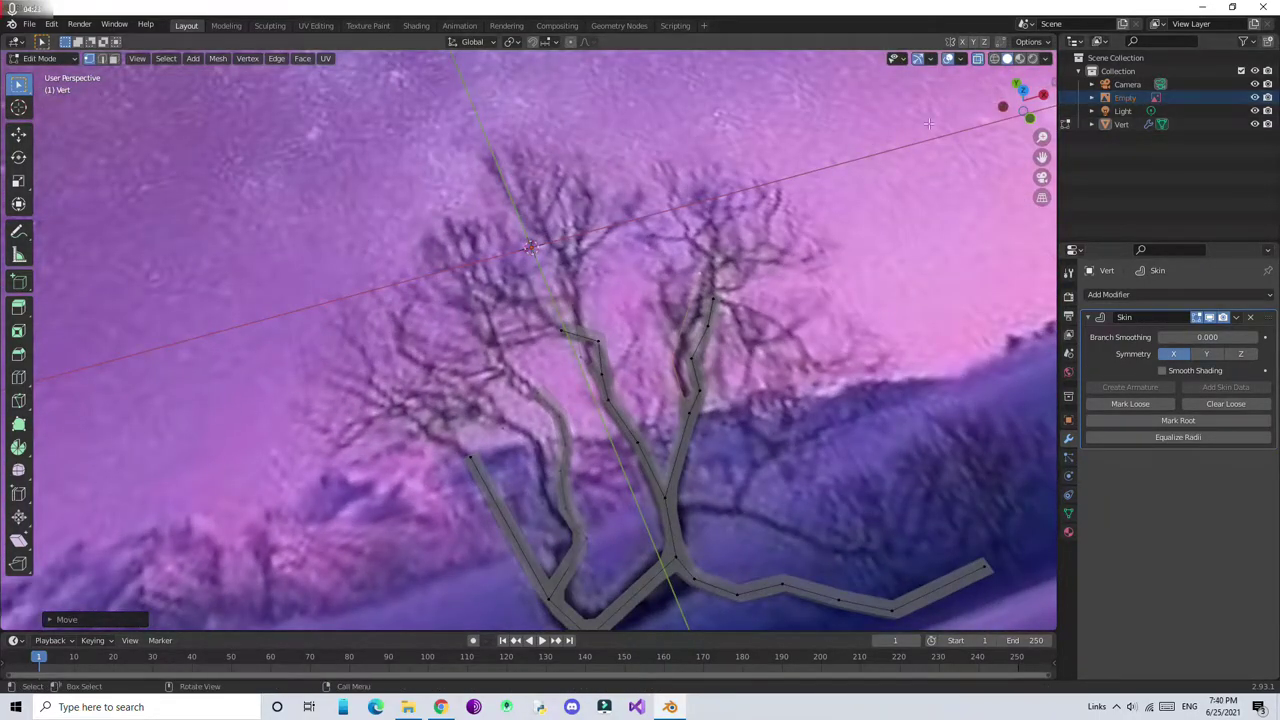
Enlarge the skin at the trunk's root vertex and add a Subdivision Surface modifier
click(1024, 90)
key(ctrl+a)
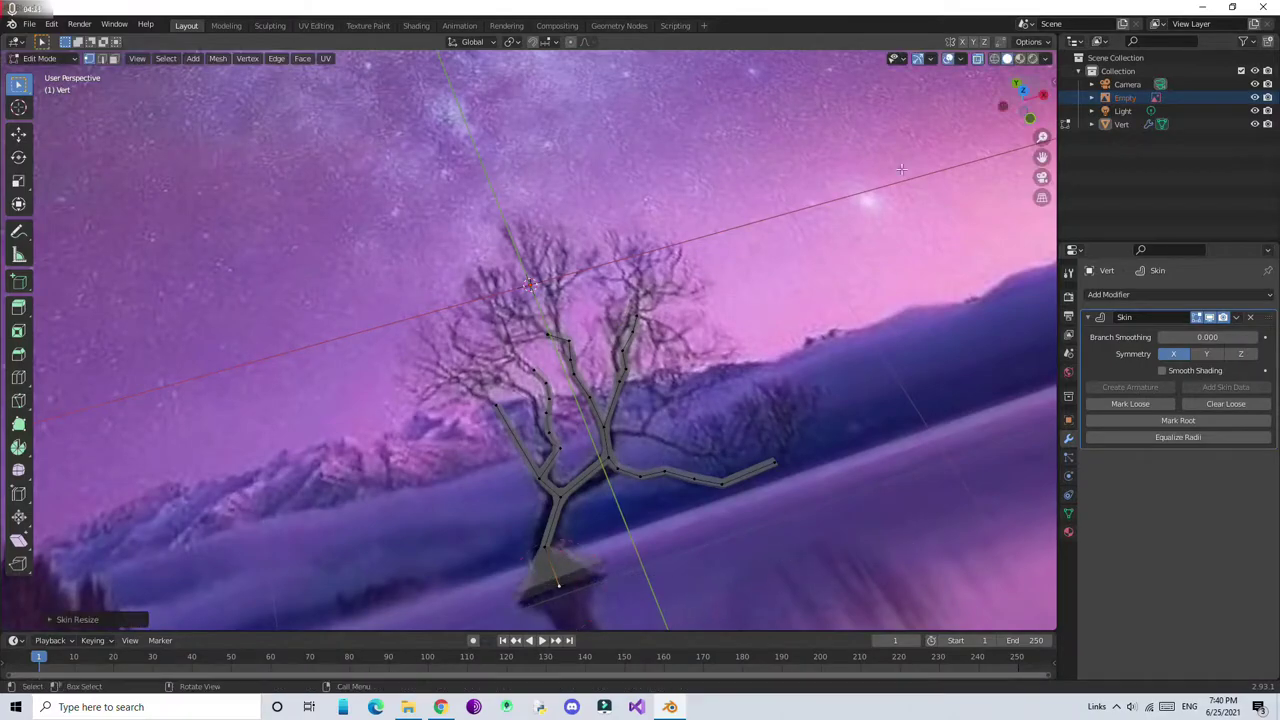
click(1180, 294)
click(990, 530)
Move the root vertex along Y and thicken the trunk base skin
scroll(610, 402, up, 3)
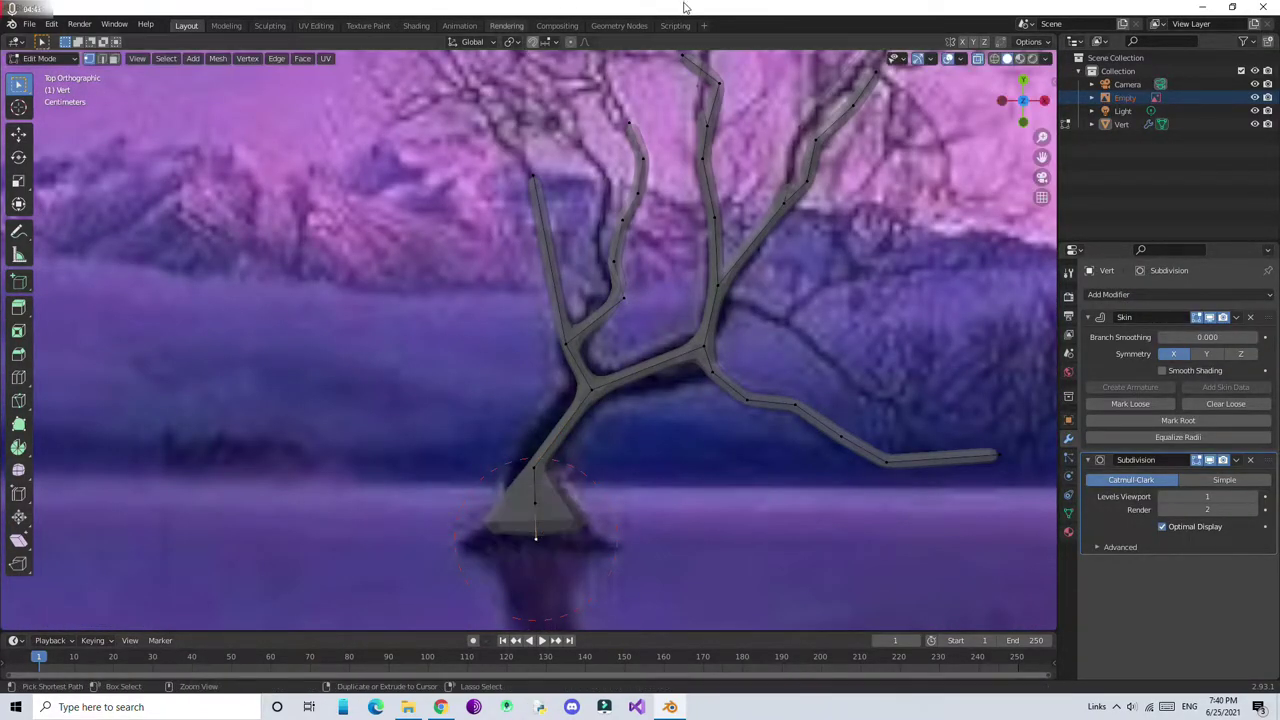
scroll(670, 178, down, 1)
key(g)
key(y)
click(670, 178)
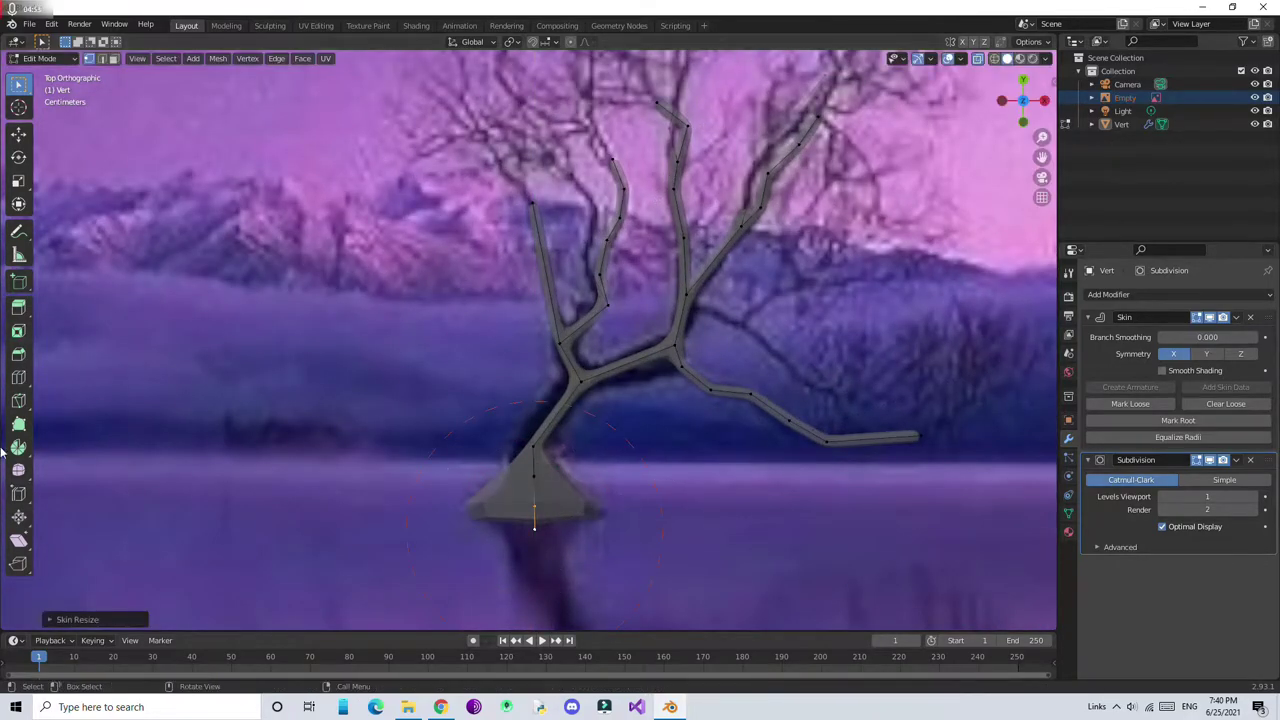
key(g)
click(565, 496)
key(ctrl+a)
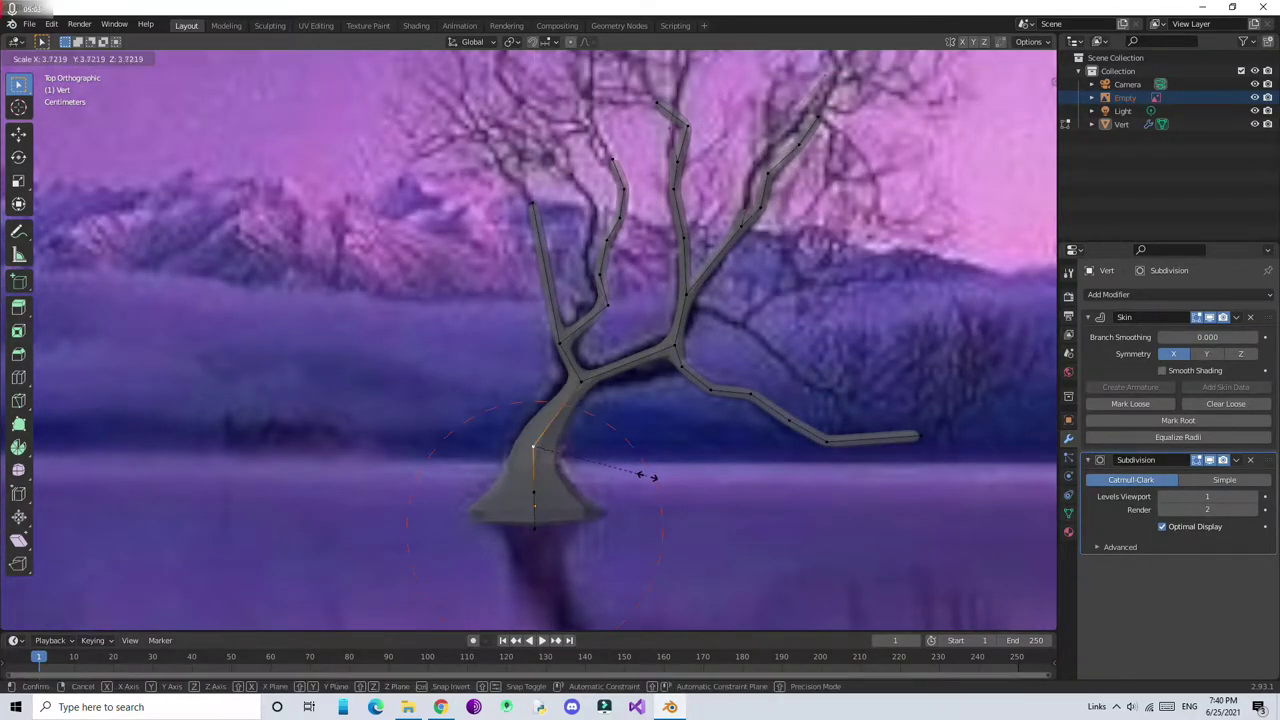
click(711, 368)
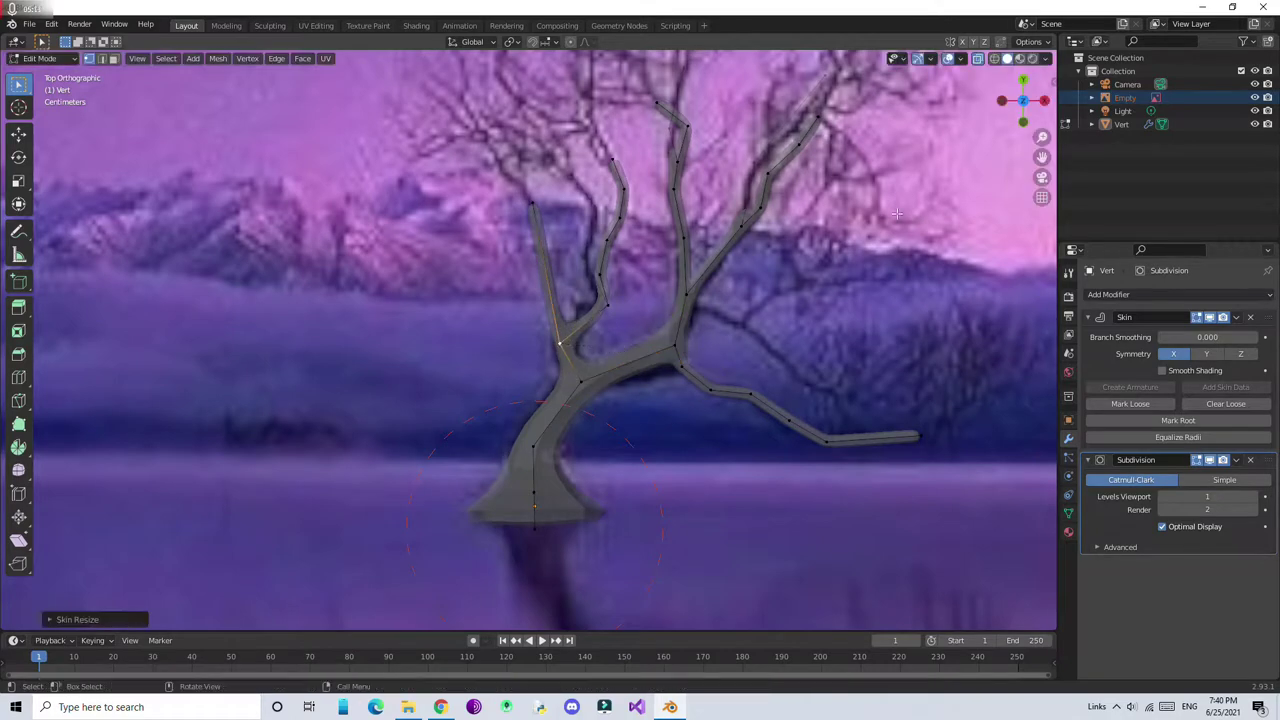
Thicken the skin at the left branch junction and compare against the reference image
click(560, 342)
scroll(560, 342, up, 3)
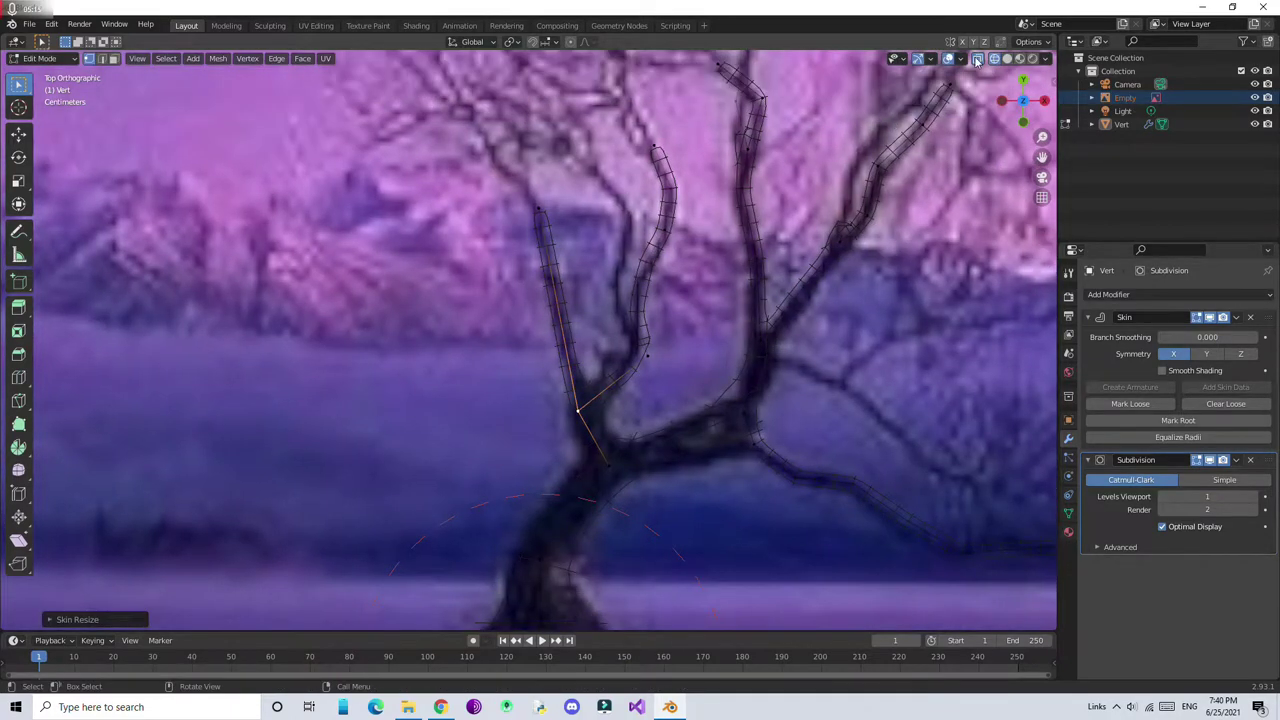
key(ctrl+a)
click(607, 405)
scroll(700, 380, down, 2)
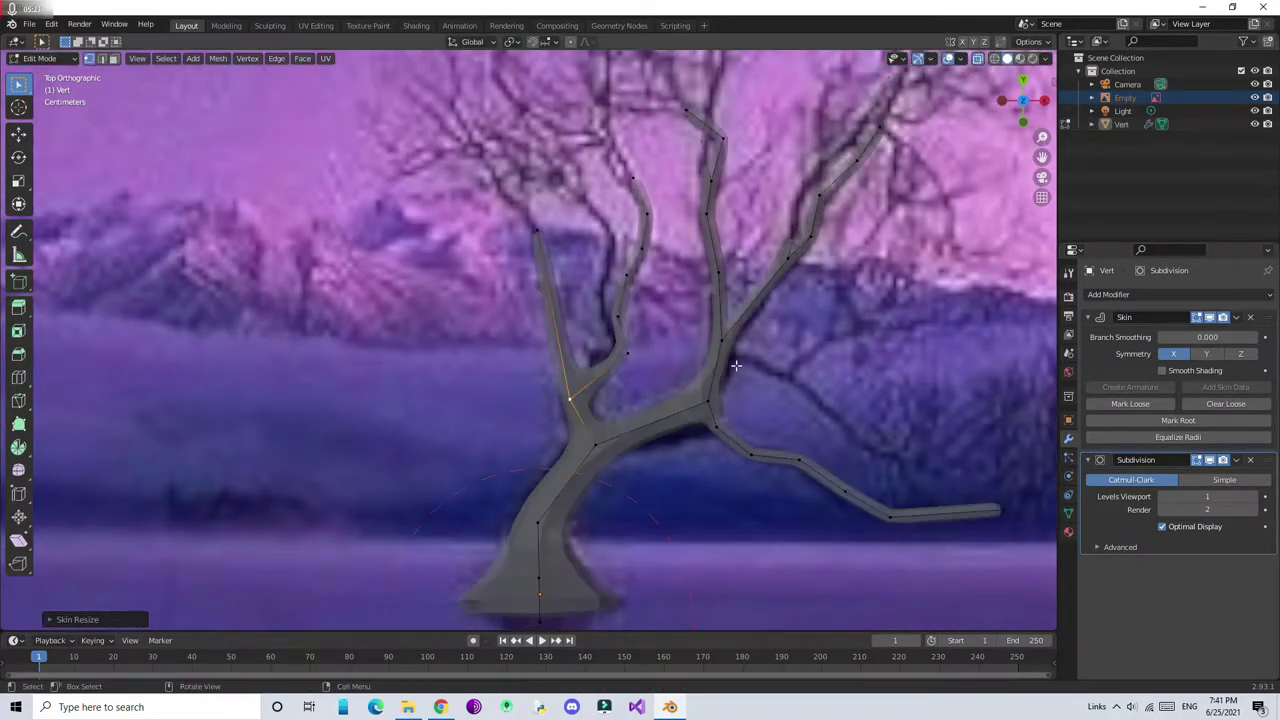
click(1256, 97)
click(1256, 97)
Place a new branch tip on the upper-left limb and make its skin thinner
click(1256, 124)
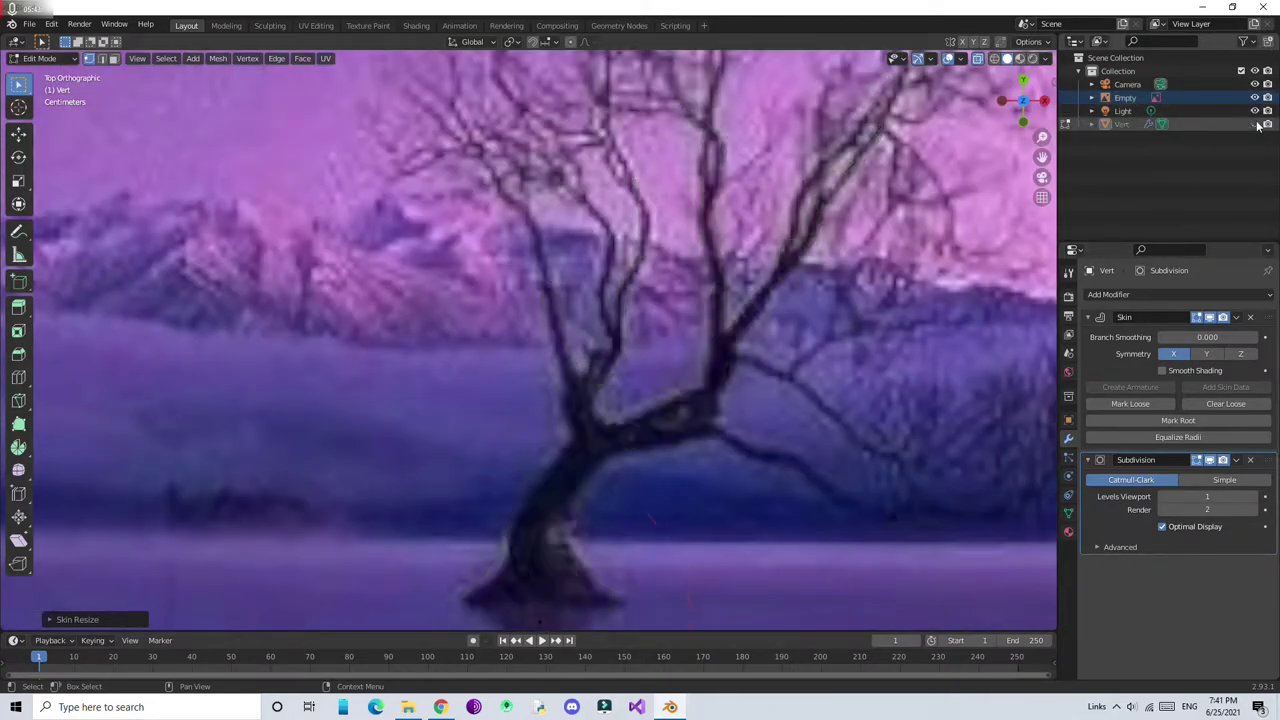
click(1256, 124)
scroll(540, 400, up, 2)
key(g)
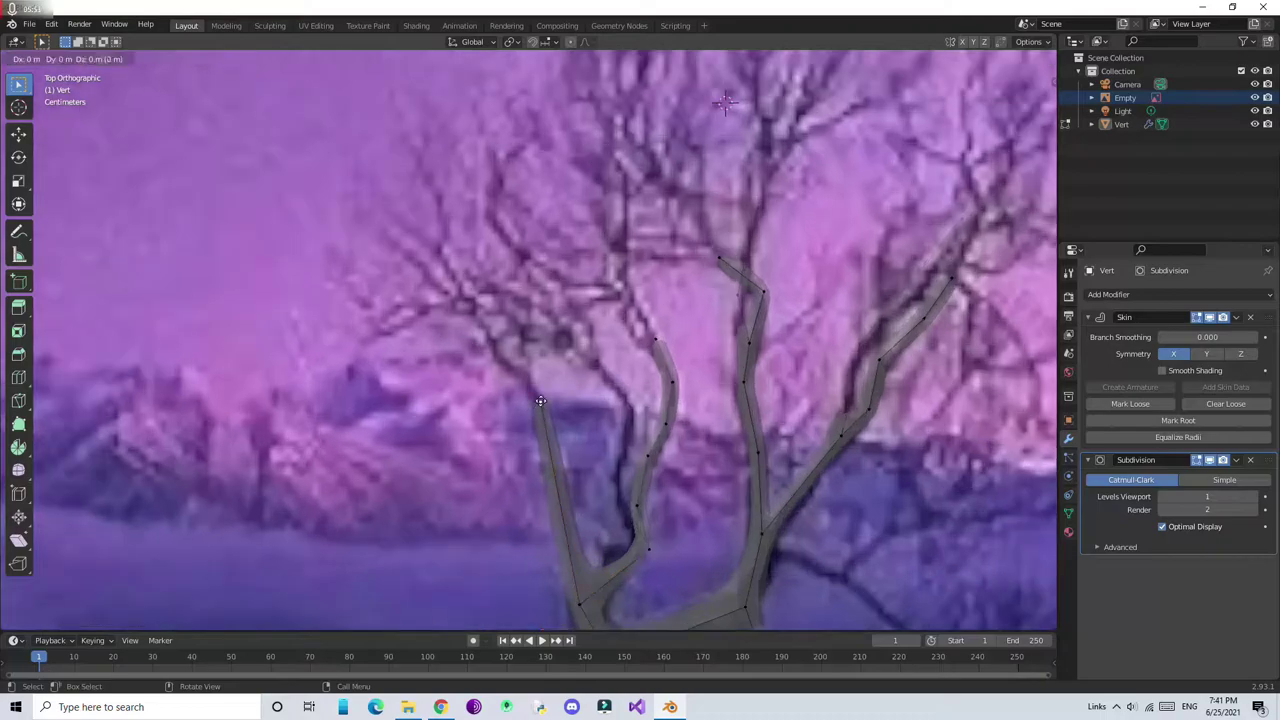
scroll(482, 332, down, 4)
scroll(460, 262, up, 3)
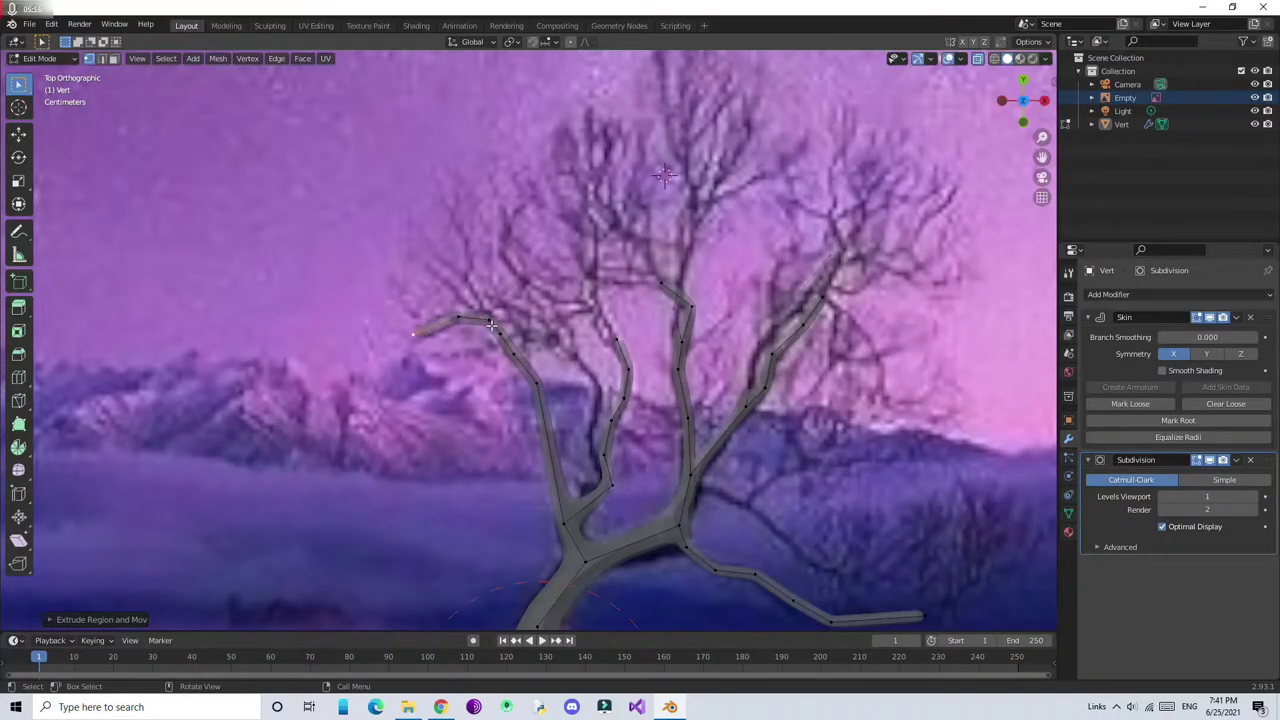
click(424, 162)
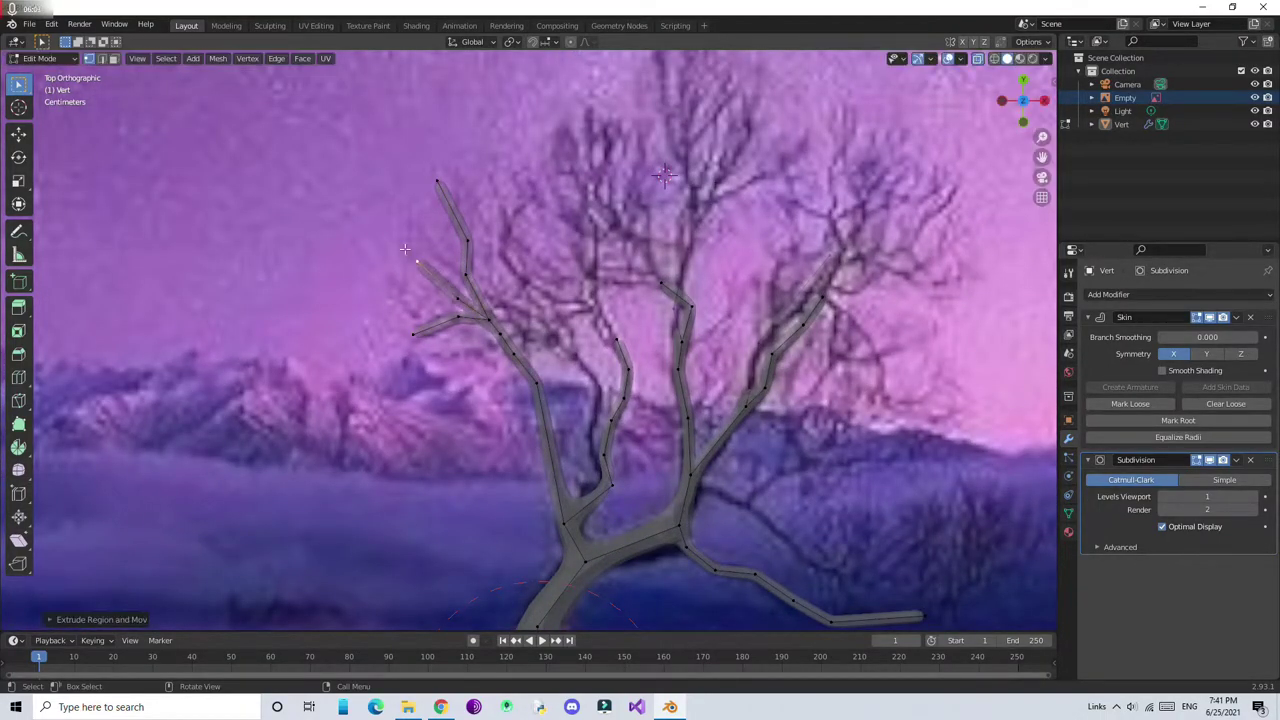
scroll(508, 348, up, 1)
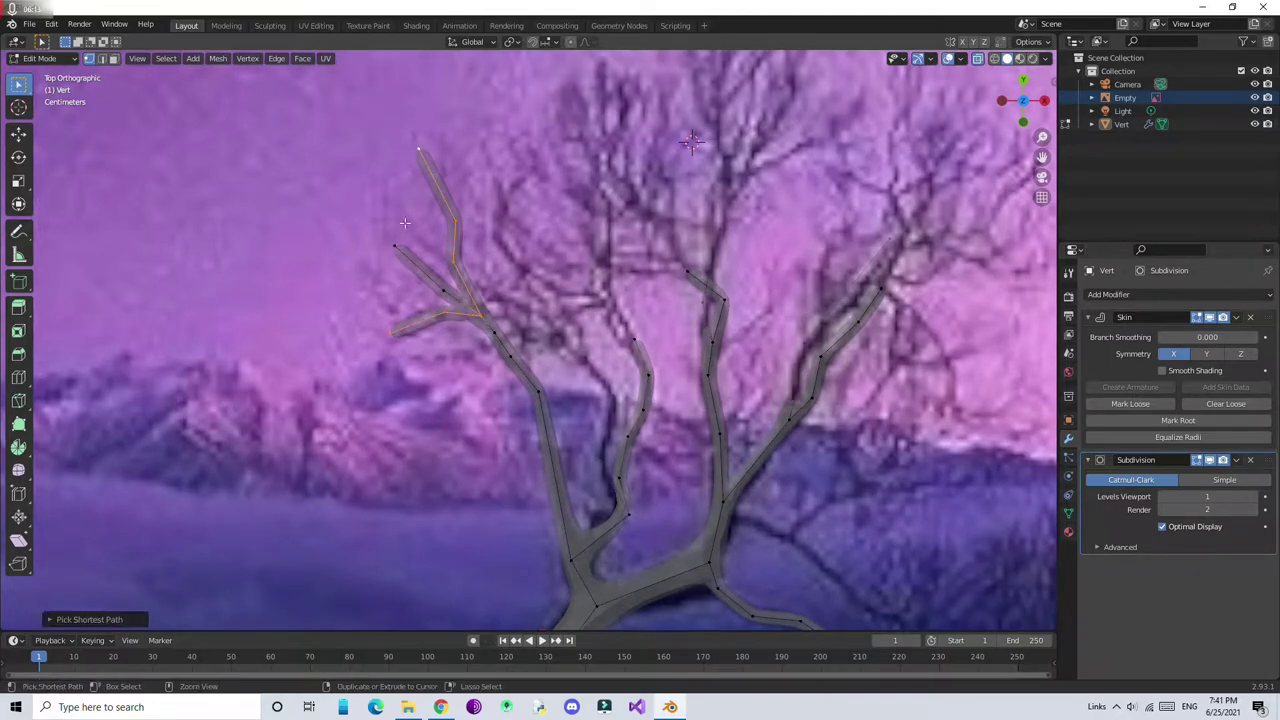
key(ctrl+a)
click(474, 268)
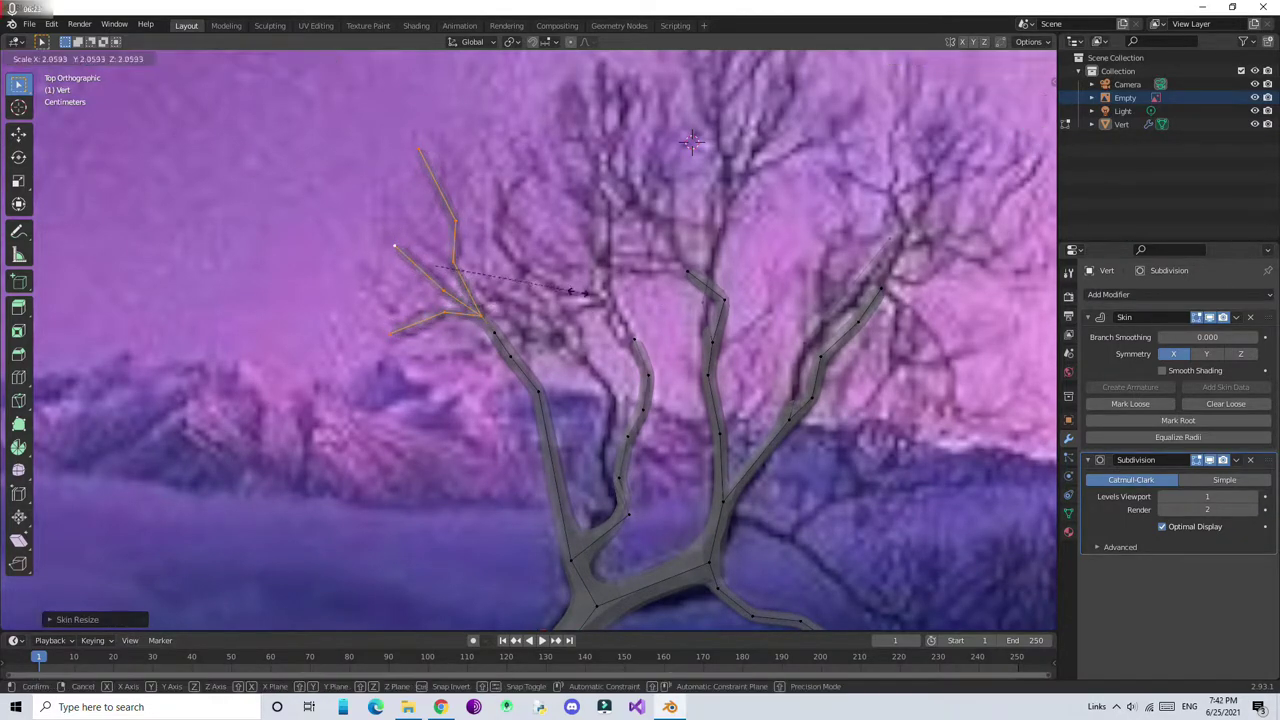
click(349, 263)
Inspect the new branch in 3D, then return to the top-down view
scroll(462, 337, down, 5)
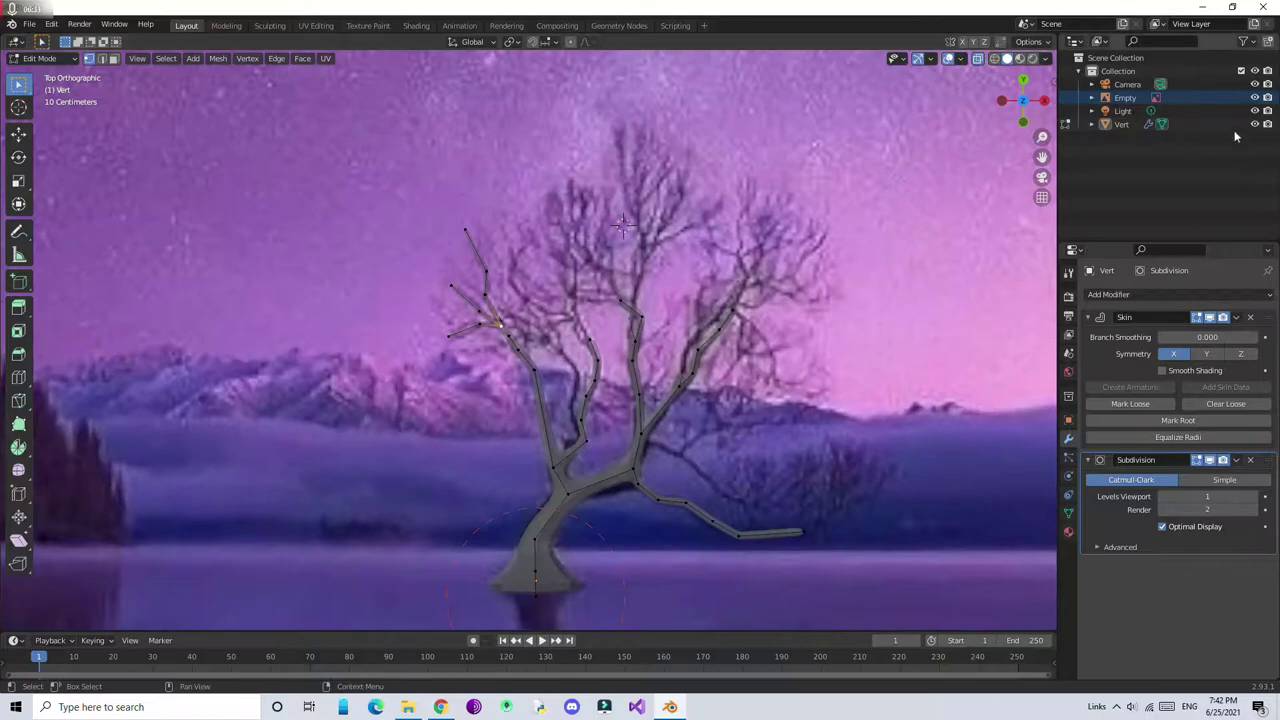
scroll(400, 300, up, 7)
key(e)
key(Escape)
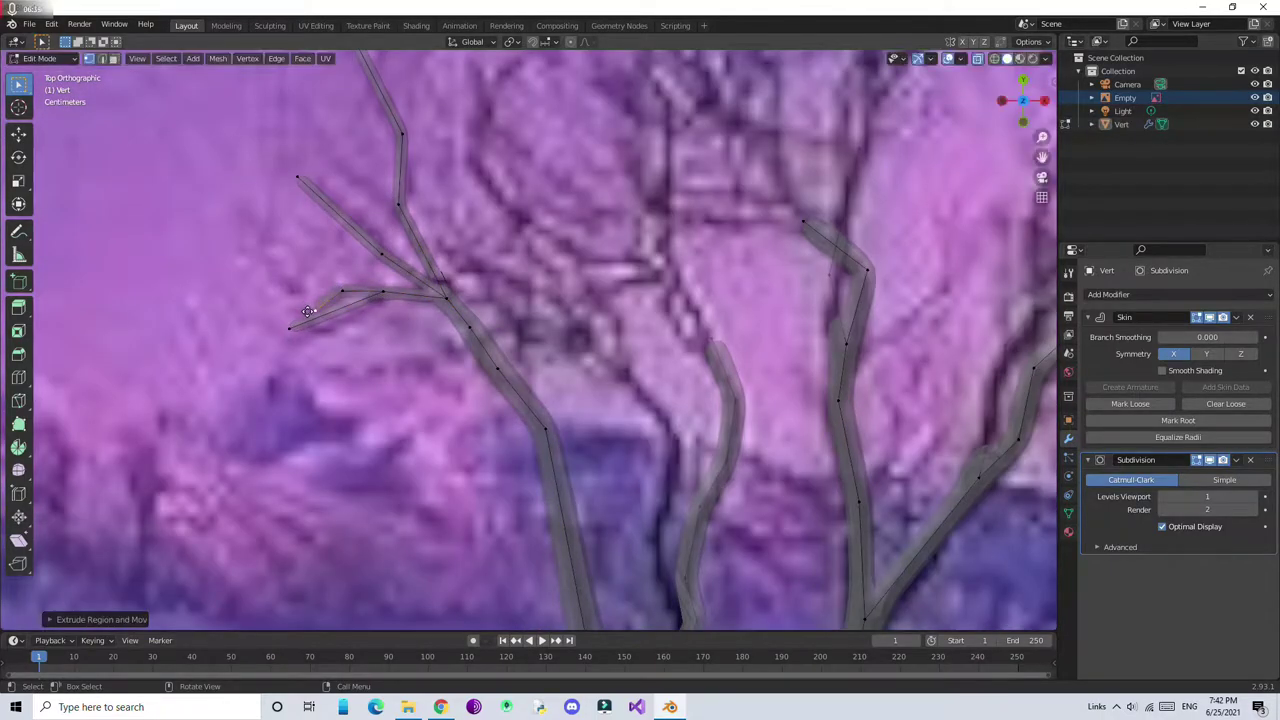
middle_drag(334, 374, 945, 189)
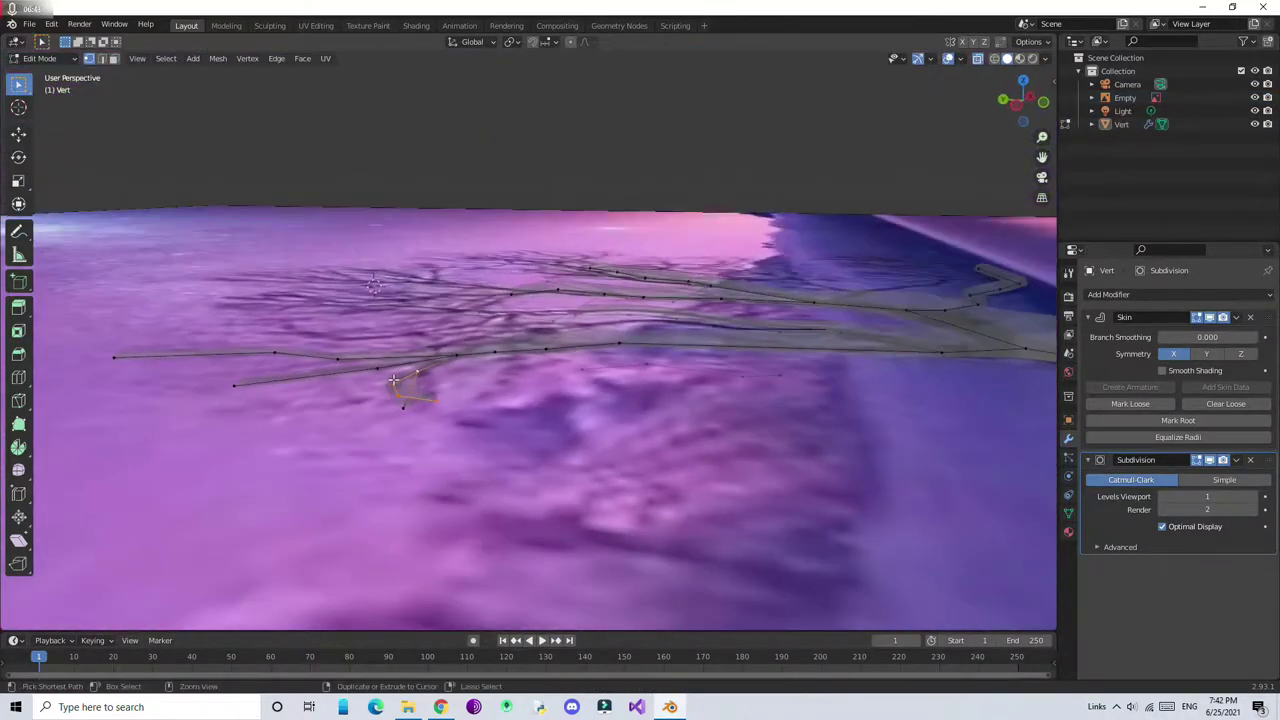
click(1024, 80)
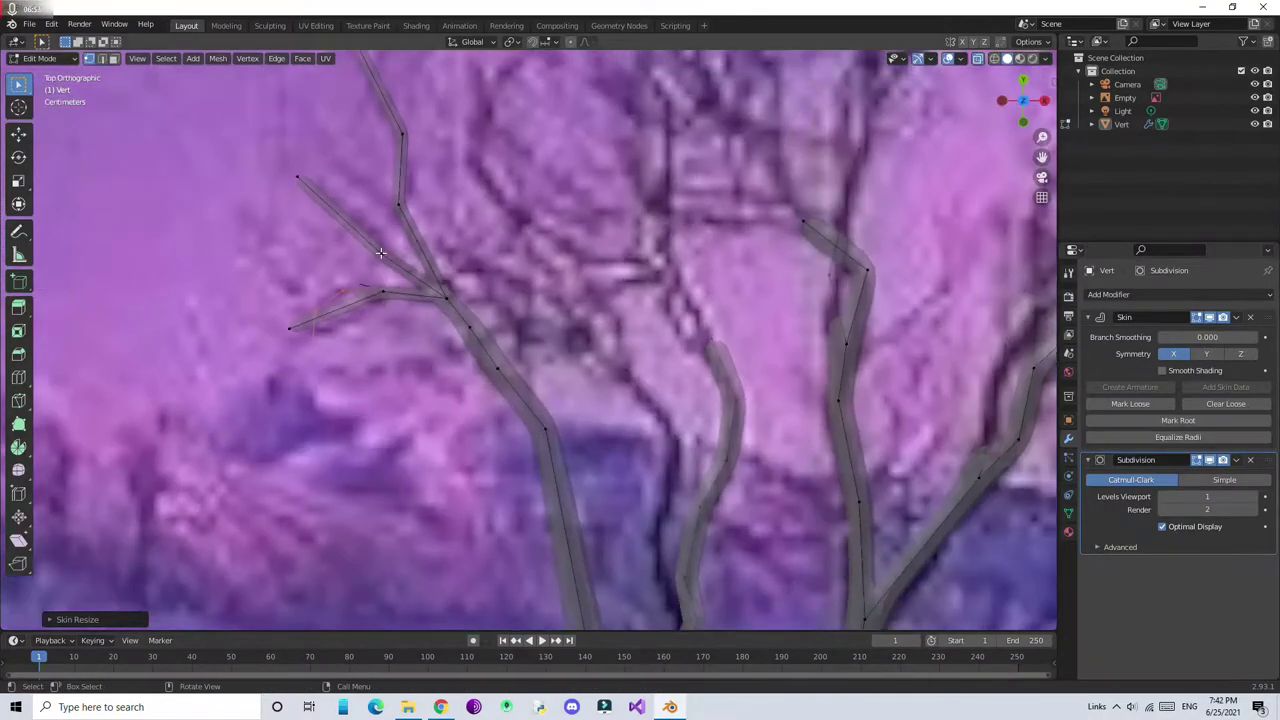
Extrude three twigs from the branch and shrink their skin radius
key(e)
click(360, 175)
key(e)
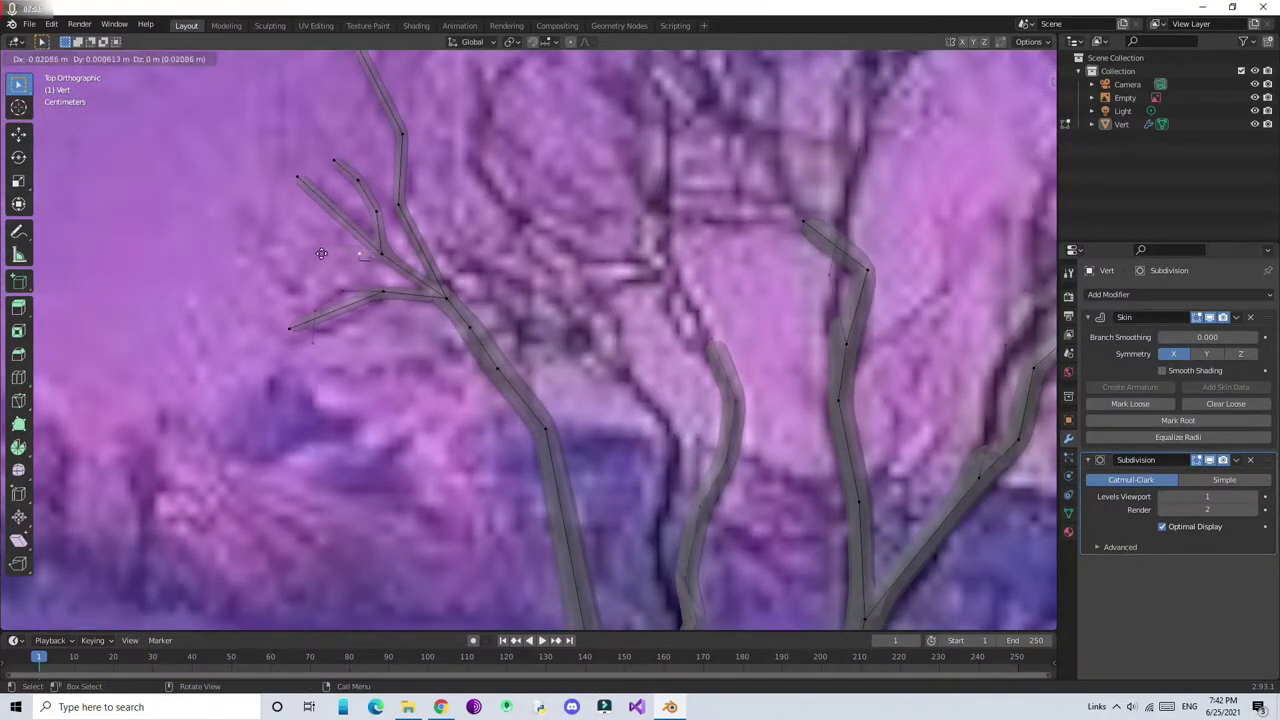
click(261, 249)
key(e)
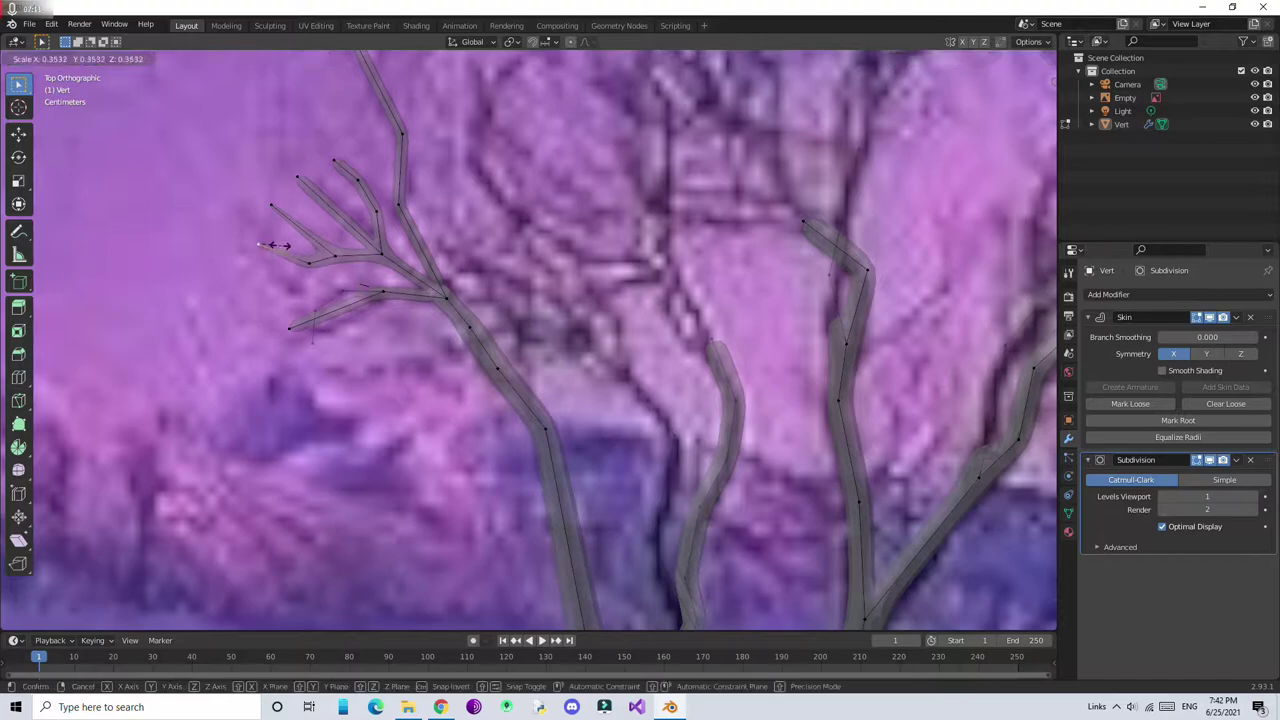
click(271, 205)
key(ctrl+a)
click(381, 258)
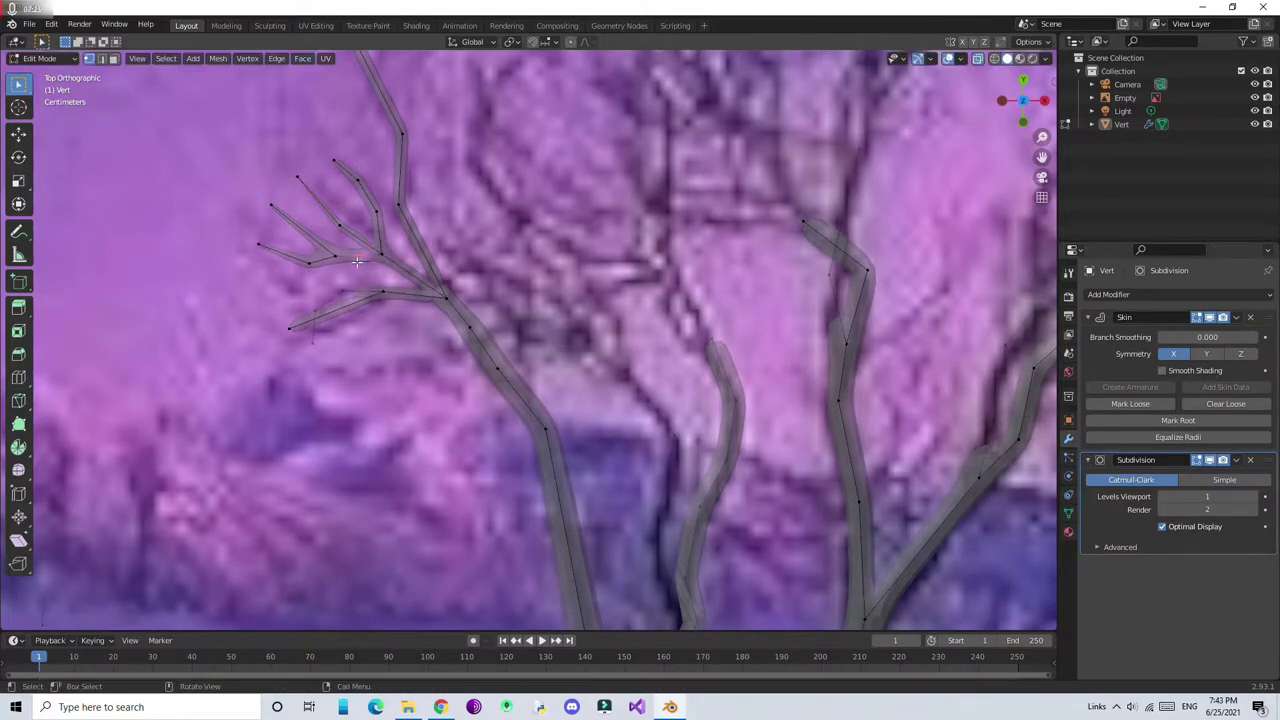
Reposition twig vertices, one along Y, and compare the mesh with the photo
key(g)
click(371, 292)
key(g)
key(y)
click(145, 284)
scroll(300, 300, down, 3)
scroll(400, 300, down, 3)
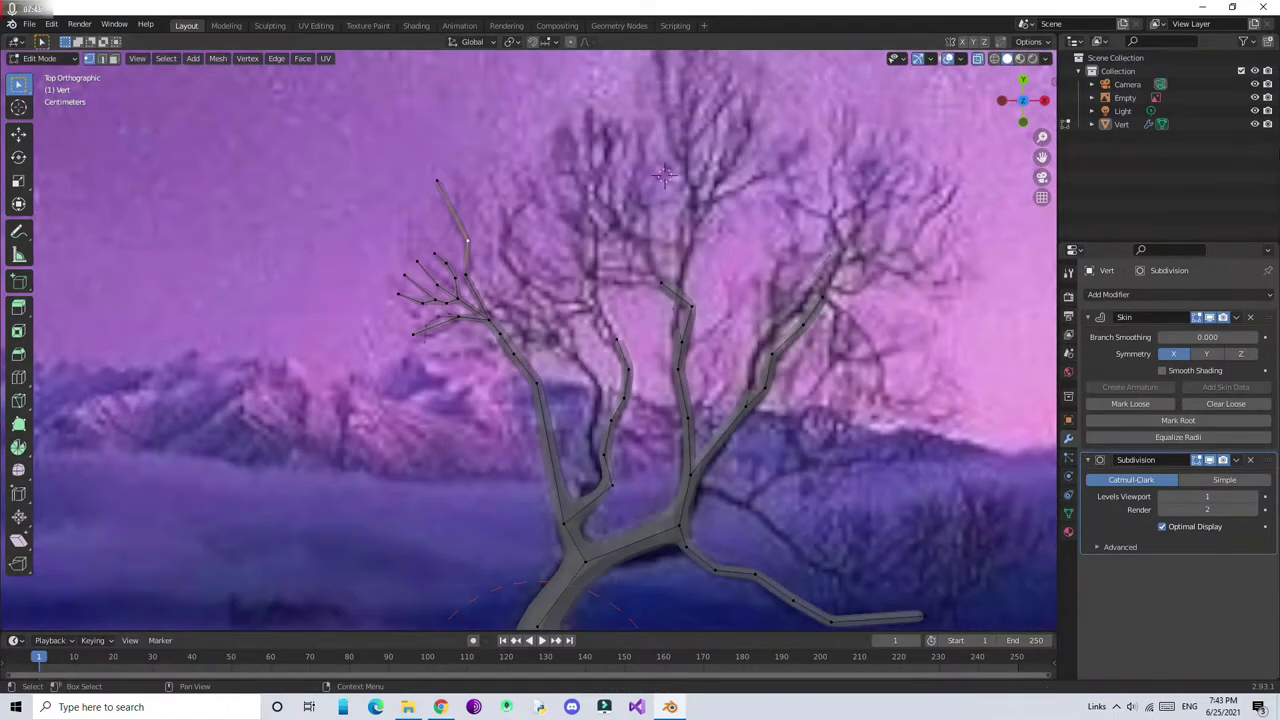
click(1255, 124)
click(1255, 124)
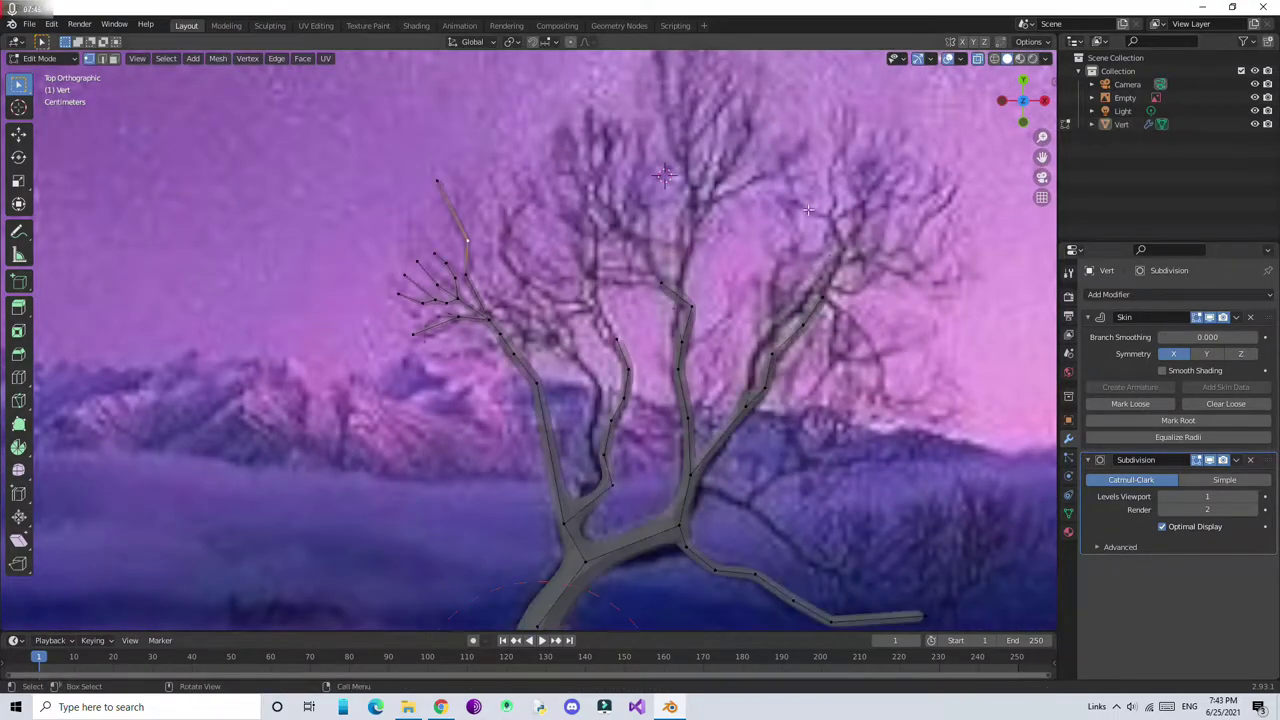
Move the selected twig path and reposition another twig vertex in top view
ctrl+click(434, 264)
mouse_move(470, 300)
middle_down()
mouse_move(488, 190)
mouse_move(600, 150)
middle_up()
key(g)
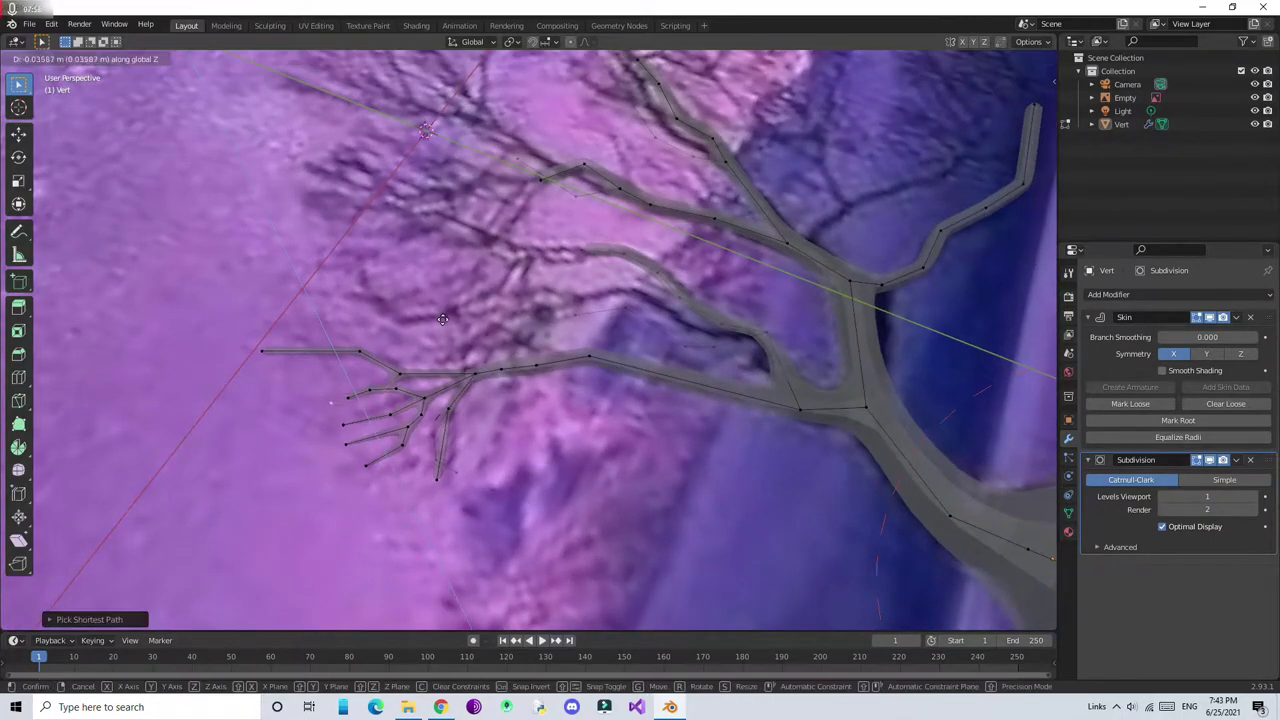
key(Return)
key(KP_7)
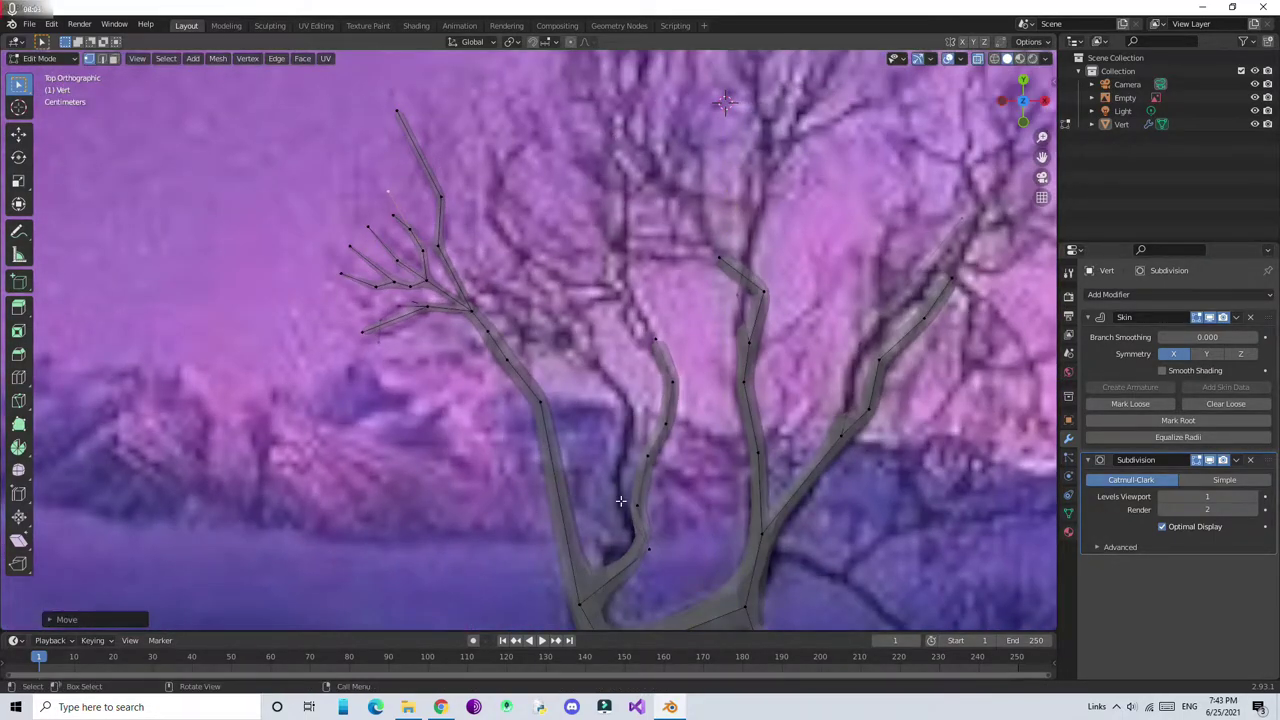
key(e)
click(600, 368)
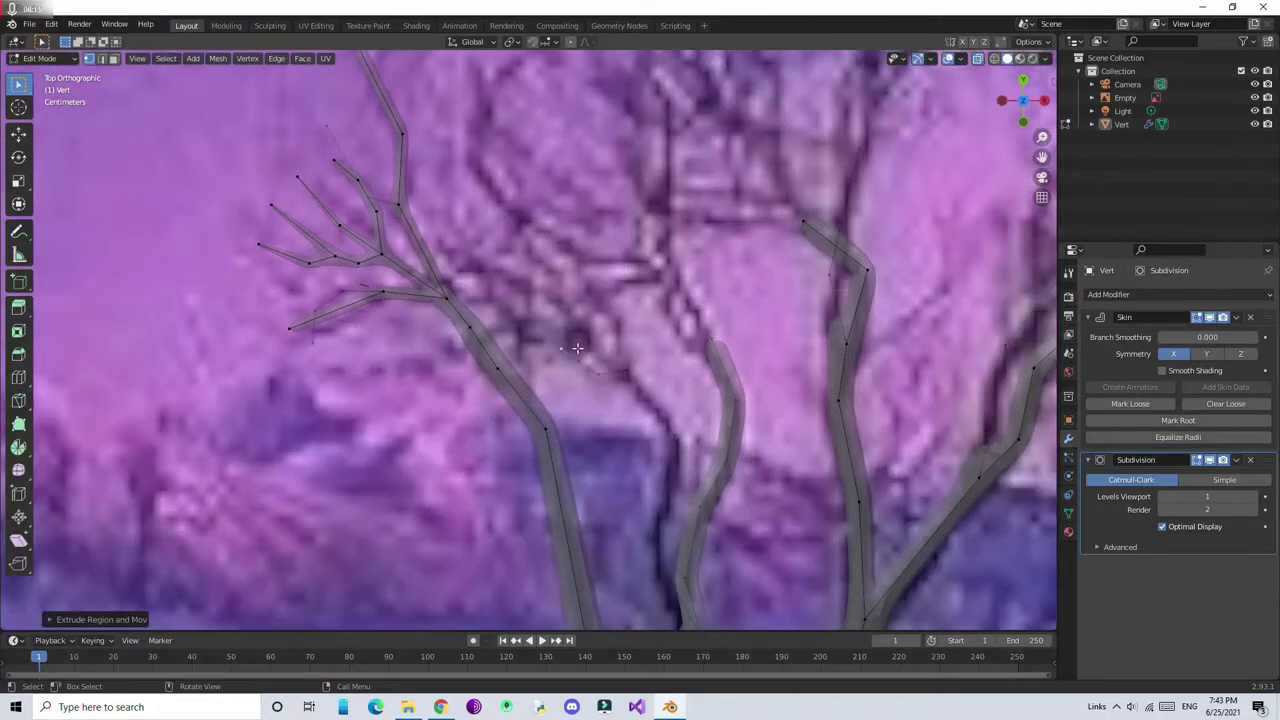
scroll(567, 341, down, 5)
key(g)
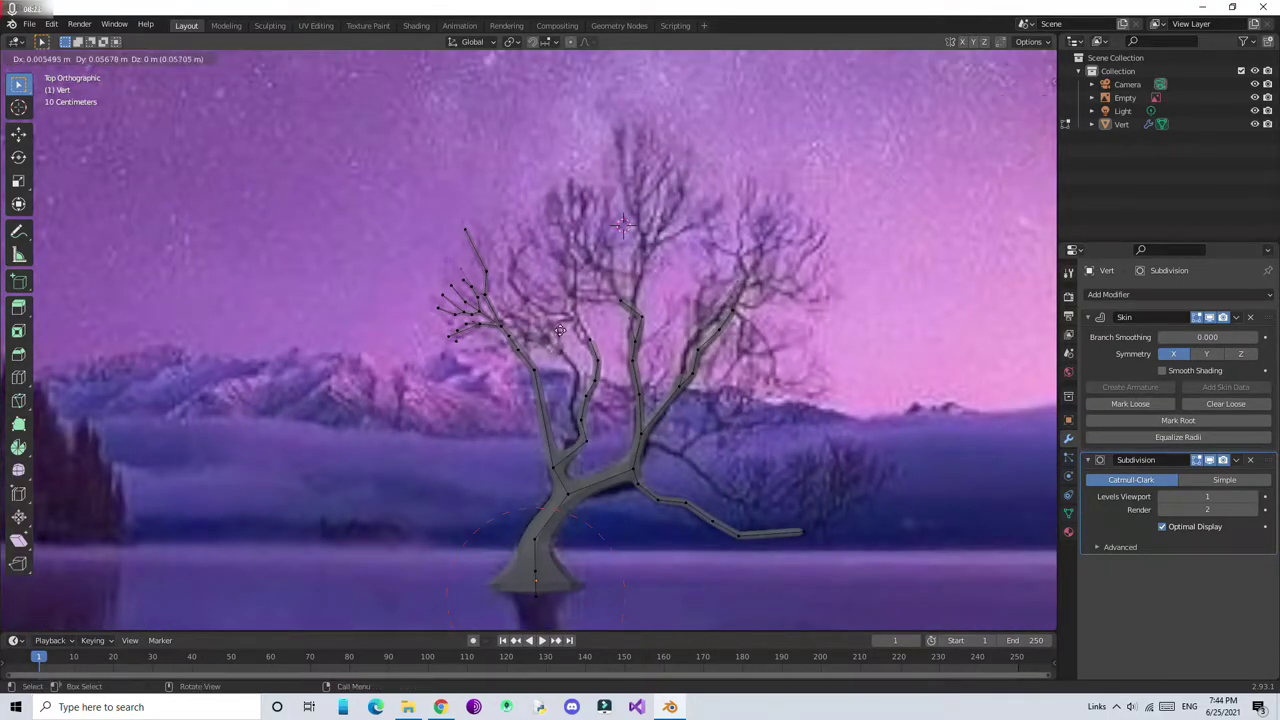
click(533, 323)
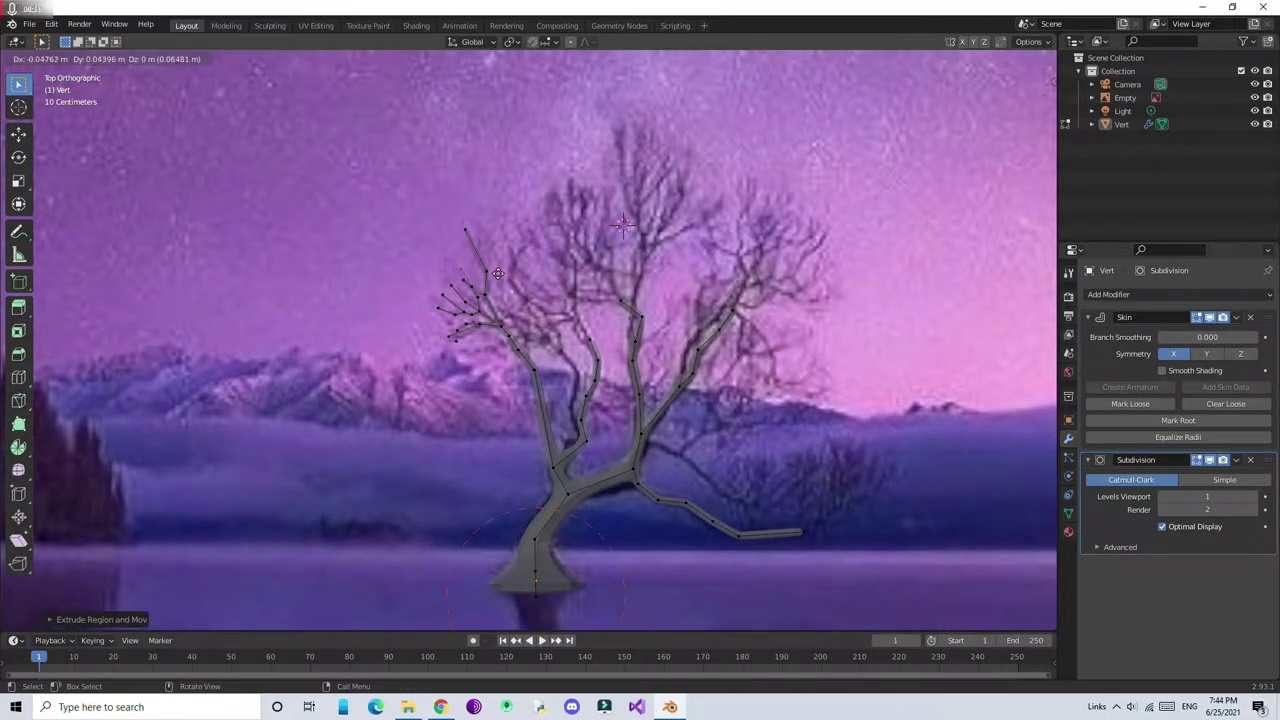
scroll(570, 270, up, 2)
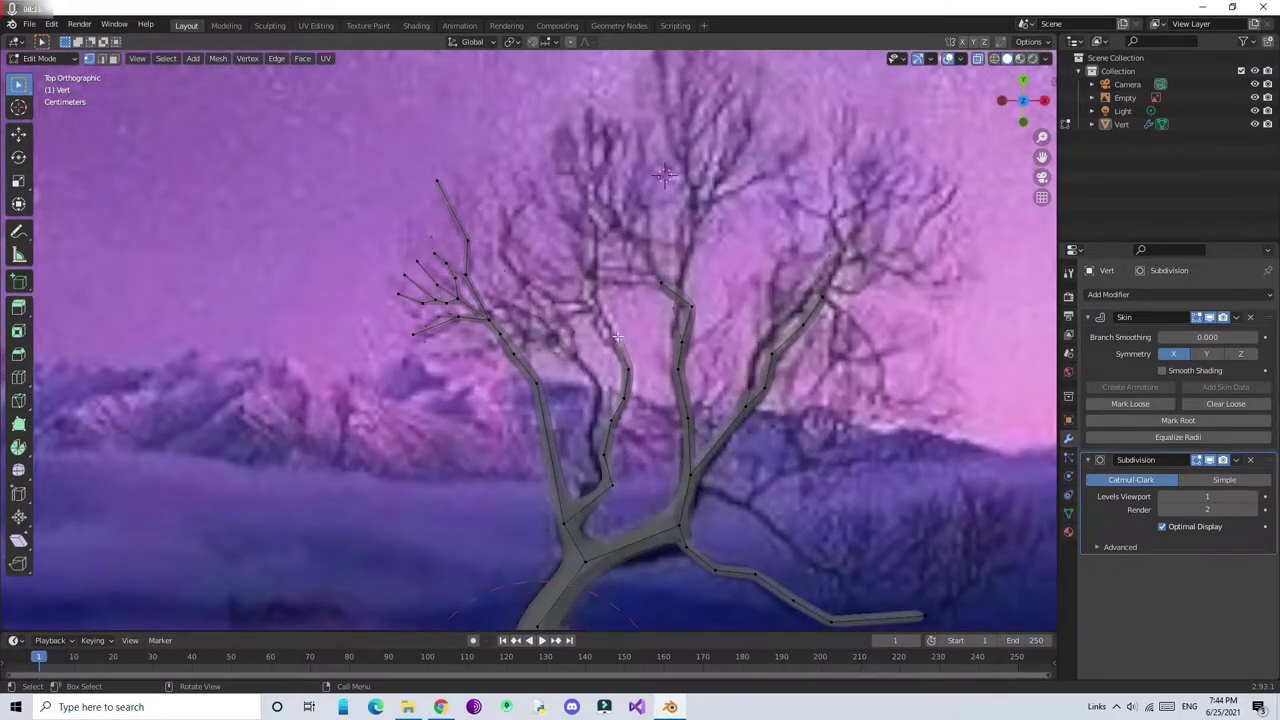
Extrude a new branch up the tree's middle and a side branch from a mid-trunk vertex
key(g)
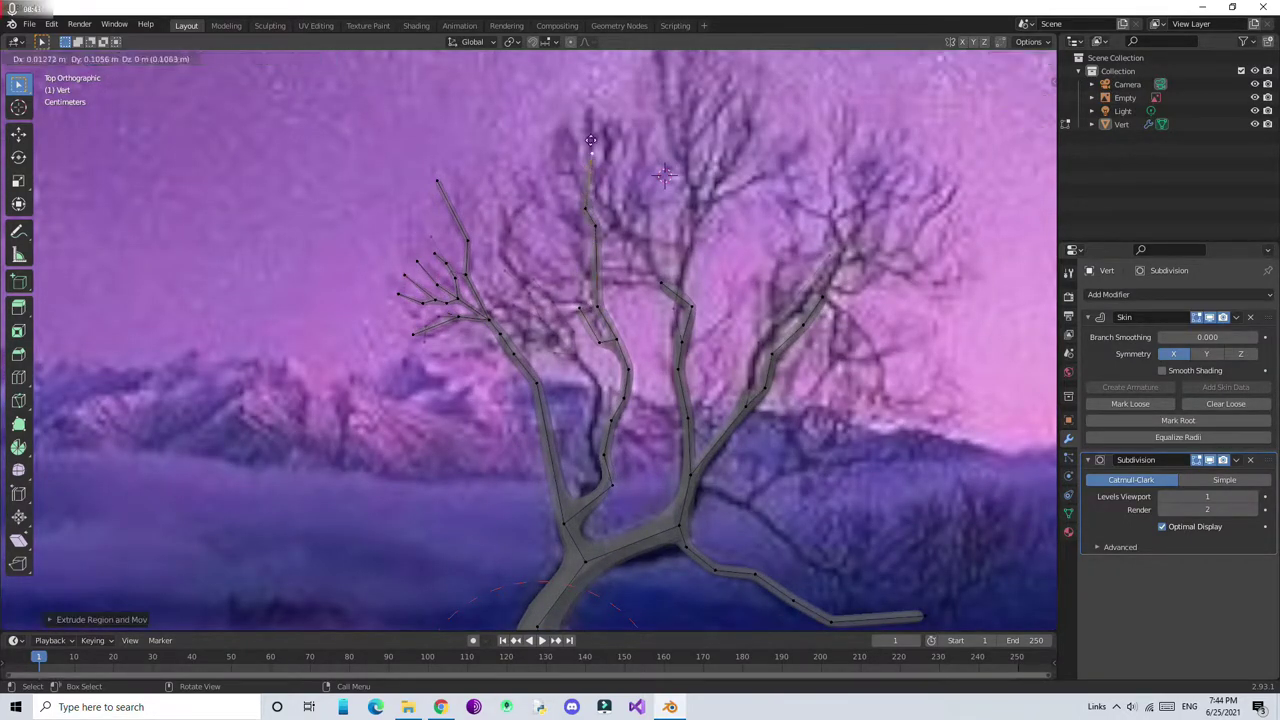
click(591, 140)
click(590, 300)
key(g)
click(545, 295)
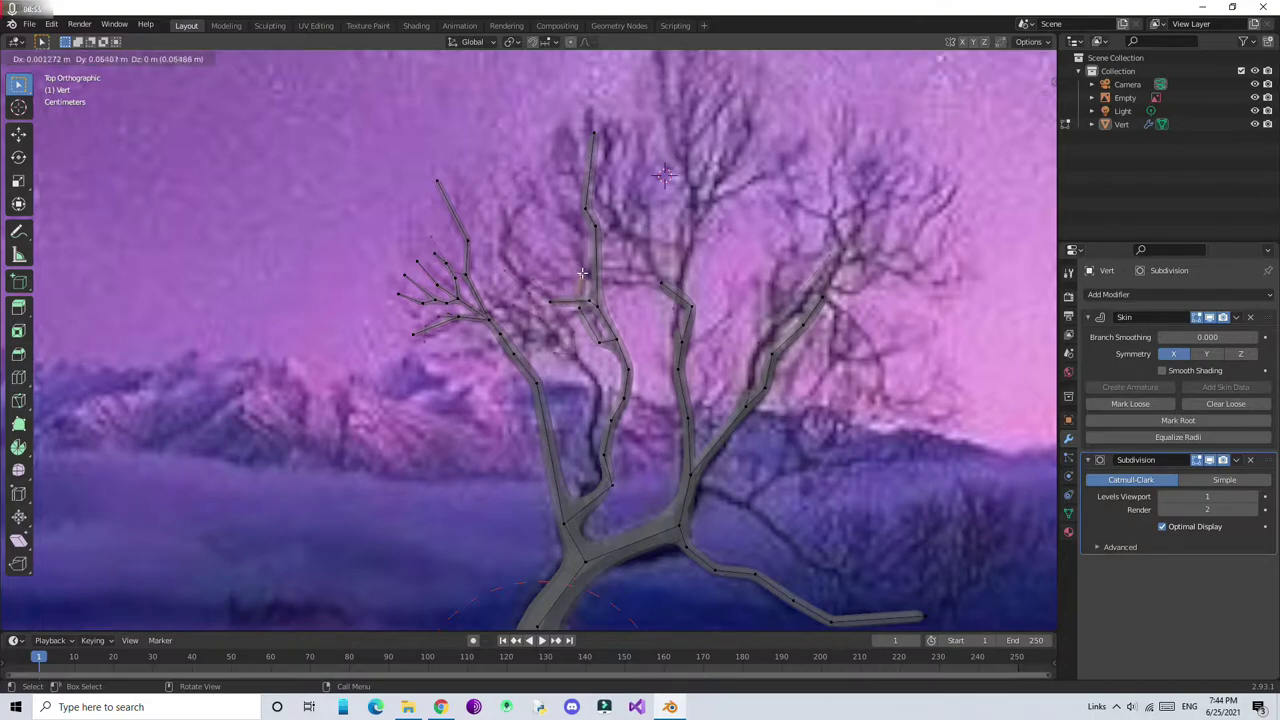
Extend the branches up and to the left with further segments and a new twig
key(e)
click(536, 281)
key(g)
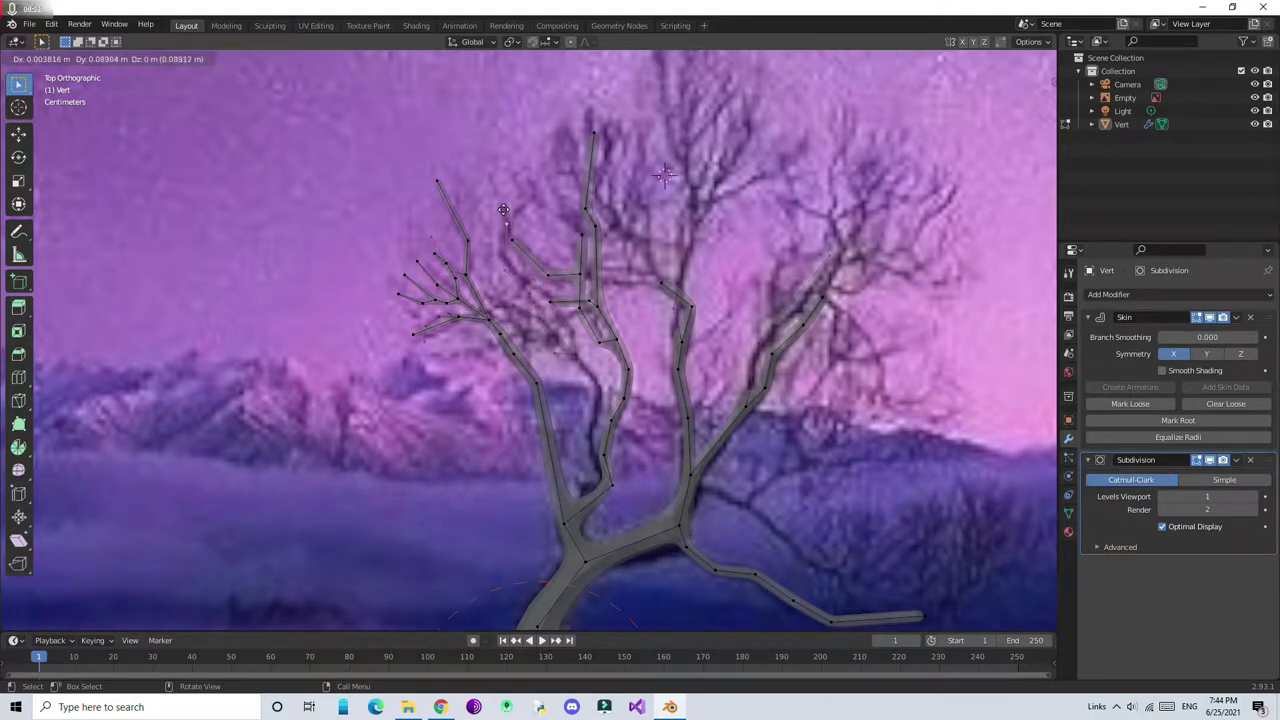
click(512, 162)
click(576, 222)
key(g)
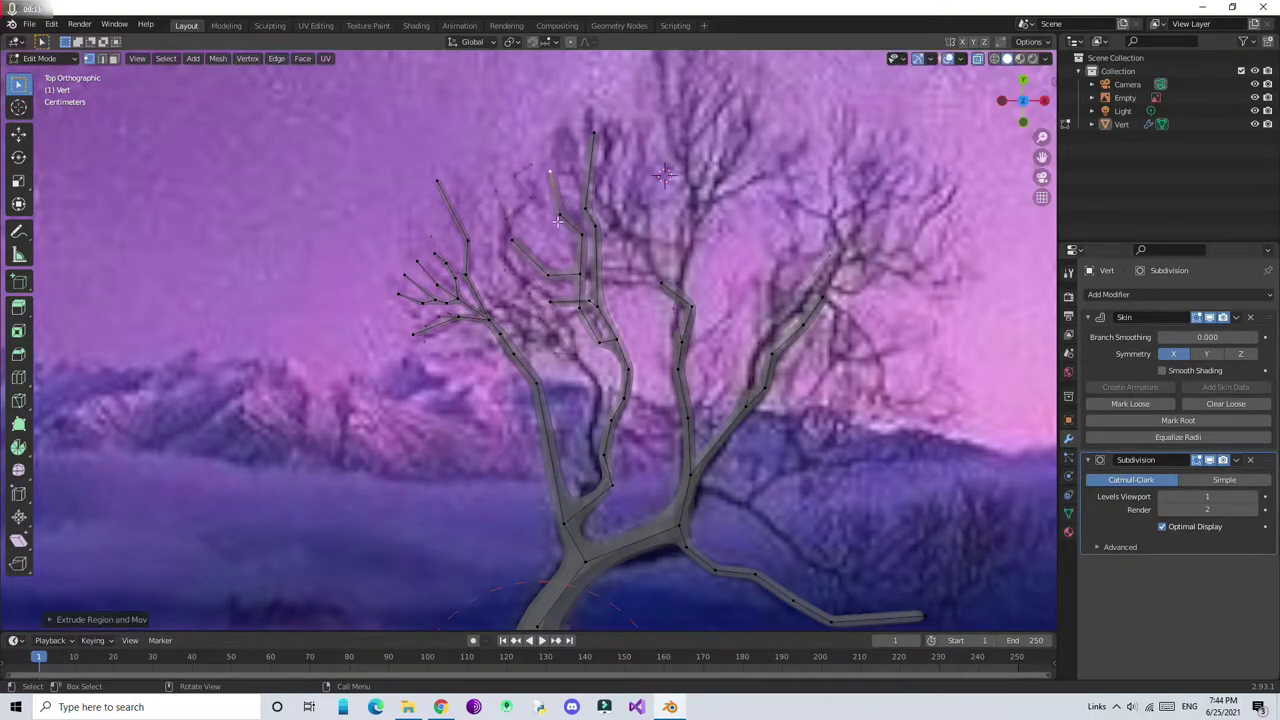
key(e)
click(520, 192)
Add a new vertex extending an upper branch and resize its skin thickness
ctrl+middle_drag(557, 174, 557, 135)
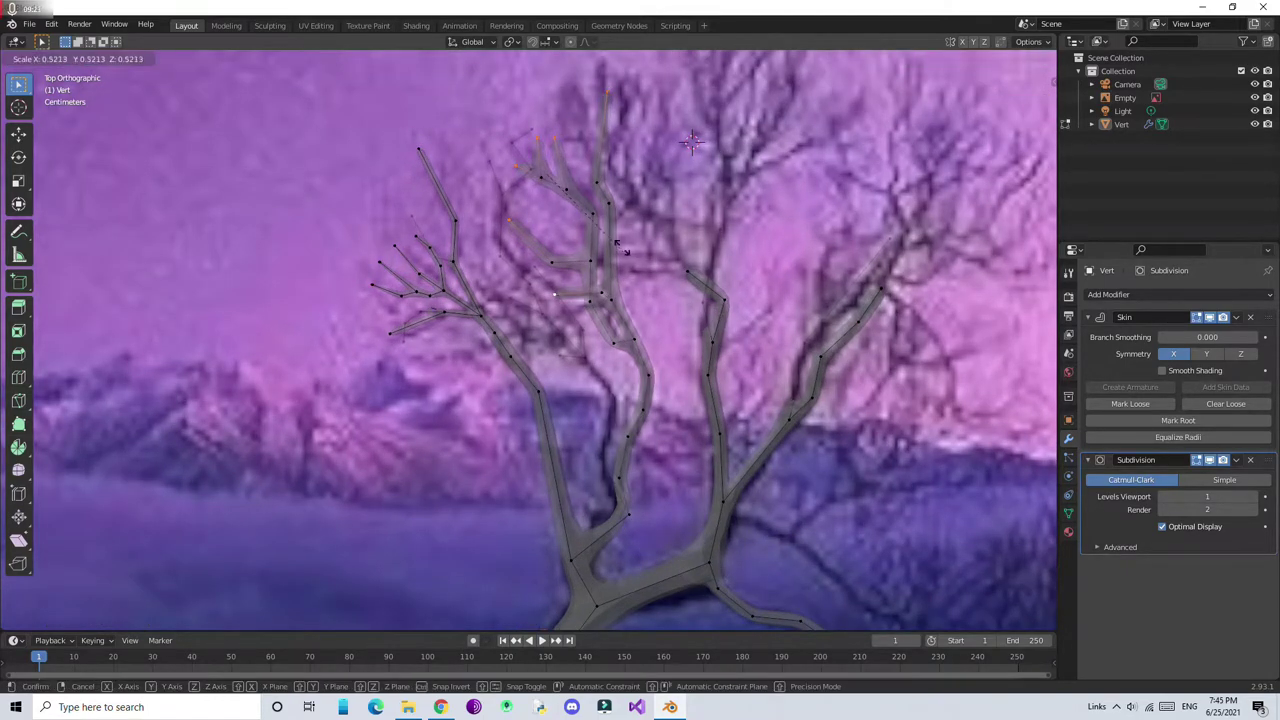
click(592, 201)
ctrl+right_click(596, 182)
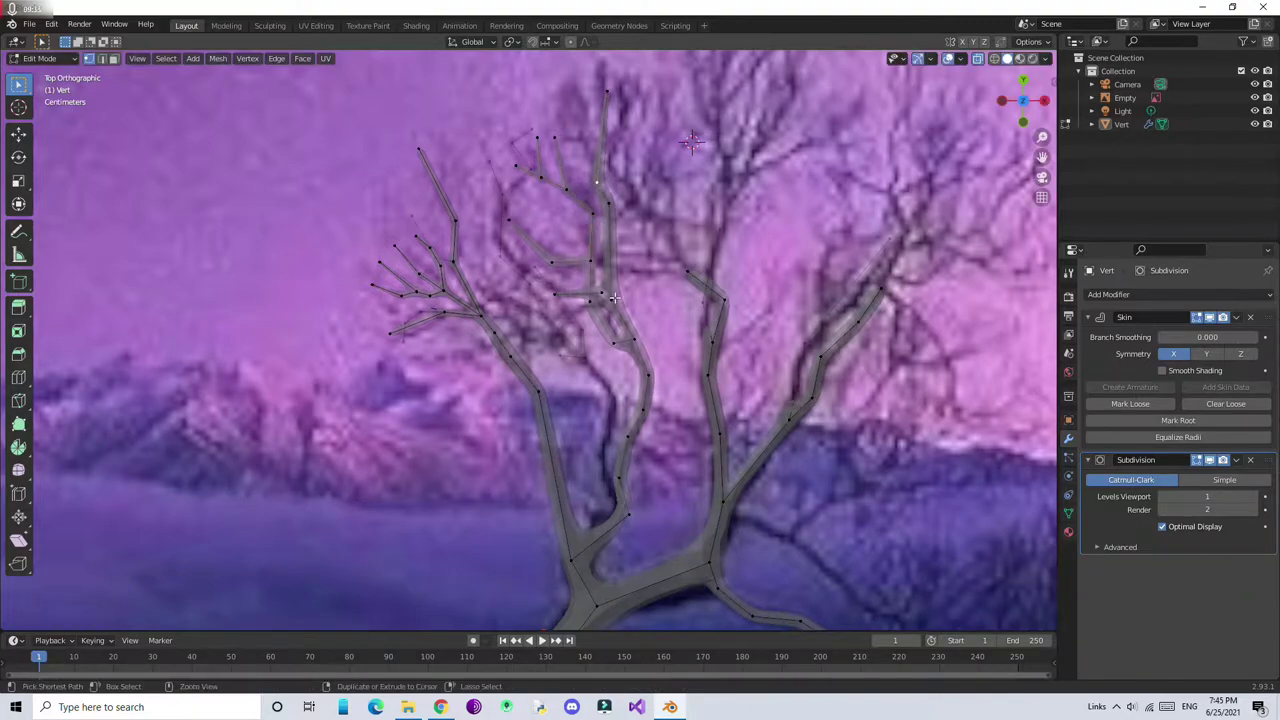
key(ctrl+a)
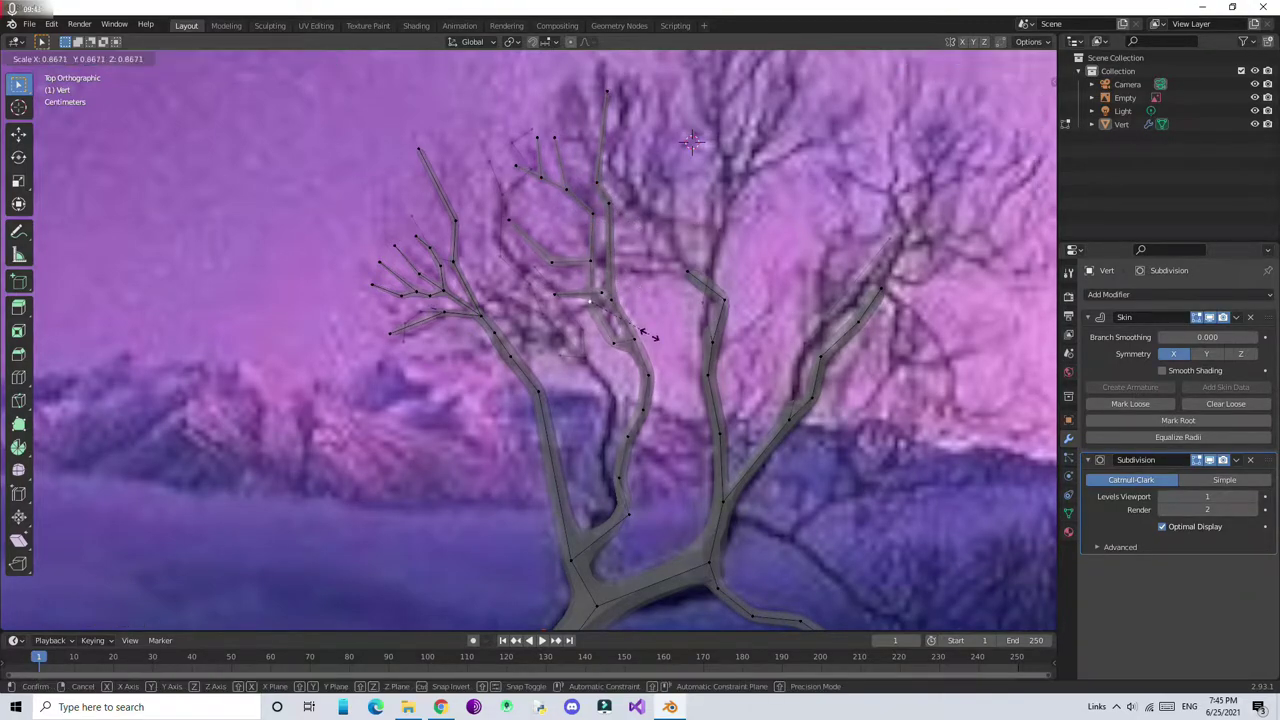
click(641, 344)
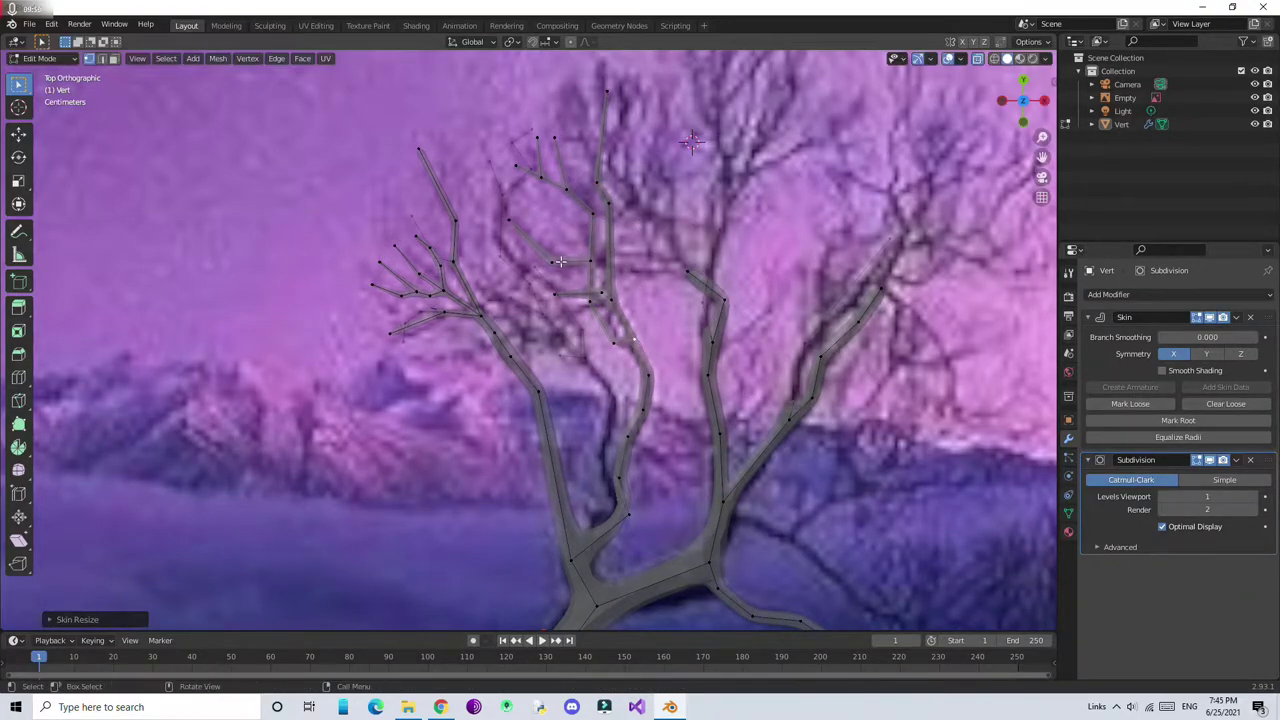
Hide the reference image and thin the selected branch's skin radius
click(1257, 98)
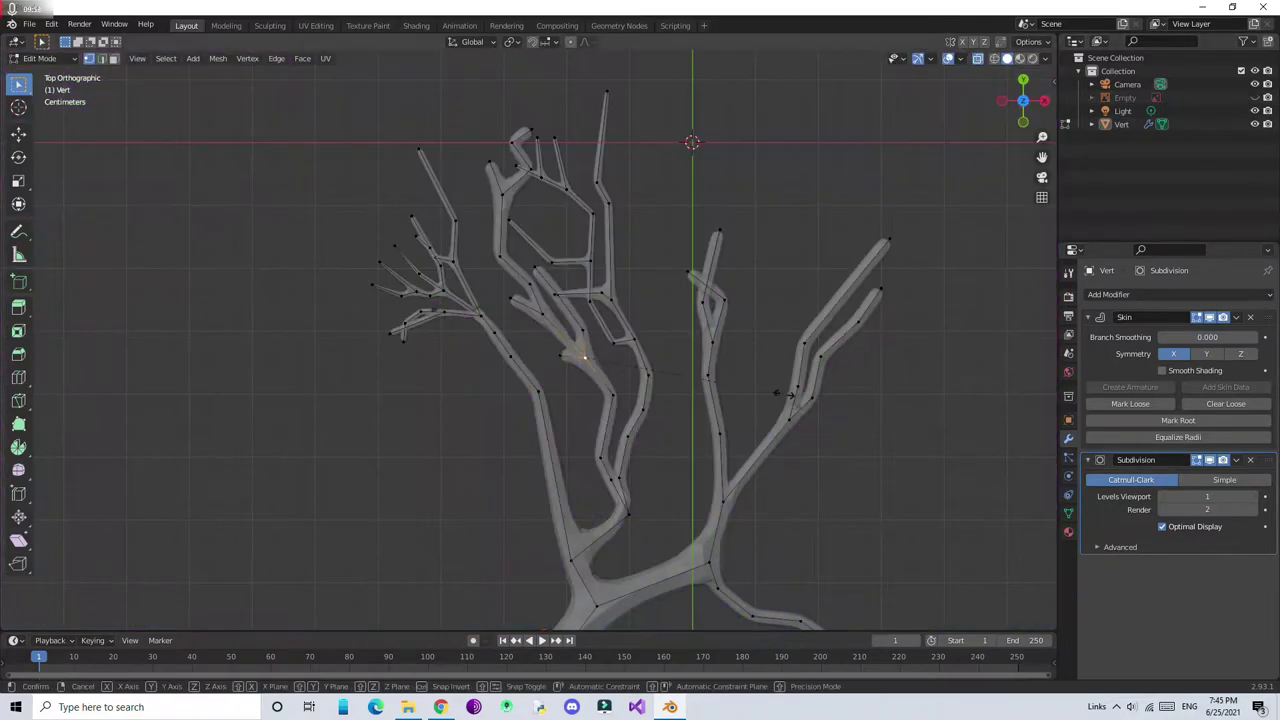
middle_drag(666, 374, 441, 257)
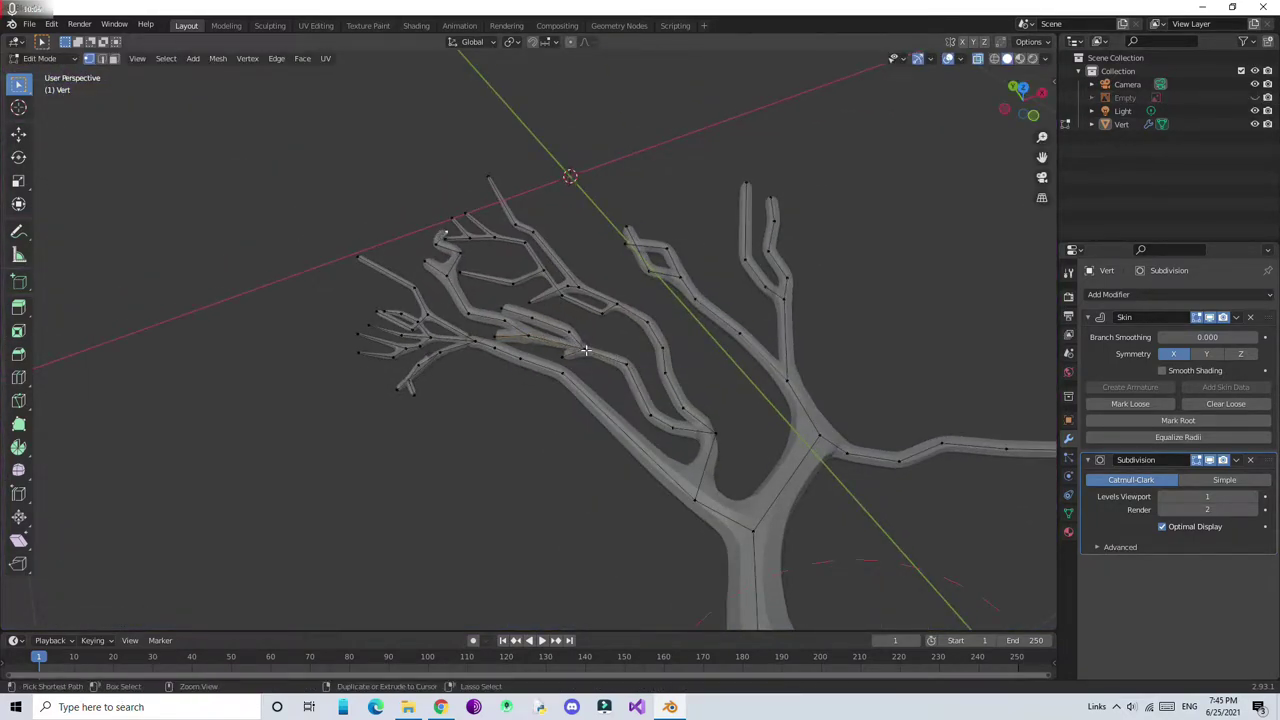
key(ctrl+a)
click(542, 332)
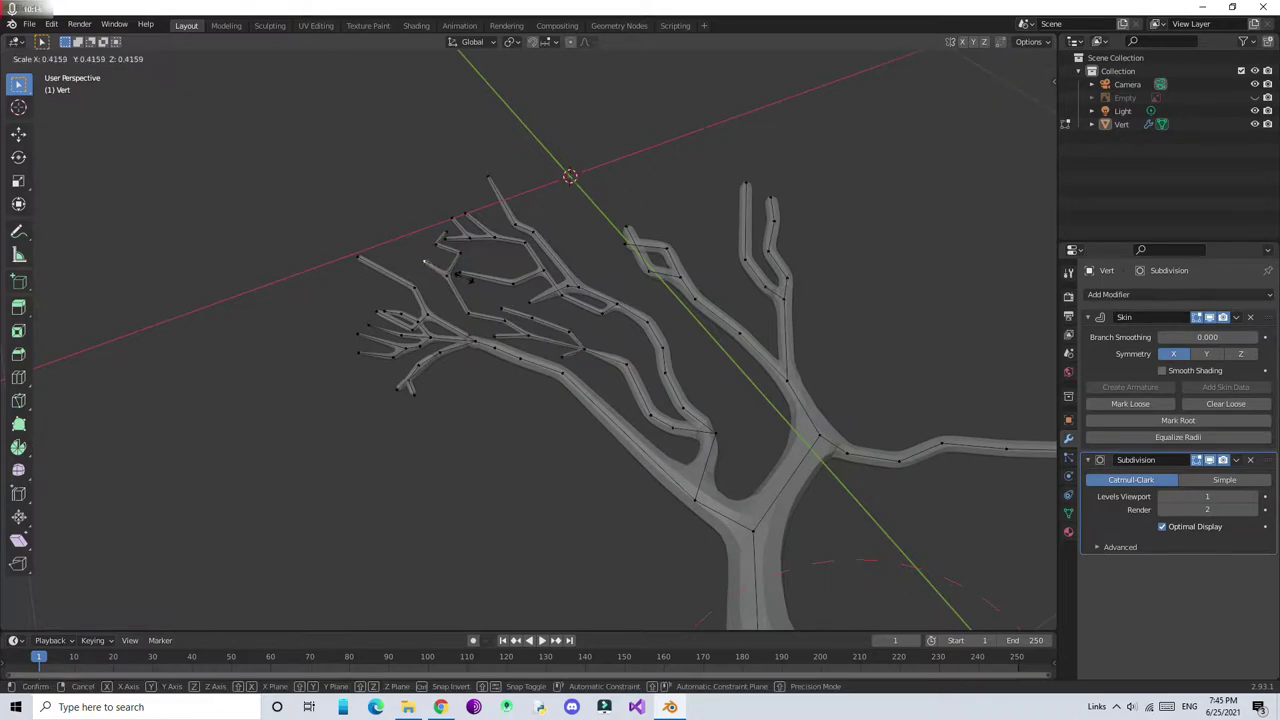
scroll(690, 380, up, 2)
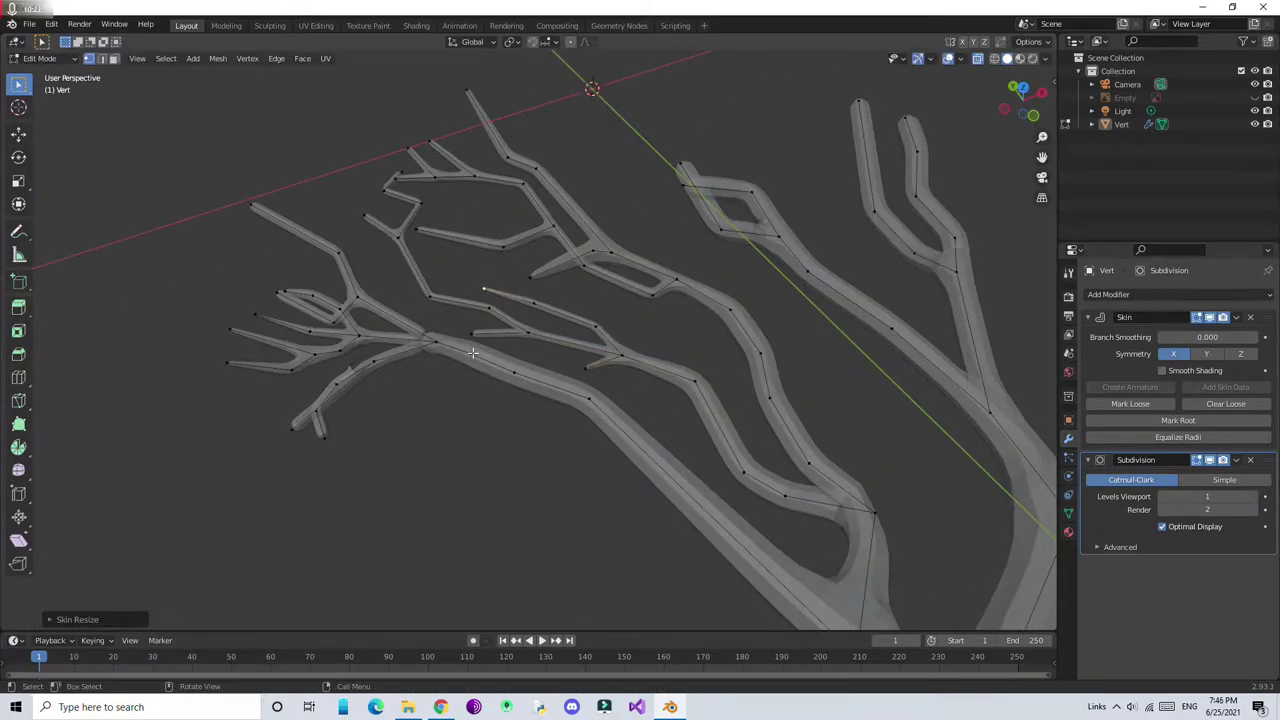
Reposition several upper-left branch vertices, raising one branch along the vertical axis
click(400, 172)
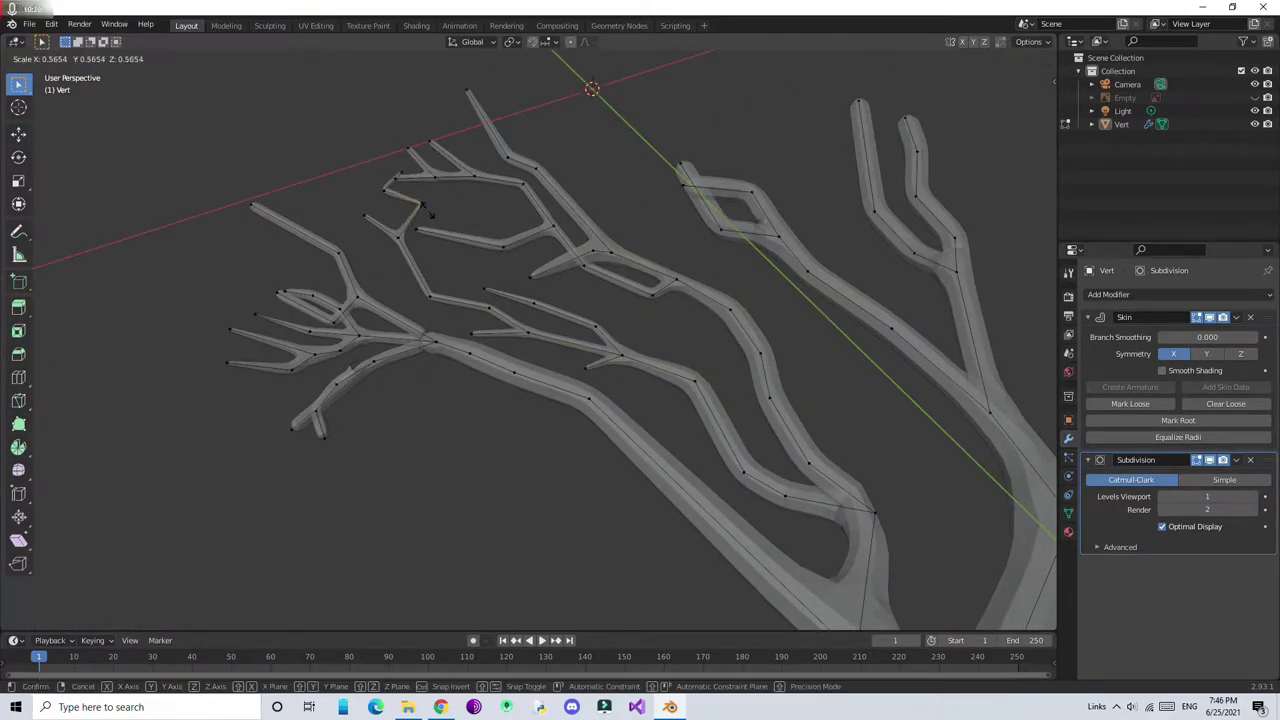
middle_drag(418, 204, 622, 290)
key(g)
click(661, 278)
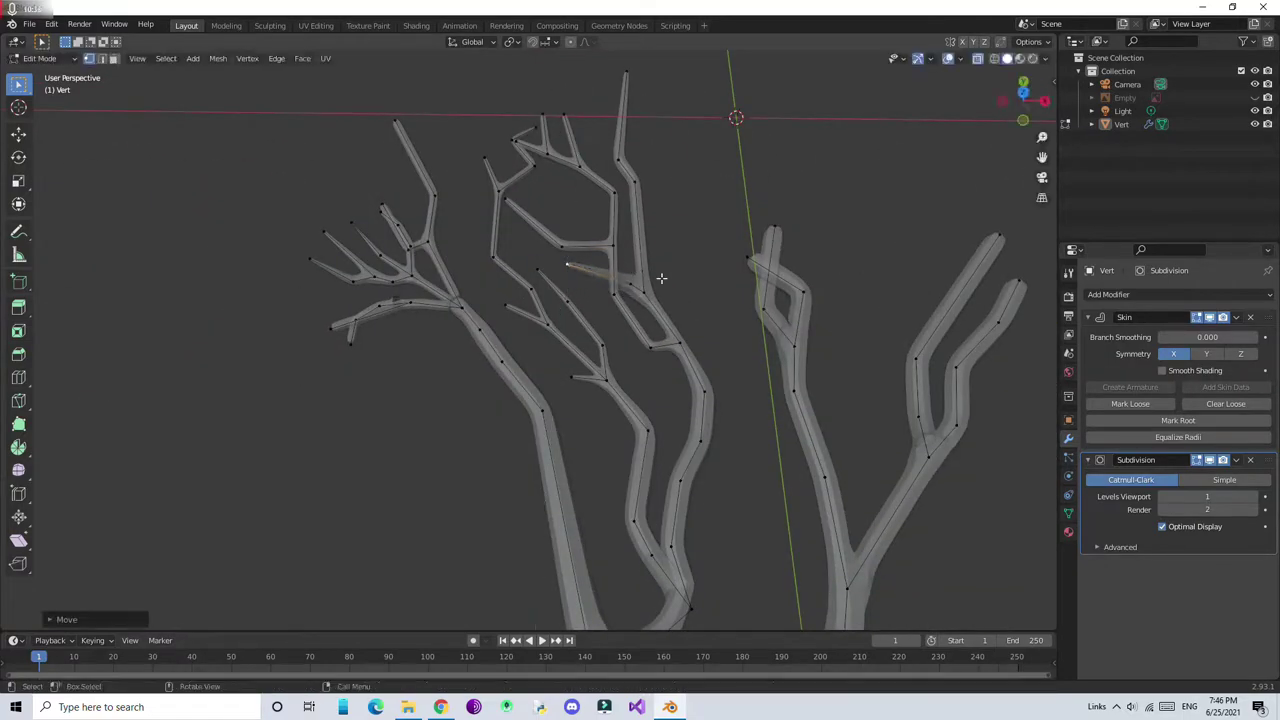
key(g)
click(613, 247)
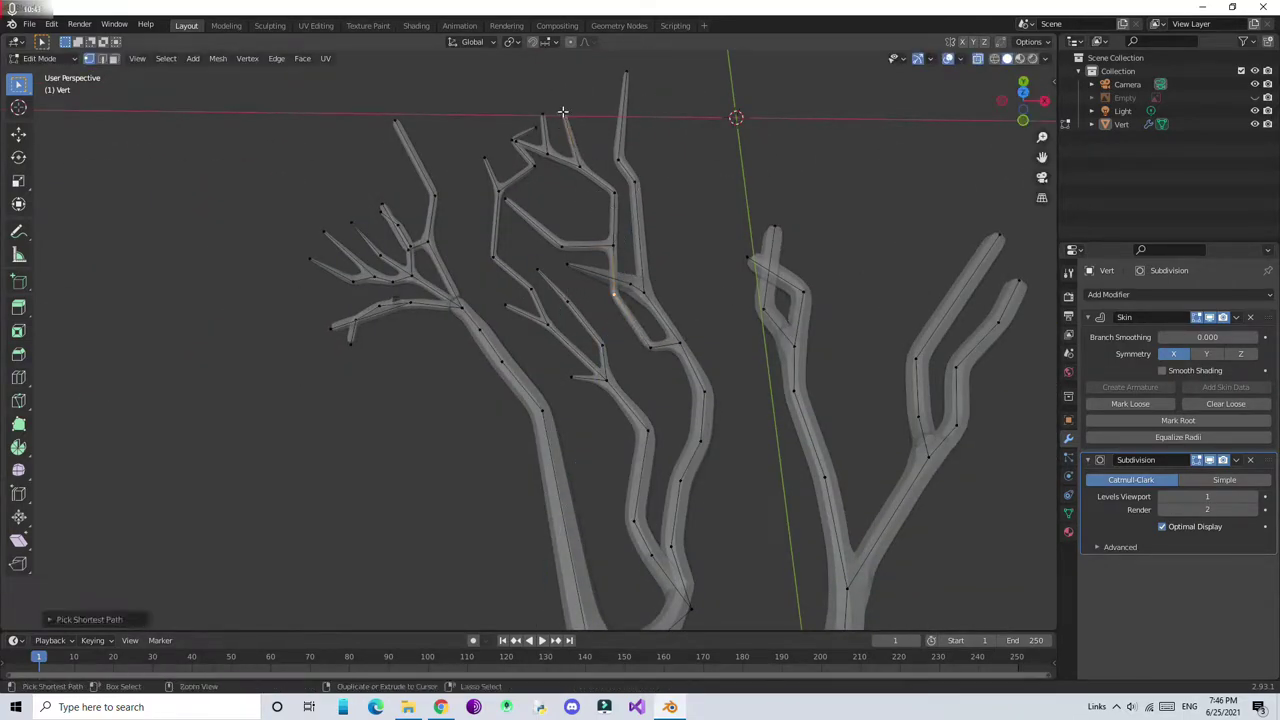
middle_drag(522, 137, 694, 134)
key(g)
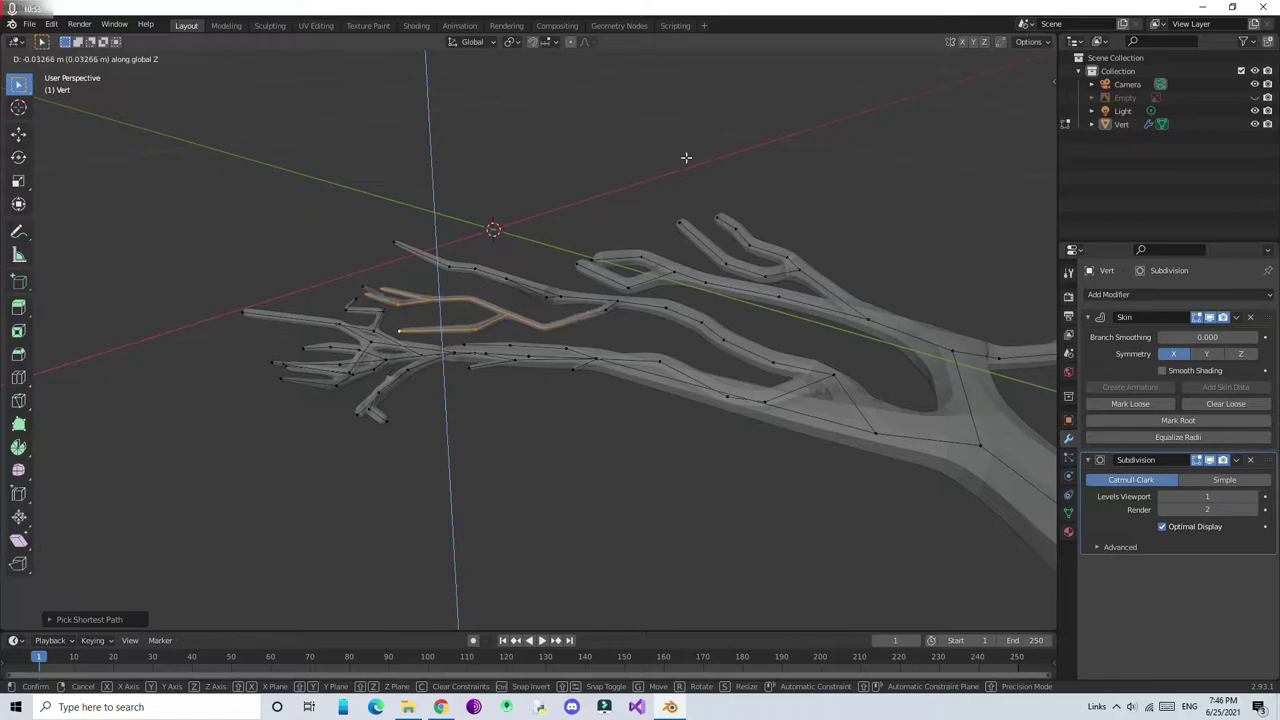
click(500, 285)
Select the vertex at the lower fork and return to Top view
middle_drag(500, 285, 472, 221)
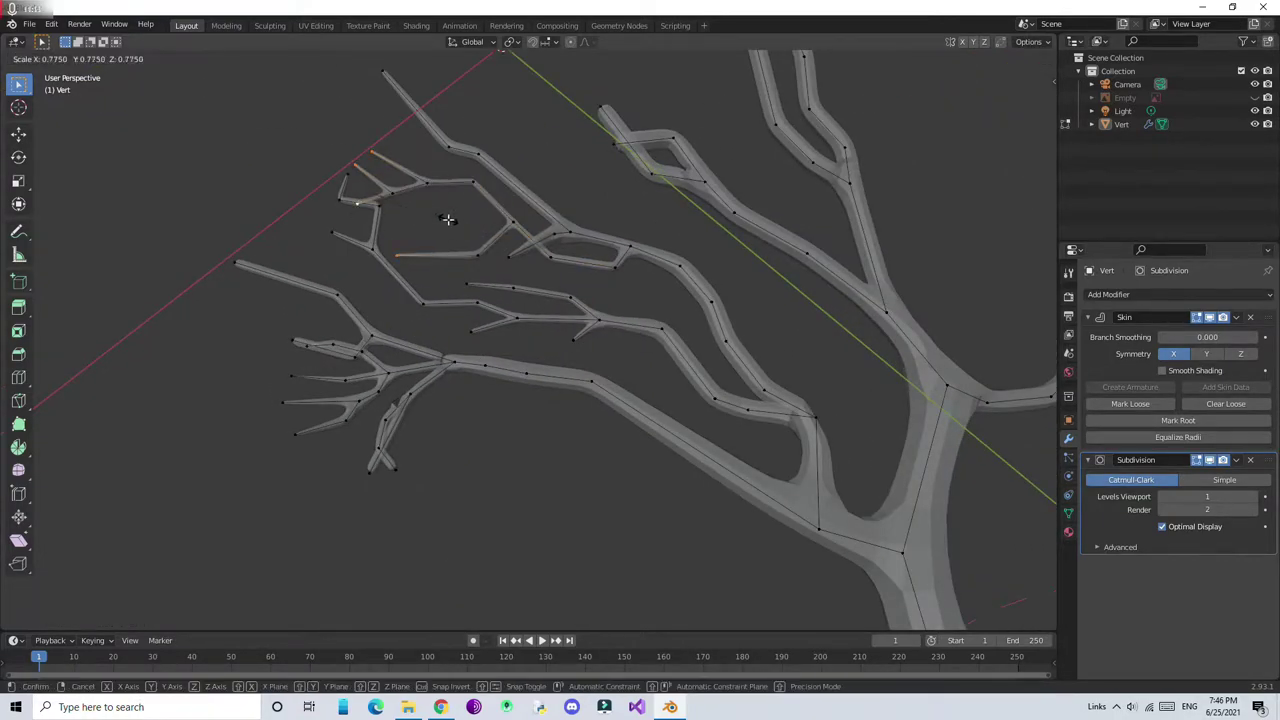
middle_drag(500, 180, 629, 74)
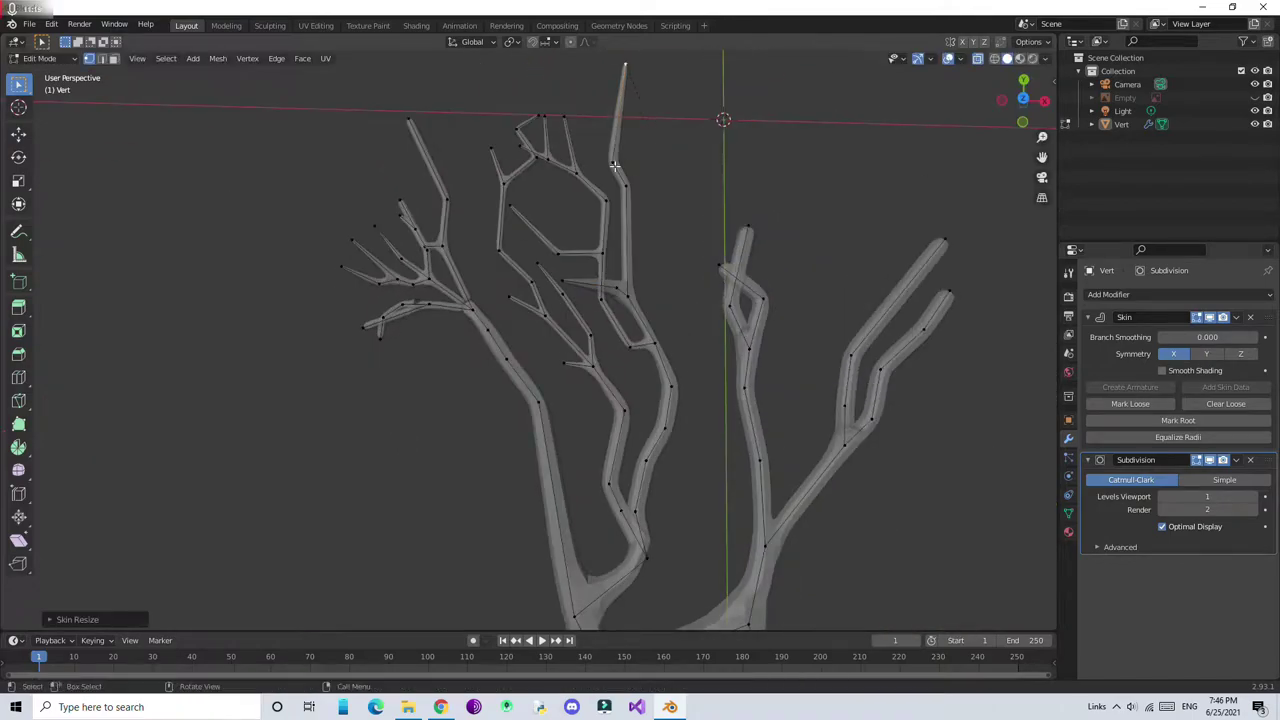
middle_drag(680, 171, 623, 522)
click(625, 519)
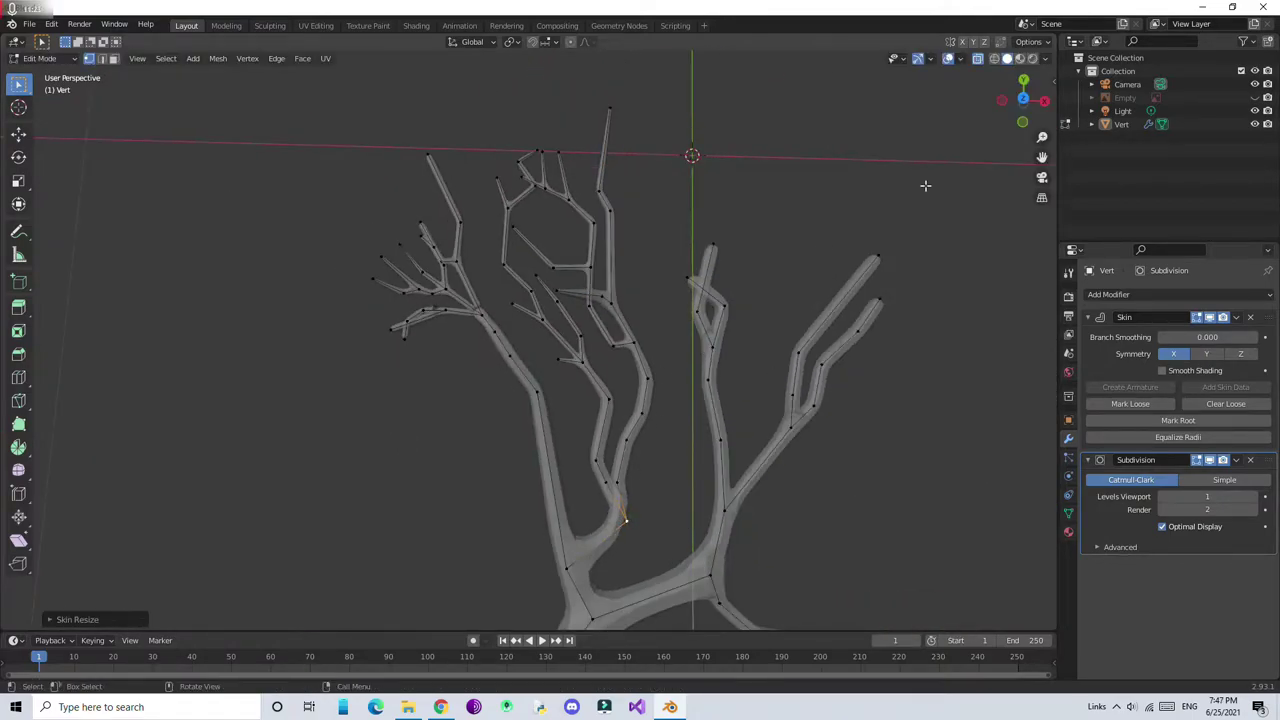
middle_drag(925, 185, 937, 246)
key(KP_7)
Extrude a branch vertex and turn off the skin display while editing
key(g)
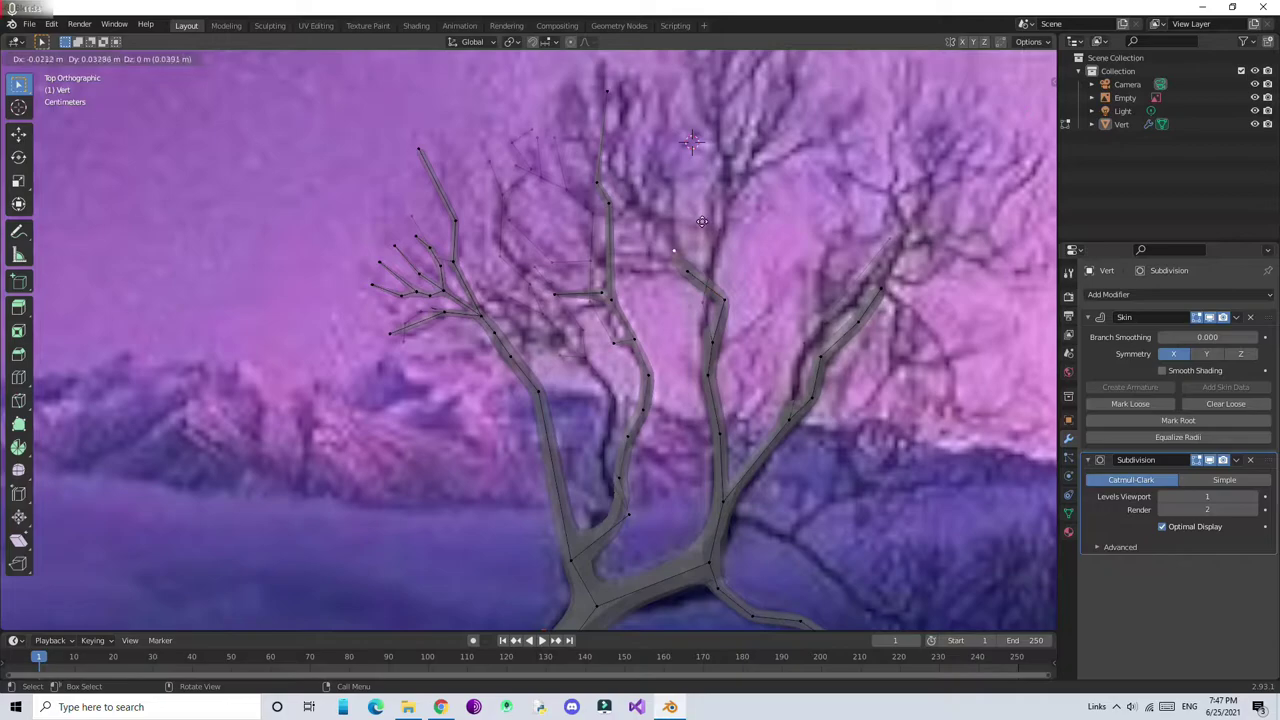
click(684, 146)
click(1196, 317)
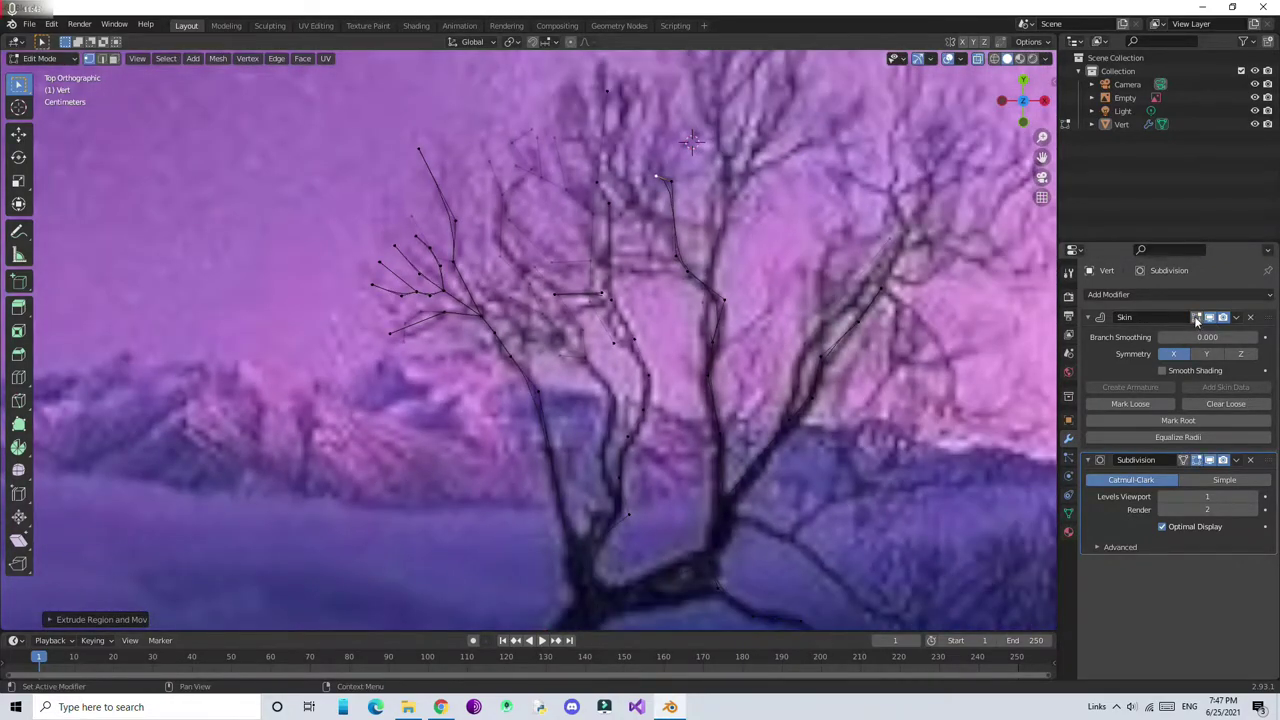
click(1196, 317)
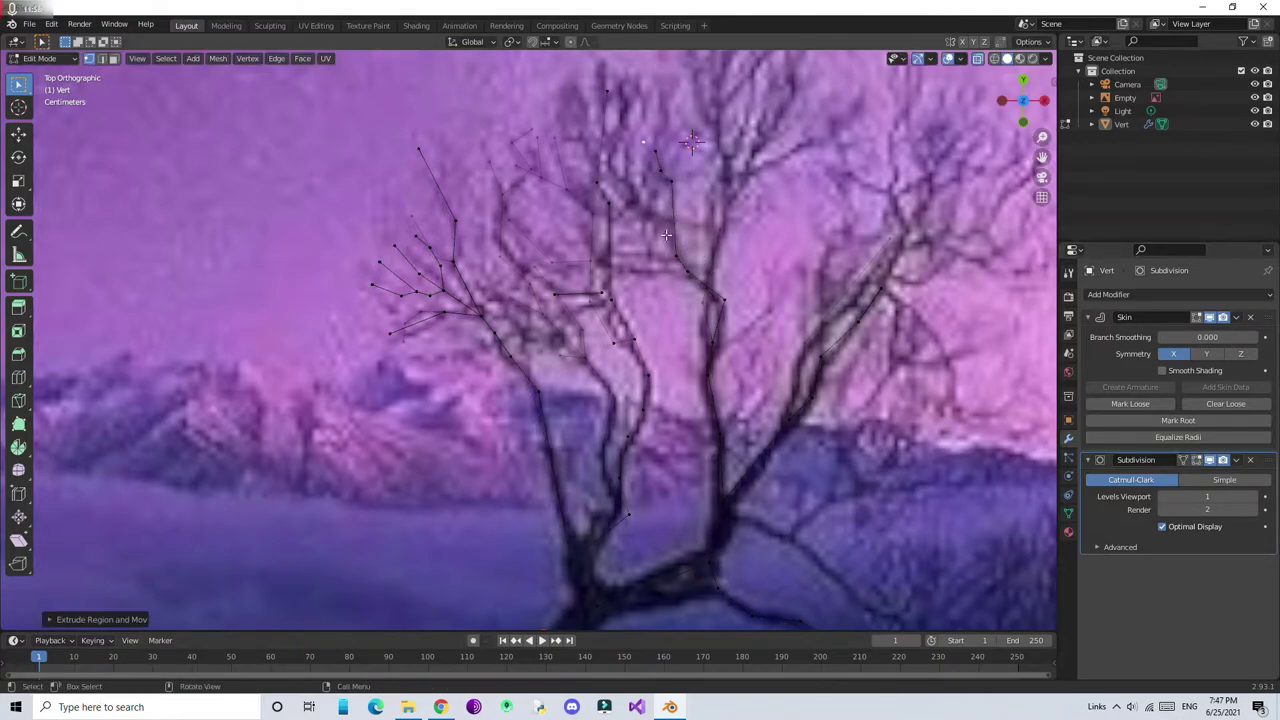
Extrude vertices up the reference tree's central branch to near its top
scroll(695, 280, down, 2)
key(g)
click(616, 292)
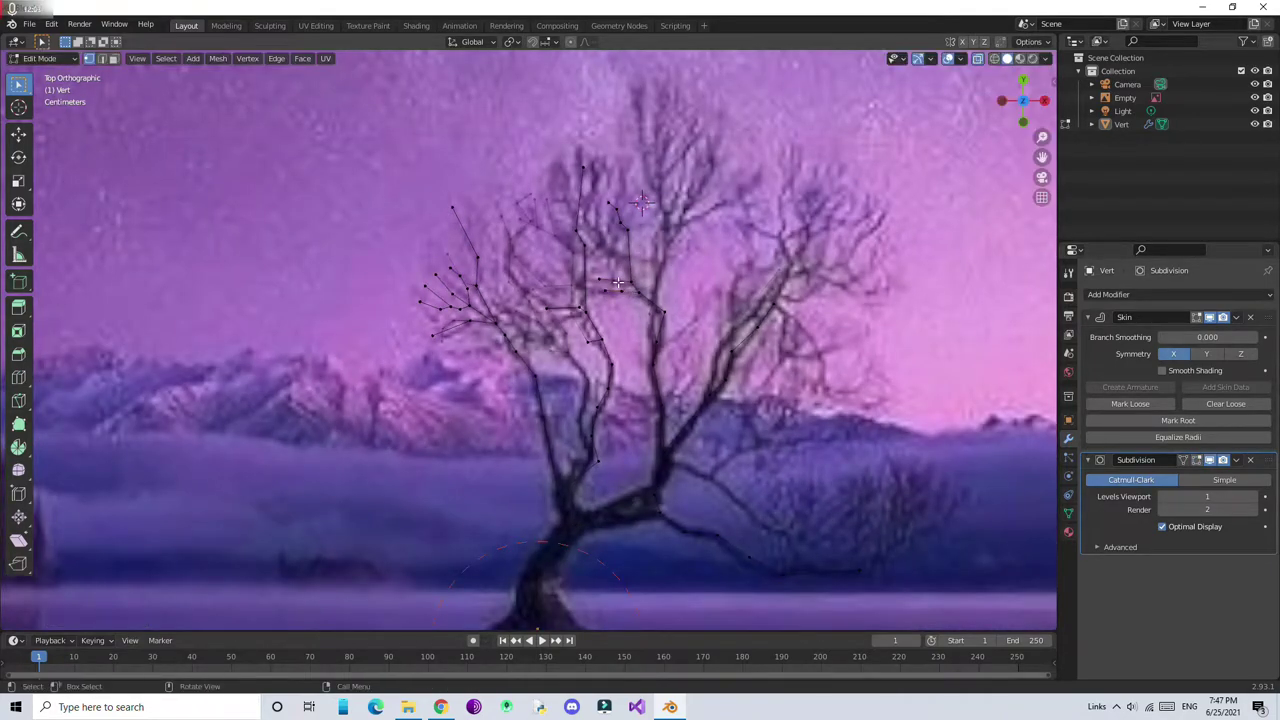
click(620, 283)
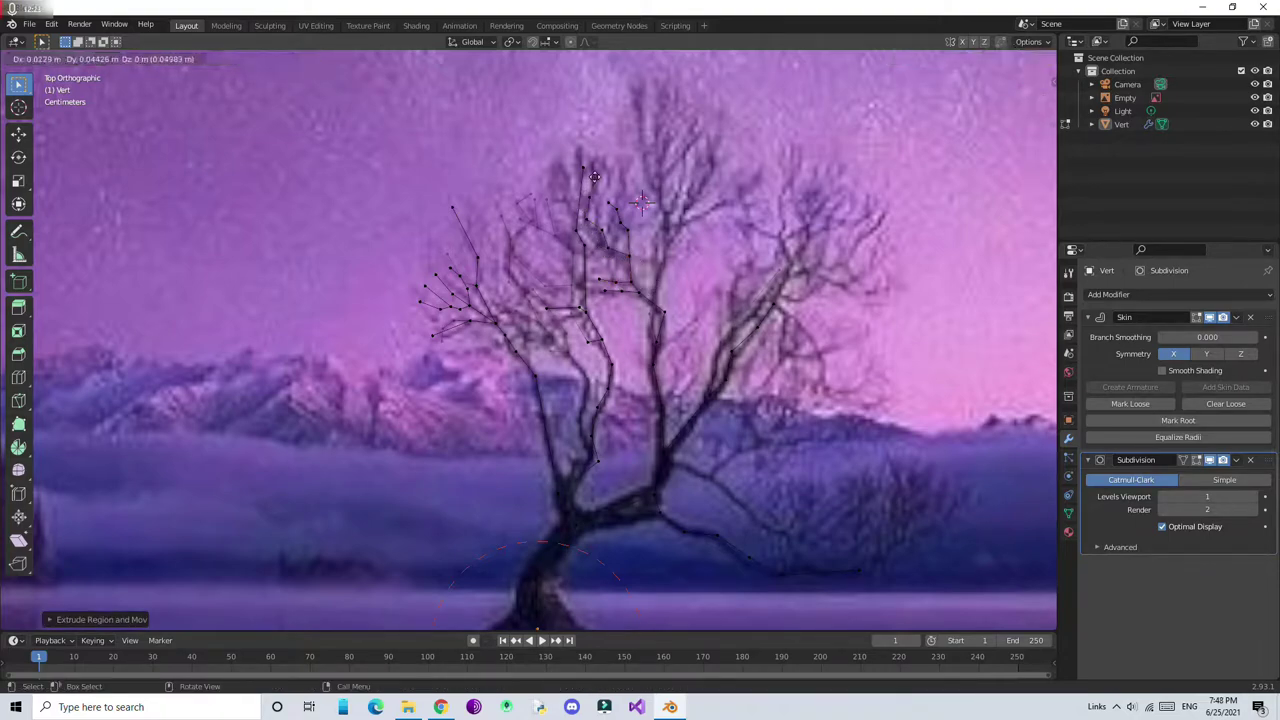
click(594, 177)
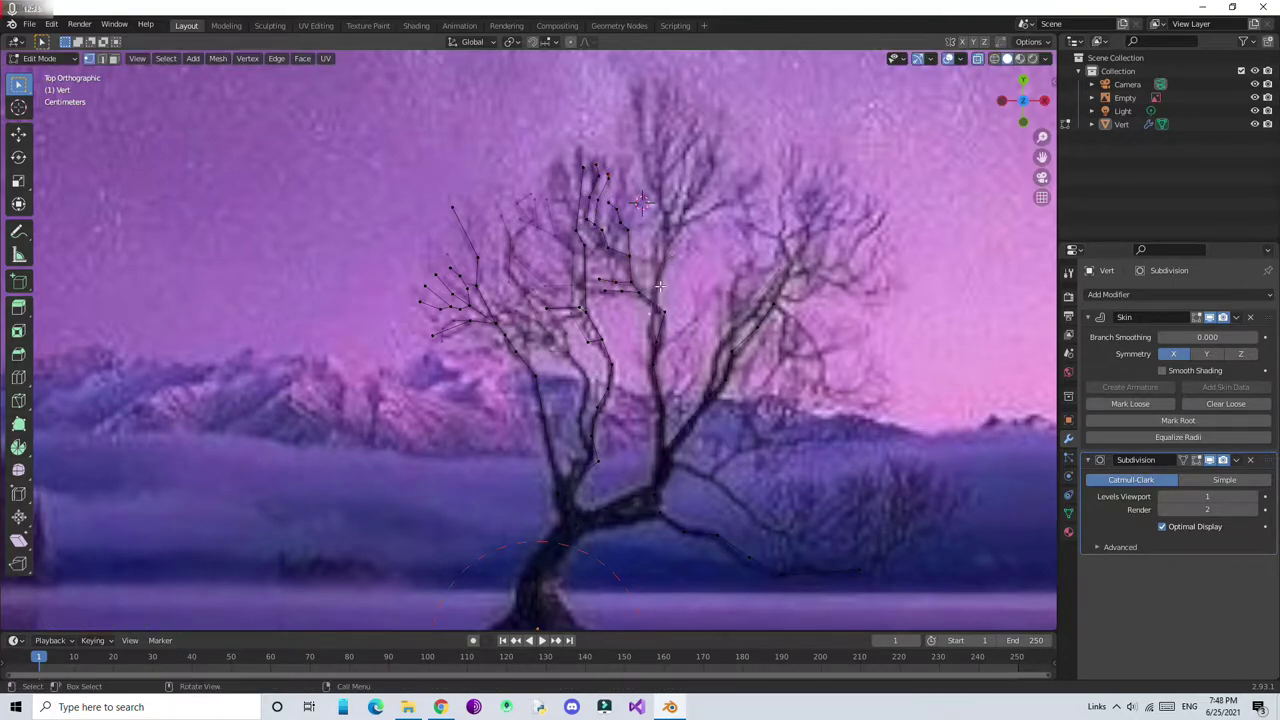
key(e)
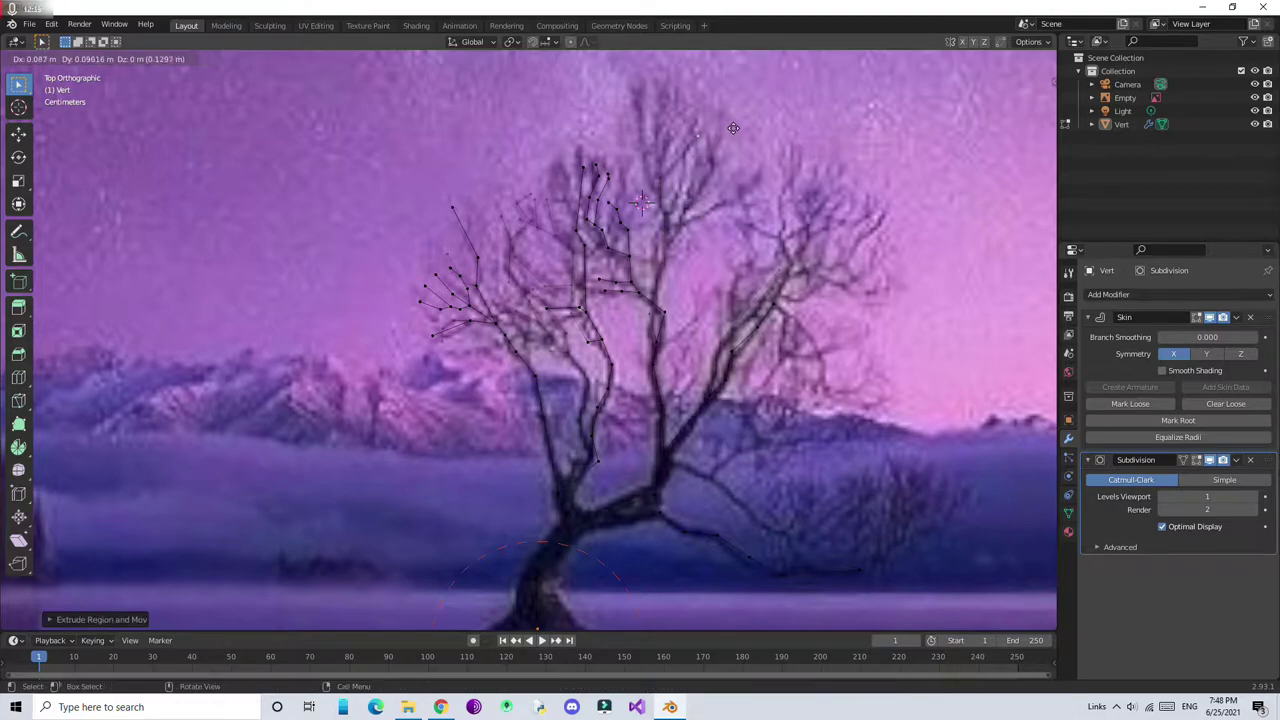
click(672, 199)
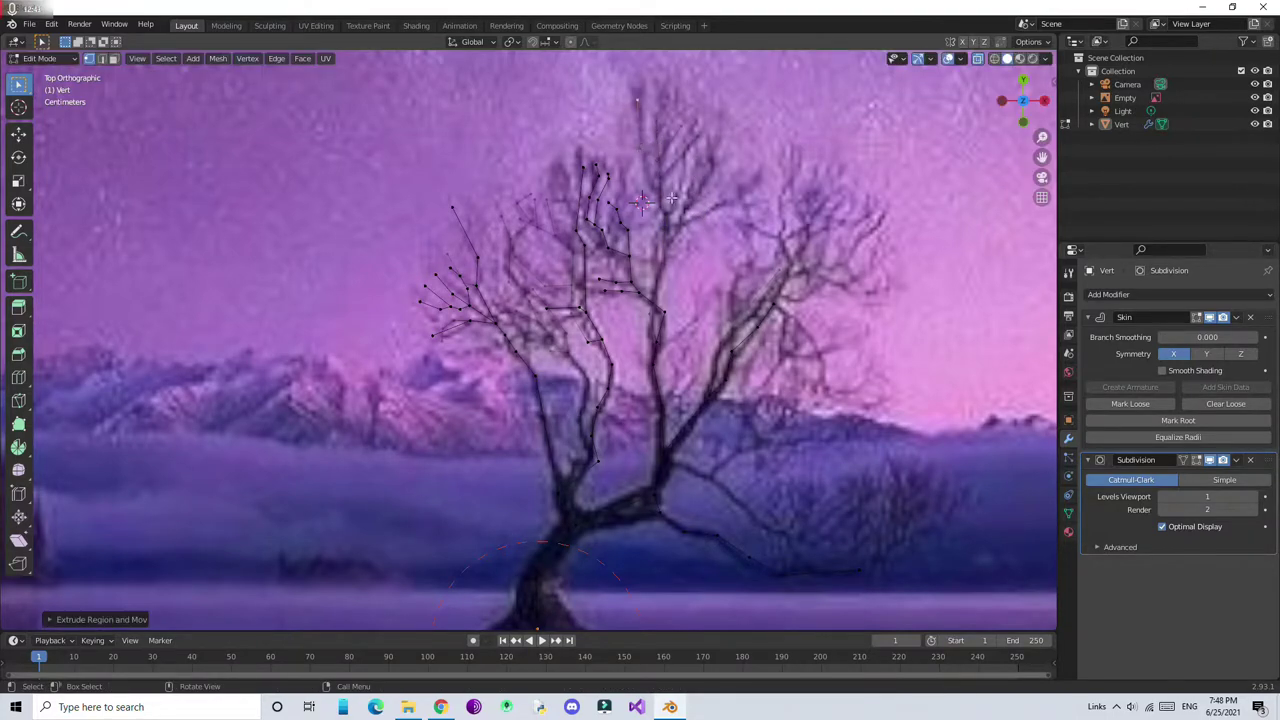
Extrude vertices and move them onto the reference tree's branch
scroll(687, 155, up, 3)
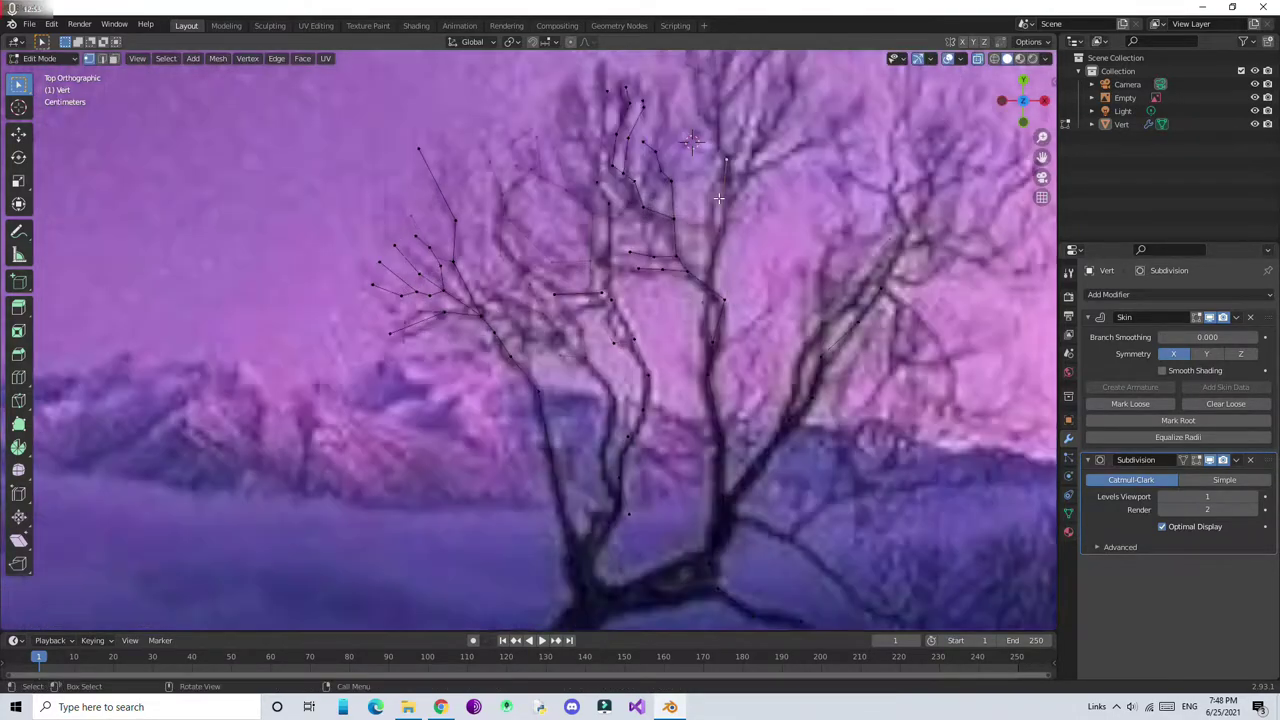
key(e)
key(g)
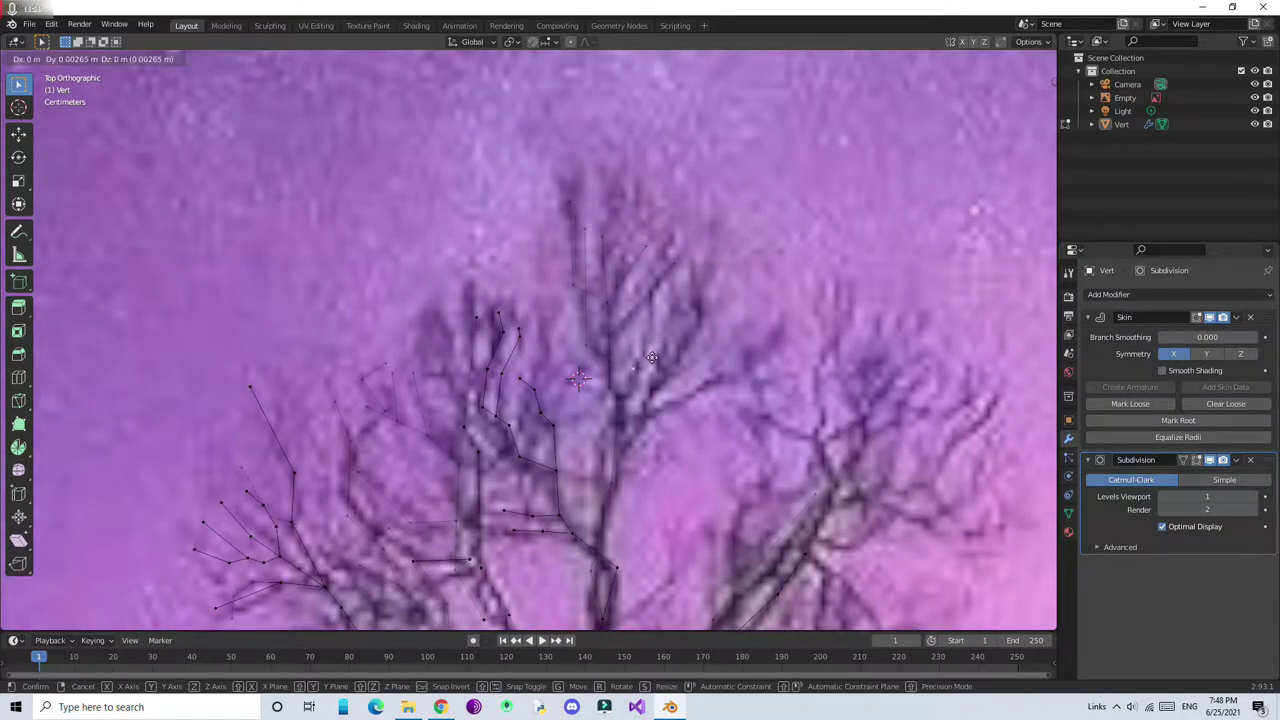
click(625, 427)
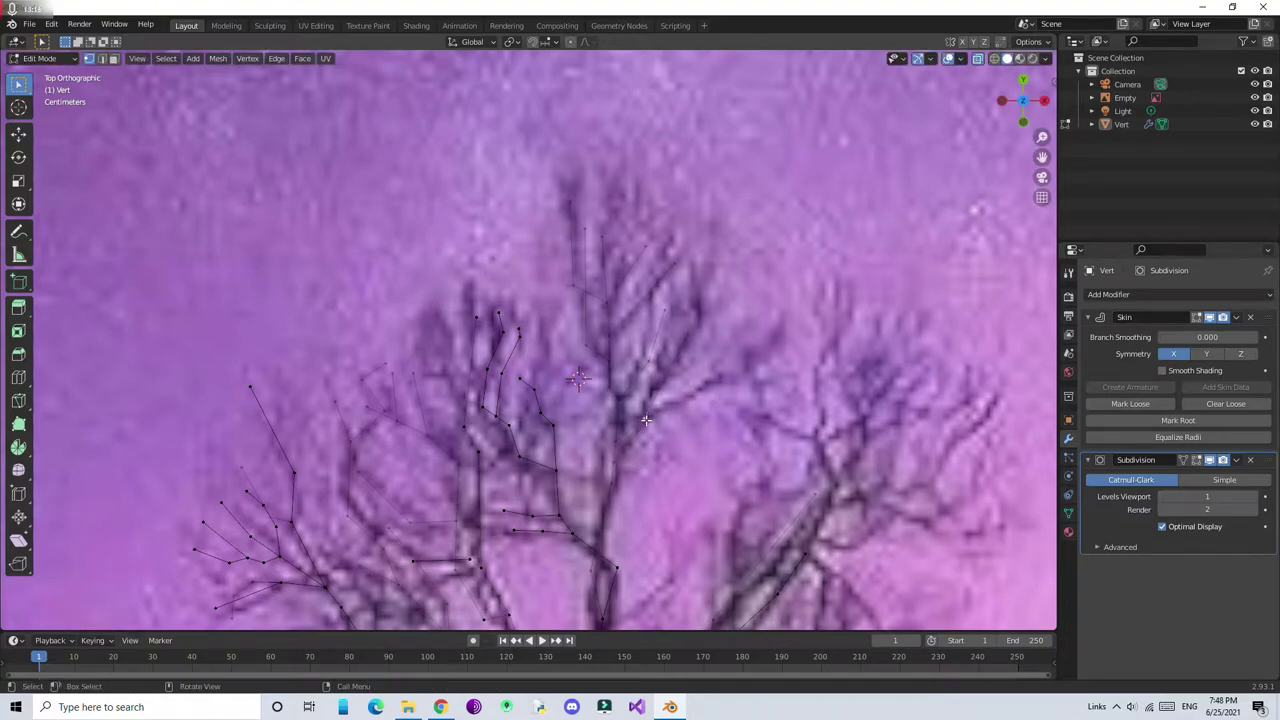
scroll(645, 420, down, 5)
scroll(631, 546, up, 3)
click(630, 521)
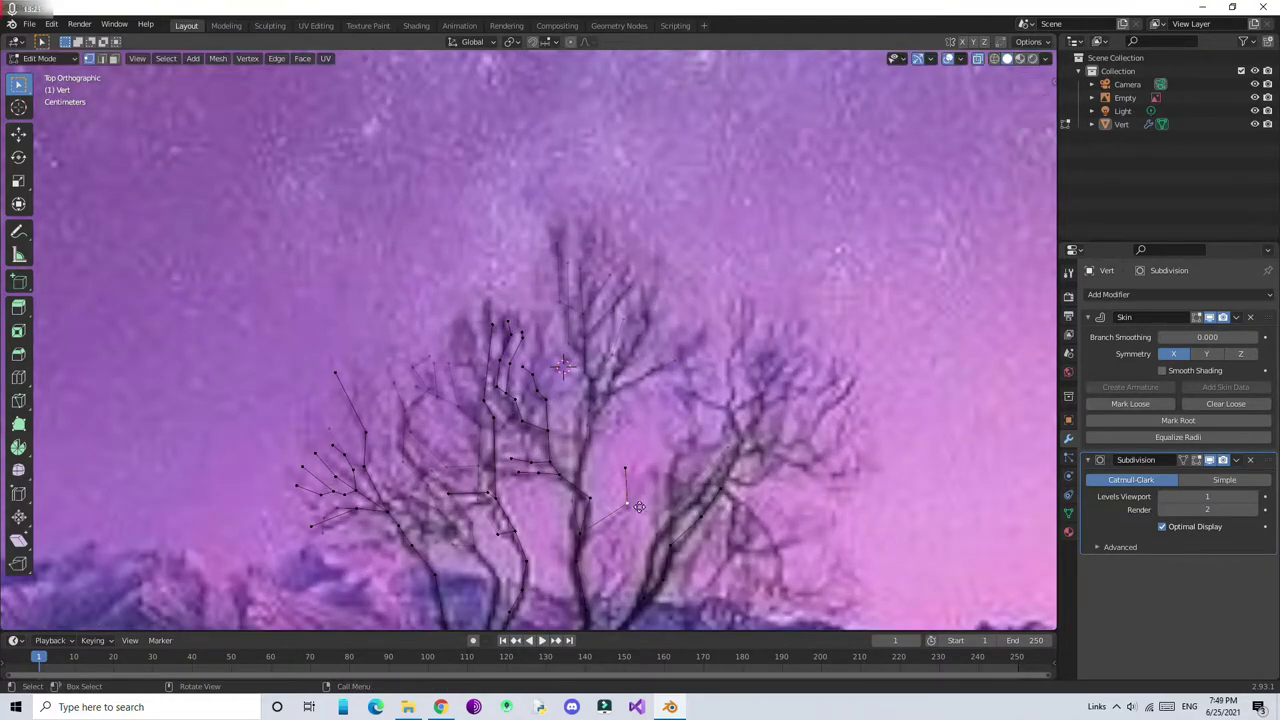
key(e)
click(662, 460)
scroll(697, 445, down, 1)
Start a new branch chain extending down-right along the reference's right limb
key(e)
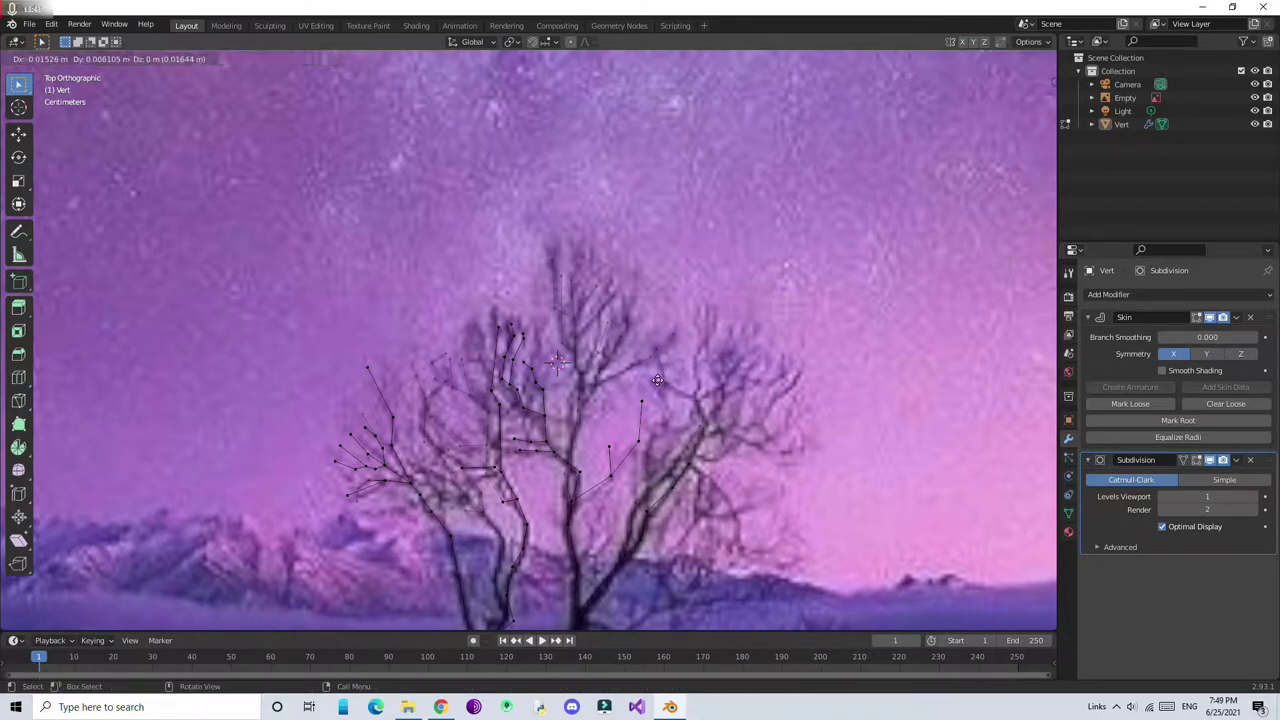
click(660, 491)
key(e)
click(643, 488)
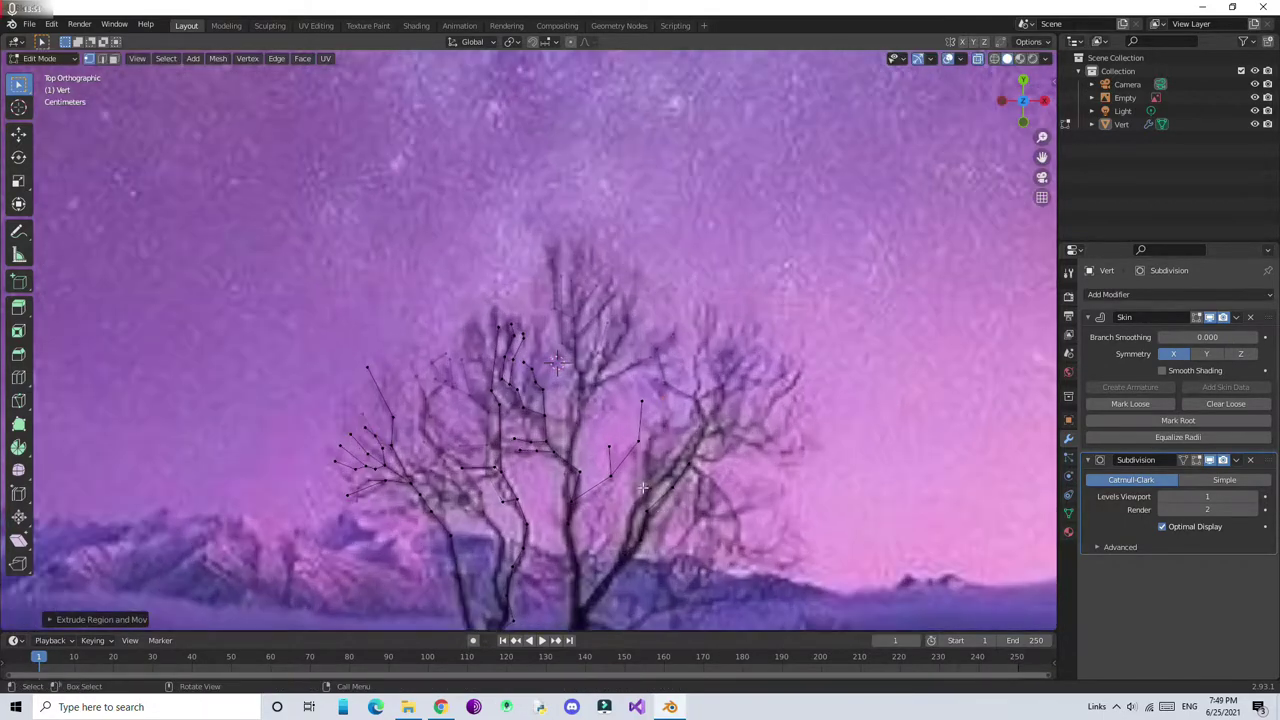
key(e)
click(720, 488)
key(e)
click(760, 552)
Finish the right-side branch with tip vertices forming a small twig cluster
key(e)
click(799, 543)
key(e)
click(801, 547)
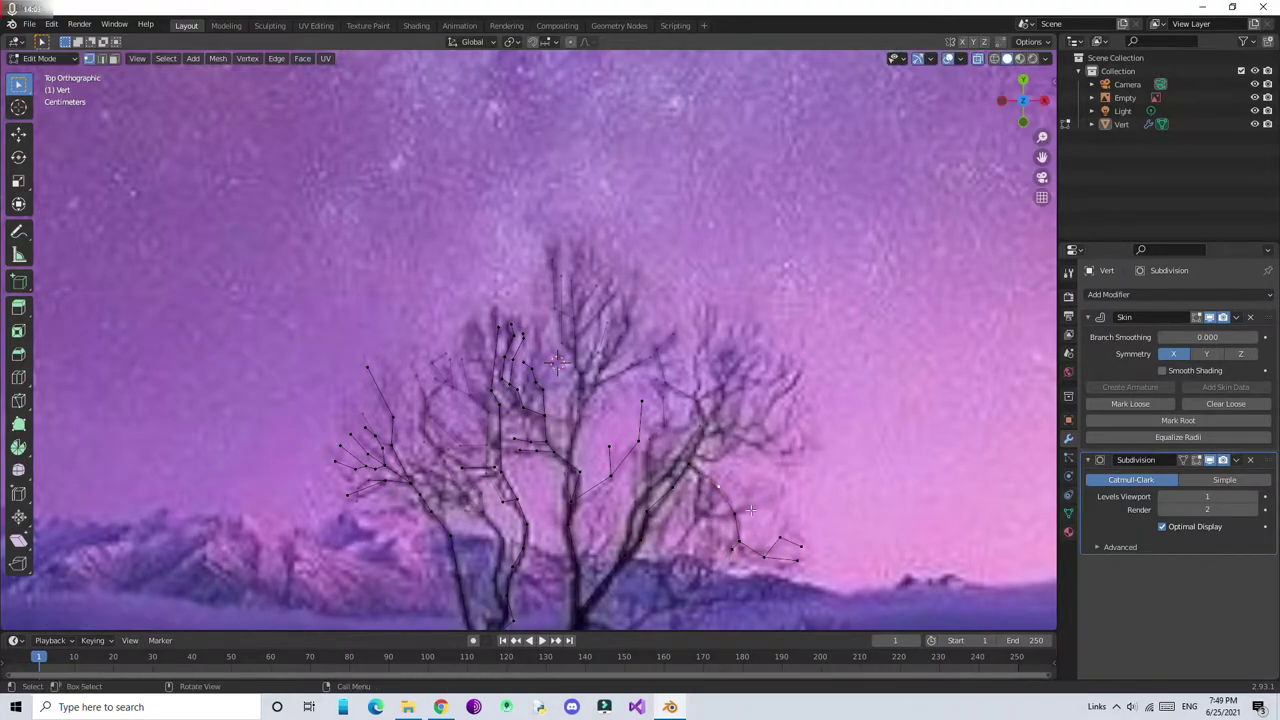
key(e)
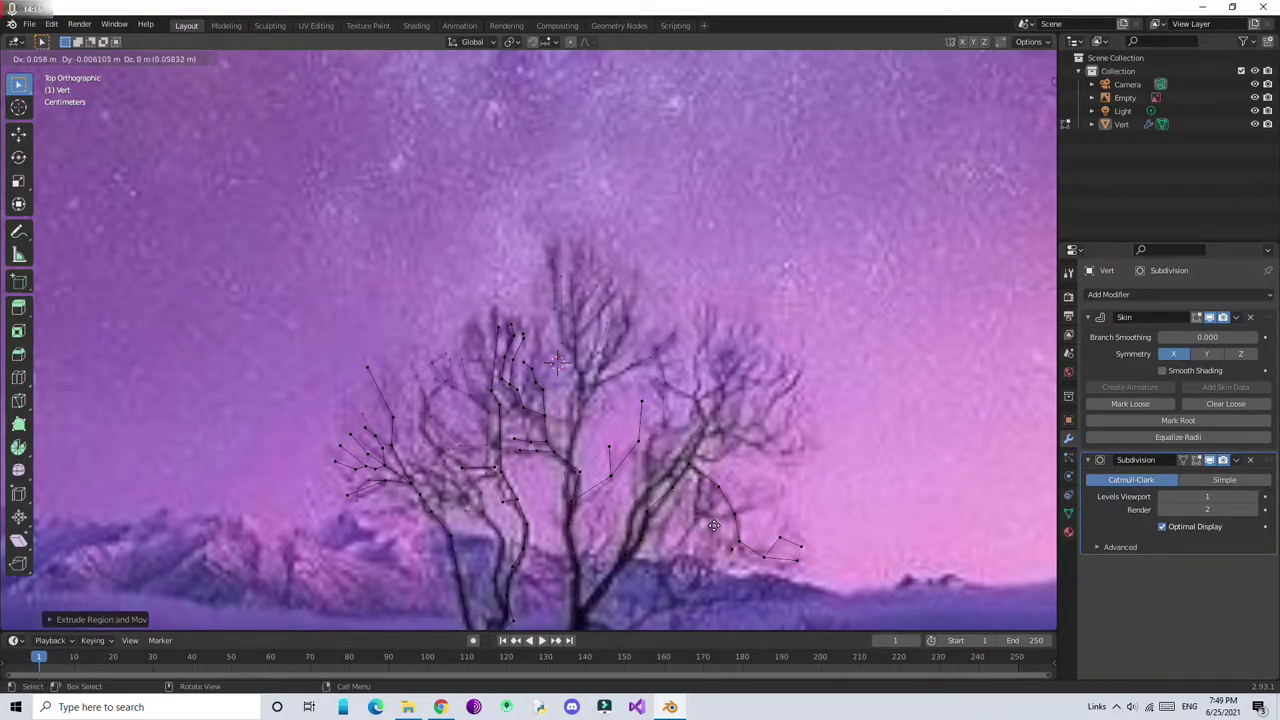
click(742, 517)
scroll(745, 510, down, 2)
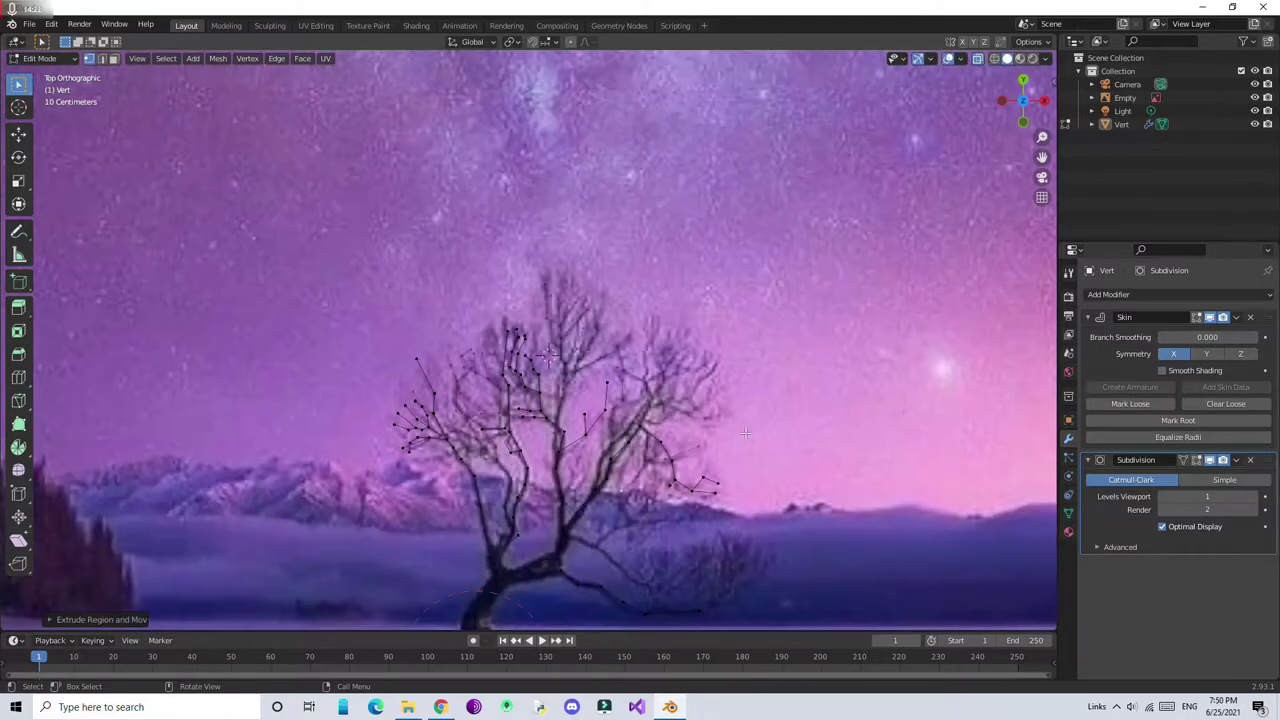
scroll(746, 507, down, 2)
scroll(746, 507, up, 1)
scroll(720, 470, up, 2)
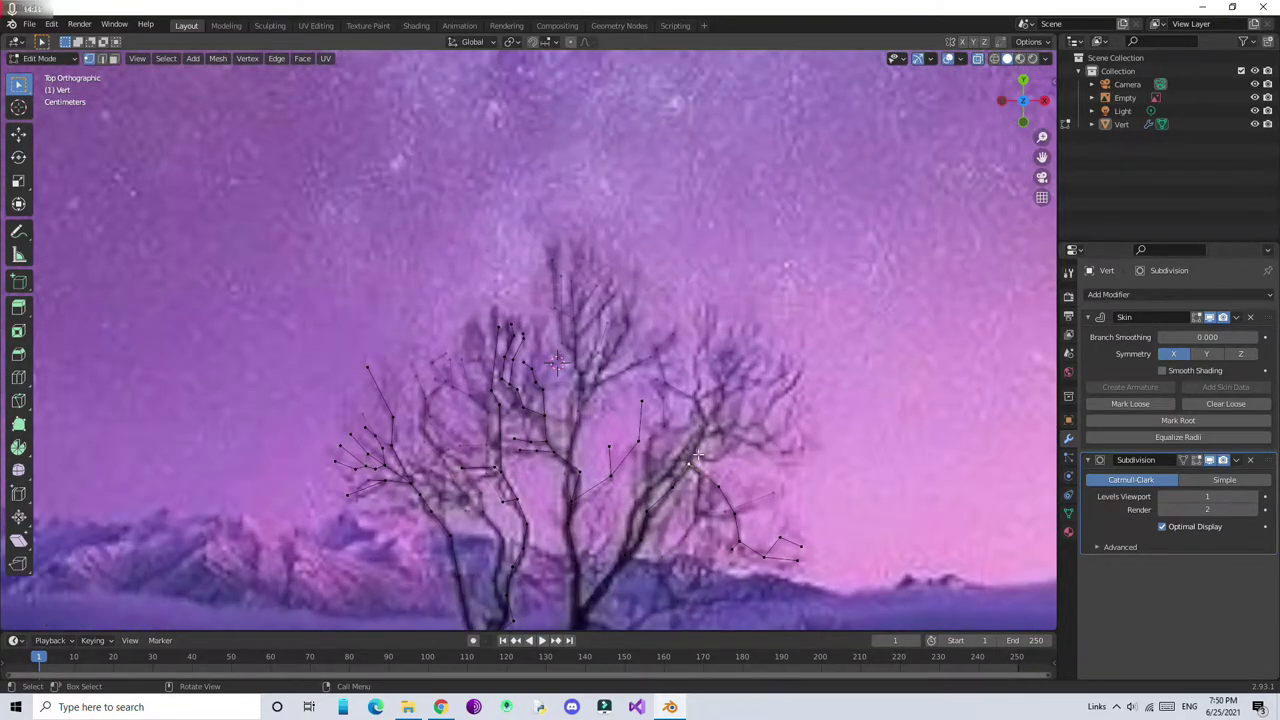
scroll(698, 456, up, 2)
scroll(863, 570, down, 2)
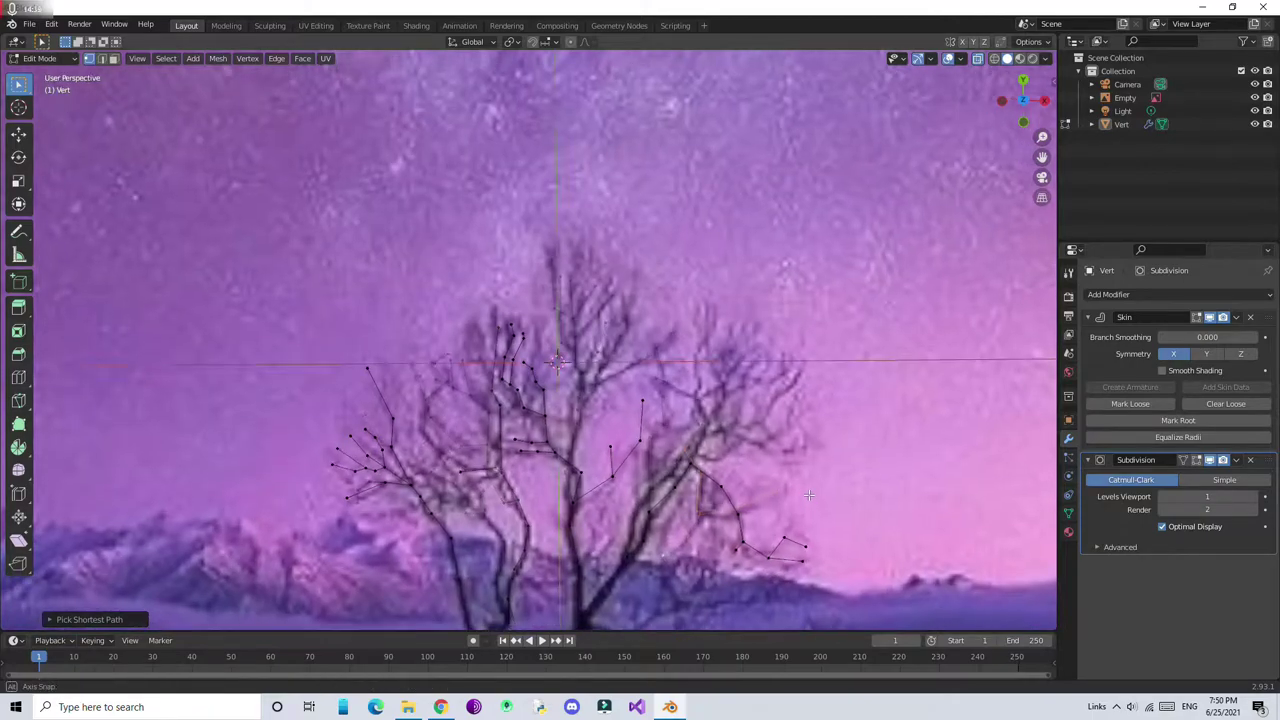
middle_drag(863, 570, 985, 399)
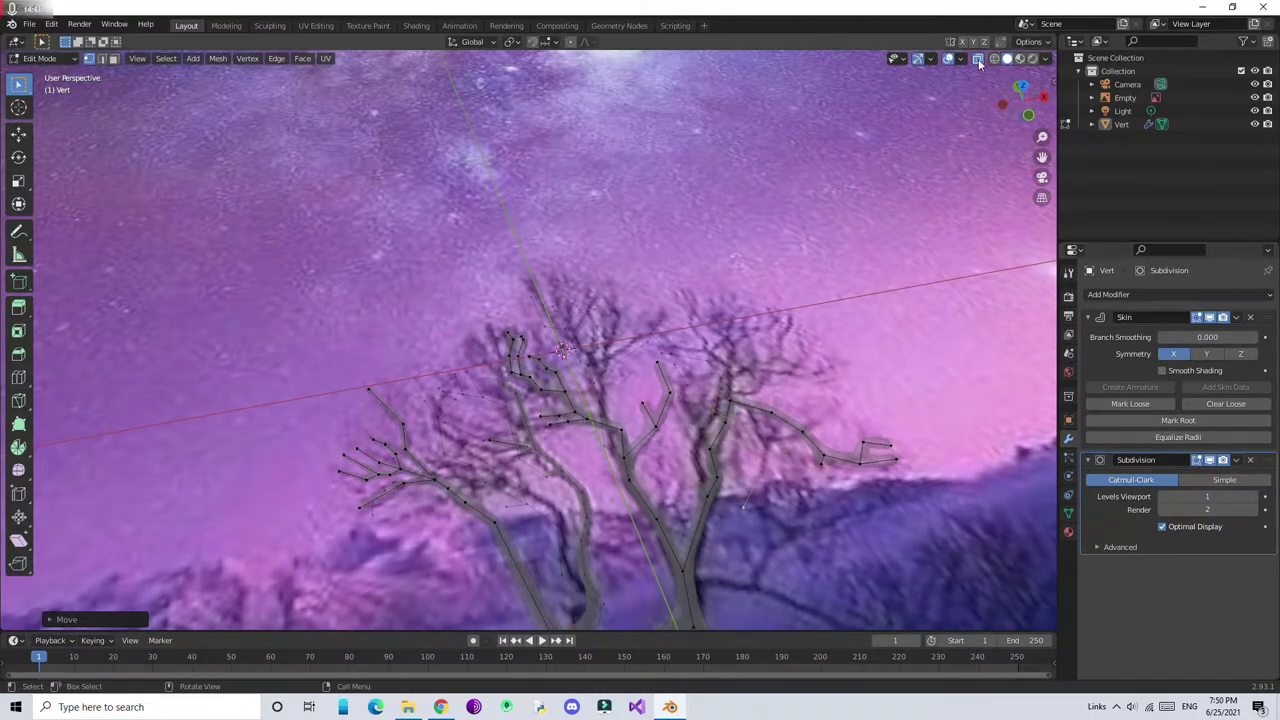
middle_drag(978, 59, 1008, 215)
click(1255, 97)
click(1023, 88)
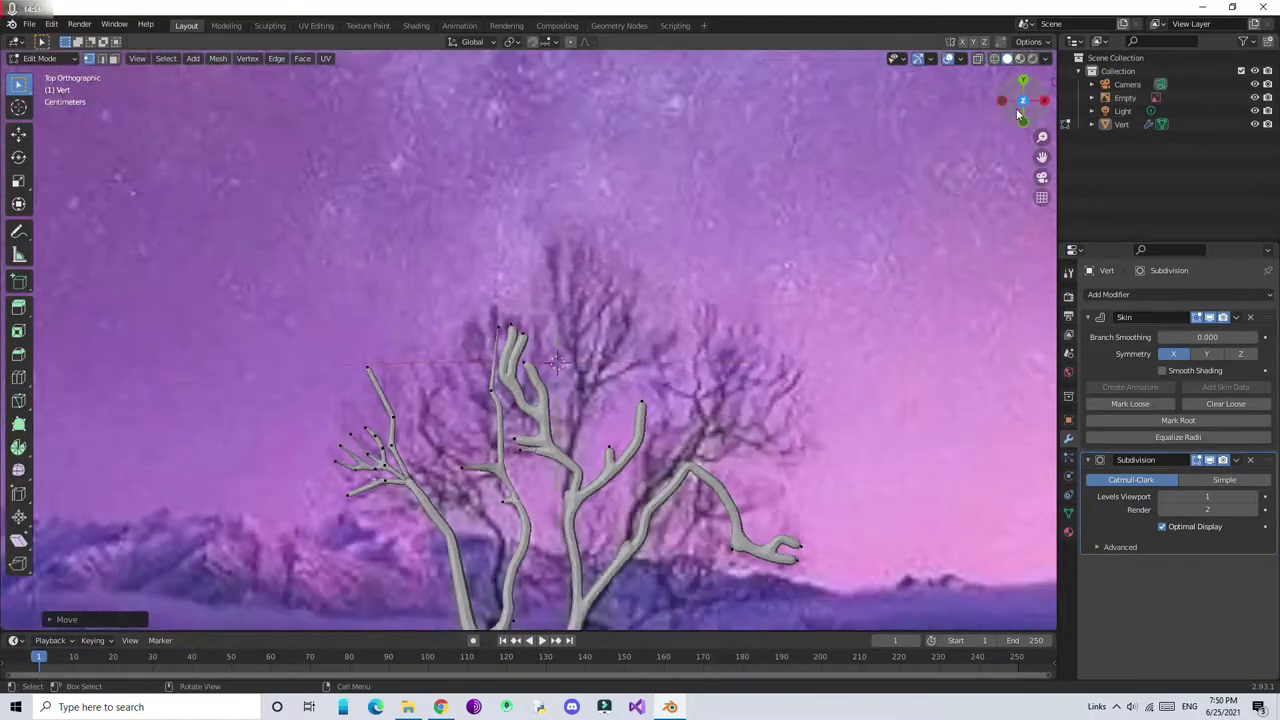
click(1196, 459)
Extrude vertices along the right-hand reference branch to a new tip
shift+middle_drag(1050, 420, 884, 258)
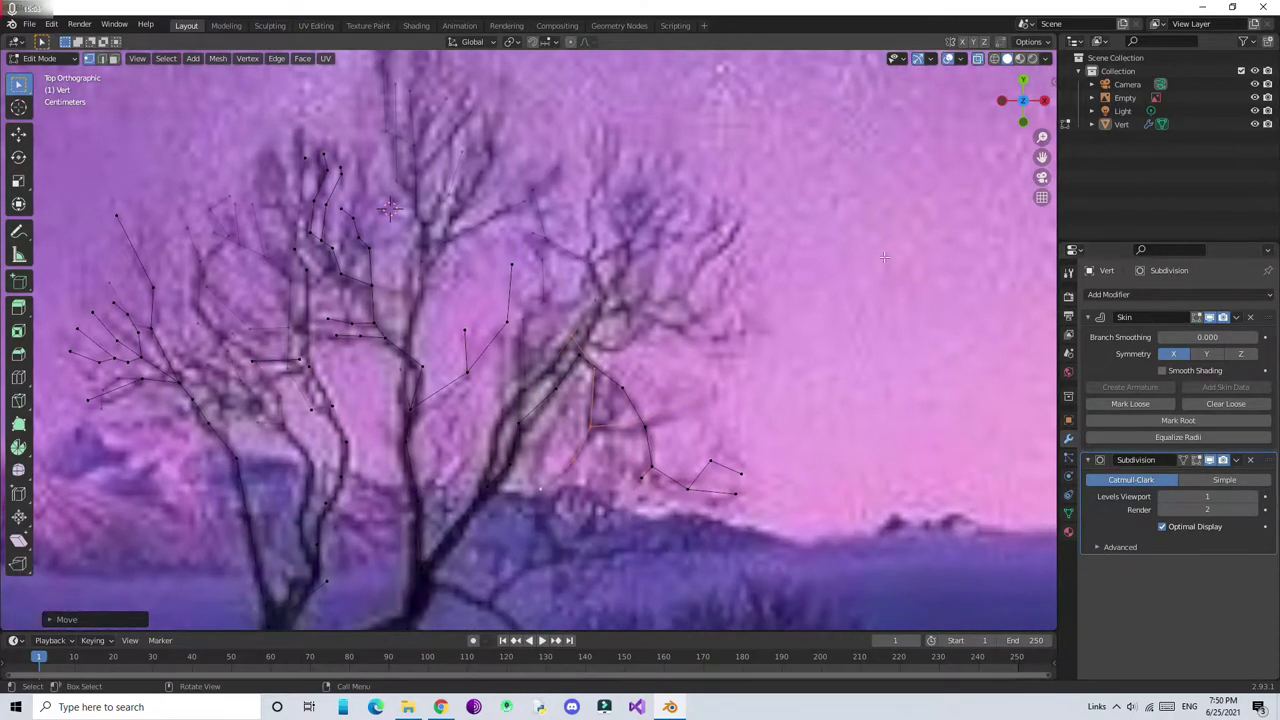
key(e)
click(728, 450)
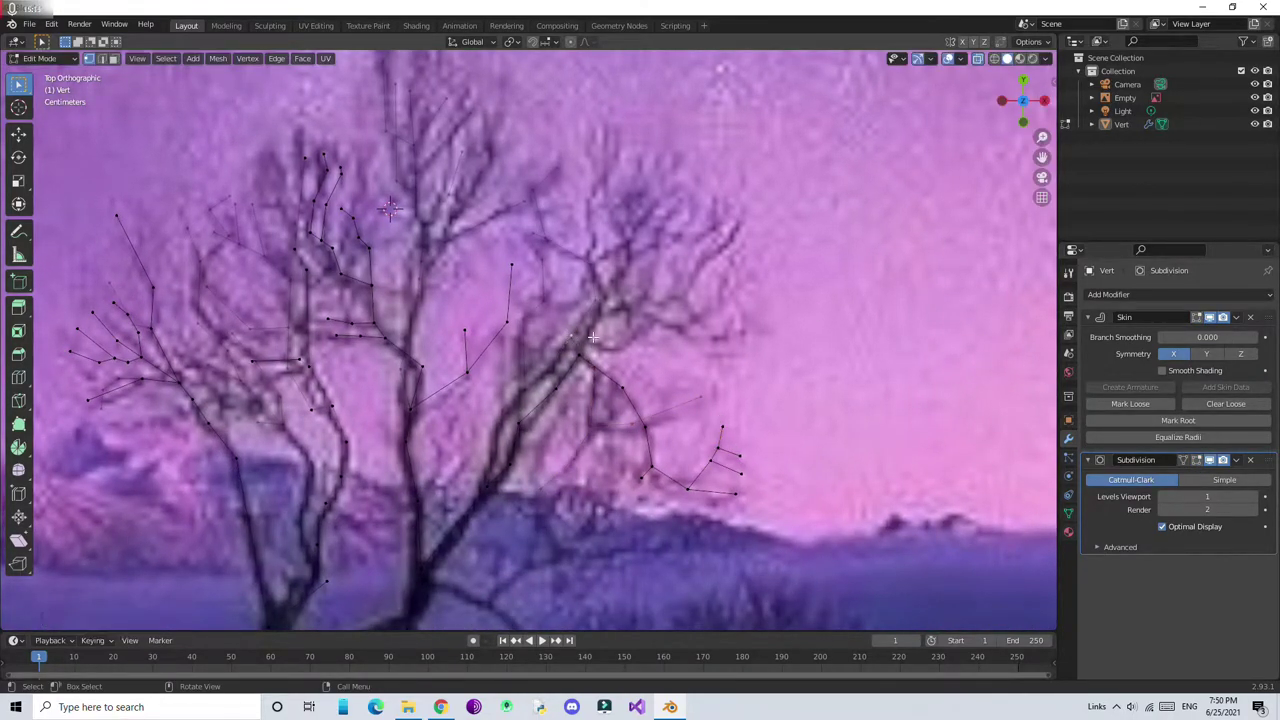
key(e)
click(700, 340)
key(e)
click(735, 320)
key(e)
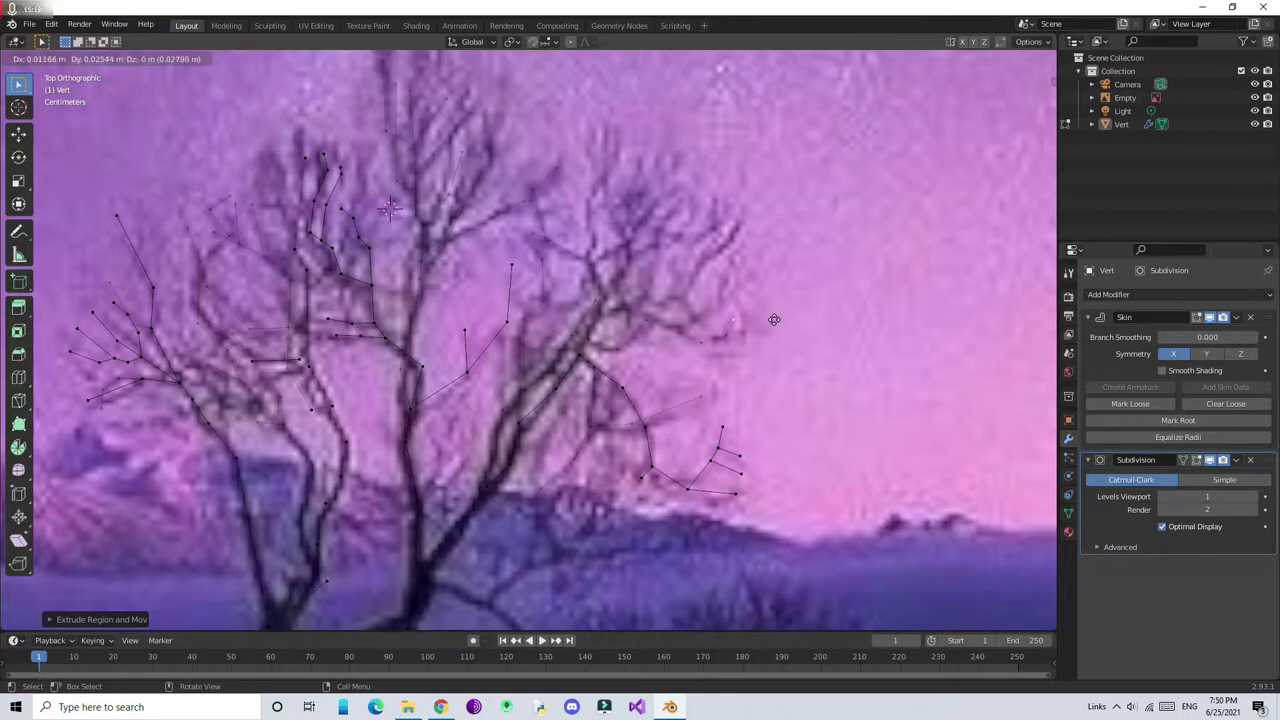
click(740, 352)
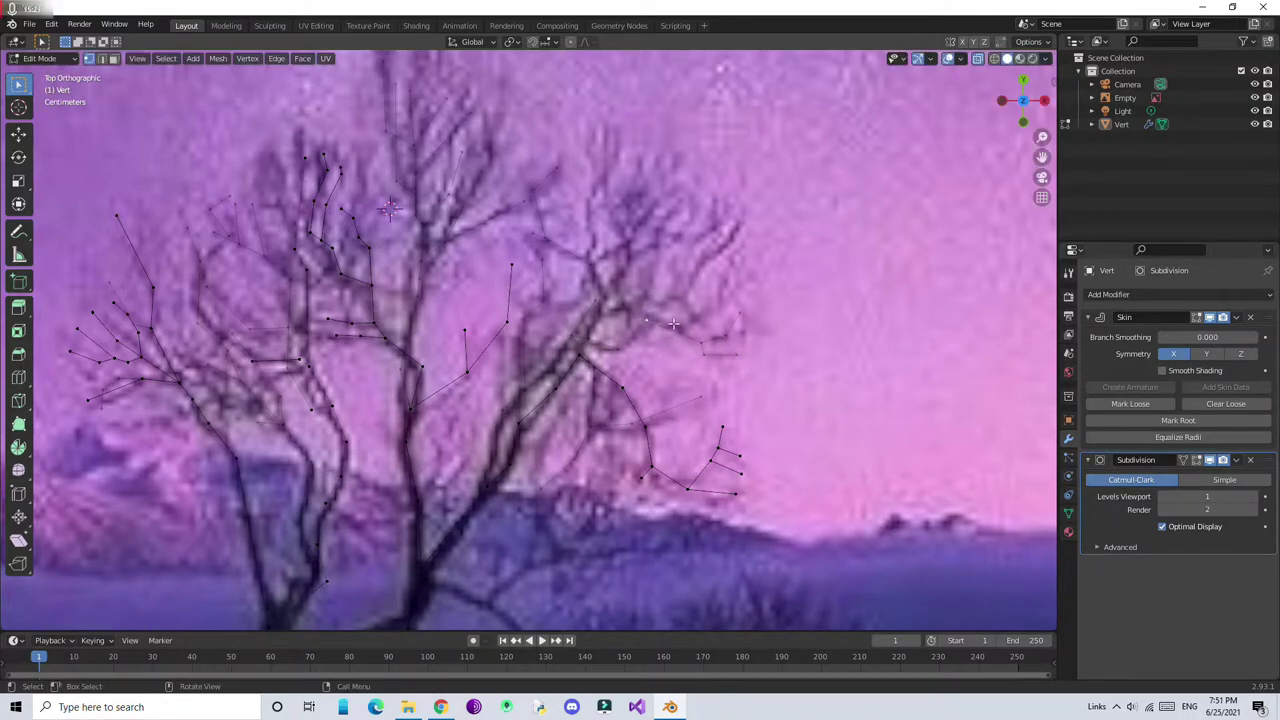
Add twigs toward the upper right and upper left, then hide the reference image
key(e)
click(690, 292)
key(e)
click(728, 262)
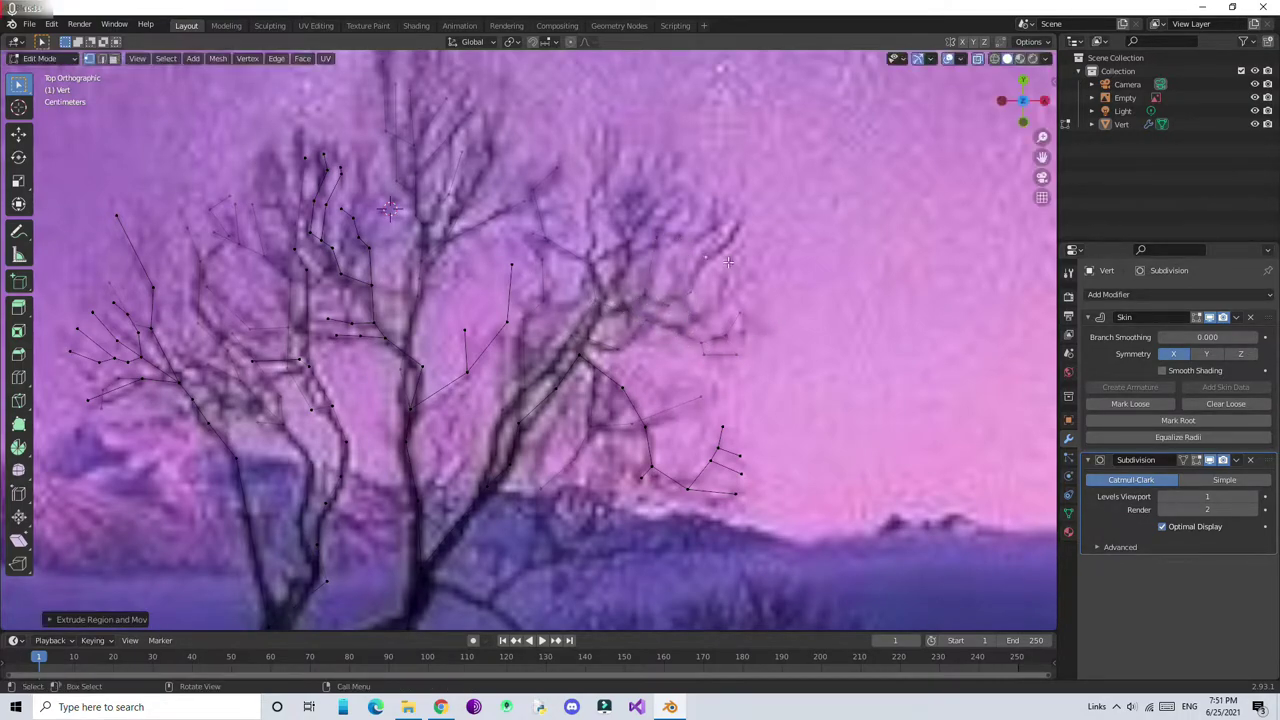
key(e)
click(700, 225)
key(e)
click(595, 263)
key(e)
click(578, 154)
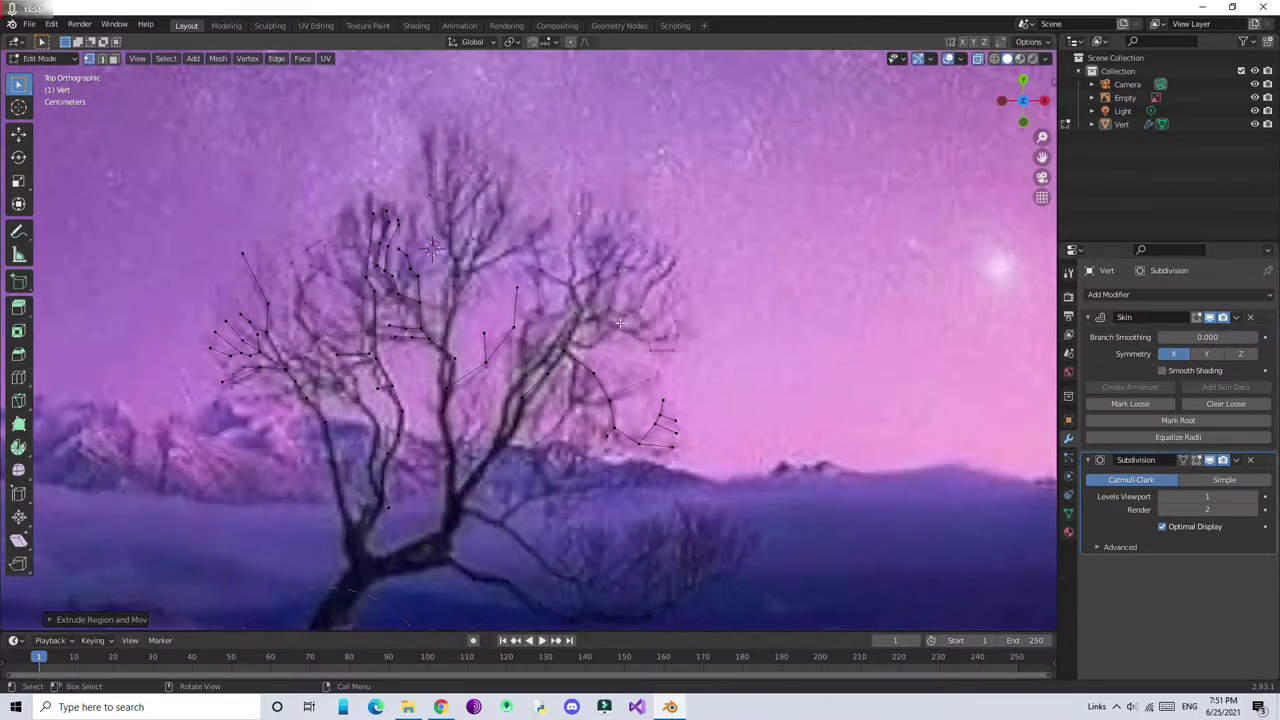
click(1255, 97)
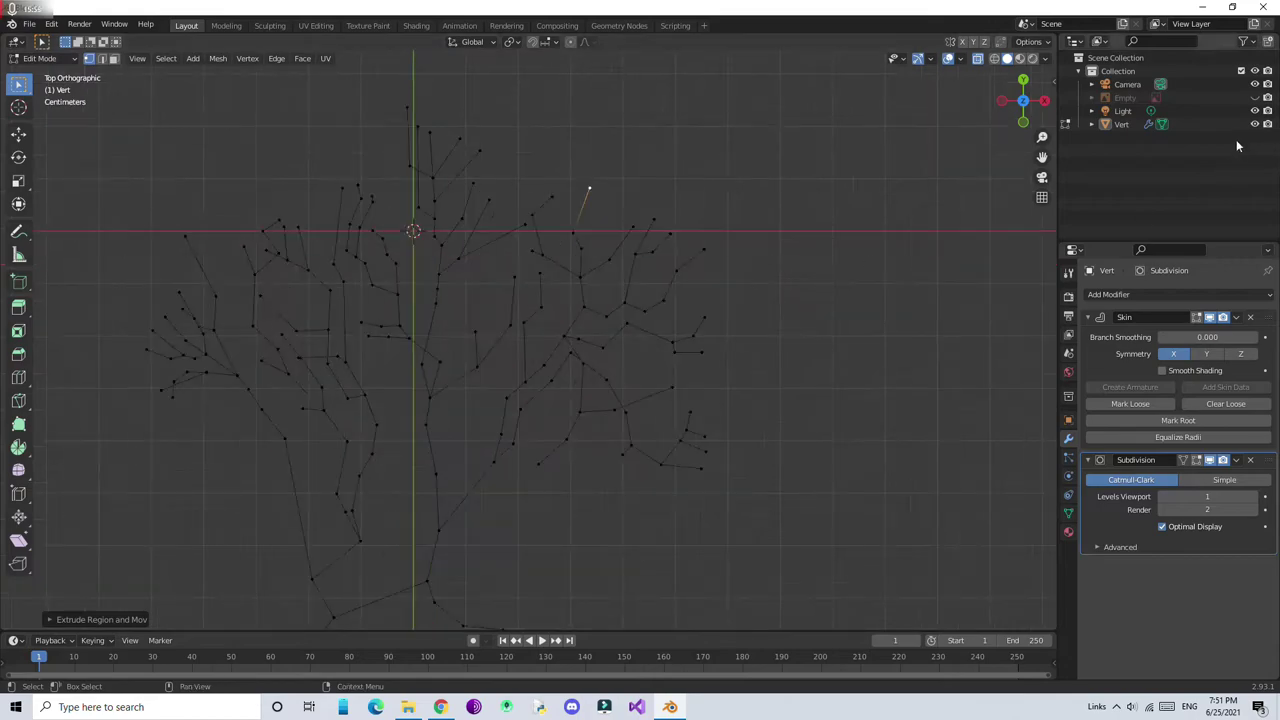
Show skin and subdivision in edit mode, then resize the upper-left branch skin
click(1197, 317)
click(1197, 459)
middle_drag(706, 297, 371, 400)
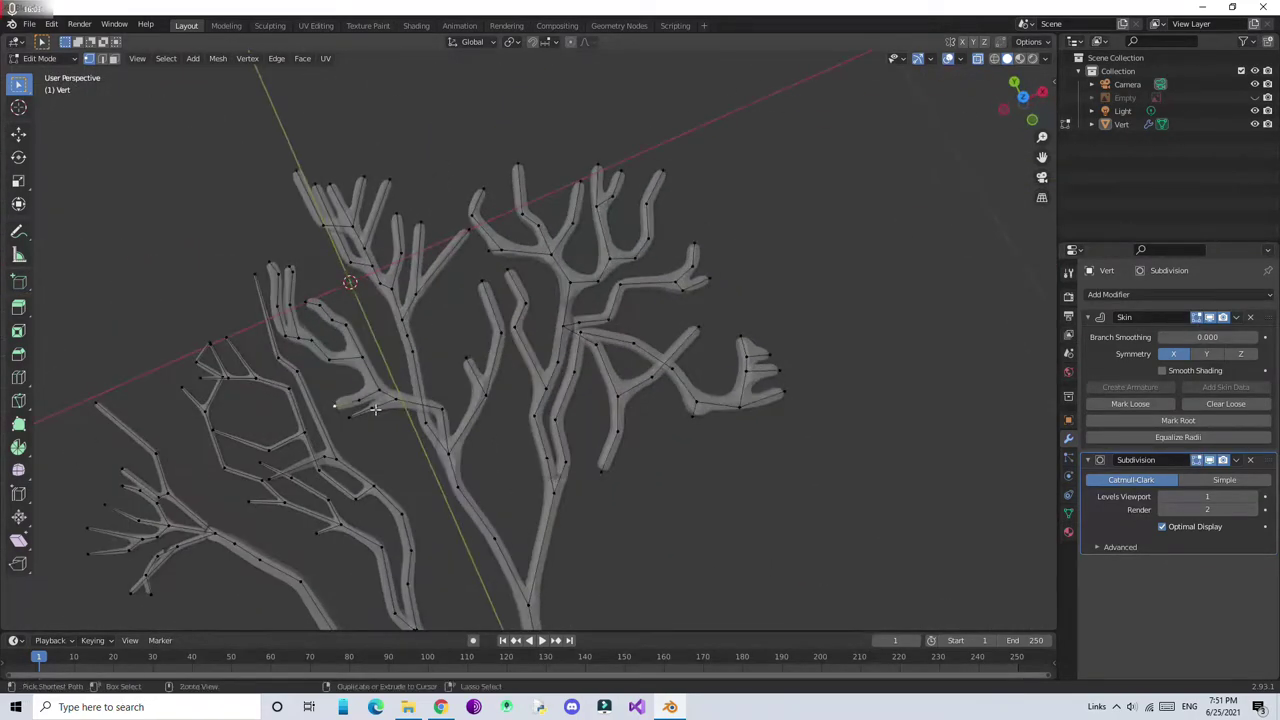
key(ctrl+a)
click(440, 386)
ctrl+click(313, 298)
key(ctrl+a)
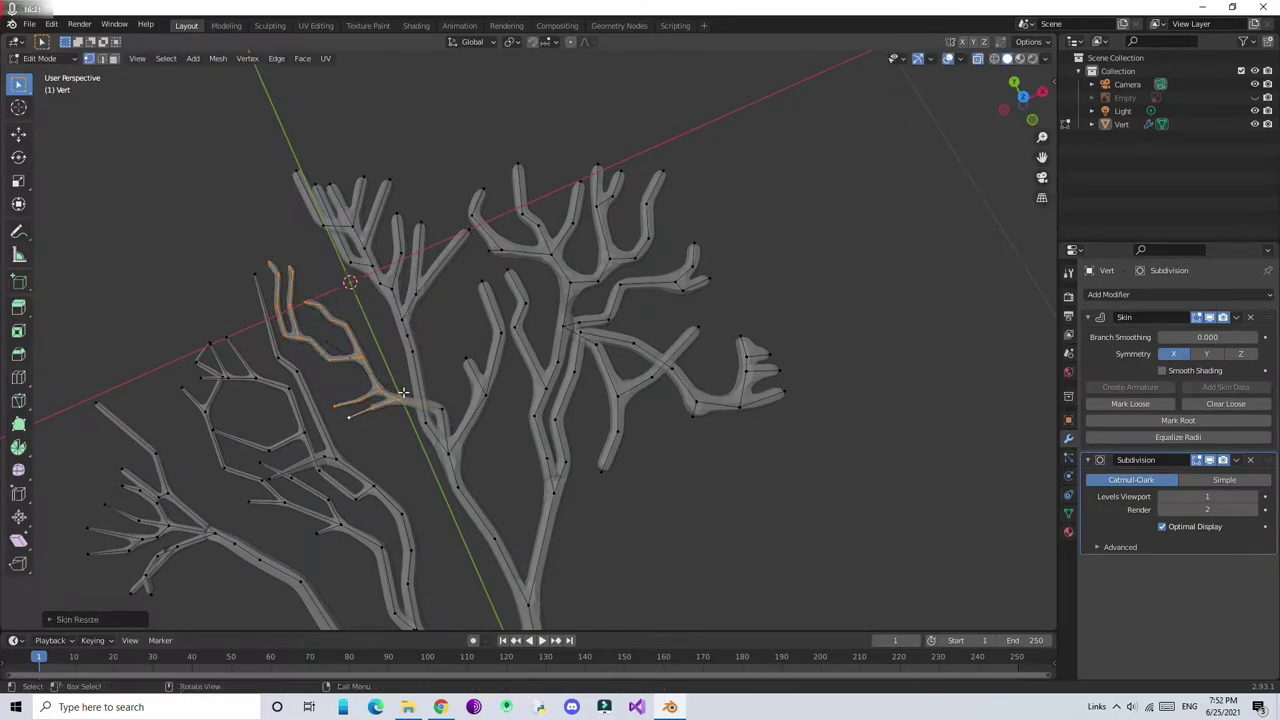
click(345, 372)
click(275, 261)
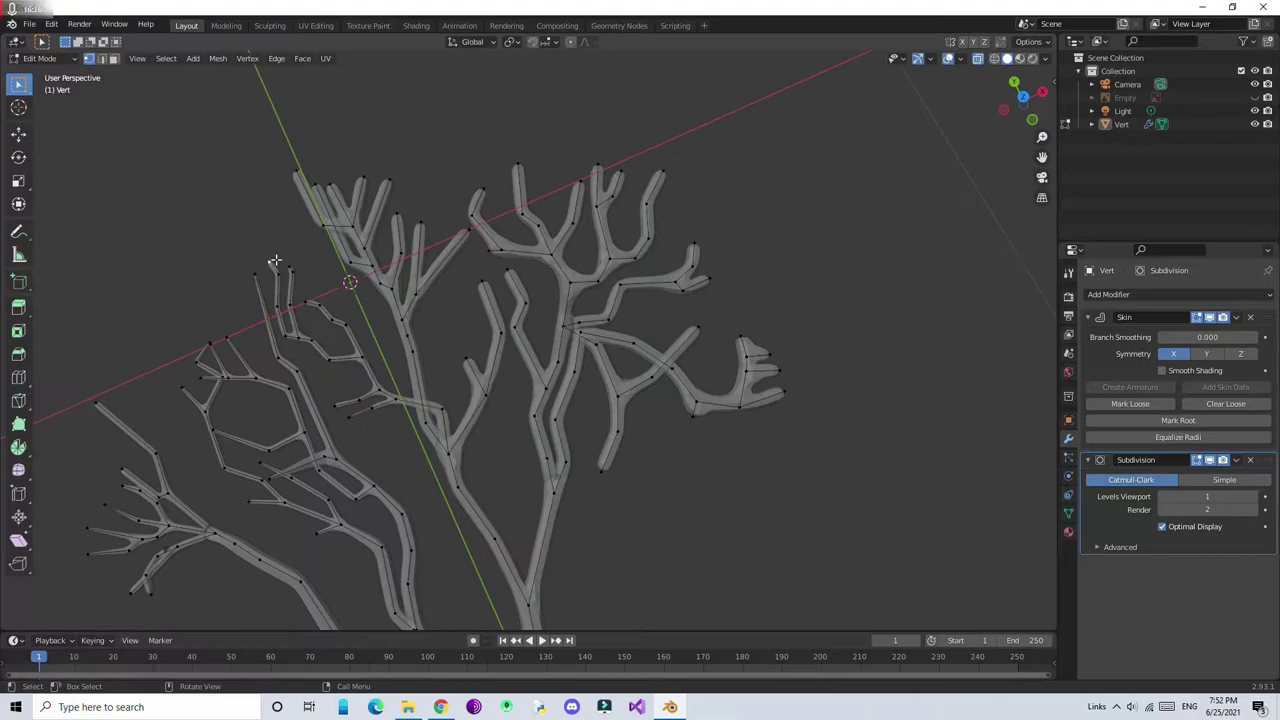
Select branch tips and shrink the skin of the selected twigs
shift+click(354, 388)
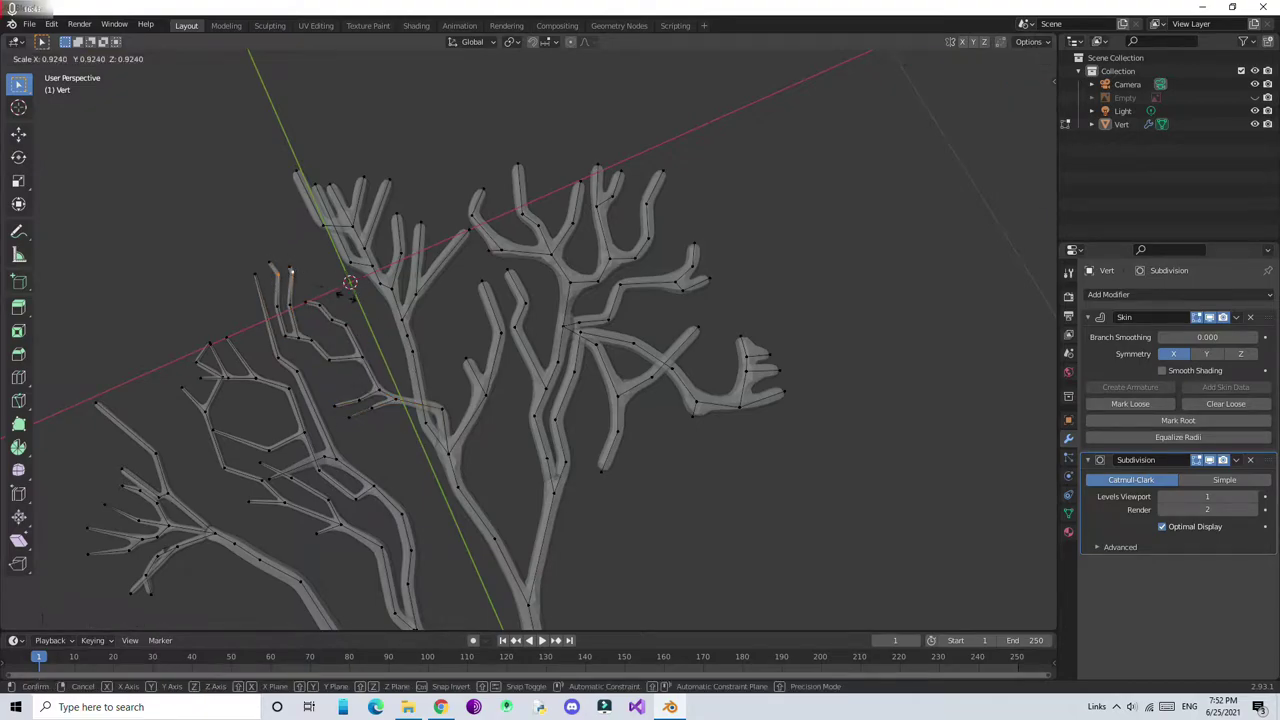
scroll(403, 383, up, 1)
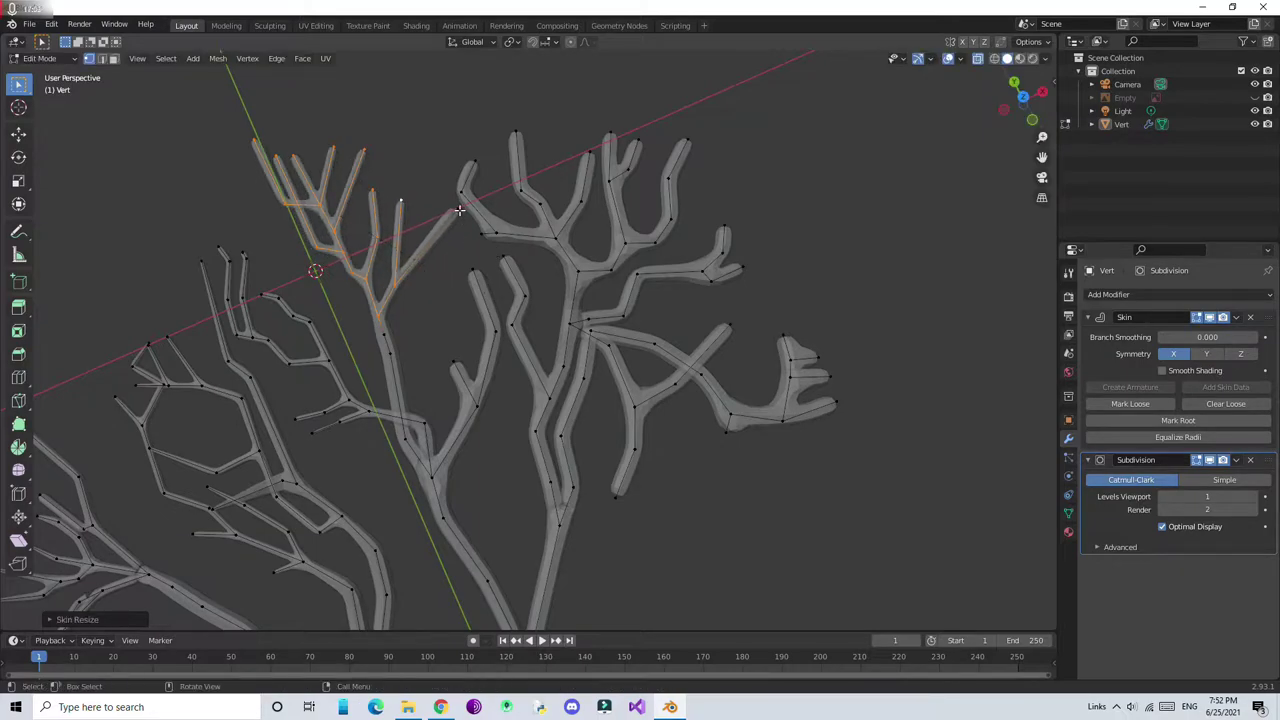
click(538, 258)
click(400, 200)
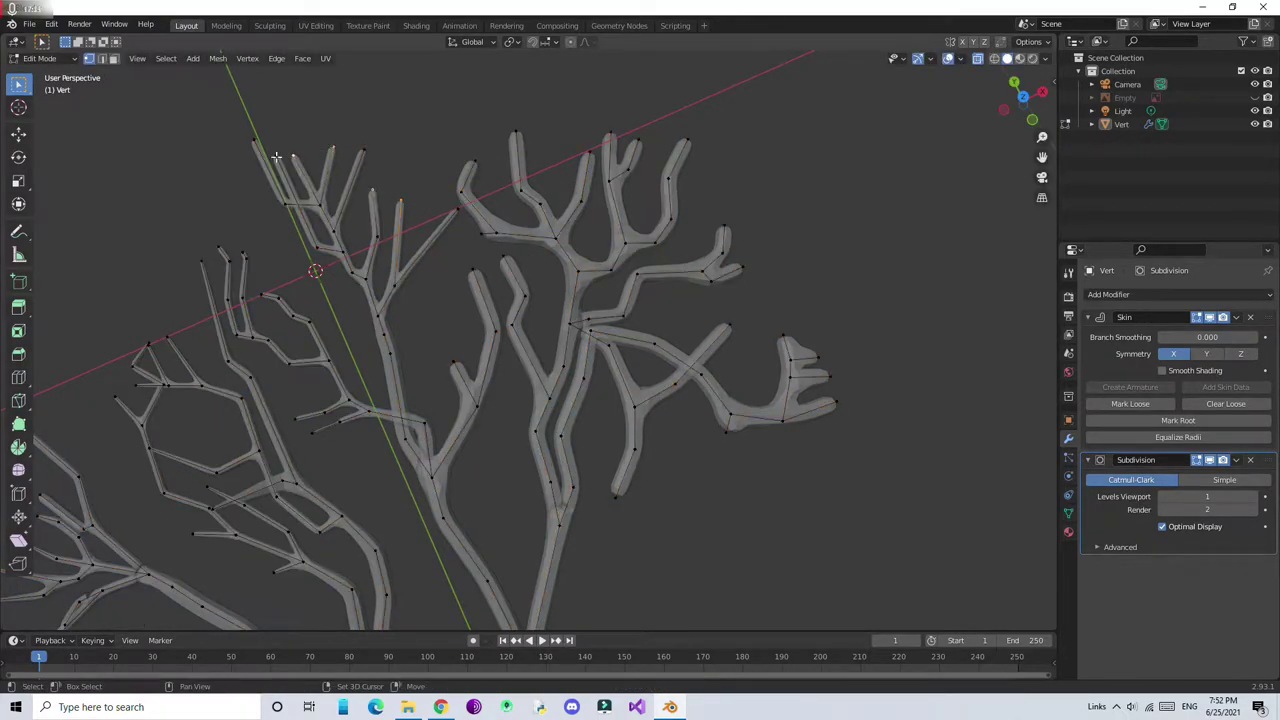
key(ctrl+z)
key(Tab)
key(Tab)
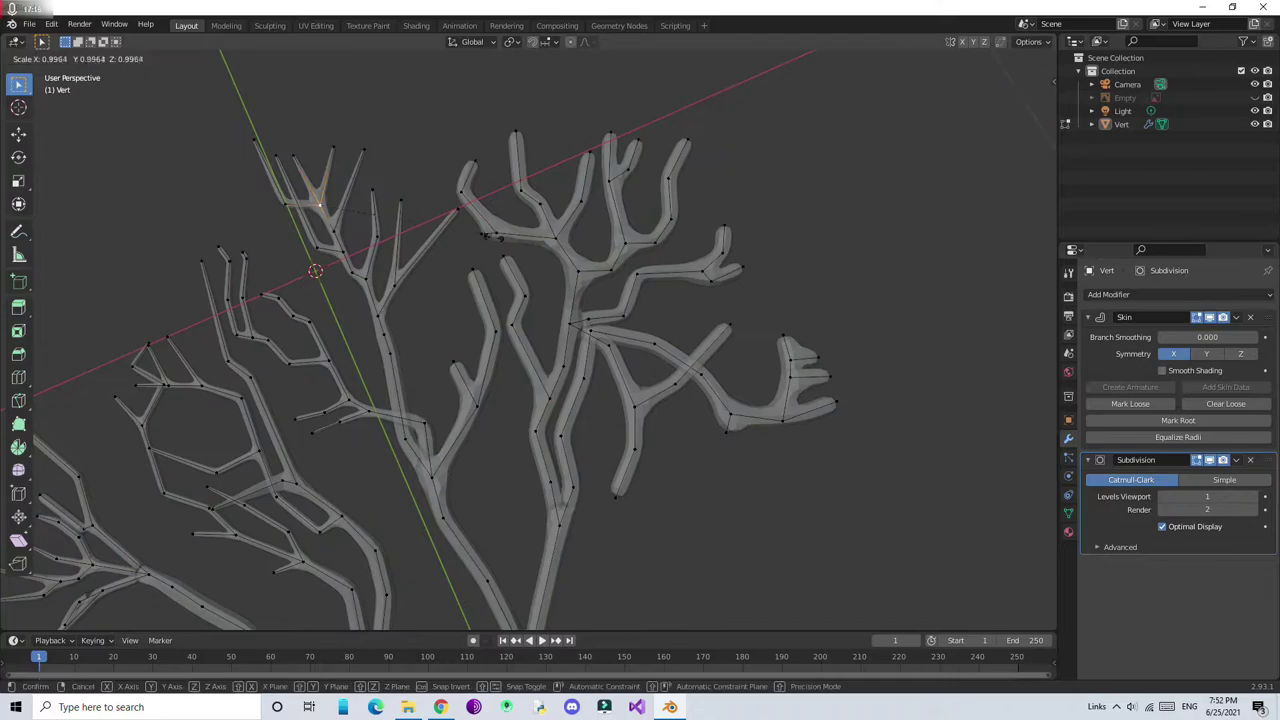
key(ctrl+a)
click(421, 420)
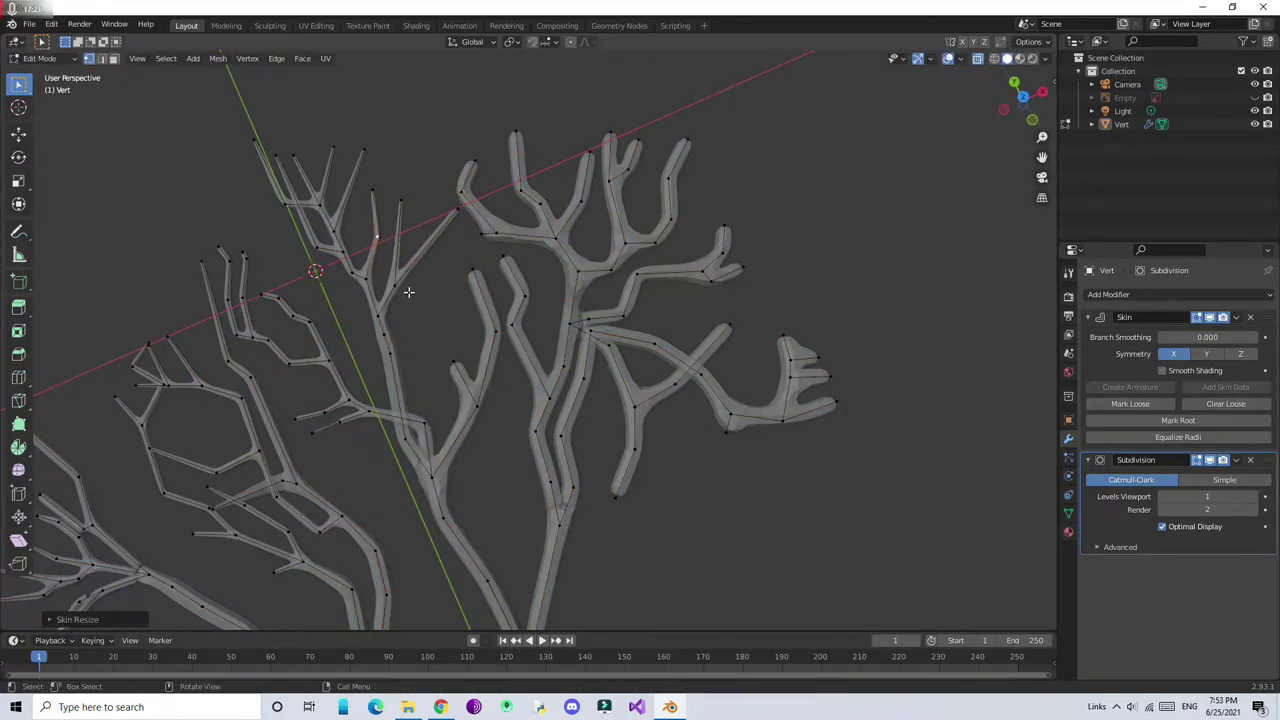
Nudge a small upper branch vertex and shrink the middle branch's skin
key(g)
click(423, 189)
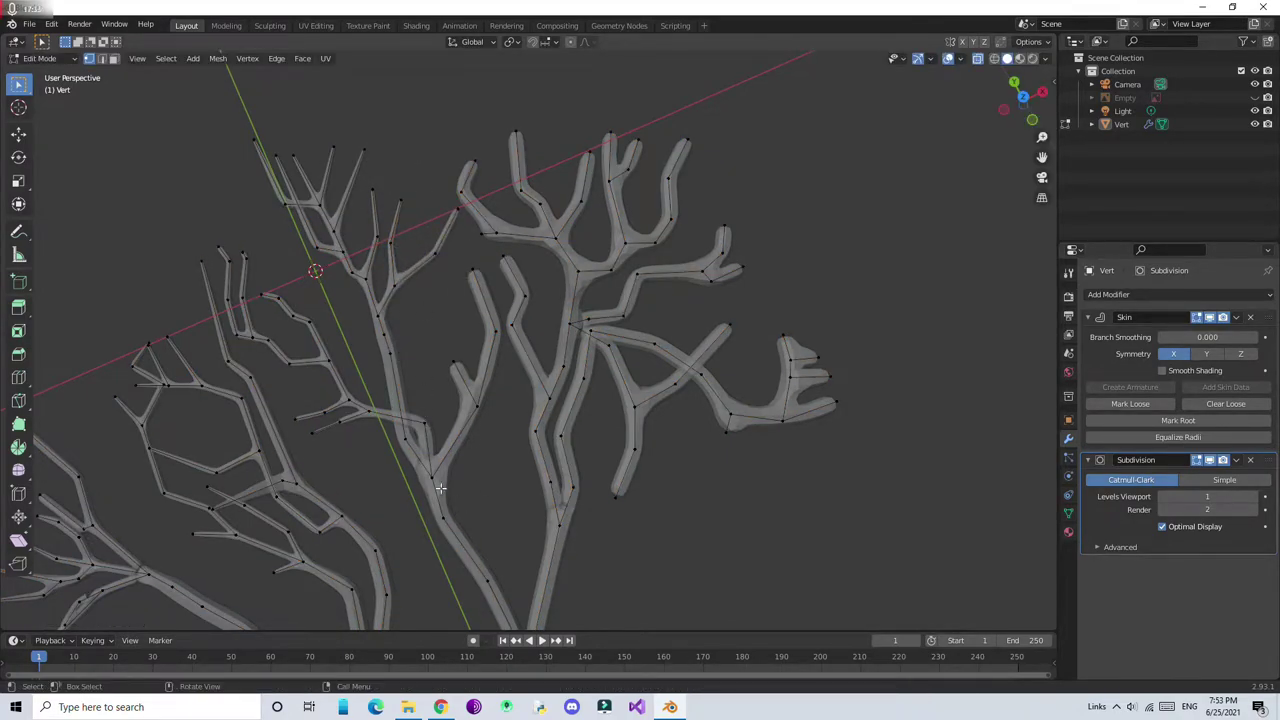
middle_drag(457, 480, 470, 300)
ctrl+click(460, 200)
key(s)
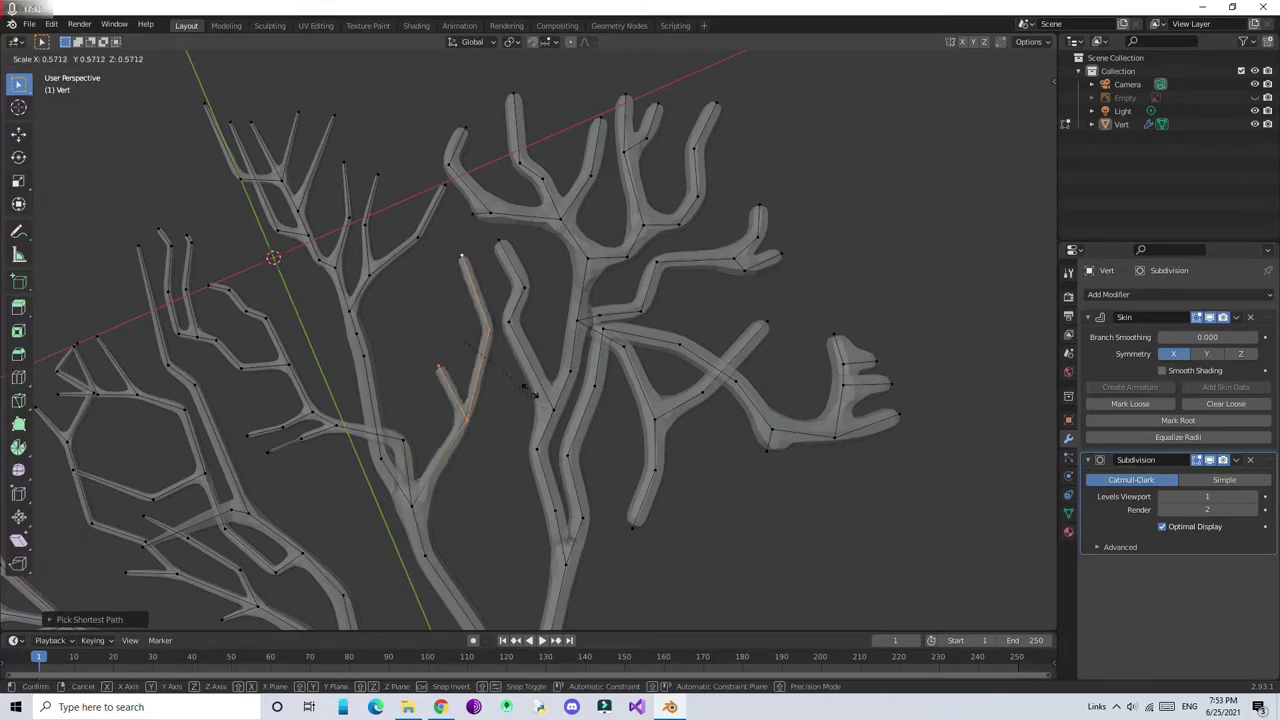
click(473, 319)
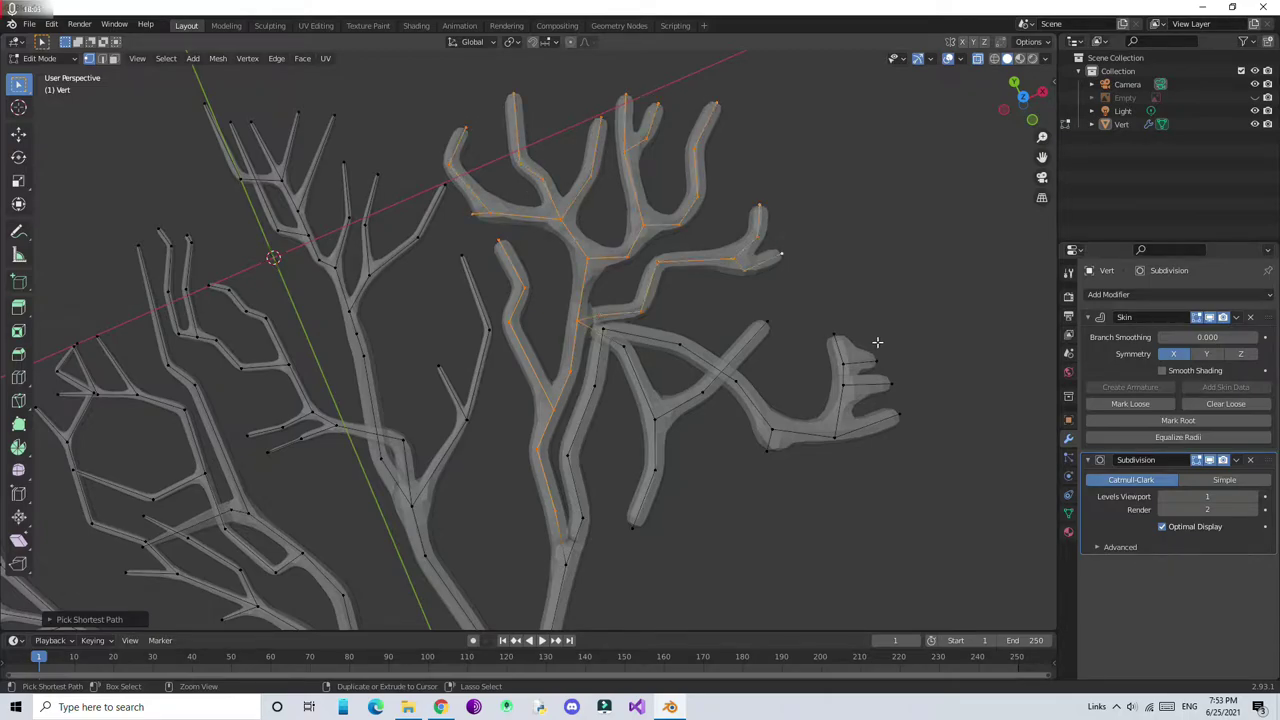
Thin the skin of the lower-right branch path
ctrl+click(641, 525)
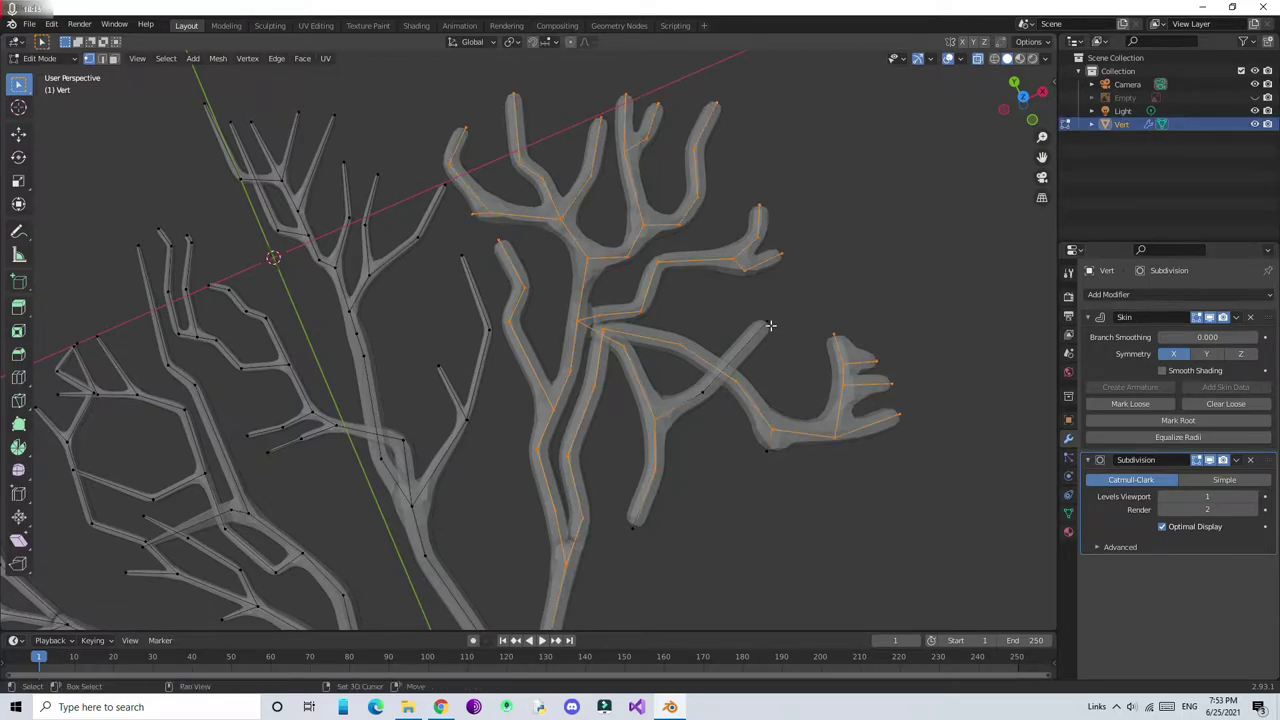
middle_drag(770, 325, 735, 395)
key(ctrl+a)
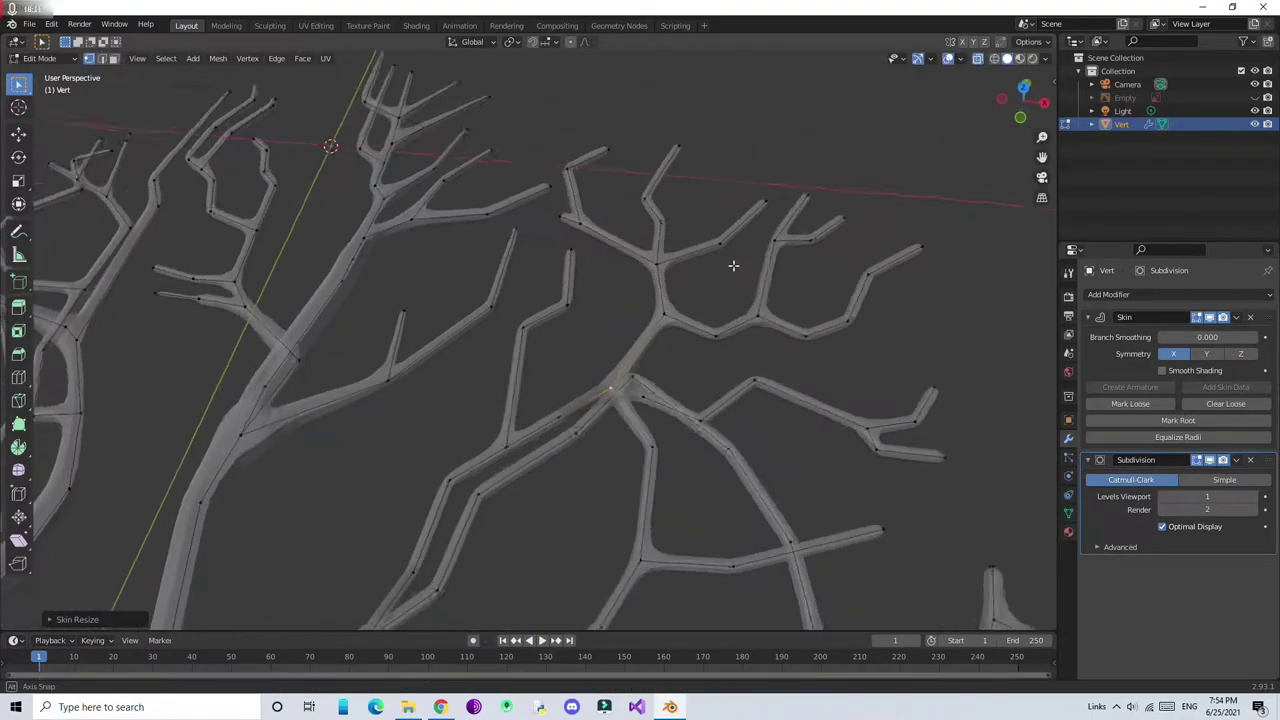
Confirm the thinner right-hand branches and shrink a branch tip to a very thin radius
click(610, 96)
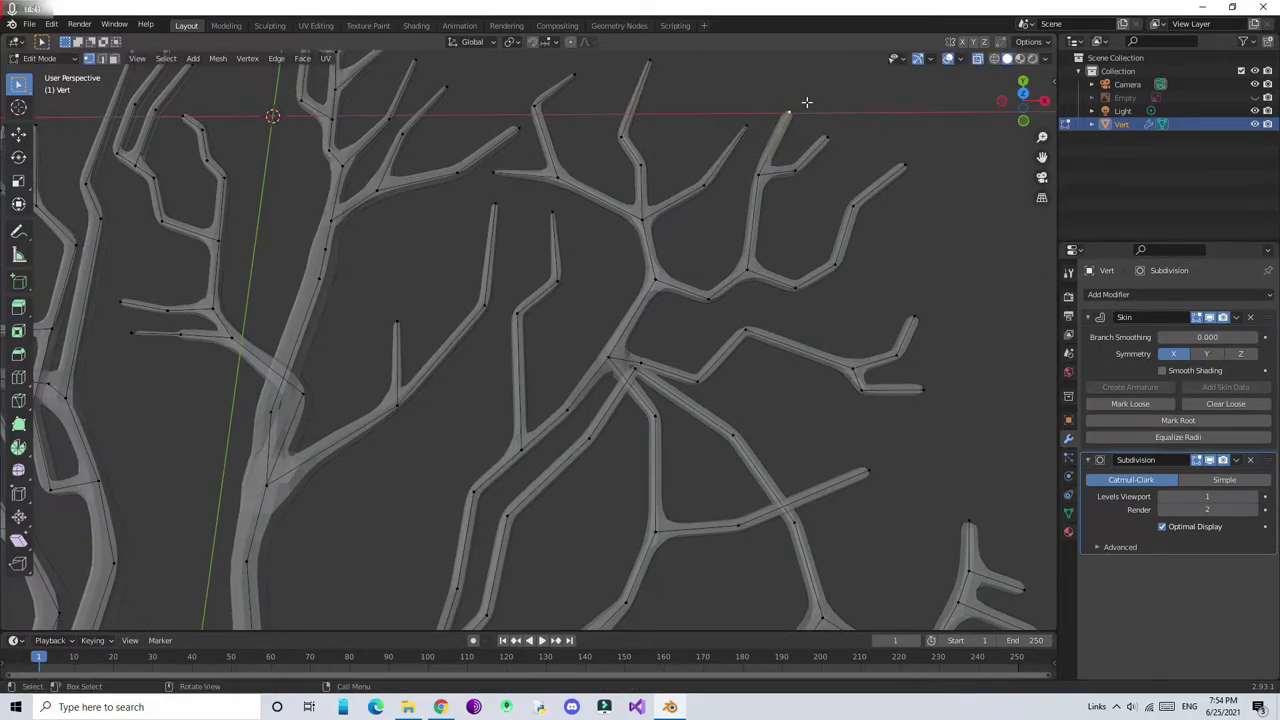
click(797, 175)
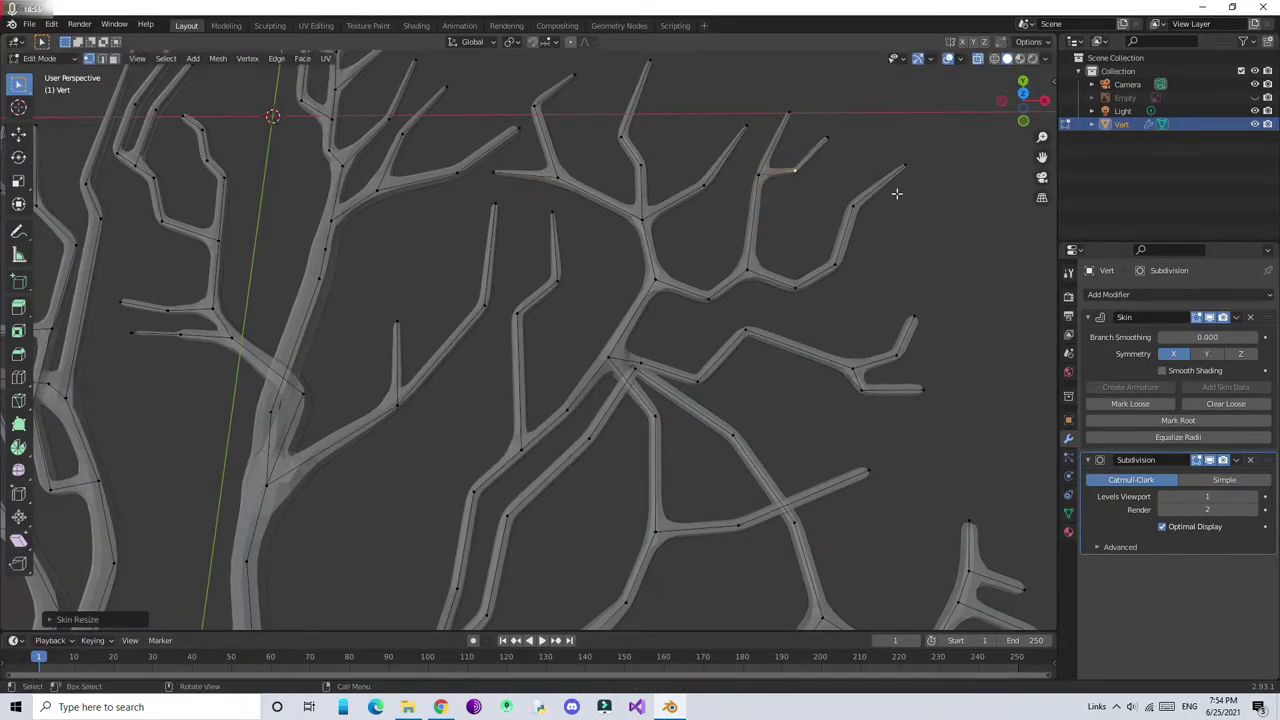
click(912, 320)
key(ctrl+a)
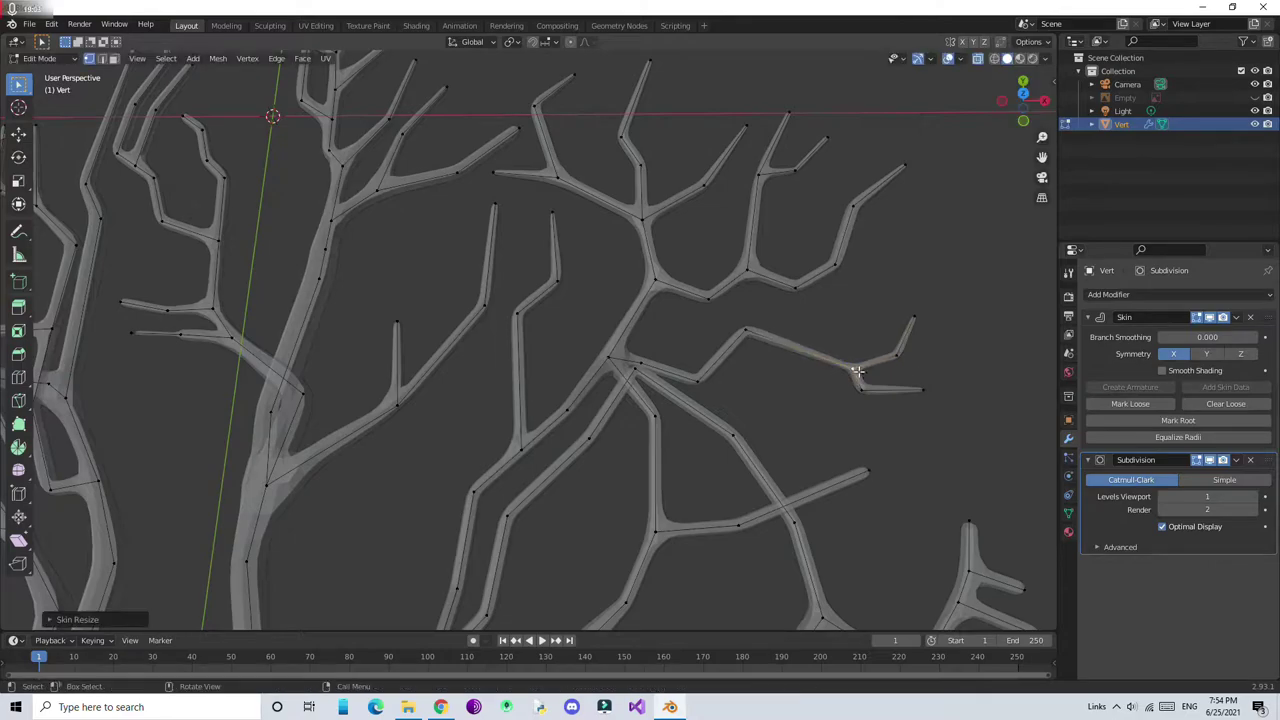
mouse_move(910, 363)
middle_down()
mouse_move(505, 597)
mouse_move(607, 398)
middle_up()
click(505, 597)
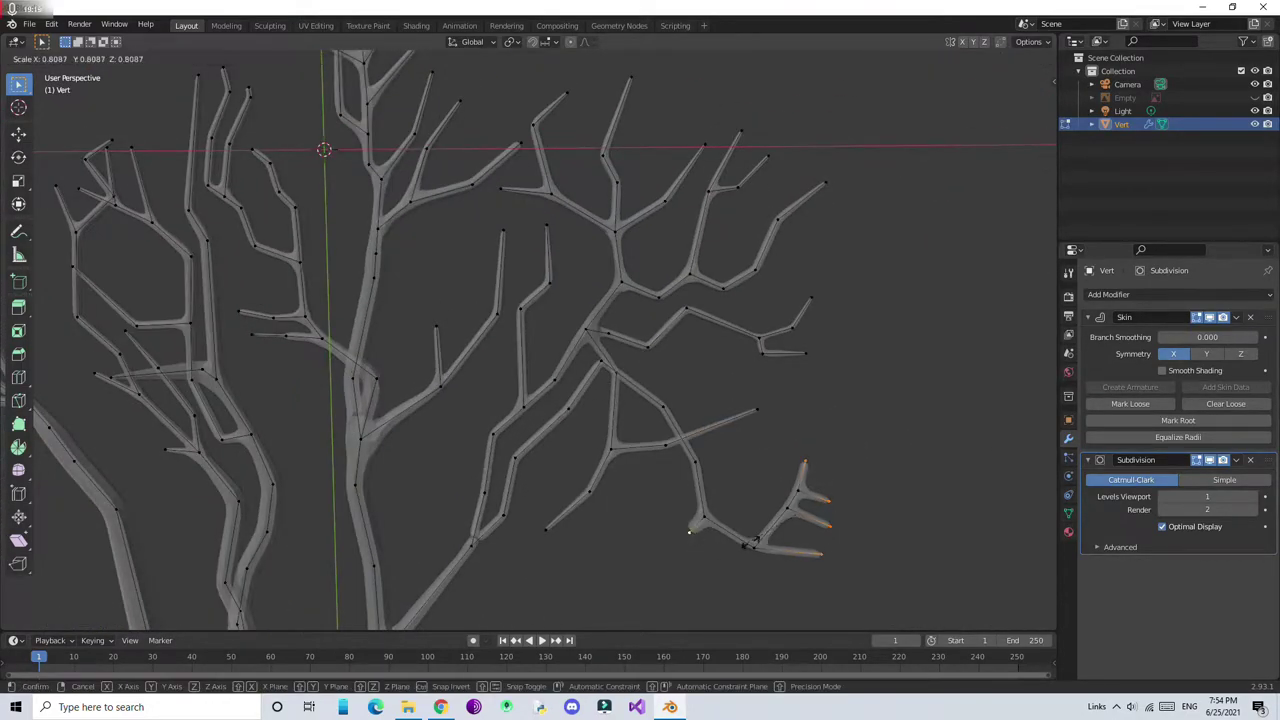
click(772, 521)
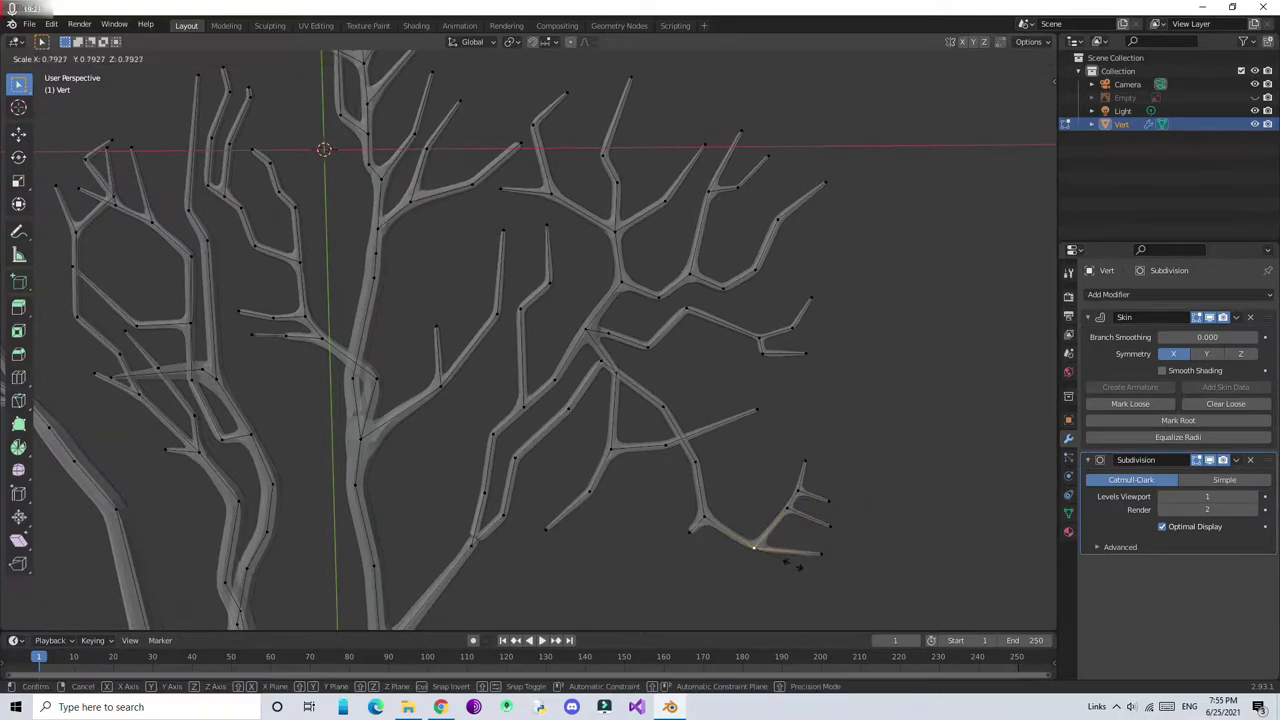
Move the tip of a lower-right twig to a new position
key(g)
right_click(683, 562)
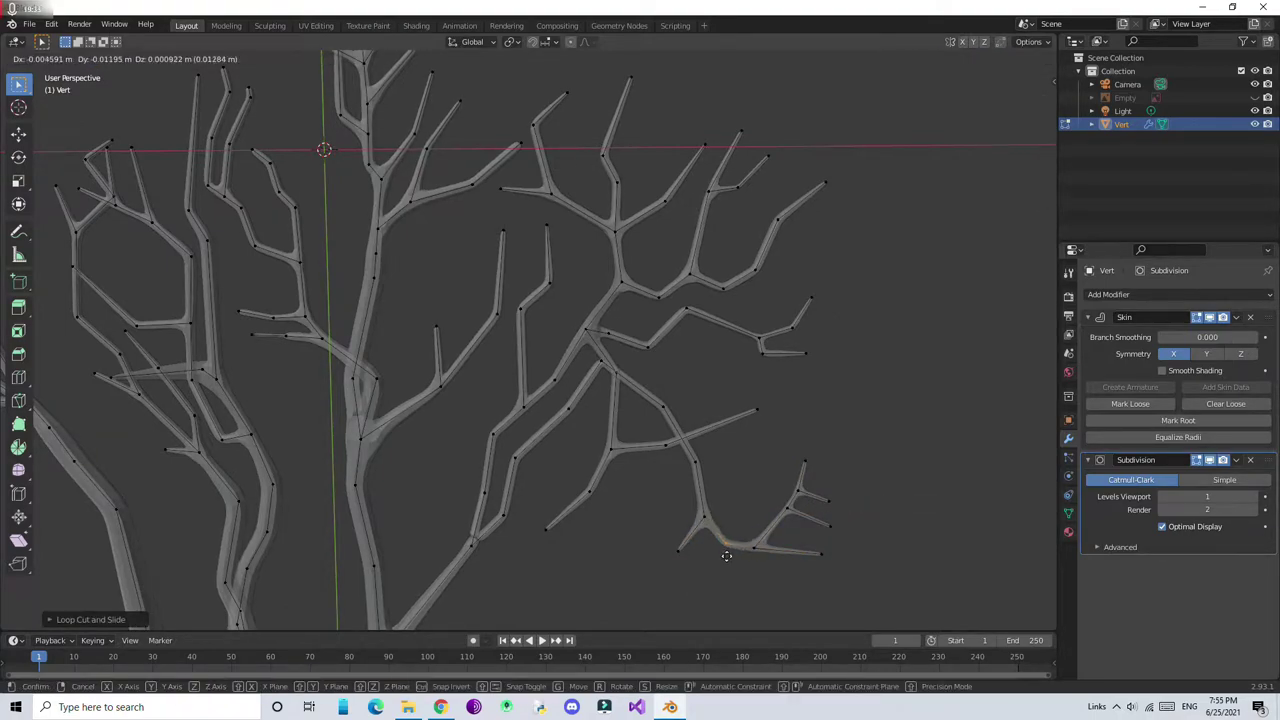
middle_drag(730, 545, 780, 511)
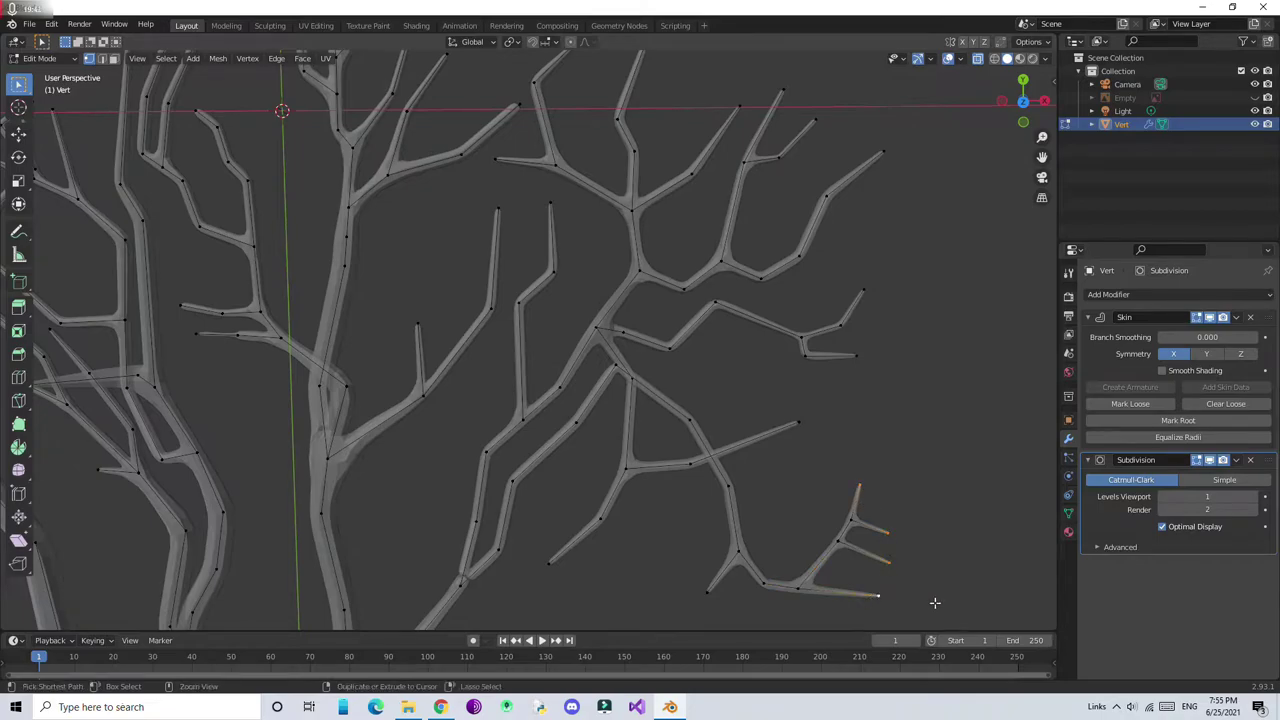
click(811, 591)
key(g)
click(821, 575)
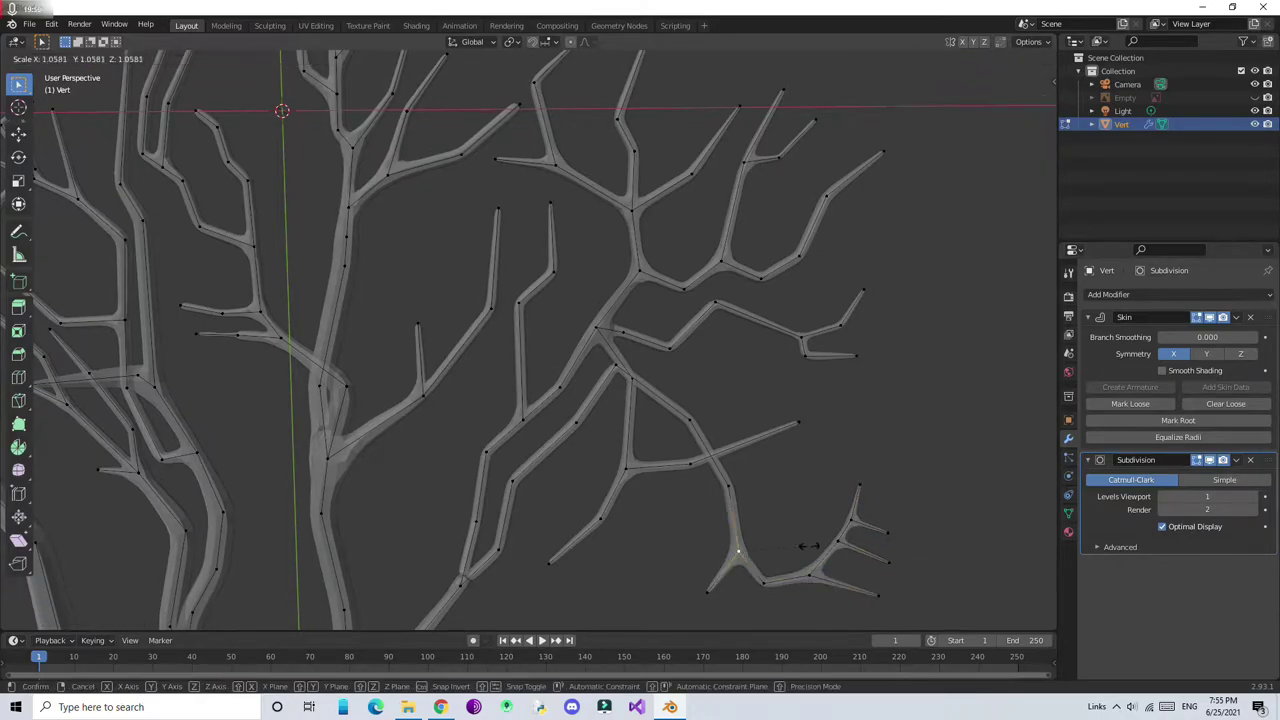
Thicken the skin at a lower branch vertex and switch to Top view
middle_drag(820, 449, 433, 514)
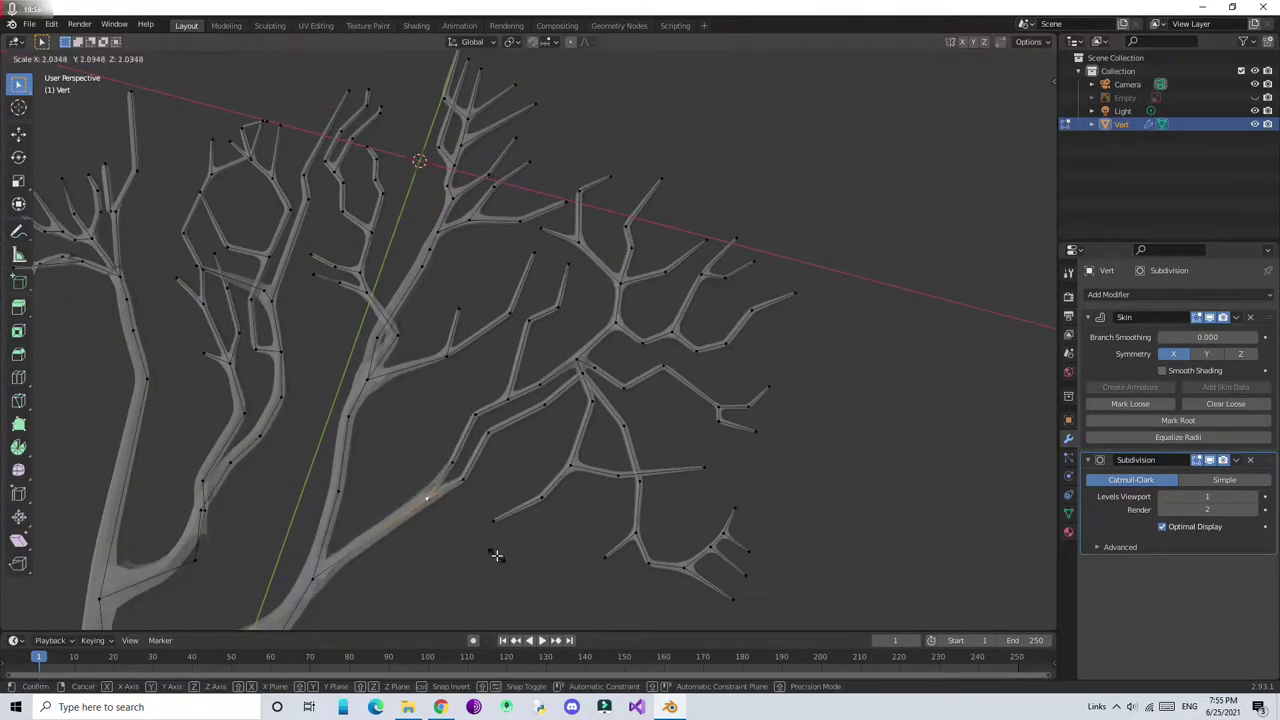
click(463, 478)
key(ctrl+a)
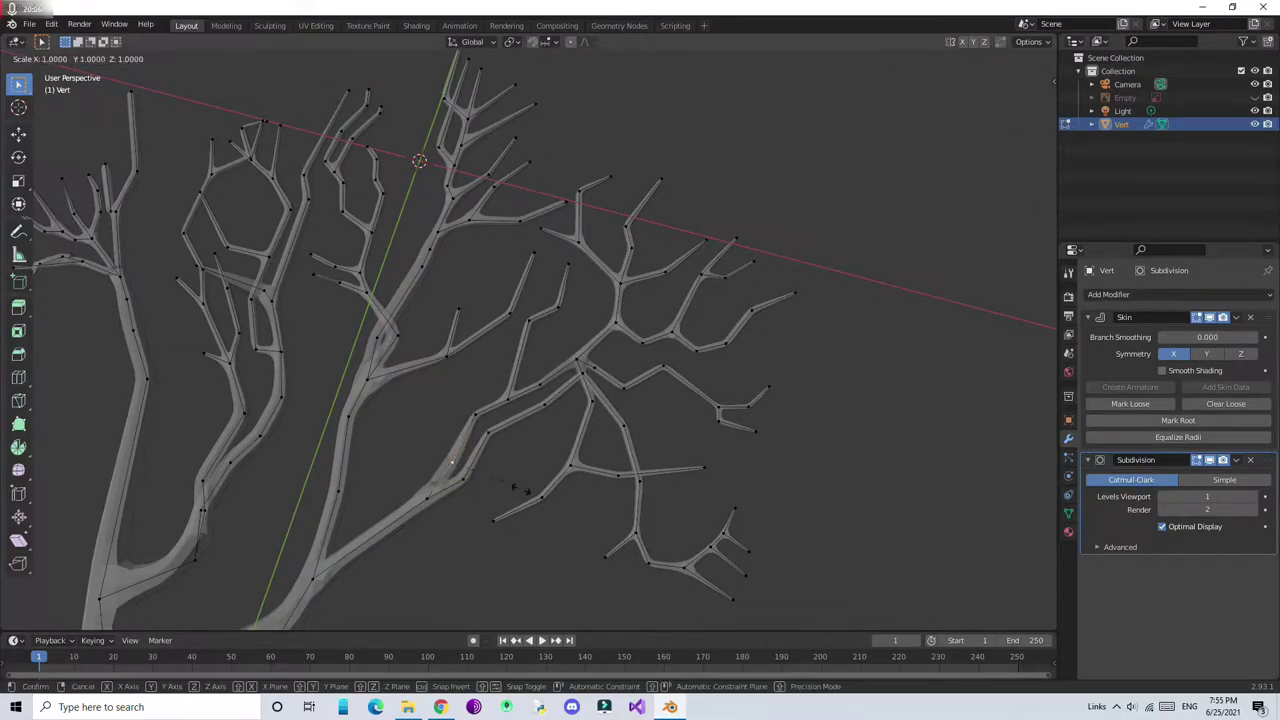
scroll(466, 517, up, 3)
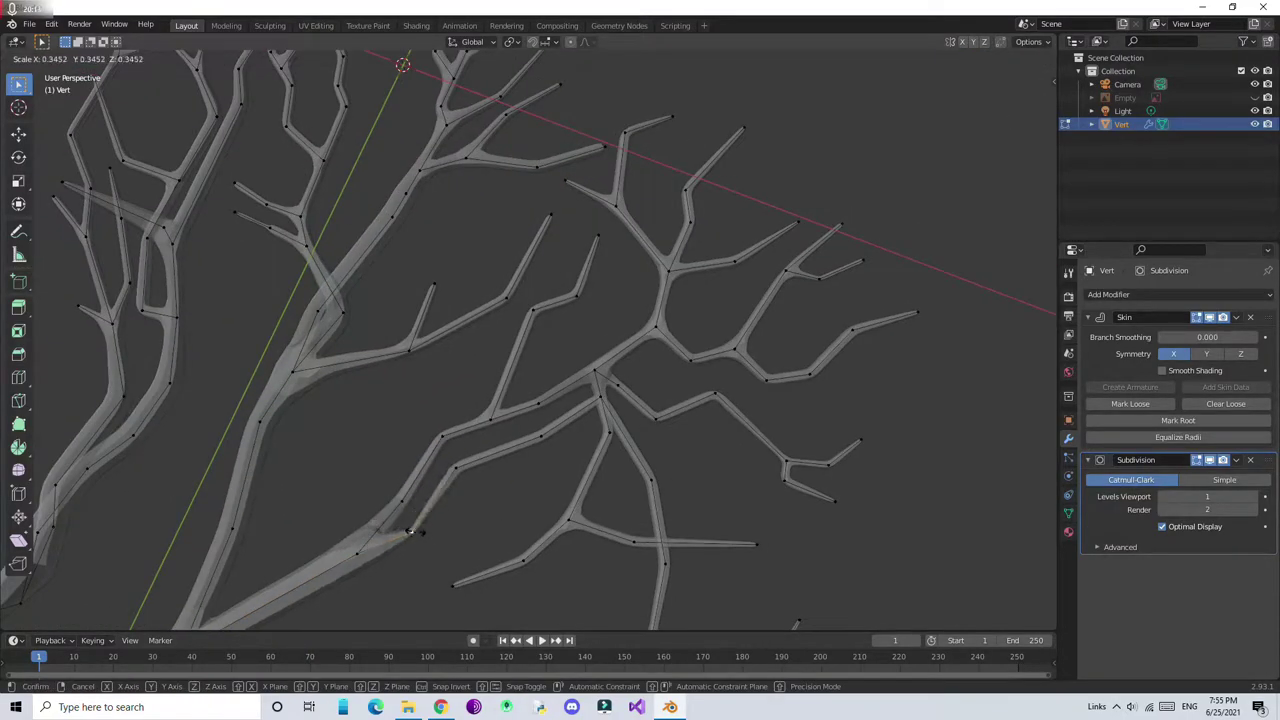
click(418, 537)
scroll(723, 260, down, 3)
mouse_move(723, 260)
middle_down()
mouse_move(711, 349)
mouse_move(623, 506)
mouse_move(638, 350)
middle_up()
click(1022, 94)
Hide the skin and trace a new twig chain off the middle limb over the reference photo
scroll(986, 243, up, 3)
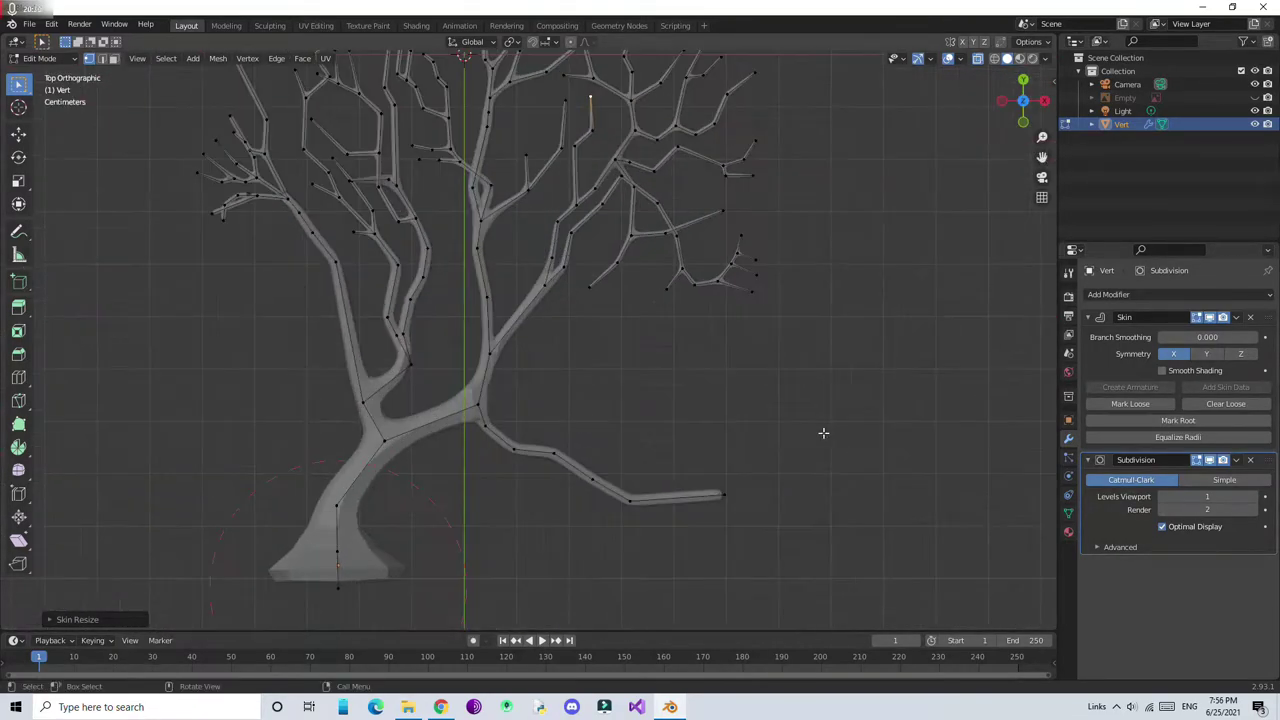
key(alt+z)
click(499, 369)
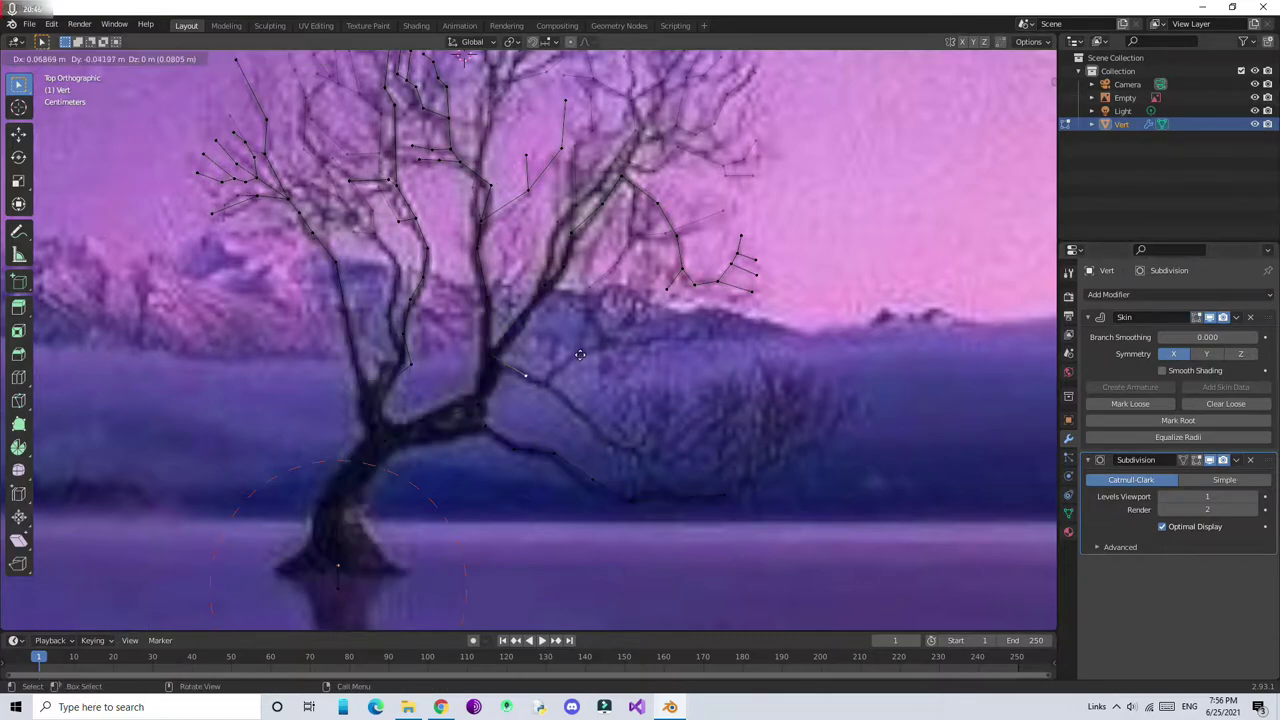
click(700, 430)
key(e)
key(e)
click(557, 316)
key(e)
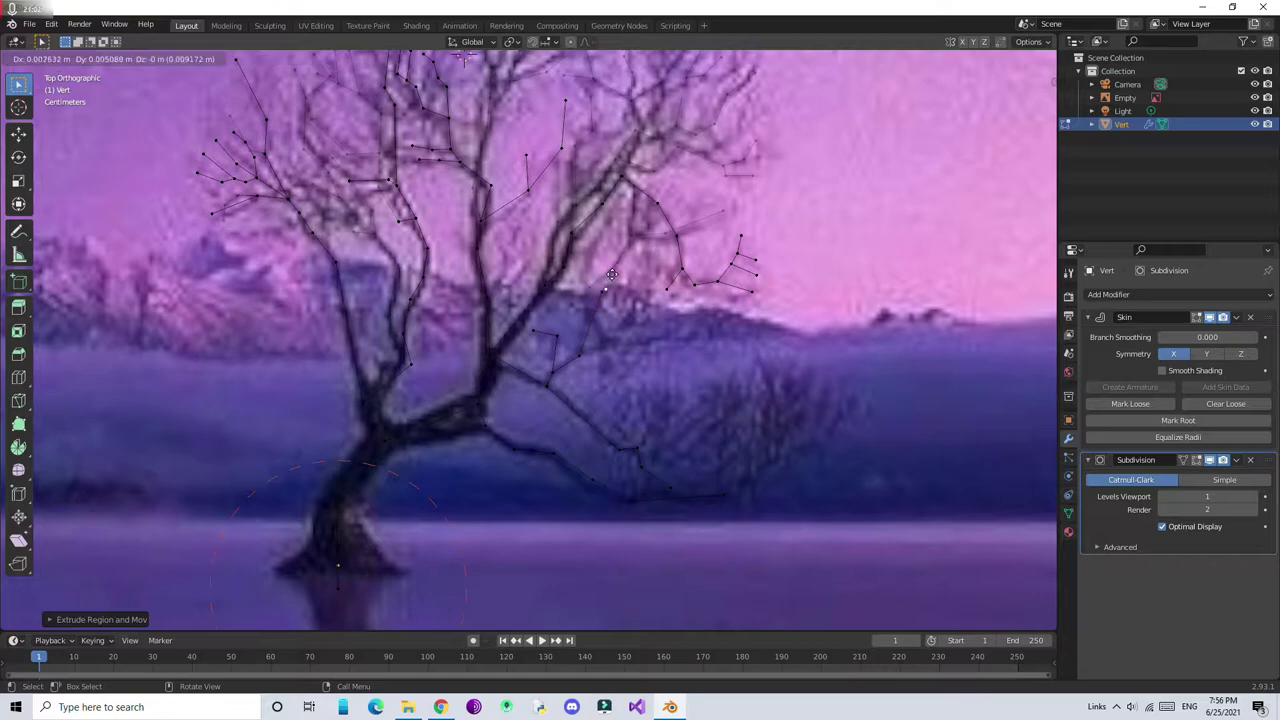
click(642, 278)
key(e)
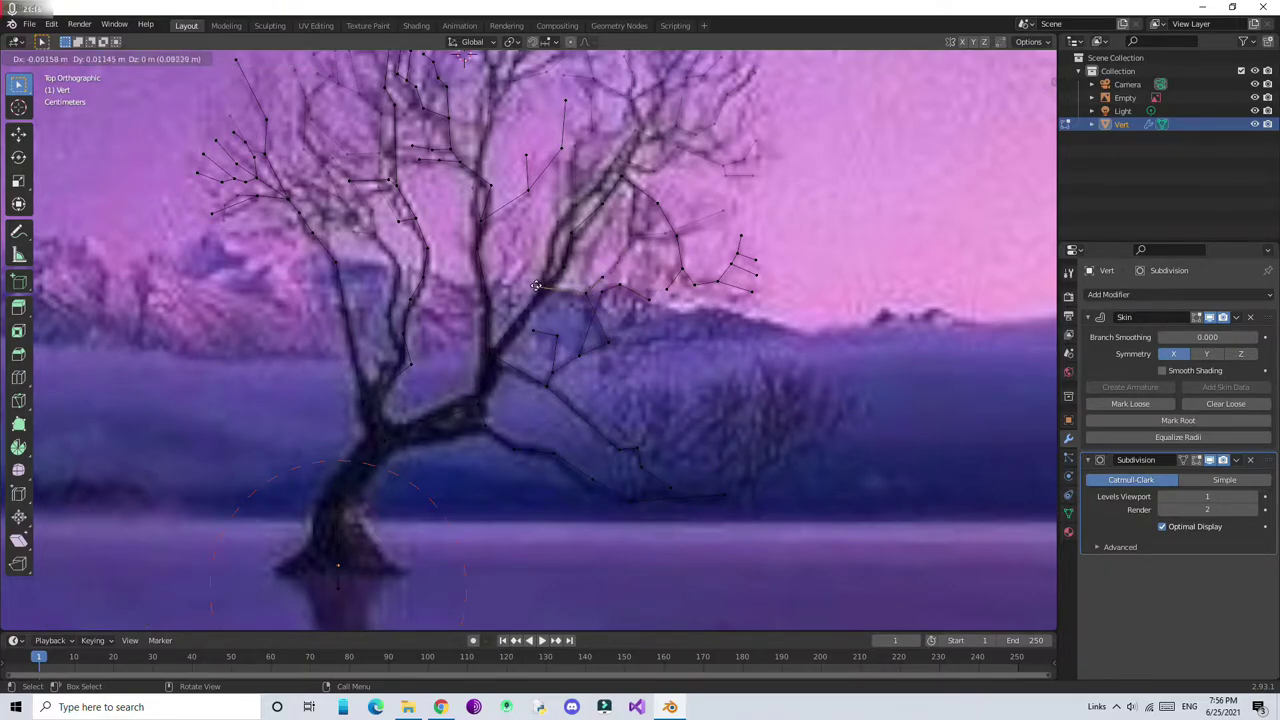
click(533, 283)
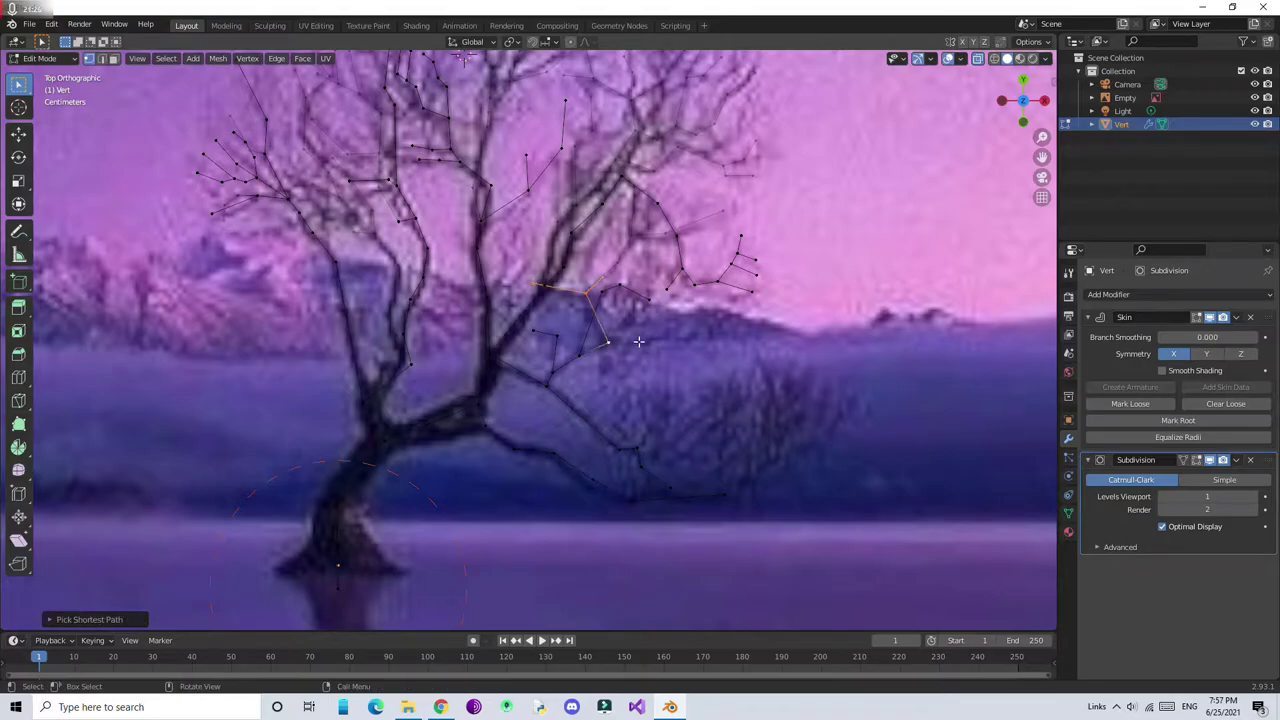
drag(1022, 102, 829, 320)
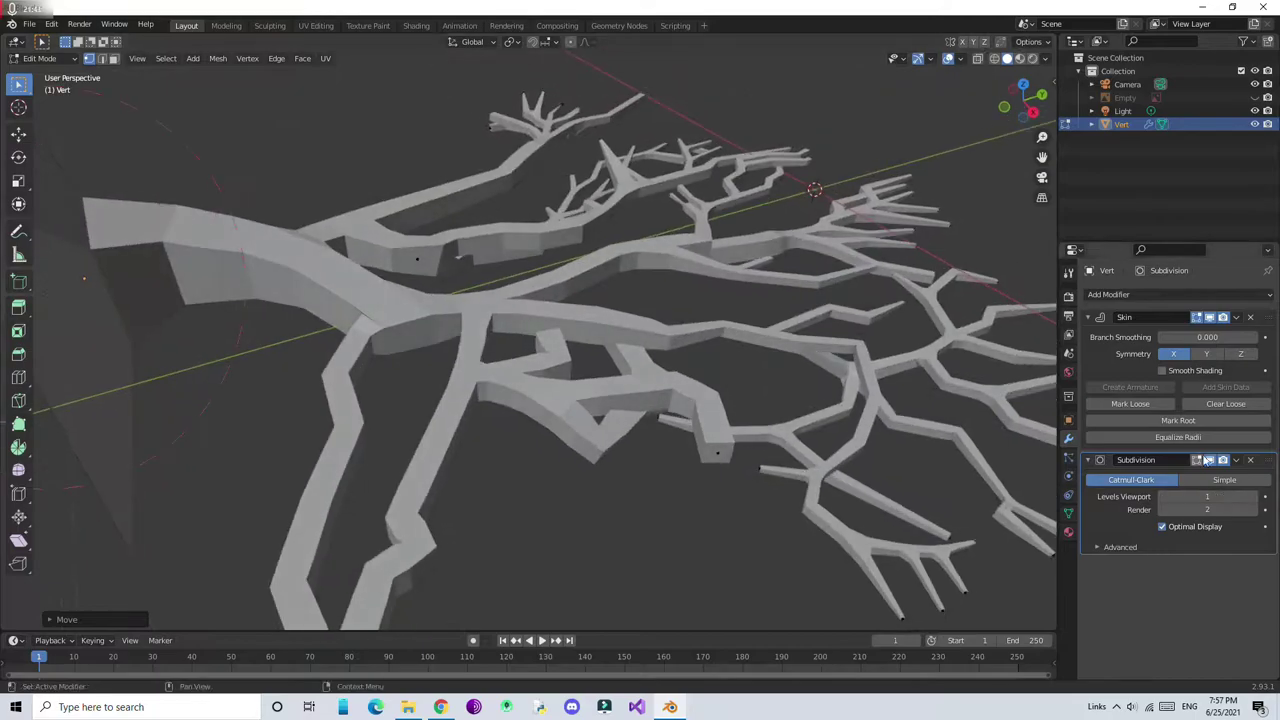
Show the skinned tubes in edit mode and shrink the new branch's skin radius
click(1209, 460)
mouse_move(900, 420)
middle_down()
mouse_move(757, 406)
mouse_move(737, 429)
mouse_move(638, 355)
mouse_move(693, 400)
middle_up()
key(ctrl+a)
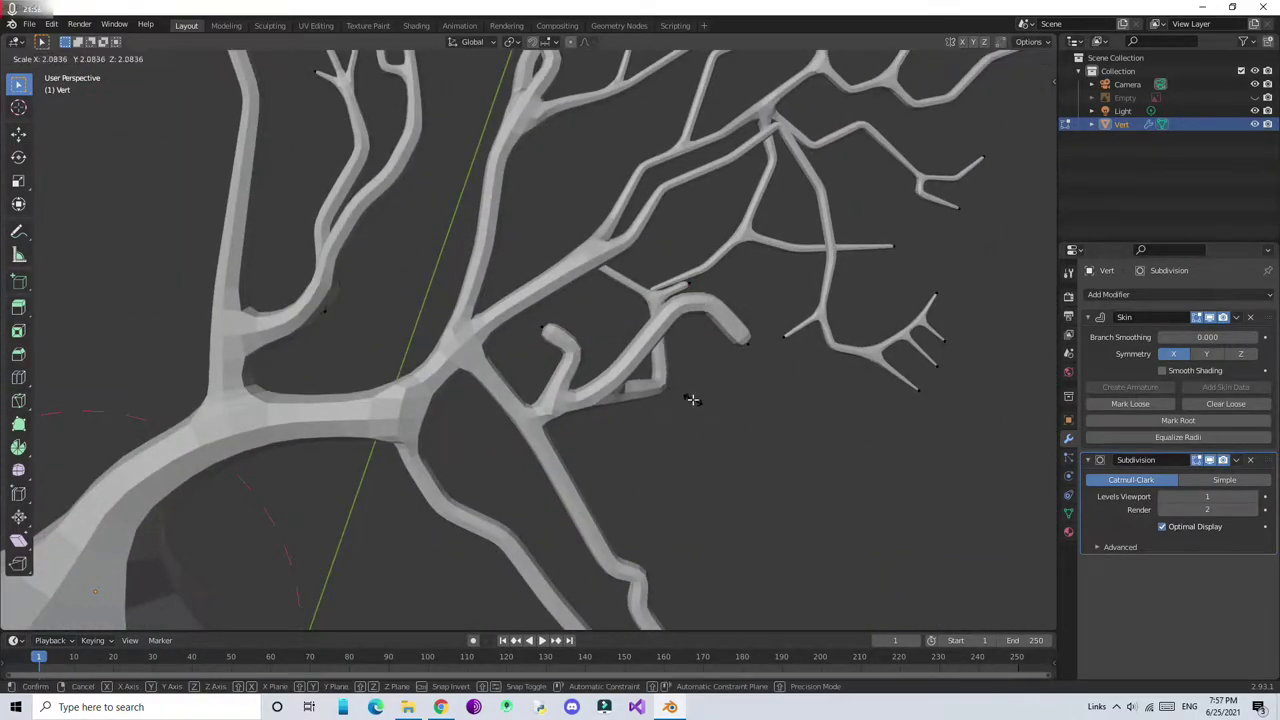
click(693, 400)
key(ctrl+a)
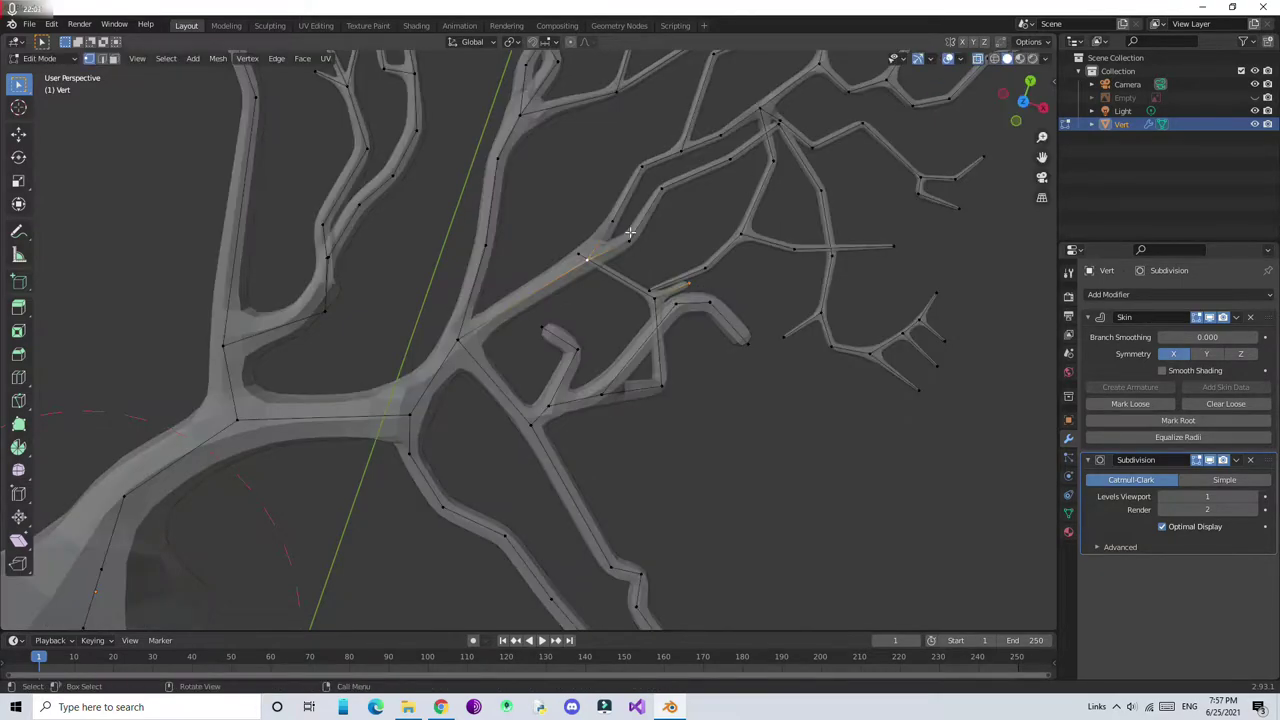
click(600, 280)
Return to a top-down view of the tree and reference photo
scroll(588, 287, down, 2)
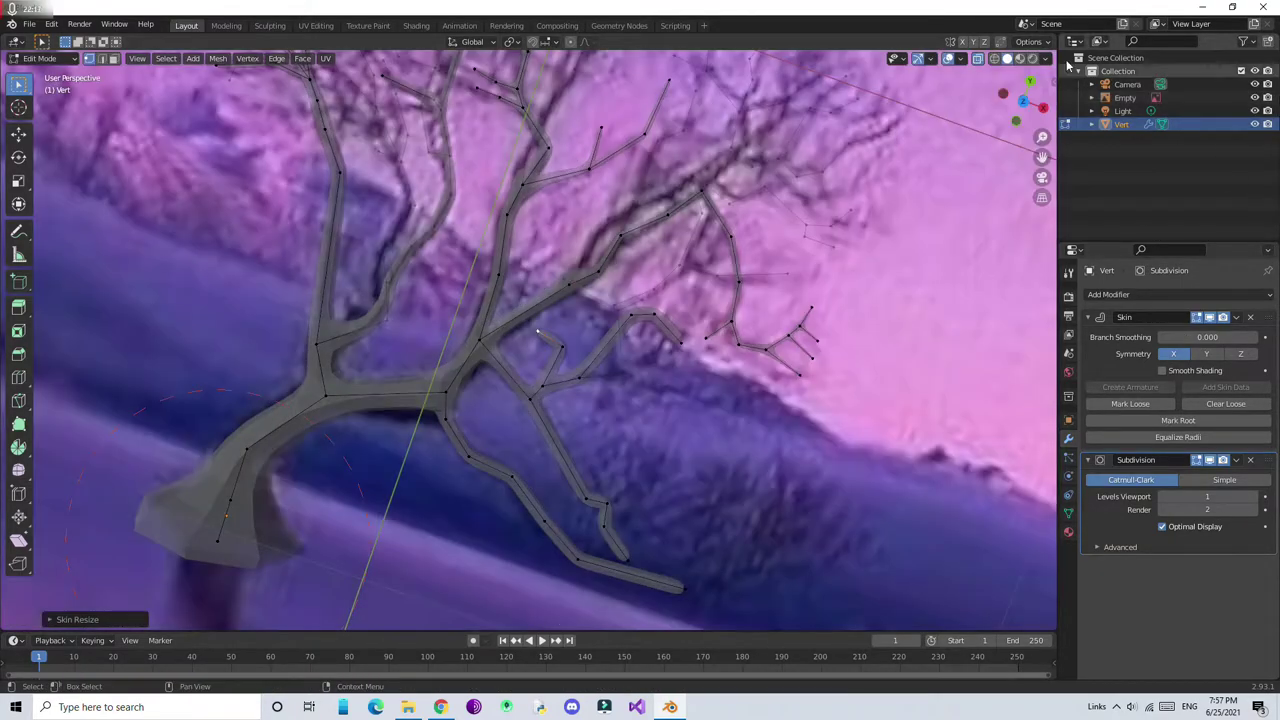
drag(1023, 110, 1031, 108)
click(1031, 108)
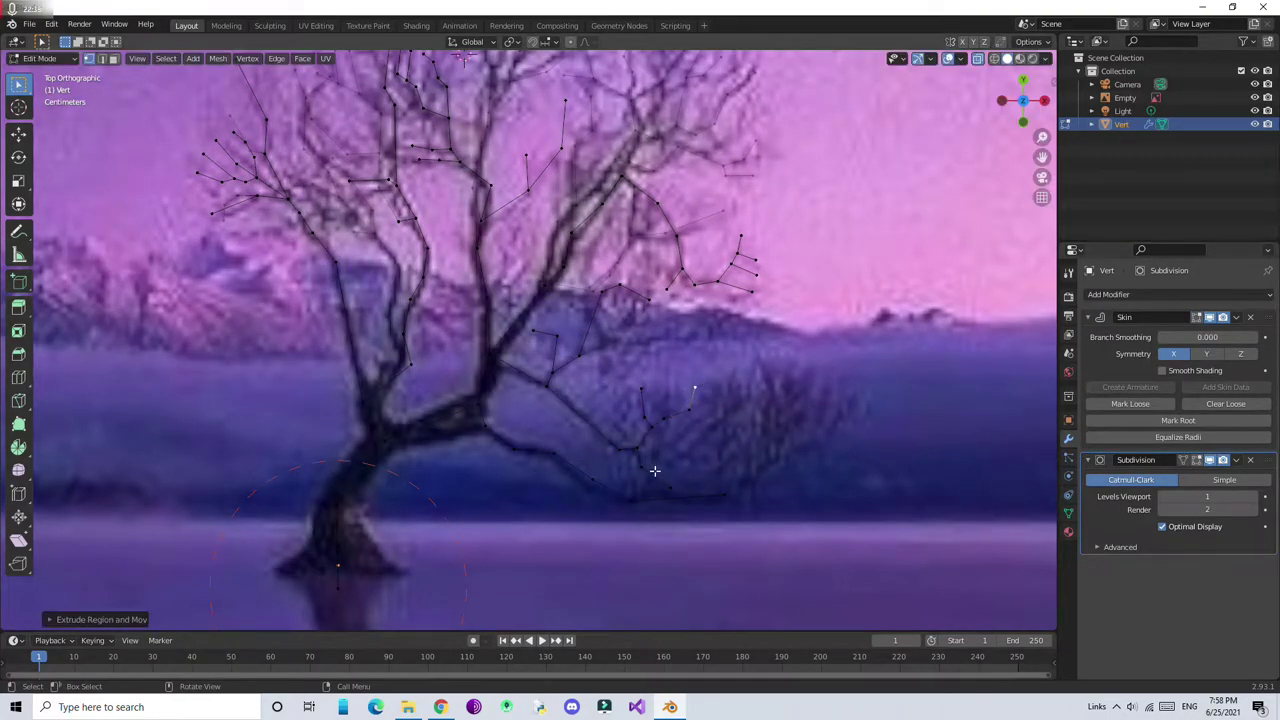
Extrude a cluster of twig vertices rightward, plus one up-left, from the lower-right limb
click(737, 390)
key(e)
key(e)
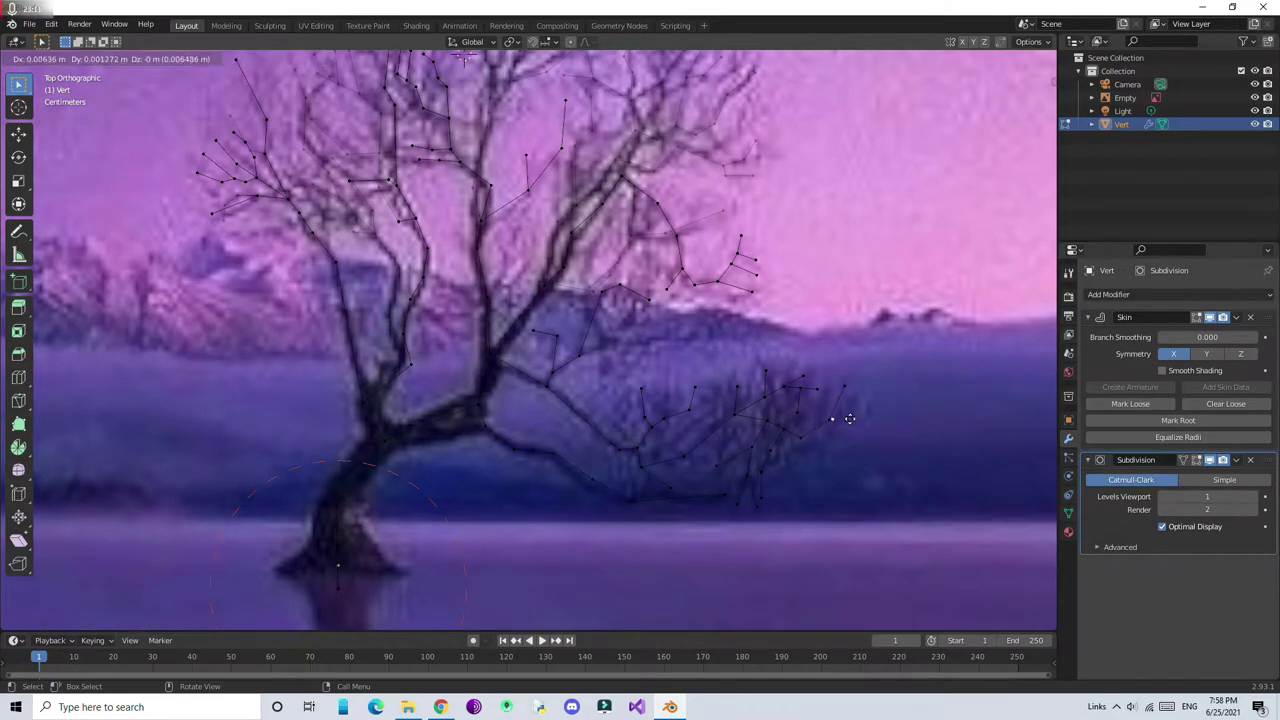
click(849, 418)
key(e)
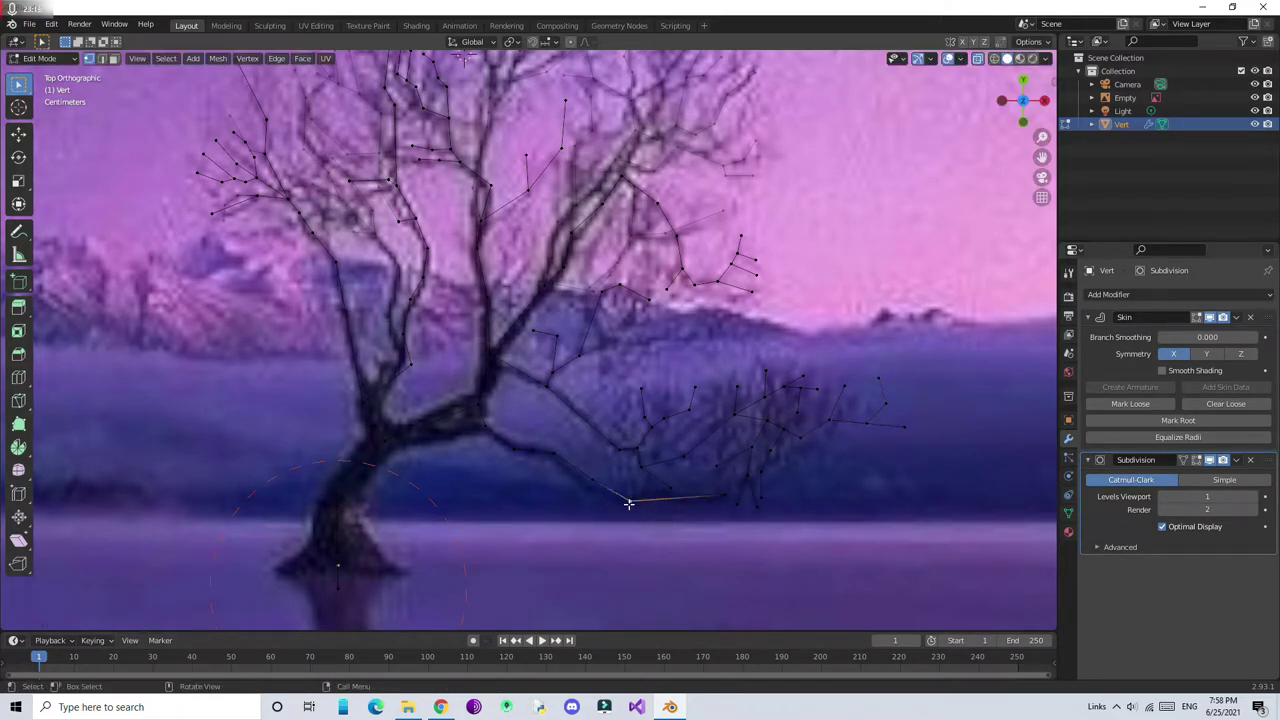
key(e)
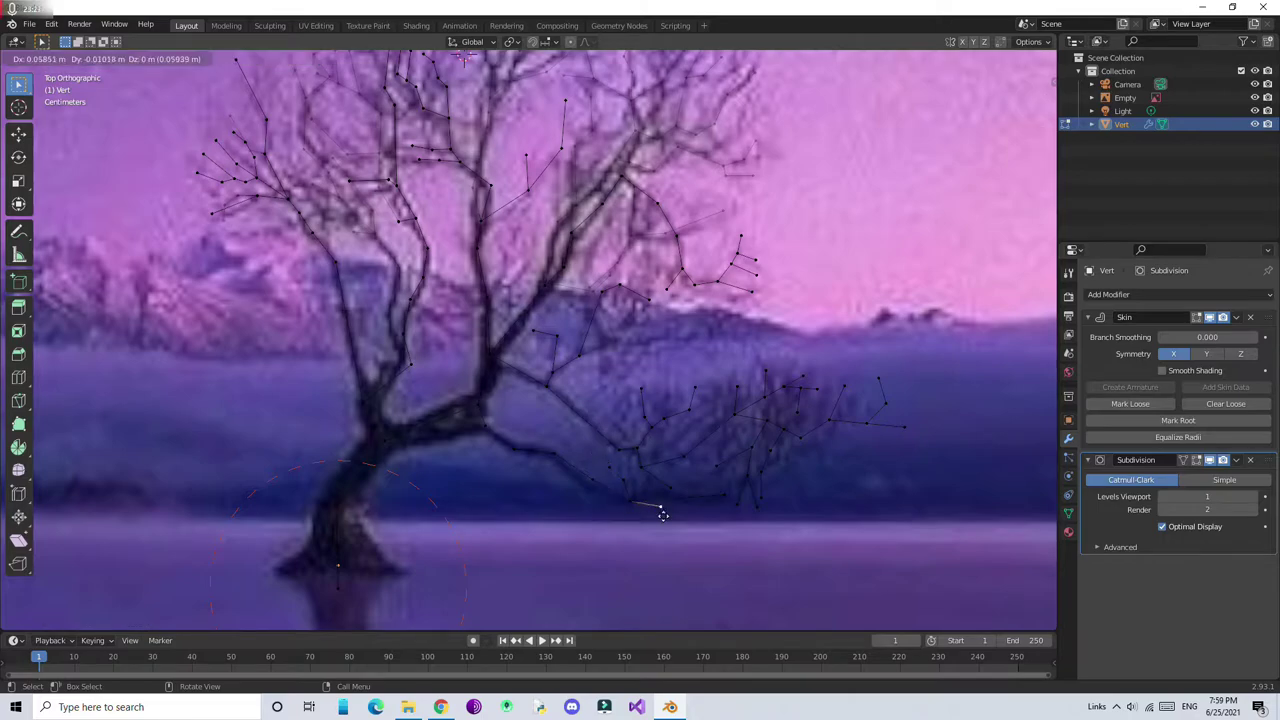
click(626, 494)
Thin the selected branch's skin and move that branch to a new position
middle_drag(987, 181, 914, 329)
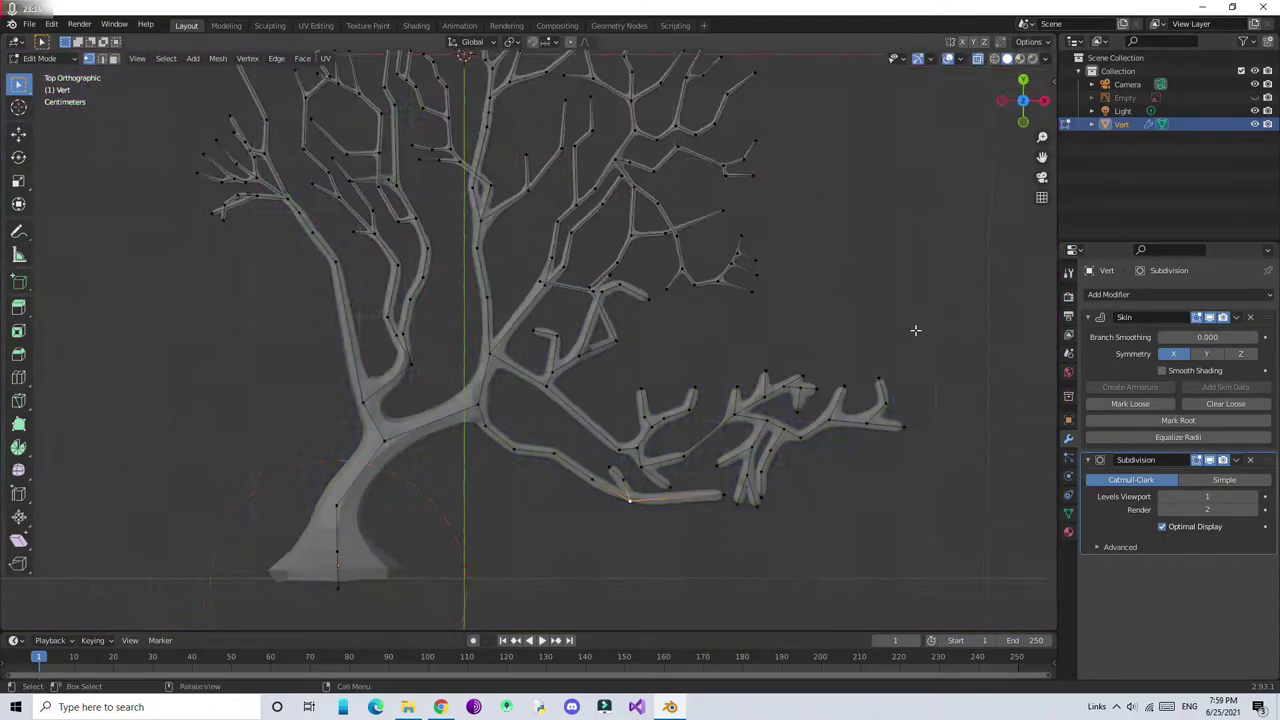
scroll(751, 458, up, 4)
key(ctrl+a)
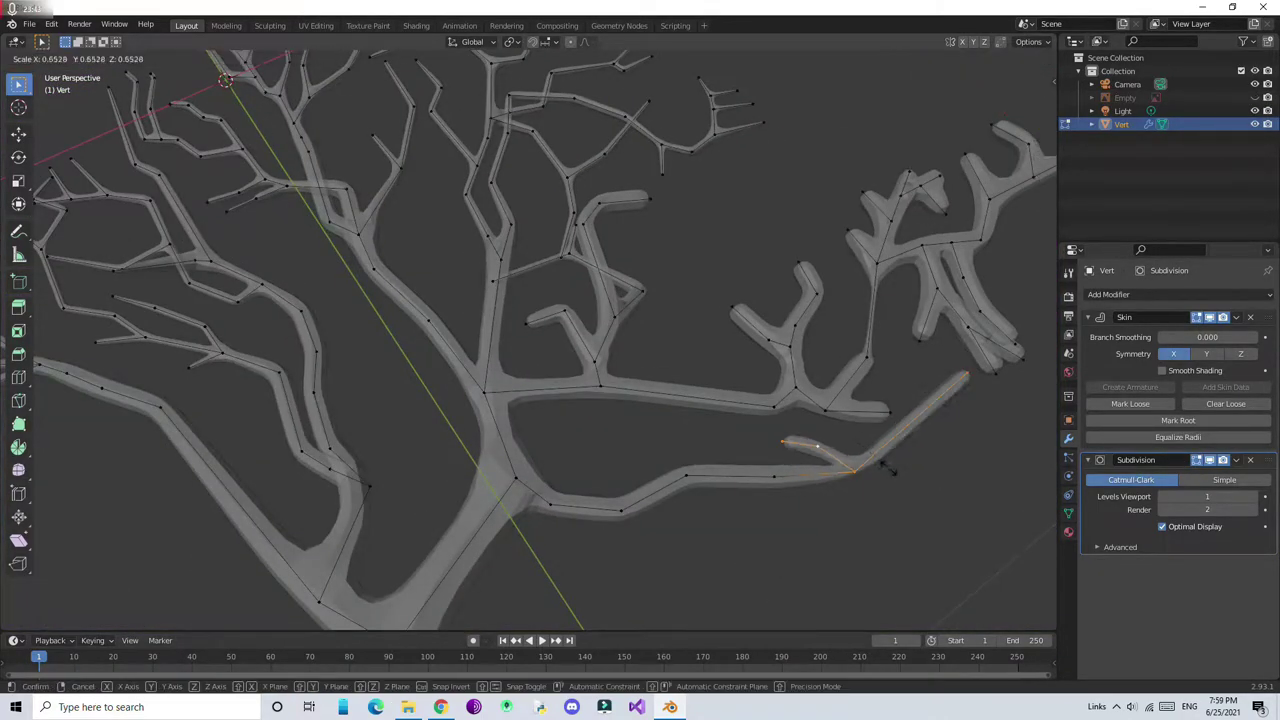
click(788, 452)
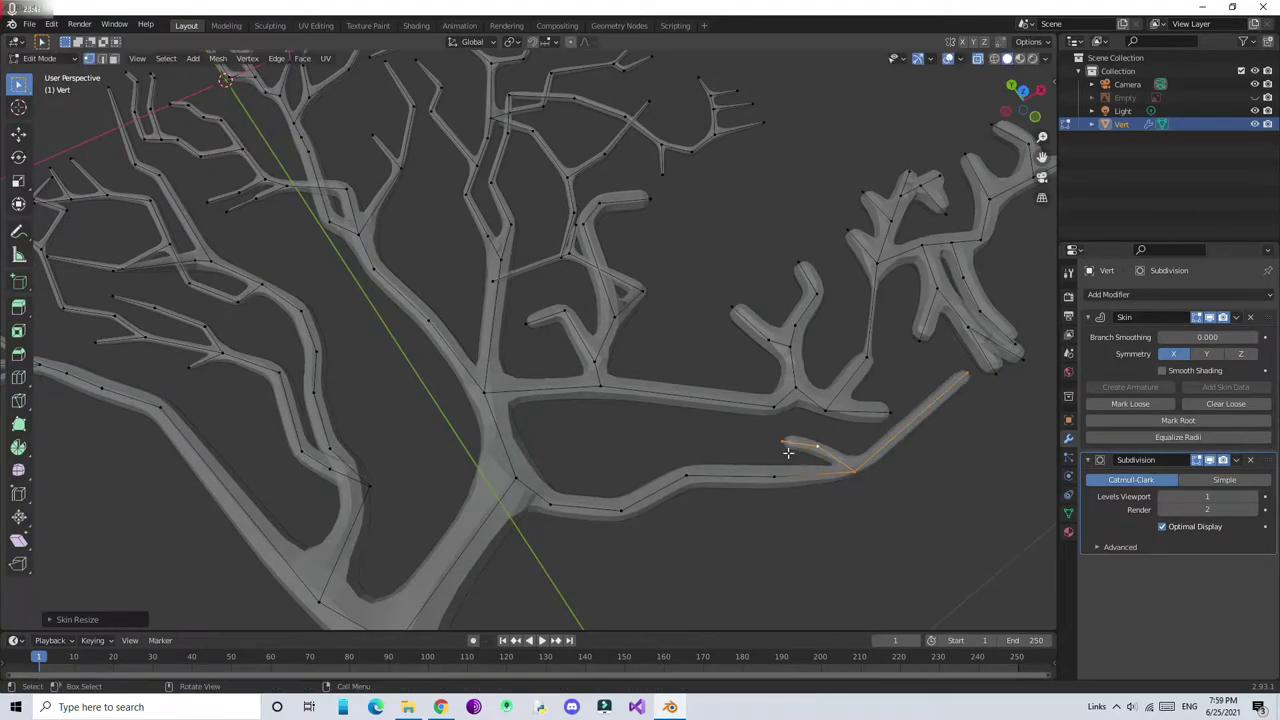
key(g)
click(900, 447)
Briefly turn the scene statistics overlay on and back off
mouse_move(900, 447)
middle_down()
mouse_move(848, 425)
mouse_move(900, 300)
middle_up()
click(962, 58)
click(880, 172)
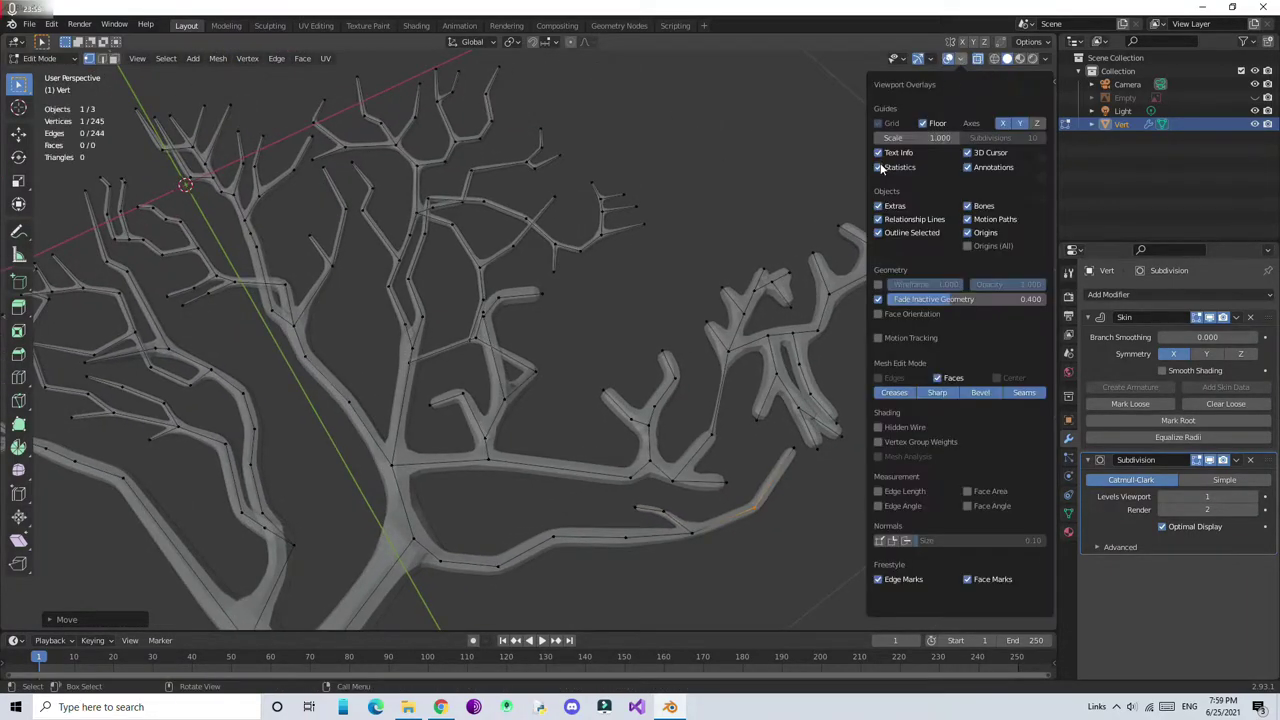
click(880, 172)
middle_drag(850, 400, 781, 537)
Drag the selected branch vertex to a new position instead of scaling it
key(s)
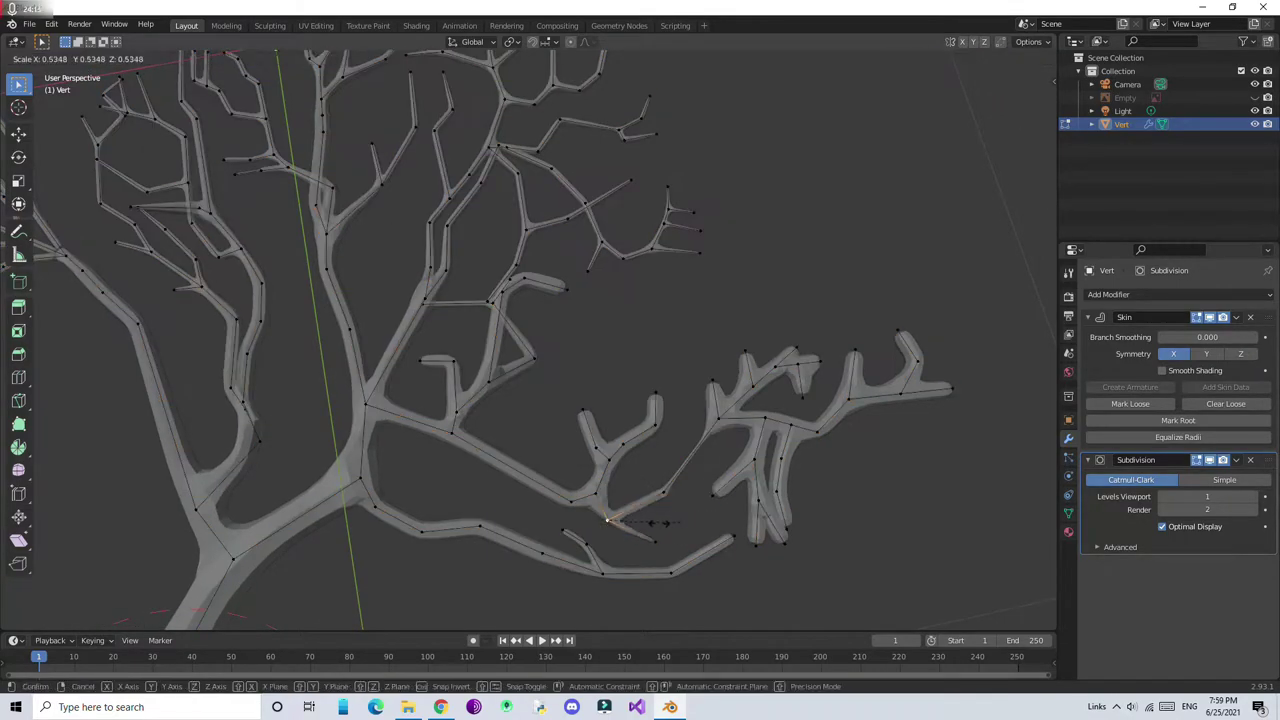
right_click(685, 503)
right_click(663, 488)
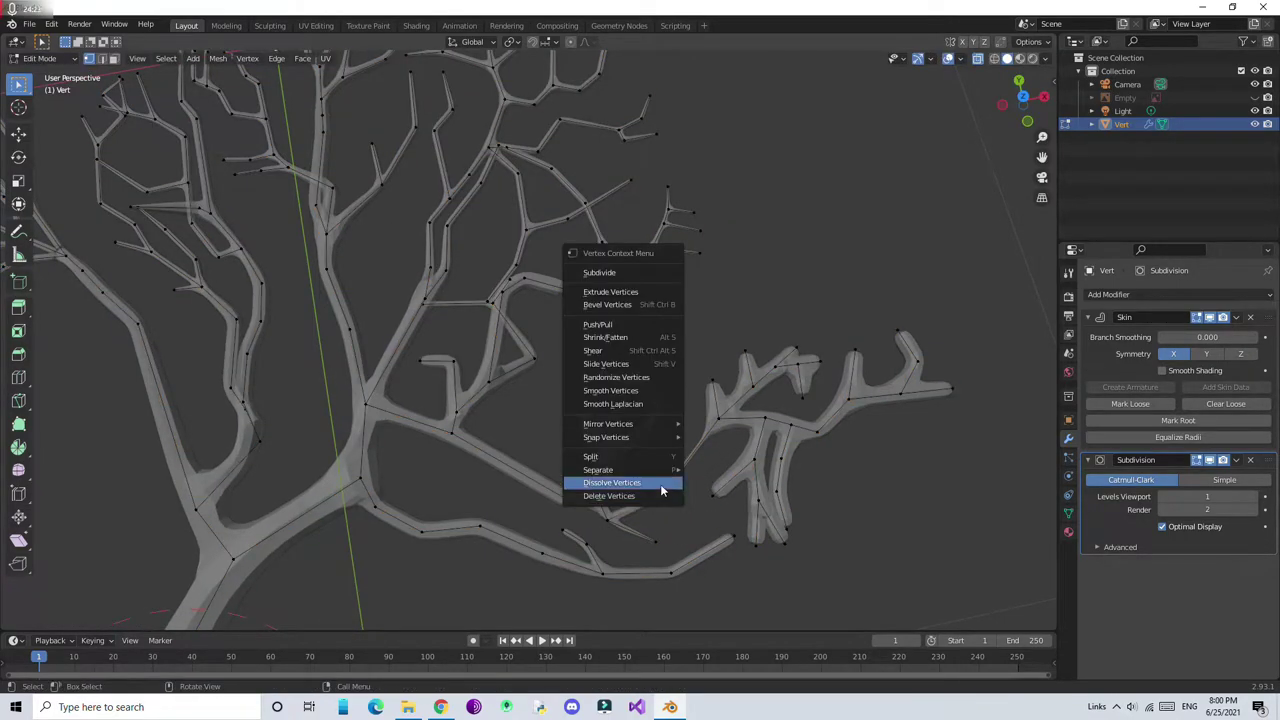
key(Escape)
key(s)
key(Escape)
drag(663, 492, 615, 512)
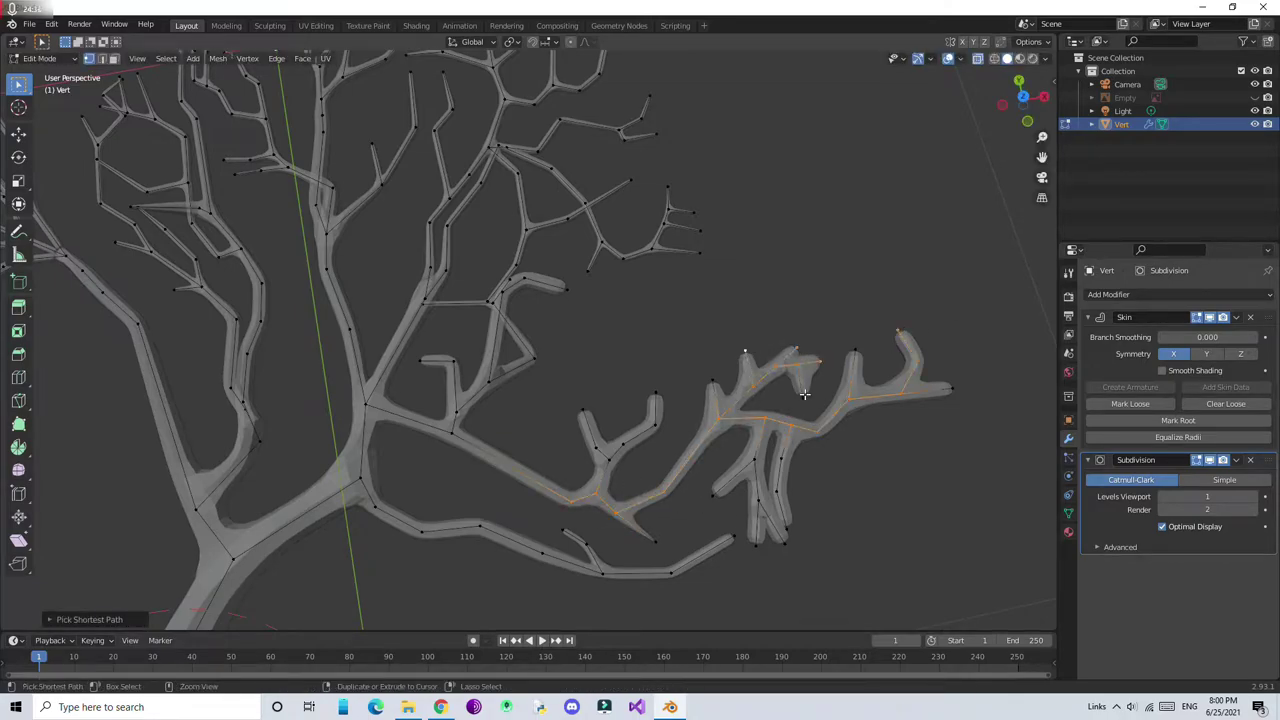
Thin the skin at the right cluster's tip and thicken it at a nearby right-branch vertex
shift+click(857, 351)
key(ctrl+a)
click(868, 451)
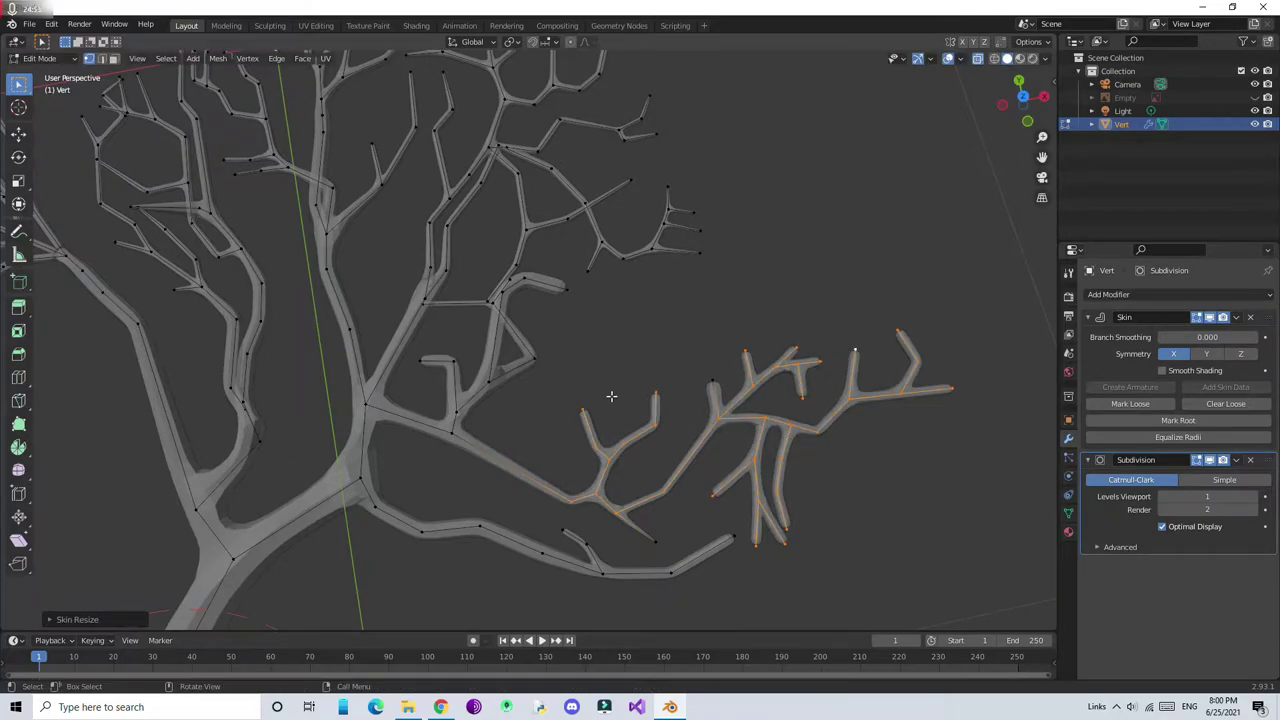
click(731, 349)
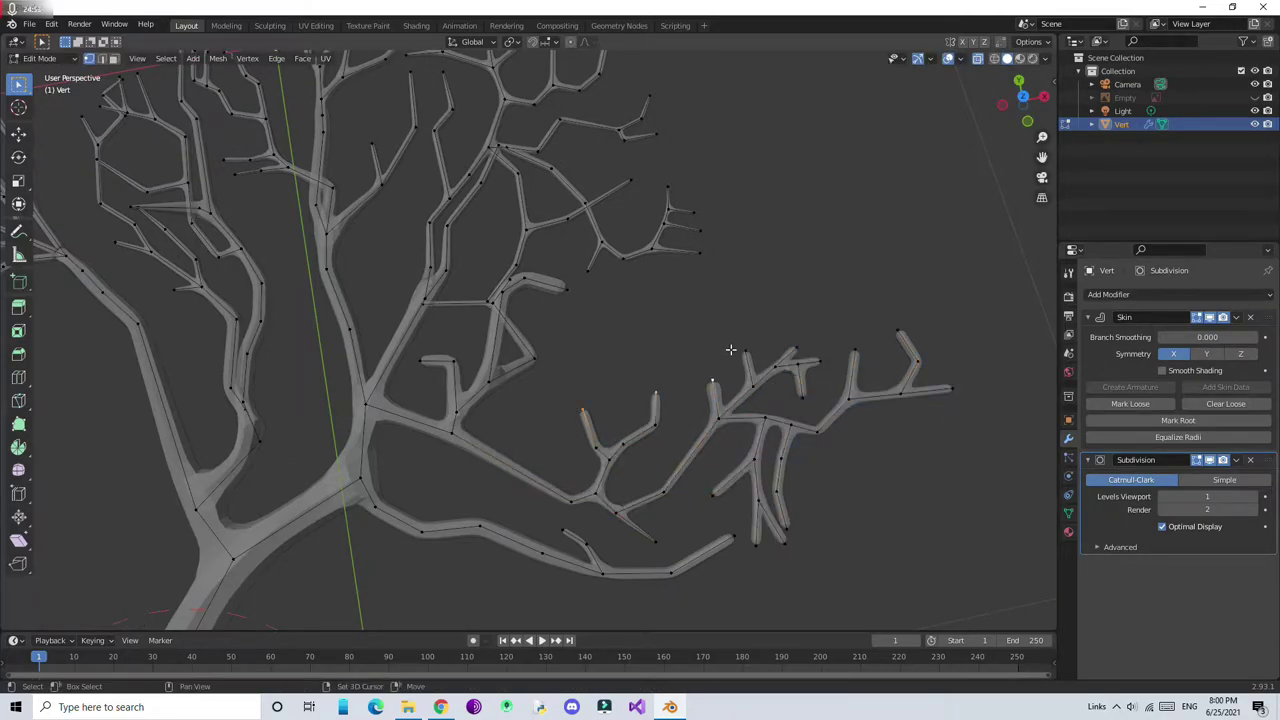
click(845, 517)
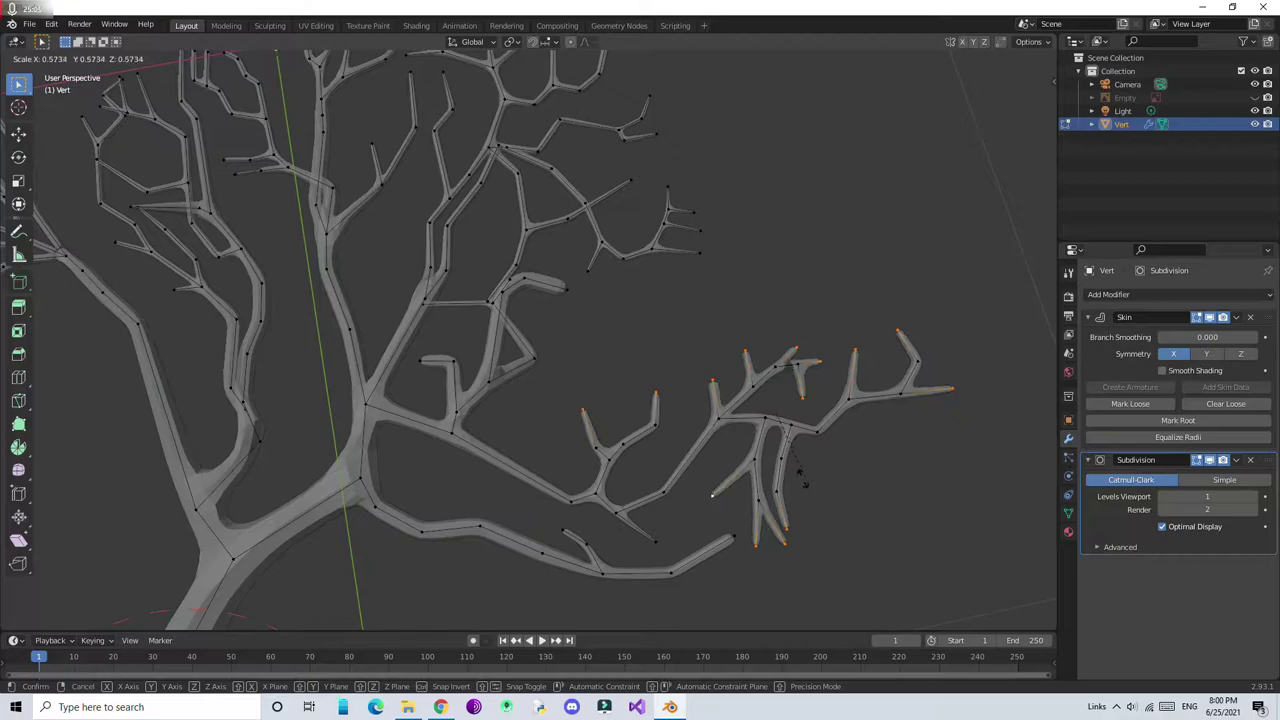
click(786, 366)
key(ctrl+a)
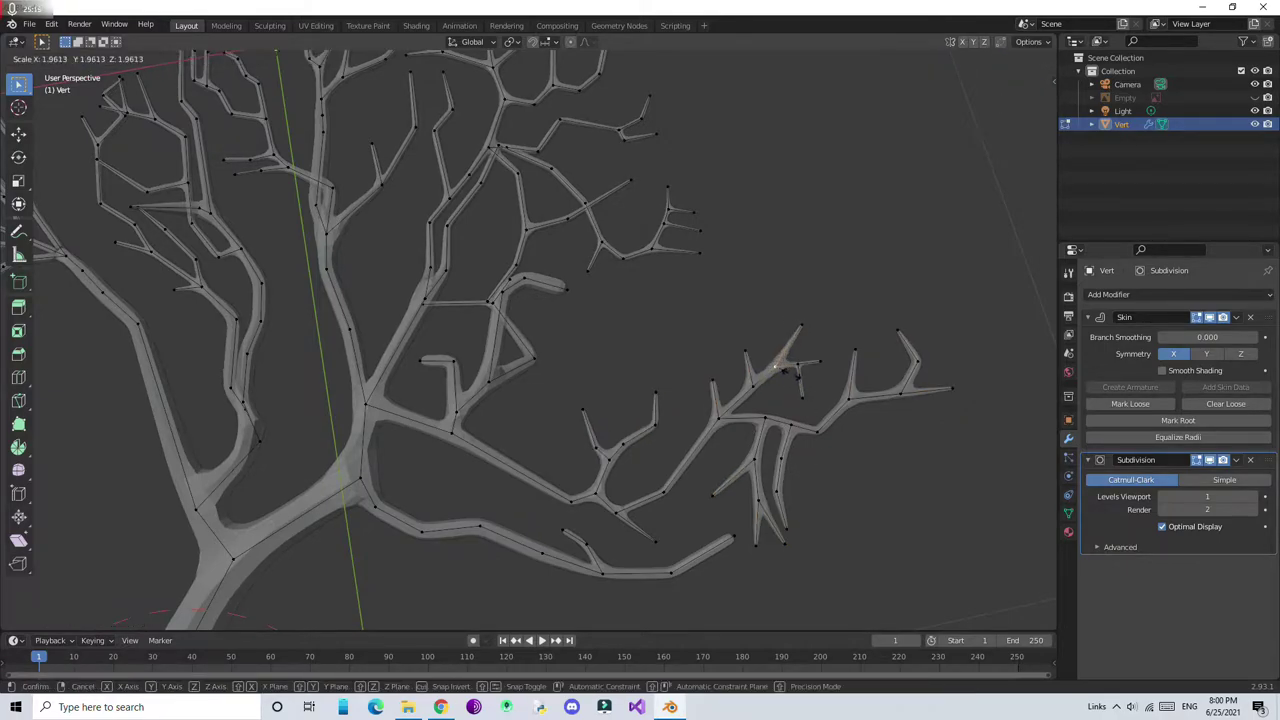
click(776, 366)
Shrink the skin at three more branch-tip vertices on the lower-right cluster
click(757, 408)
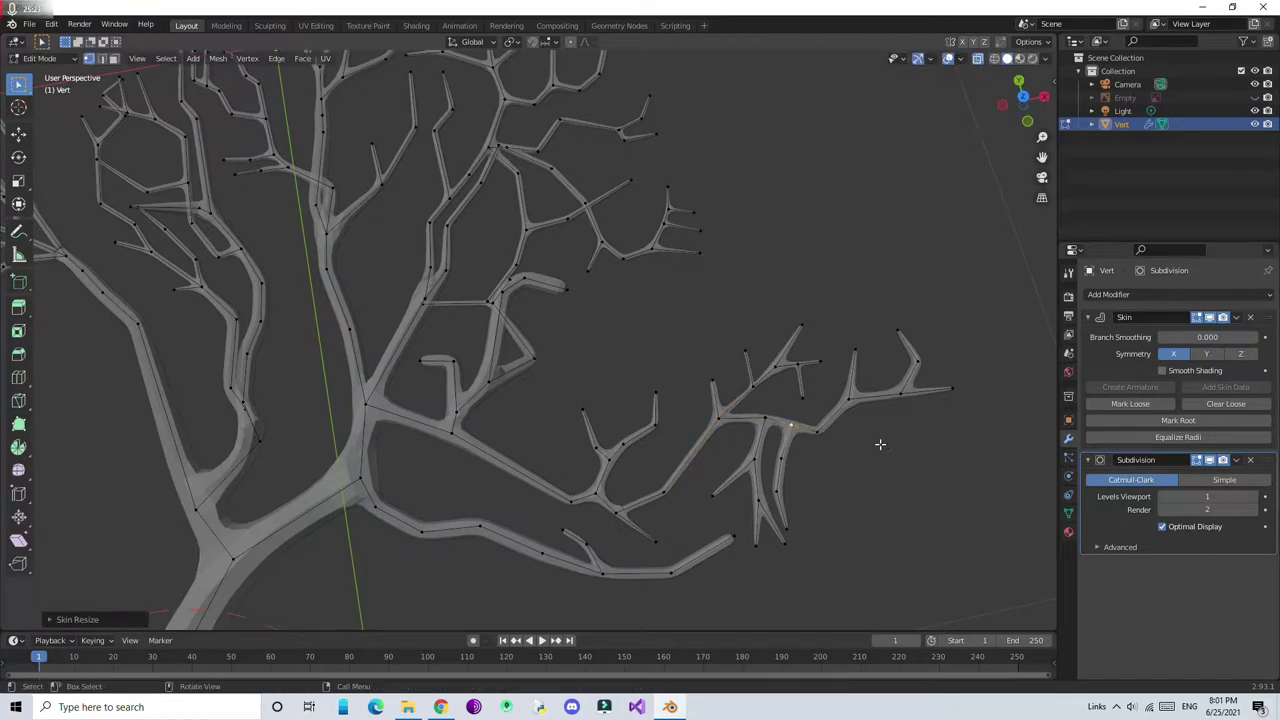
key(ctrl+a)
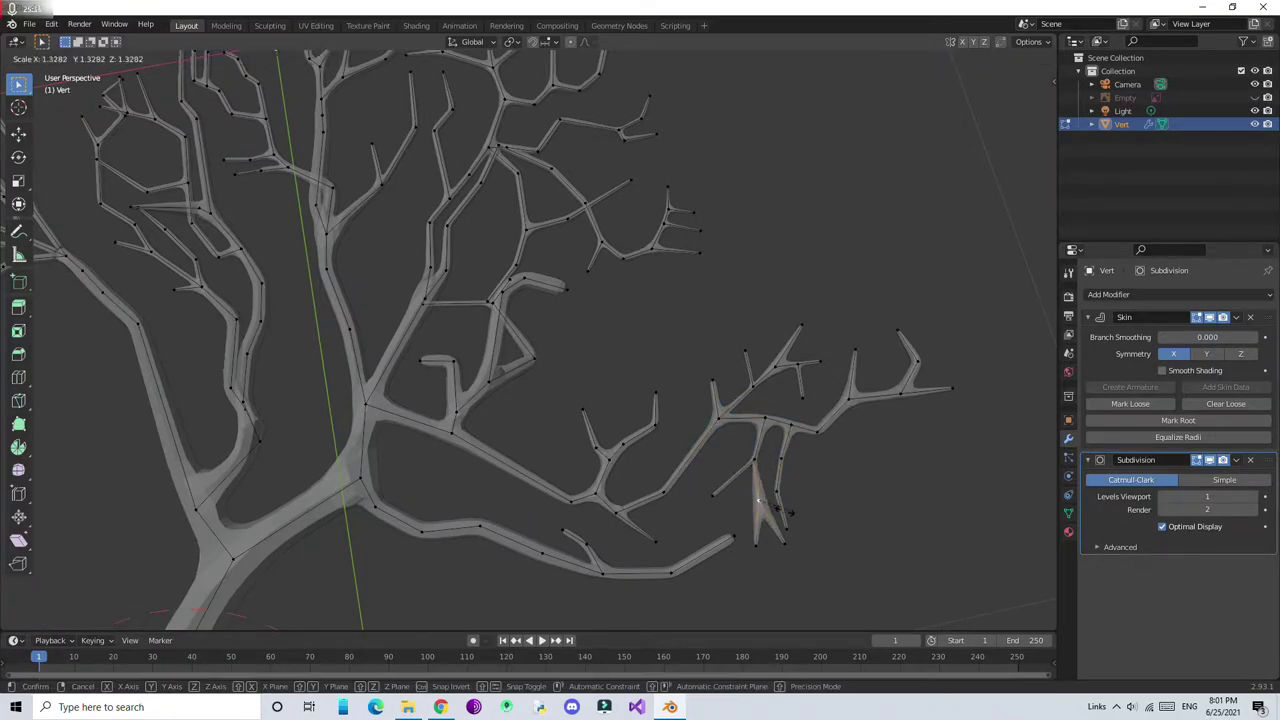
click(762, 445)
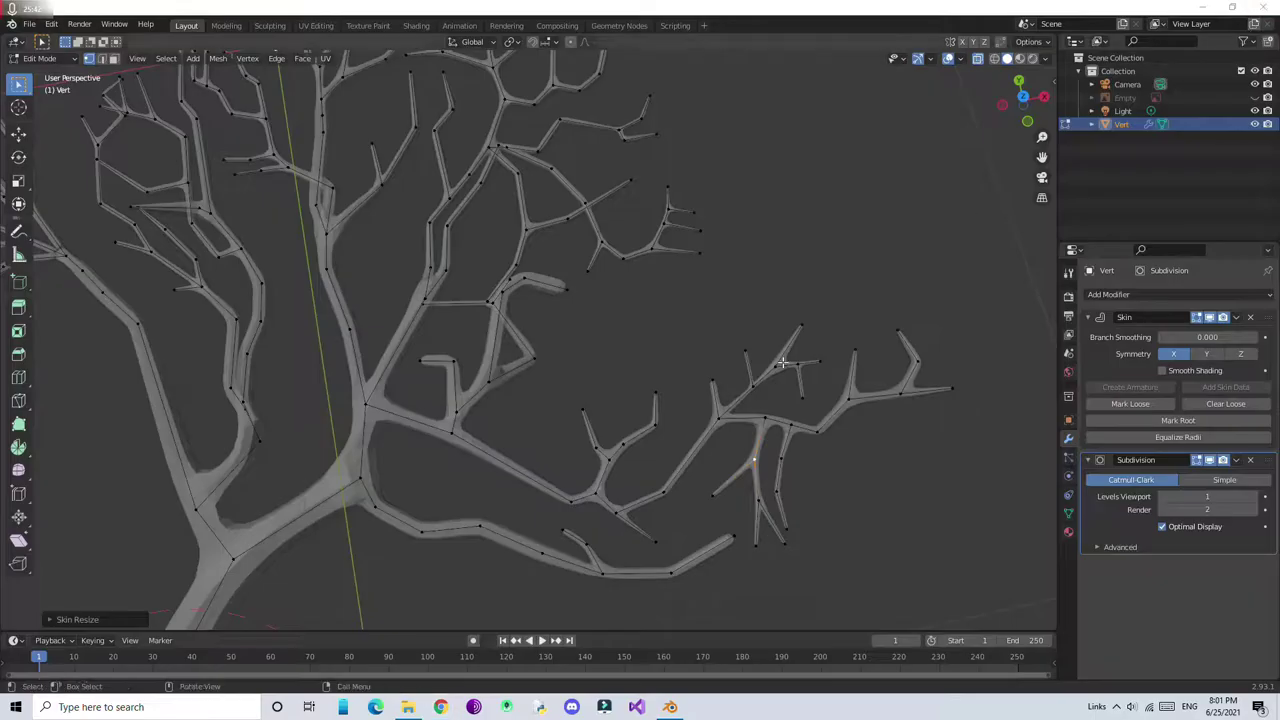
click(900, 395)
key(ctrl+a)
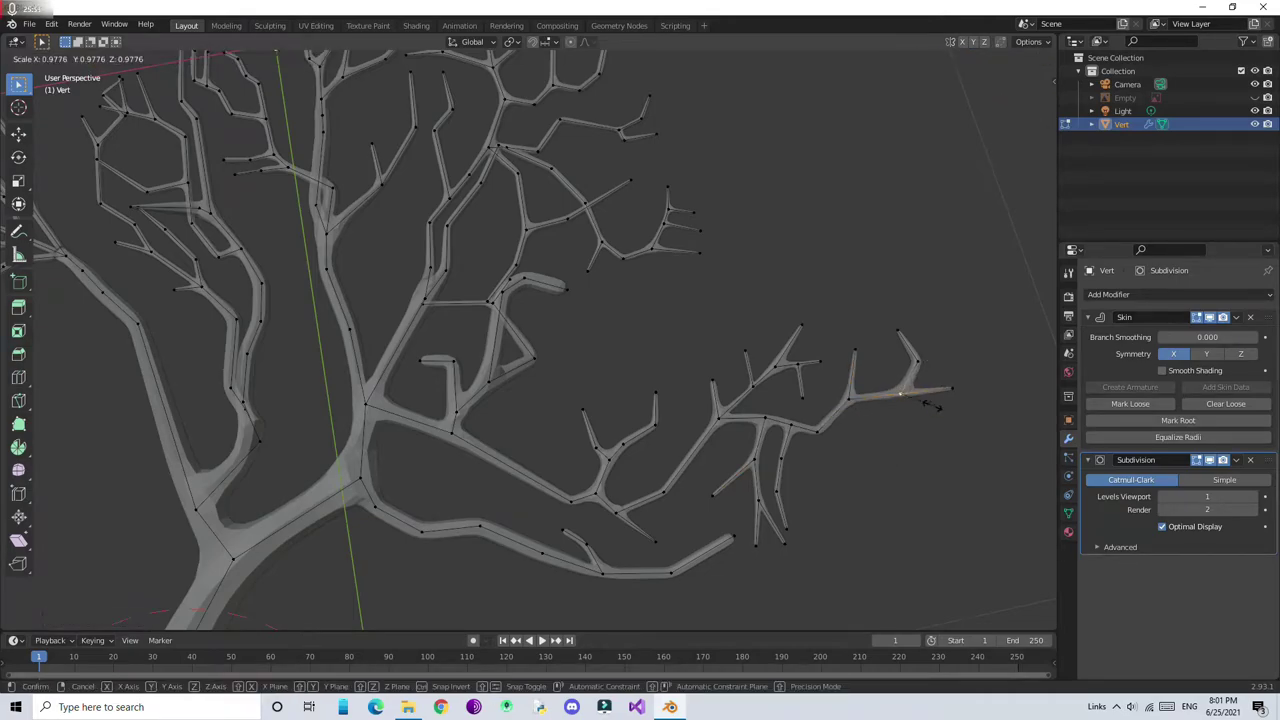
click(946, 364)
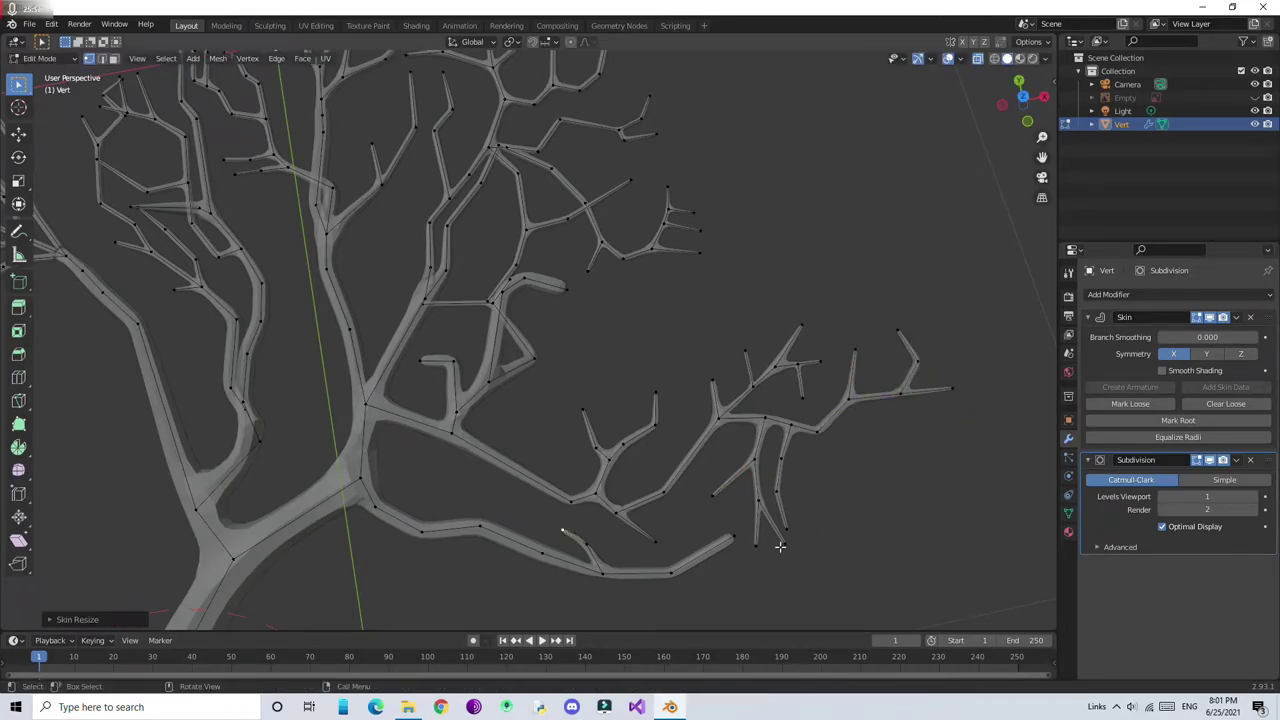
click(730, 540)
key(ctrl+a)
click(770, 560)
mouse_move(560, 317)
middle_down()
mouse_move(307, 293)
mouse_move(600, 340)
middle_up()
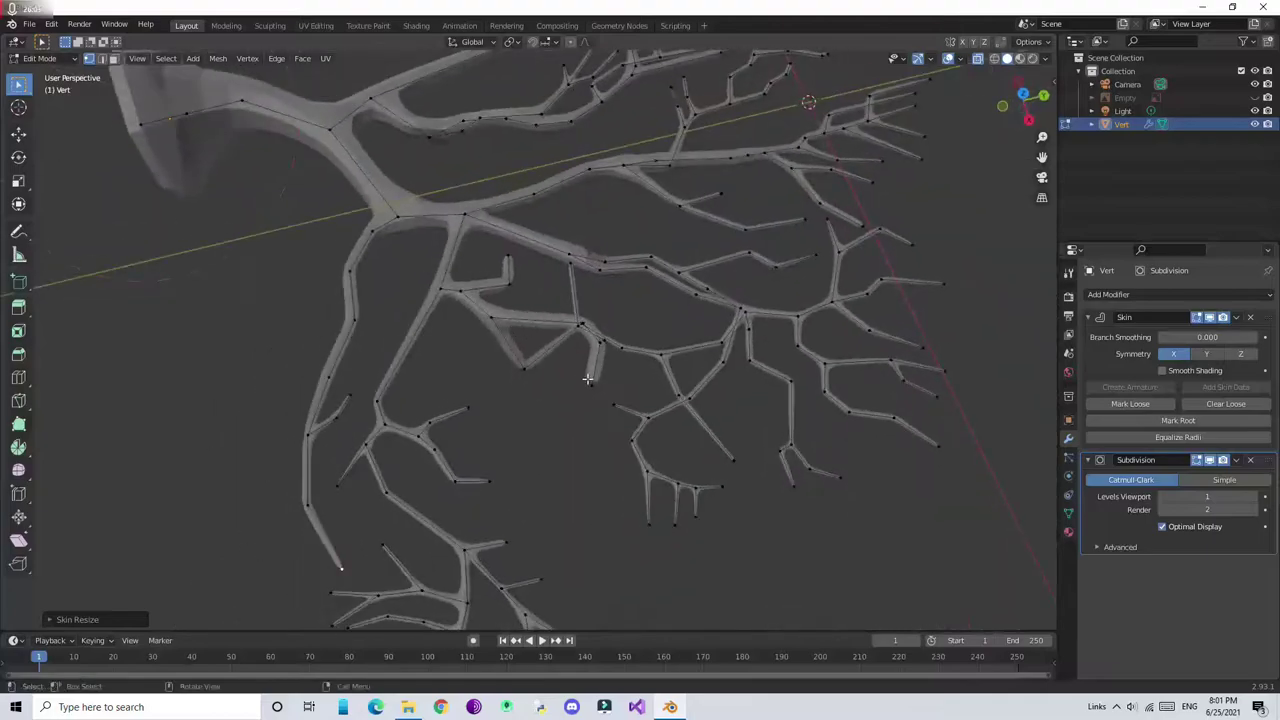
Shrink the skin at inner branch vertices to about a quarter of their radius
scroll(596, 332, up, 3)
click(503, 332)
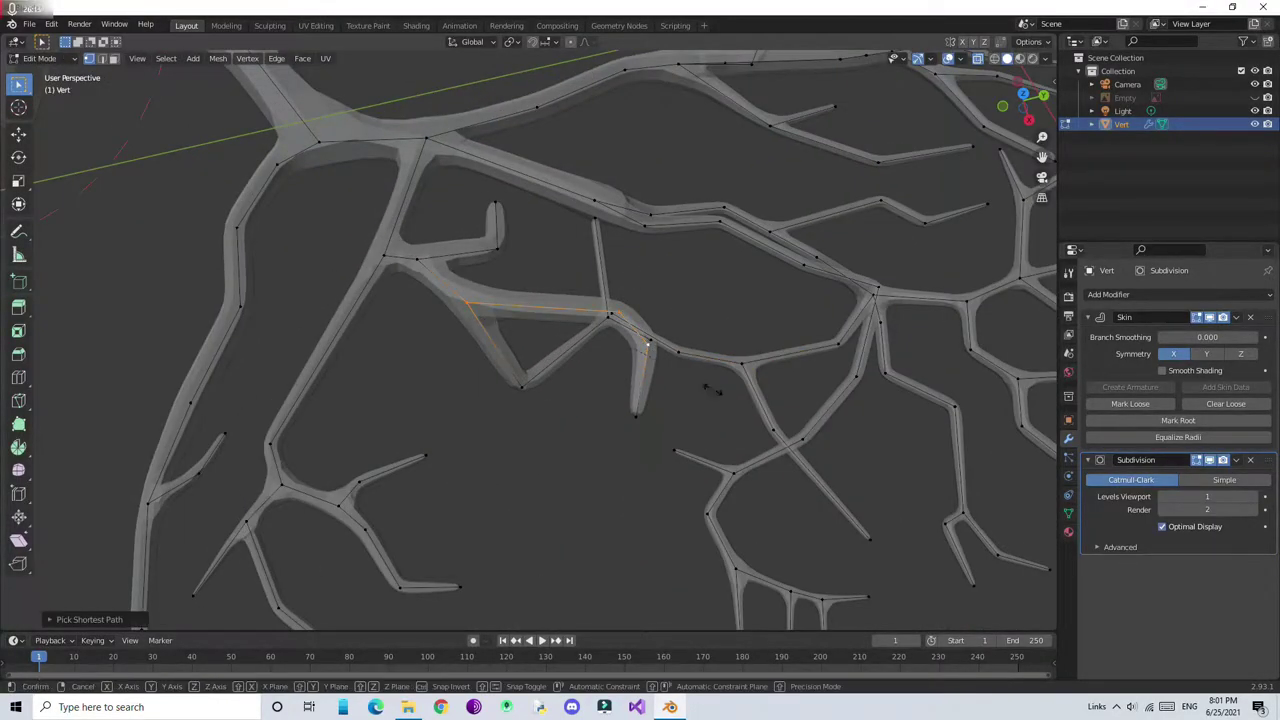
key(ctrl+a)
click(662, 406)
mouse_move(662, 406)
middle_down()
mouse_move(457, 377)
mouse_move(622, 394)
middle_up()
key(ctrl+a)
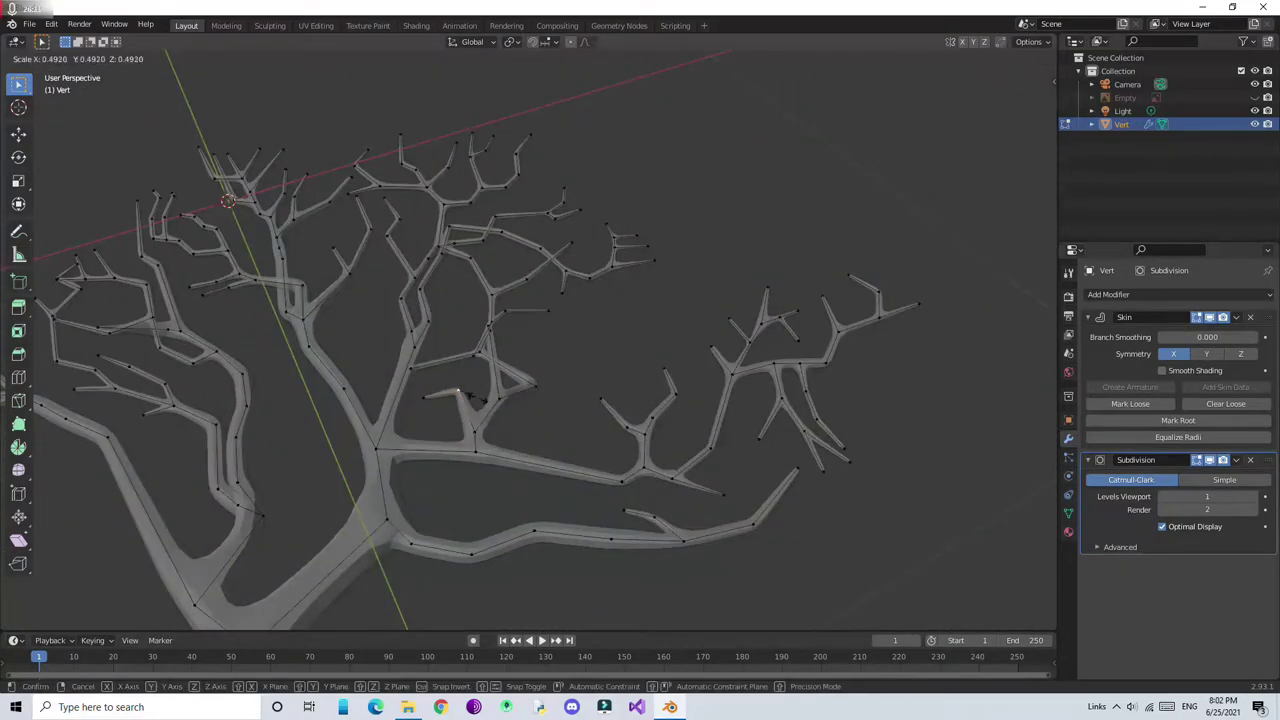
click(458, 391)
middle_drag(458, 391, 714, 237)
From top view, thin the extended branch segment's skin and select the branch-end vertex
click(1024, 100)
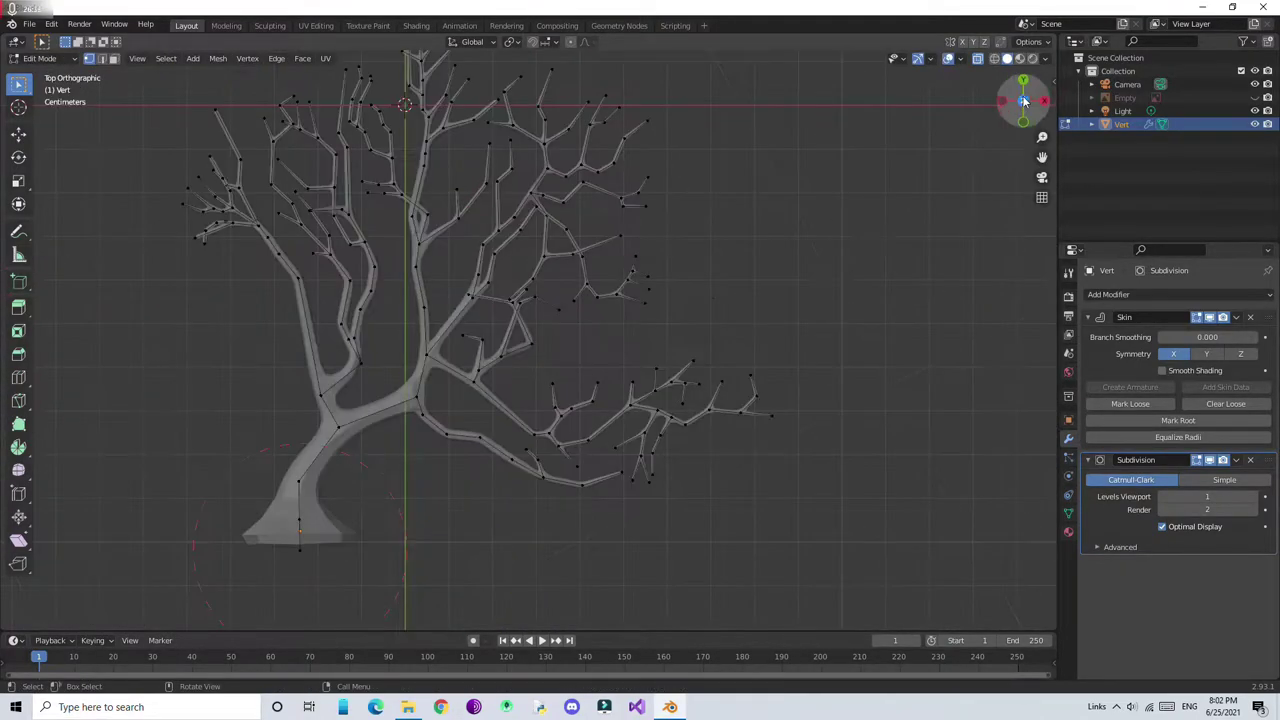
scroll(604, 258, down, 2)
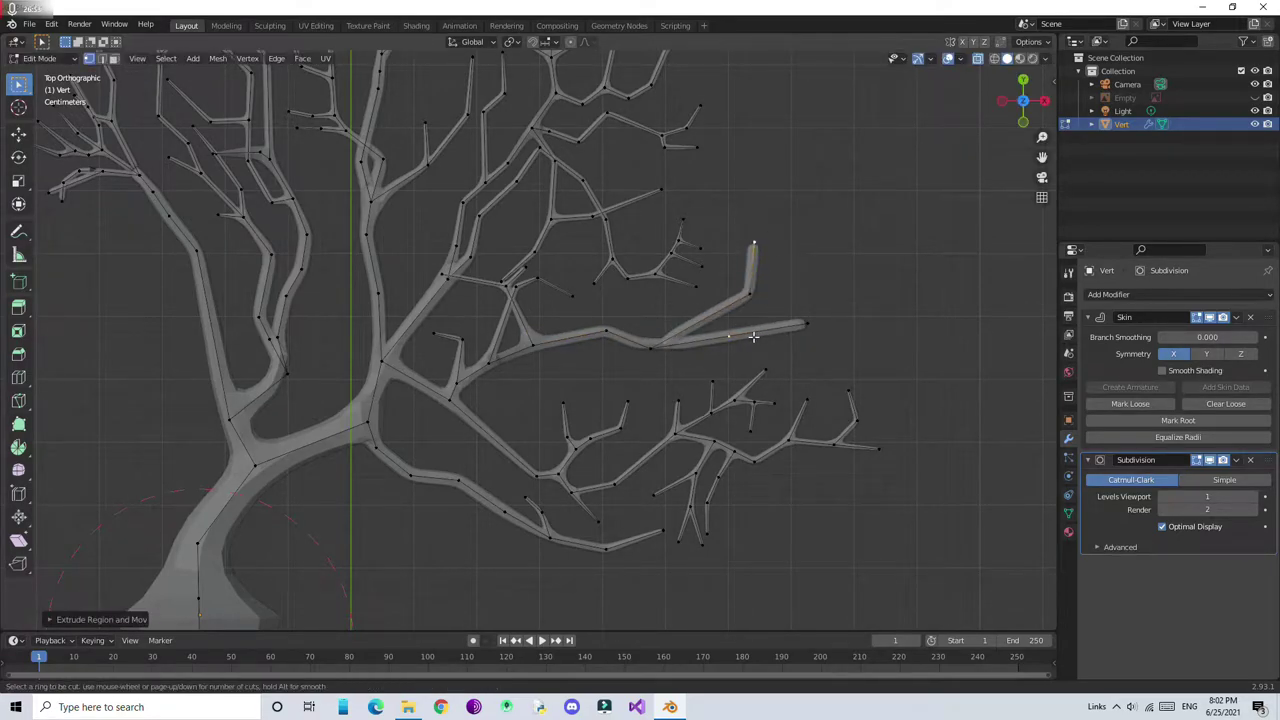
key(ctrl+a)
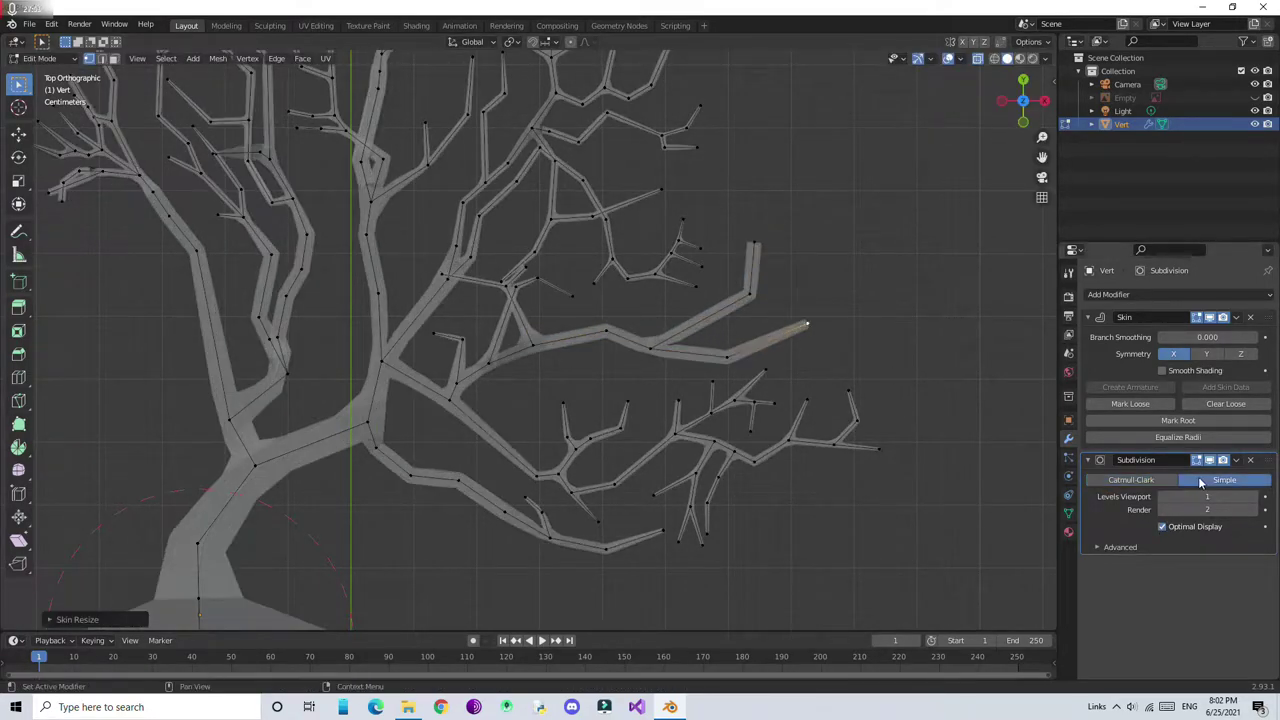
click(838, 339)
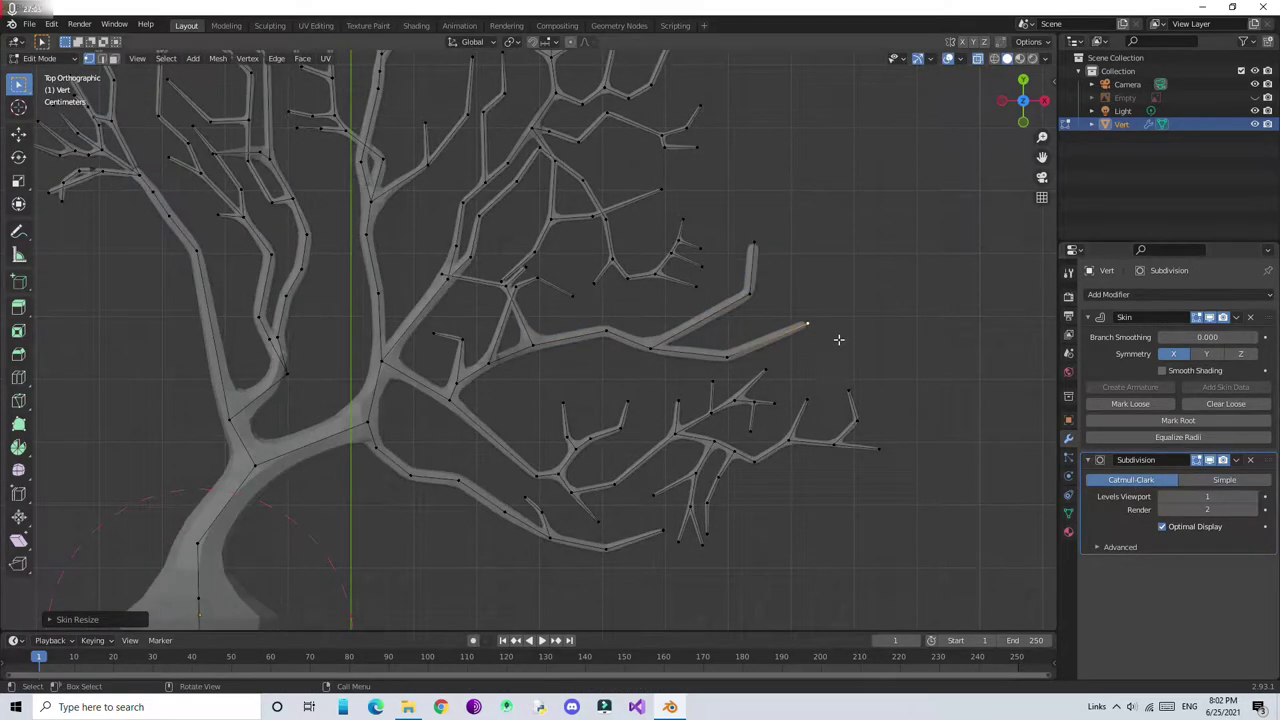
key(a)
click(751, 294)
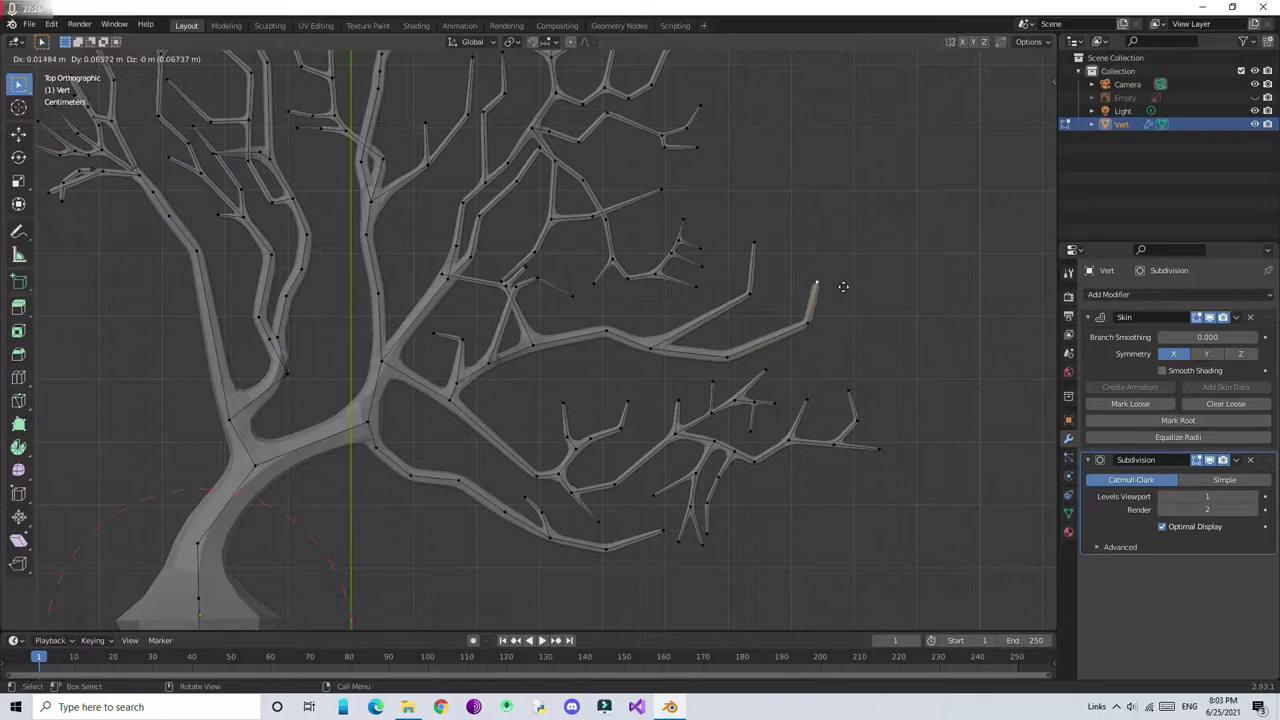
key(w)
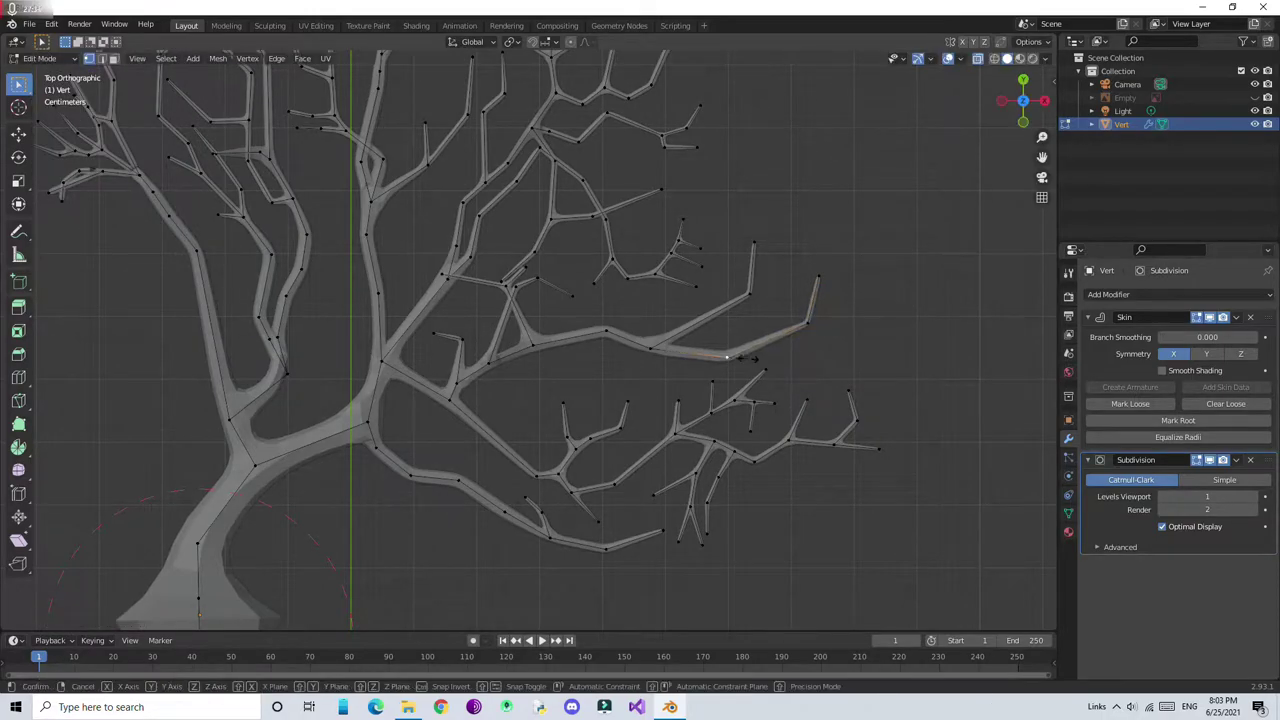
mouse_move(544, 340)
middle_down()
mouse_move(498, 222)
mouse_move(561, 387)
mouse_move(645, 396)
middle_up()
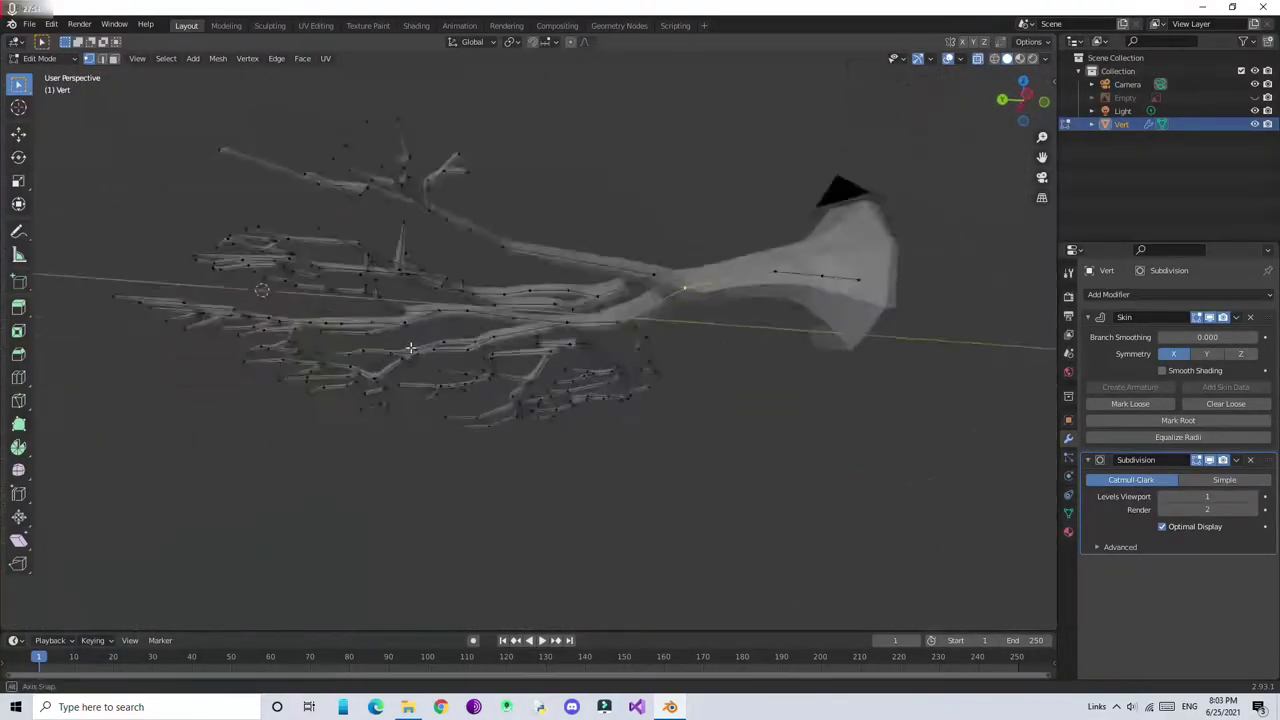
key(KP_7)
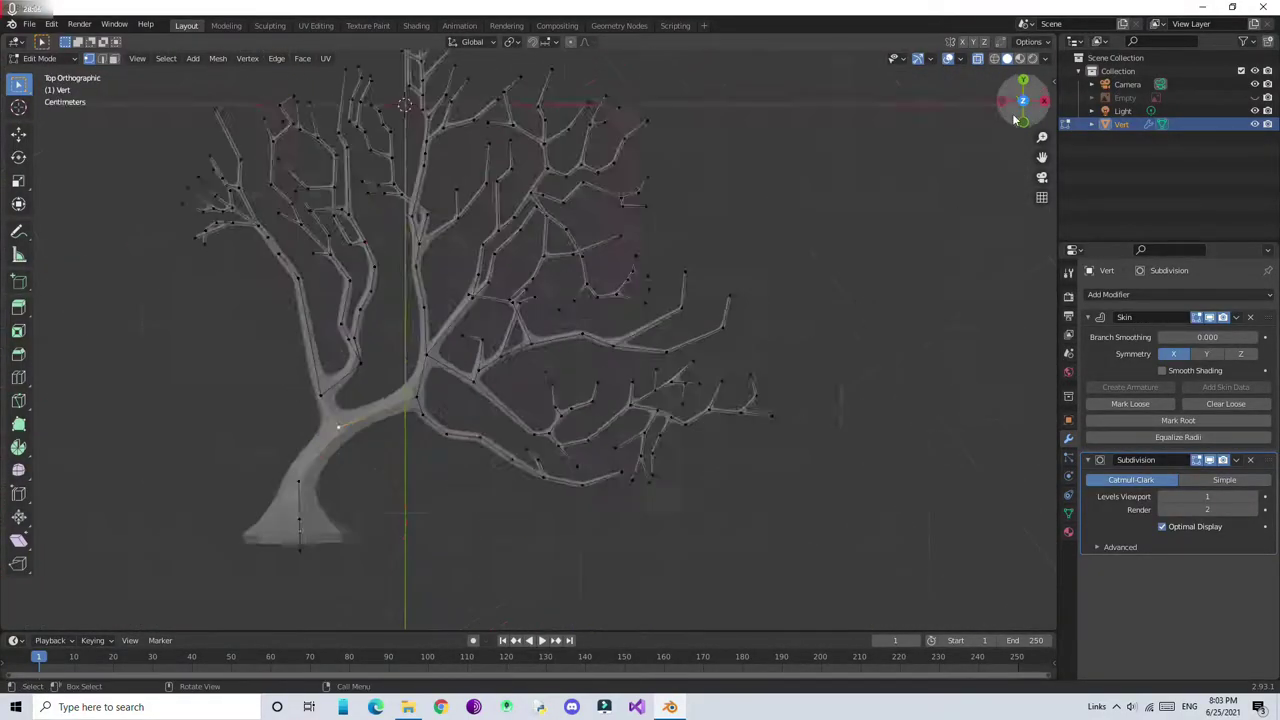
Centre the tree at location 0 and stand it upright with a 90° X rotation
key(Tab)
click(1068, 420)
key(BackSpace)
double_click(1200, 334)
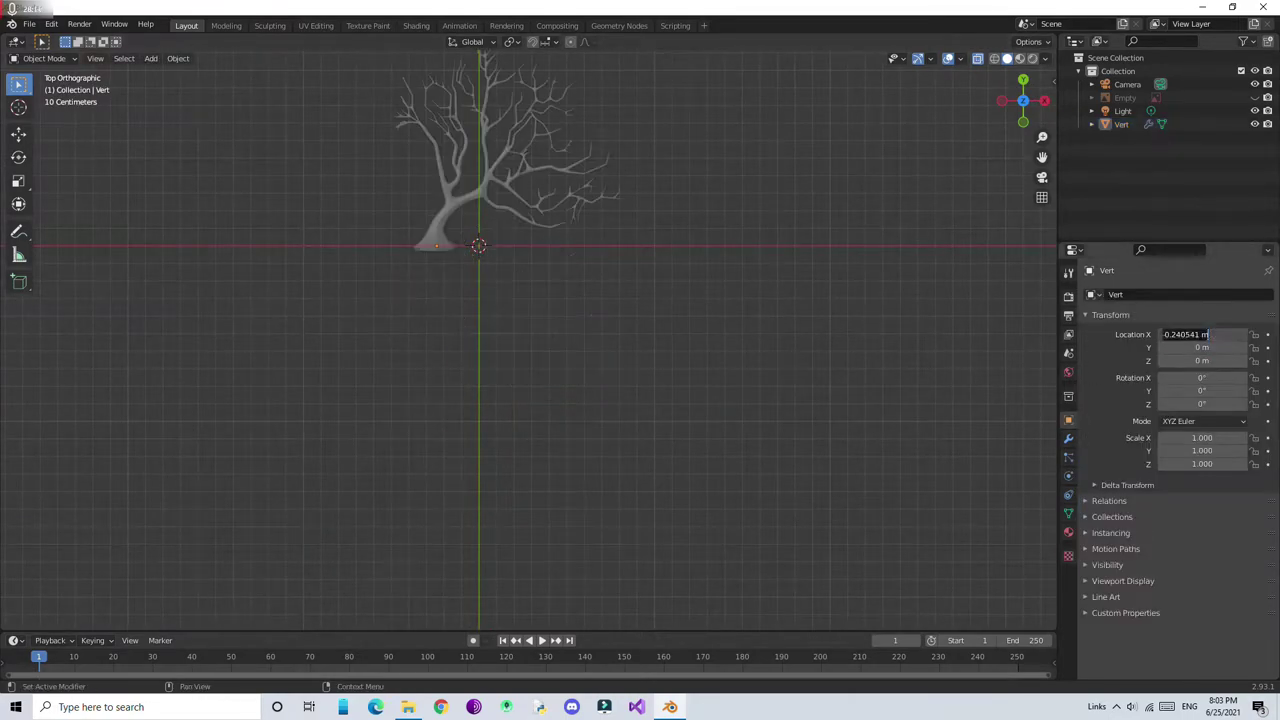
text(0)
key(Return)
middle_drag(760, 300, 810, 288)
middle_drag(717, 224, 740, 210)
double_click(1196, 390)
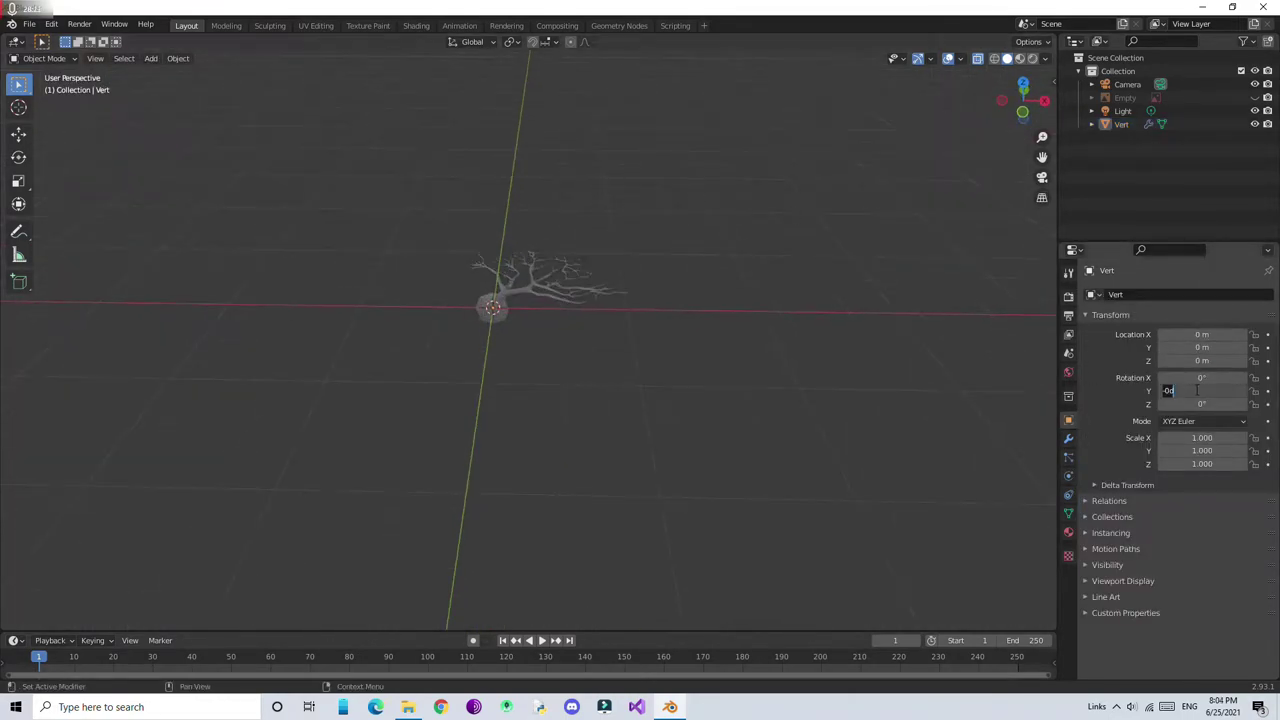
text(90)
key(Return)
middle_drag(580, 300, 626, 306)
Add a ground plane scaled up about 19 times
click(151, 58)
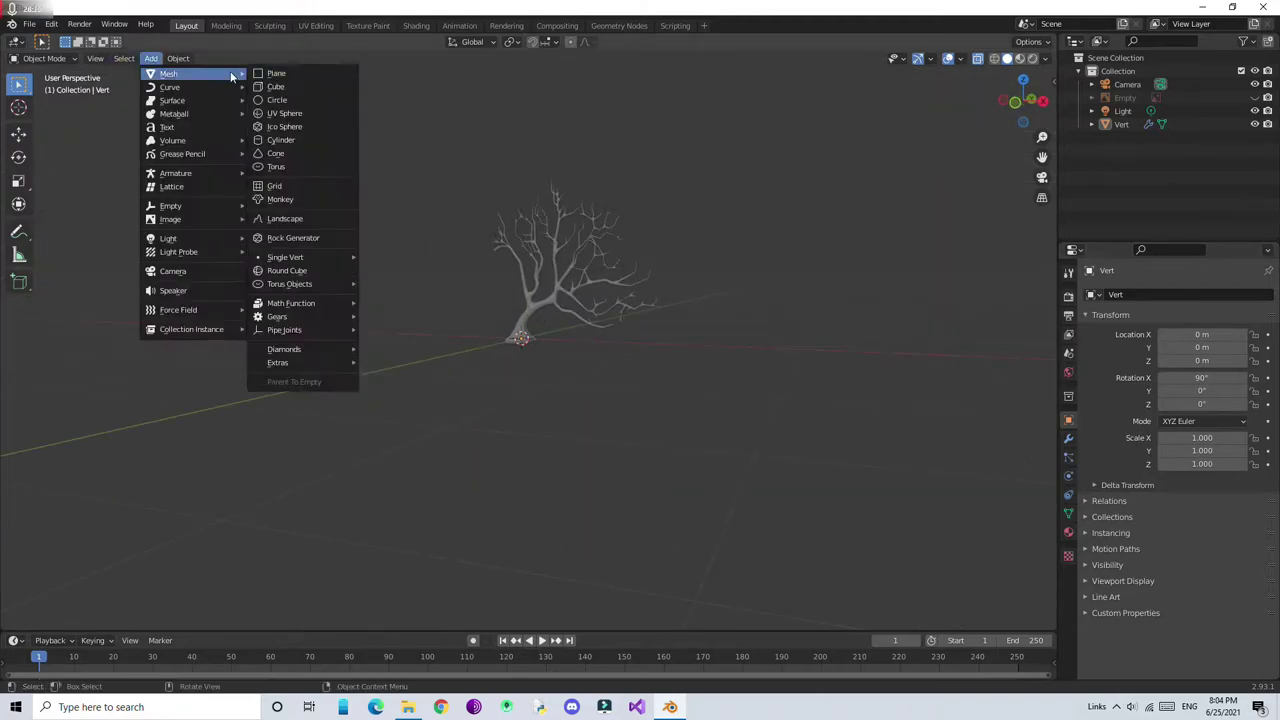
click(275, 74)
key(s)
click(378, 416)
Align the active camera to the view and raise it along Z
click(95, 58)
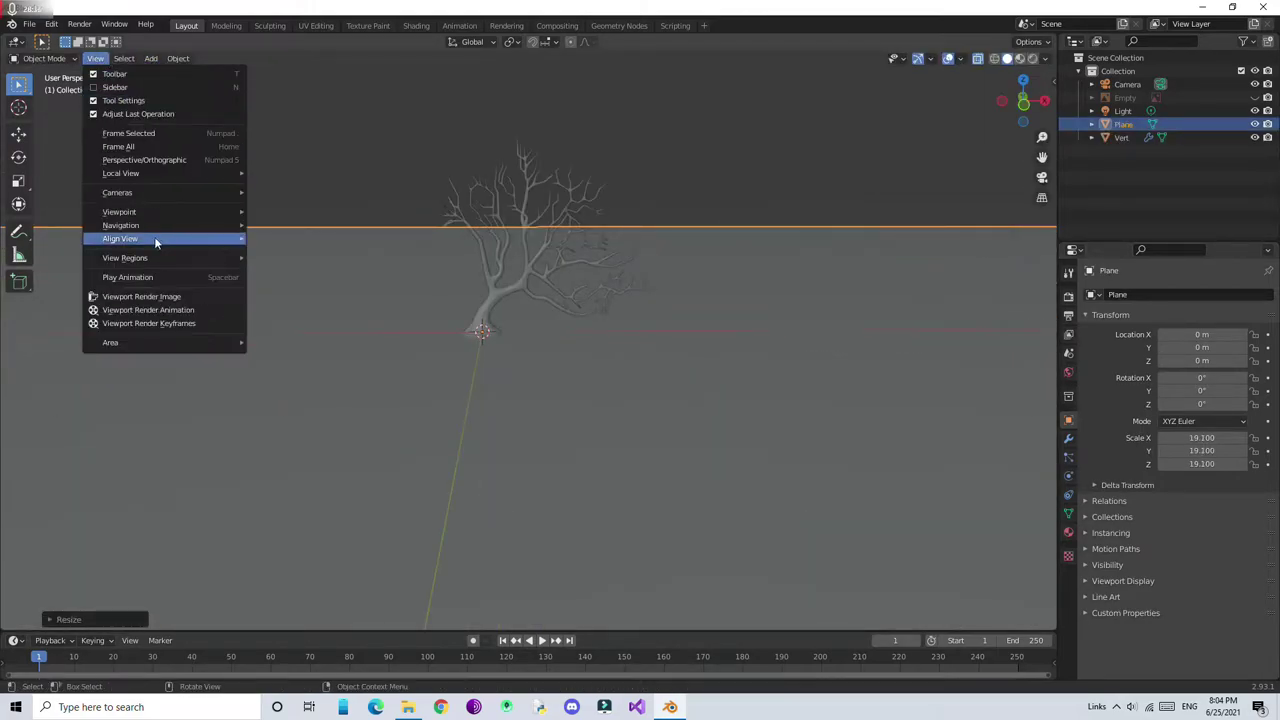
click(400, 258)
click(792, 380)
key(g)
key(z)
click(686, 240)
Re-align the camera to a new view, move it to frame the tree, then select the ground plane
mouse_move(686, 240)
middle_down()
mouse_move(331, 249)
mouse_move(886, 224)
middle_up()
drag(1041, 157, 1030, 150)
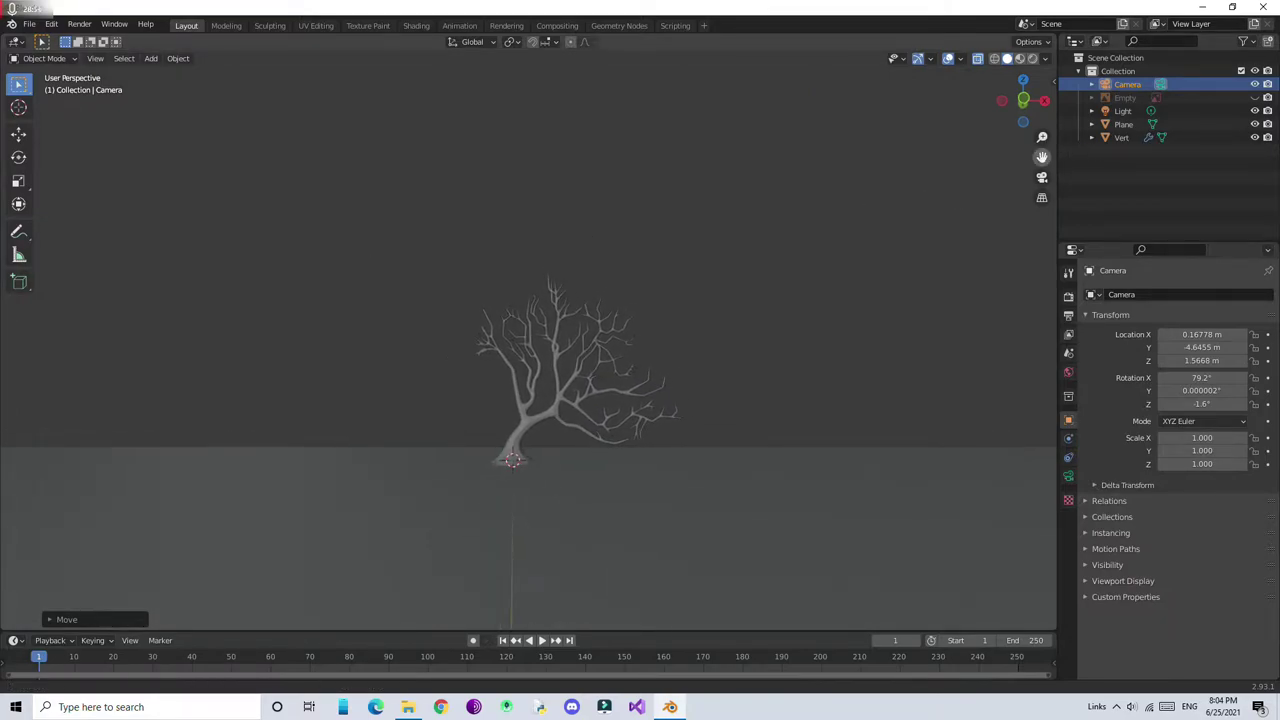
click(151, 58)
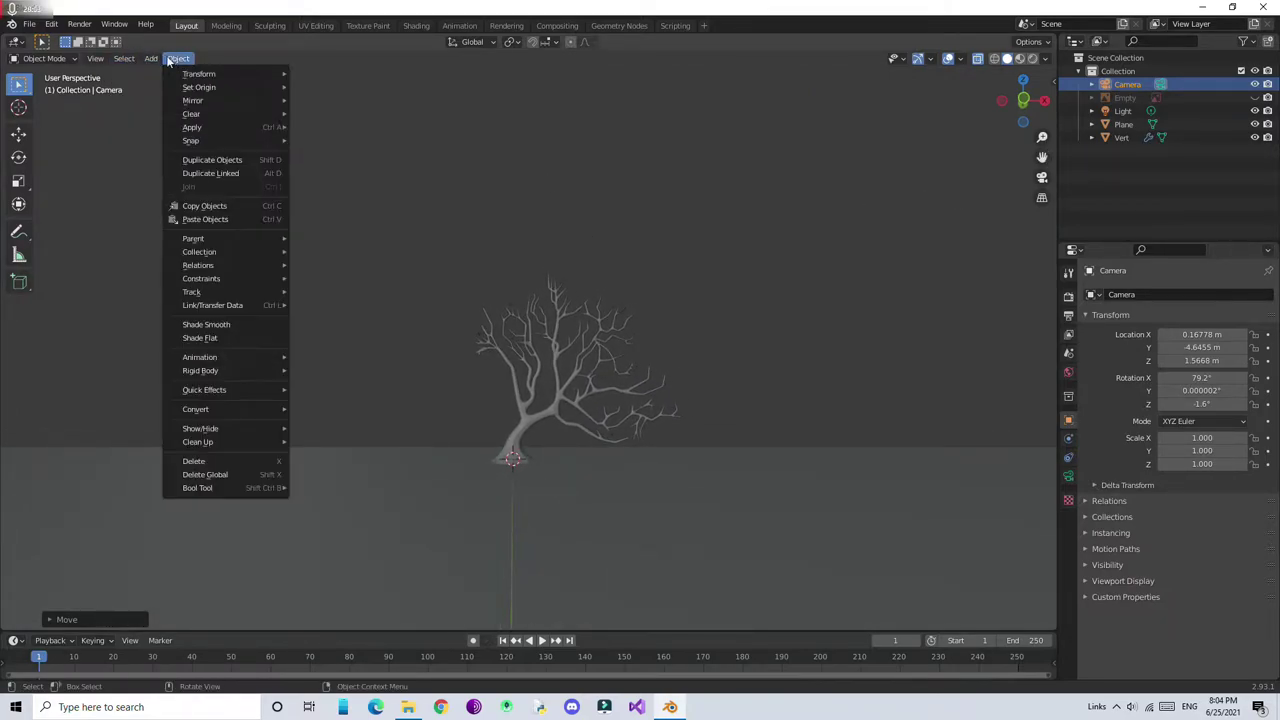
click(320, 262)
key(g)
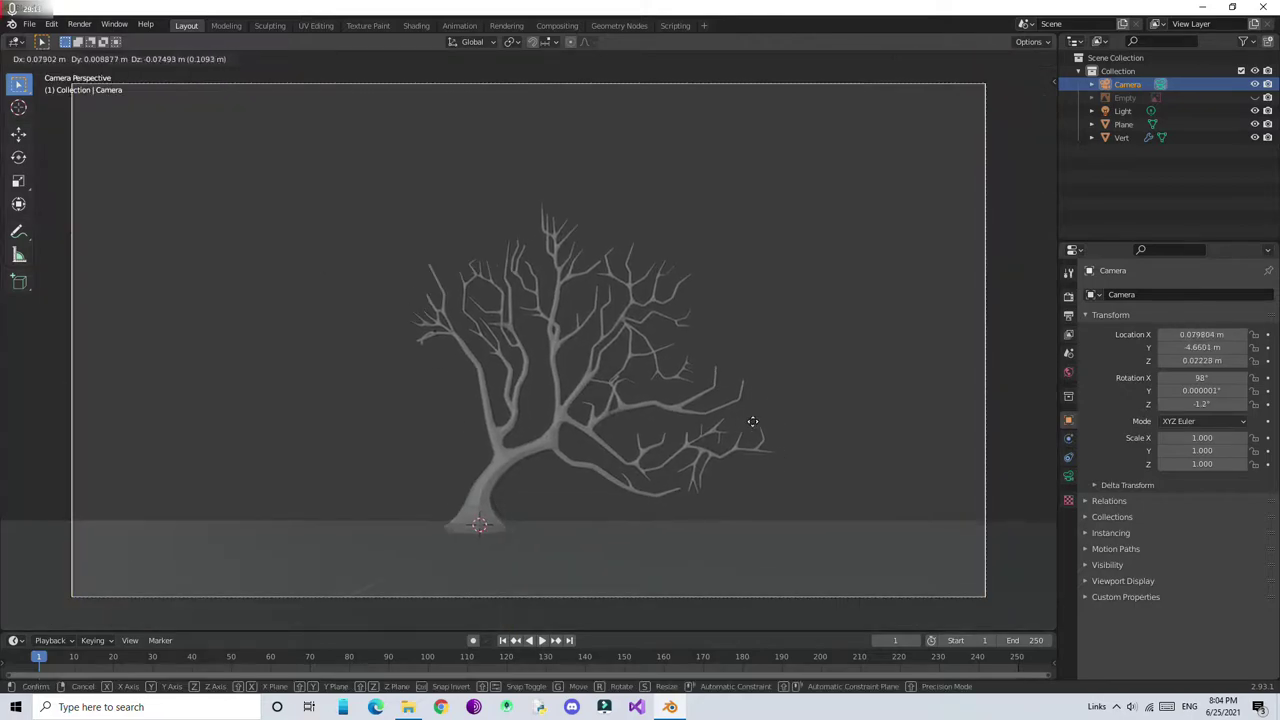
click(837, 366)
middle_drag(837, 366, 808, 310)
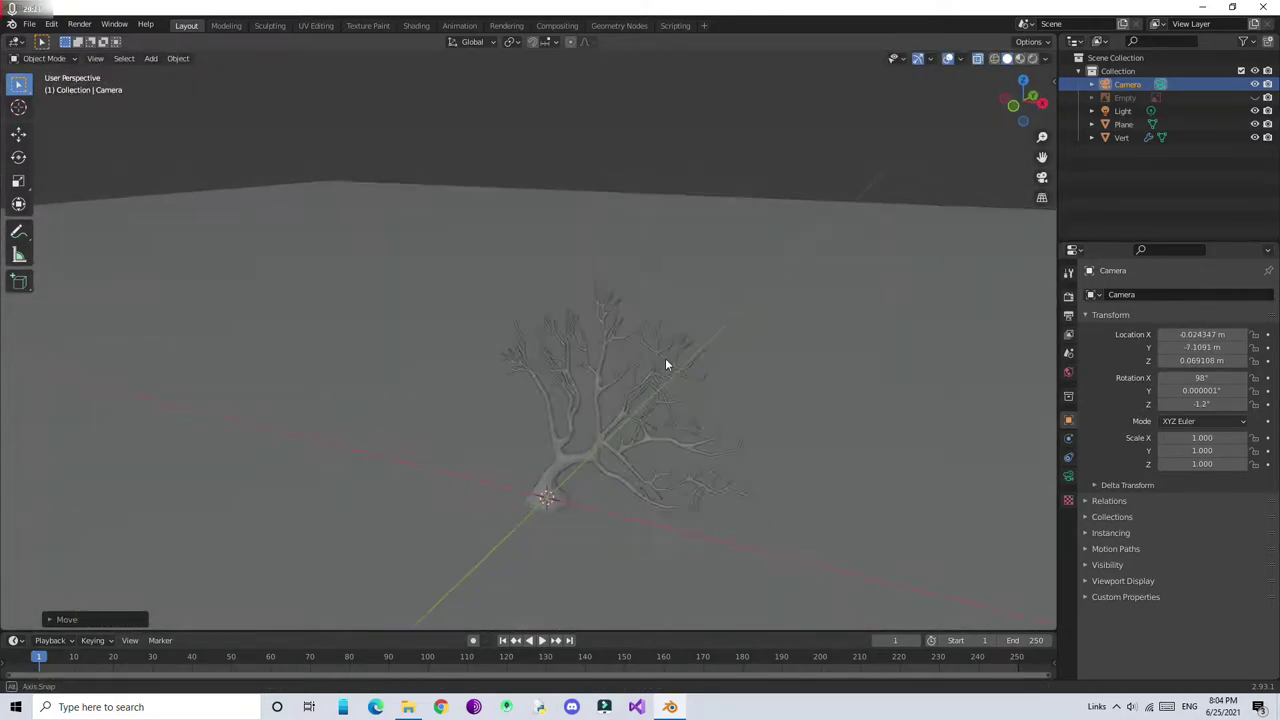
click(665, 358)
middle_drag(664, 633, 712, 418)
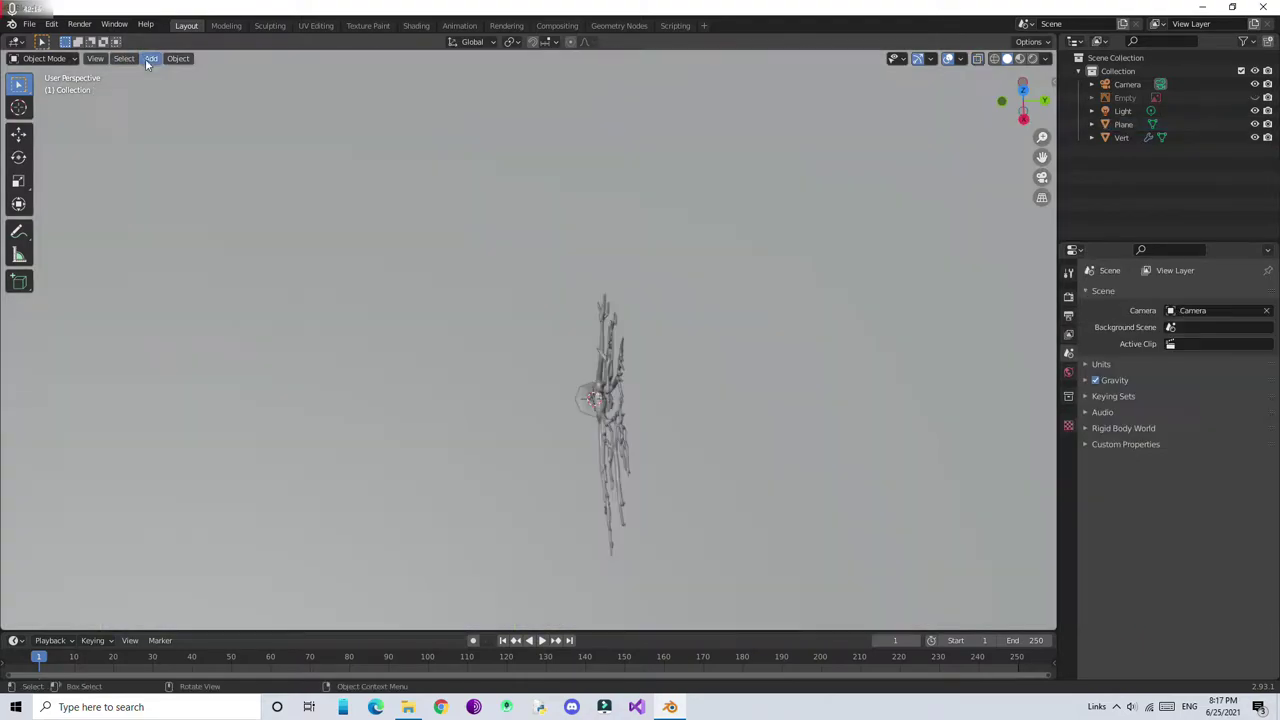
Add a landscape mesh and apply the 'default large' preset
click(150, 58)
click(285, 216)
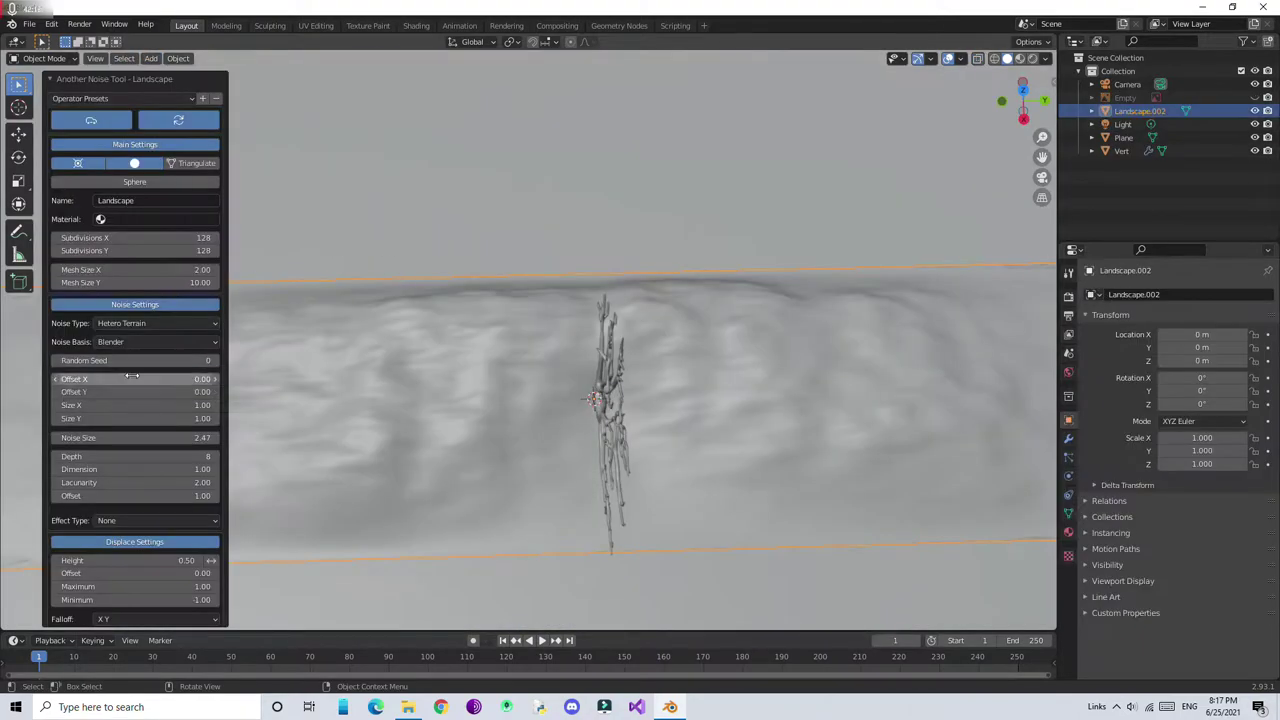
drag(129, 452, 129, 452)
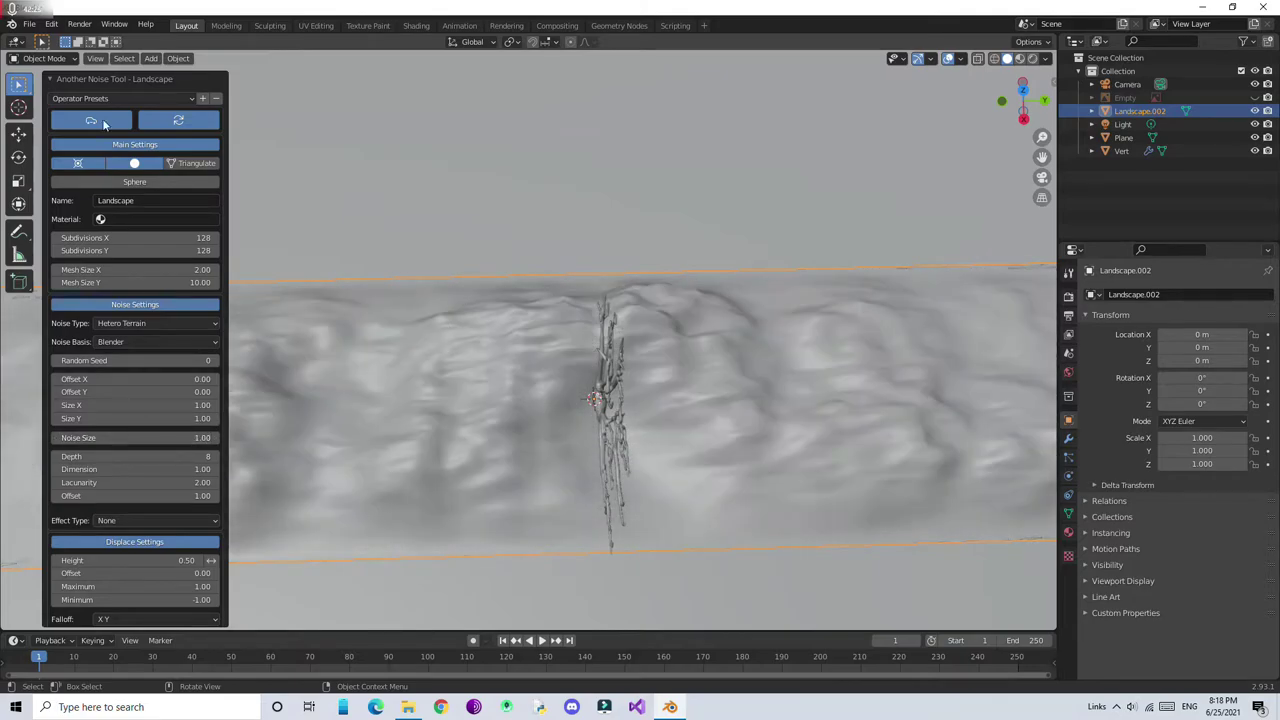
click(120, 98)
click(103, 254)
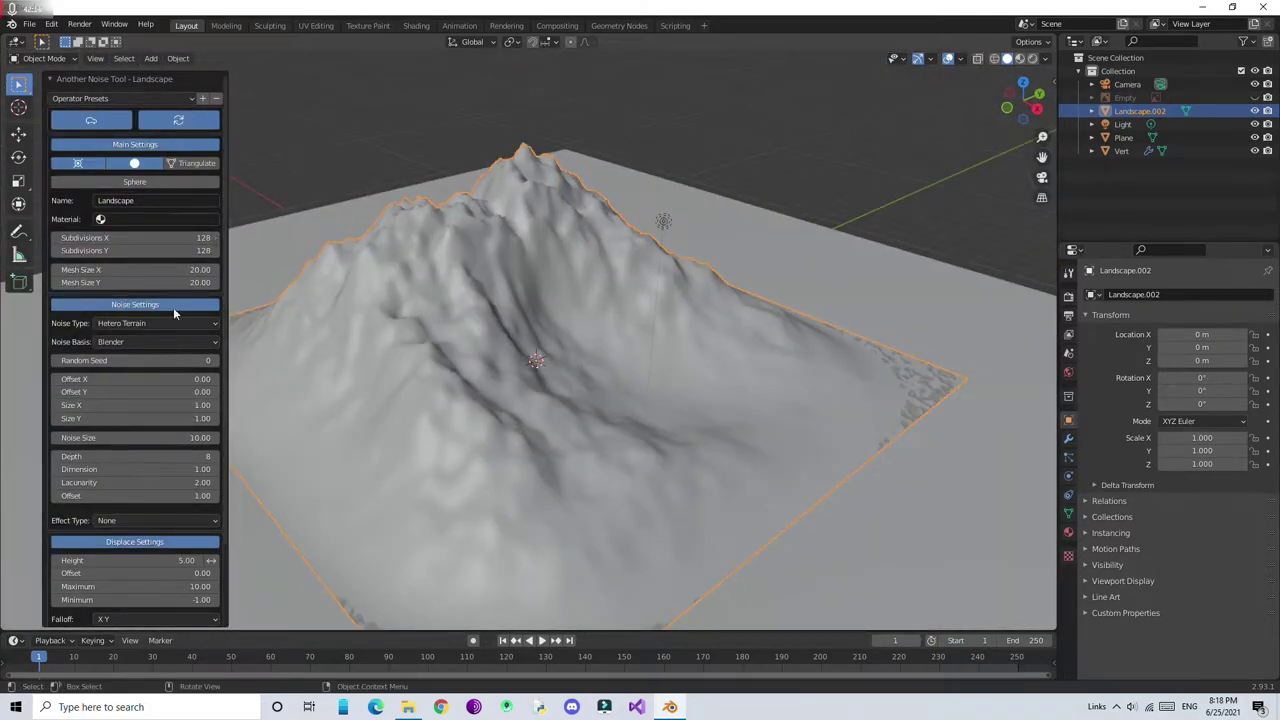
Set noise size 2.92, dimension 1.60, height 6.26 and random seed 1
drag(135, 437, 110, 437)
scroll(130, 420, down, 3)
drag(135, 377, 160, 377)
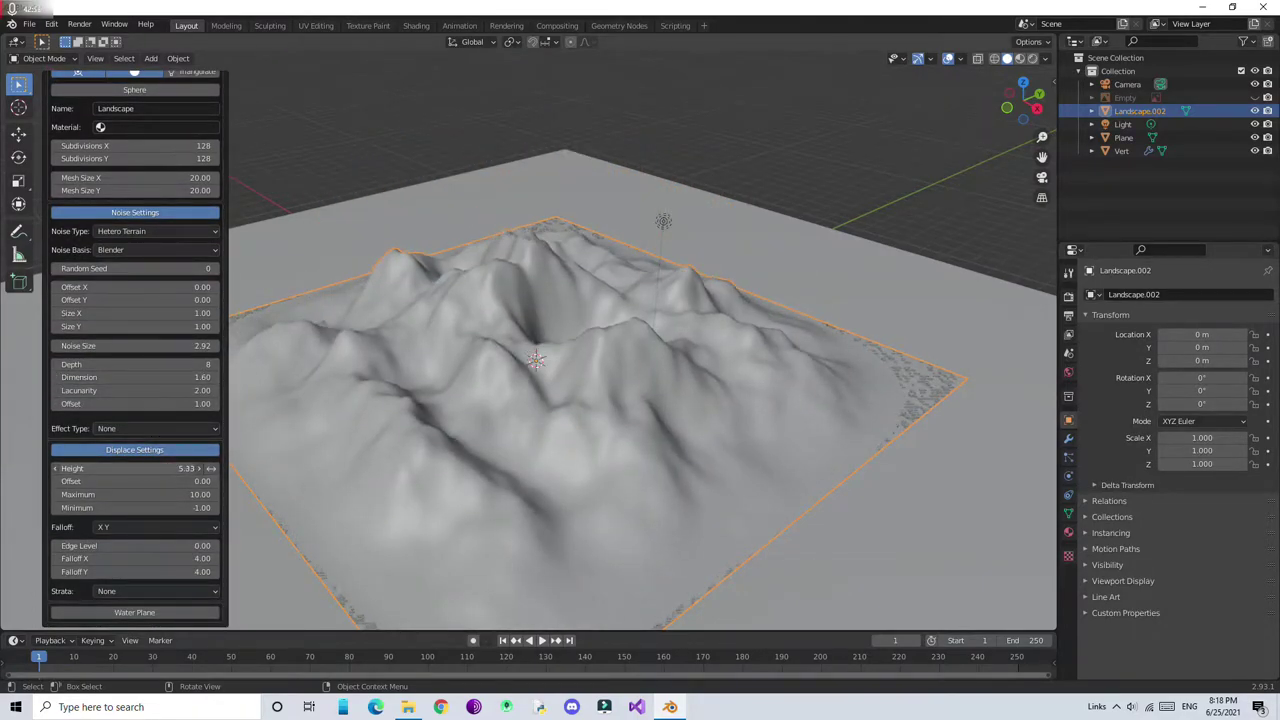
mouse_move(211, 468)
mouse_down()
mouse_move(226, 468)
mouse_move(198, 468)
mouse_up()
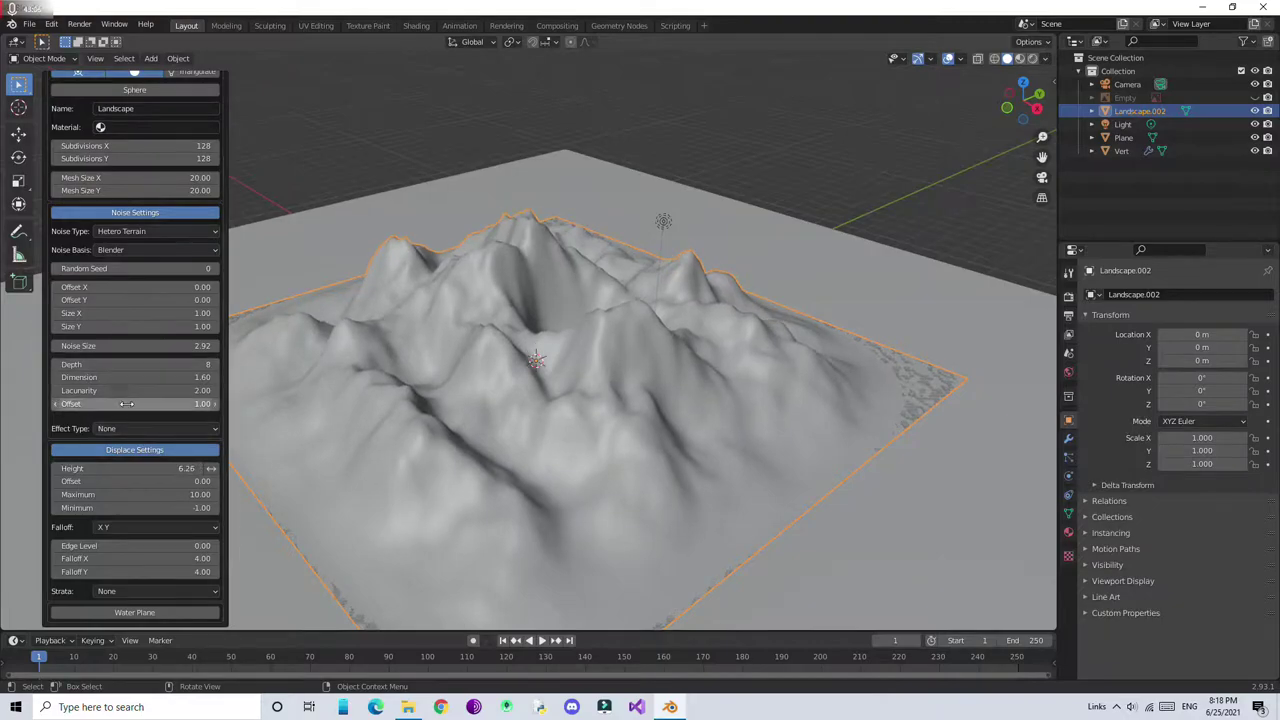
click(213, 268)
mouse_move(491, 343)
middle_down()
mouse_move(486, 301)
mouse_move(520, 310)
mouse_move(529, 285)
middle_up()
scroll(551, 316, up, 2)
In Edit Mode, delete the right half of the landscape's vertices and select the leftover top-edge vertices
key(alt+a)
key(Tab)
click(1024, 101)
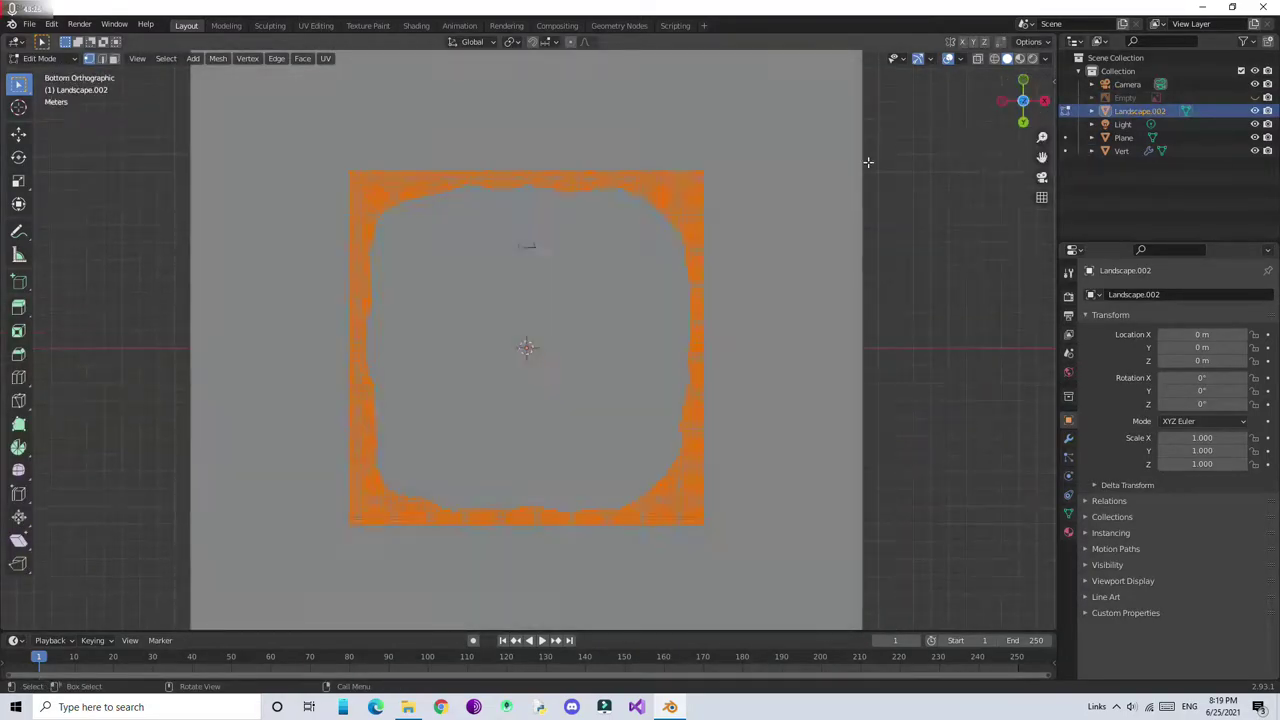
middle_drag(868, 162, 780, 456)
drag(766, 531, 486, 143)
right_click(466, 369)
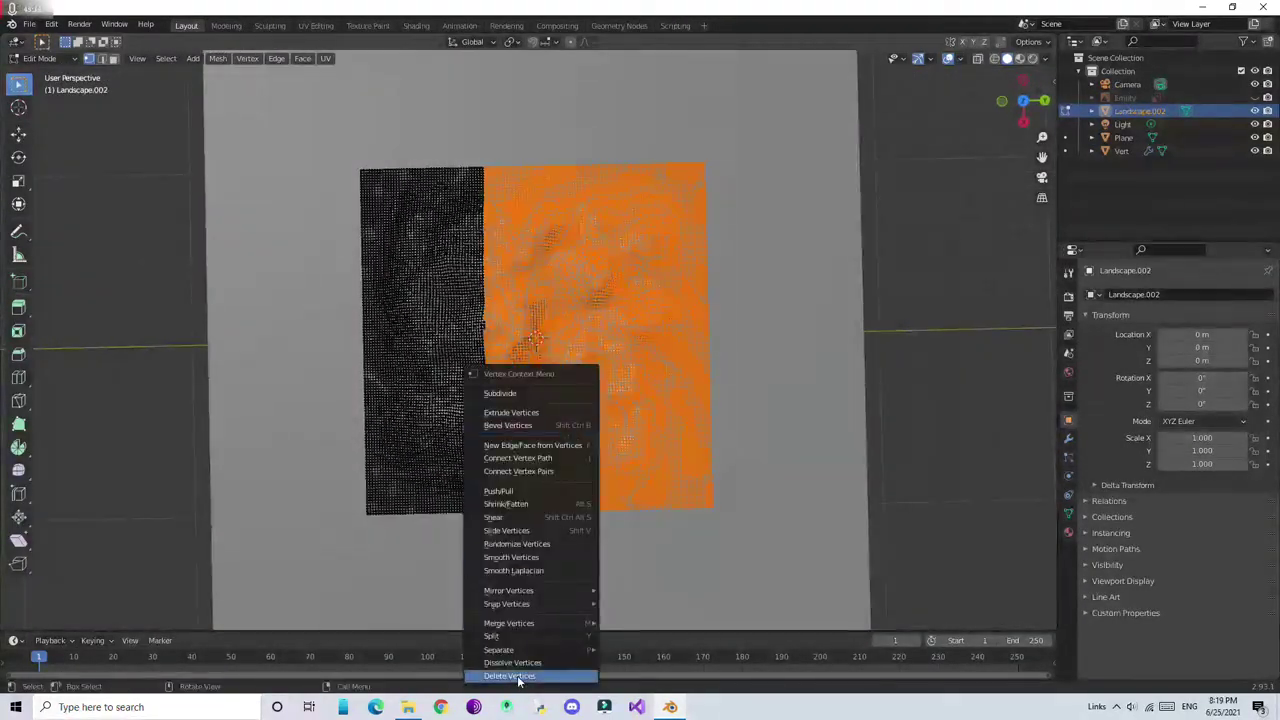
click(518, 677)
middle_drag(588, 237, 915, 104)
drag(210, 384, 793, 423)
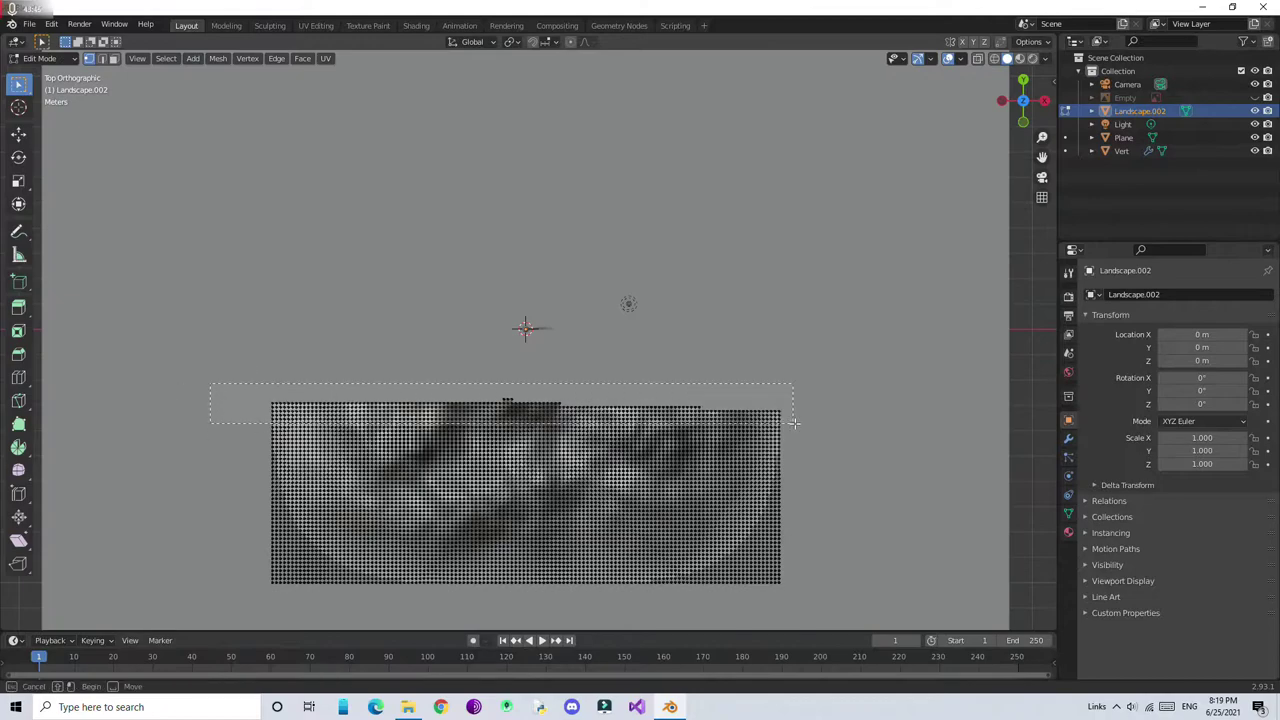
Move the trimmed landscape behind the tree and lower it, checking the framing through the camera
key(Tab)
middle_drag(718, 413, 557, 279)
key(g)
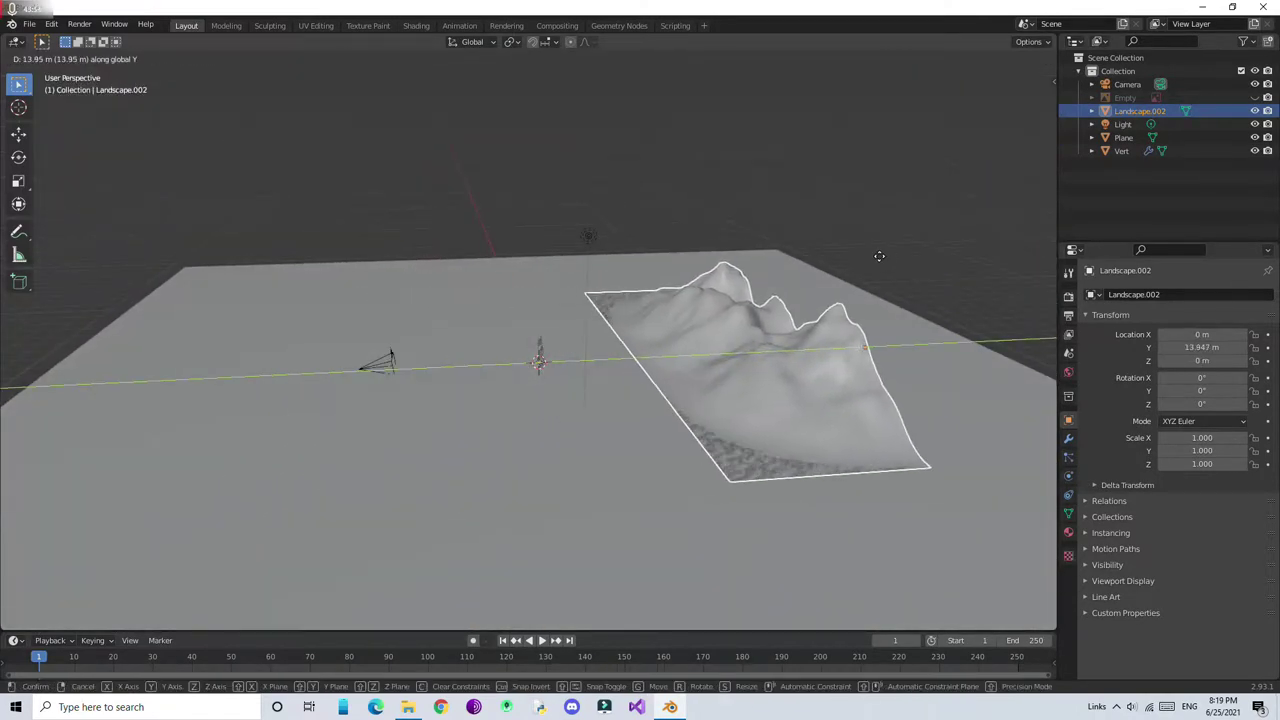
click(877, 260)
click(95, 58)
click(262, 215)
key(g)
key(z)
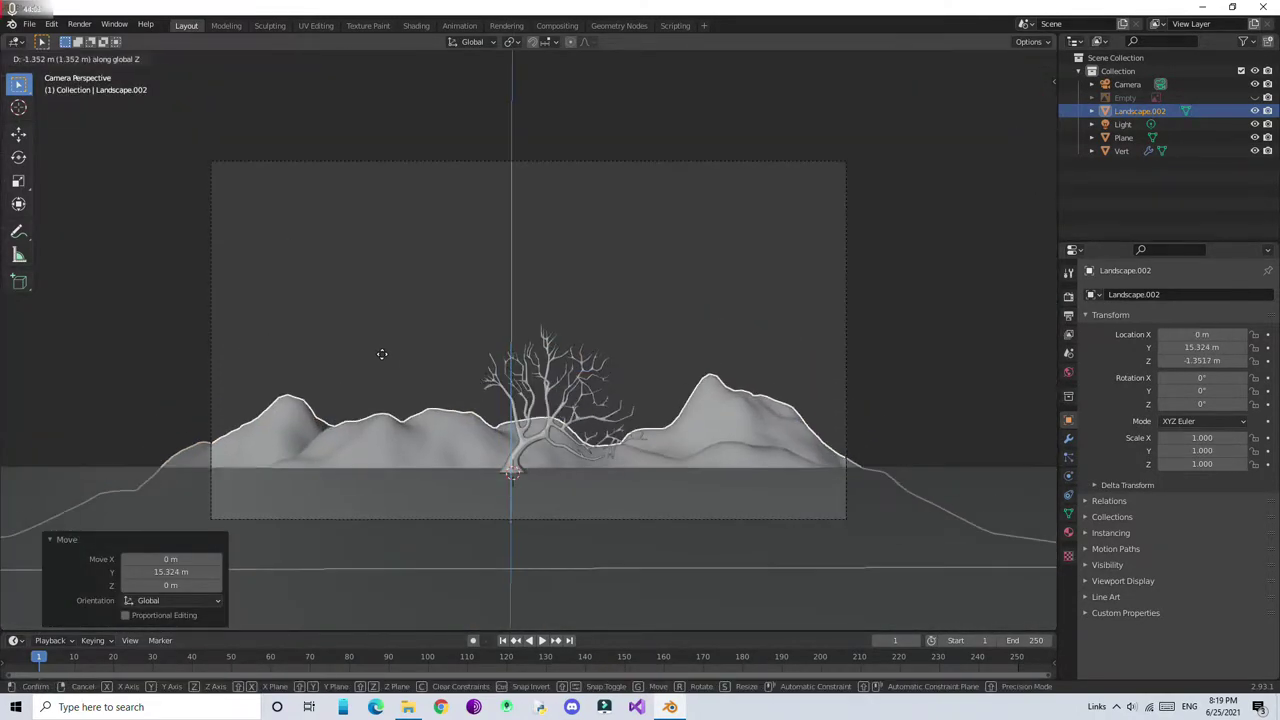
click(818, 313)
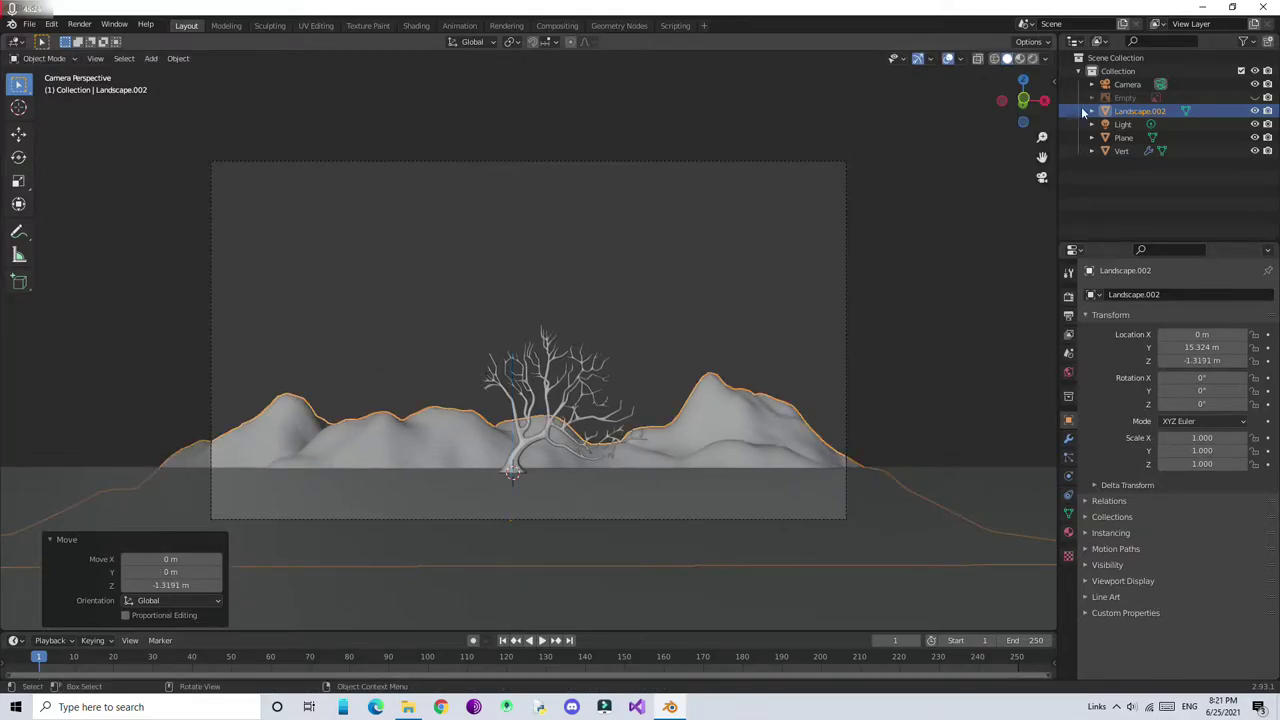
Nudge the camera slightly, then pull it back along Y
click(1127, 84)
key(g)
key(z)
click(921, 215)
key(g)
key(y)
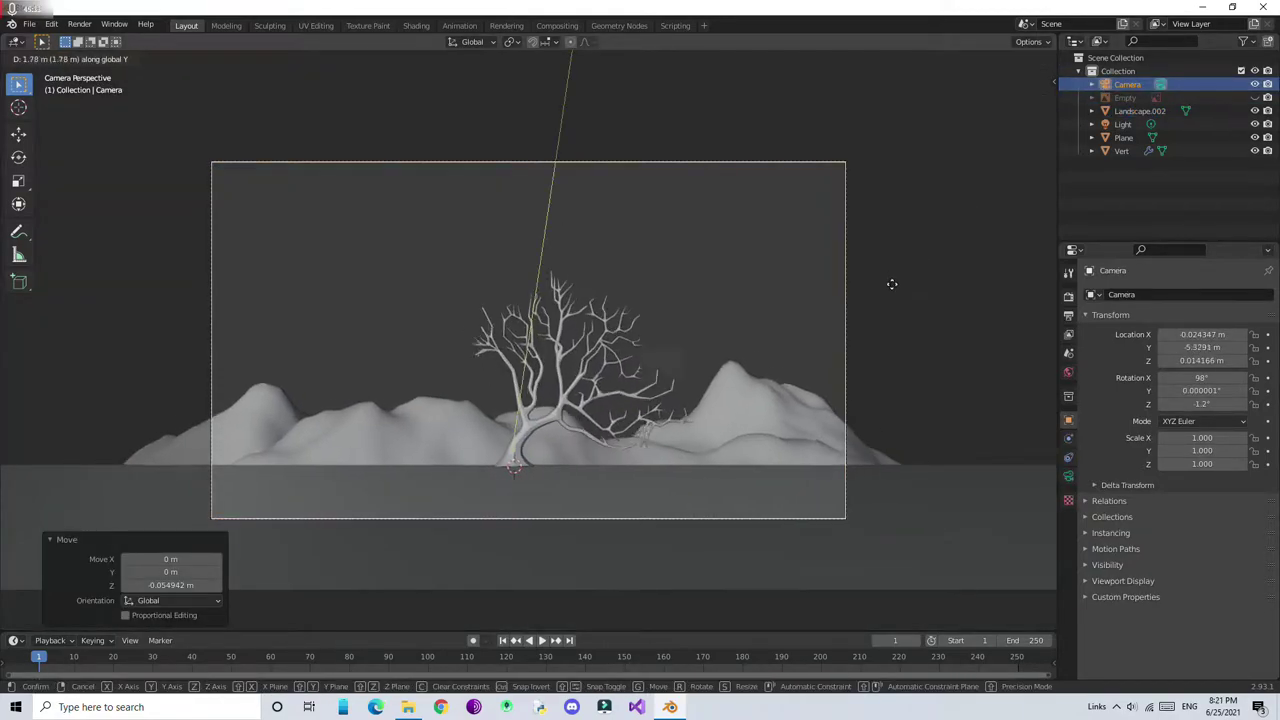
click(950, 245)
Orbit around the scene and browse the Add menu
mouse_move(957, 229)
middle_down()
mouse_move(871, 254)
mouse_move(117, 85)
middle_up()
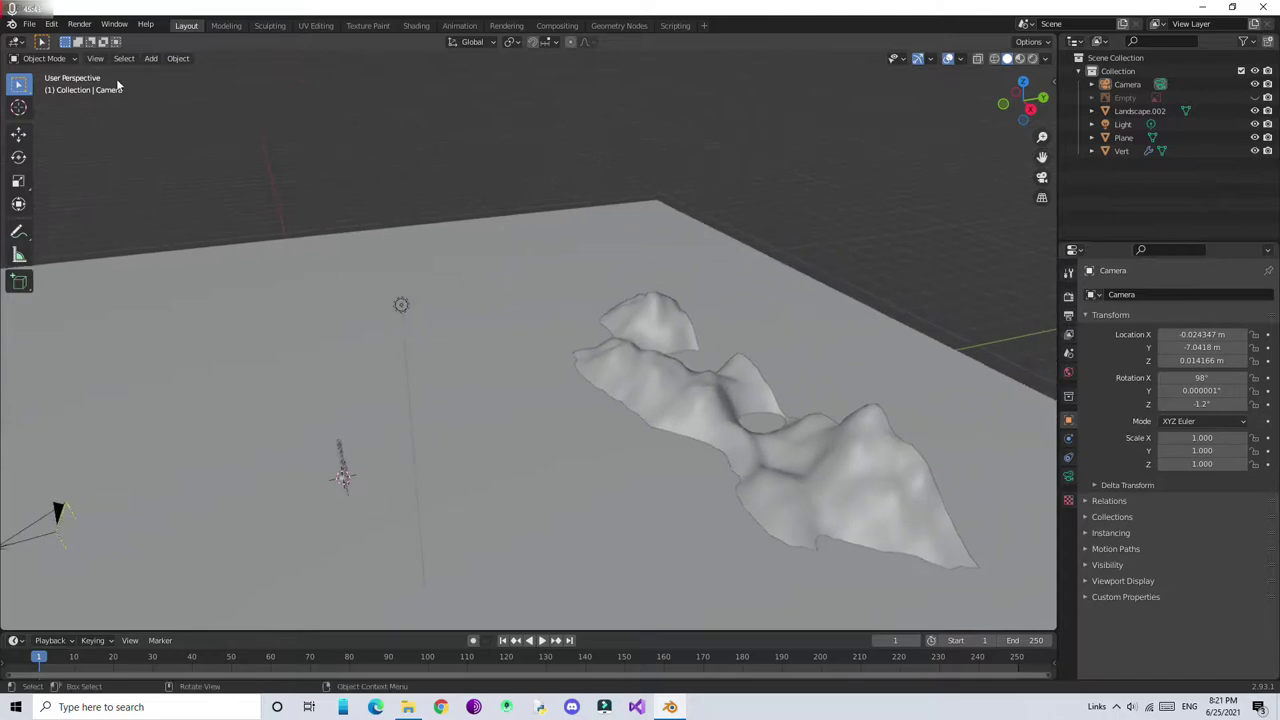
key(shift+a)
click(265, 70)
middle_drag(1019, 60, 517, 224)
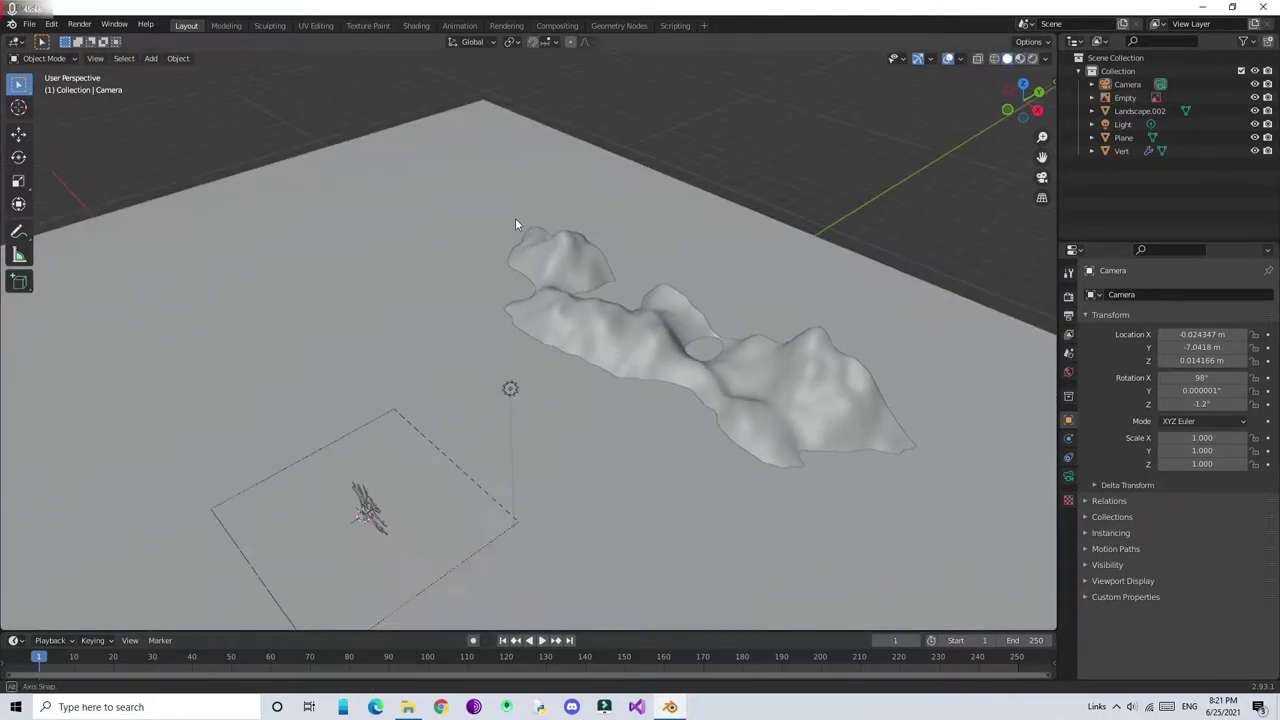
click(682, 321)
middle_drag(682, 321, 573, 377)
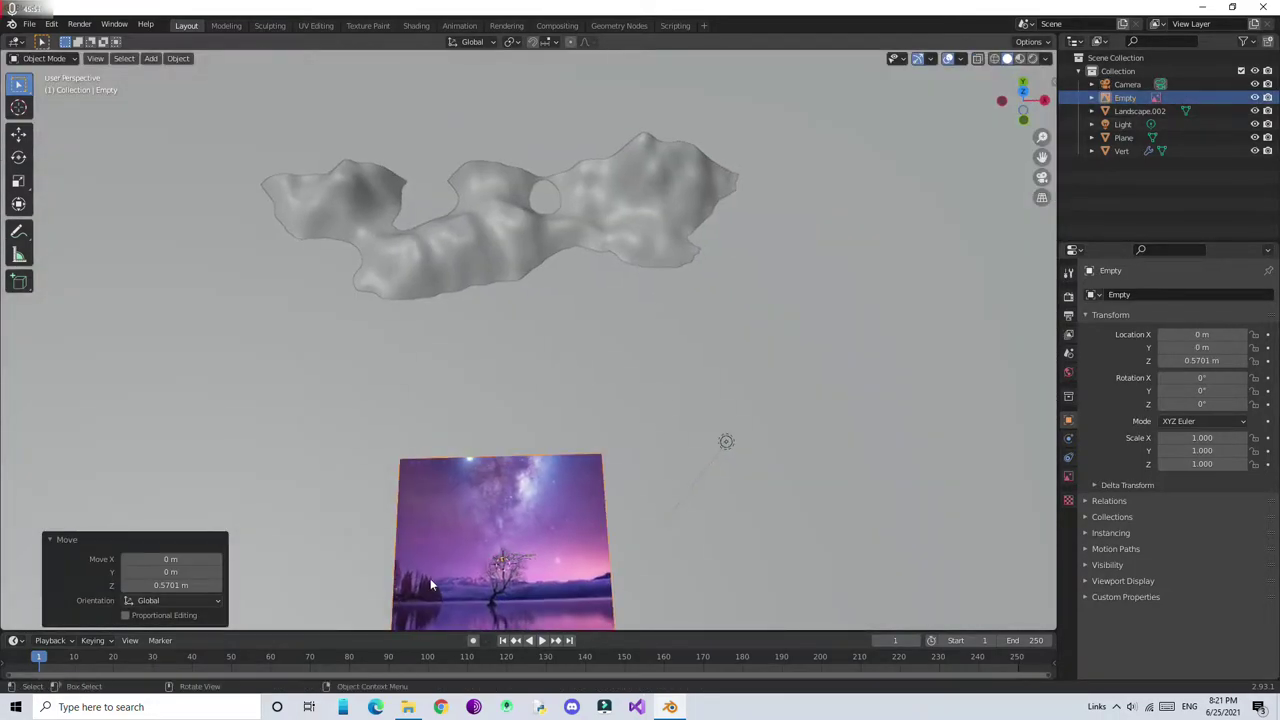
Add a new landscape mesh using the lakes 1 preset
click(150, 58)
click(300, 222)
click(120, 98)
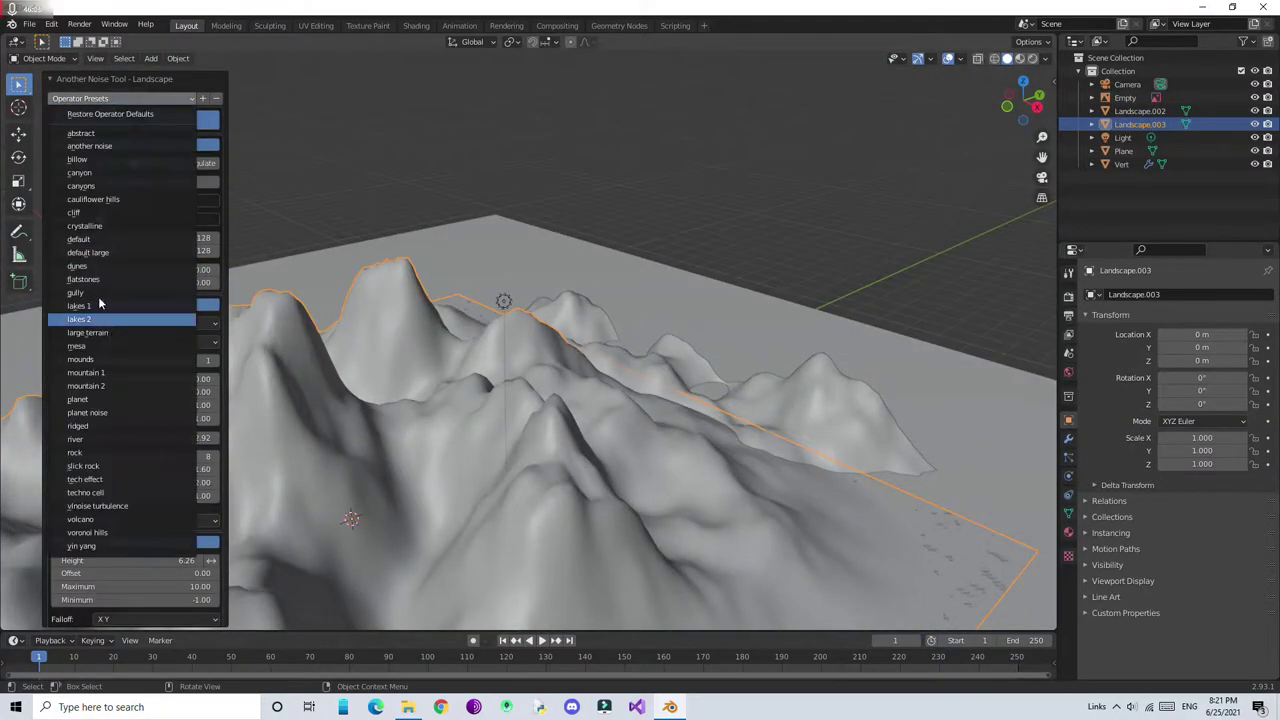
click(99, 305)
mouse_move(300, 310)
middle_down()
mouse_move(440, 312)
mouse_move(466, 334)
middle_up()
Raise the new landscape, enlarge it and push it back along Y
key(g)
key(z)
click(378, 427)
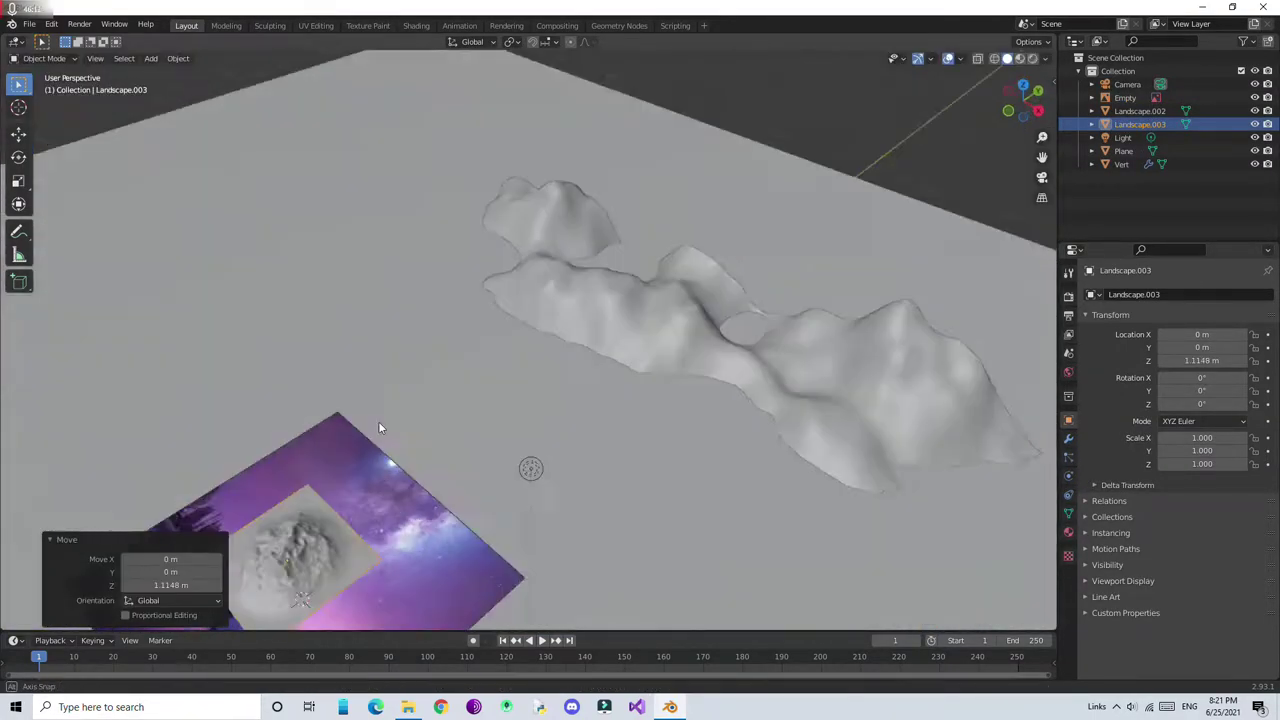
mouse_move(378, 427)
middle_down()
mouse_move(424, 351)
mouse_move(634, 500)
middle_up()
key(s)
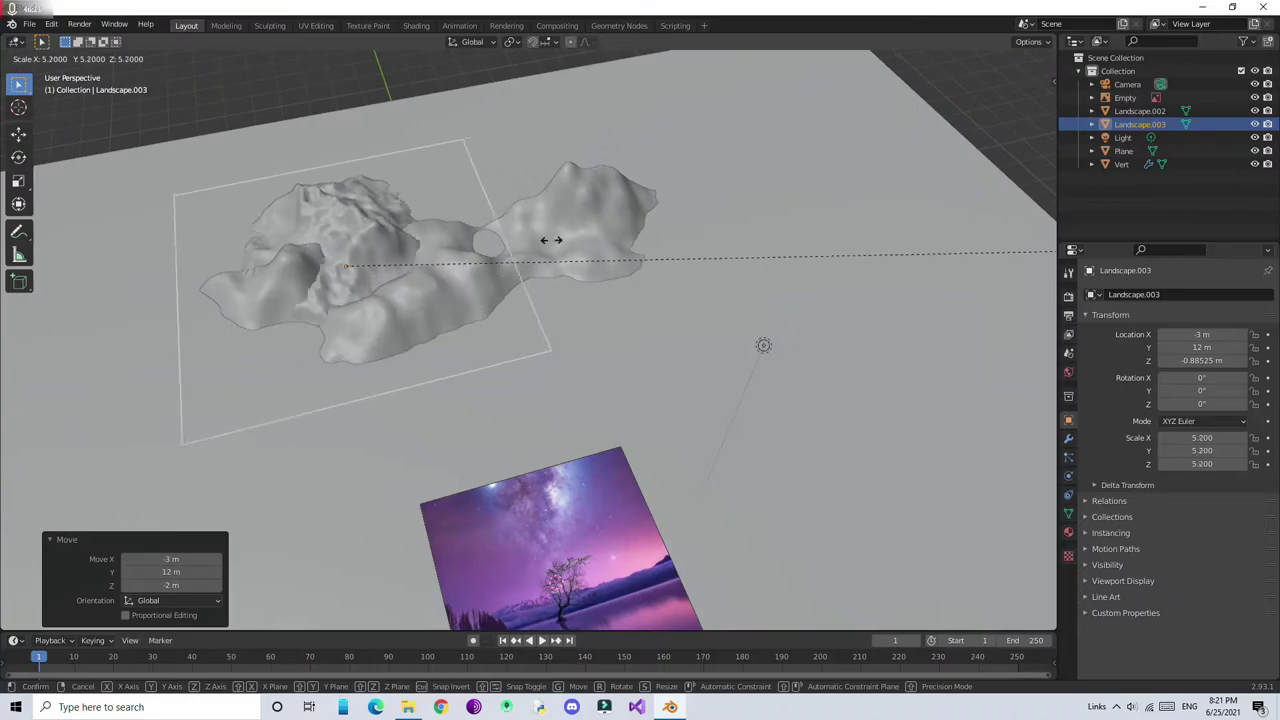
click(551, 240)
mouse_move(551, 240)
middle_down()
mouse_move(314, 108)
mouse_move(540, 158)
middle_up()
key(g)
key(y)
click(357, 117)
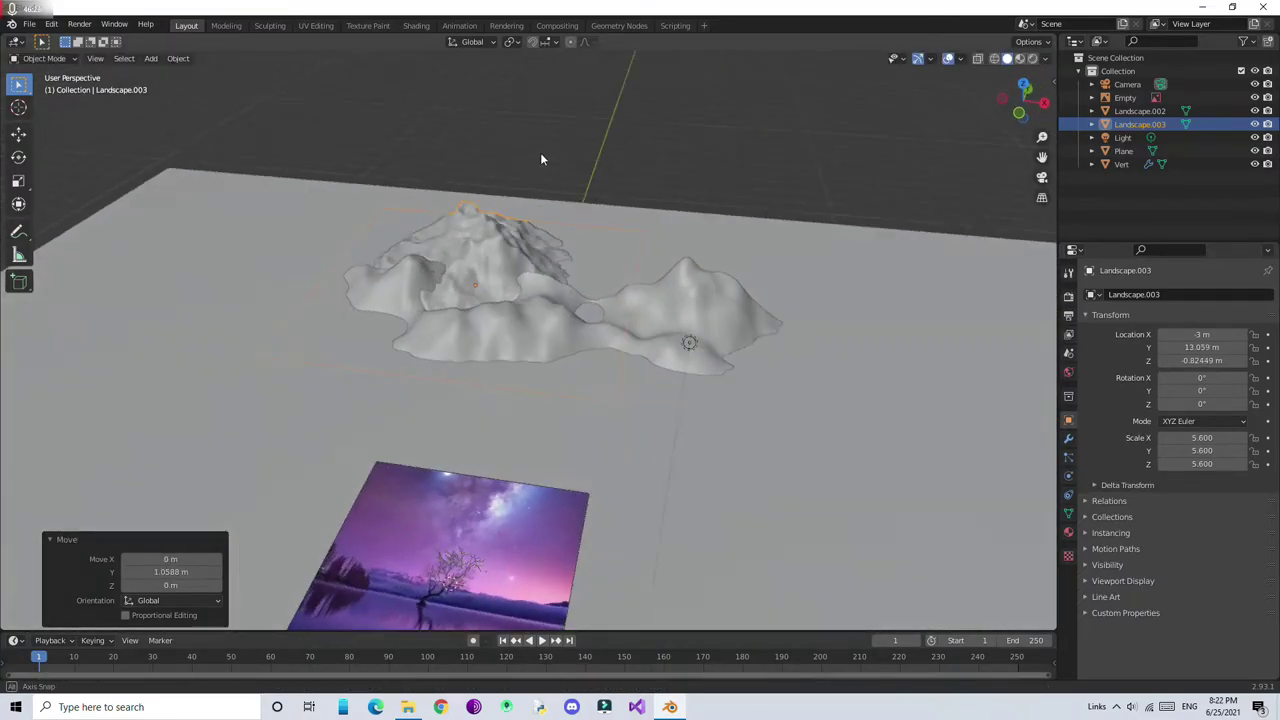
Rotate the landscape 70° about Z, then nudge it back, raise it and enlarge it in camera view
key(KP_7)
text(rz70)
key(Return)
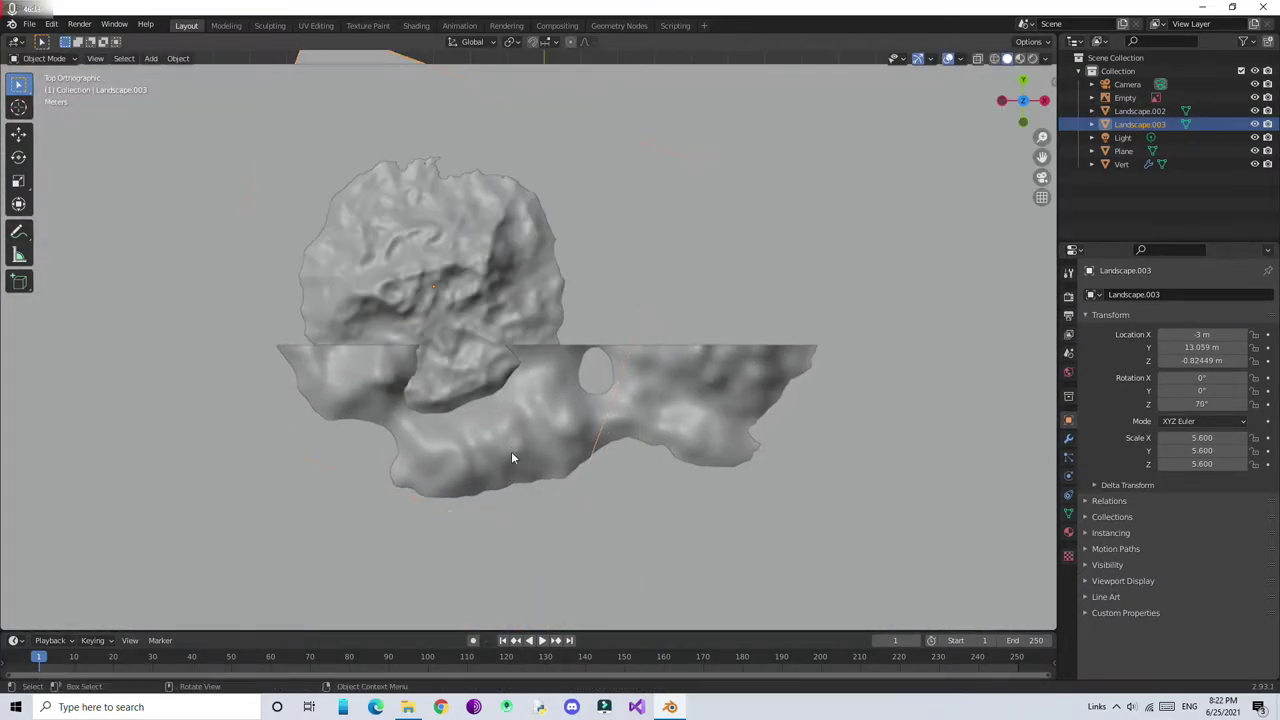
key(g)
key(y)
click(511, 457)
key(KP_0)
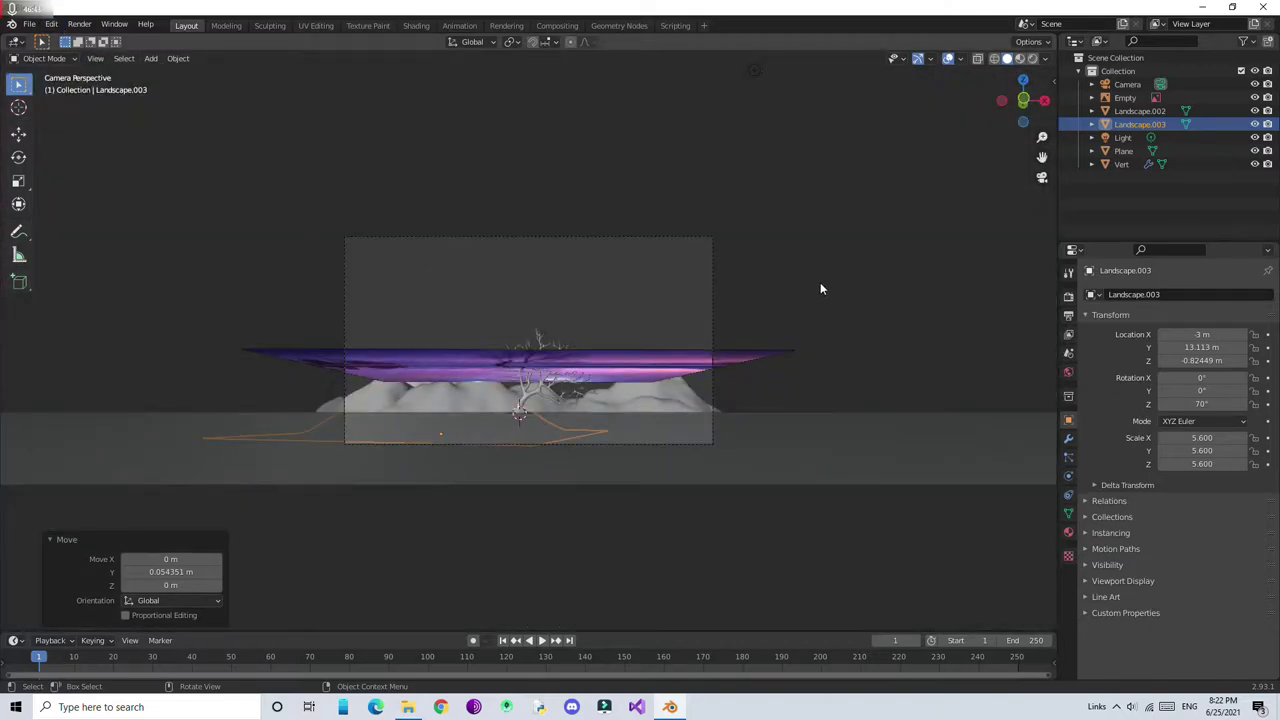
key(g)
key(z)
click(757, 232)
key(s)
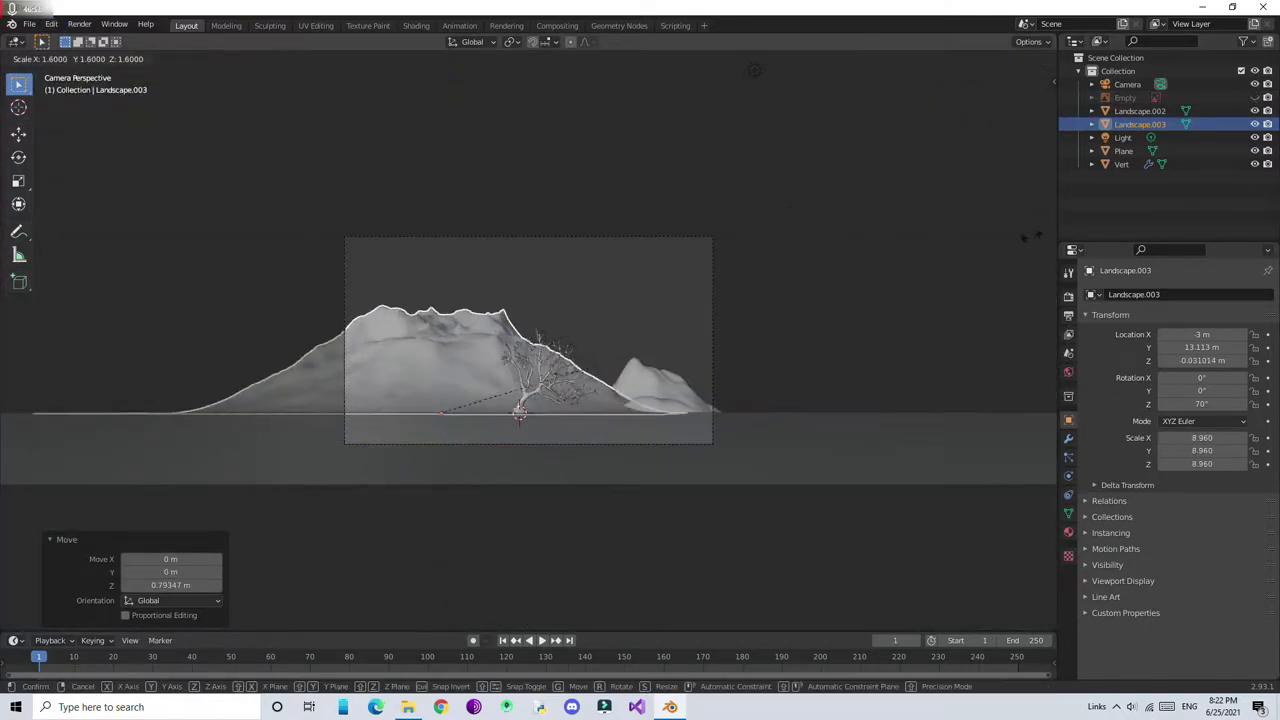
click(750, 359)
Turn the landscape to 50° and scale it to 9.856, checking through the camera
scroll(789, 347, down, 3)
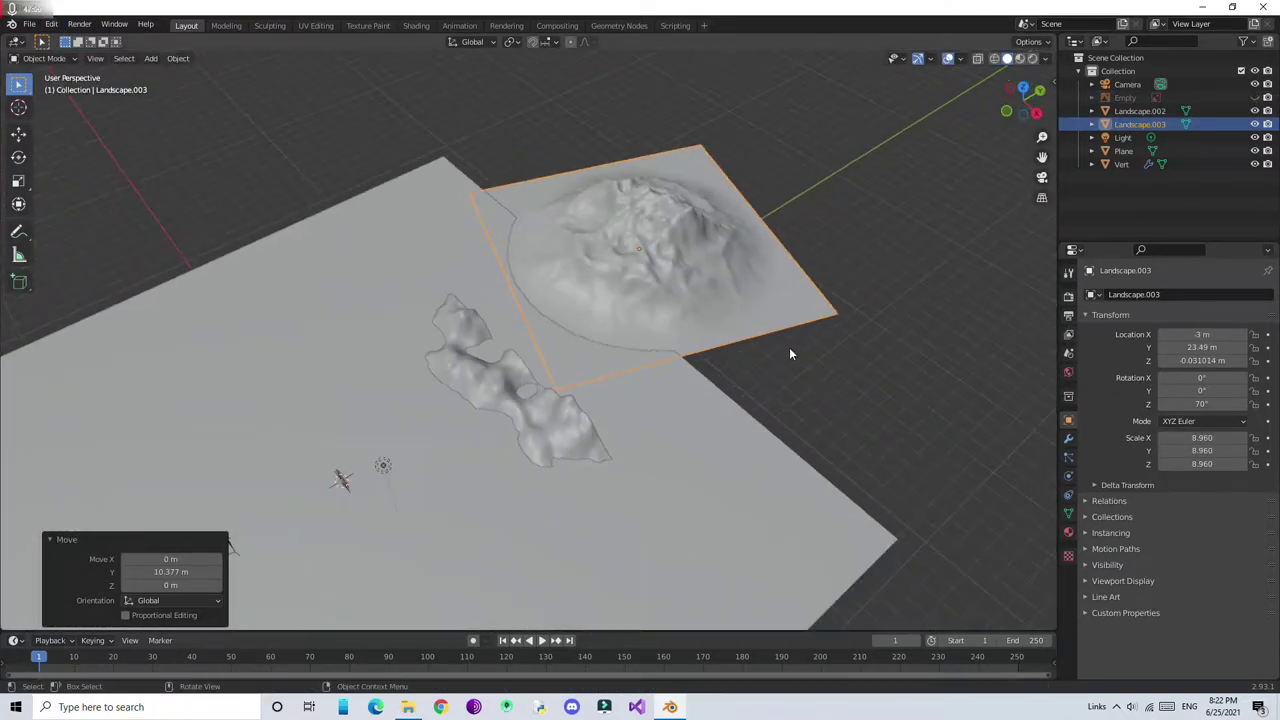
key(KP_7)
key(r)
click(808, 303)
click(95, 58)
click(318, 218)
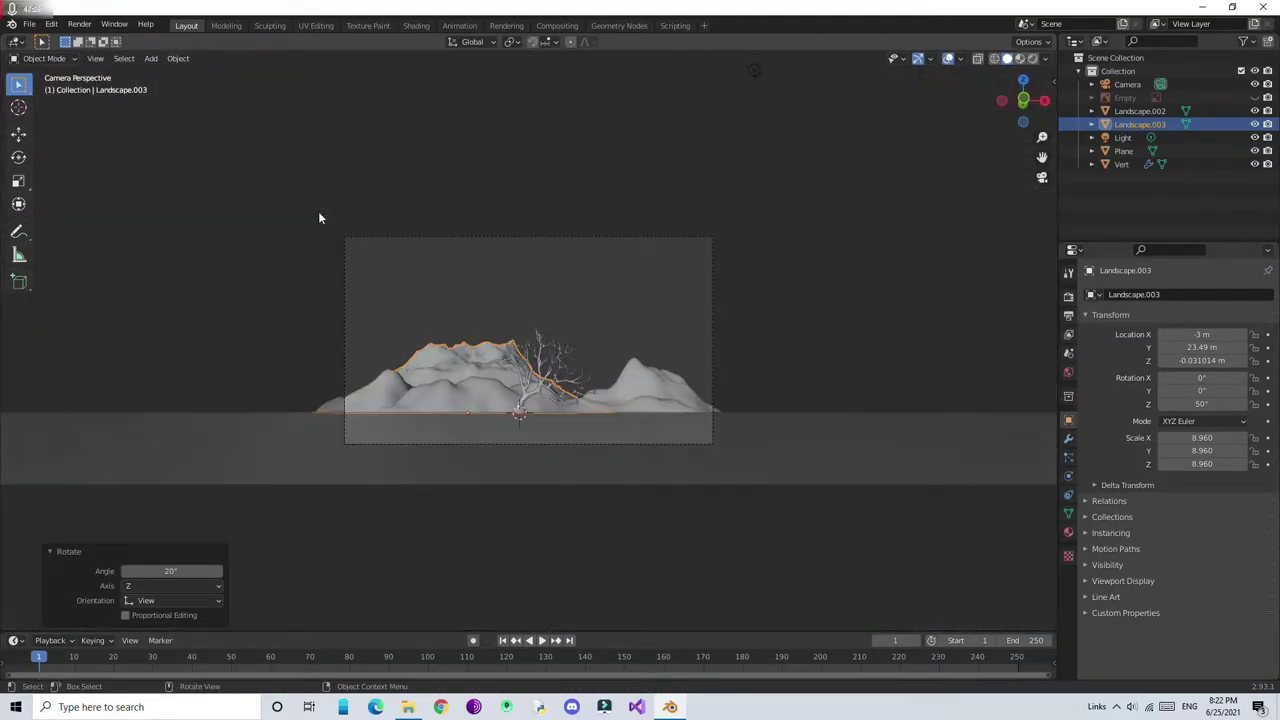
click(795, 302)
scroll(818, 274, up, 2)
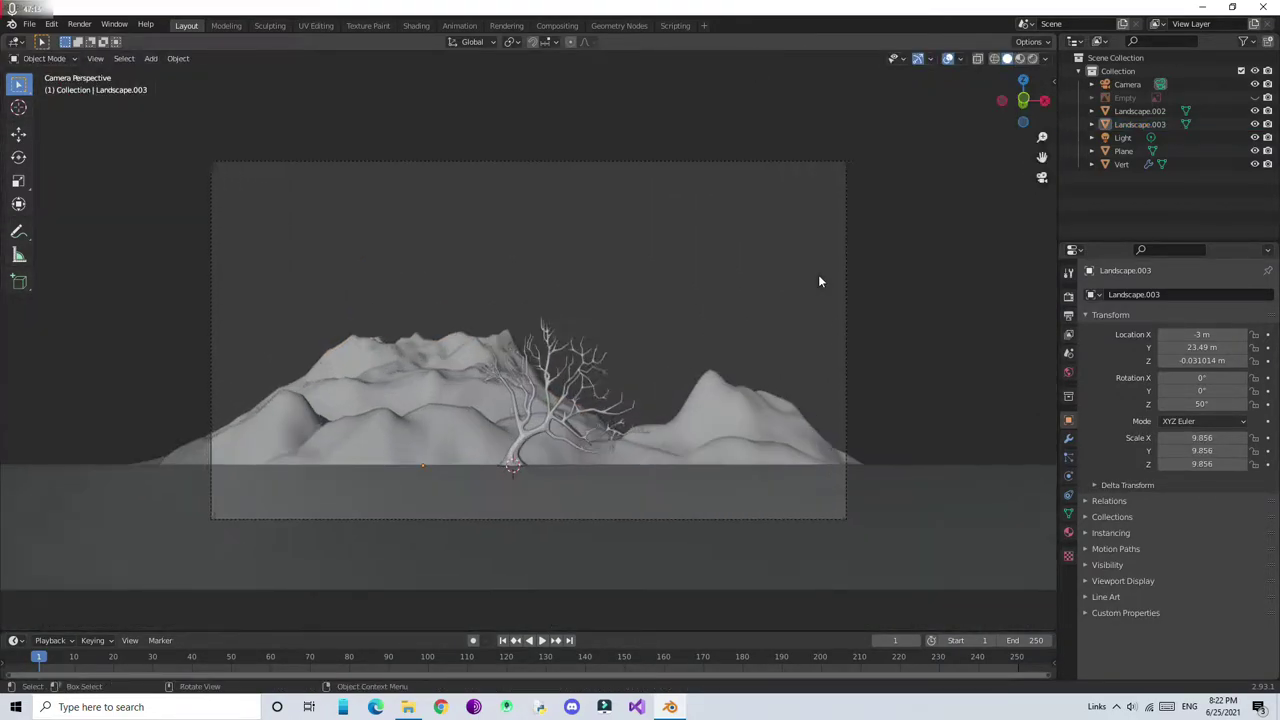
scroll(818, 274, up, 2)
middle_drag(818, 274, 691, 461)
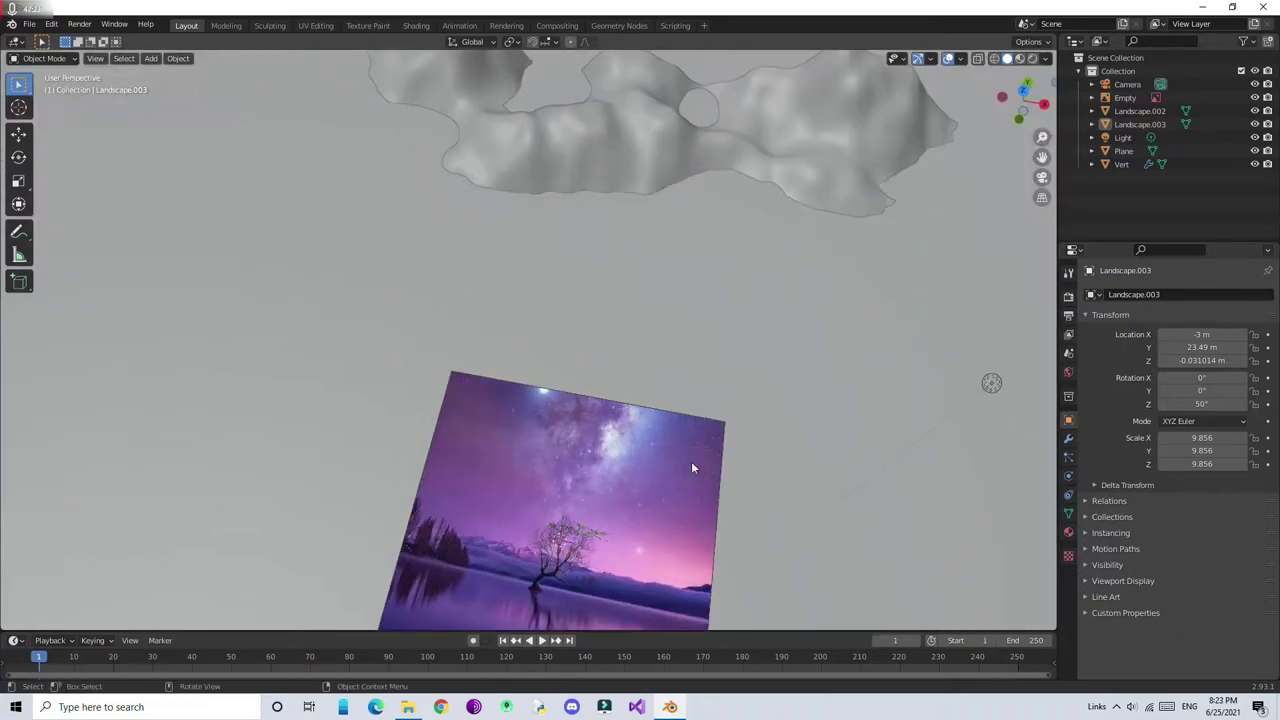
scroll(691, 467, down, 4)
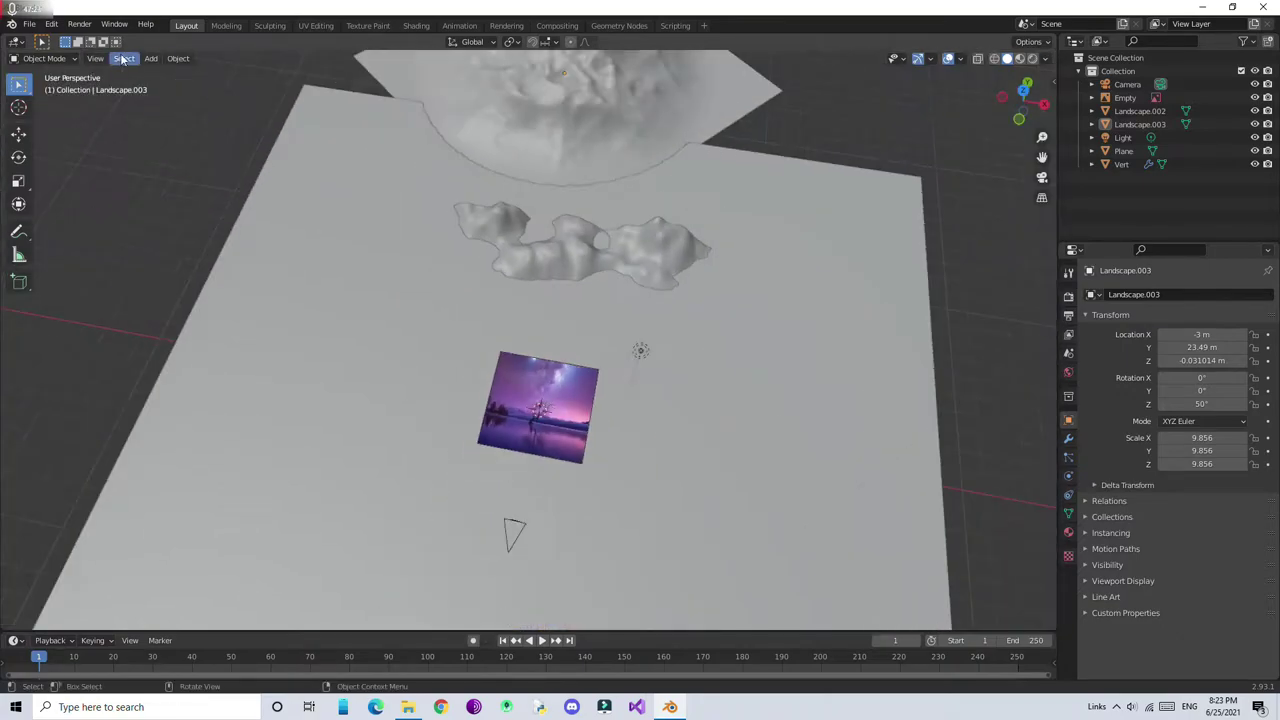
Set the mountain's final rotation (−115° on Z) and check the framing through the camera
click(150, 58)
click(290, 214)
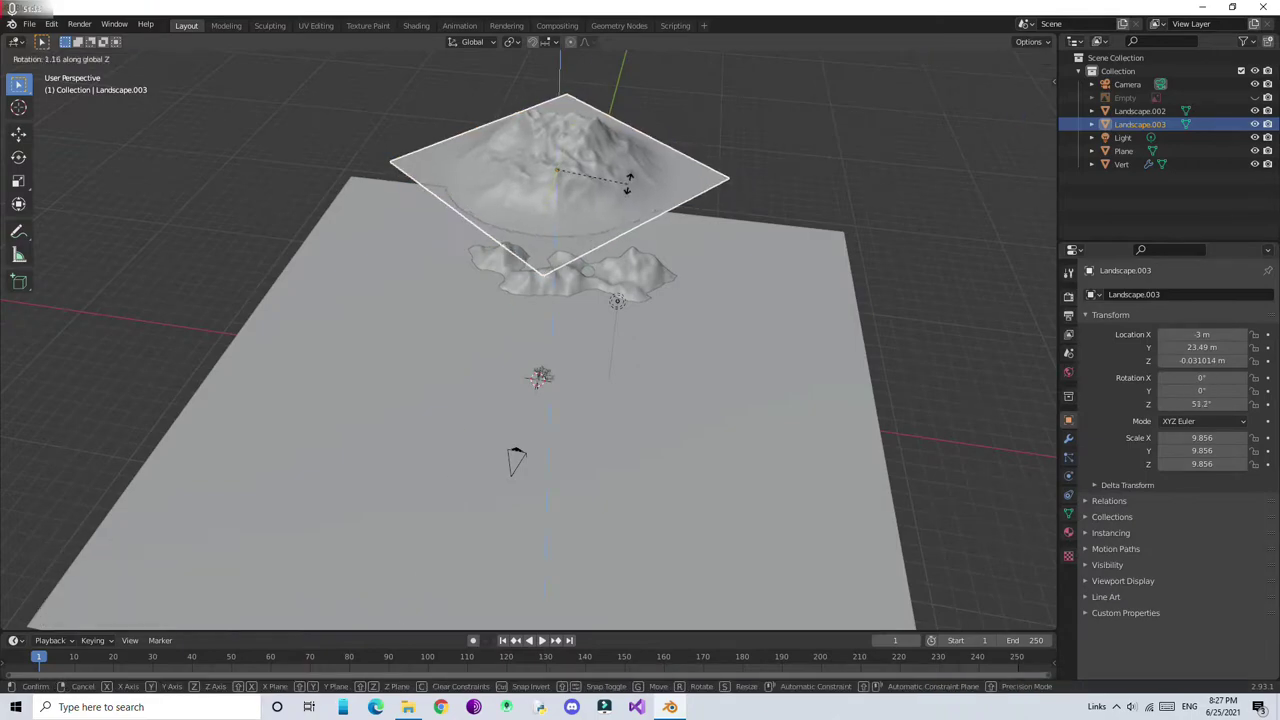
click(391, 189)
scroll(780, 288, up, 5)
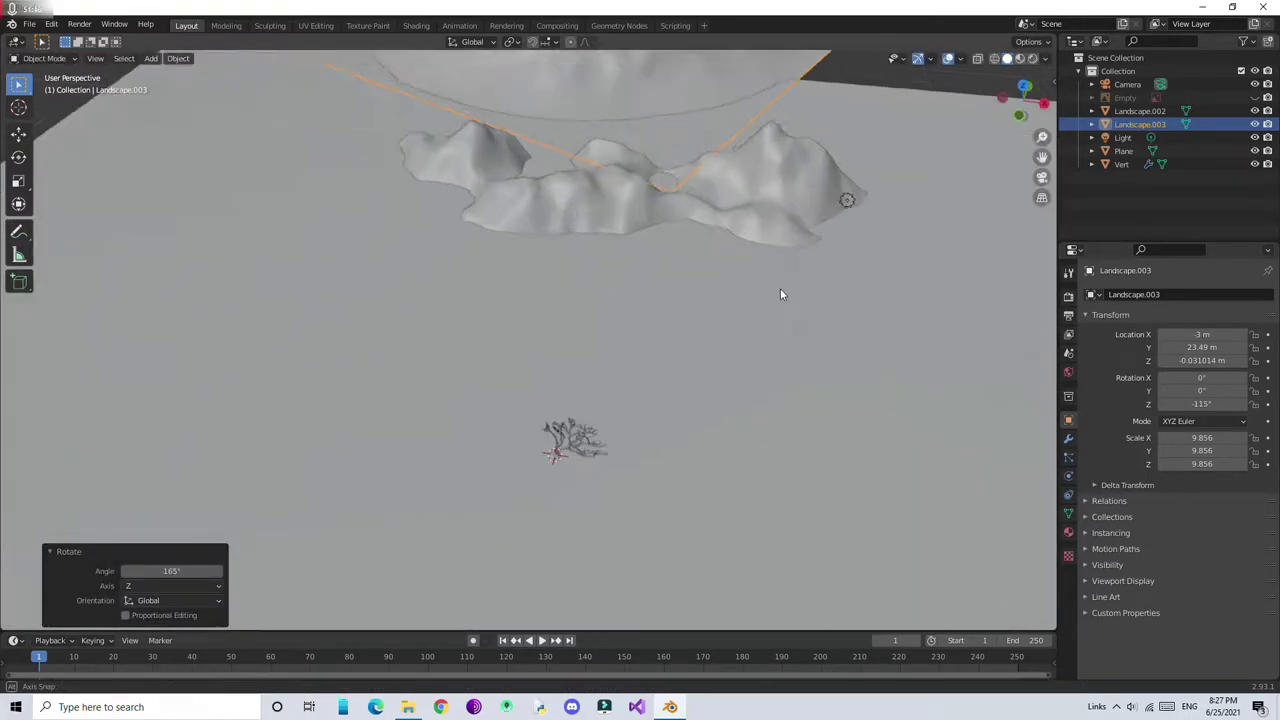
scroll(780, 288, down, 3)
click(149, 58)
click(95, 58)
click(341, 232)
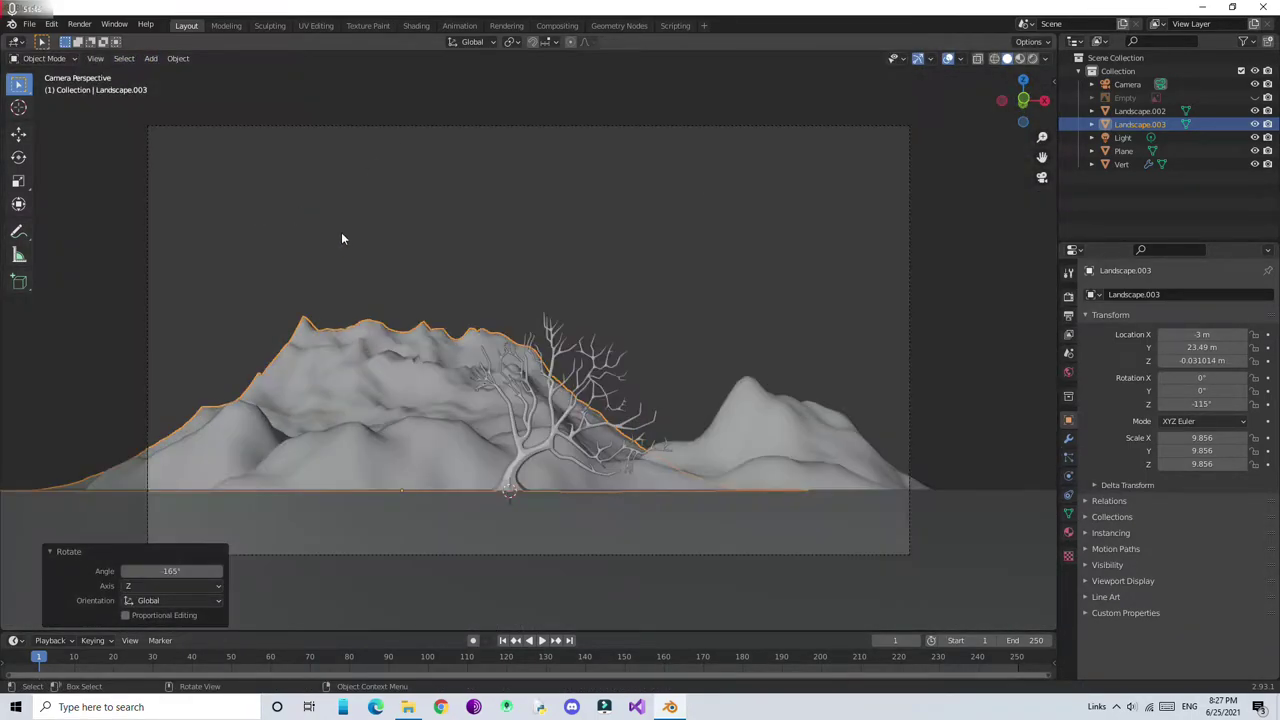
mouse_move(396, 259)
middle_down()
mouse_move(998, 217)
mouse_move(906, 177)
mouse_move(970, 203)
middle_up()
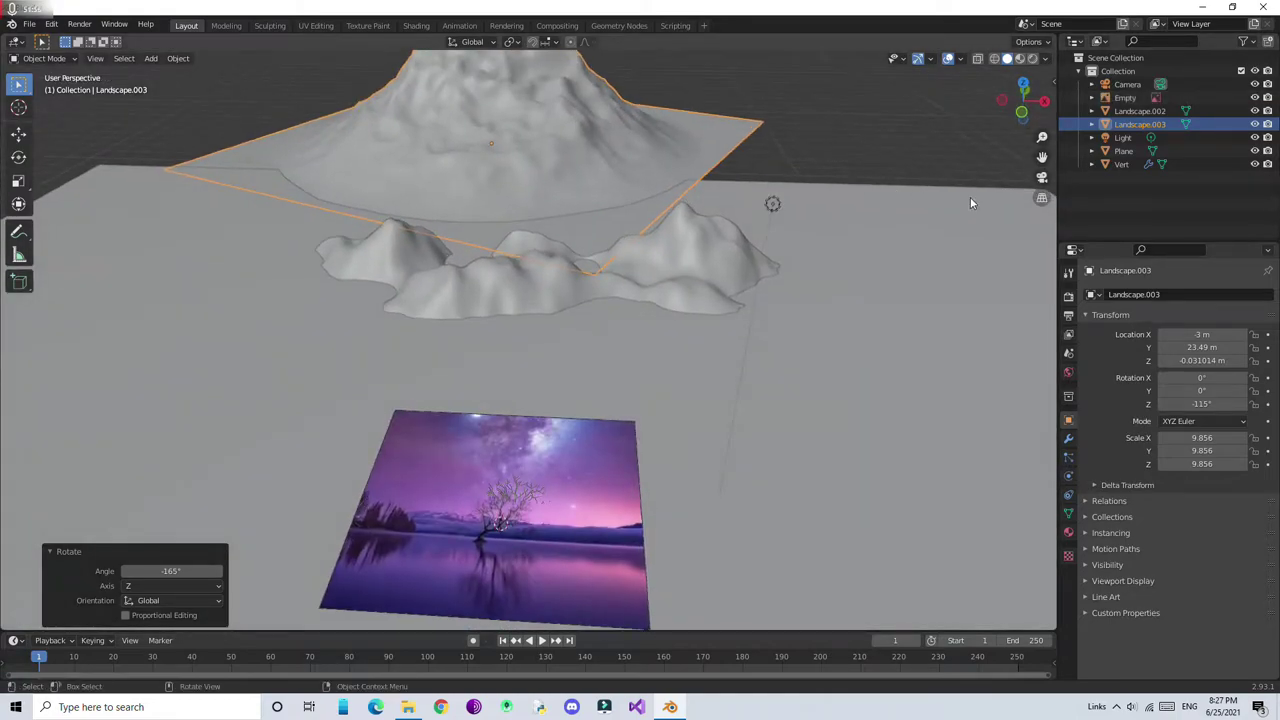
click(149, 58)
mouse_move(180, 73)
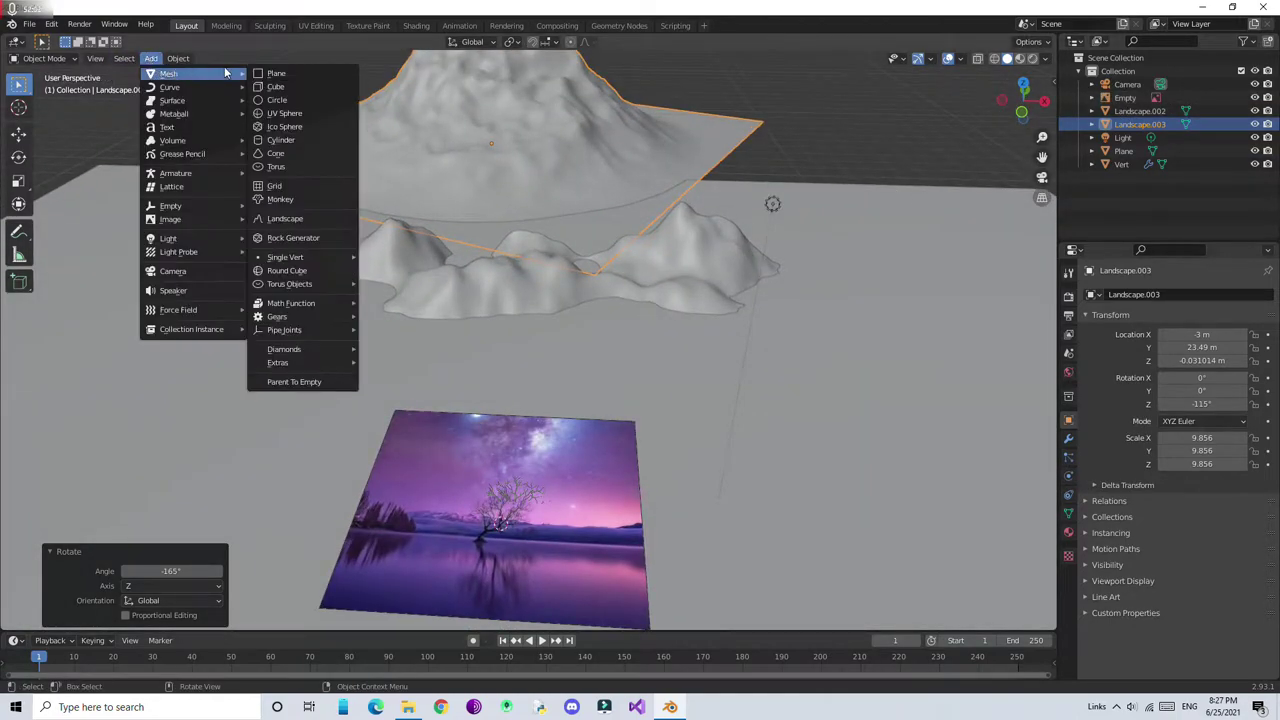
Add a third landscape from a preset with a height of 0.50 as the rocky patch
click(297, 220)
click(120, 98)
click(111, 290)
scroll(924, 334, up, 2)
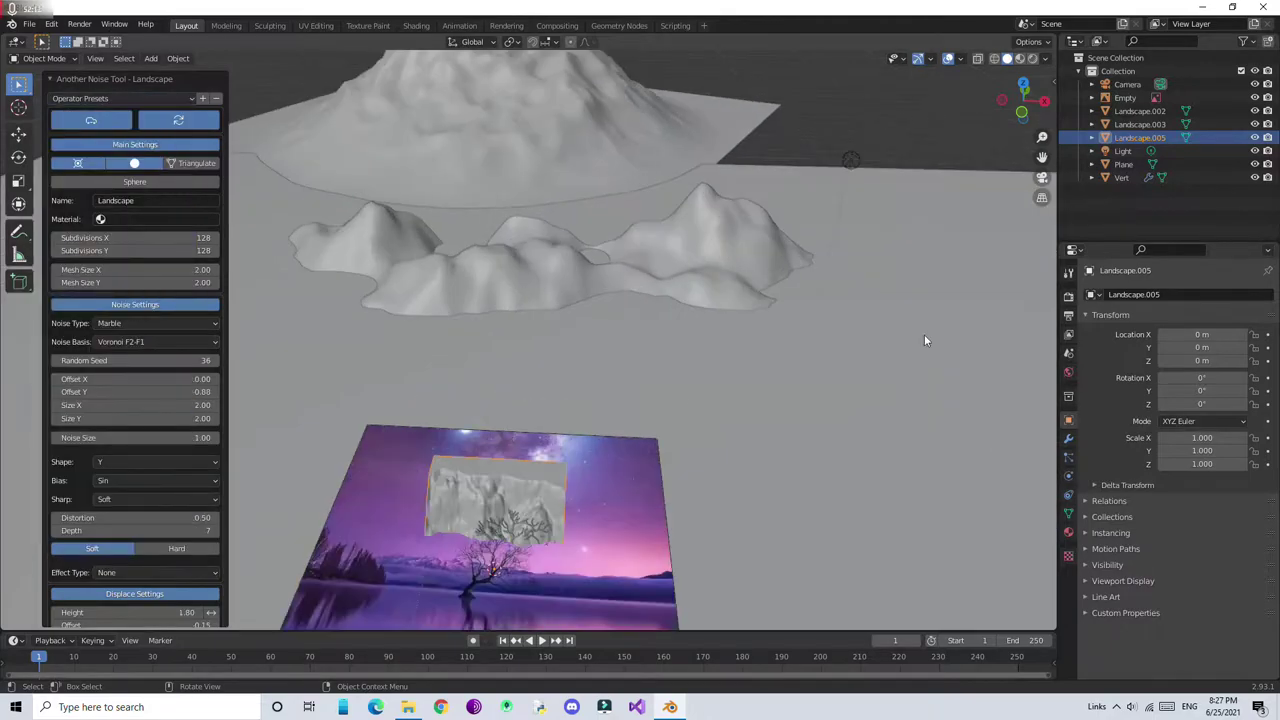
middle_drag(460, 420, 443, 332)
scroll(135, 400, down, 3)
drag(185, 513, 130, 513)
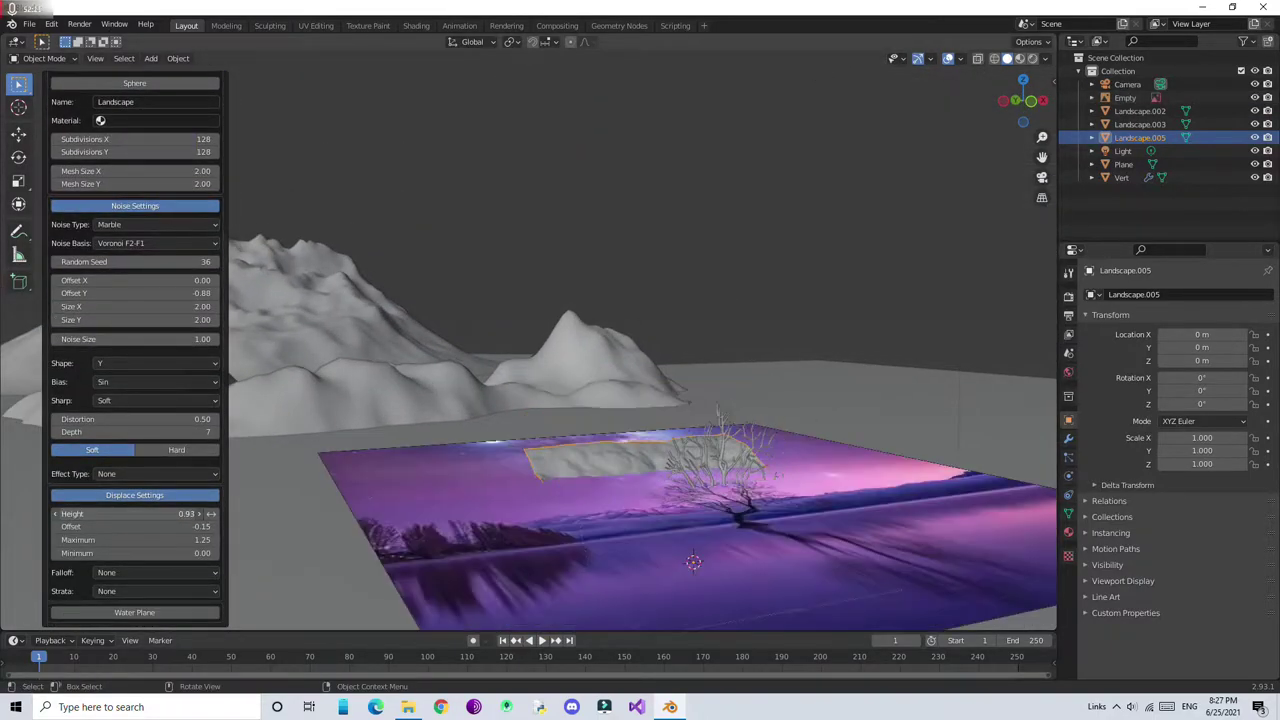
mouse_move(828, 233)
middle_down()
mouse_move(393, 428)
mouse_move(476, 393)
middle_up()
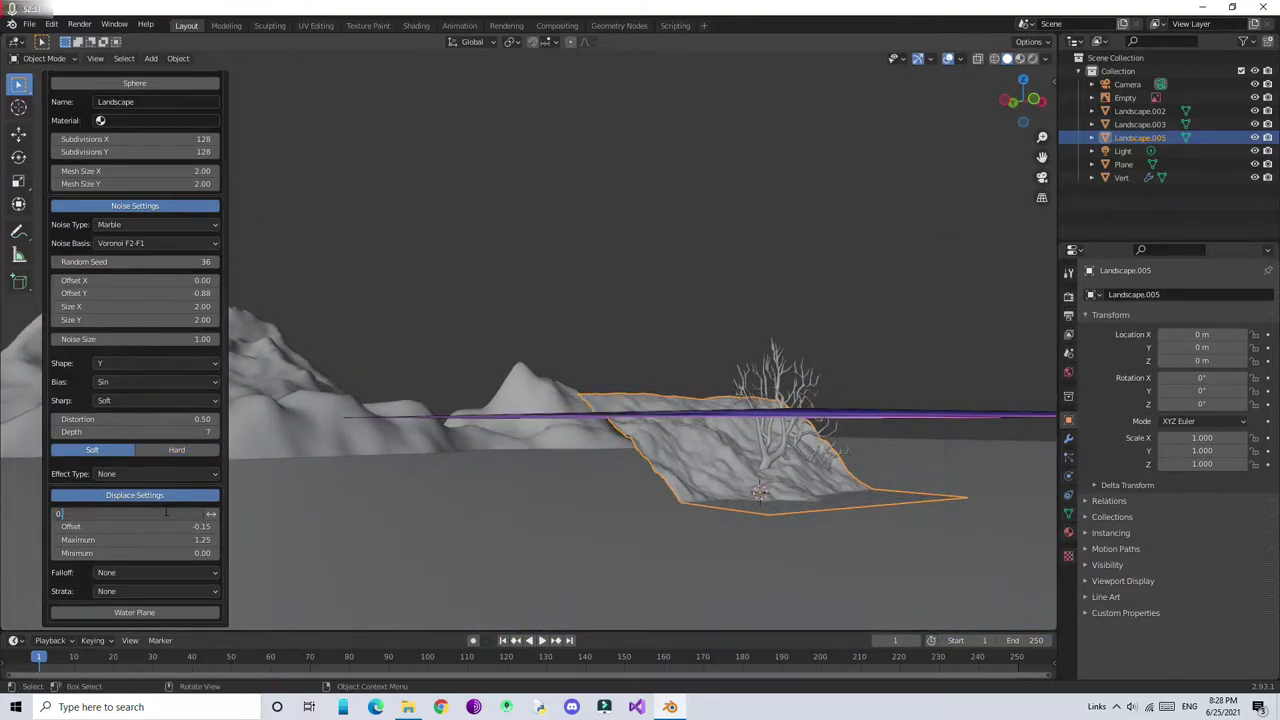
text(.5)
key(Return)
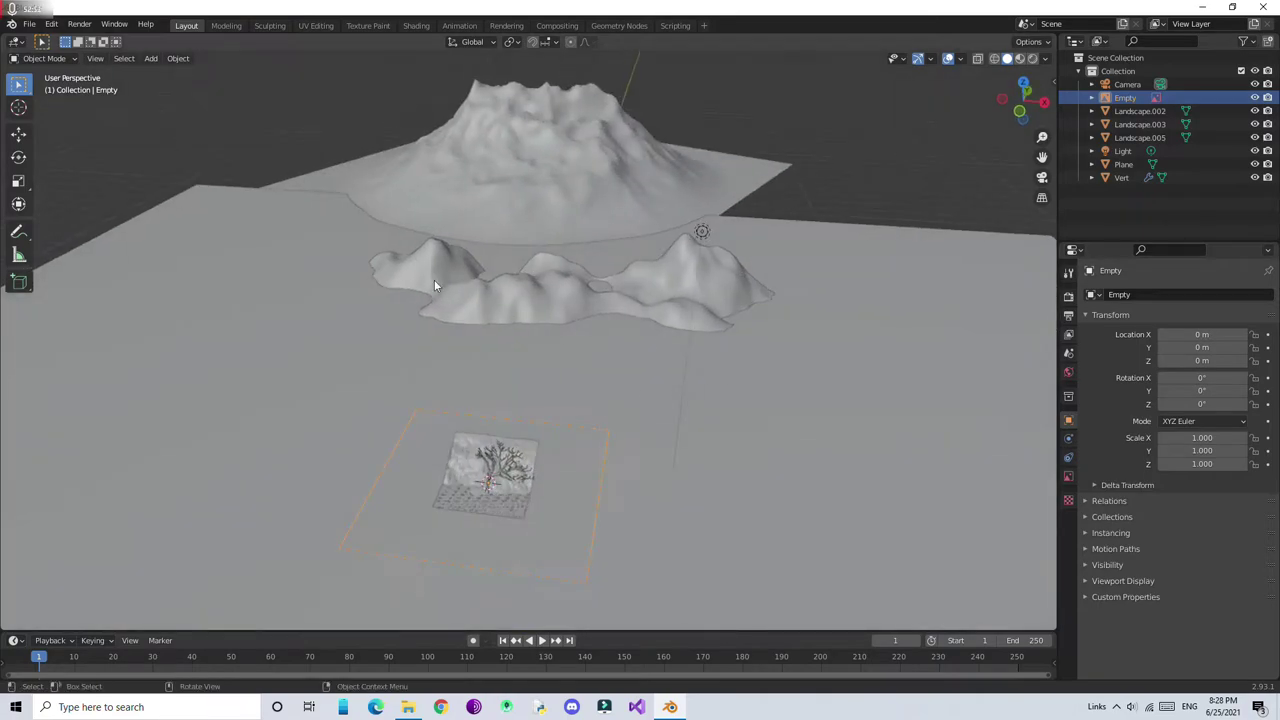
Position the rocky patch and turn it 55° about Z, checking it through the camera
click(485, 470)
key(g)
click(431, 263)
key(KP_7)
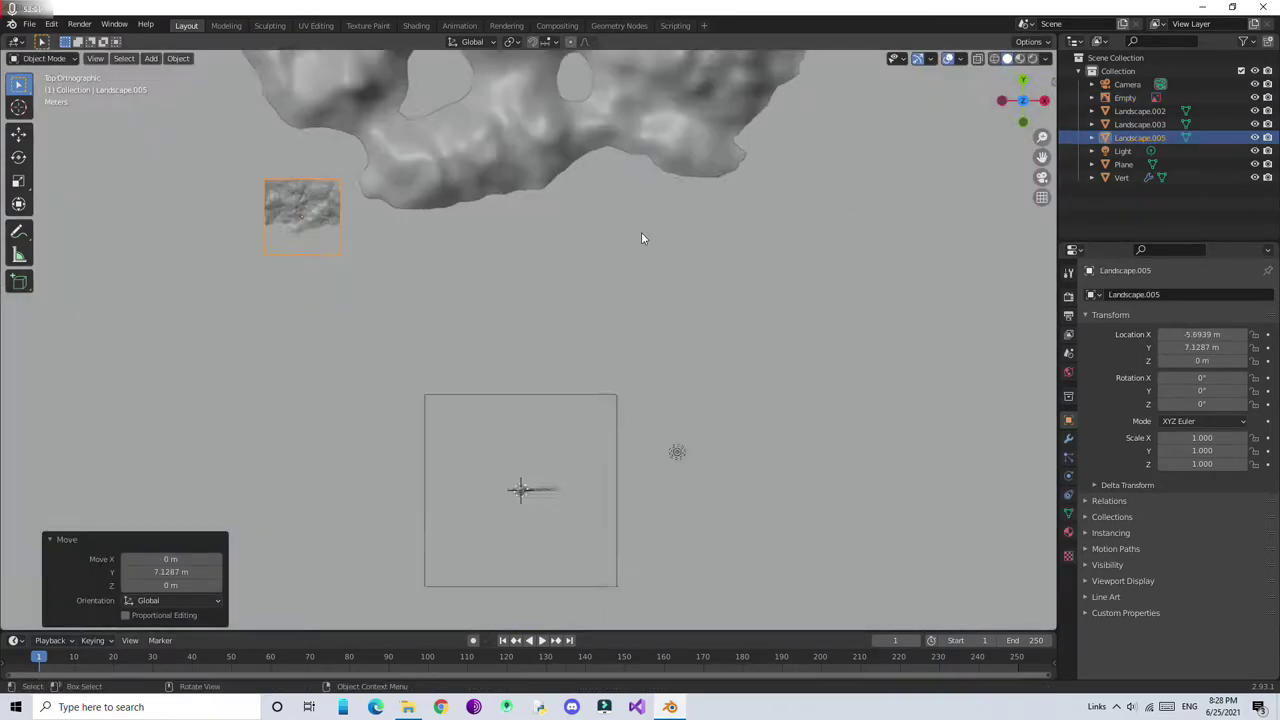
text(r55)
key(Return)
click(95, 58)
click(258, 210)
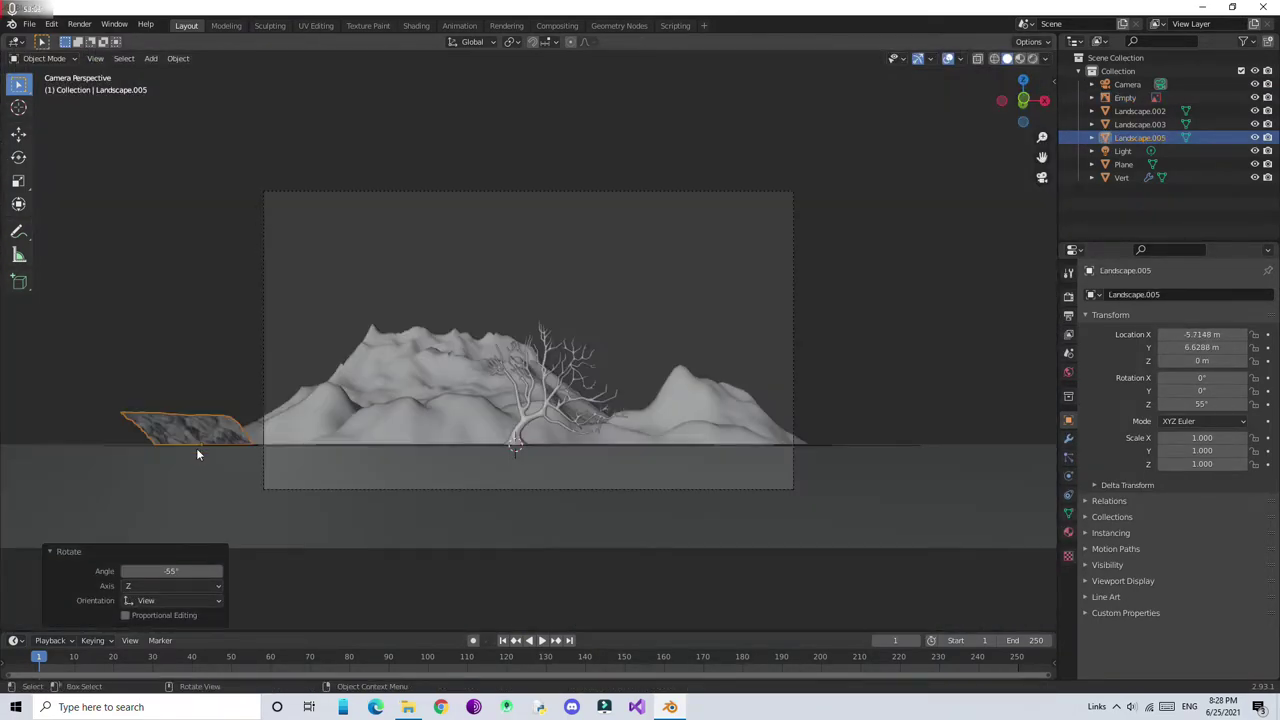
key(g)
click(298, 431)
scroll(356, 347, up, 3)
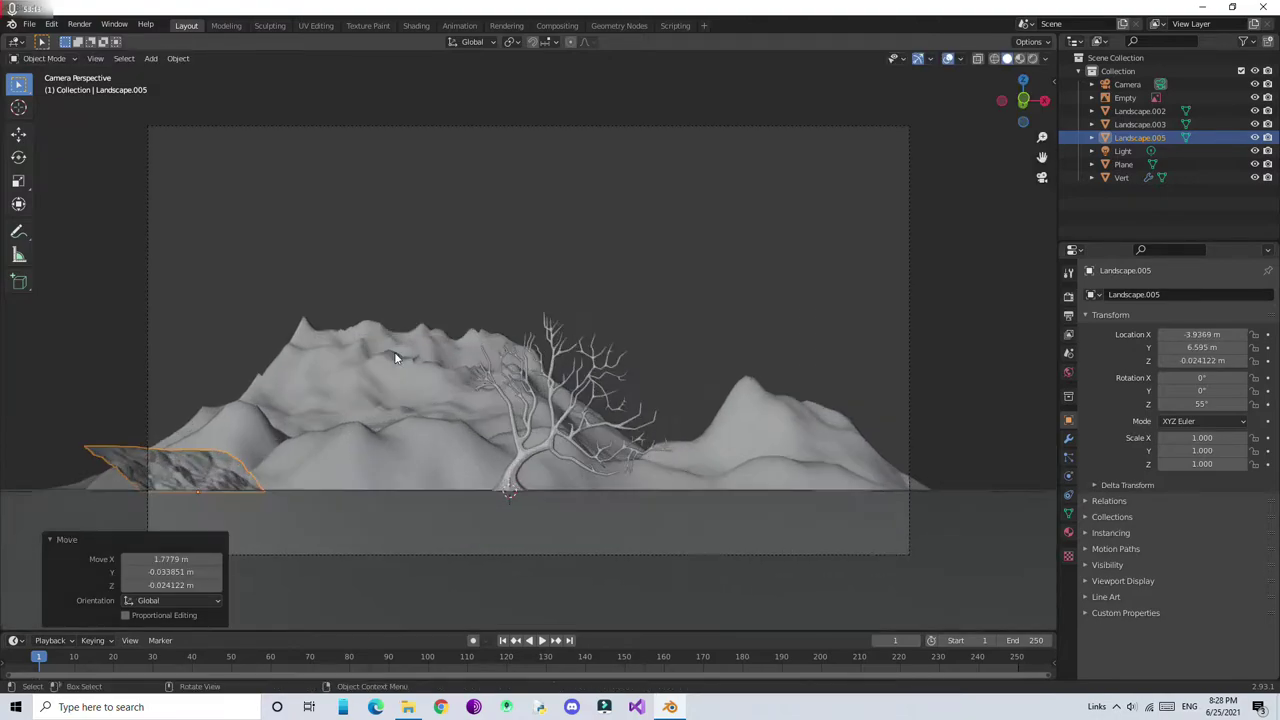
Raise the camera slightly along Z
click(1127, 84)
key(g)
key(z)
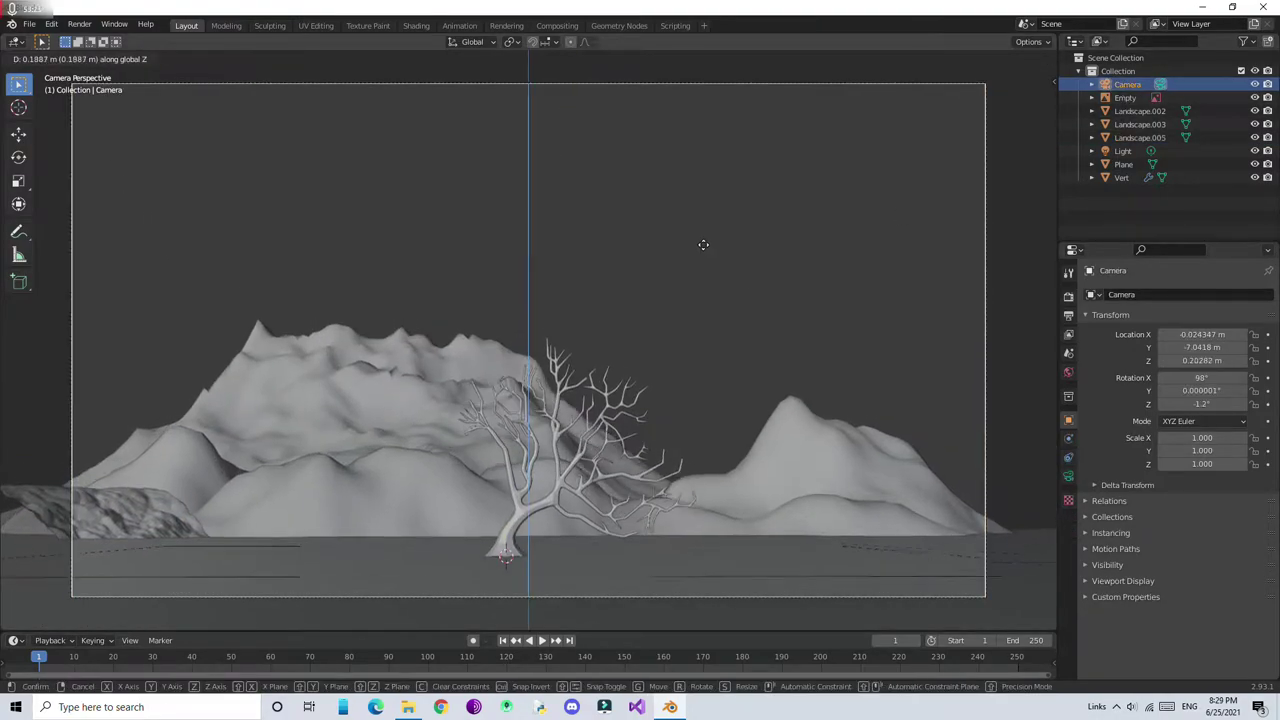
click(515, 366)
middle_drag(515, 366, 446, 295)
Scale the rocky patch by 2 and reposition it in top view
click(462, 325)
text(s2)
key(Return)
key(KP_7)
key(g)
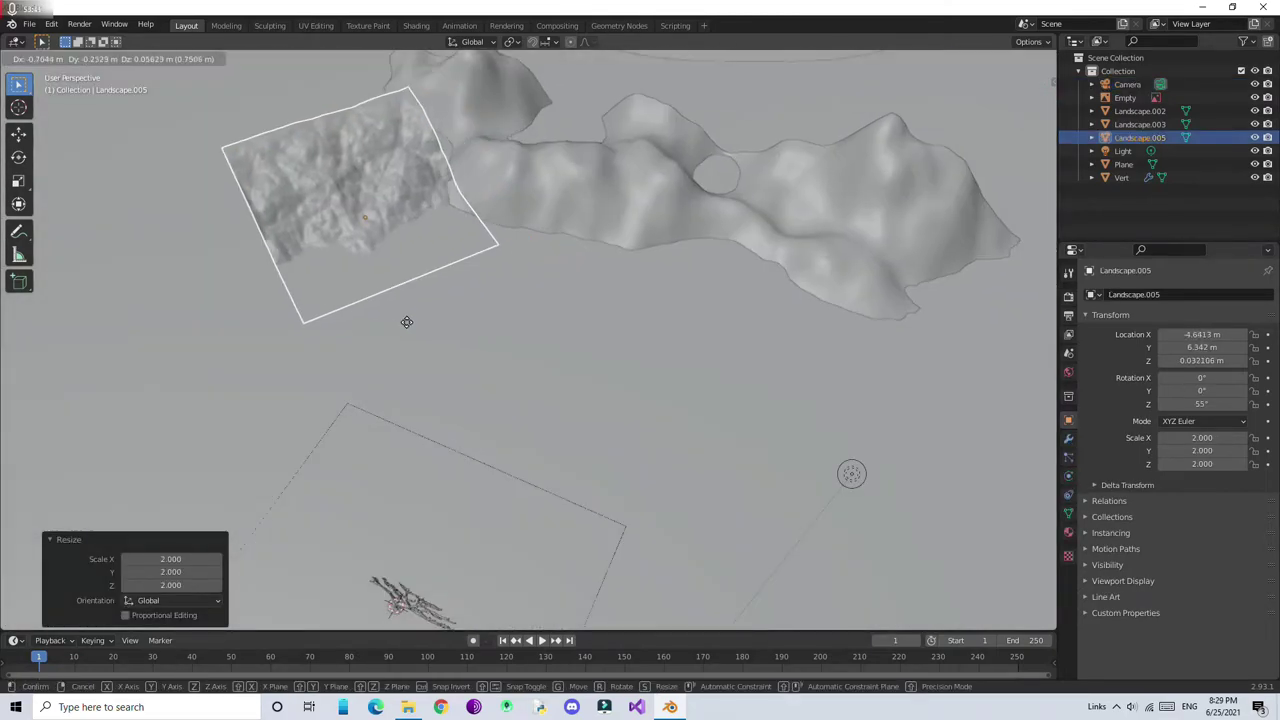
click(498, 228)
middle_drag(498, 228, 600, 300)
Review the scene through the camera and select the mountain terrain pieces
click(600, 300)
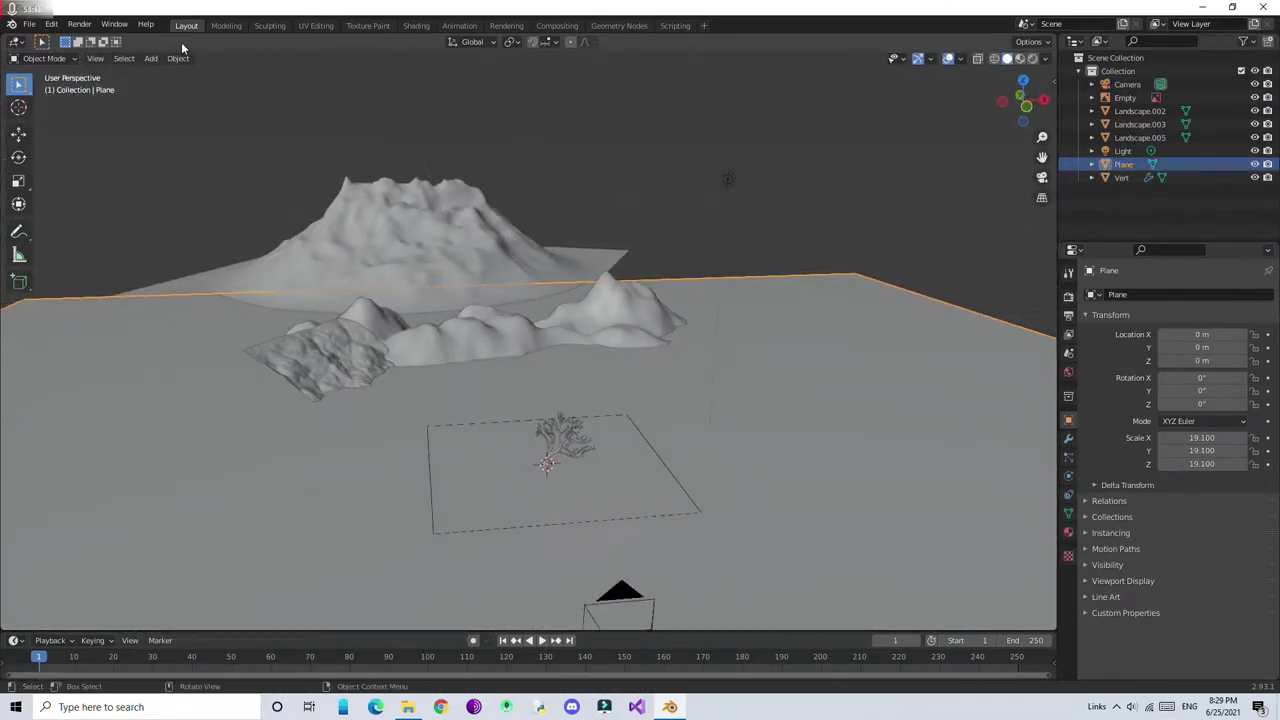
click(95, 58)
click(274, 214)
click(320, 217)
middle_drag(788, 118, 939, 188)
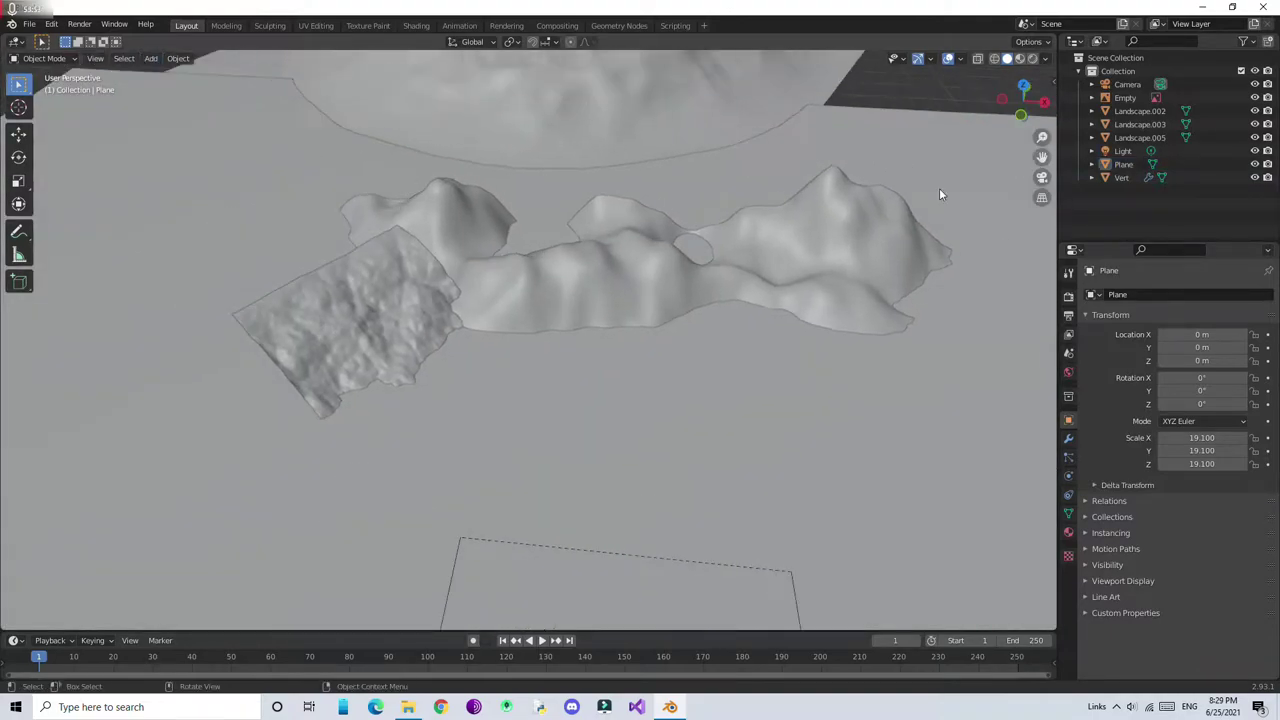
click(1137, 111)
Hide the three mountain terrain objects and the ground plane to isolate the pine tree
key(h)
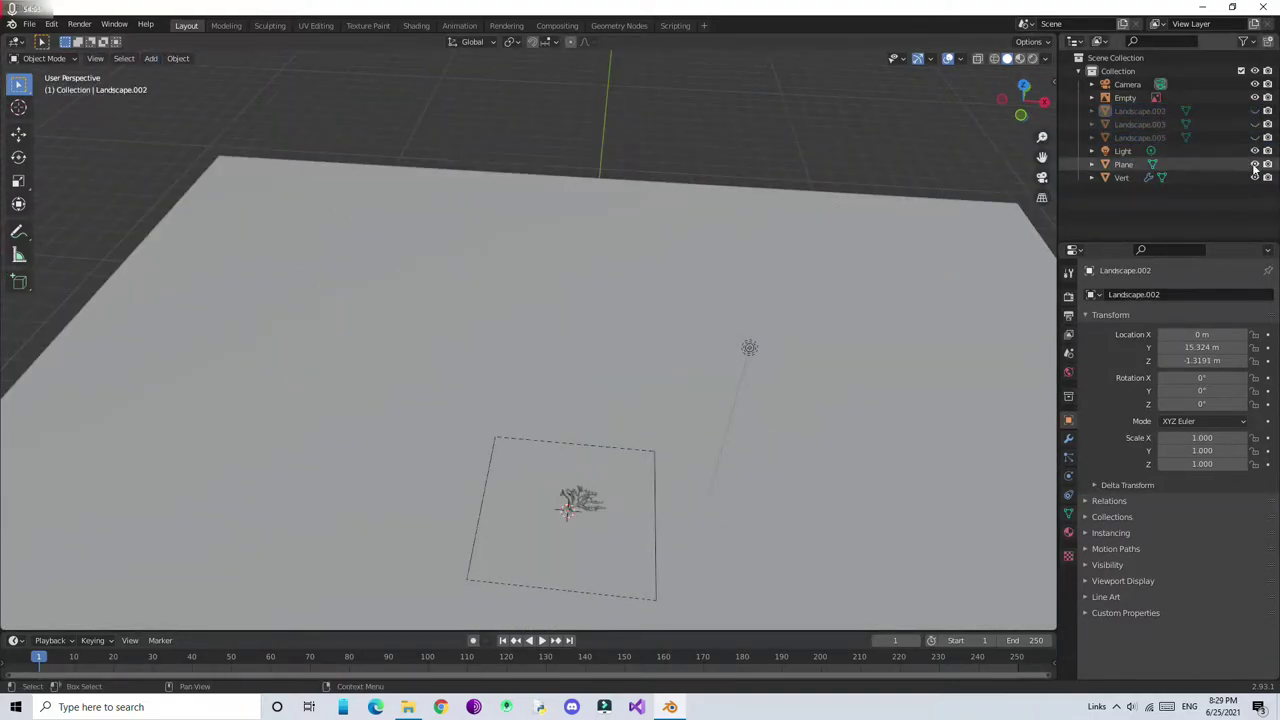
click(1255, 165)
scroll(760, 350, up, 5)
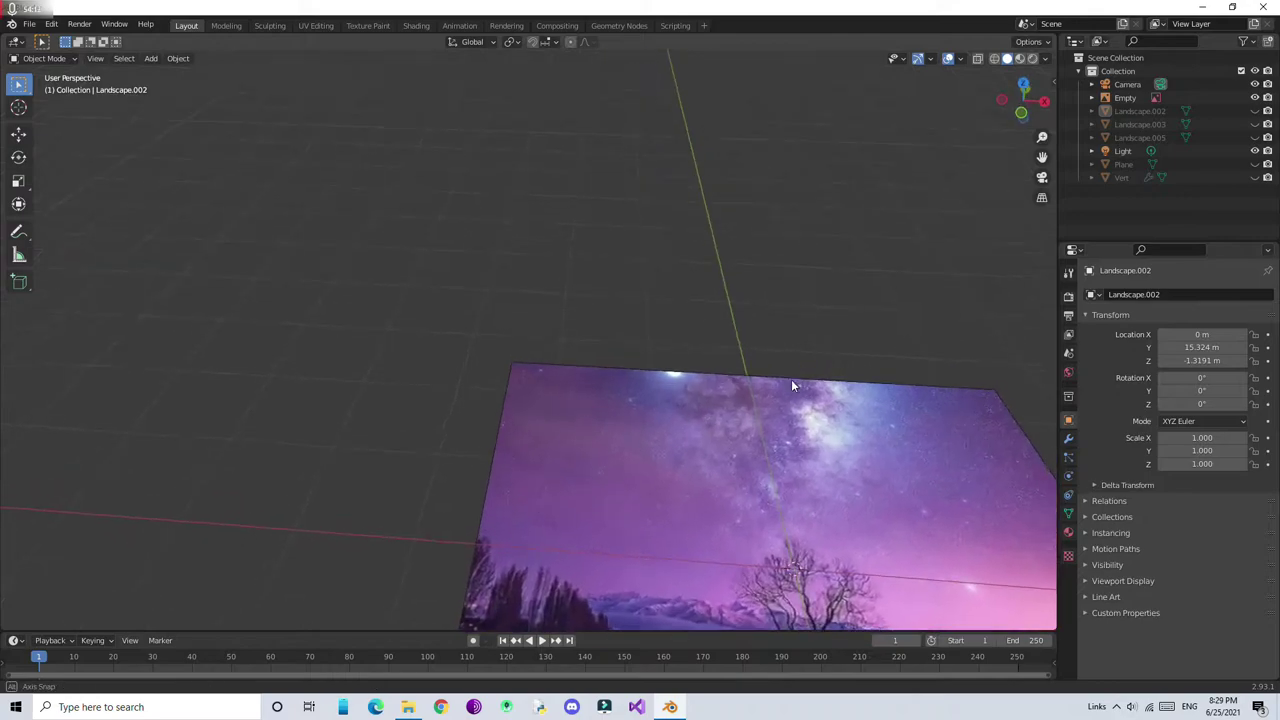
middle_drag(780, 360, 858, 333)
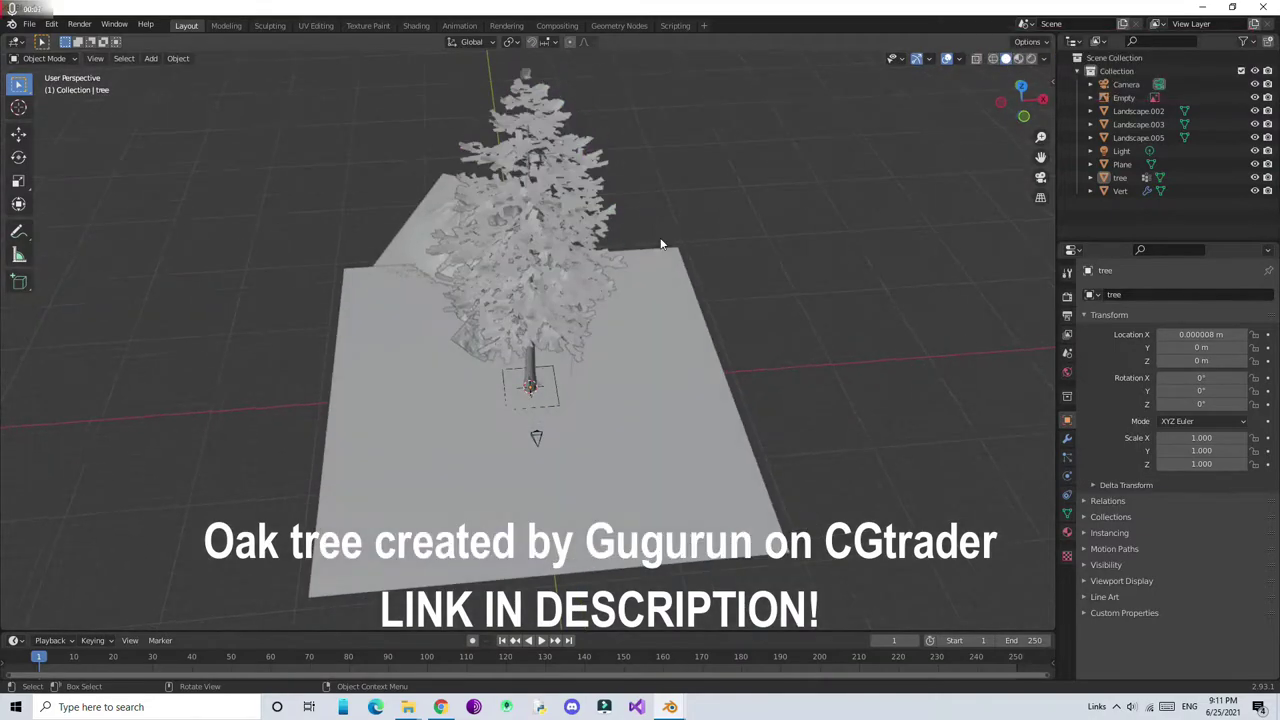
In top view, scale the pine tree to 0.12, shrink it further and place it beside the rocky patch
key(KP_7)
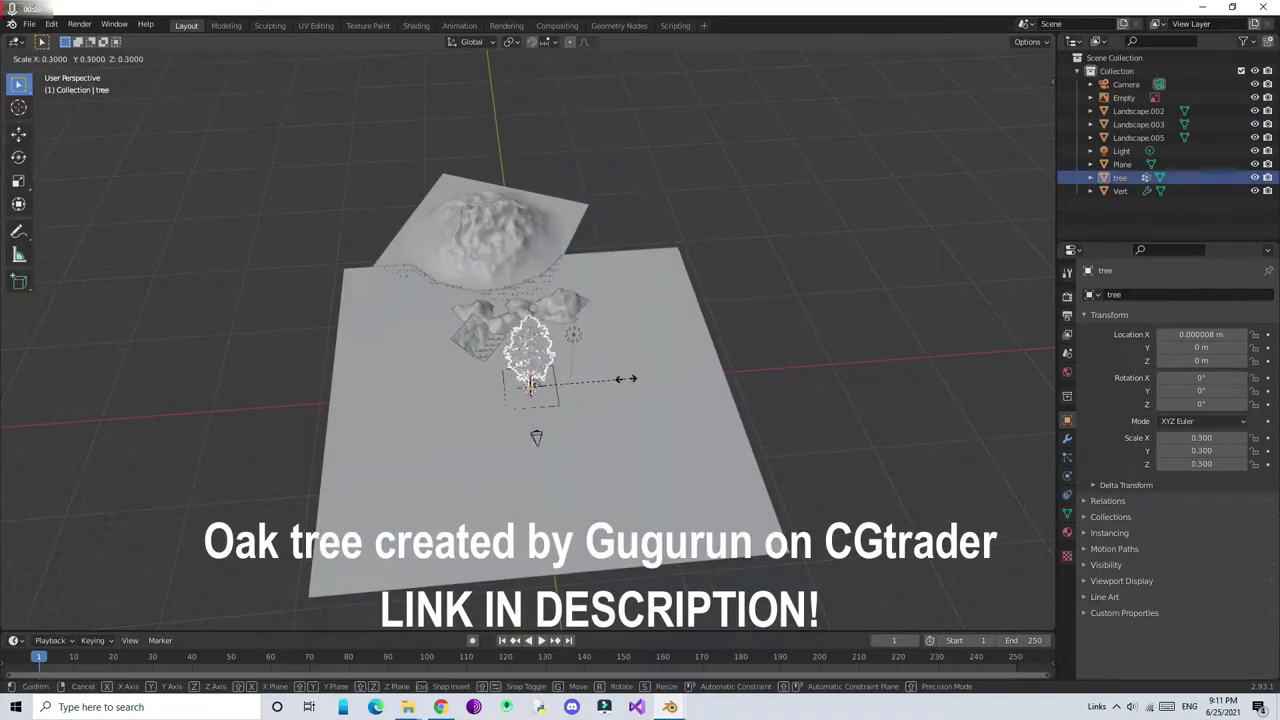
text(s.12)
key(Return)
scroll(504, 404, up, 4)
key(g)
key(s)
click(363, 220)
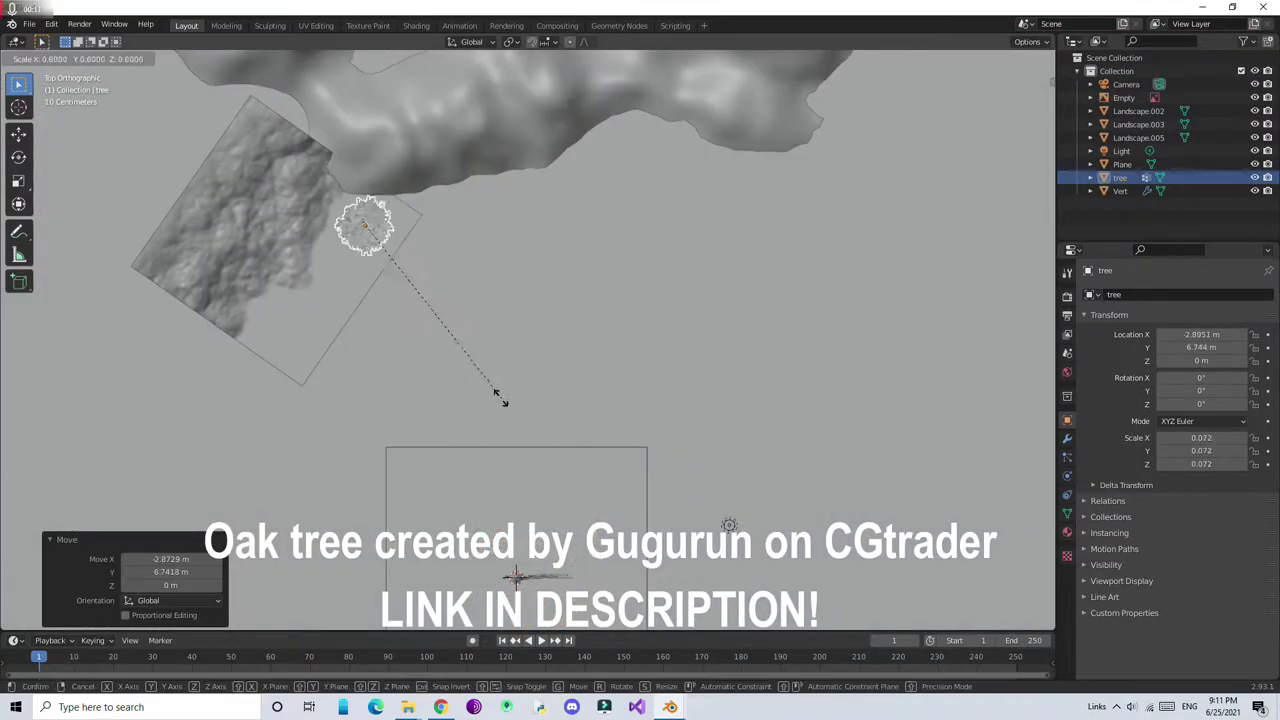
middle_drag(363, 220, 540, 330)
click(95, 58)
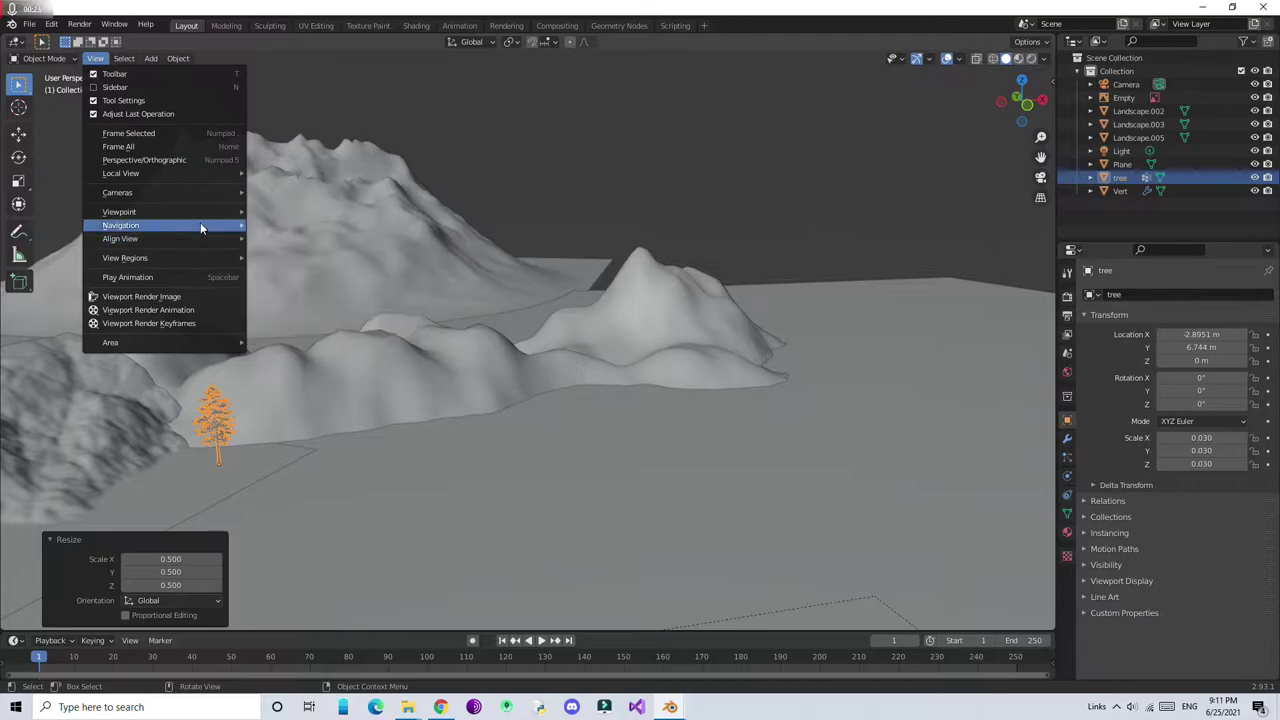
click(352, 212)
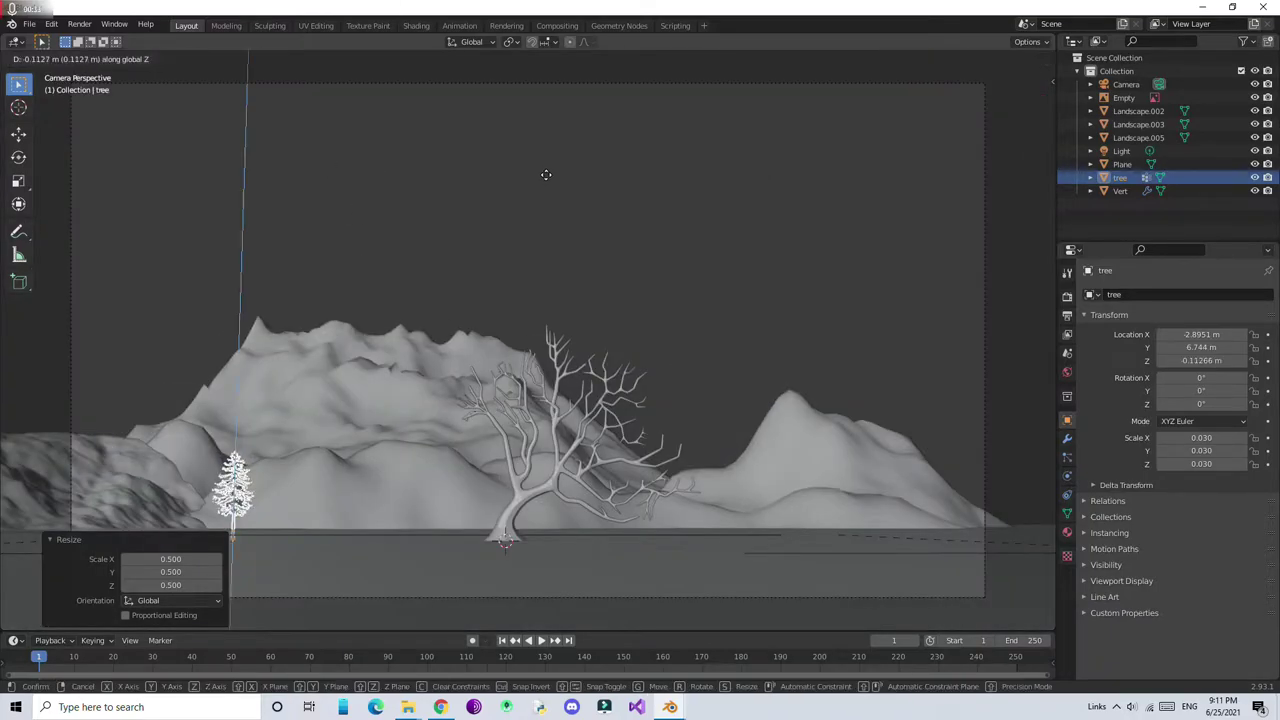
click(655, 192)
Duplicate the pine tree with Shift+D into a small cluster near the rocky patch
key(KP_7)
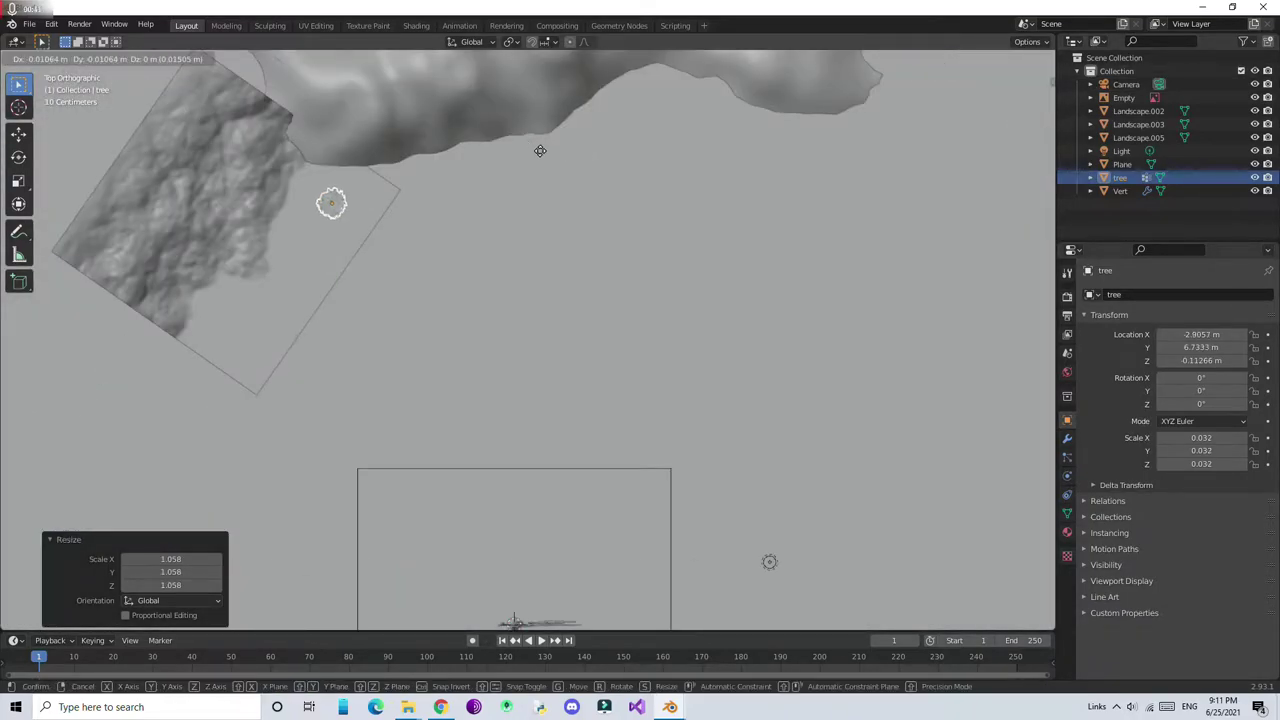
click(517, 194)
key(shift+d)
click(491, 200)
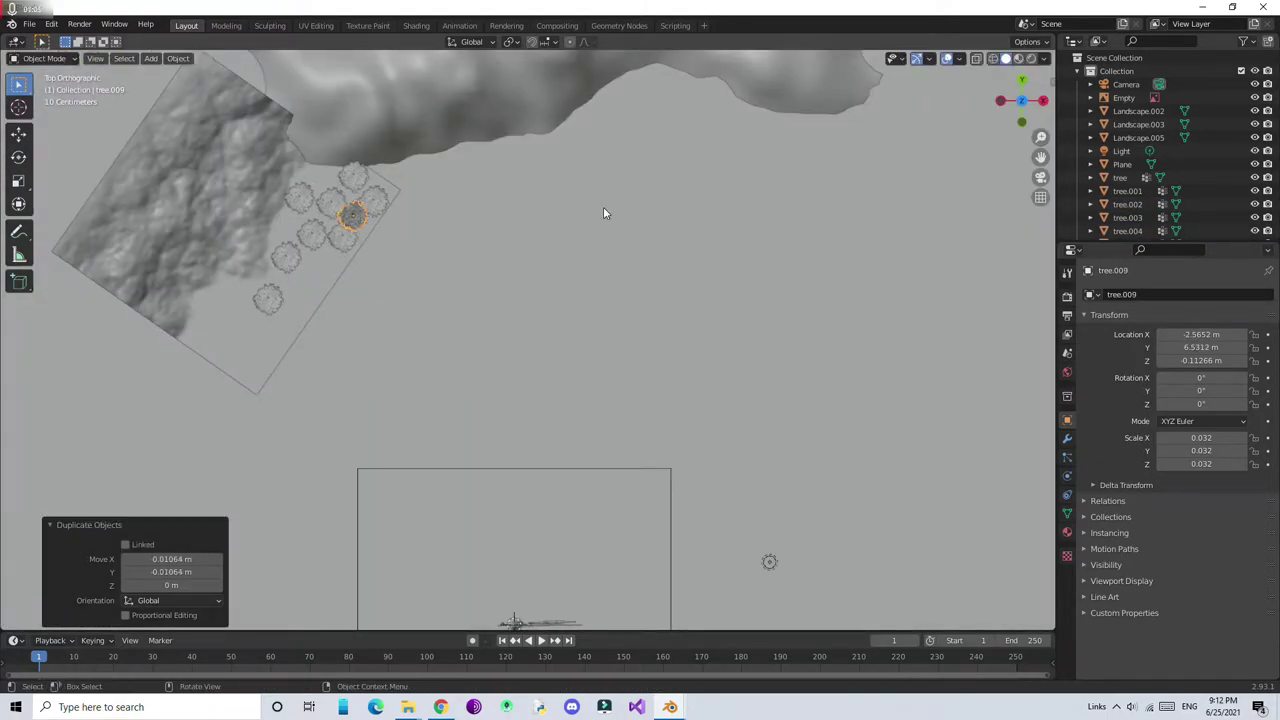
middle_drag(603, 209, 322, 70)
click(136, 49)
Check the pine cluster through the scene camera in Material Preview, then select one pine
click(95, 58)
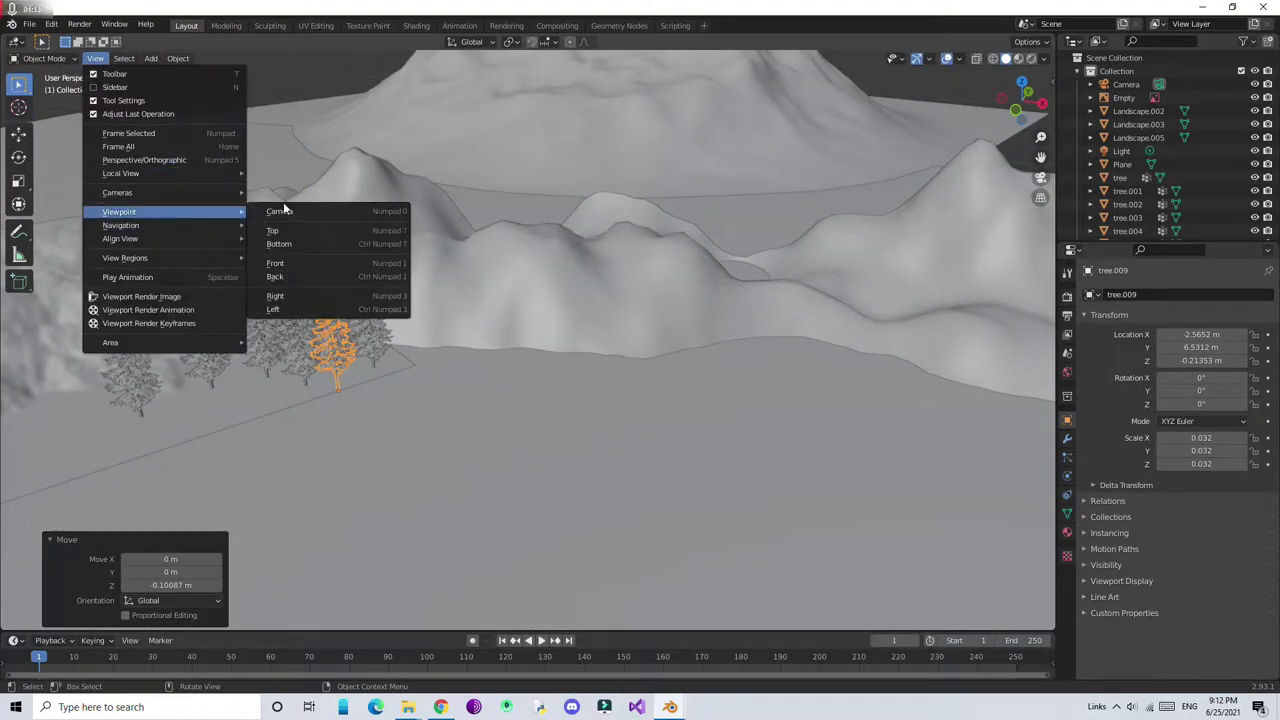
click(290, 222)
click(1019, 59)
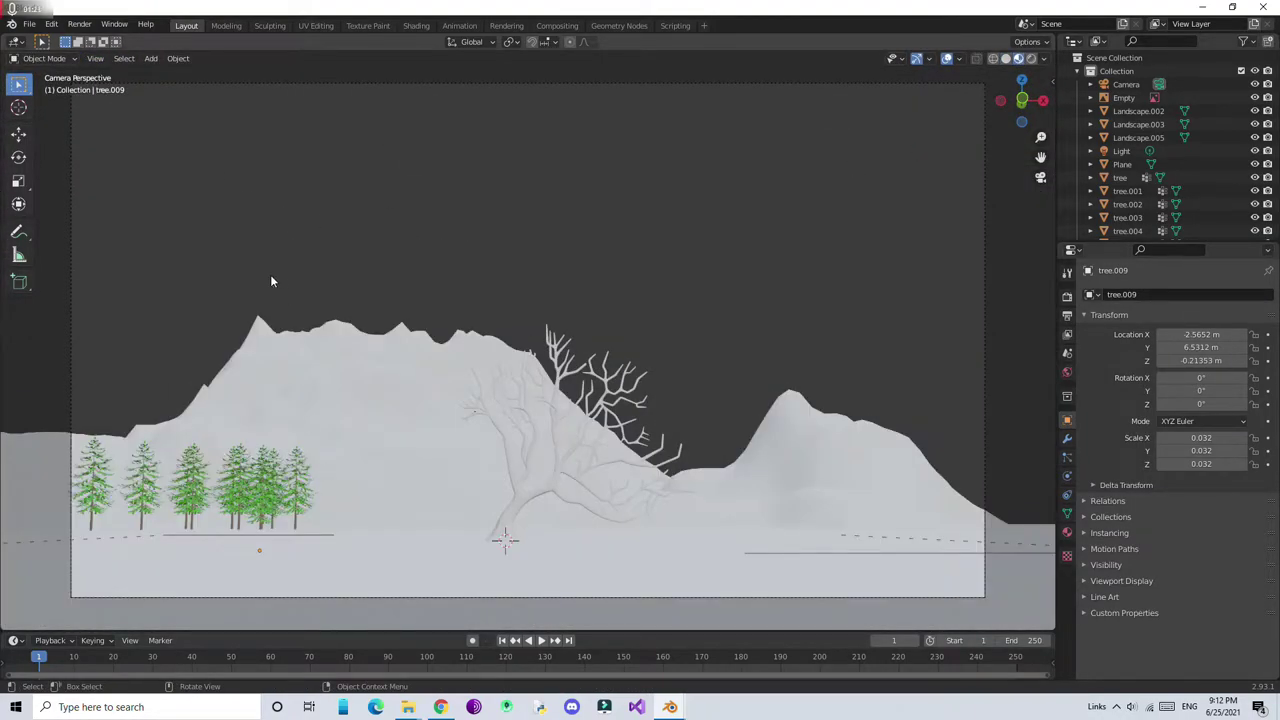
middle_drag(270, 281, 368, 298)
click(267, 397)
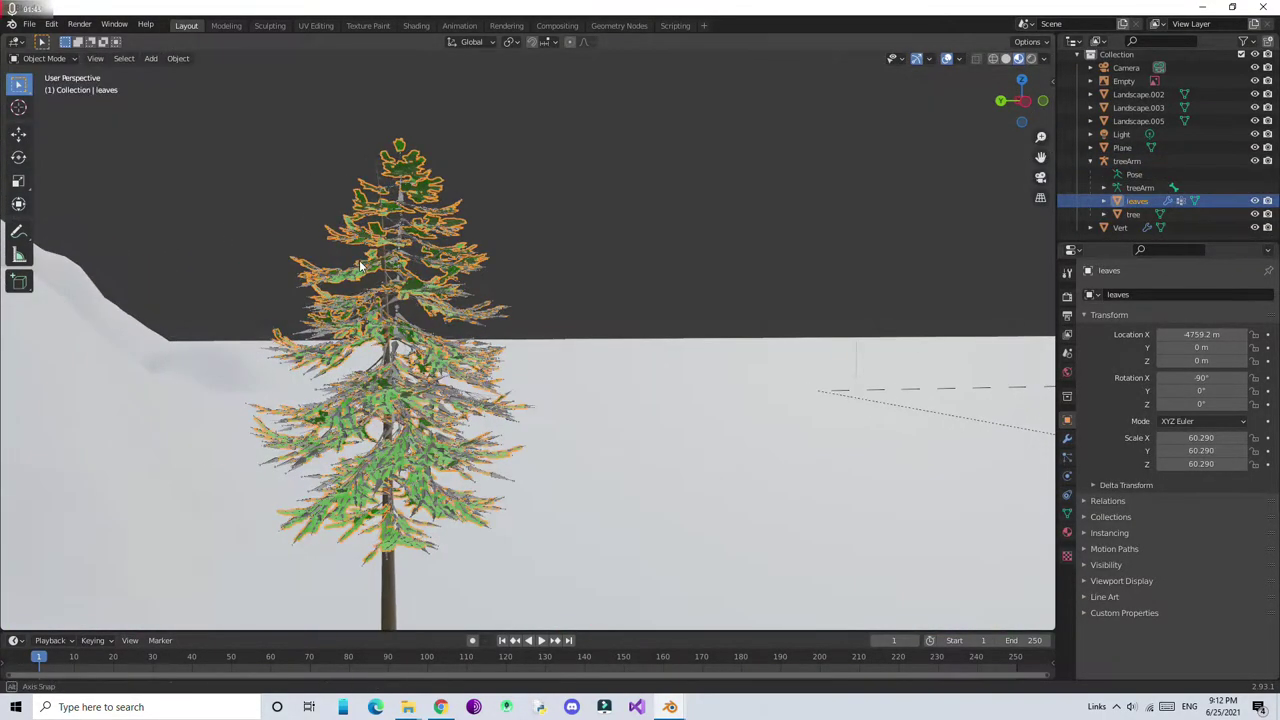
Duplicate the pine's leaves three times, placing the copies at different heights on the trunk
click(357, 244)
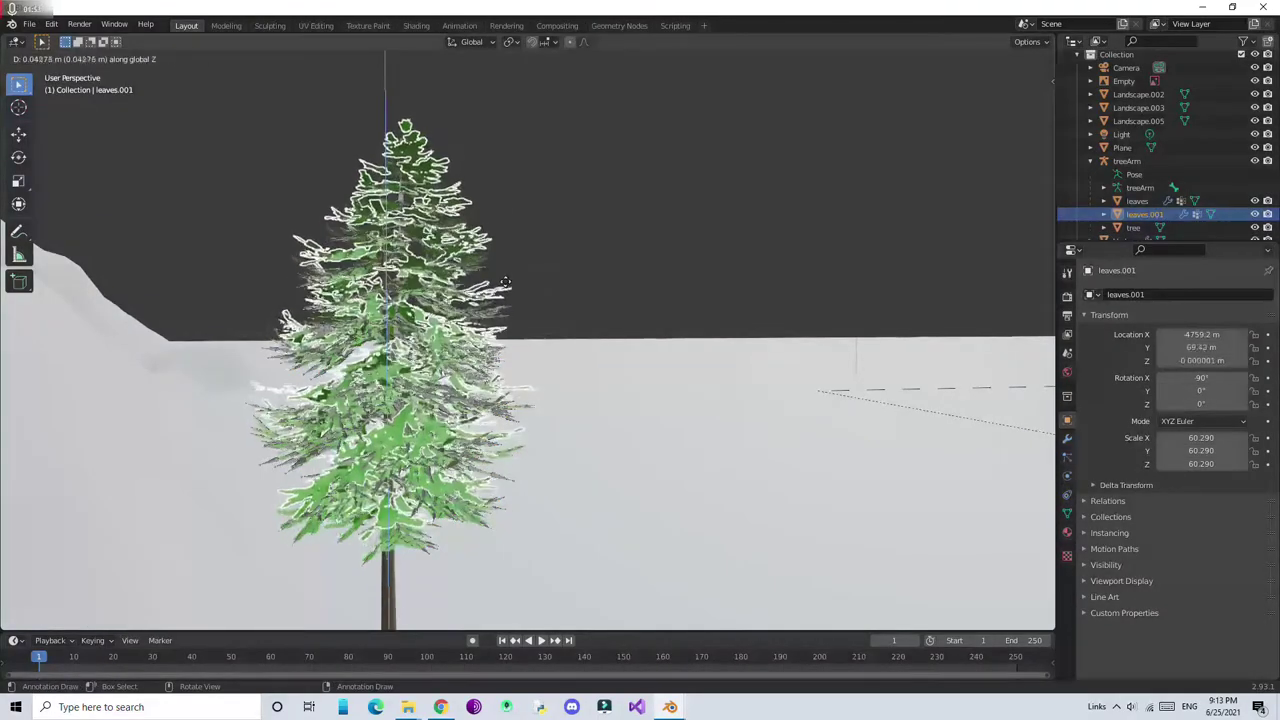
key(shift+d)
click(393, 310)
scroll(393, 310, down, 2)
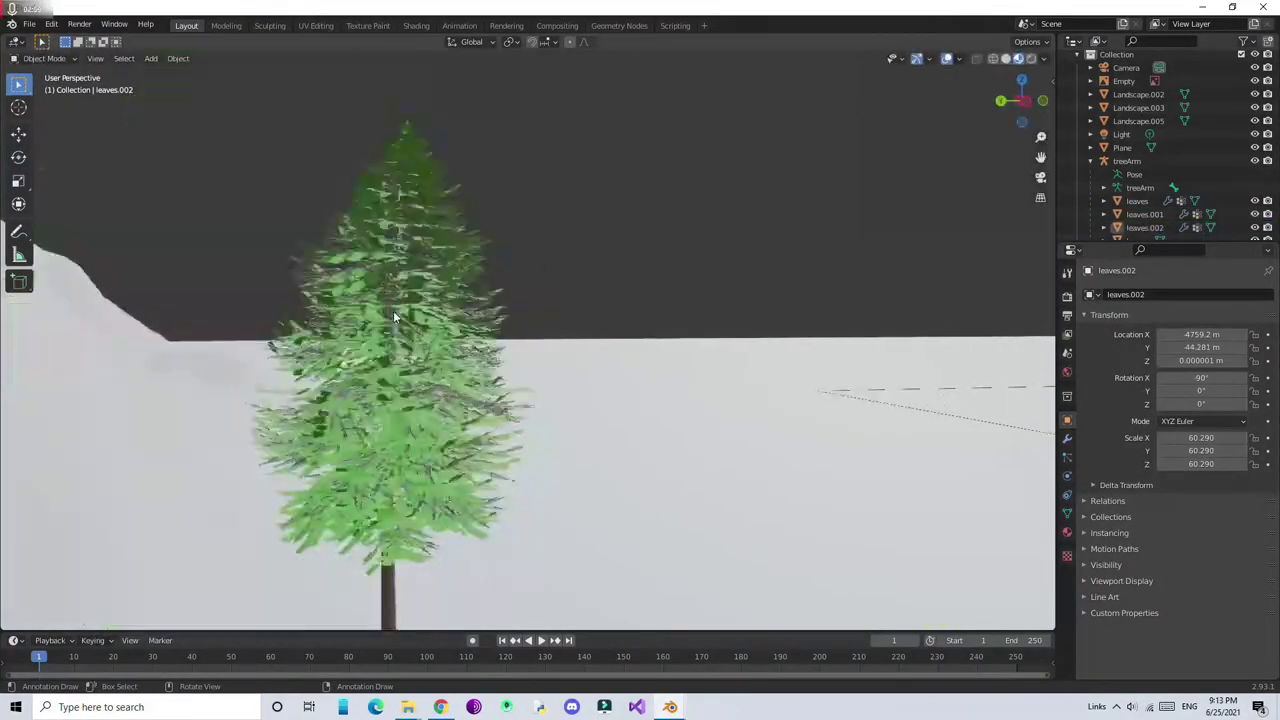
scroll(392, 368, down, 3)
key(shift+d)
click(488, 356)
key(shift+d)
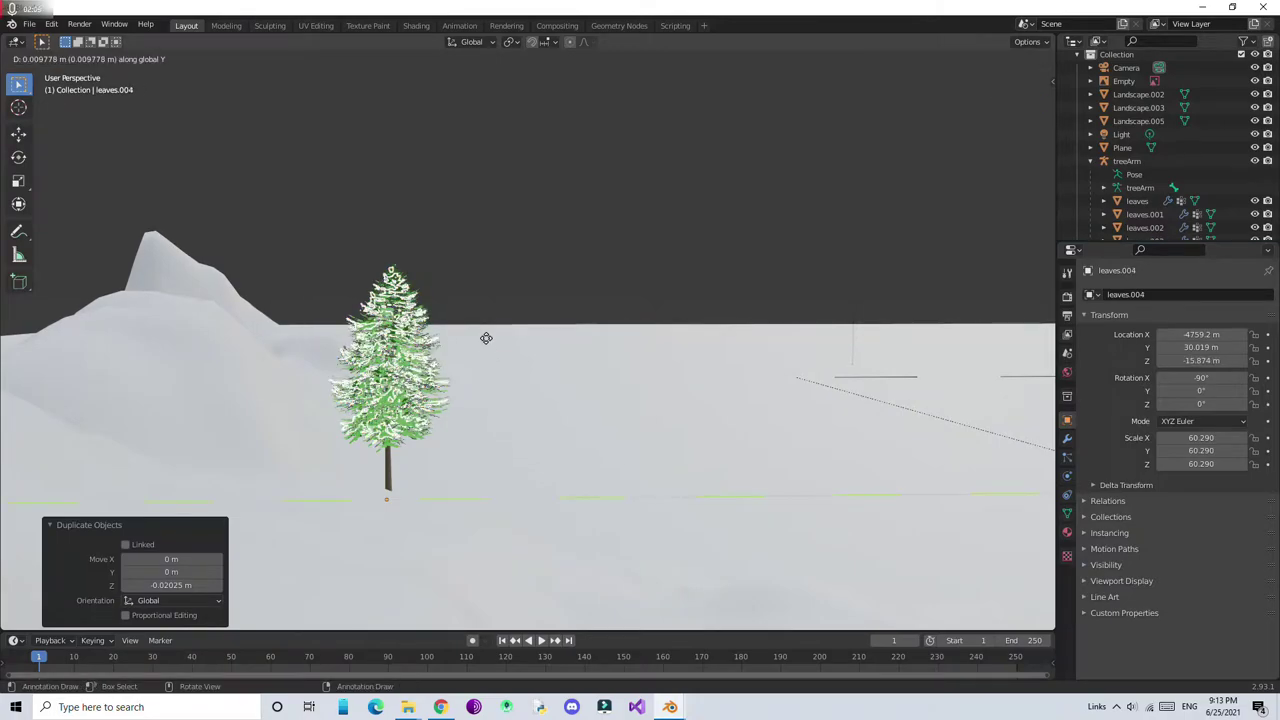
click(404, 262)
Turn one leaves copy 12.5° on Y to fill out the foliage
scroll(404, 262, up, 5)
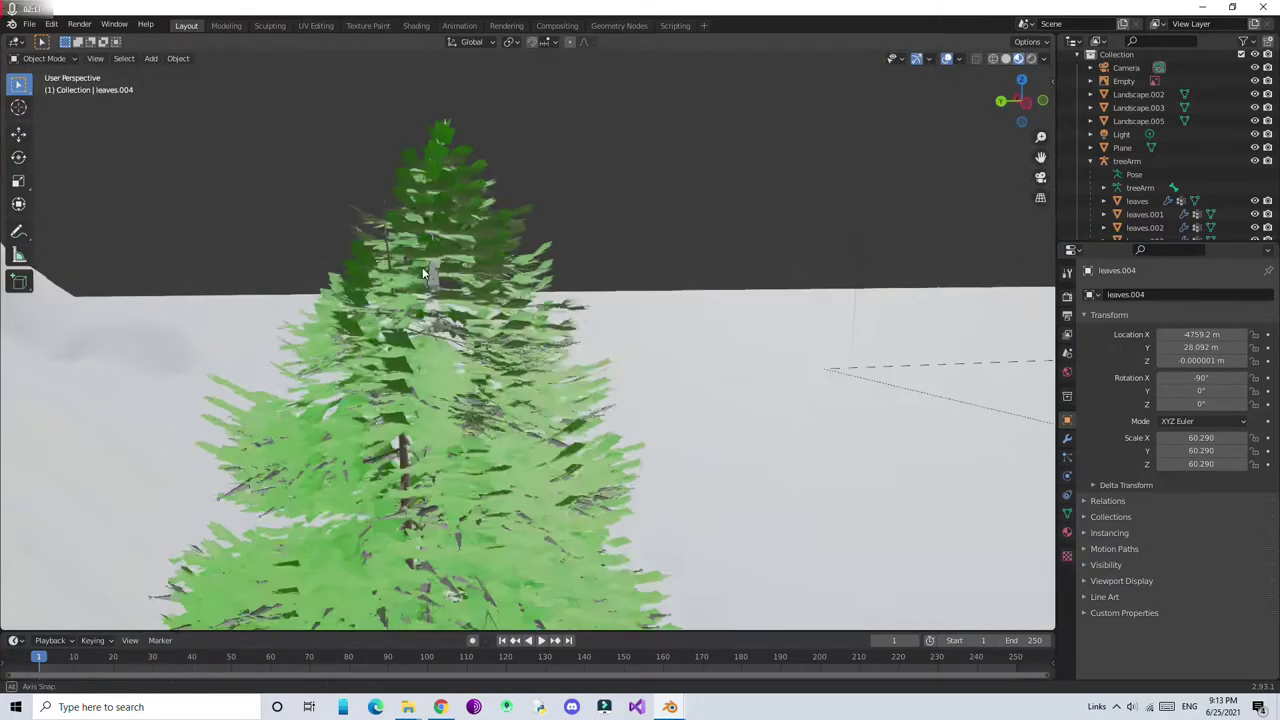
scroll(1036, 86, down, 5)
key(s)
click(466, 234)
key(s)
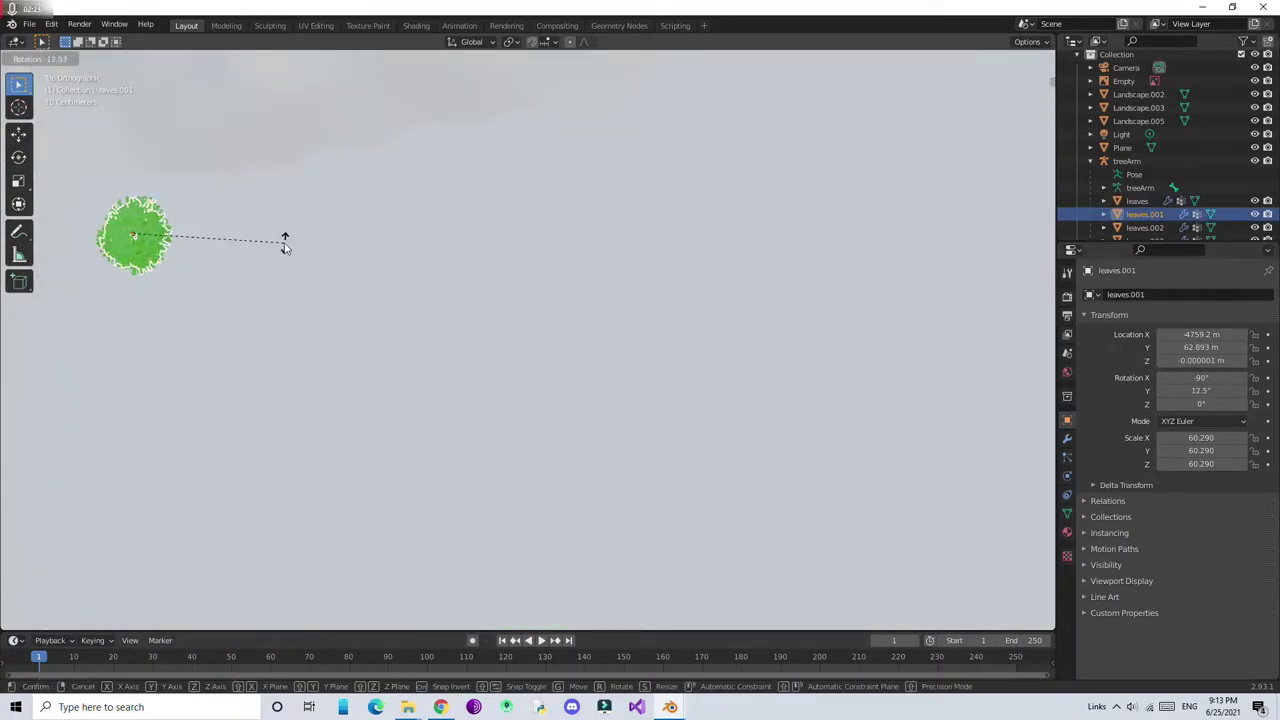
click(286, 240)
middle_drag(286, 240, 480, 594)
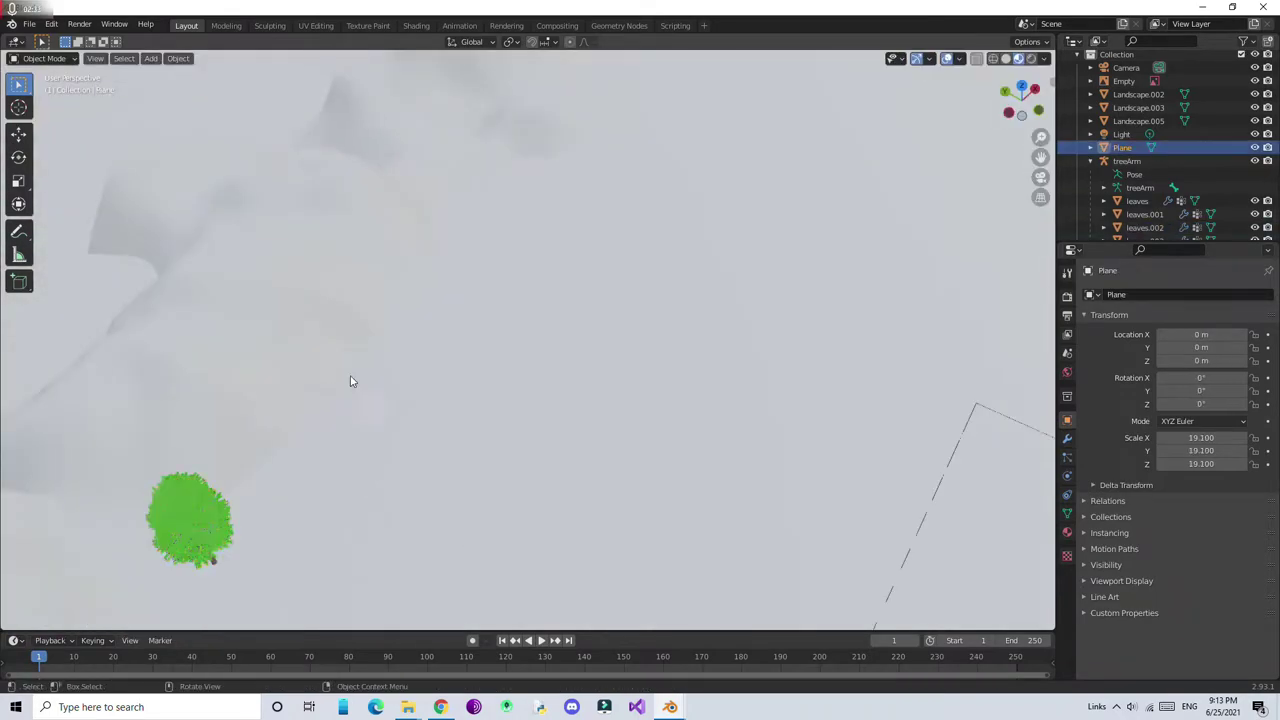
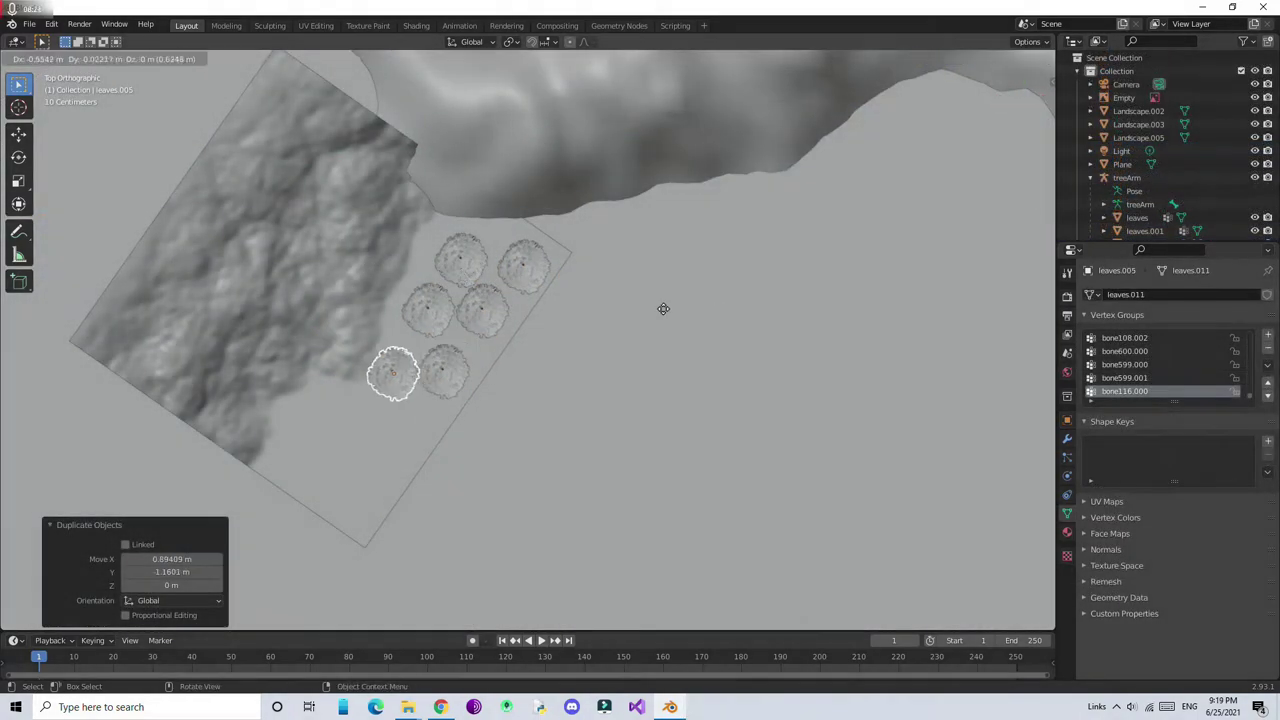
Confirm the leaf cluster's position, check the camera view, then deselect everything with A and Alt+A
click(663, 309)
click(95, 58)
click(323, 202)
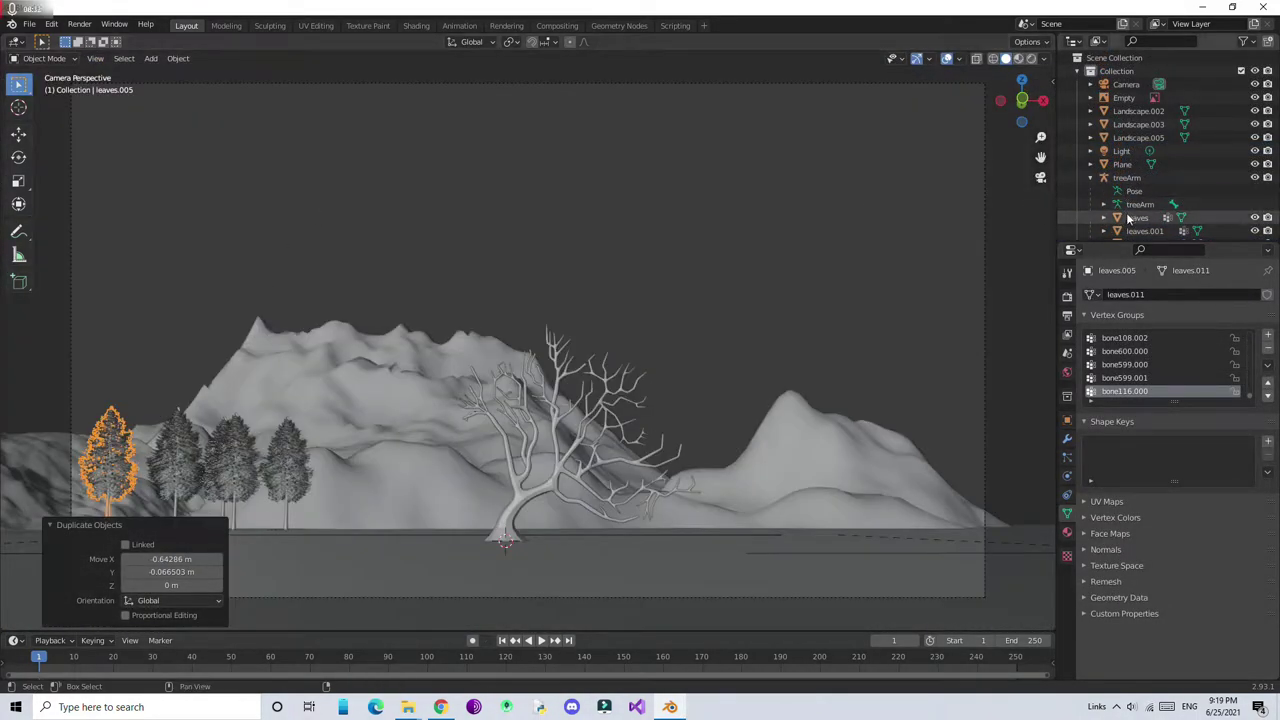
key(a)
key(alt+a)
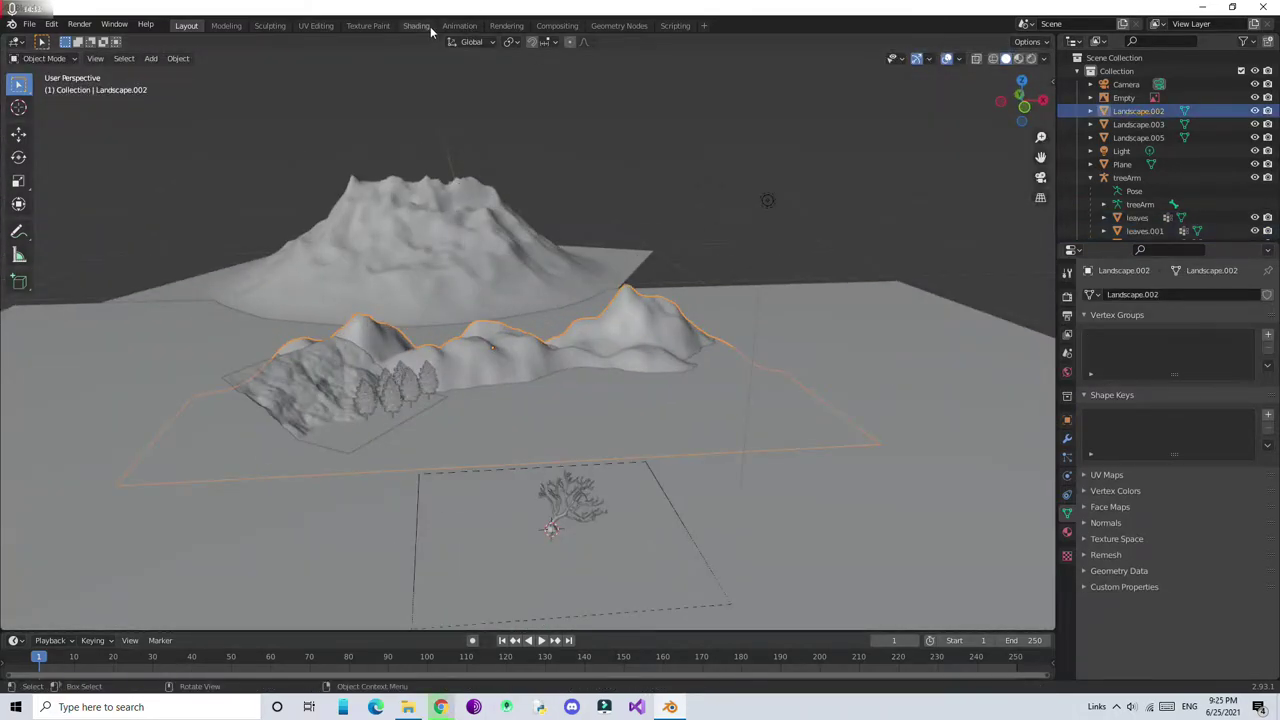
In Shading, add the Snow004 colour image and link it to the material's Base Color
click(416, 25)
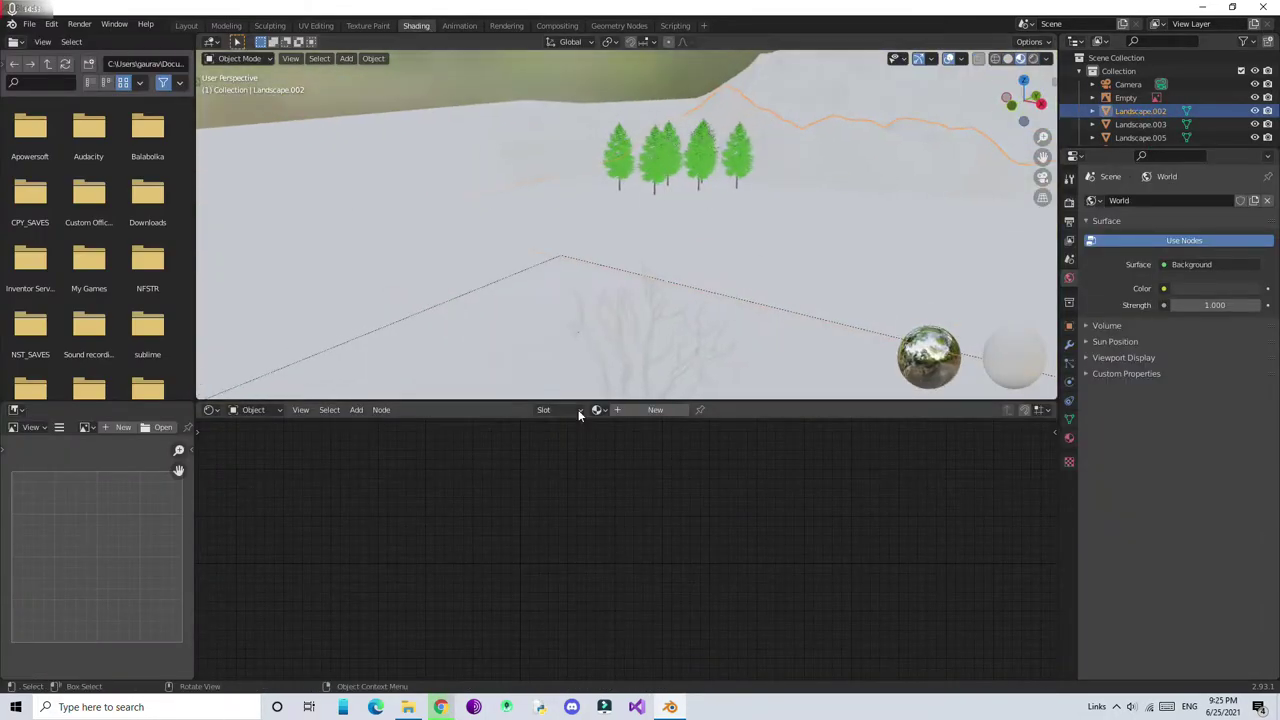
drag(158, 151, 101, 160)
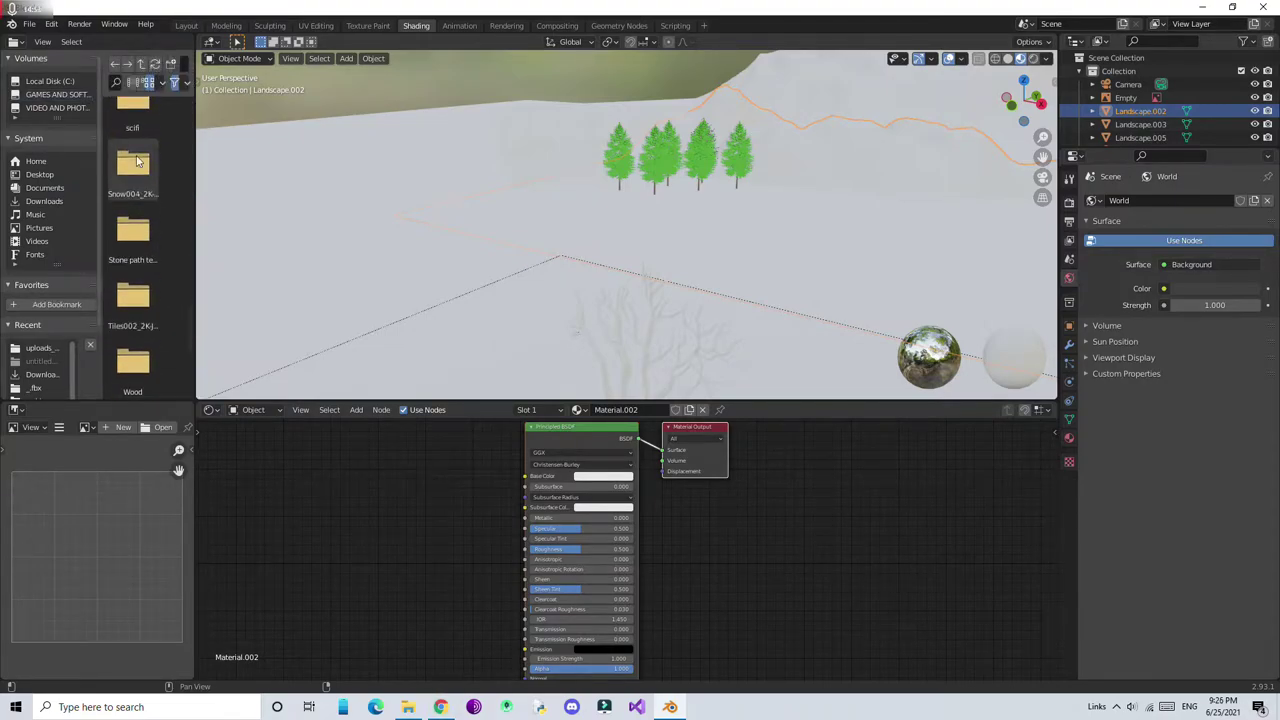
double_click(138, 161)
drag(133, 125, 362, 487)
middle_drag(571, 323, 956, 134)
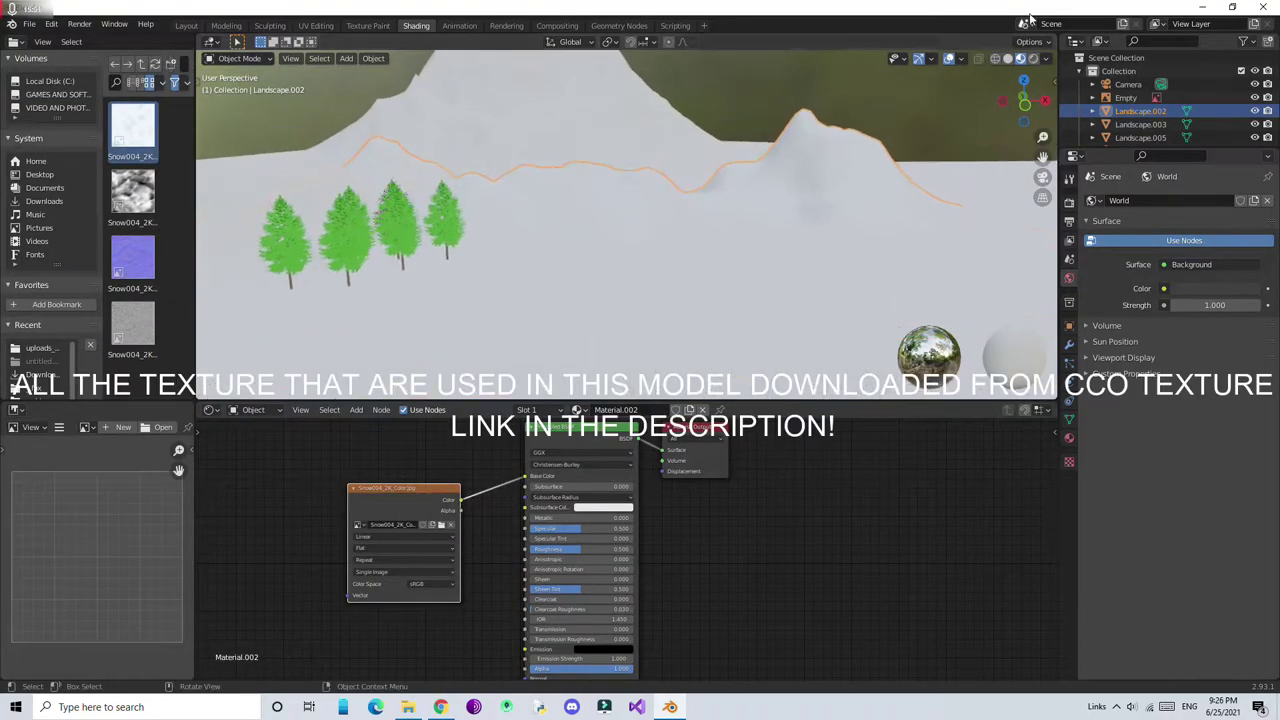
click(1033, 58)
drag(373, 501, 371, 476)
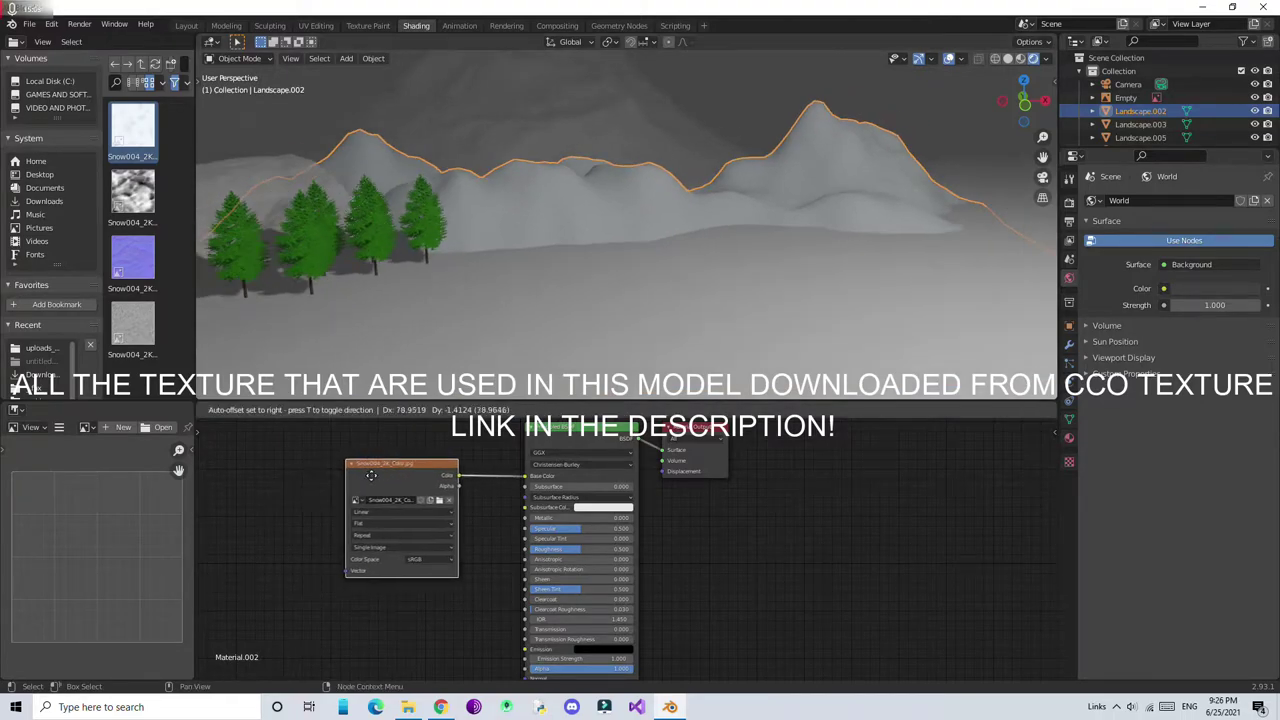
key(Escape)
Save the project as landscape.blend in the Desktop's Blender folder
click(316, 25)
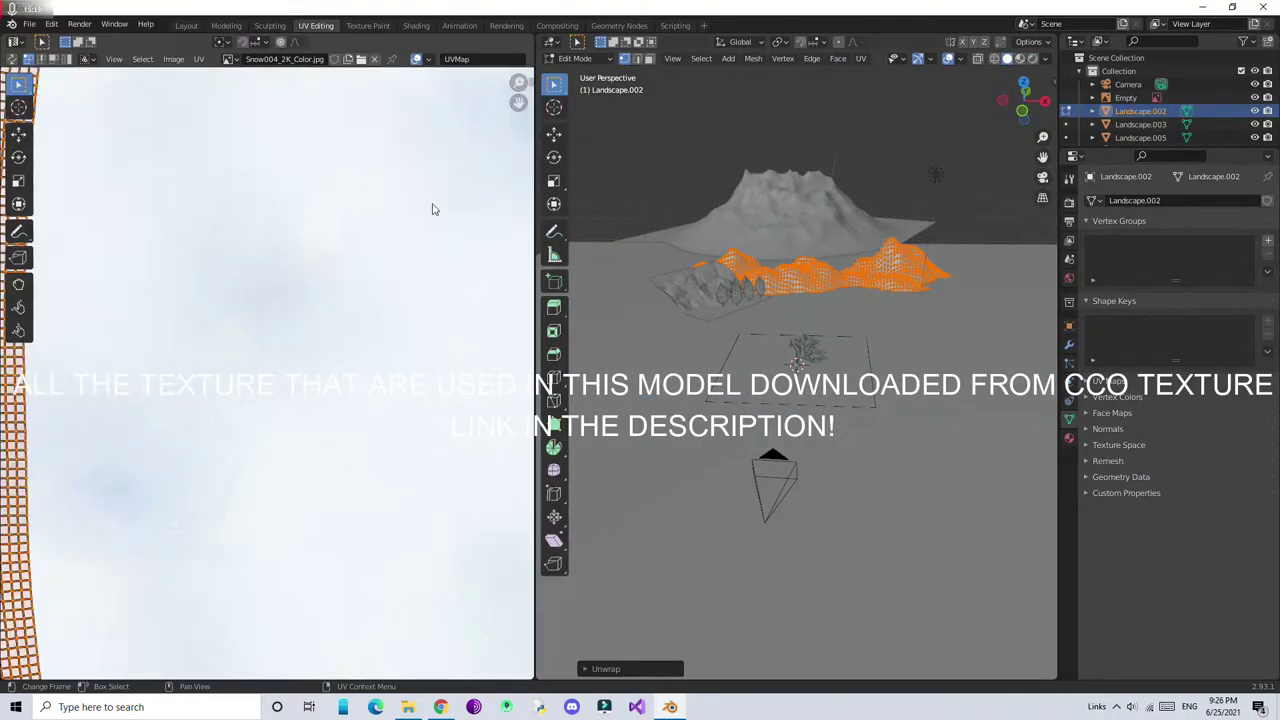
click(30, 25)
click(52, 125)
click(326, 279)
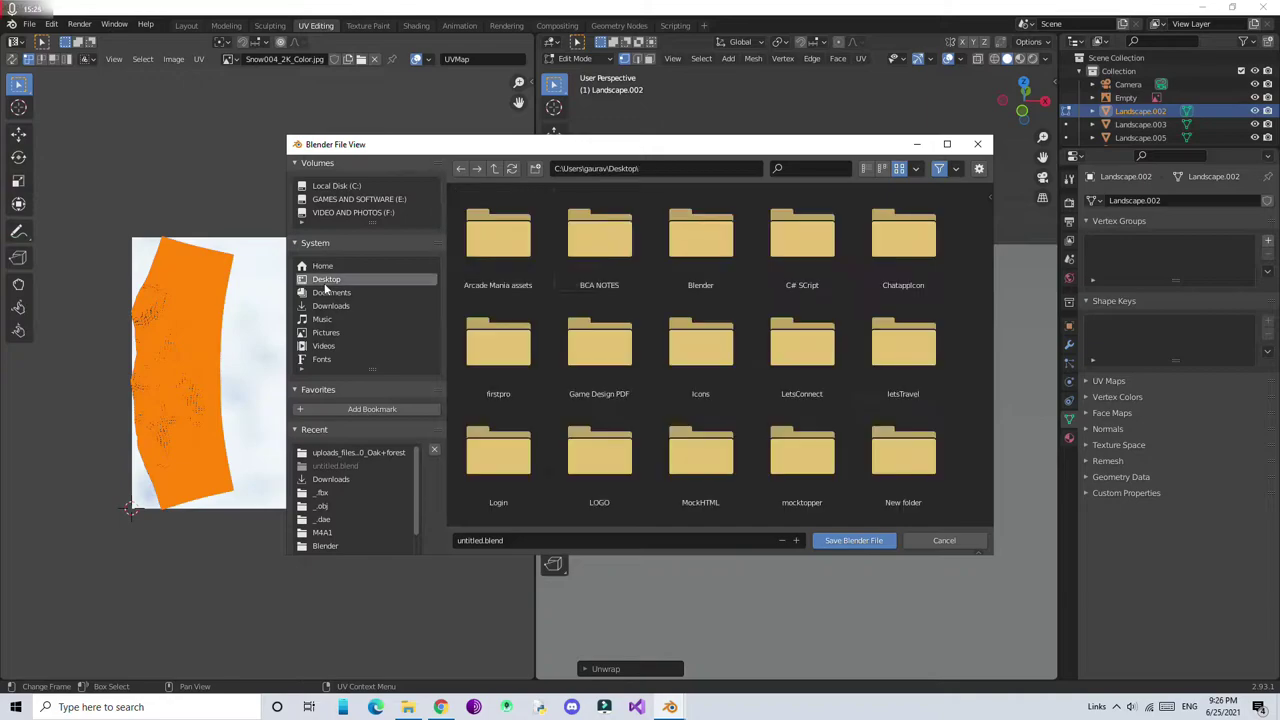
click(325, 545)
text(pe)
key(Return)
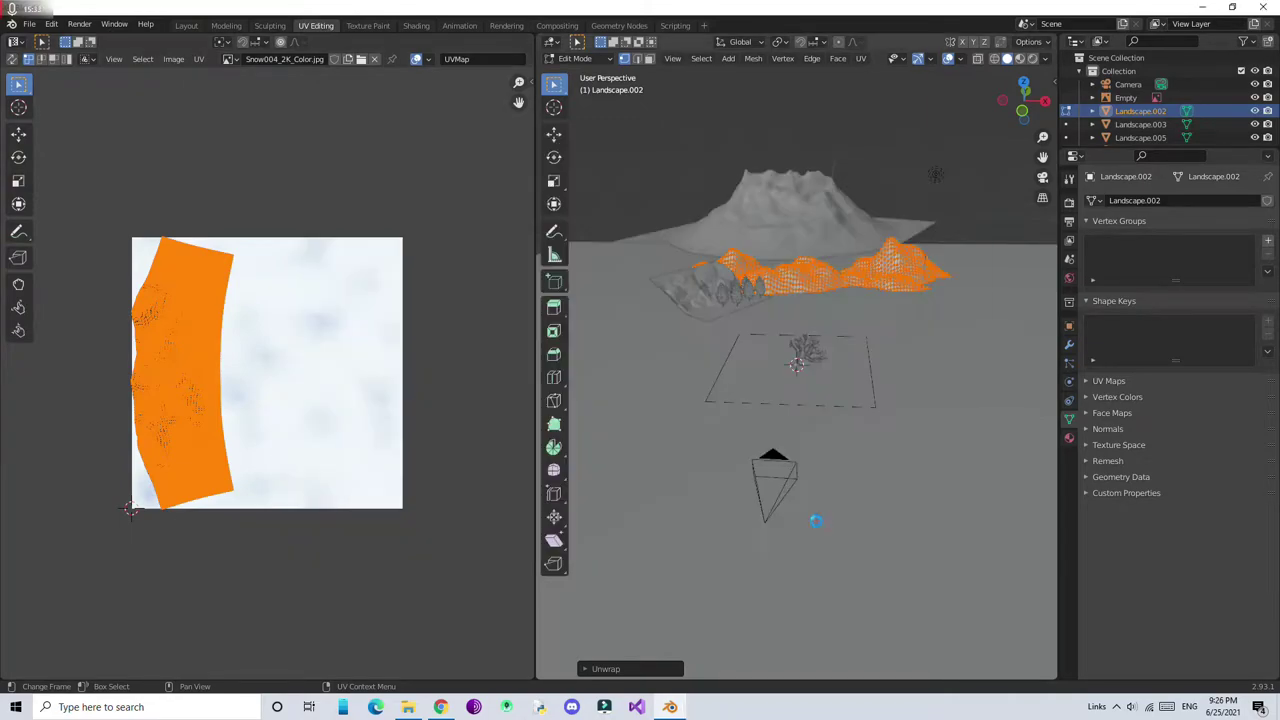
click(416, 25)
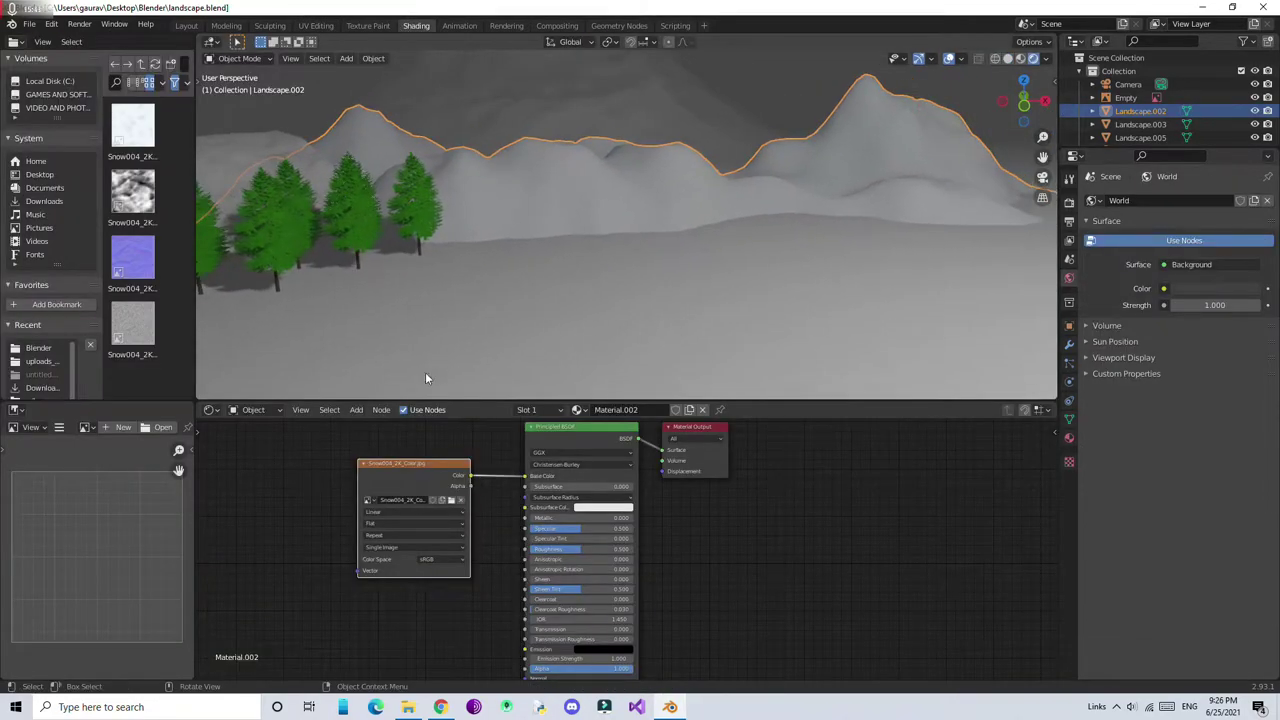
Add a Mapping node and link it to the snow colour image's Vector input
click(356, 409)
text(map)
click(387, 461)
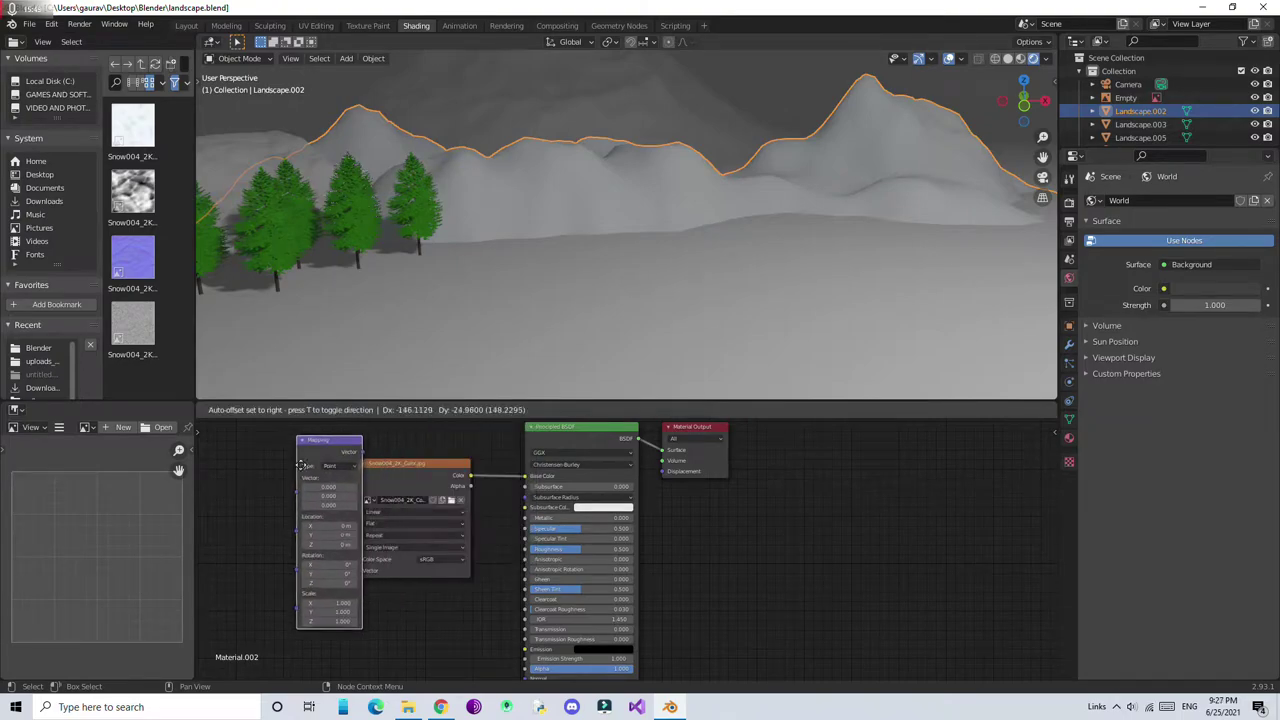
drag(356, 457, 357, 568)
mouse_move(320, 440)
mouse_down()
mouse_move(245, 445)
mouse_move(263, 474)
mouse_up()
Feed a Texture Coordinate node into the Mapping node and add the snow displacement image
key(shift+a)
text(texture c)
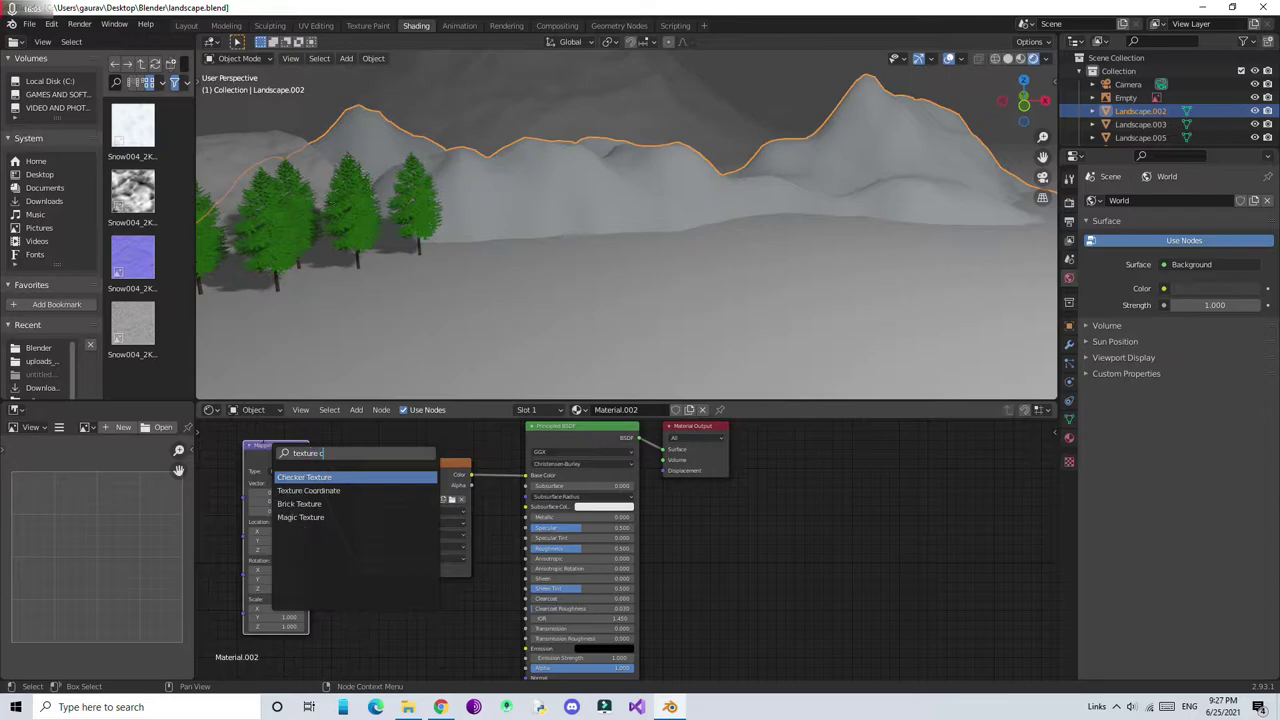
click(308, 490)
scroll(324, 468, up, 2)
drag(336, 483, 323, 475)
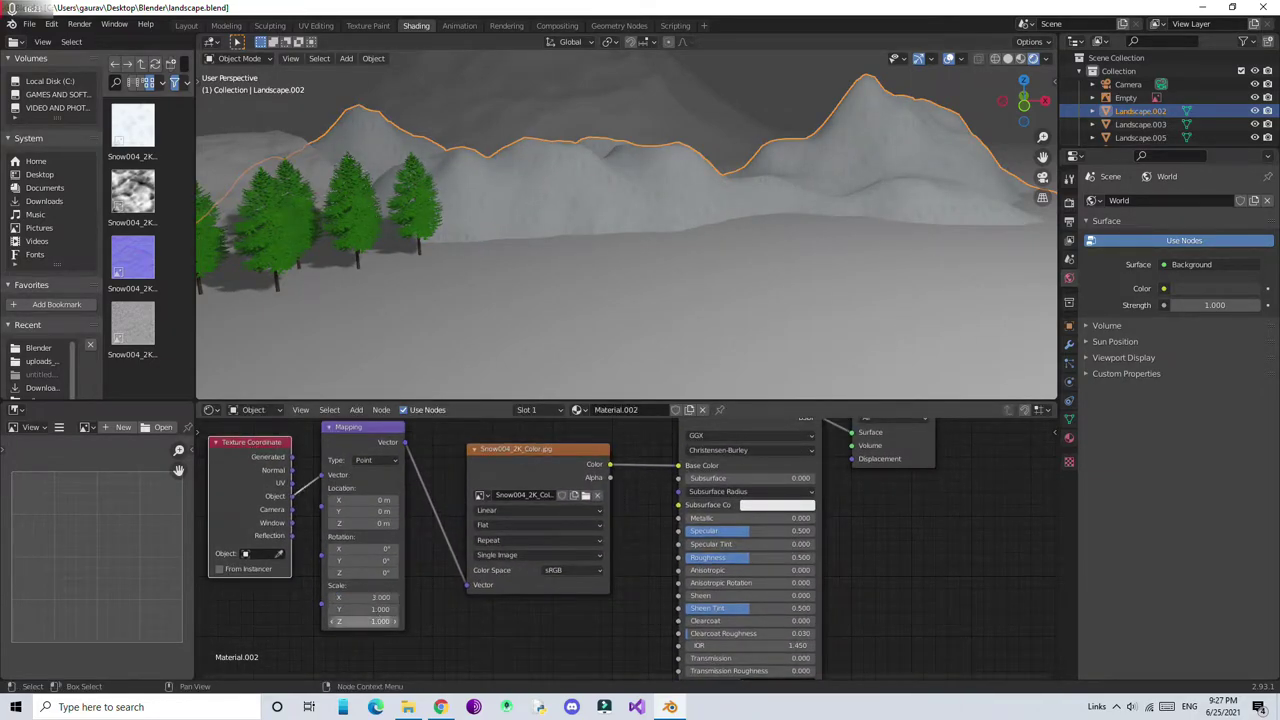
scroll(528, 522, down, 3)
drag(318, 446, 472, 593)
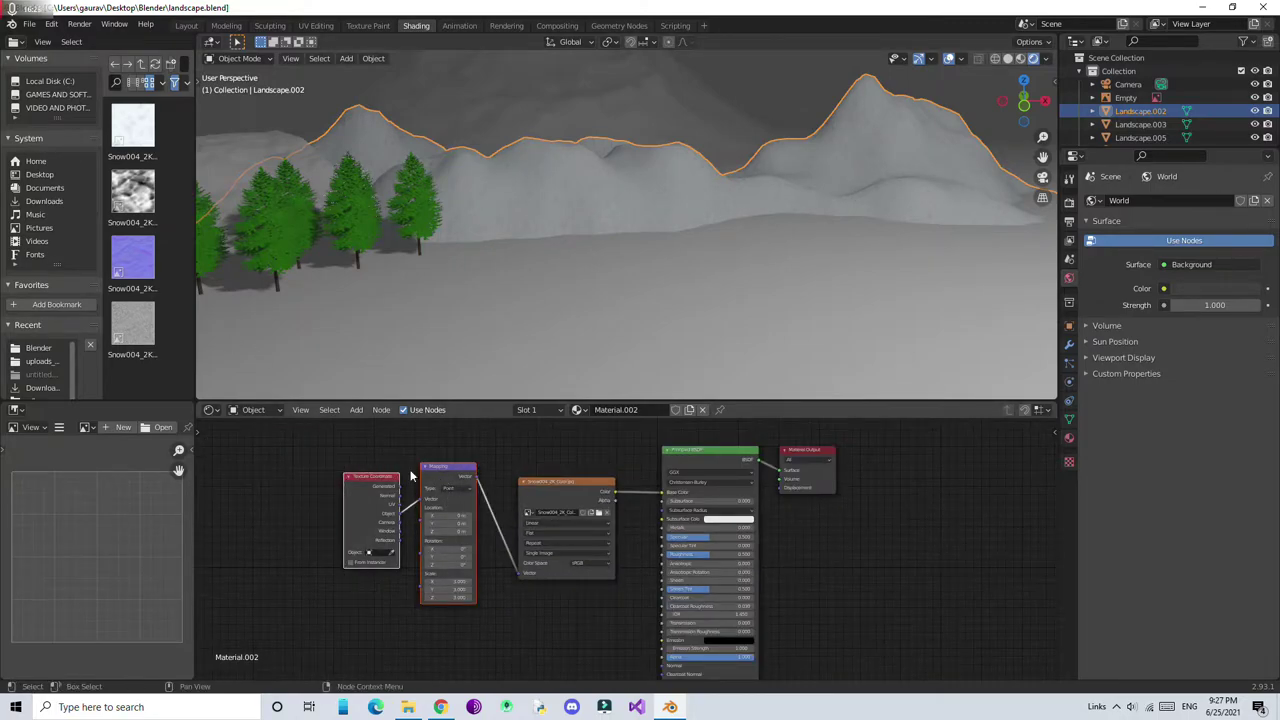
drag(133, 190, 400, 495)
Add Bump and Normal Map nodes and set the displacement image to Non-Color
key(Return)
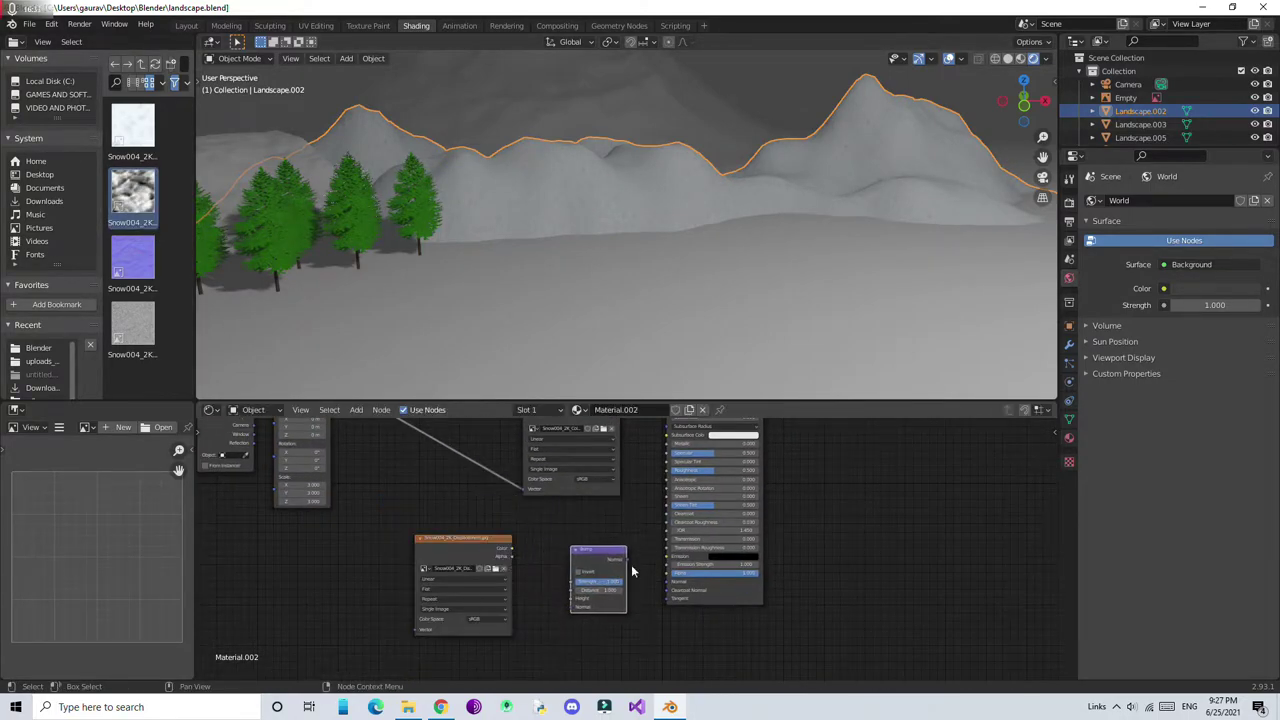
key(shift+a)
click(560, 552)
click(495, 570)
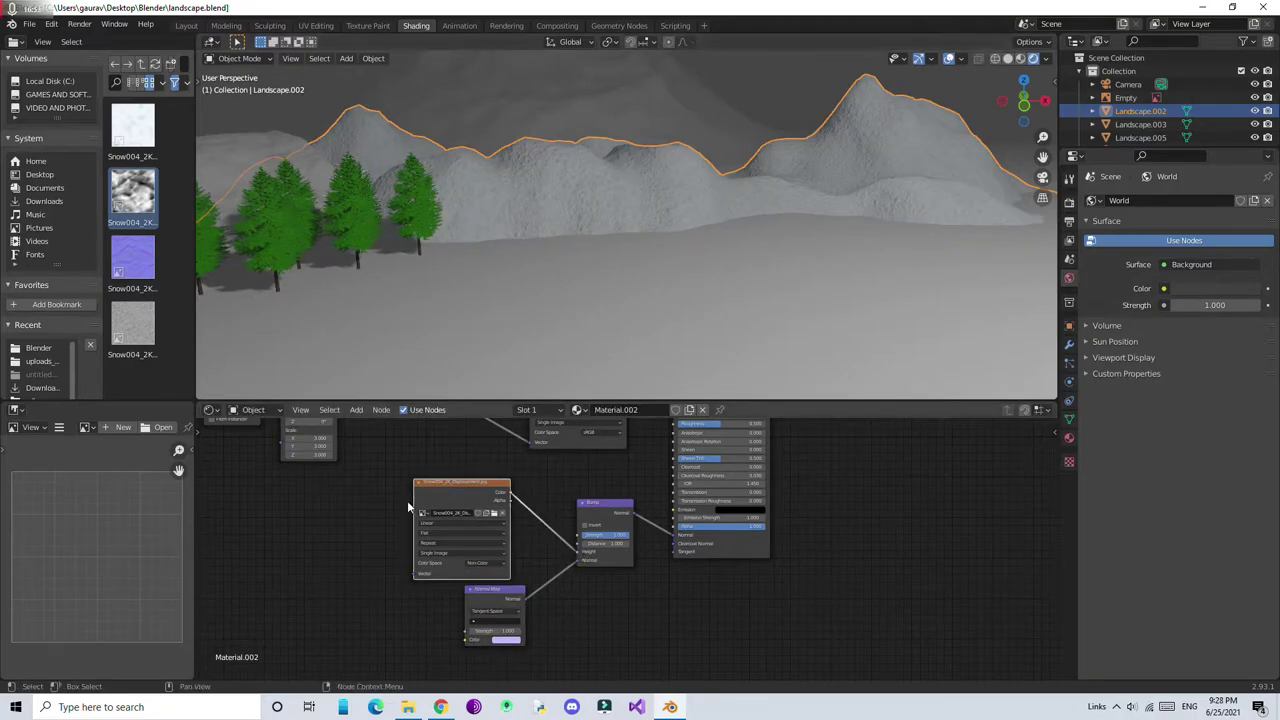
Switch the render engine to Cycles and nudge the displacement image node into place
click(1069, 201)
click(1218, 200)
click(1218, 244)
scroll(418, 459, up, 1)
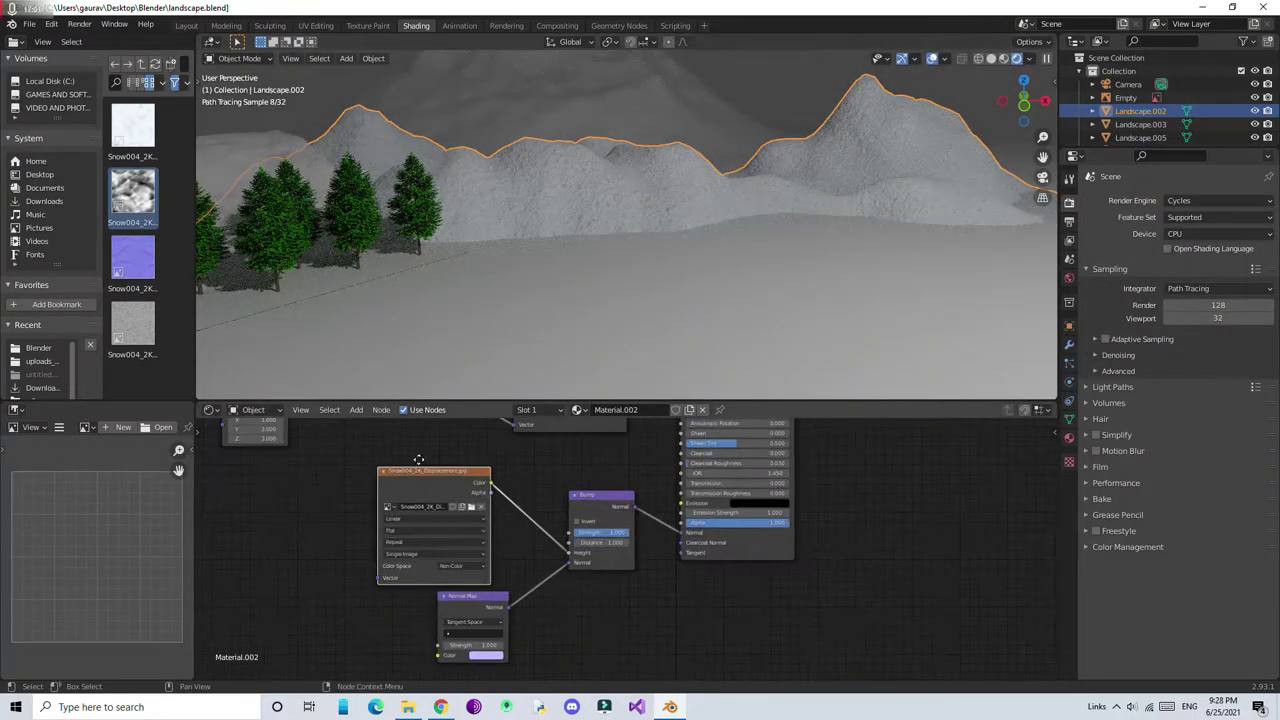
drag(418, 459, 448, 445)
Switch the render engine back to Eevee and return to rendered viewport shading
click(1004, 58)
click(1218, 200)
click(1210, 214)
click(1033, 58)
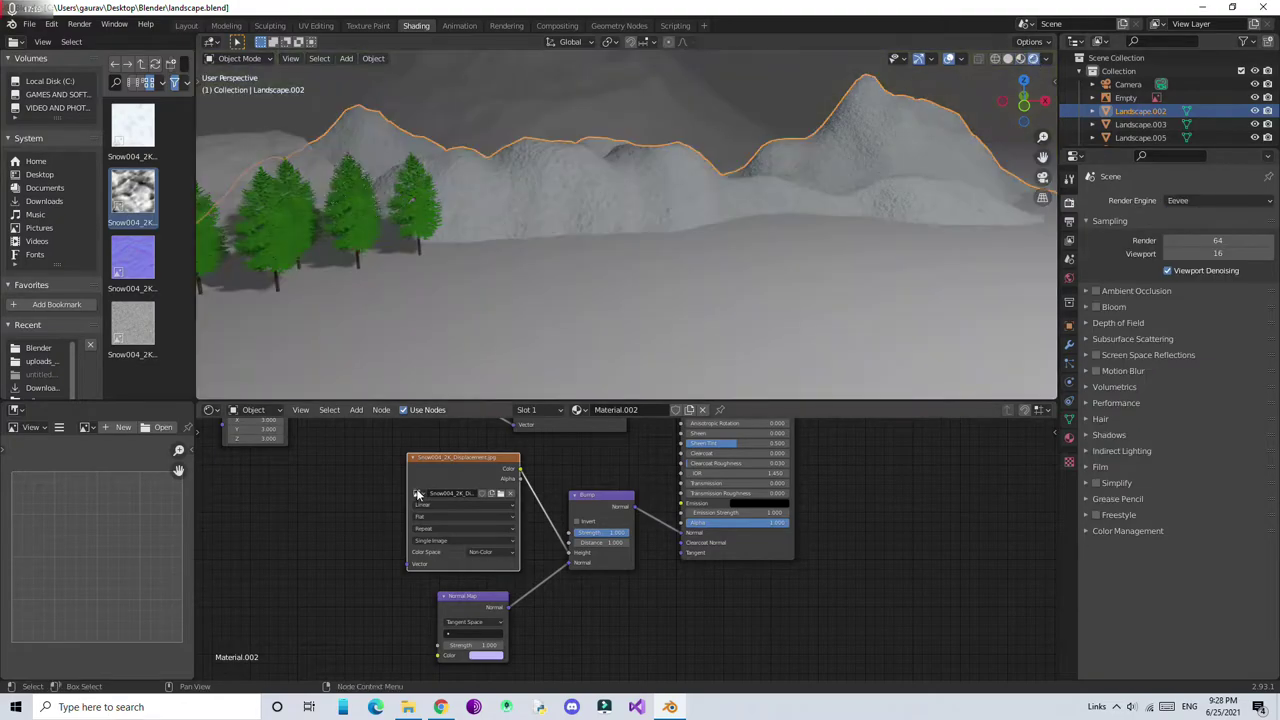
Add the snow normal image with Normal Map strength 4.000, then add the roughness image
mouse_move(133, 260)
mouse_down()
mouse_move(375, 565)
mouse_move(310, 585)
mouse_up()
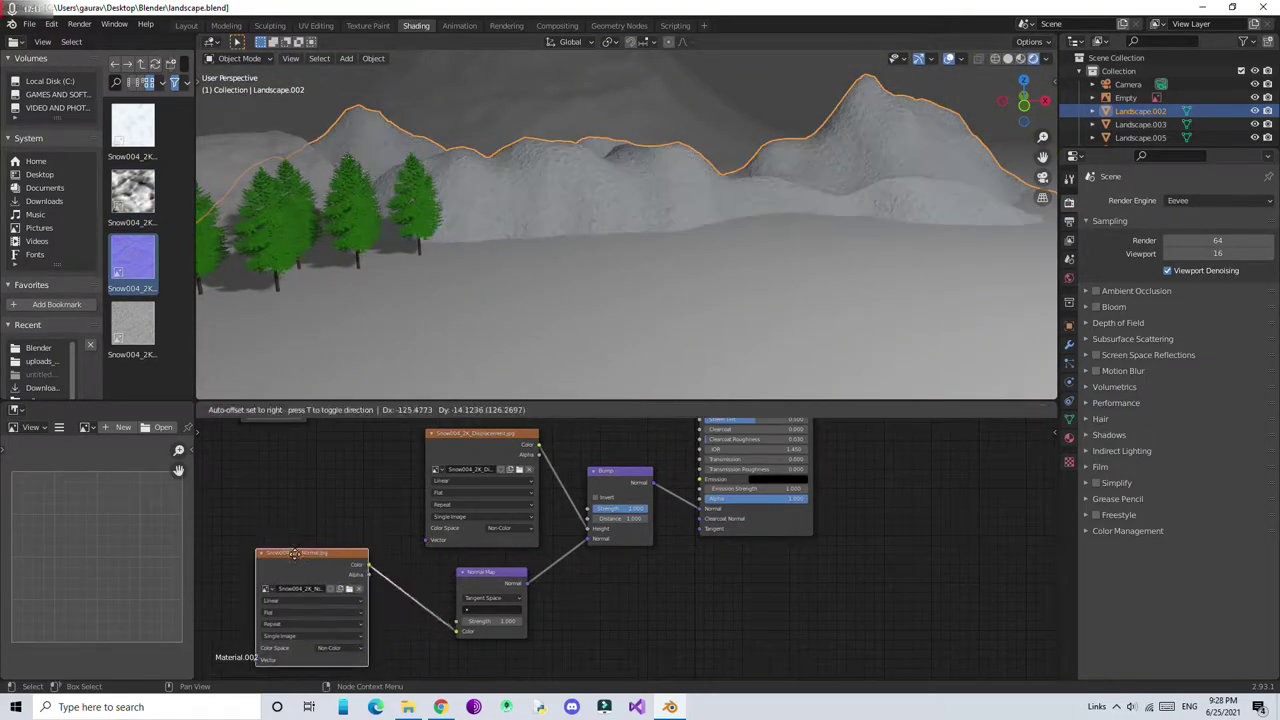
scroll(579, 590, up, 2)
text(7)
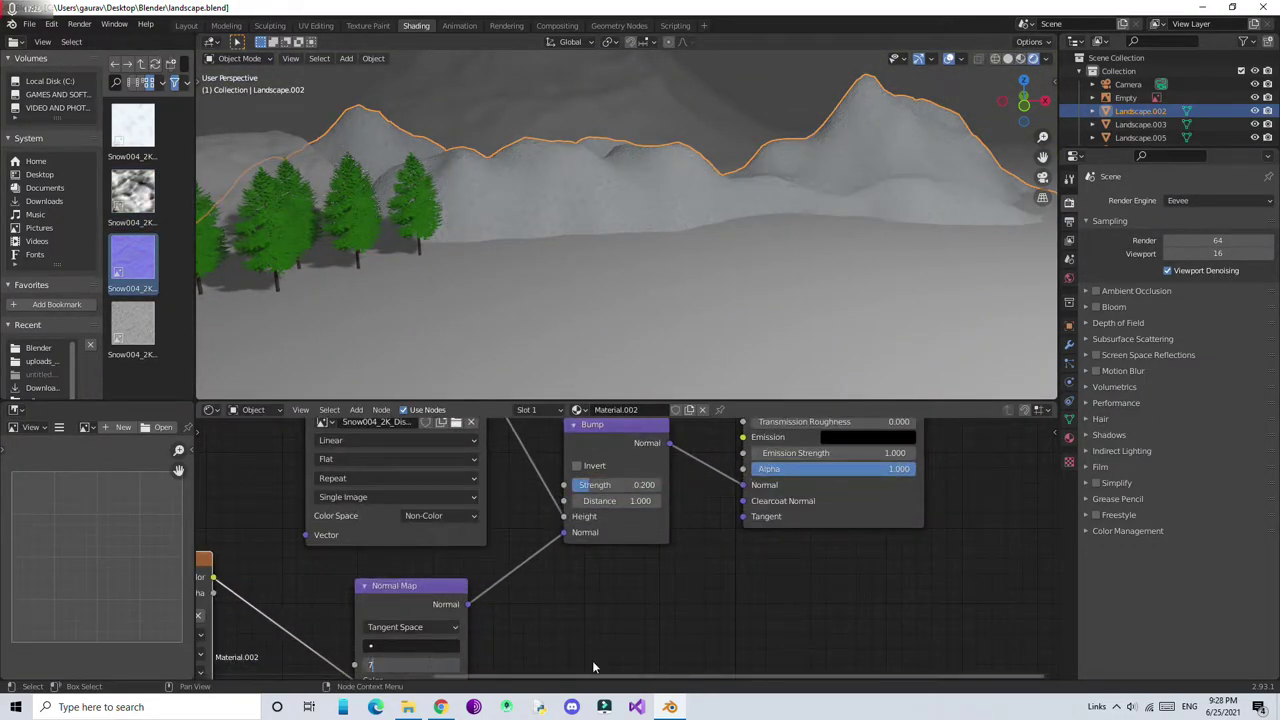
key(Return)
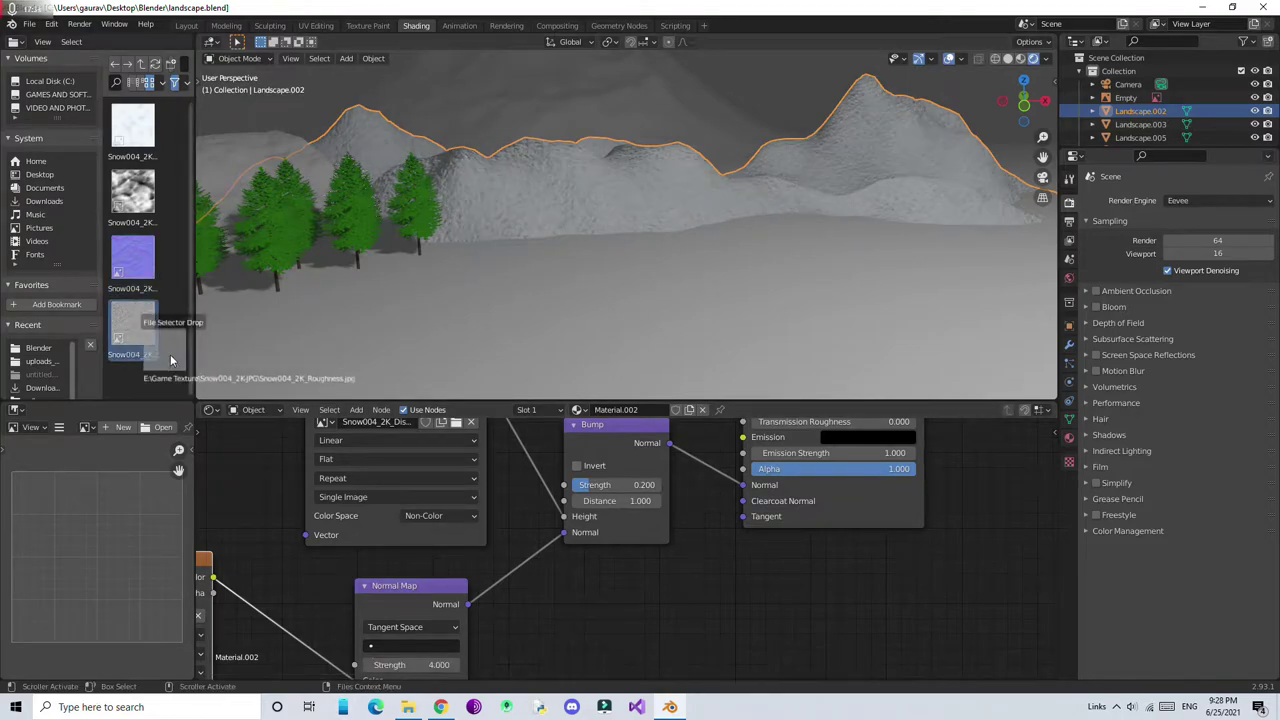
drag(171, 360, 623, 491)
key(Home)
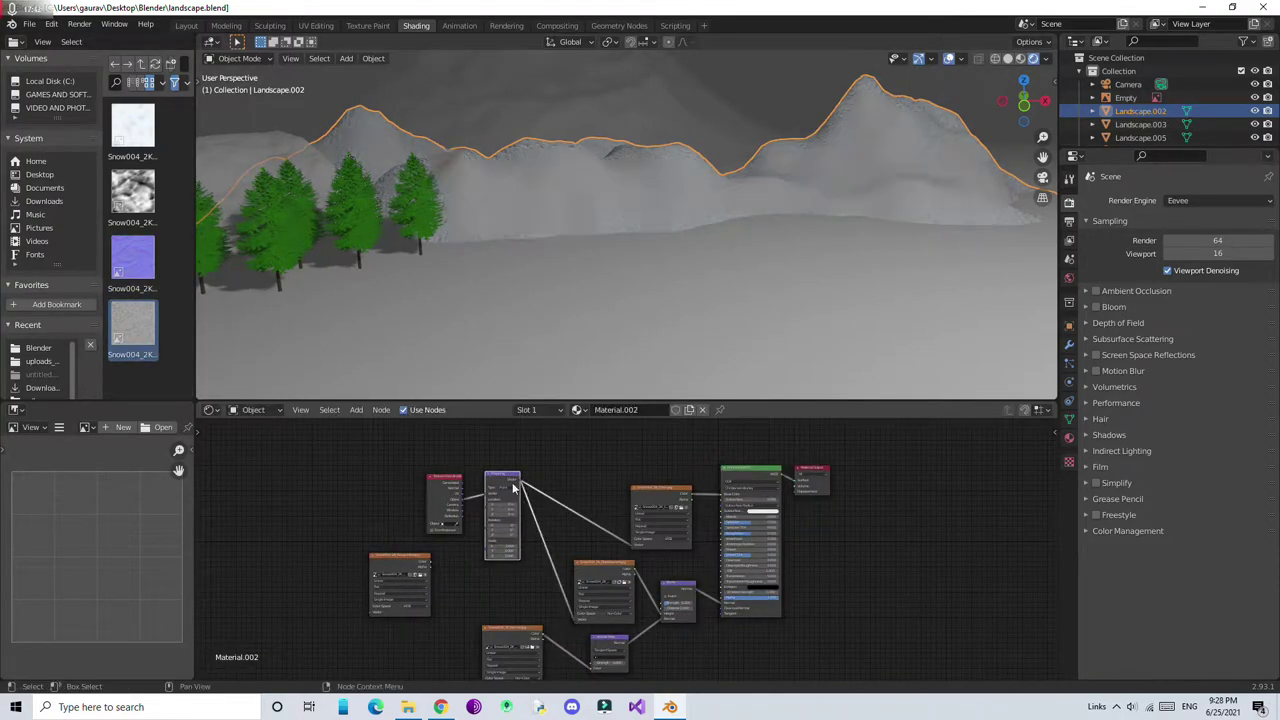
Rearrange the nodes and link the Mapping output to the roughness image
scroll(513, 487, up, 2)
drag(529, 471, 677, 606)
drag(620, 560, 401, 447)
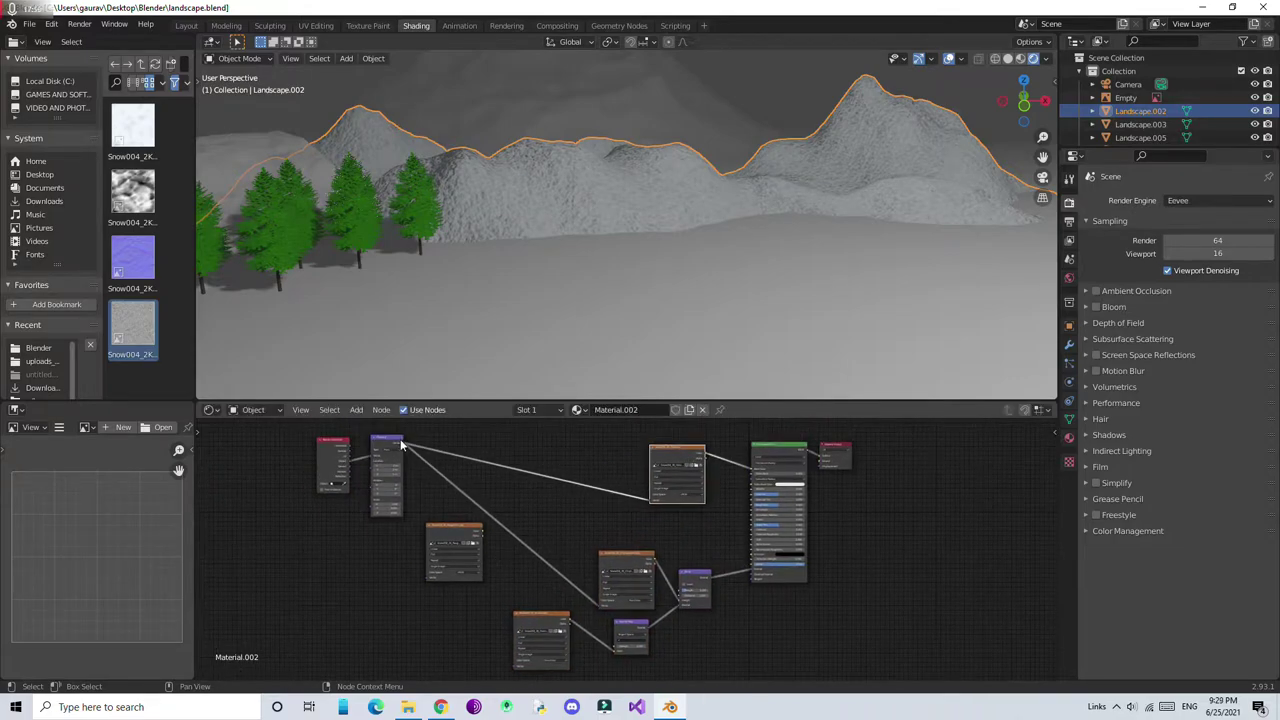
drag(462, 528, 584, 504)
scroll(584, 504, up, 3)
middle_drag(620, 481, 491, 541)
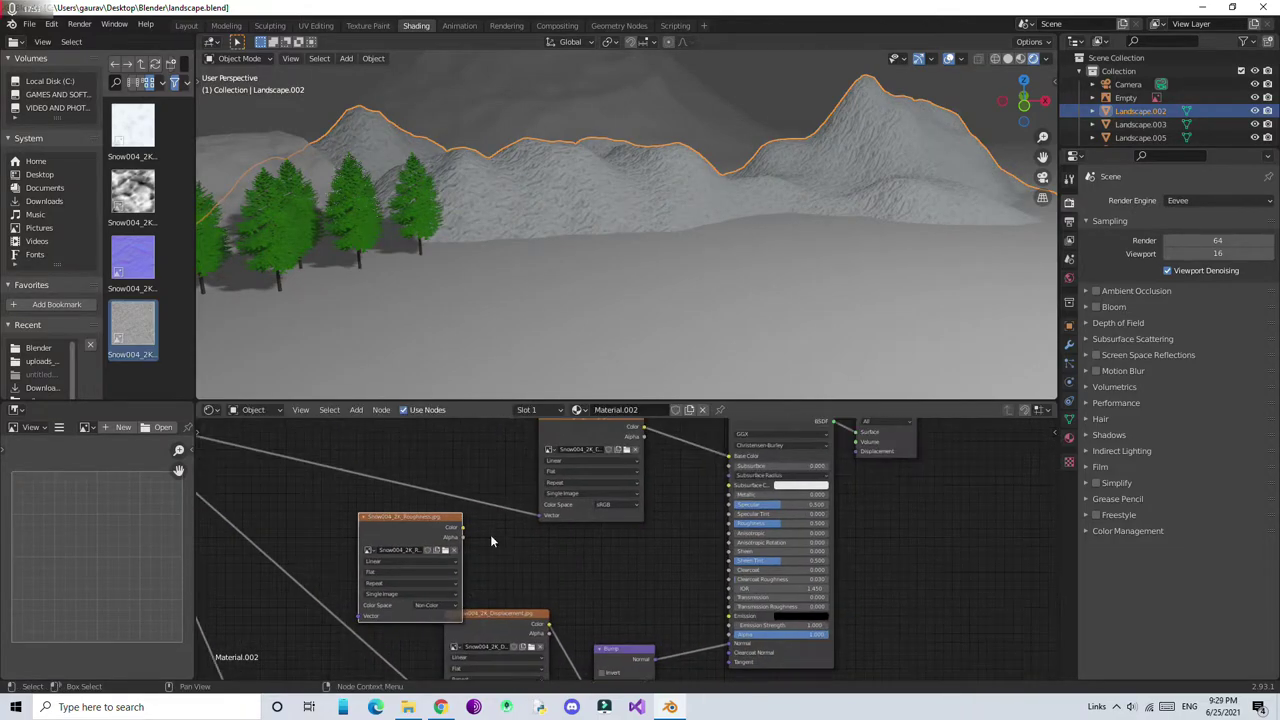
key(Home)
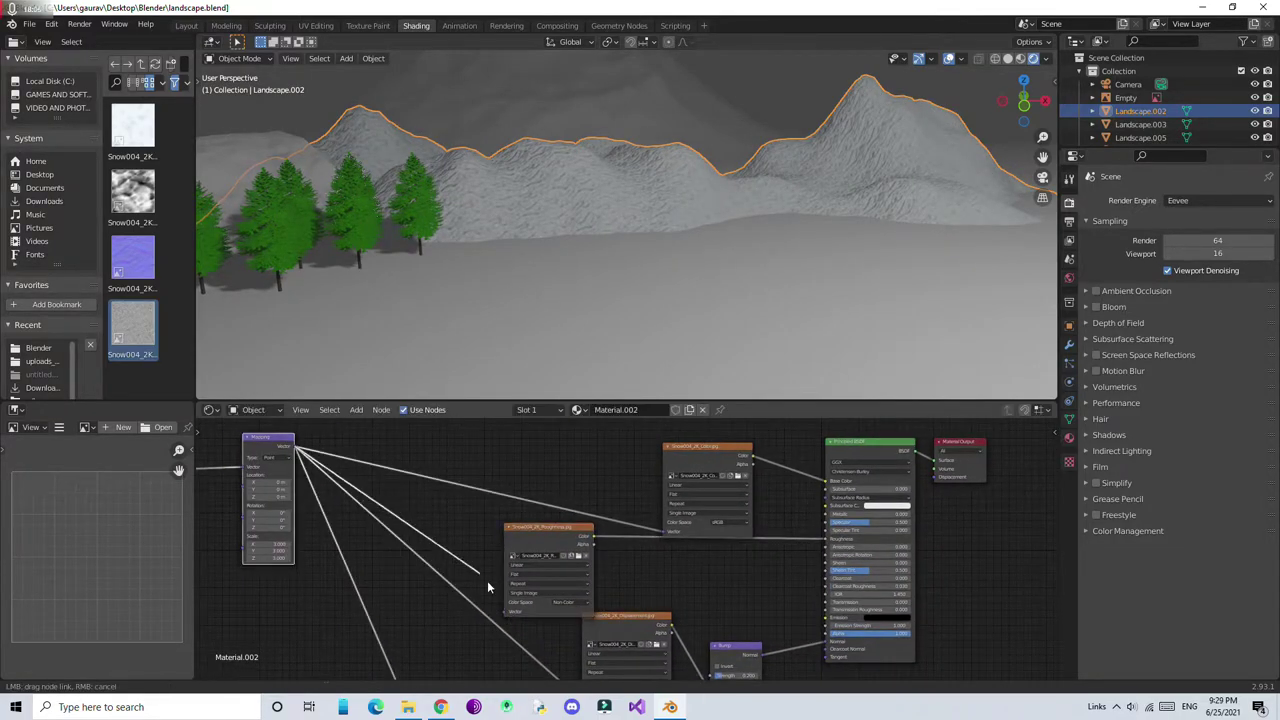
drag(510, 528, 580, 571)
click(576, 570)
Set the Mapping node's scale to 10 and connect texture coordinates into it
scroll(346, 557, up, 2)
scroll(346, 557, up, 1)
double_click(306, 546)
text(10)
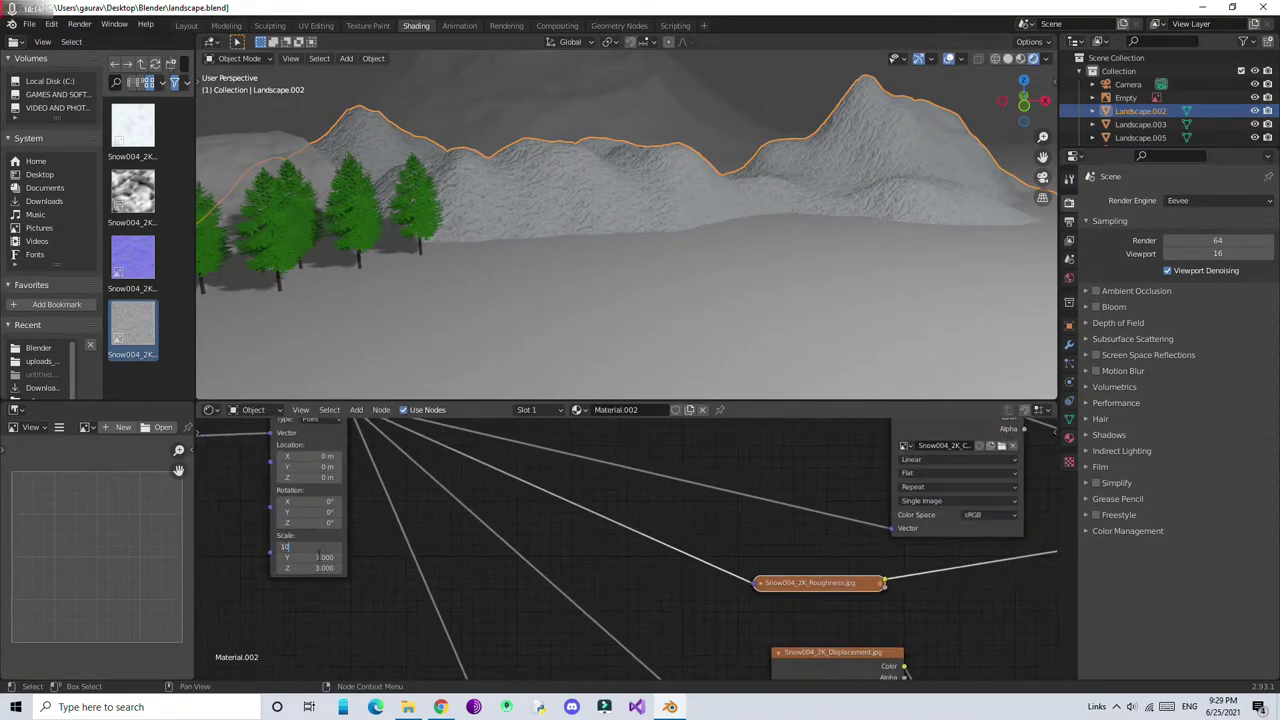
key(Return)
scroll(330, 523, up, 2)
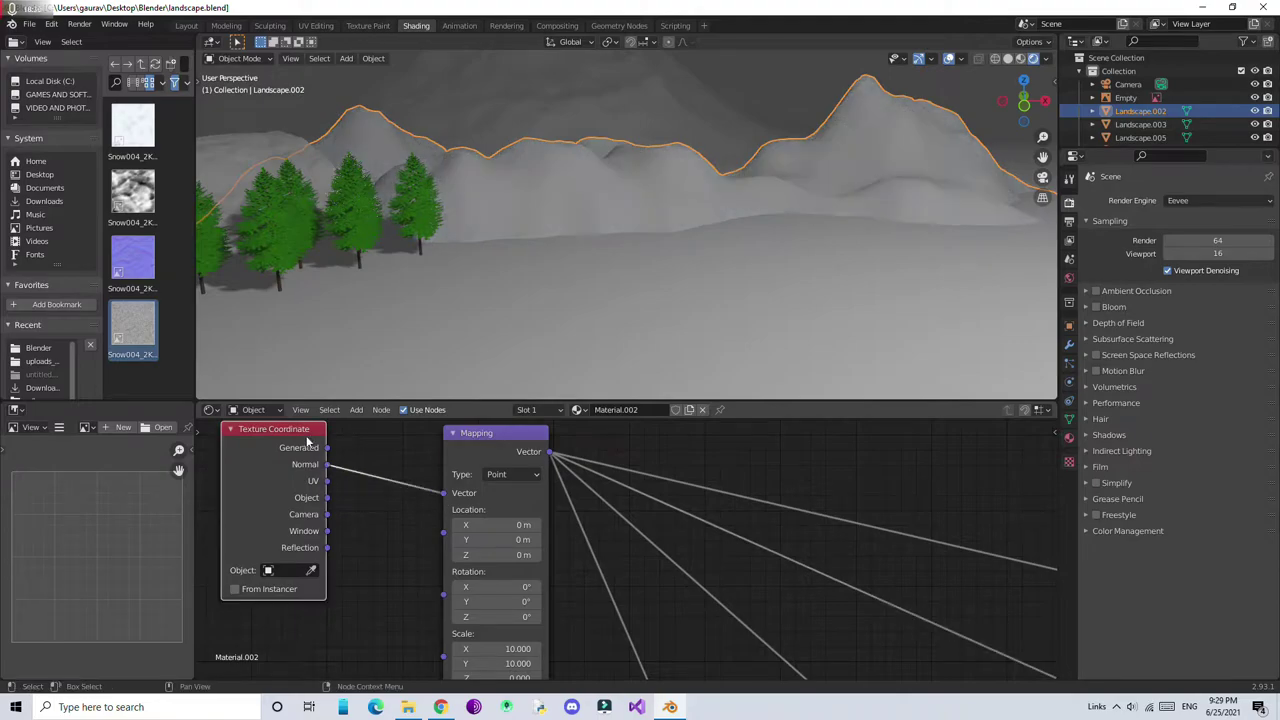
drag(448, 497, 444, 493)
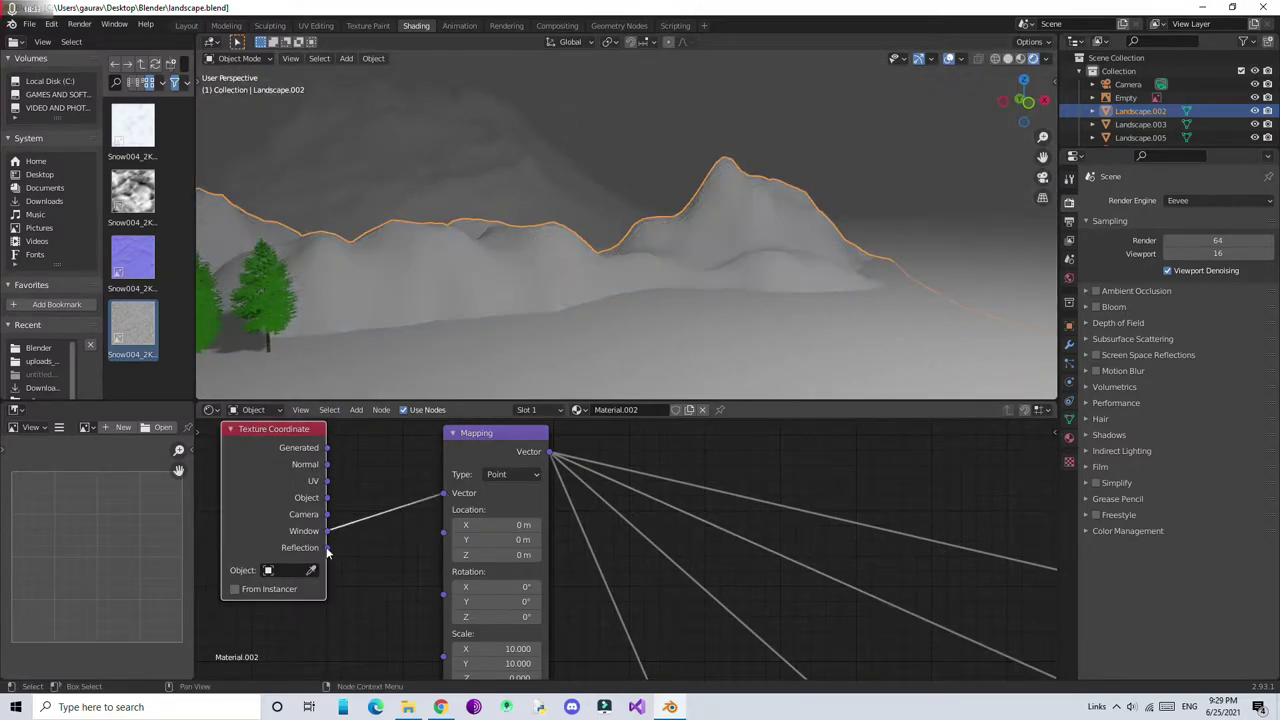
Smart UV unwrap the landscape in the UV Editing workspace
click(315, 25)
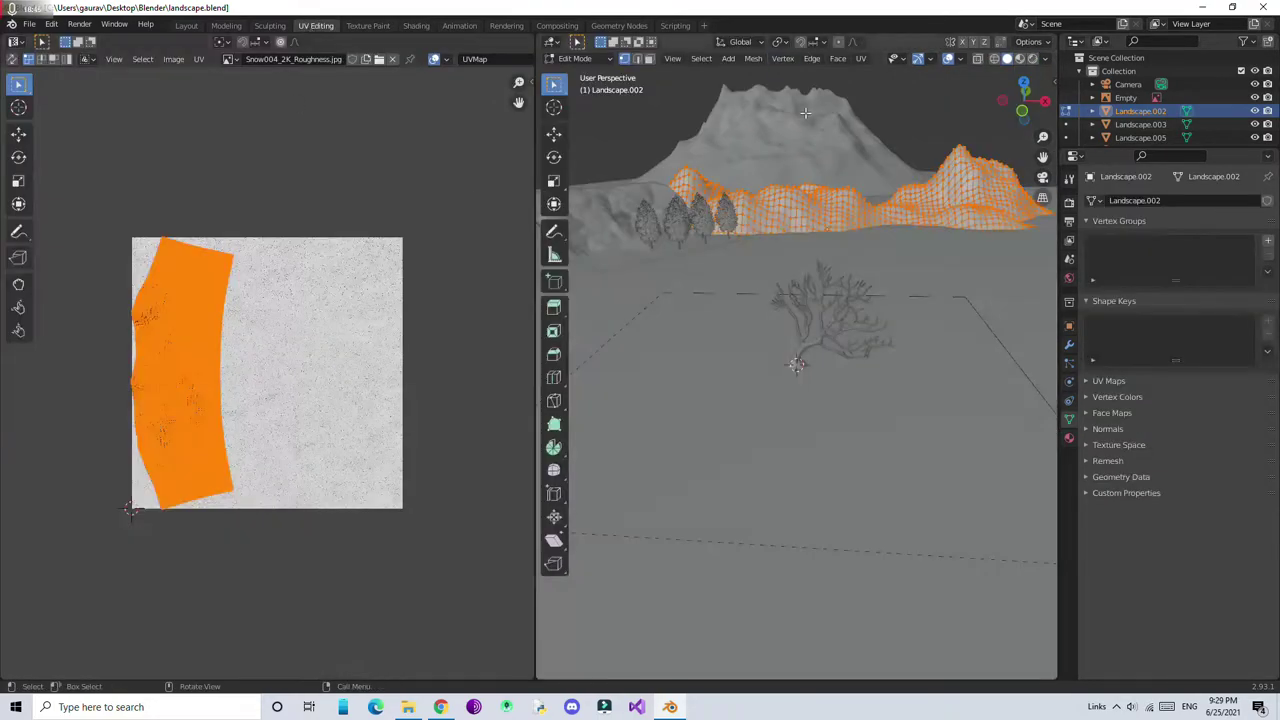
click(860, 58)
click(886, 94)
click(890, 194)
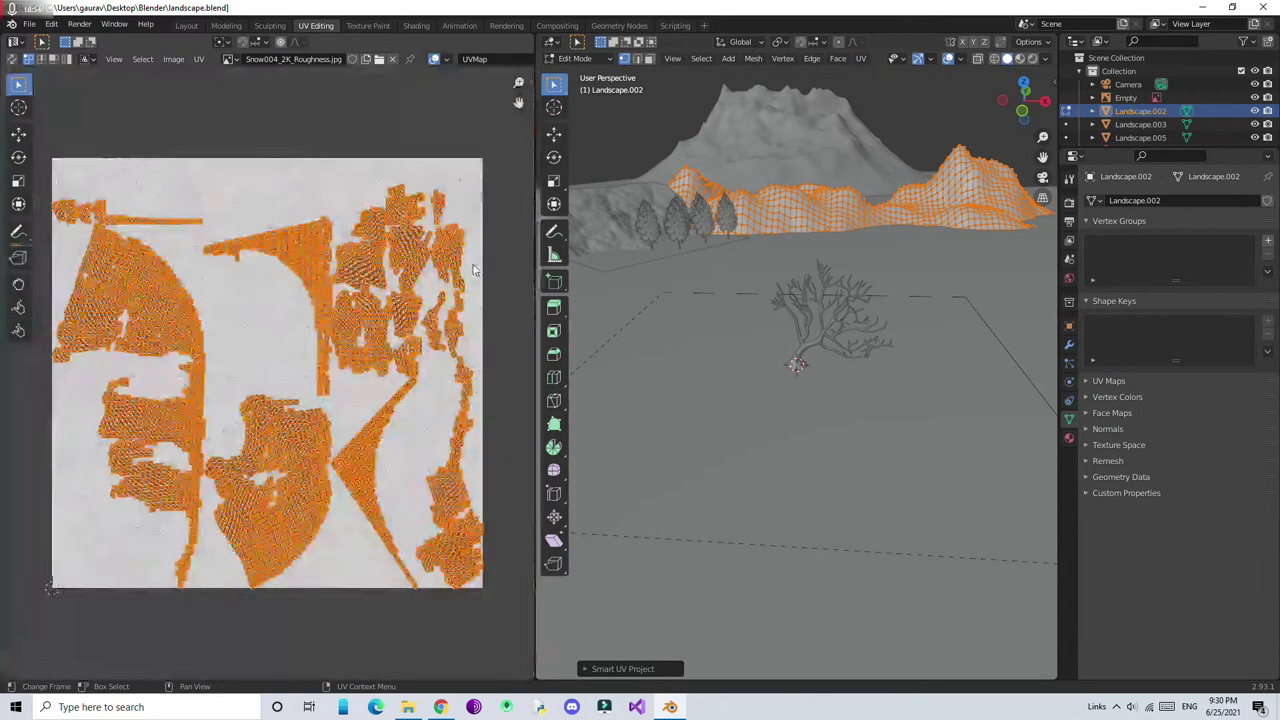
click(416, 25)
Set the Mapping node's X, Y and Z scale to 1
scroll(490, 600, down, 1)
click(490, 611)
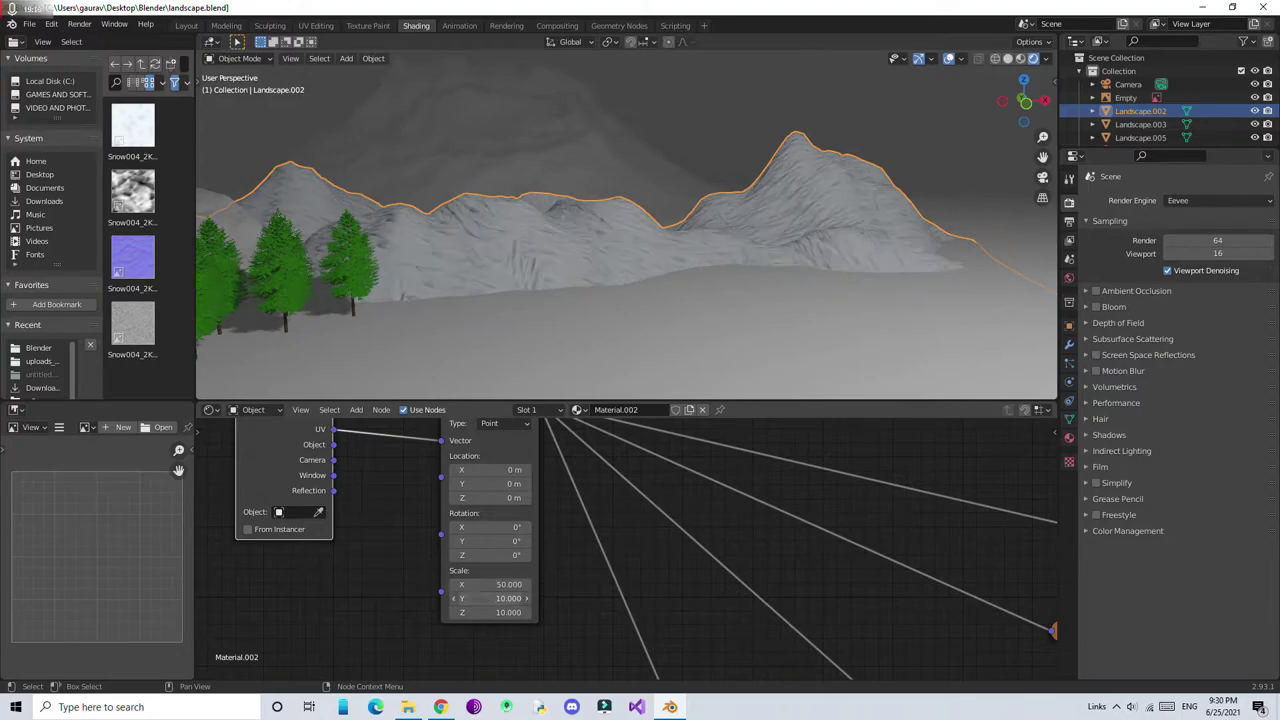
click(490, 584)
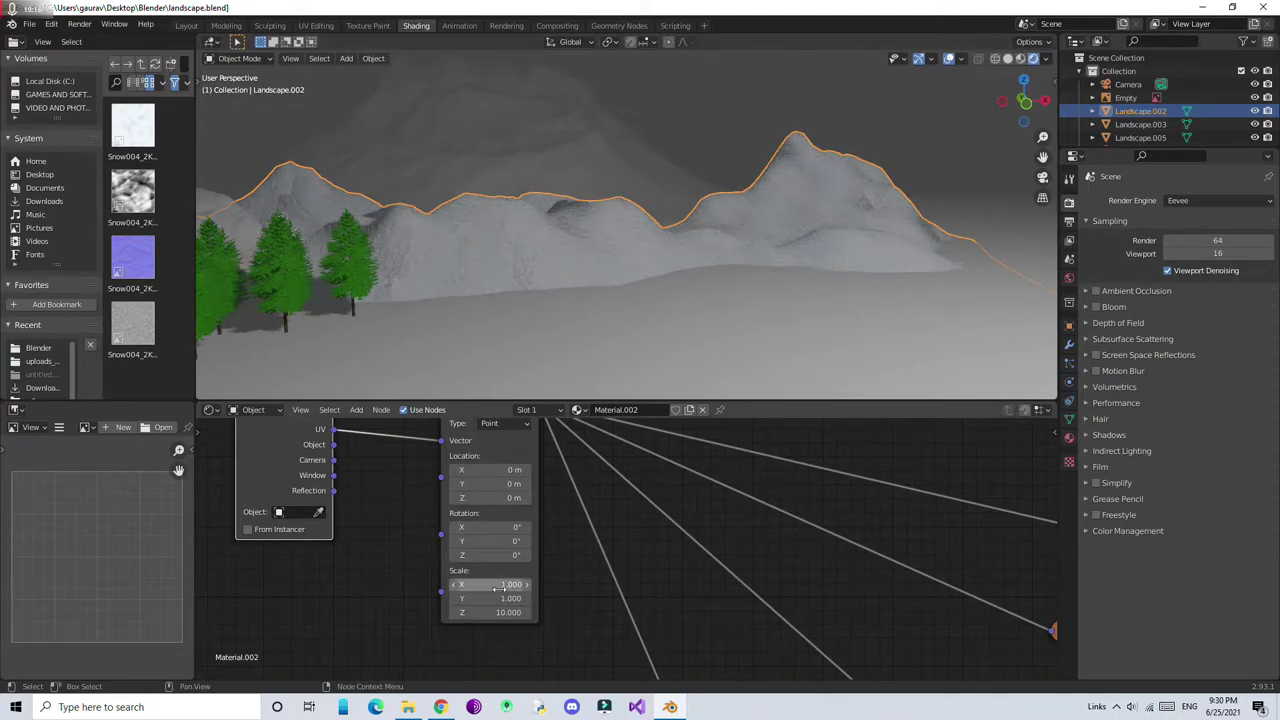
drag(497, 588, 497, 612)
key(KP_0)
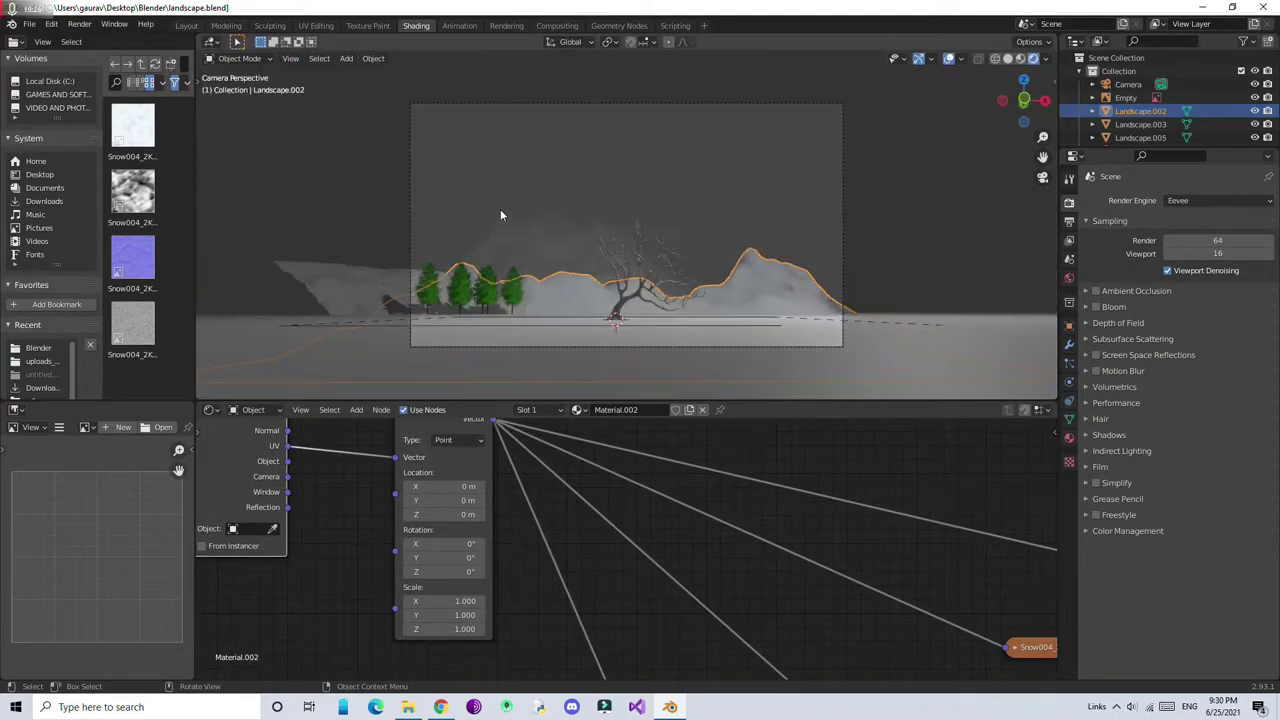
Raise the Bump node's strength to 0.092
mouse_move(814, 517)
middle_down()
mouse_move(515, 535)
mouse_move(448, 382)
middle_up()
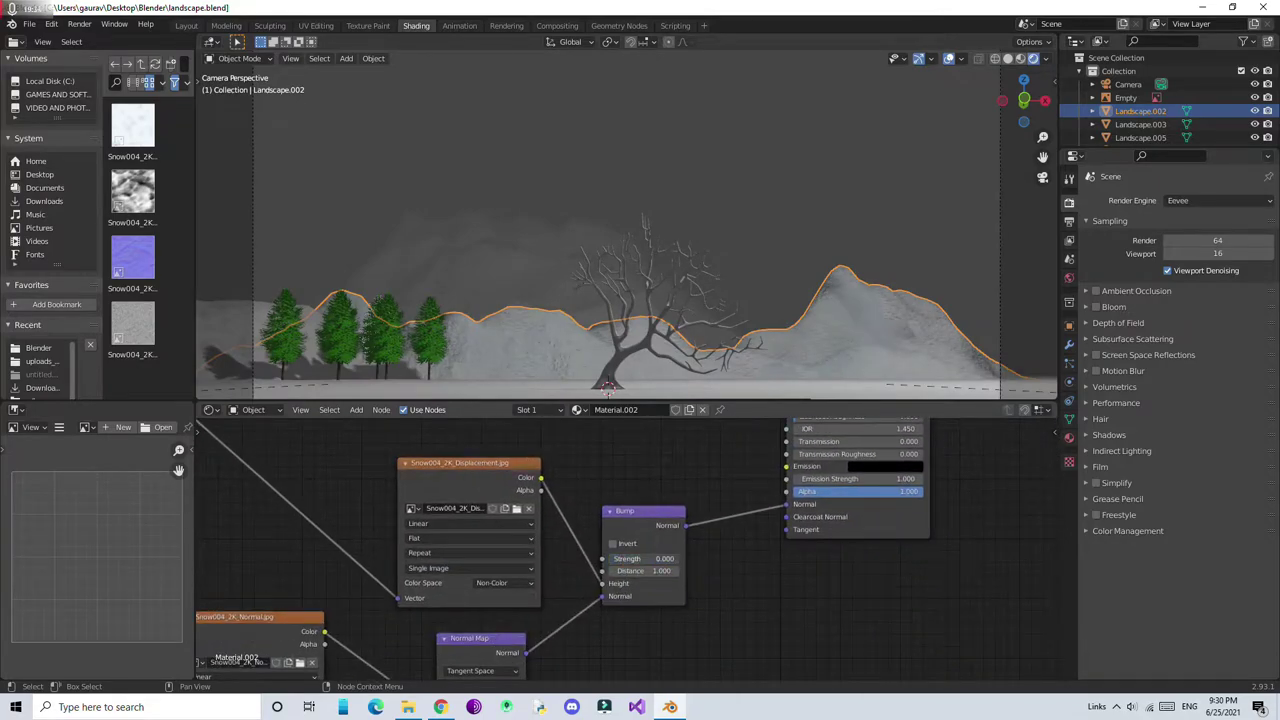
drag(608, 558, 616, 558)
middle_drag(445, 683, 463, 600)
scroll(566, 280, down, 2)
middle_drag(566, 280, 754, 163)
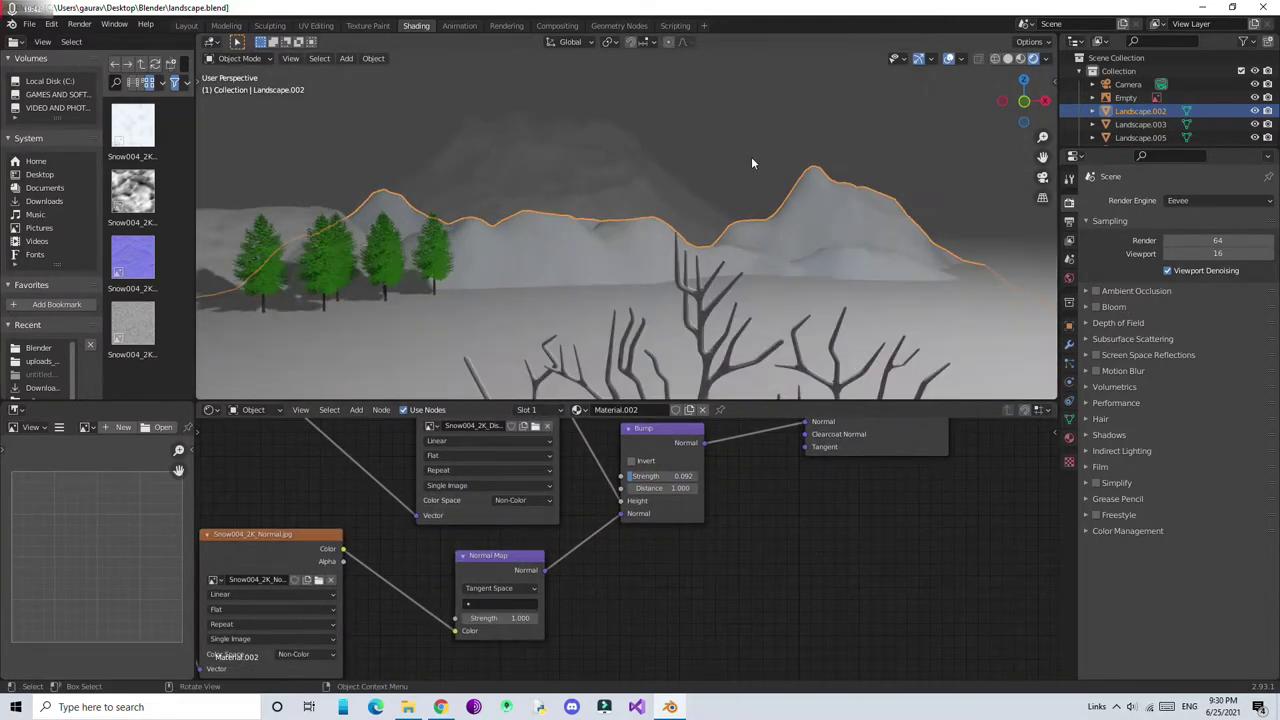
middle_drag(600, 560, 446, 534)
Rotate, scale and move the terrain's UV island to lie horizontally over the texture
click(315, 25)
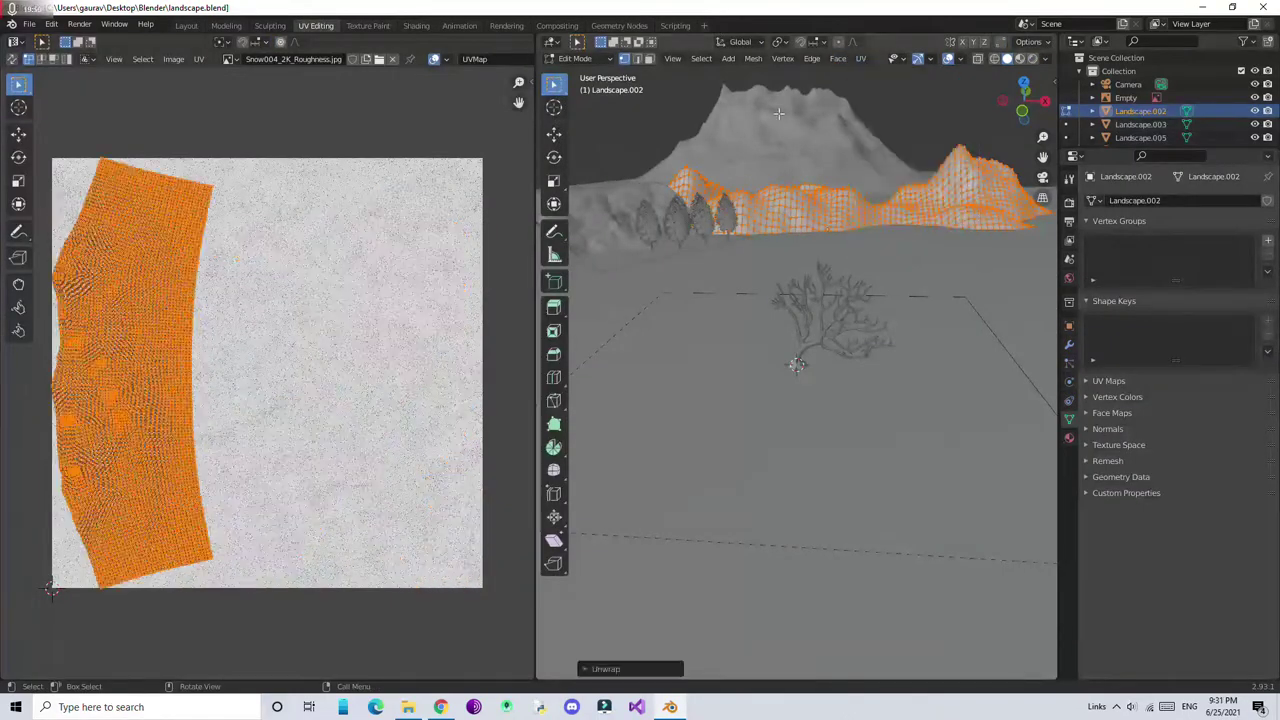
key(r)
key(g)
key(s)
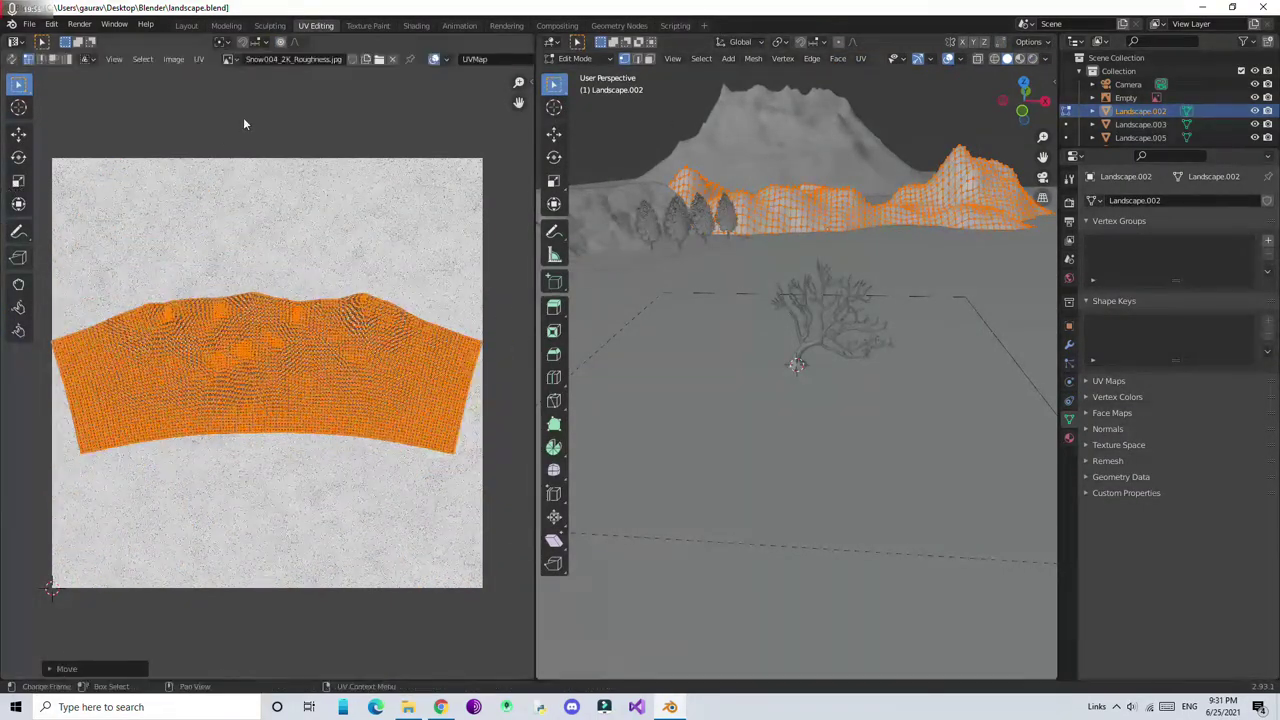
click(416, 25)
scroll(512, 122, down, 2)
middle_drag(534, 491, 411, 510)
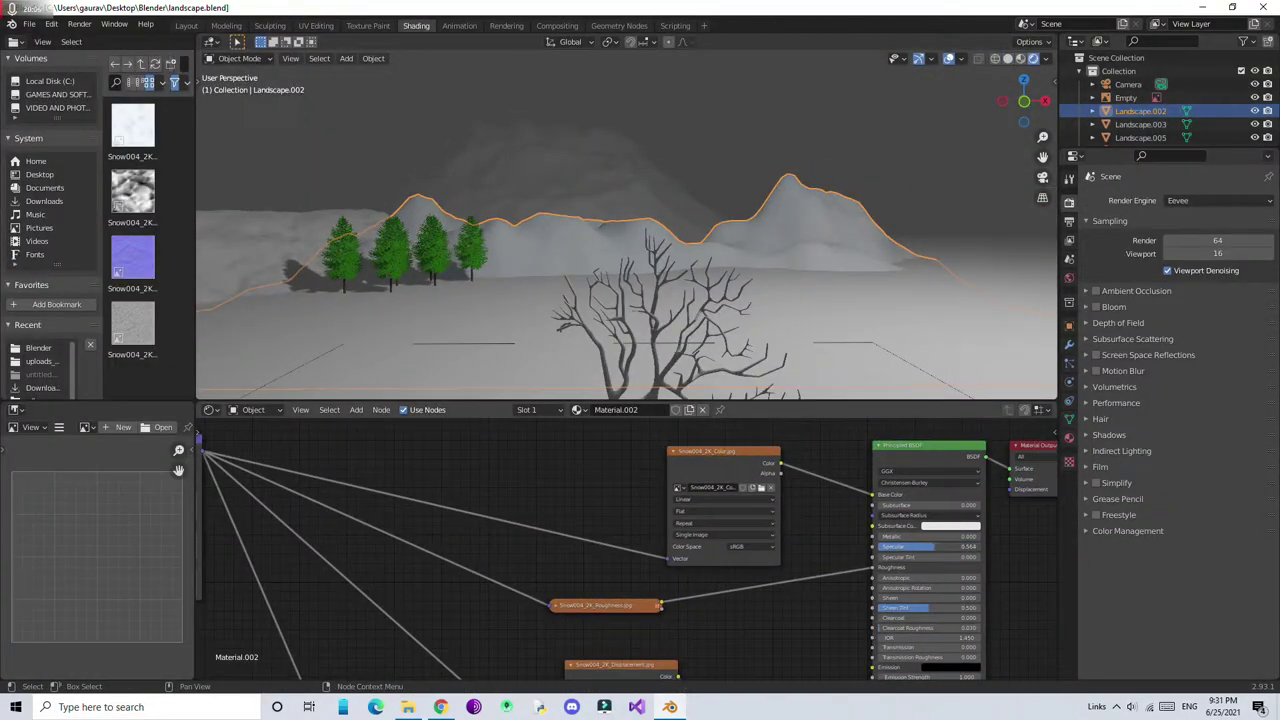
Add a ColorRamp to the roughness image with its black stop at 0.232, then orbit out
click(731, 549)
scroll(731, 560, up, 4)
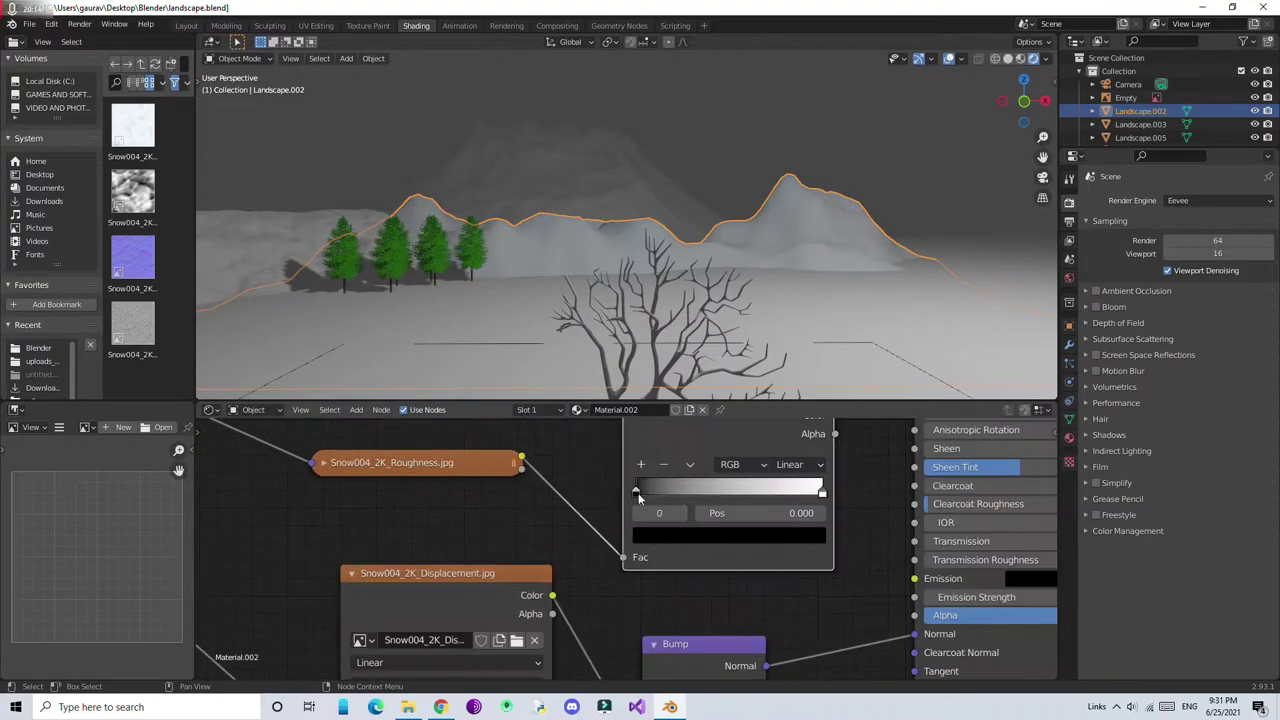
drag(637, 490, 650, 493)
drag(822, 495, 800, 488)
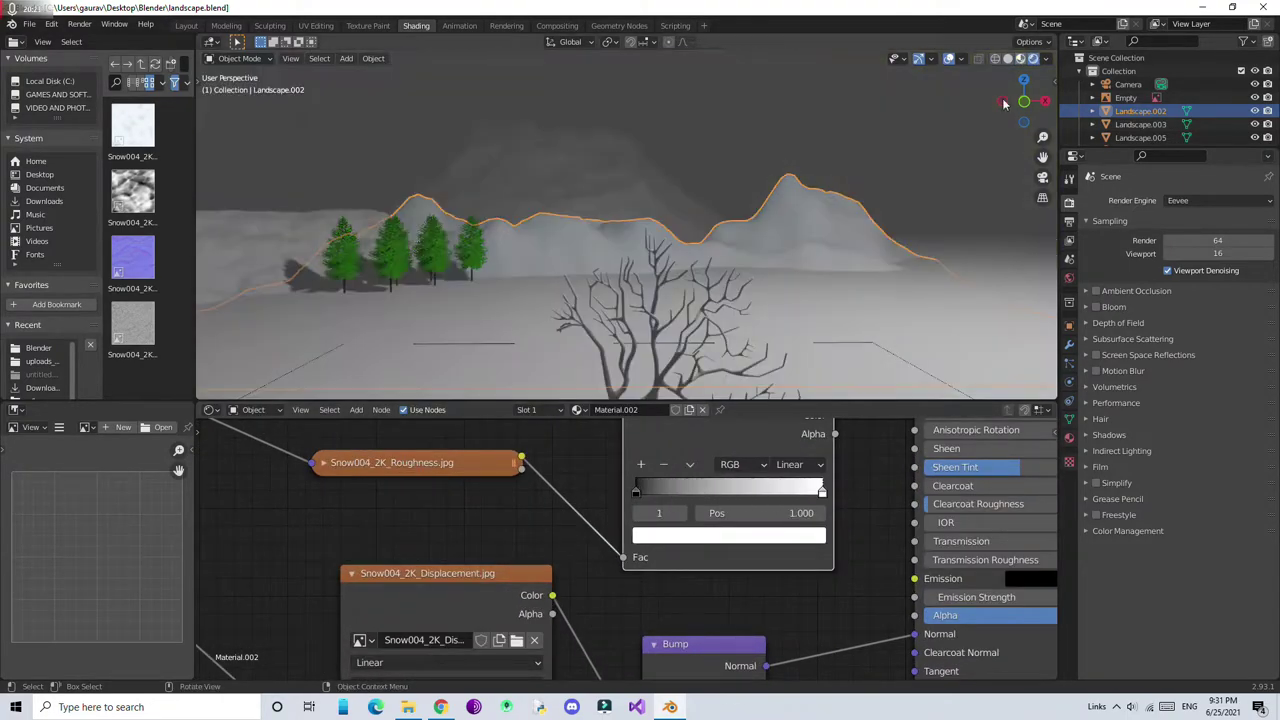
mouse_move(619, 343)
middle_down()
mouse_move(617, 152)
mouse_move(860, 201)
middle_up()
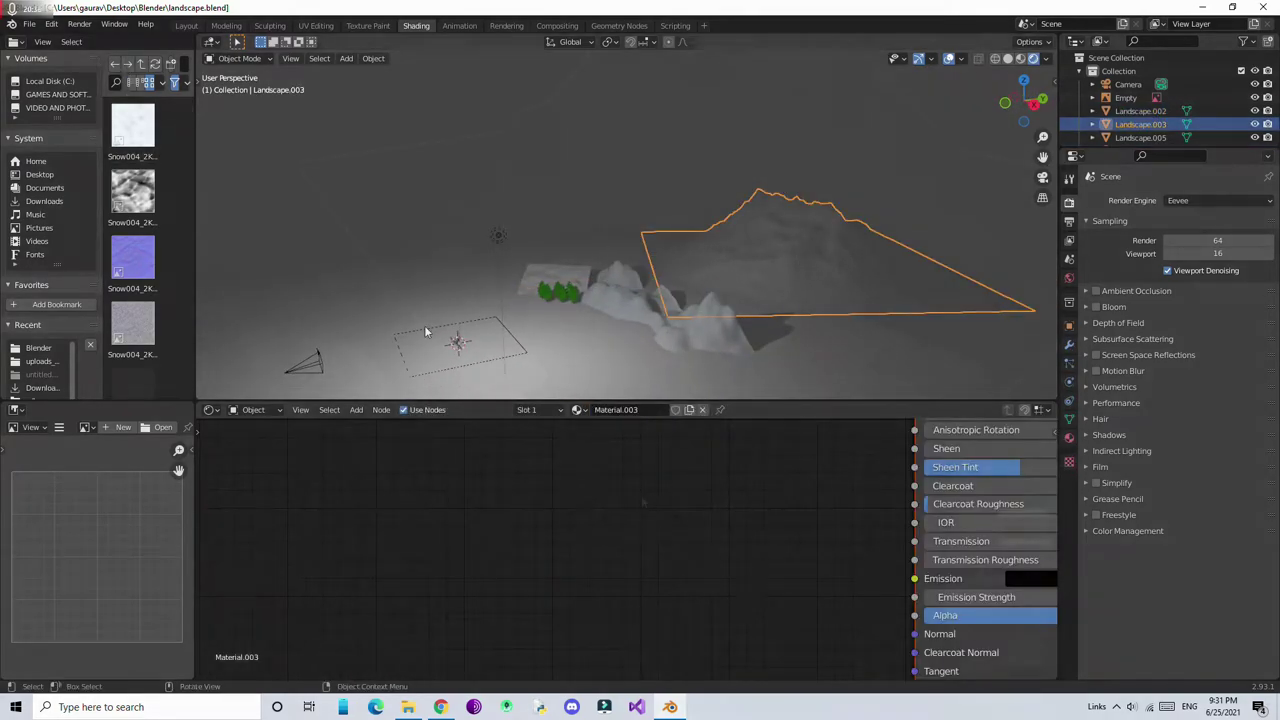
Add Texture Coordinate and Noise Texture nodes, feeding Object coordinates into the noise and its Fac to Base Color
key(Return)
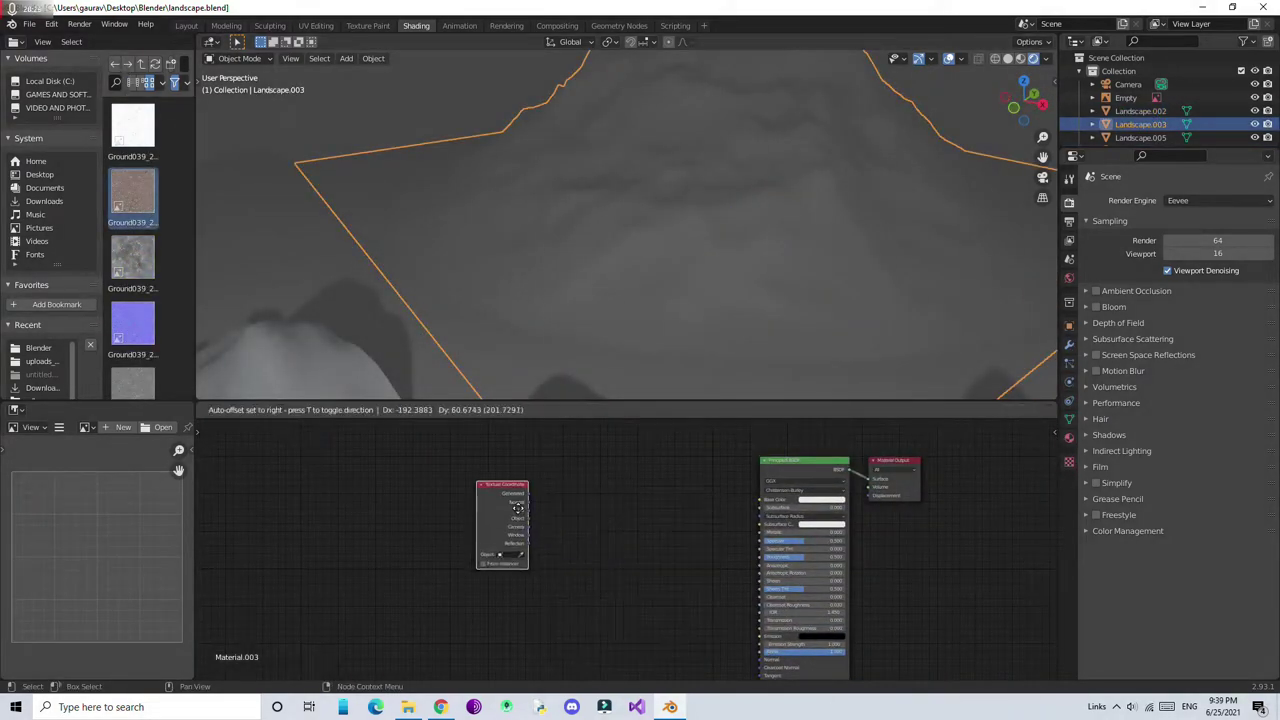
scroll(600, 530, up, 1)
key(shift+a)
click(583, 545)
click(460, 510)
drag(383, 523, 425, 525)
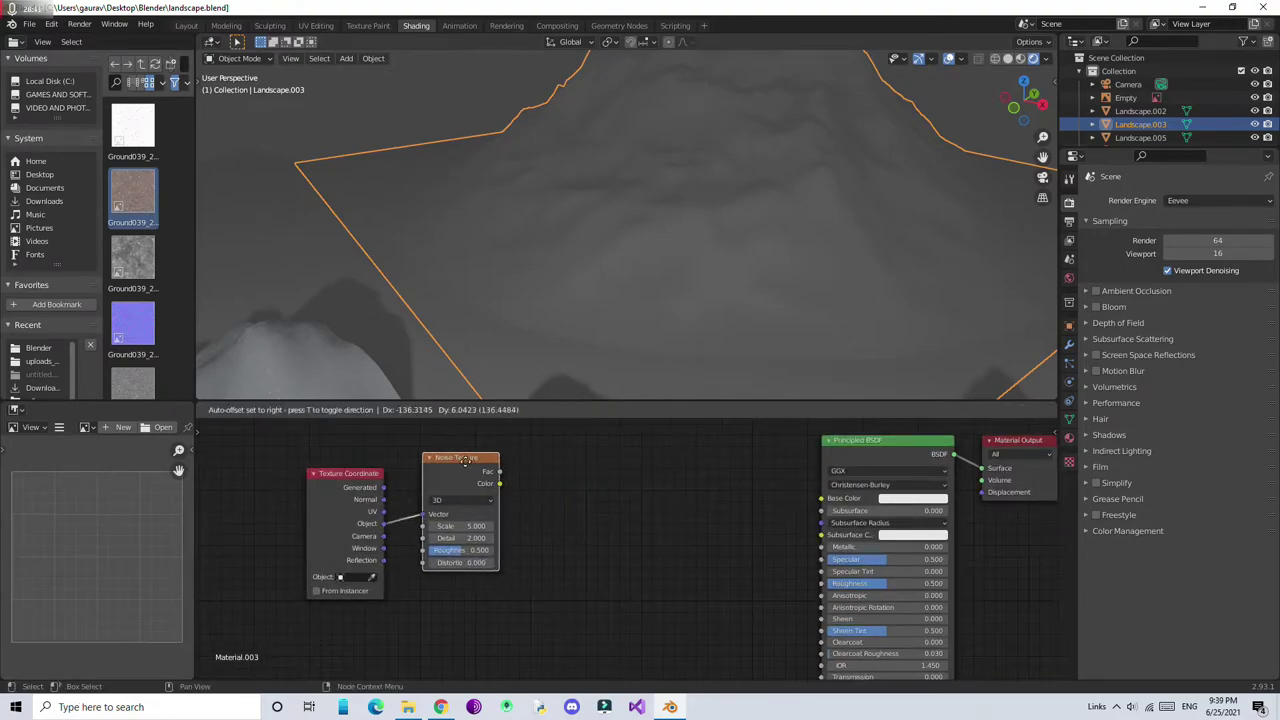
drag(501, 471, 821, 498)
Insert a Multiply math node on the link to Base Color
key(shift+a)
text(multipl)
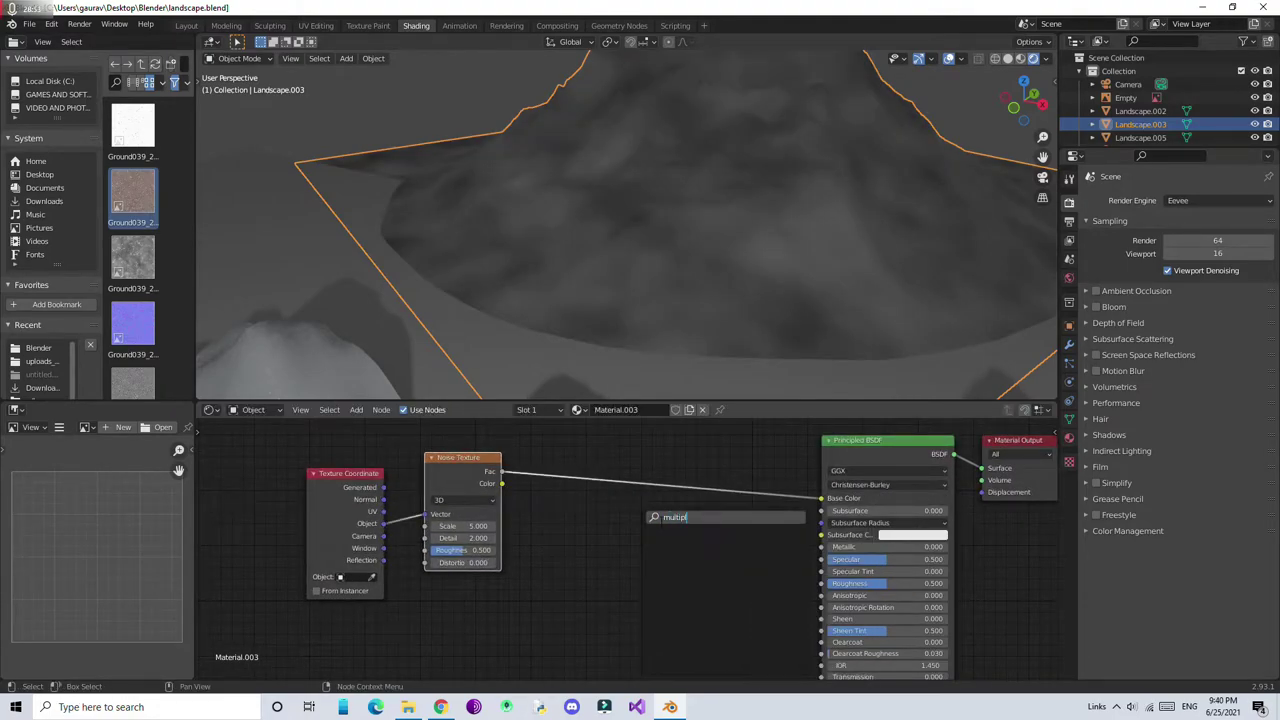
key(Return)
click(700, 475)
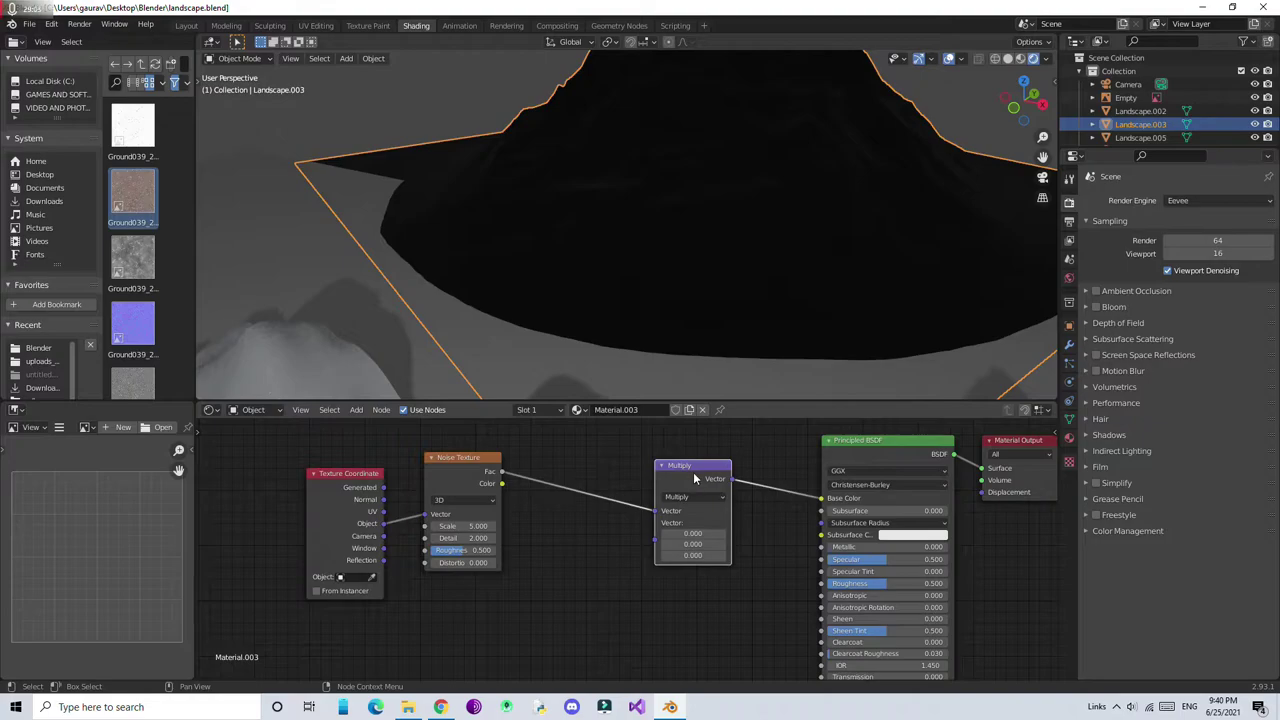
right_click(686, 476)
key(Escape)
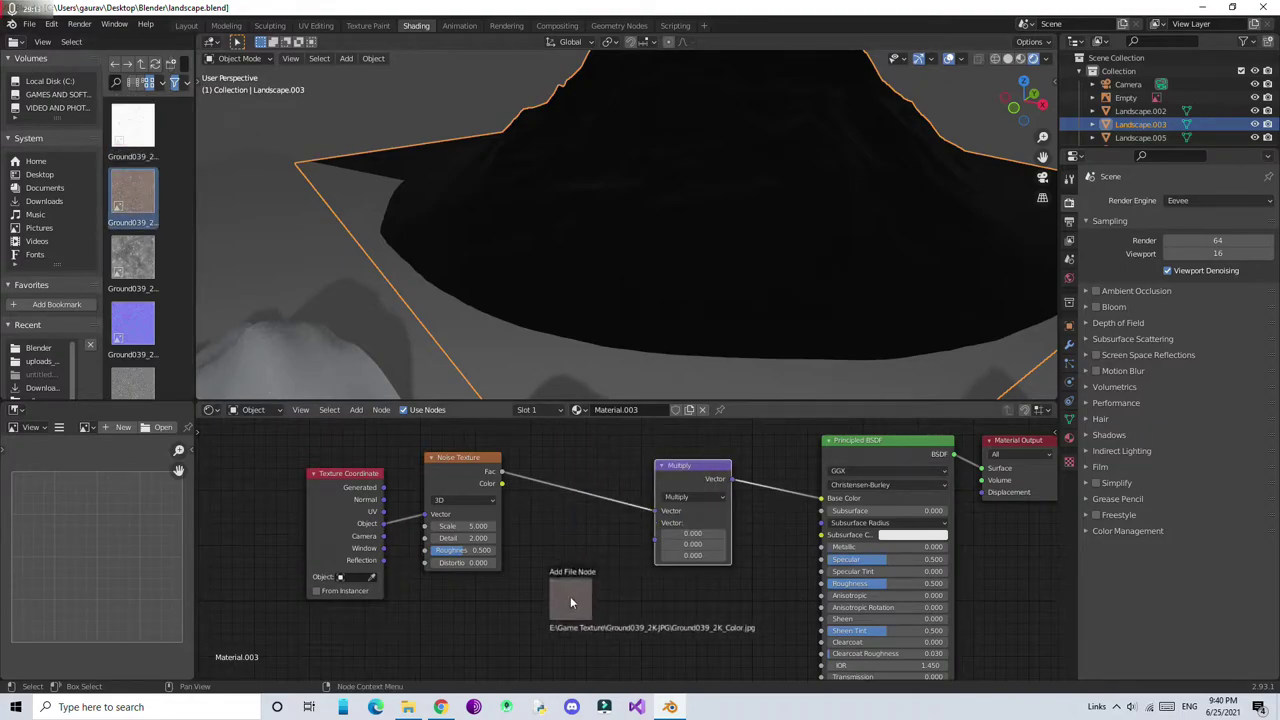
Bring in the Ground039 color image, replace the math node with a color mix node, and connect it to Base Color
drag(140, 188, 571, 600)
scroll(640, 540, down, 1)
right_click(680, 470)
click(640, 491)
click(356, 410)
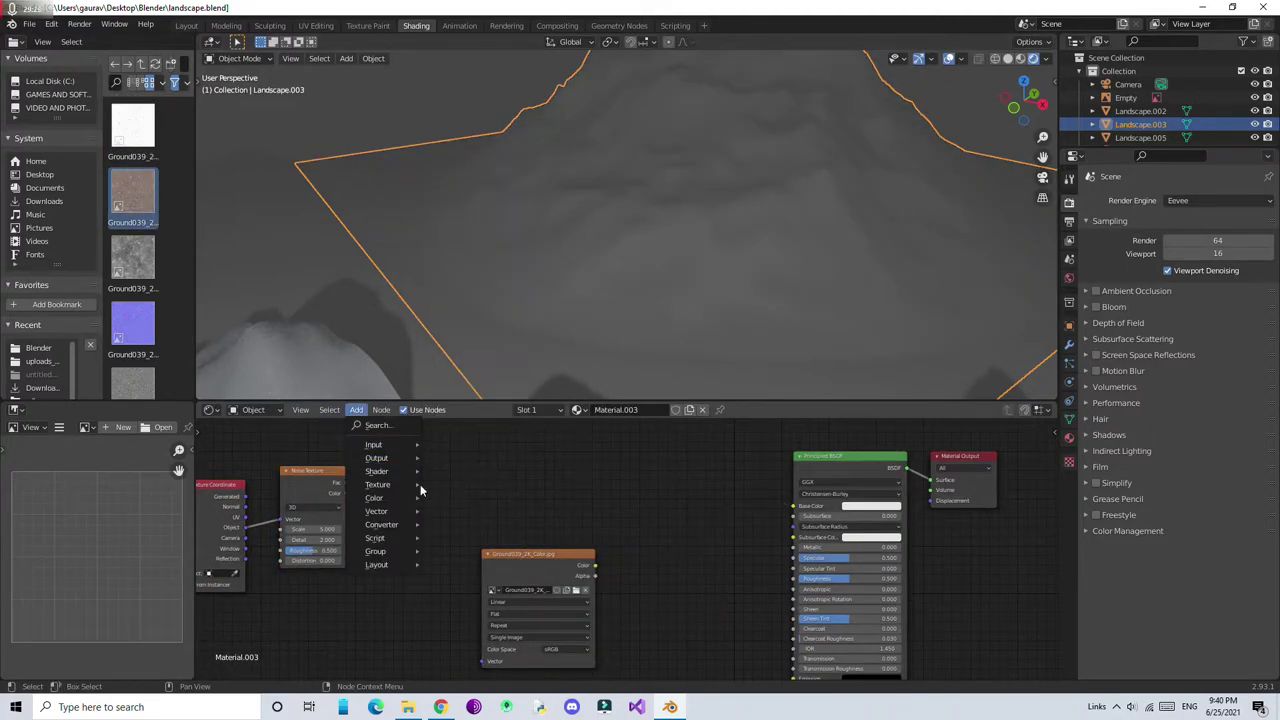
drag(684, 518, 793, 506)
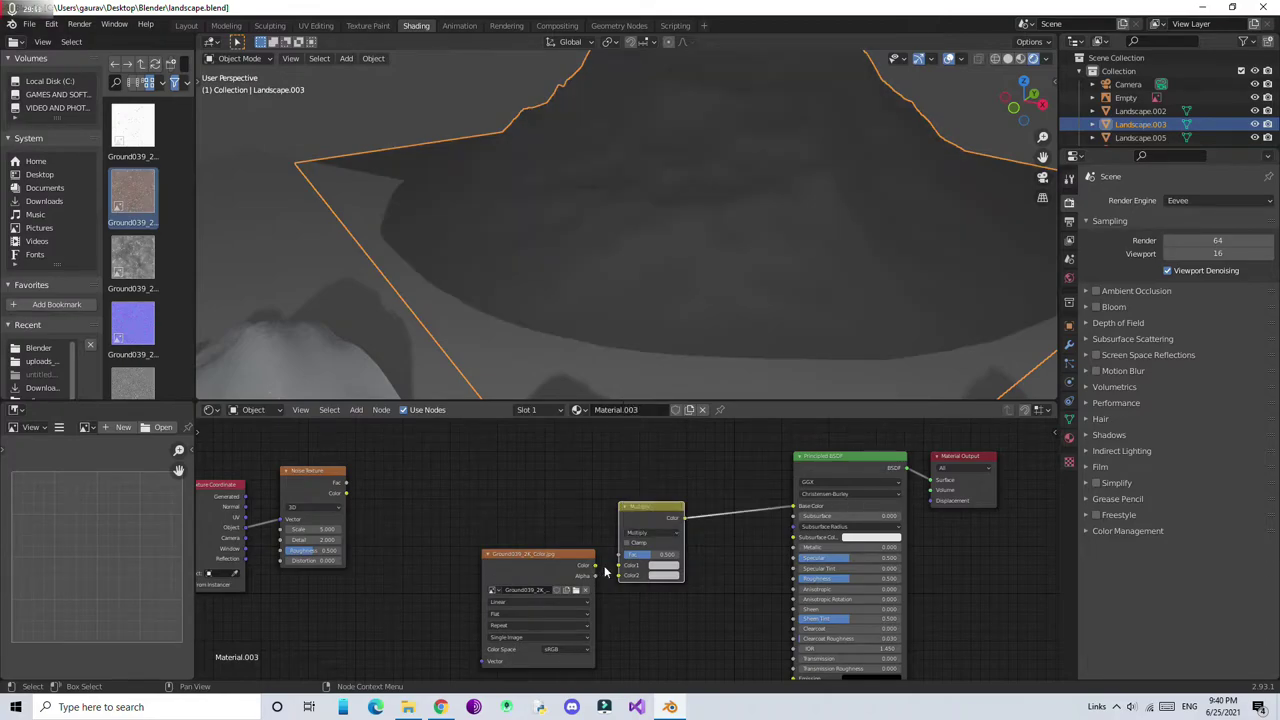
Add the Snow004 color image as a texture node
click(147, 63)
double_click(133, 190)
drag(133, 130, 480, 470)
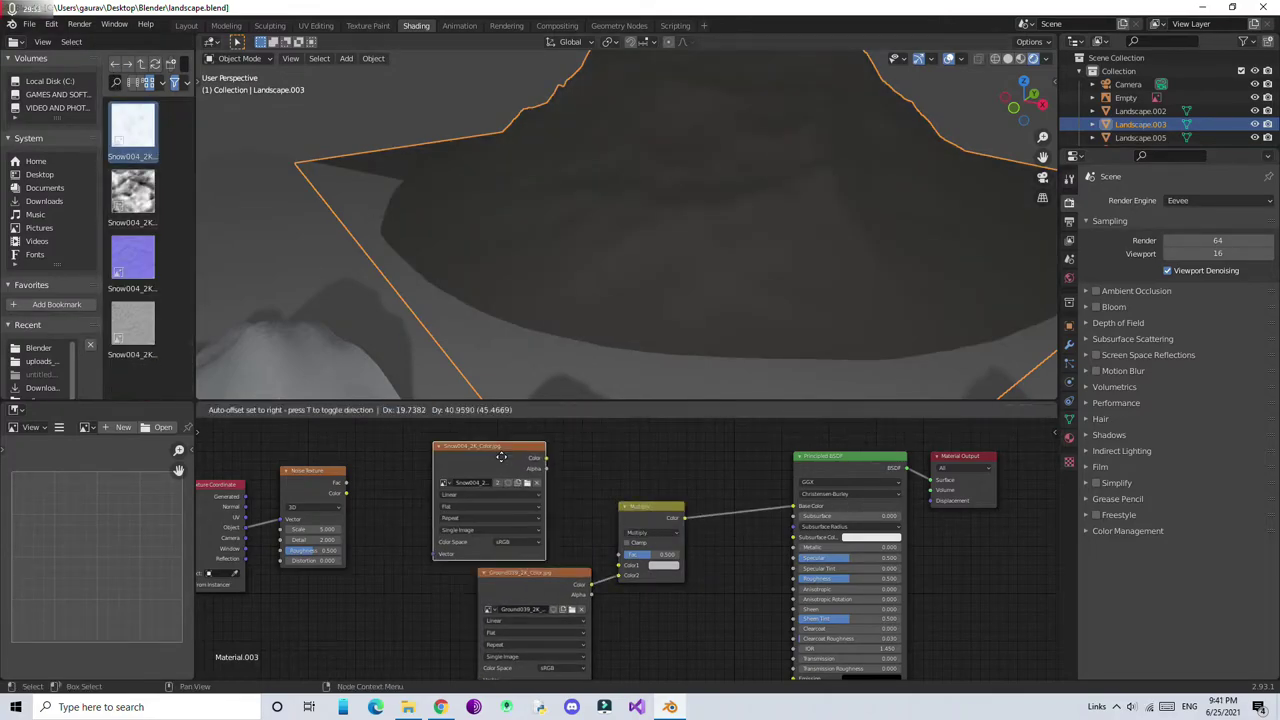
click(480, 470)
scroll(647, 553, up, 1)
scroll(647, 553, down, 2)
Insert a ColorRamp between the noise and the mix factor, then tidy the node layout
key(shift+a)
click(792, 500)
click(535, 530)
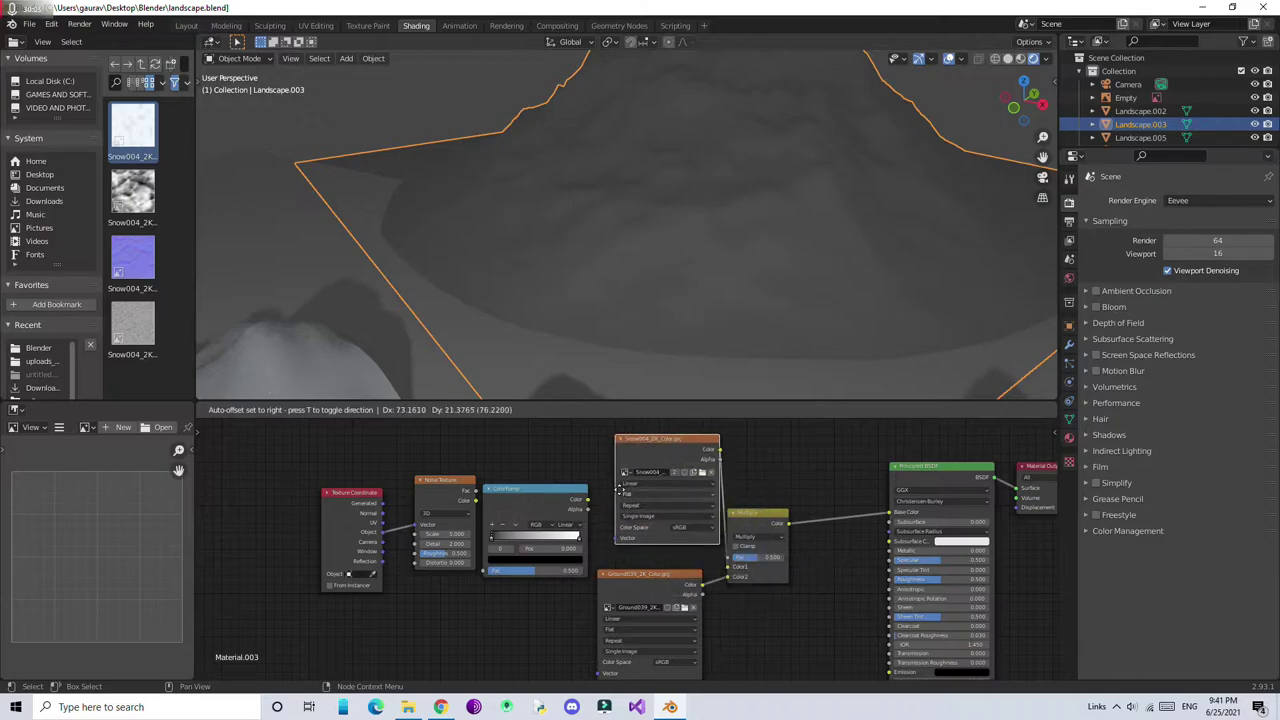
drag(622, 467, 614, 485)
drag(444, 493, 418, 497)
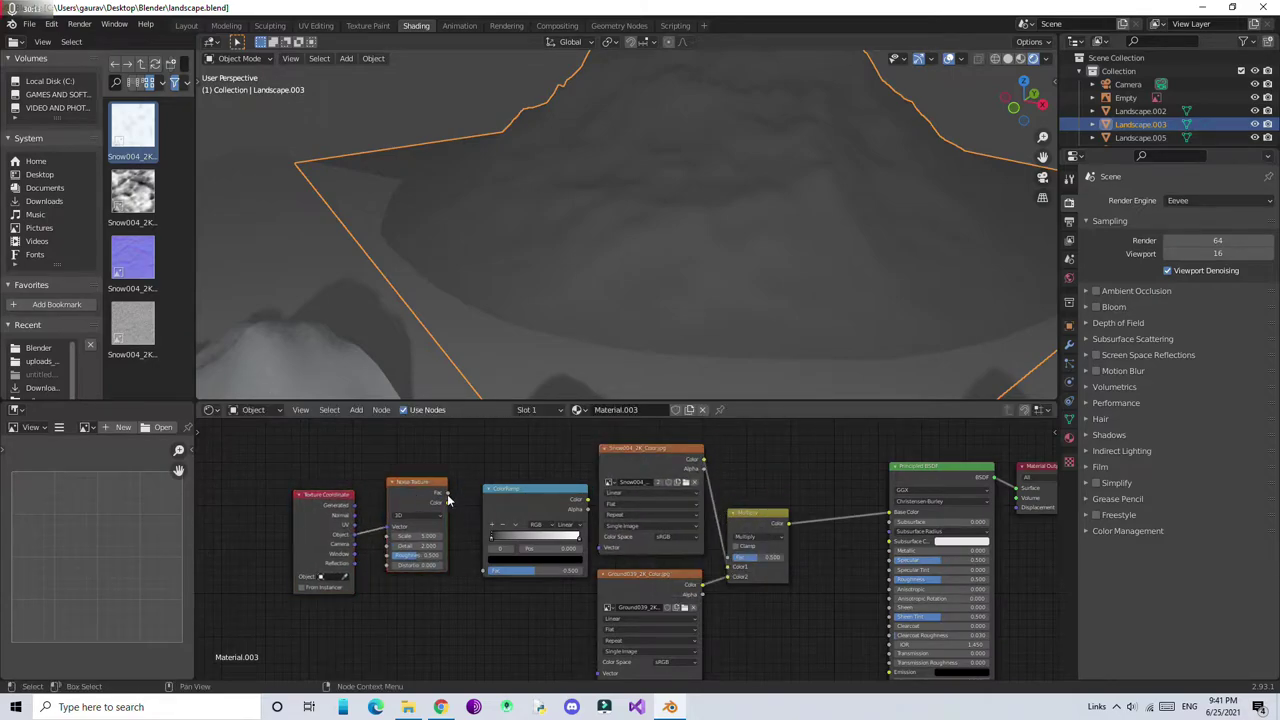
mouse_move(530, 490)
mouse_down()
mouse_move(495, 462)
mouse_move(430, 530)
mouse_up()
scroll(640, 540, down, 1)
middle_drag(804, 489, 788, 471)
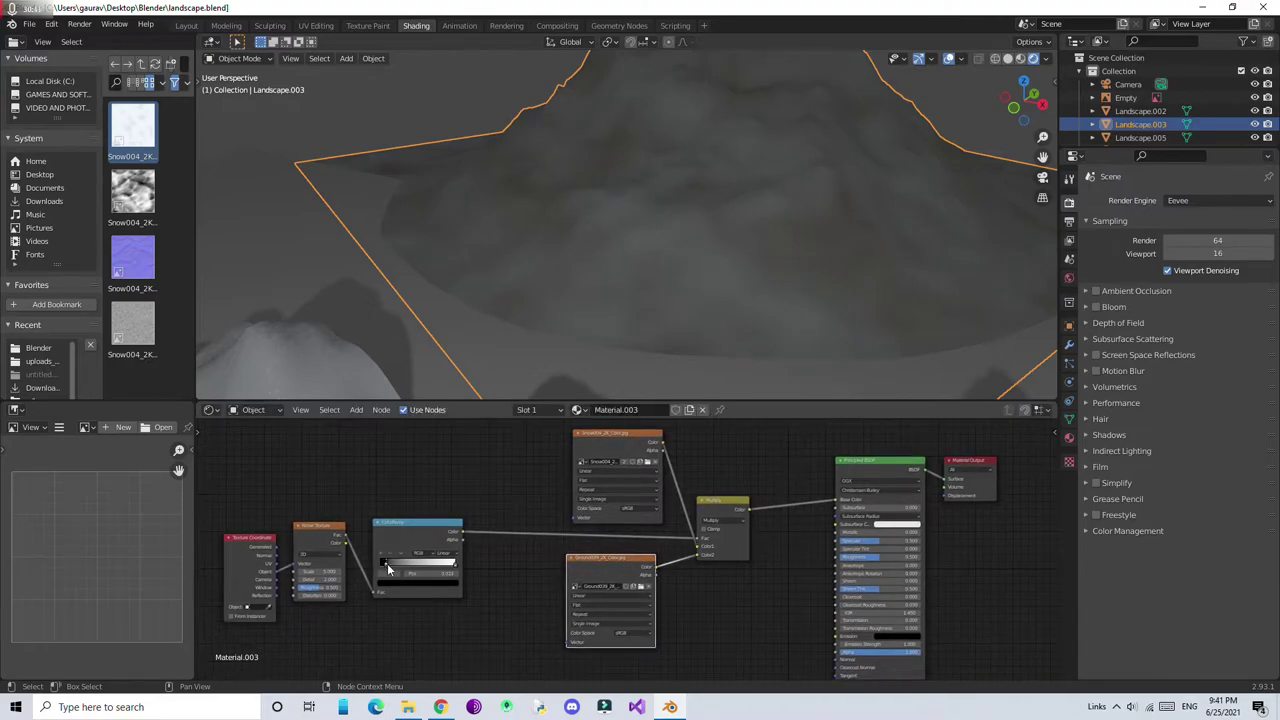
middle_drag(418, 568, 565, 537)
middle_drag(875, 522, 795, 522)
Try the Subtract and Divide blend modes on the mix node, then settle on Multiply
click(795, 522)
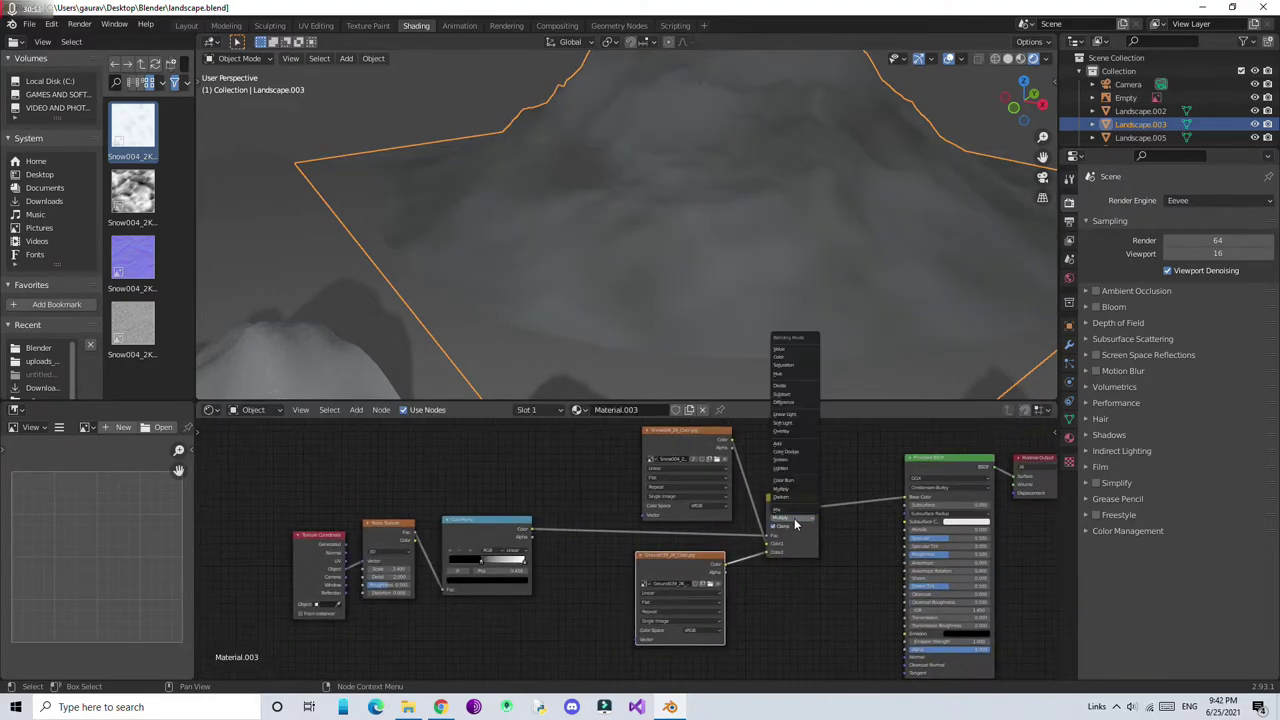
click(795, 405)
scroll(775, 497, up, 3)
click(775, 497)
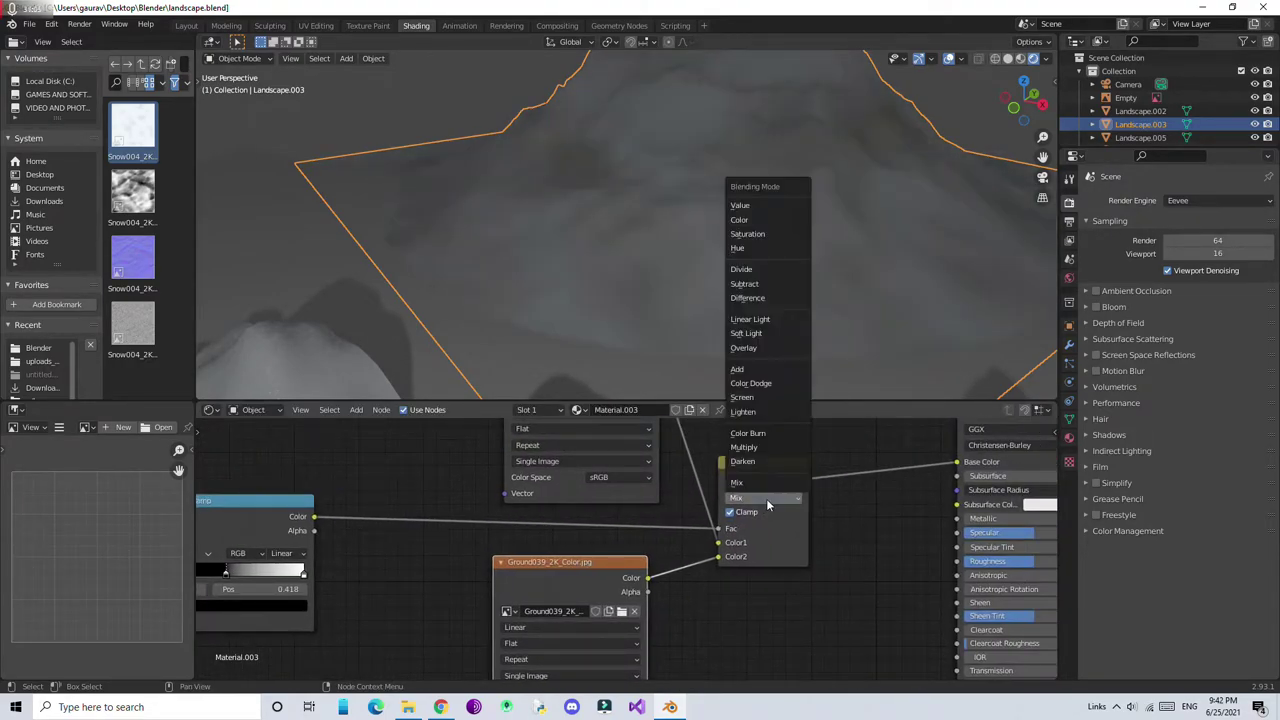
click(775, 483)
click(778, 497)
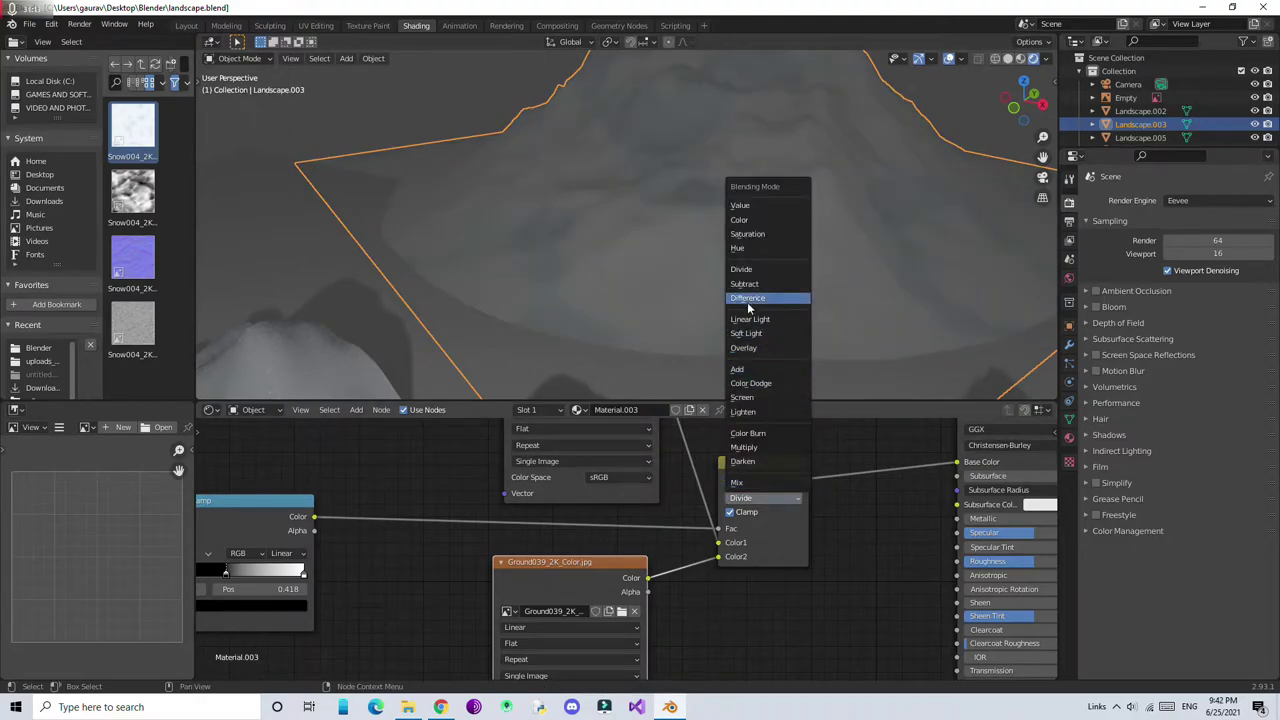
click(744, 447)
scroll(770, 520, down, 3)
Set the ColorRamp to Cardinal interpolation with stops at 0.553 and 0.418
mouse_move(640, 250)
middle_down()
mouse_move(697, 180)
mouse_move(650, 240)
middle_up()
scroll(480, 550, up, 2)
drag(545, 547, 495, 550)
click(550, 528)
click(545, 500)
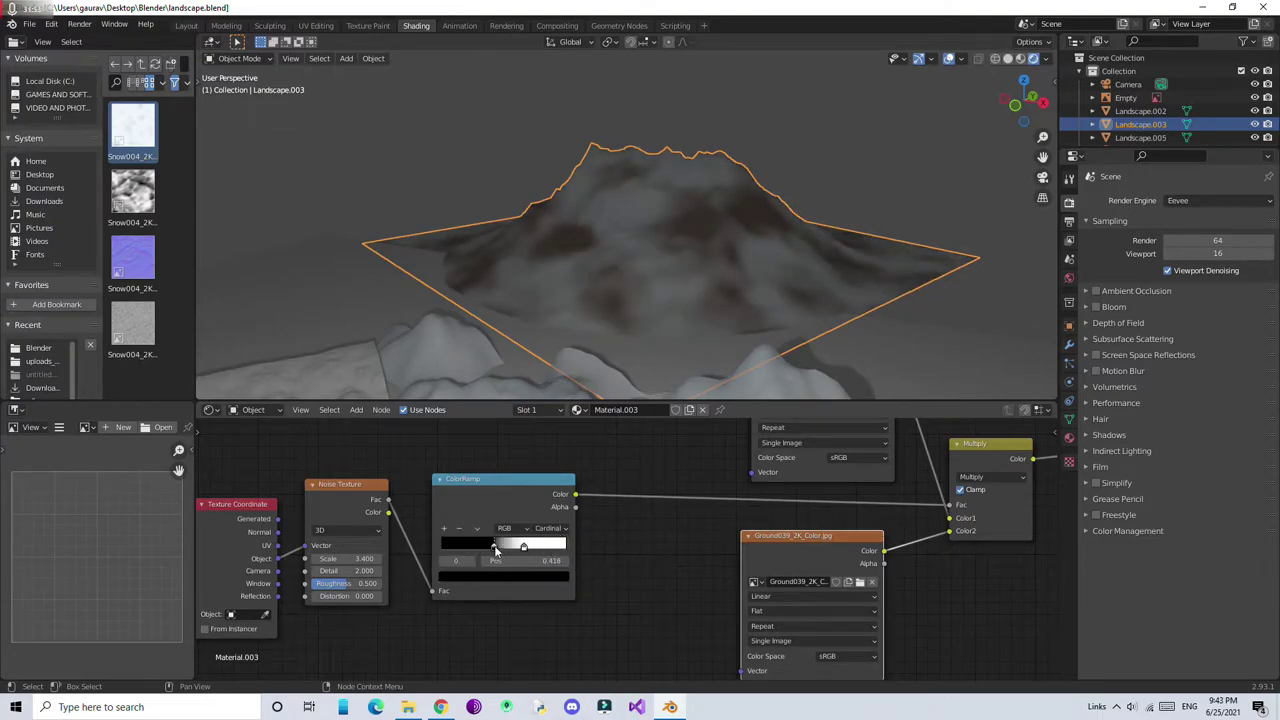
scroll(495, 550, down, 2)
Select the image and mix nodes together and shift them left
scroll(705, 200, down, 2)
scroll(705, 200, up, 2)
scroll(443, 471, down, 2)
drag(594, 435, 740, 603)
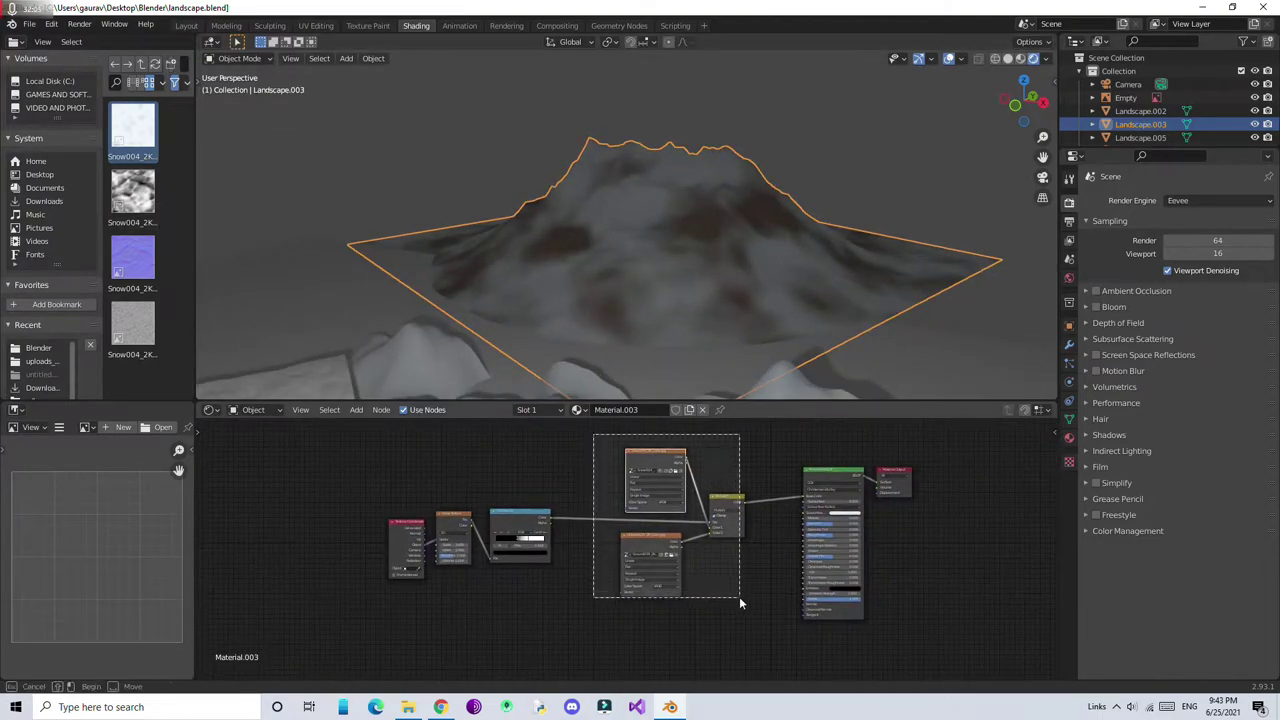
middle_drag(682, 493, 569, 481)
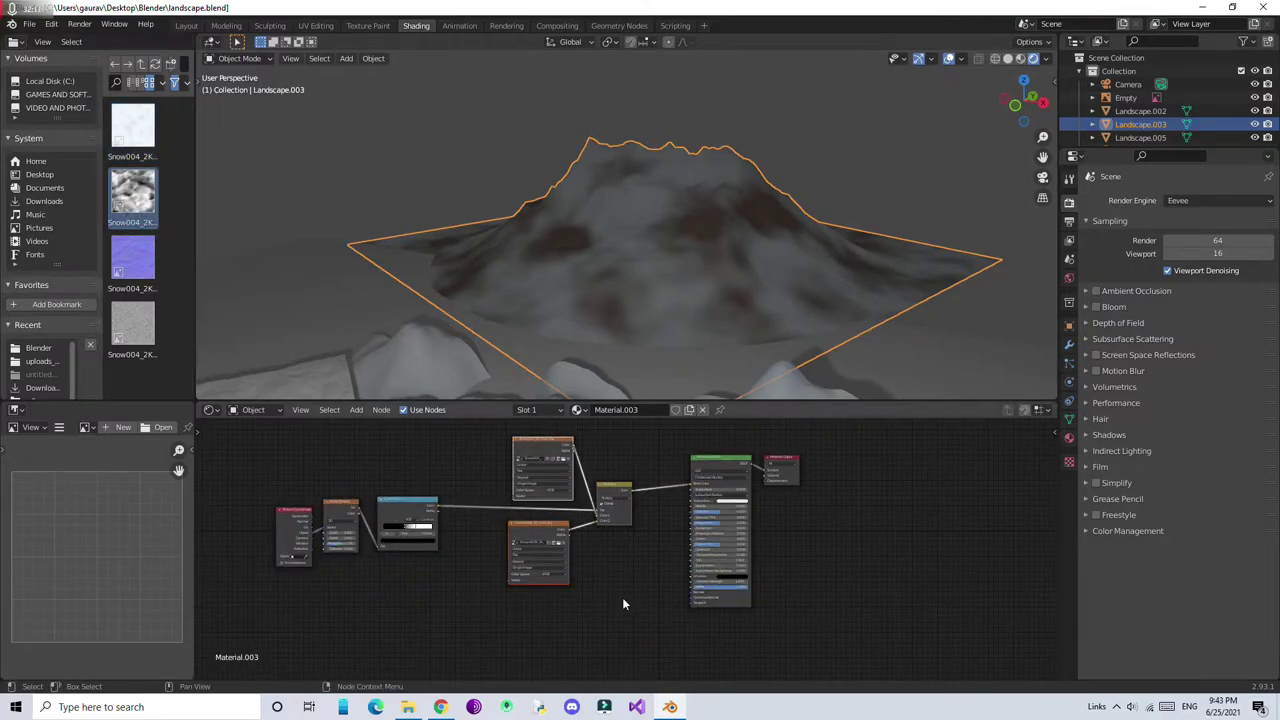
Reposition an image node and link it into the Multiply node
scroll(596, 600, up, 2)
scroll(694, 480, up, 2)
scroll(600, 520, up, 2)
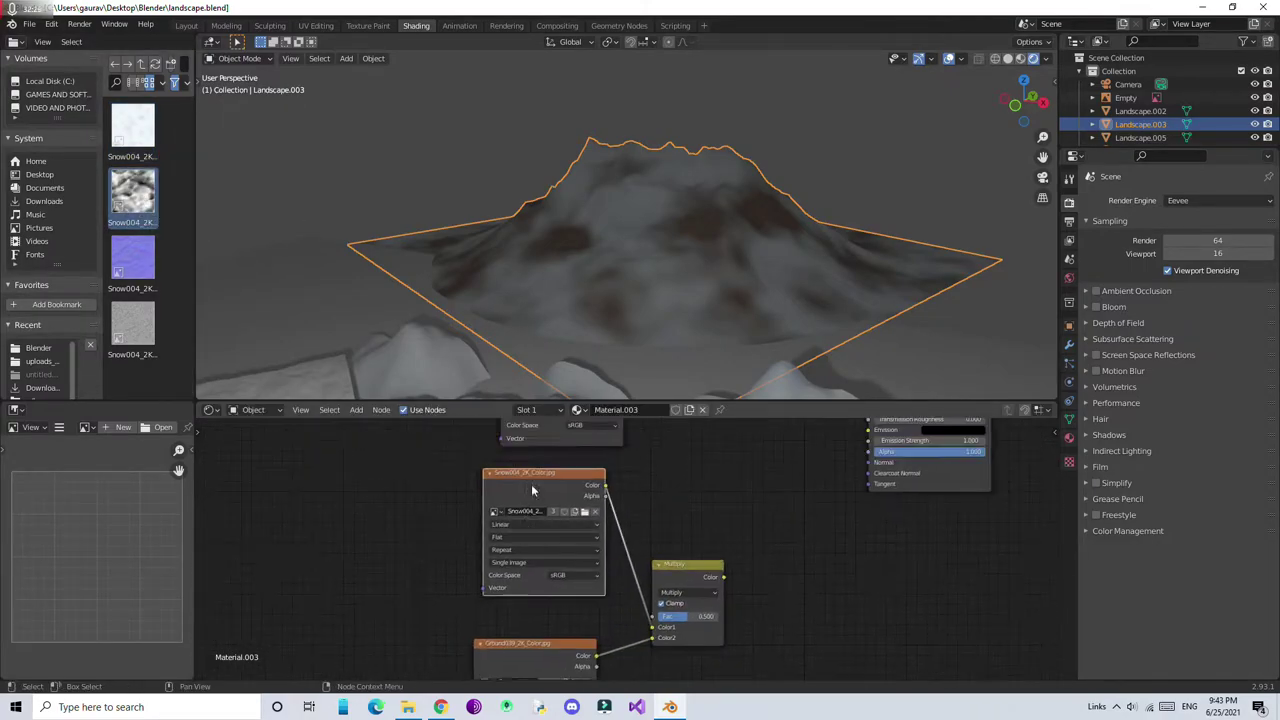
scroll(440, 513, down, 3)
drag(565, 600, 483, 575)
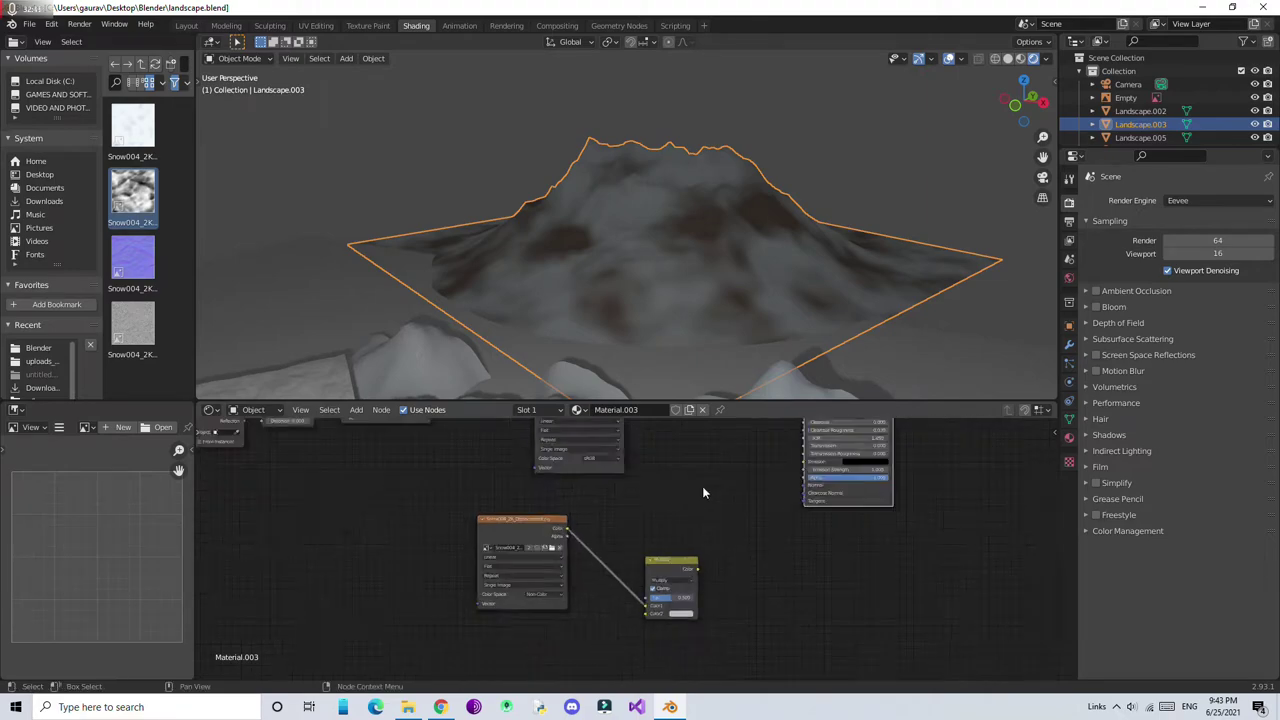
scroll(703, 491, up, 1)
drag(645, 593, 710, 655)
click(771, 530)
scroll(782, 512, up, 2)
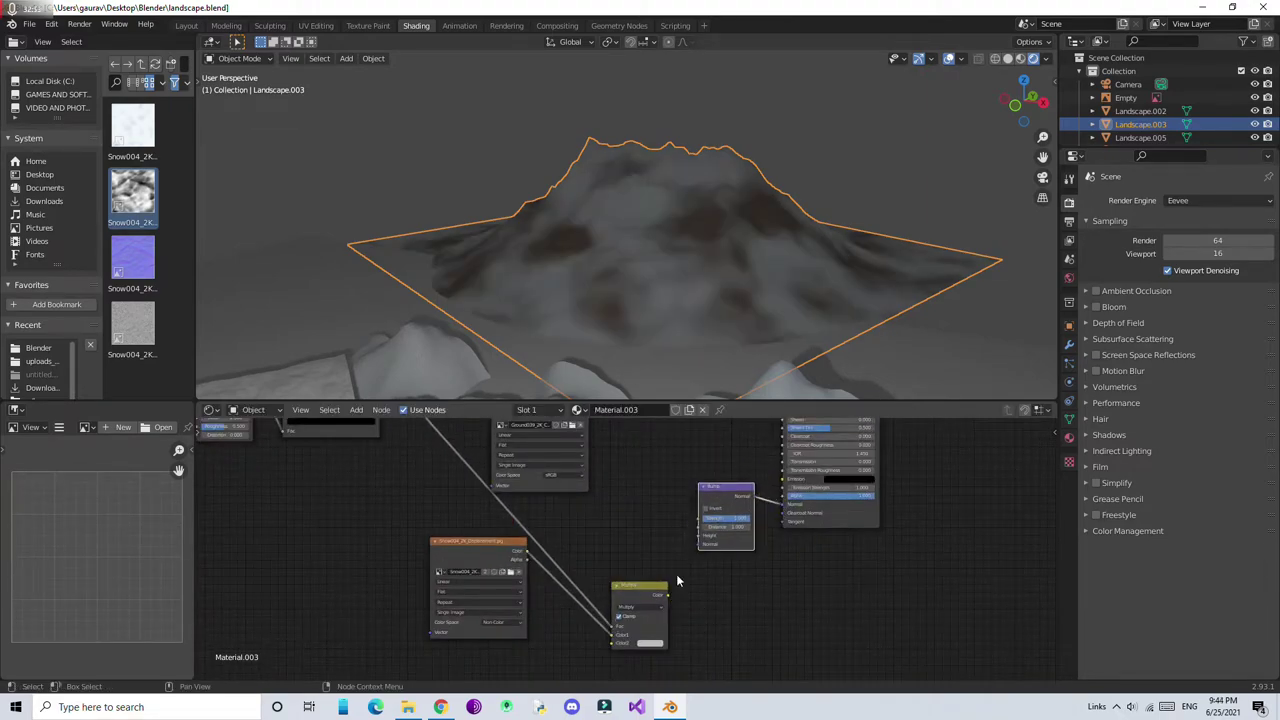
Add the Snow004 normal image and link the snow displacement map into the Bump Height
drag(133, 258, 525, 578)
scroll(600, 560, down, 2)
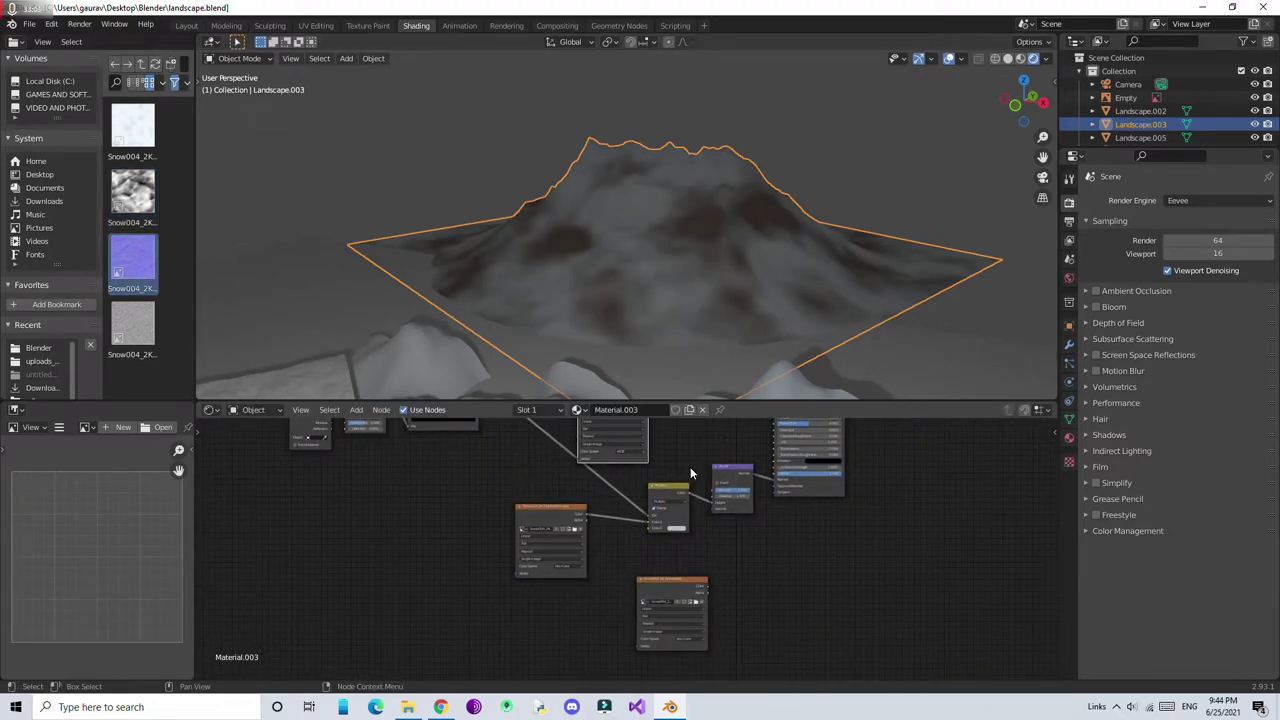
scroll(690, 473, down, 2)
scroll(597, 532, up, 1)
scroll(561, 511, up, 2)
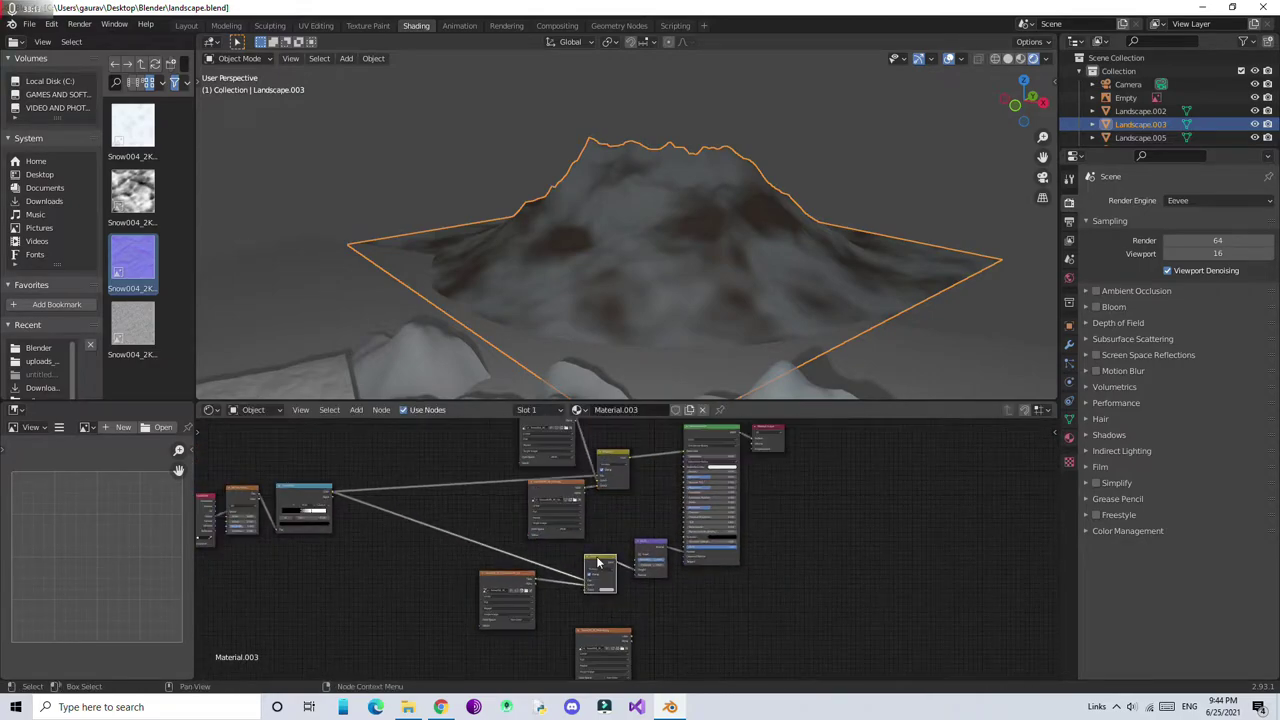
scroll(650, 520, down, 2)
drag(508, 590, 517, 592)
middle_drag(600, 580, 673, 514)
scroll(673, 514, up, 2)
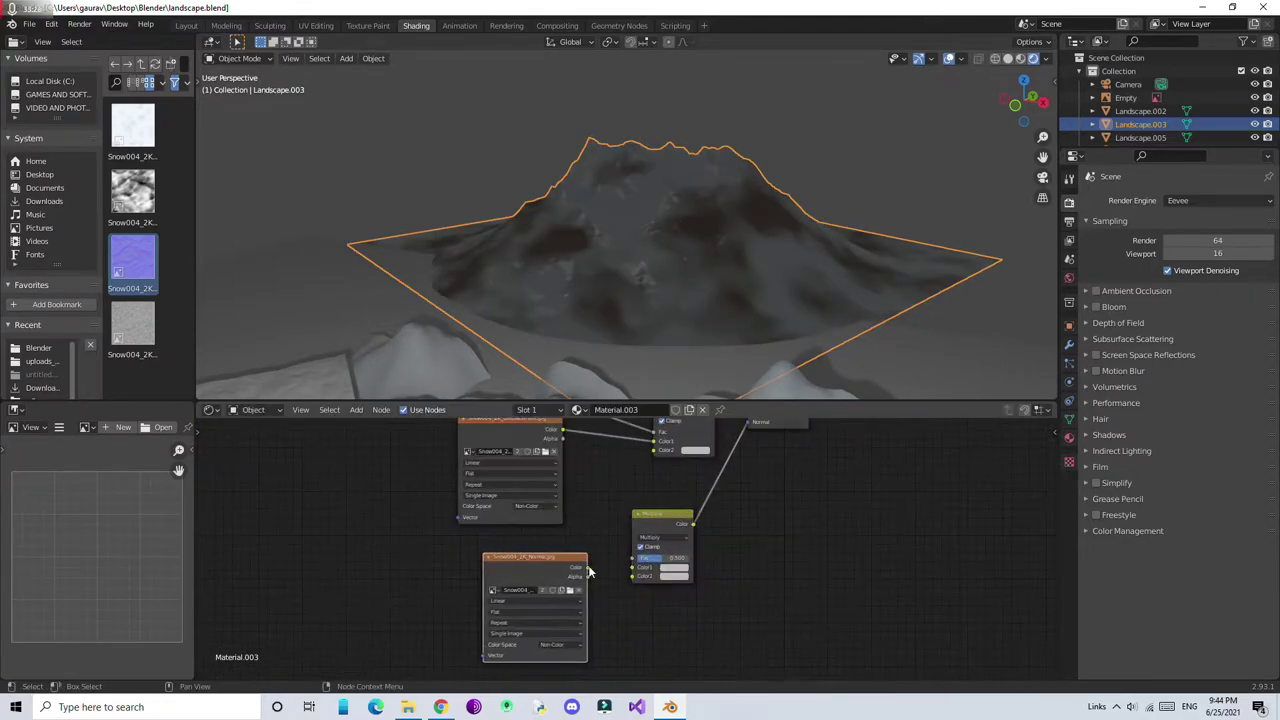
scroll(710, 540, down, 4)
scroll(747, 563, down, 1)
scroll(747, 563, up, 3)
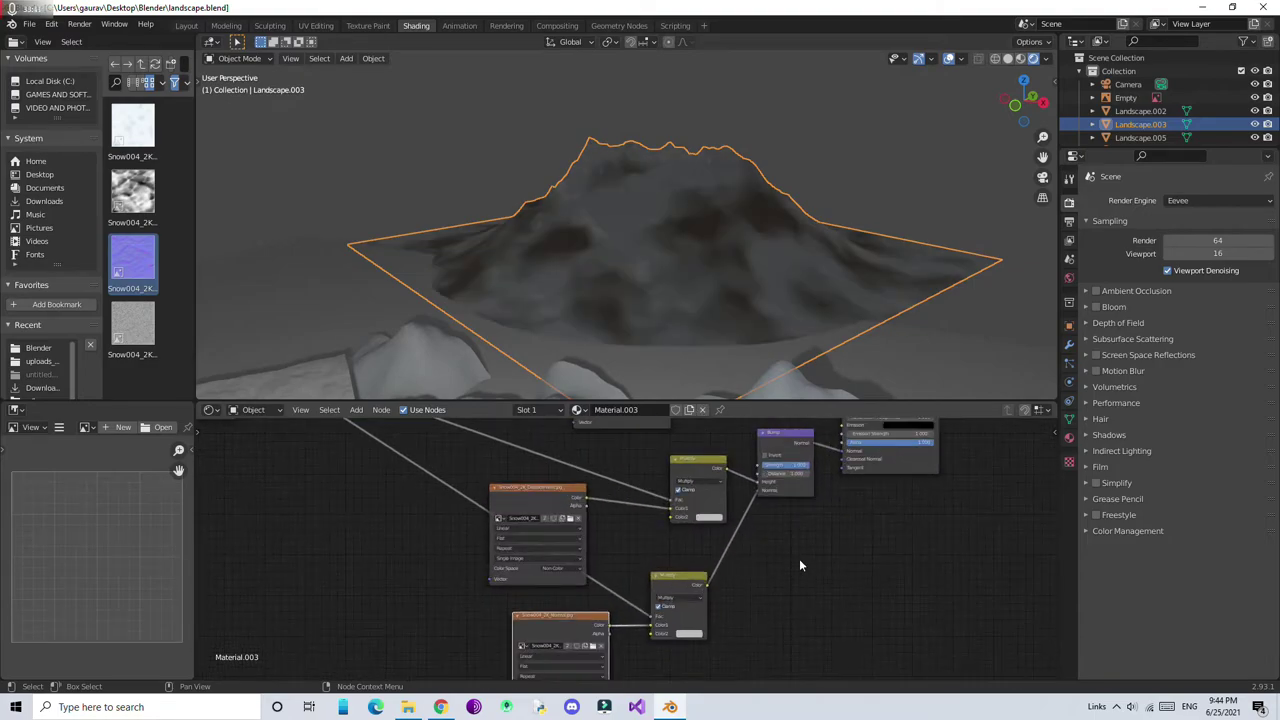
Insert a Normal Map node into the normal chain and settle its placement
click(824, 566)
scroll(610, 522, down, 1)
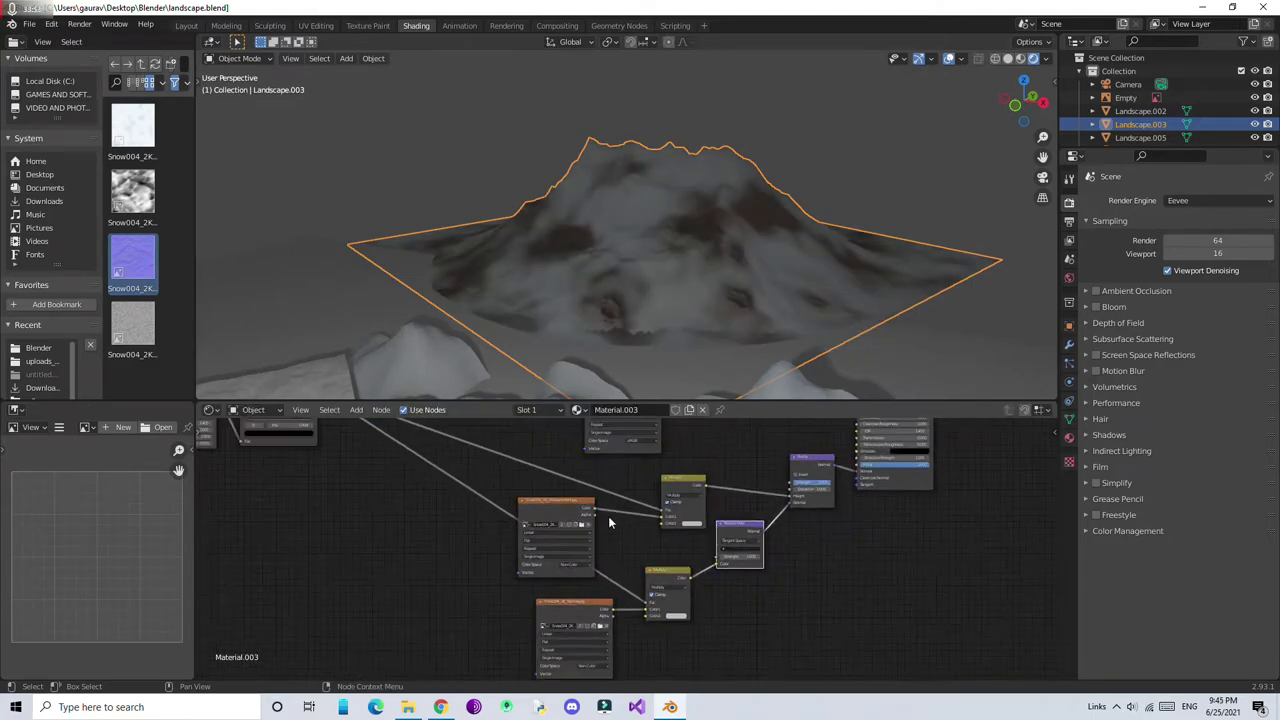
click(593, 524)
scroll(700, 540, up, 2)
scroll(743, 548, down, 2)
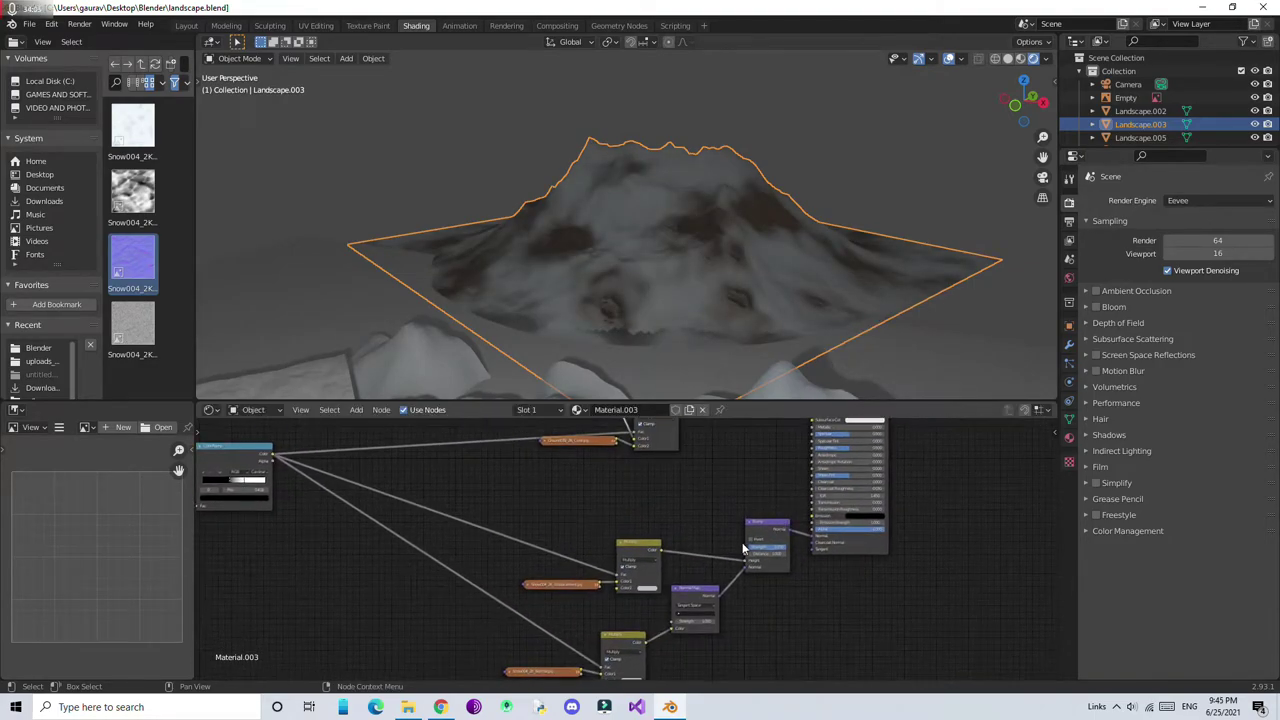
scroll(652, 537, up, 2)
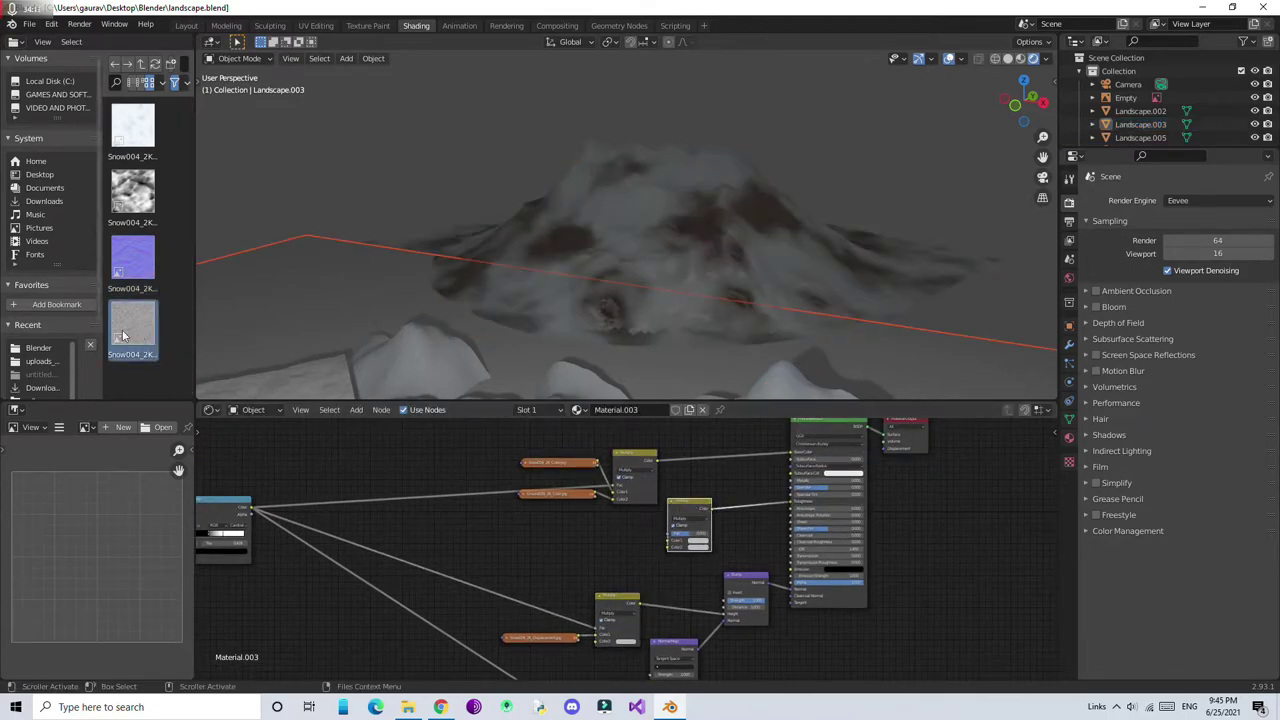
Add the snow roughness image and place the collapsed Ground039 displacement beside the snow displacement
mouse_move(133, 322)
mouse_down()
mouse_move(567, 533)
mouse_move(688, 537)
mouse_up()
scroll(808, 503, down, 1)
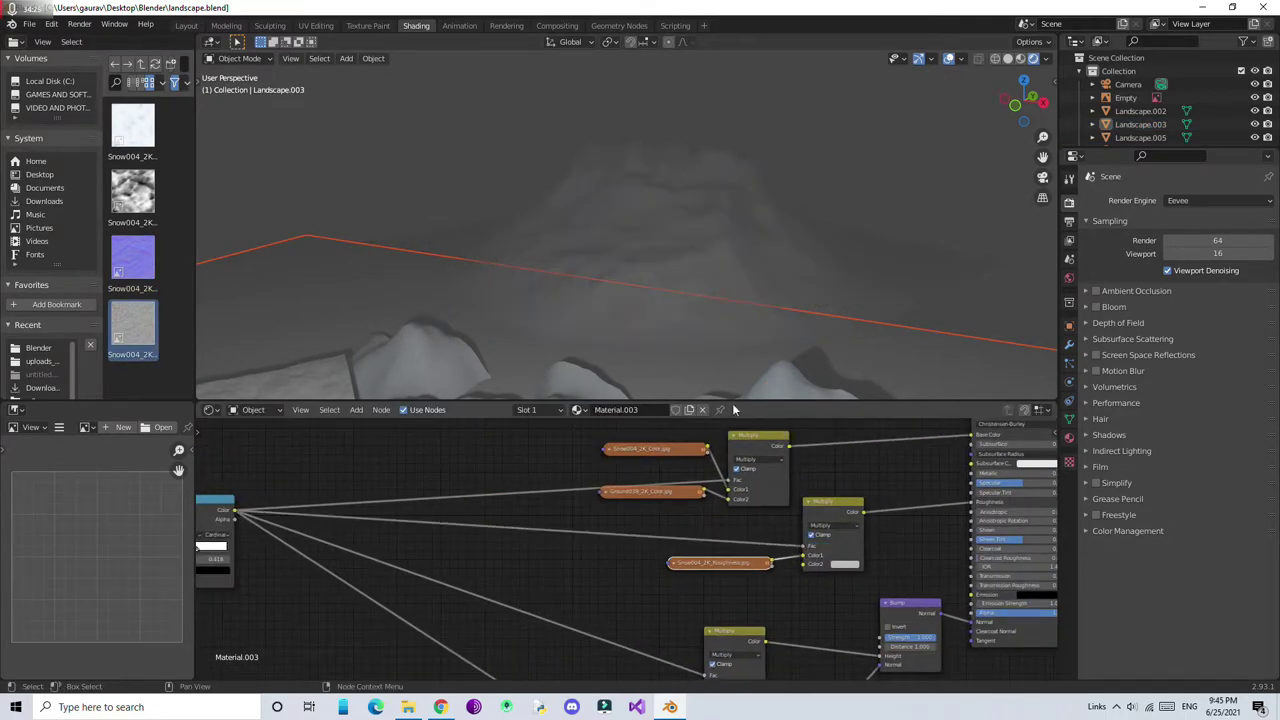
scroll(808, 503, down, 1)
double_click(133, 125)
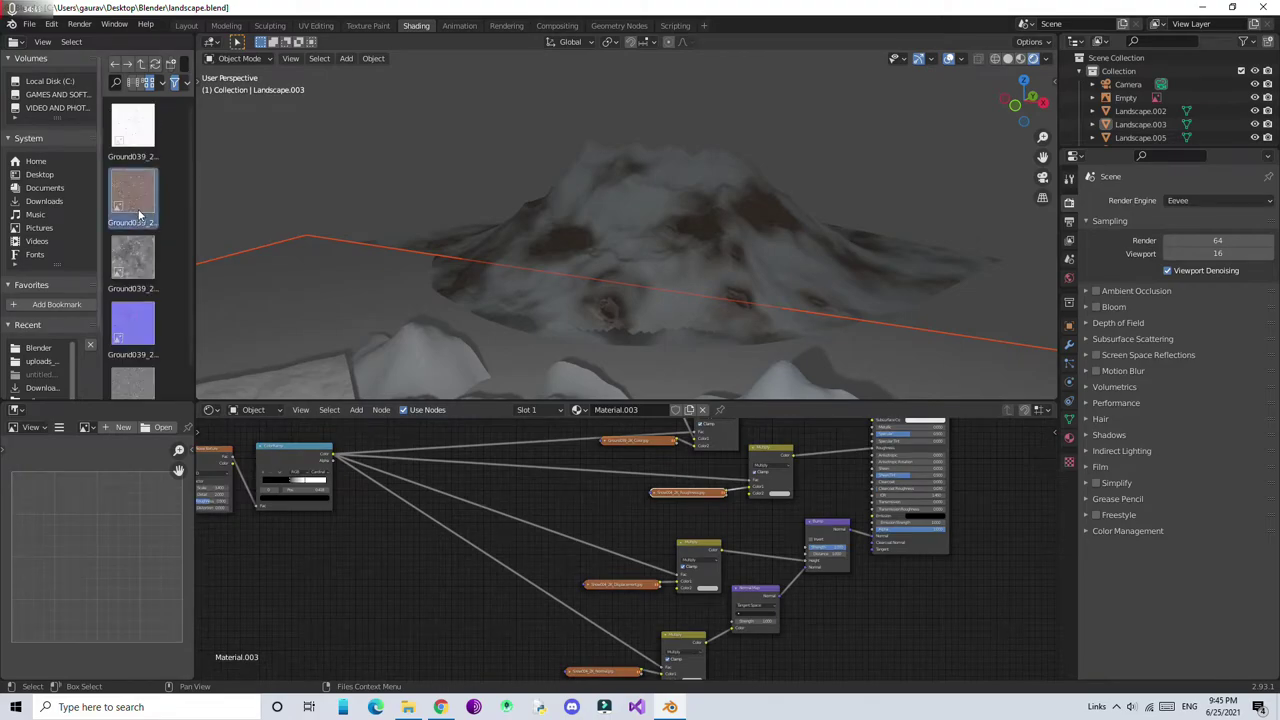
drag(133, 260, 441, 557)
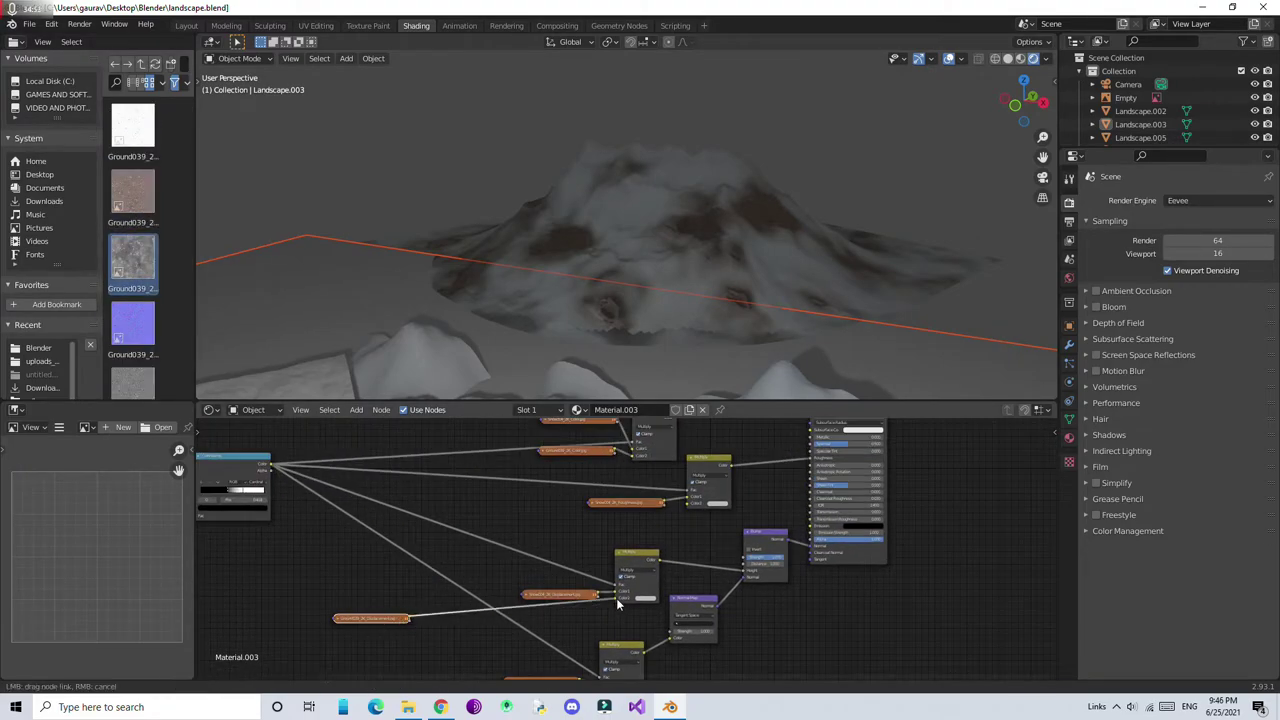
scroll(312, 523, up, 2)
key(h)
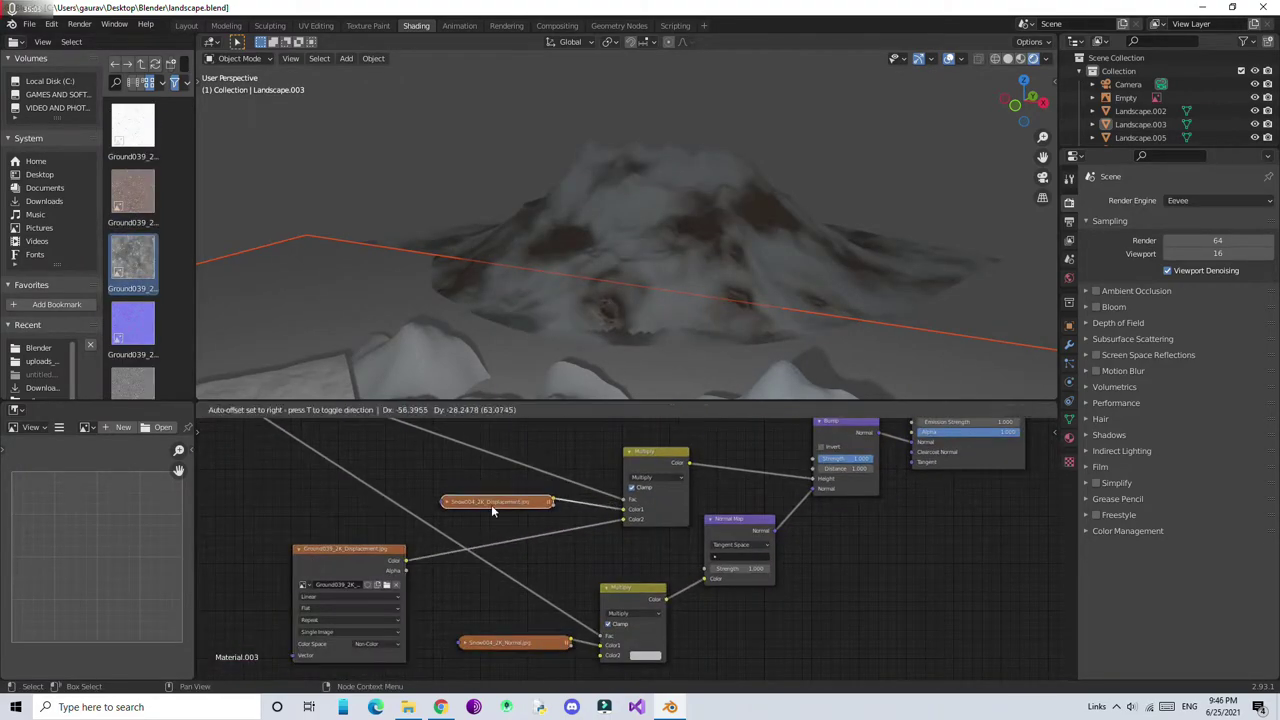
middle_drag(657, 294, 366, 306)
scroll(576, 433, up, 1)
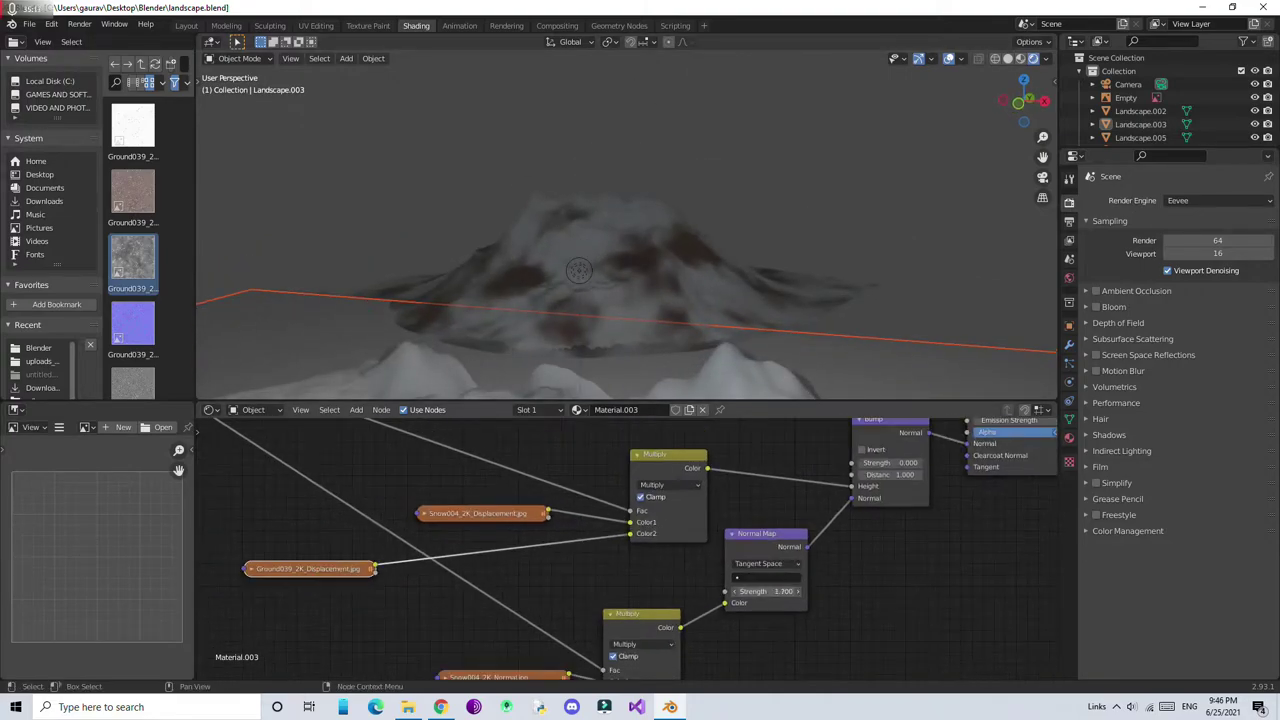
Add the Ground039 normal and roughness images next to their snow counterparts
drag(147, 341, 440, 520)
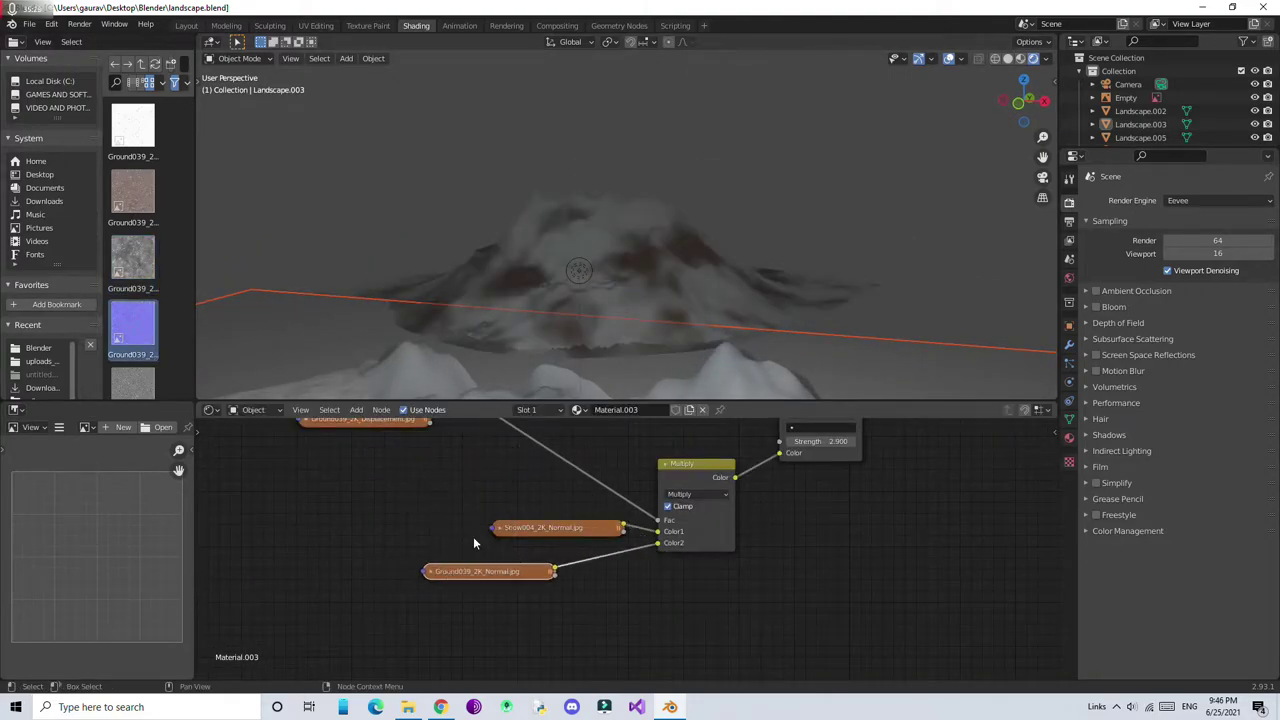
scroll(124, 284, down, 1)
drag(133, 345, 500, 575)
click(714, 563)
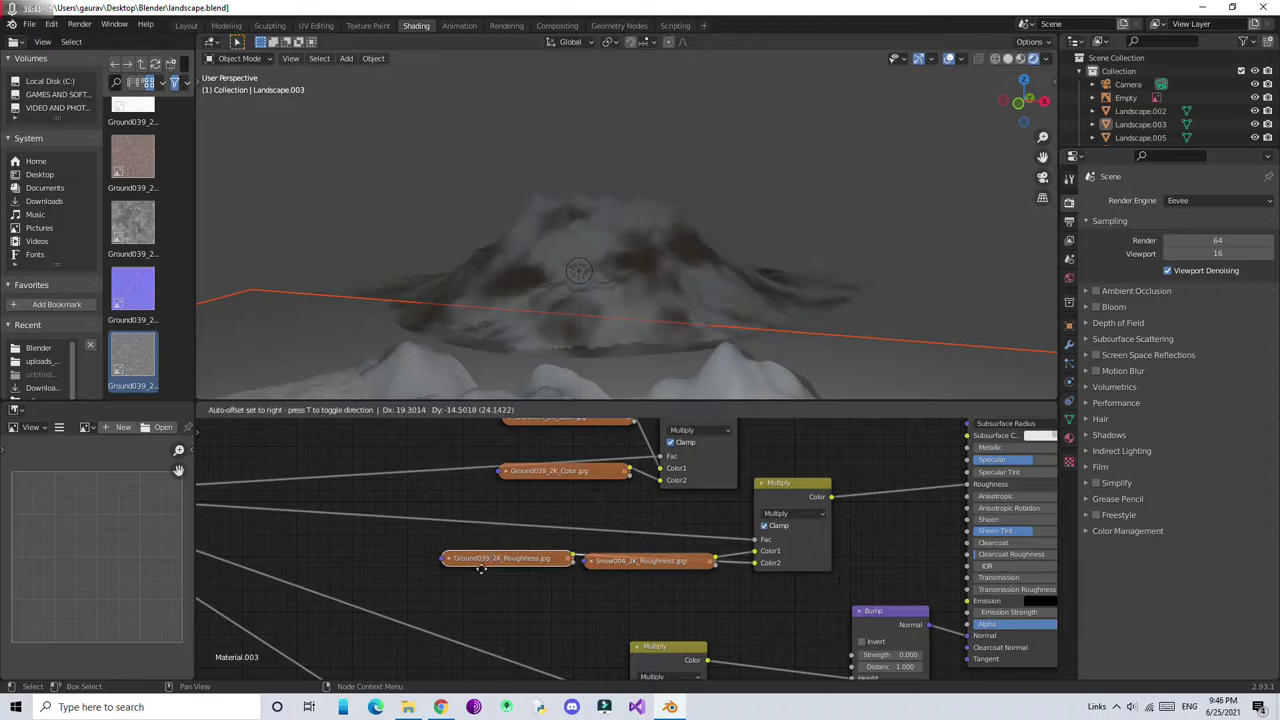
mouse_move(502, 549)
middle_down()
mouse_move(577, 588)
mouse_move(511, 595)
middle_up()
Add a ColorRamp on the roughness mix and move its dark stop to 0.291
key(Return)
click(910, 570)
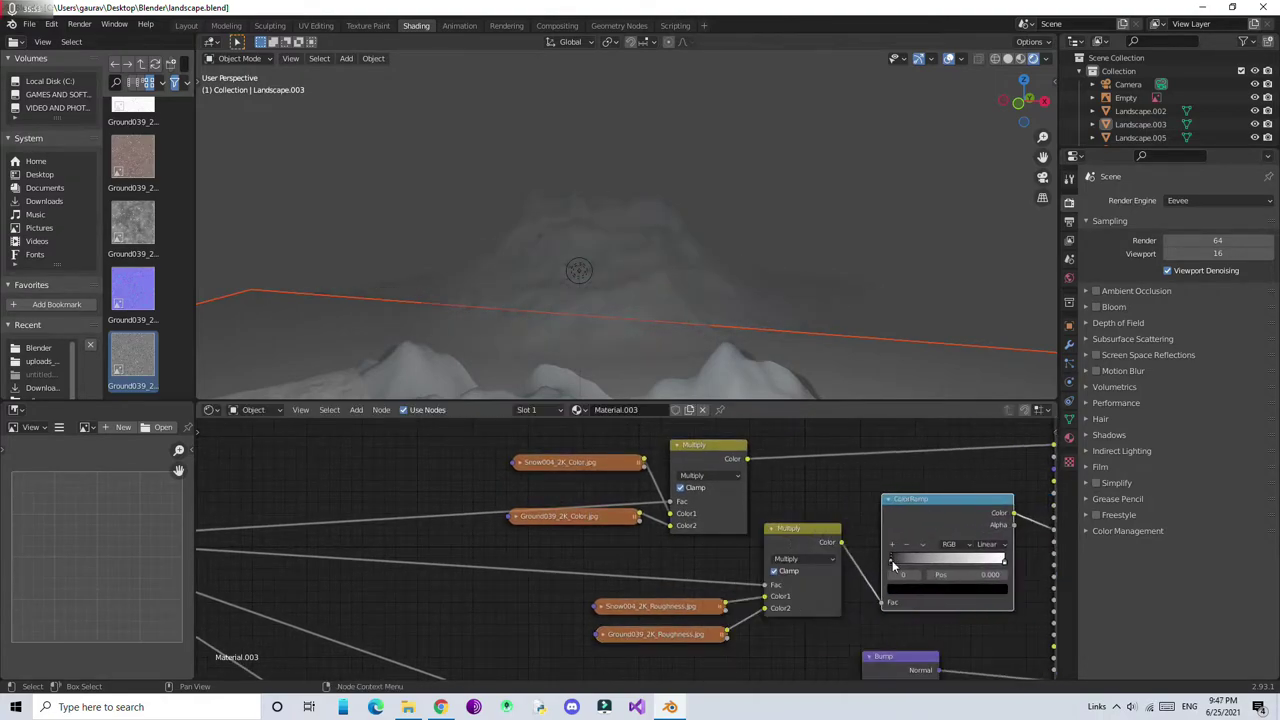
middle_drag(700, 306, 650, 300)
scroll(600, 520, down, 1)
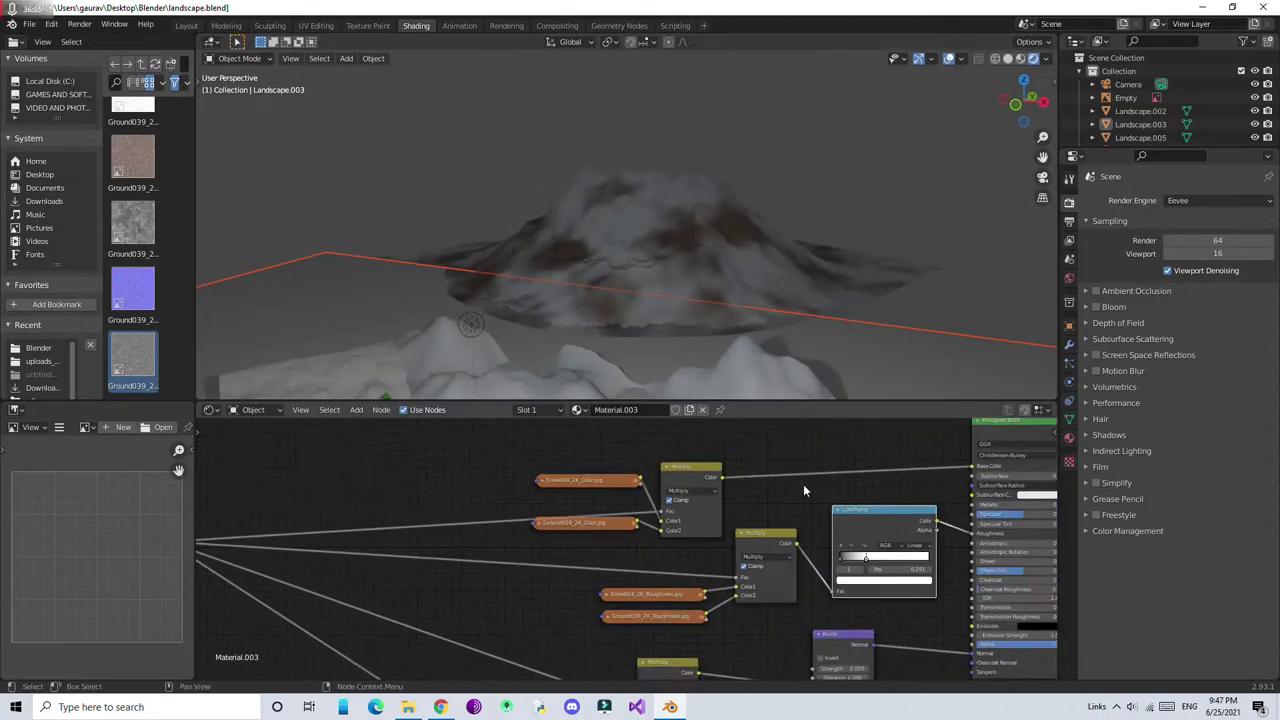
Orbit around the mountain and view the scene through the camera
middle_drag(750, 670, 738, 565)
scroll(720, 545, down, 1)
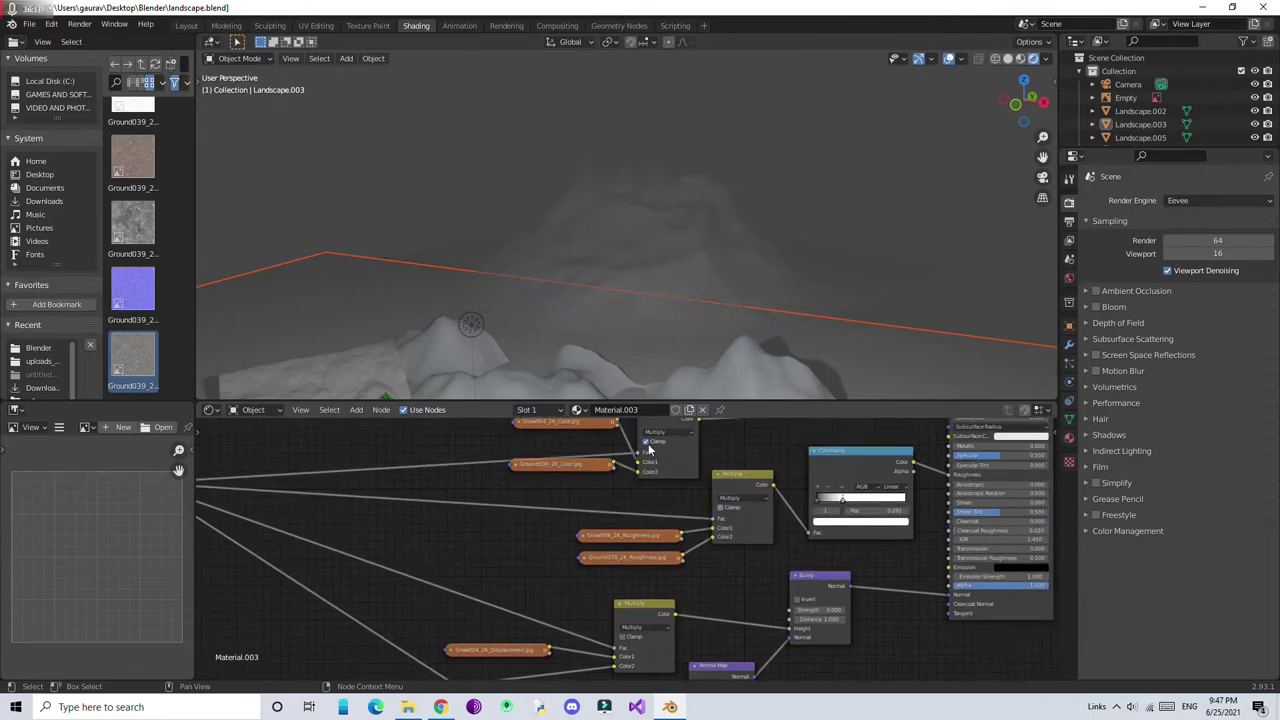
scroll(720, 545, down, 2)
click(290, 58)
click(457, 213)
Move the noise ramp dark stop to 0.214 and UV-unwrap the whole mountain mesh
scroll(620, 540, up, 3)
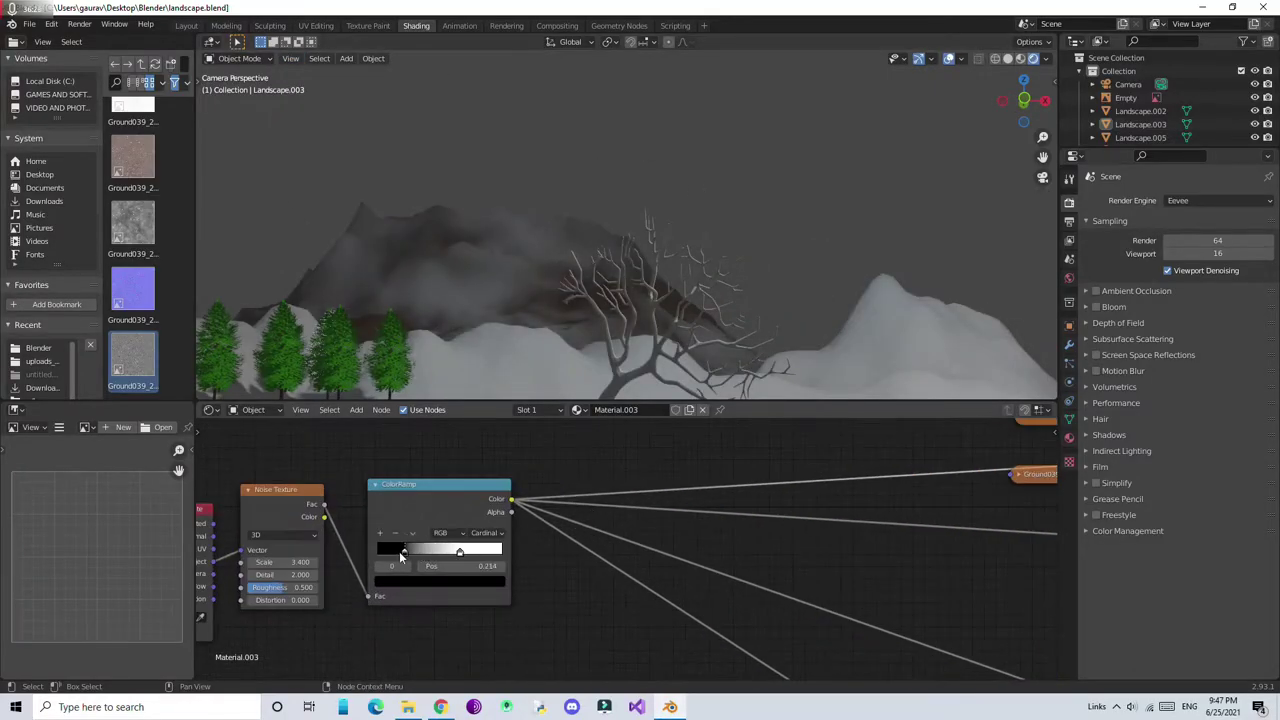
mouse_move(900, 560)
middle_down()
mouse_move(640, 520)
mouse_move(740, 458)
middle_up()
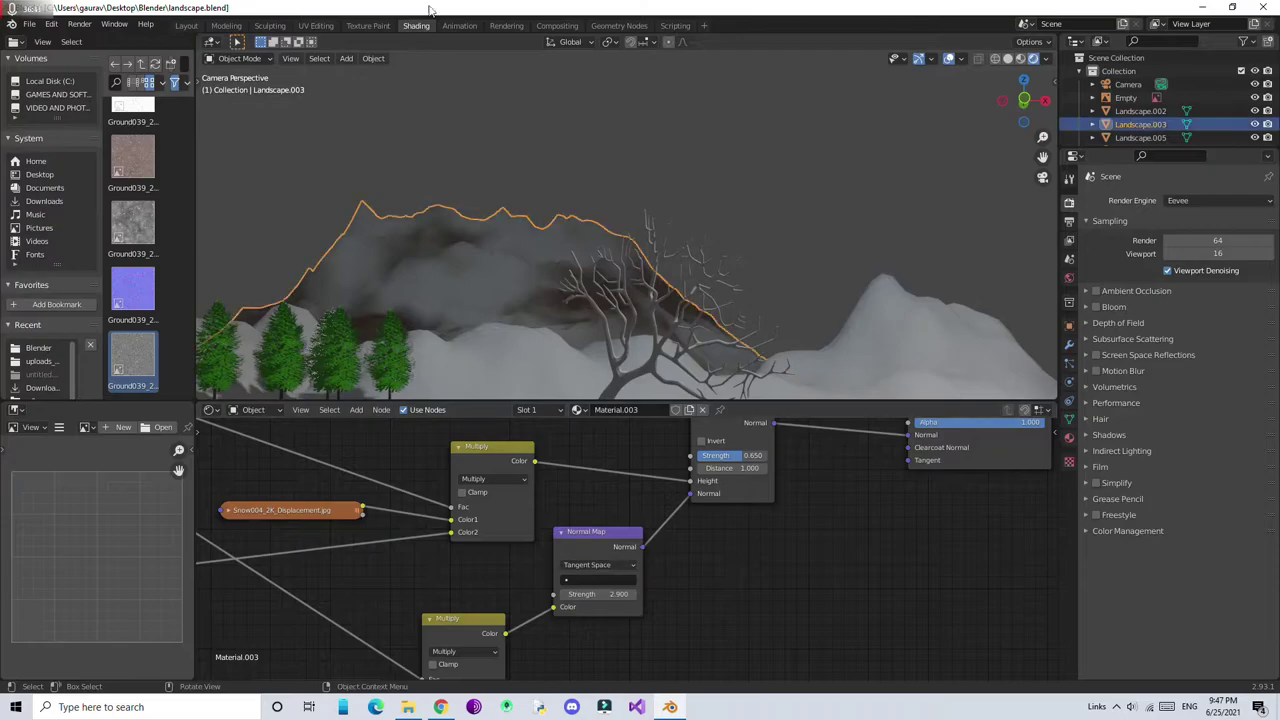
click(368, 25)
click(315, 25)
key(u)
click(900, 70)
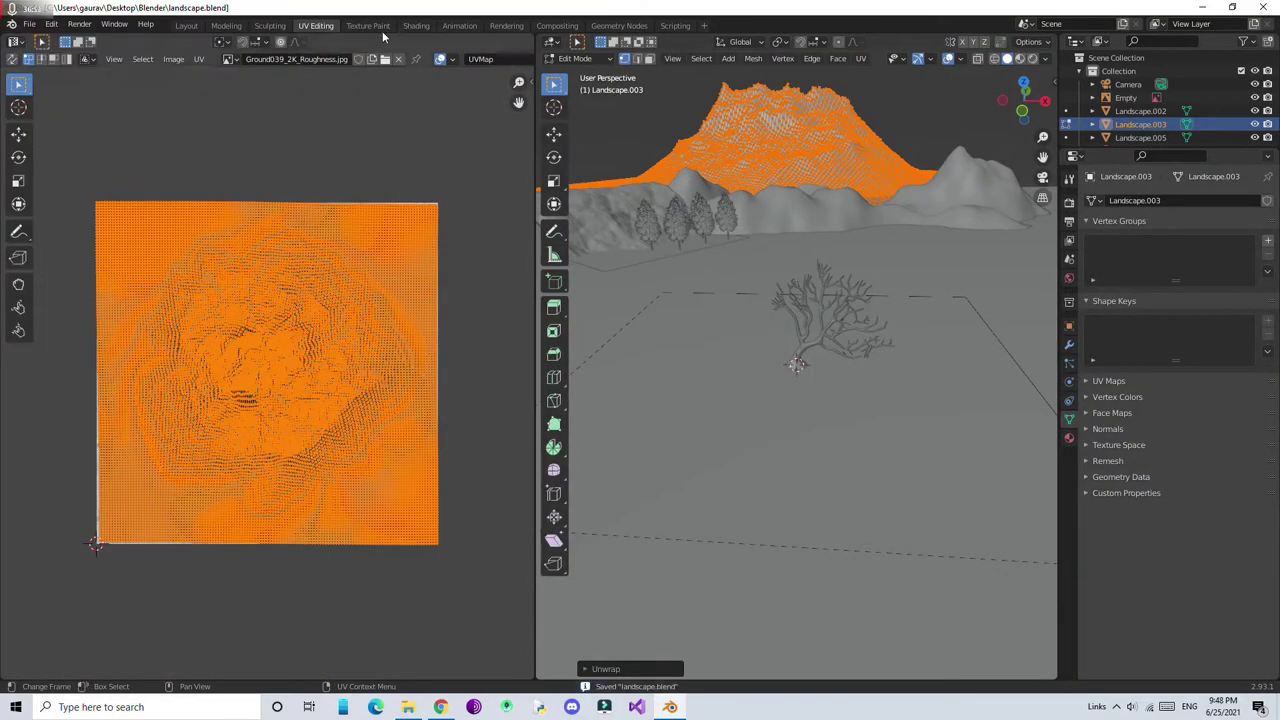
click(414, 25)
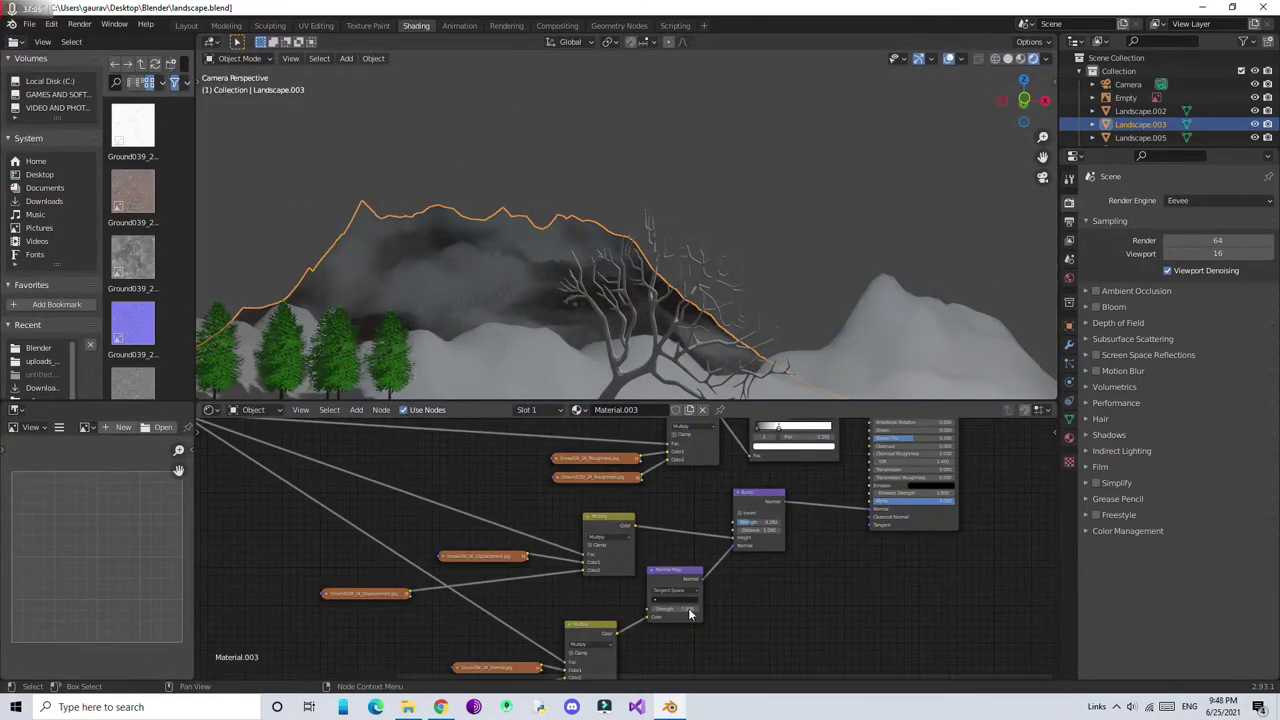
Switch the render engine to Cycles with the bump, normal and ColorRamp nodes in view
middle_drag(657, 609, 786, 600)
scroll(786, 600, up, 2)
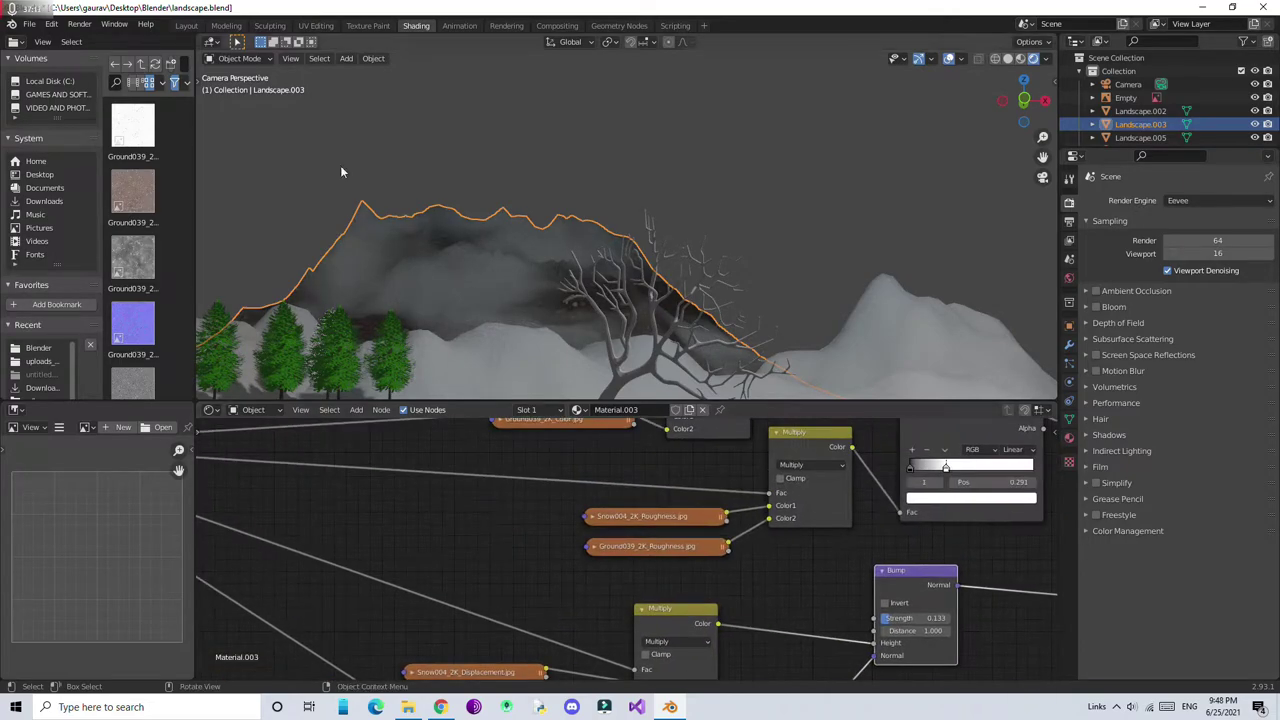
scroll(950, 300, down, 3)
click(1215, 200)
click(1190, 243)
middle_drag(300, 500, 600, 545)
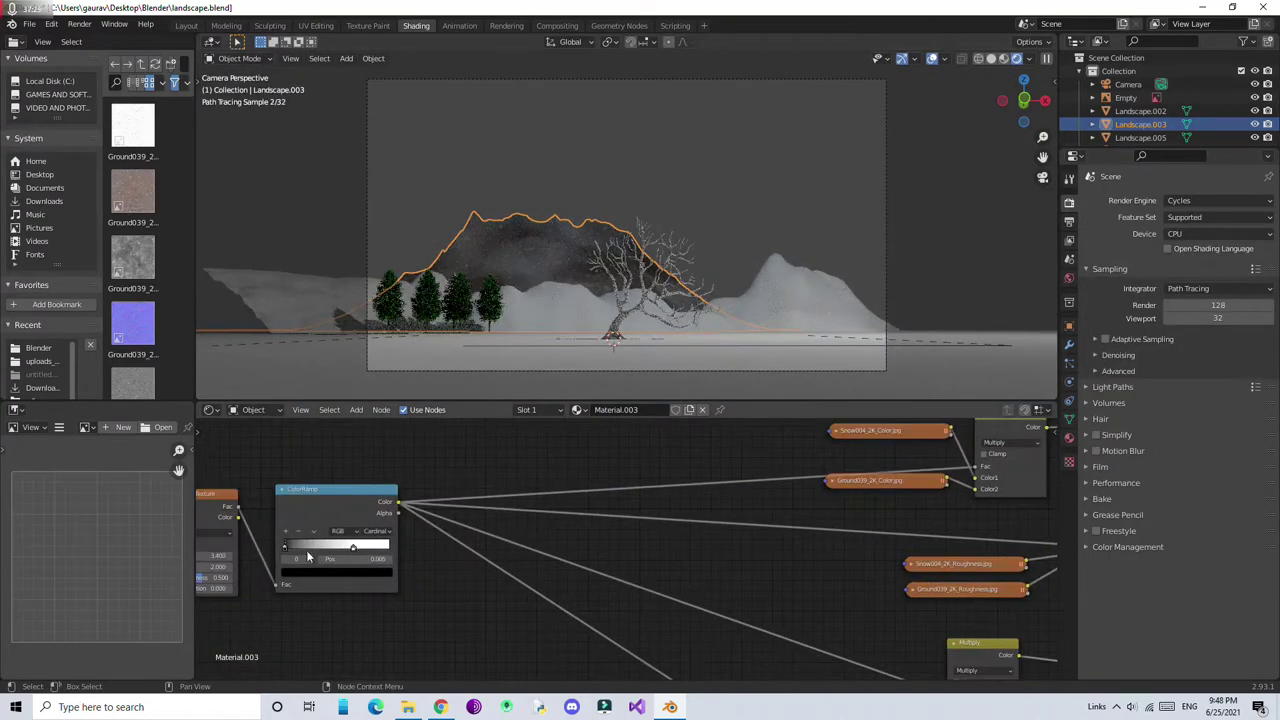
Sharpen the mask's white stop and insert a Mapping node with scale 20 before the noise
drag(352, 547, 333, 547)
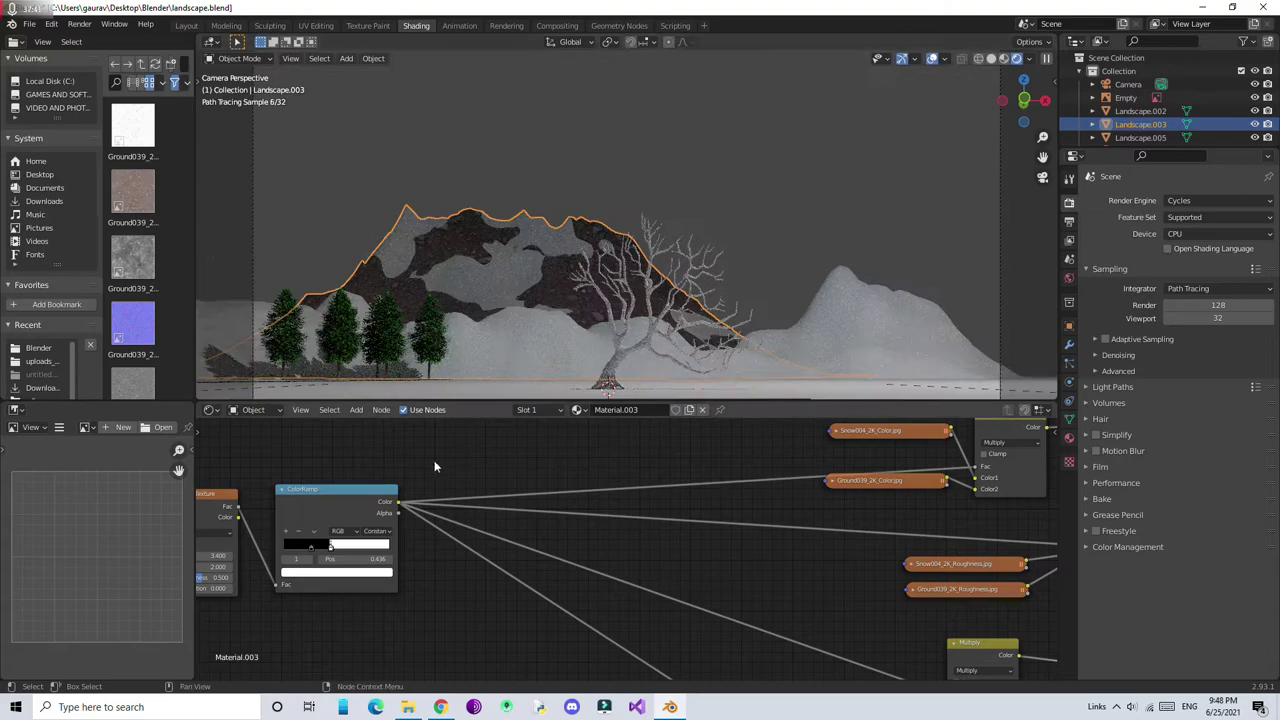
middle_drag(333, 547, 627, 529)
key(shift+a)
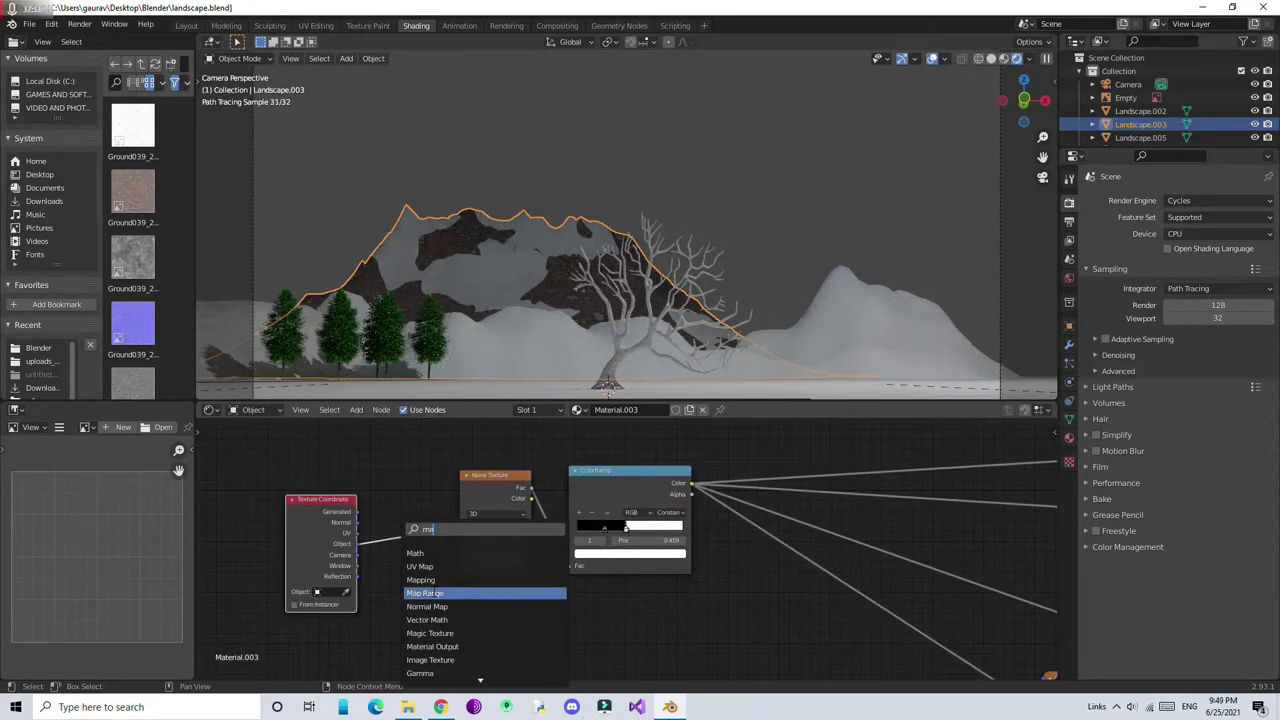
click(420, 580)
click(433, 560)
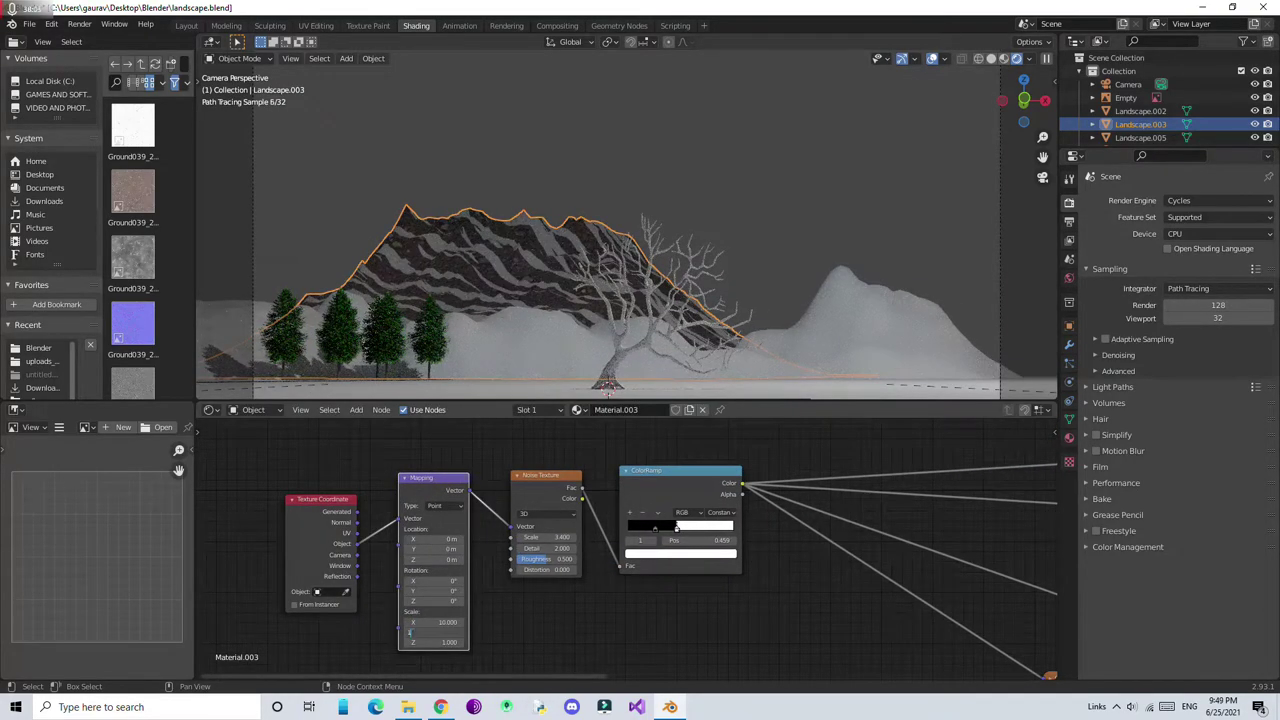
click(433, 632)
text(20)
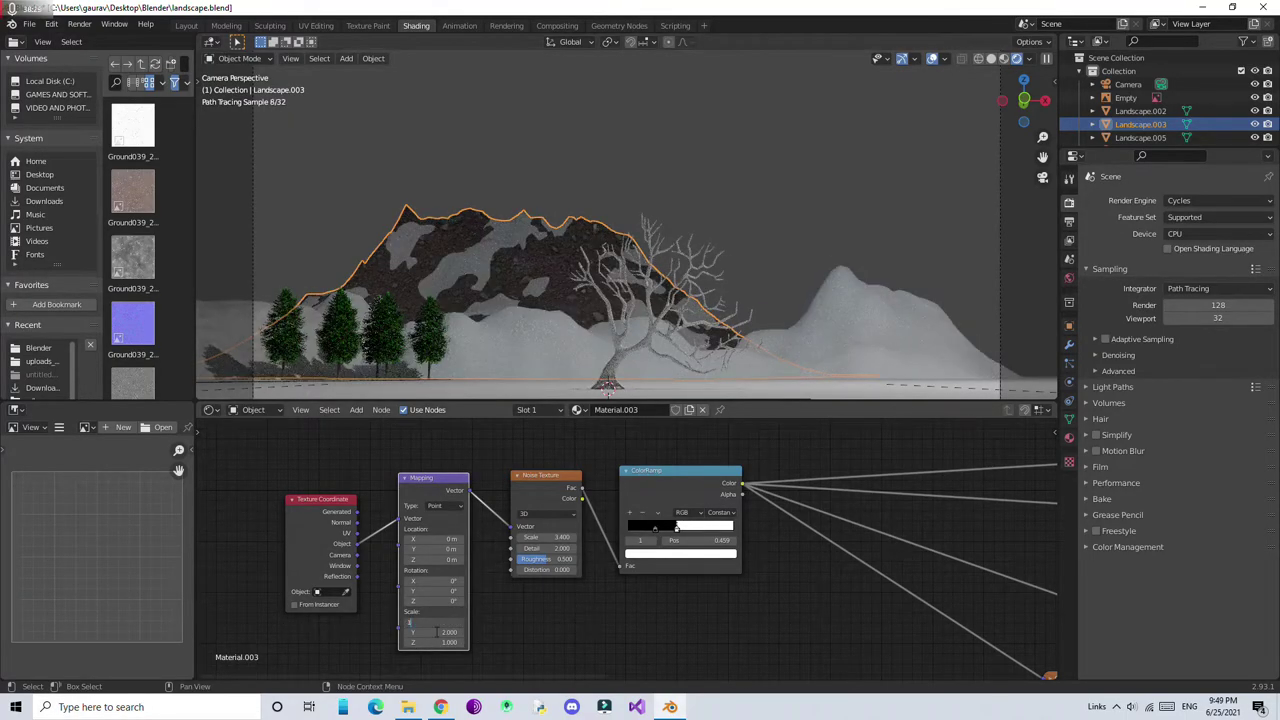
key(Tab)
text(-2)
Adjust the Noise Texture scale and preview the Landscape.003 mountain in rendered shading
drag(655, 535, 683, 530)
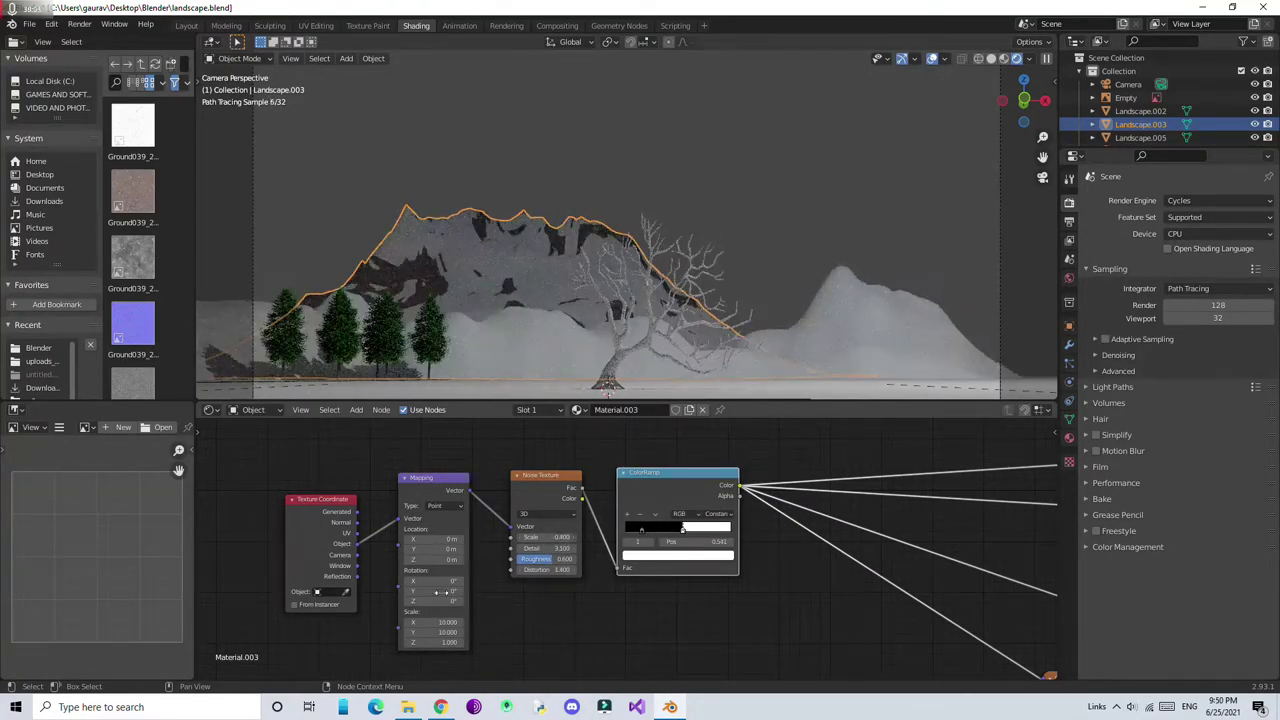
scroll(683, 528, down, 3)
ctrl+scroll(815, 585, down, 5)
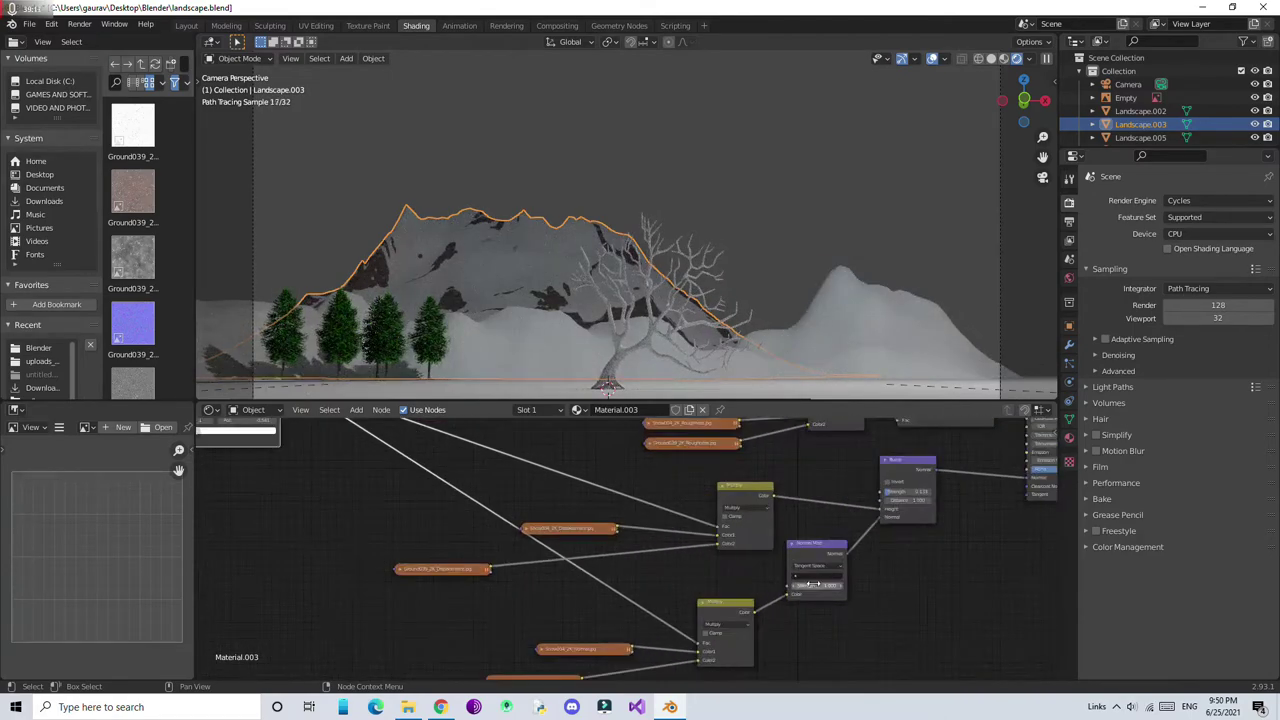
middle_drag(910, 632, 848, 657)
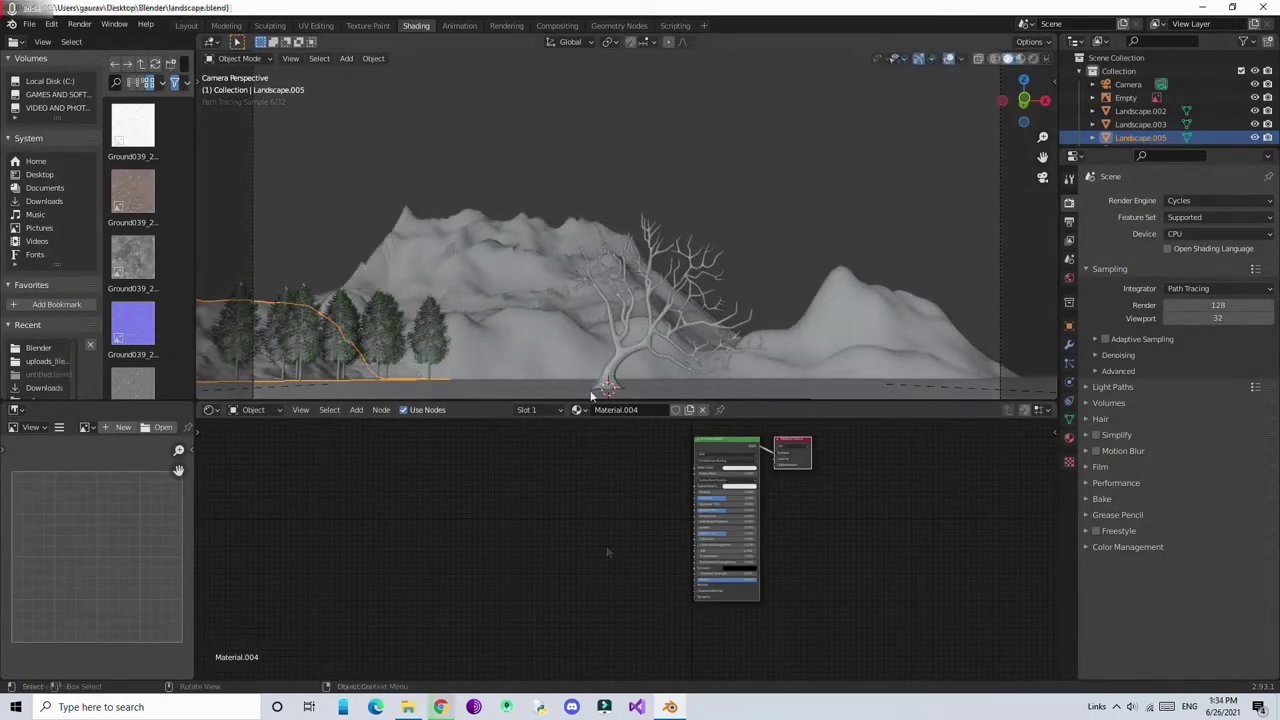
click(1021, 58)
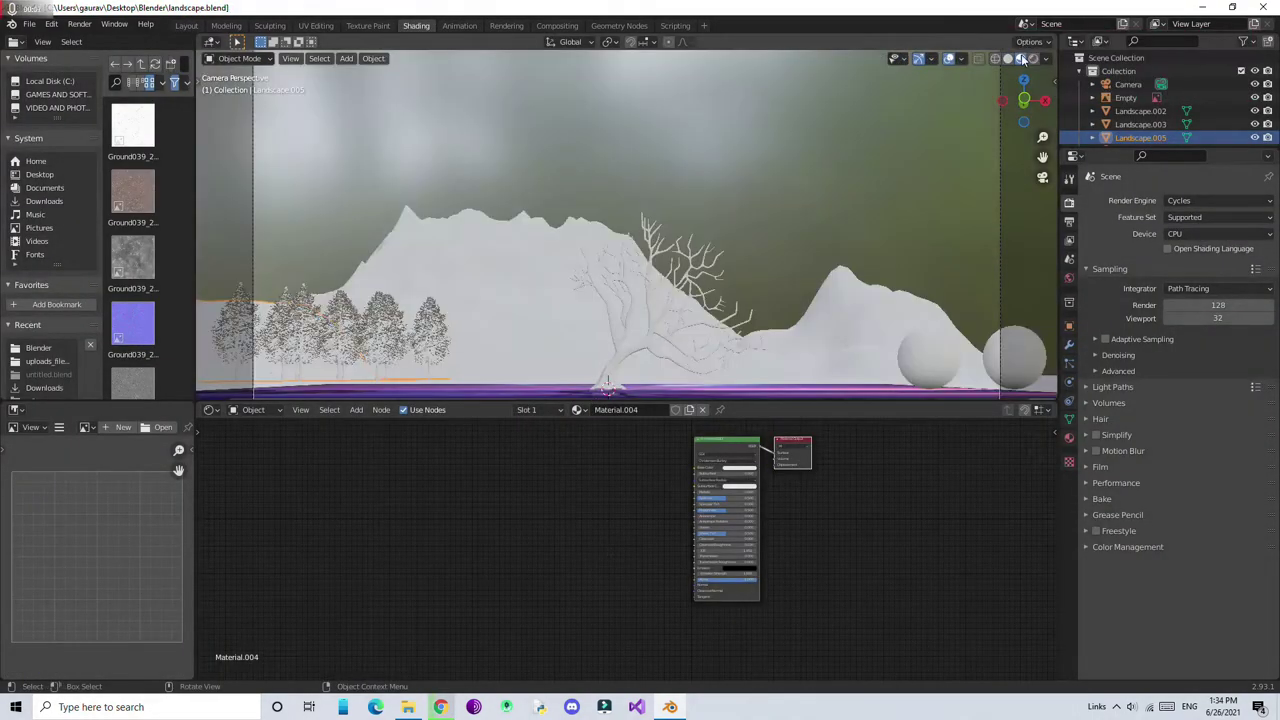
click(669, 188)
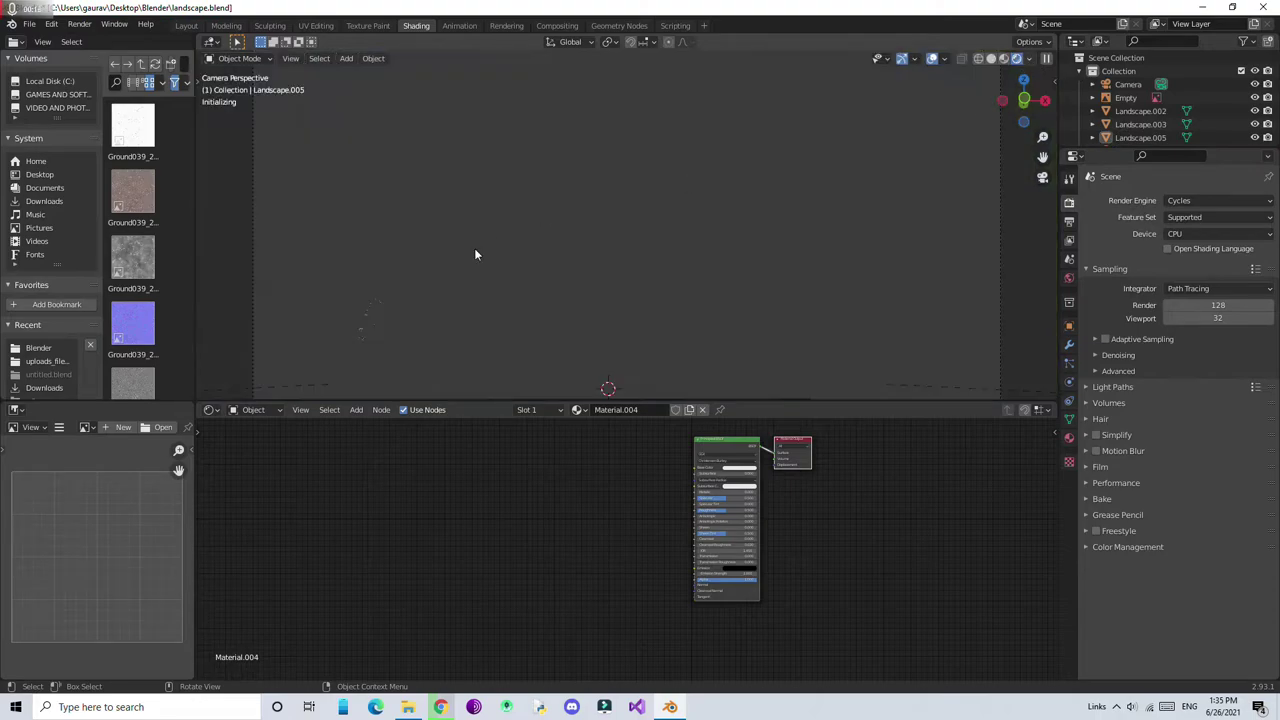
click(477, 254)
Rearrange the Texture Coordinate, Mapping and texture nodes in the mountain material
scroll(270, 531, up, 2)
drag(386, 445, 494, 607)
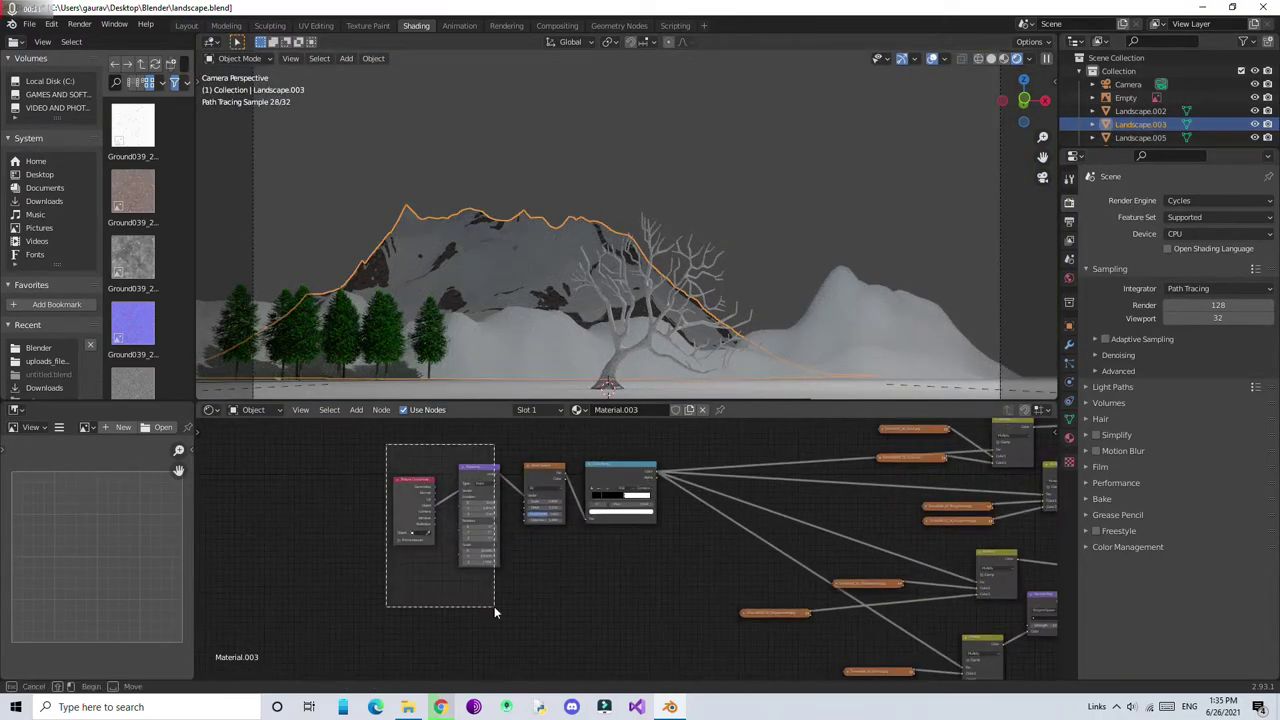
drag(443, 515, 430, 505)
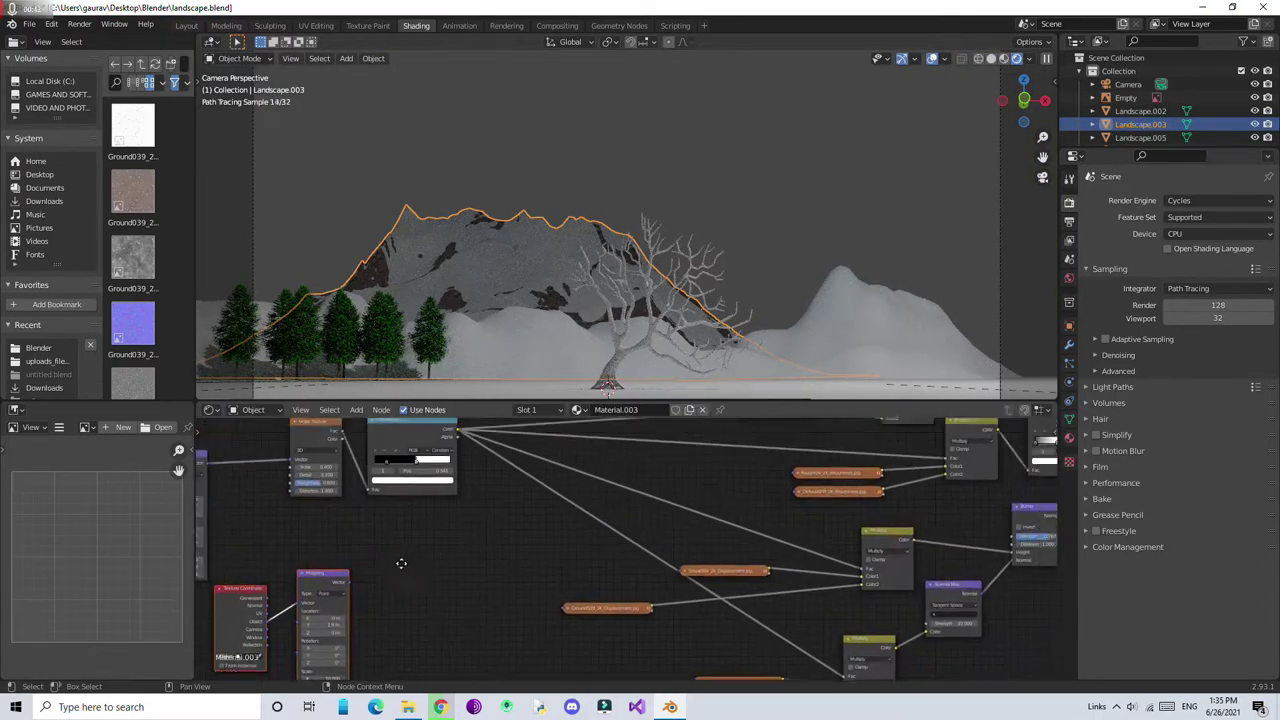
middle_drag(783, 495, 490, 485)
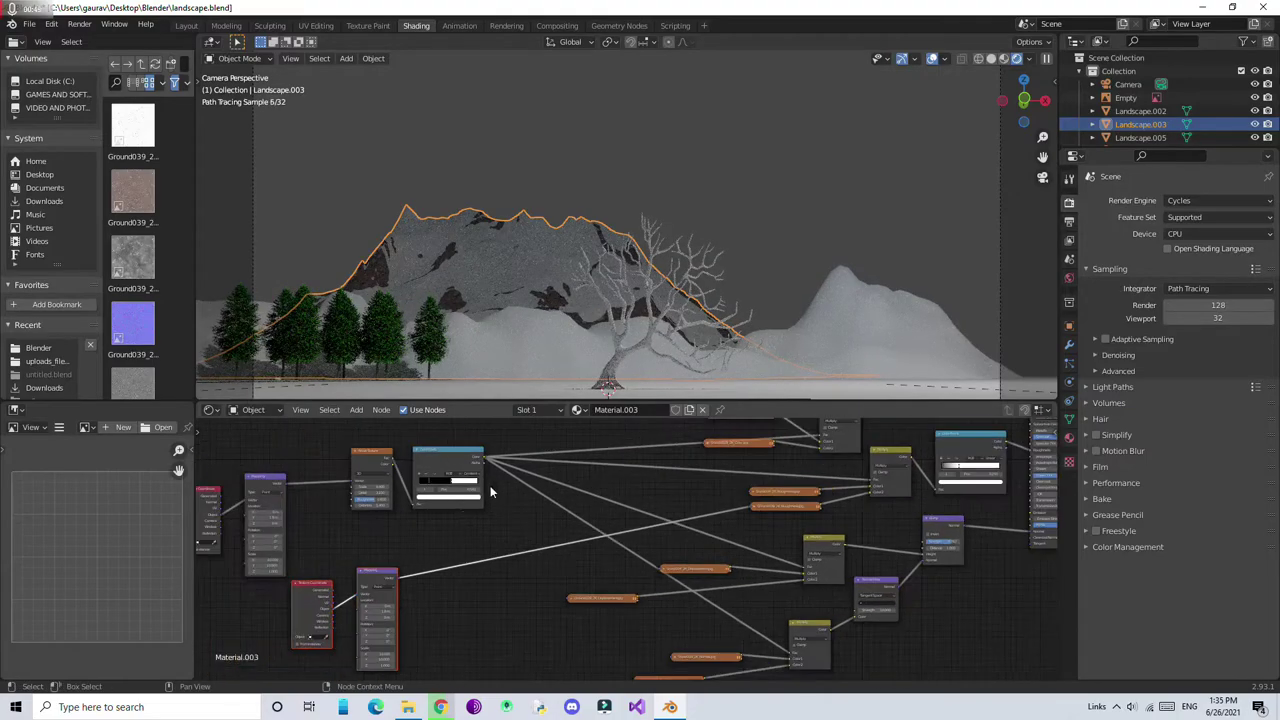
click(720, 454)
scroll(307, 500, up, 1)
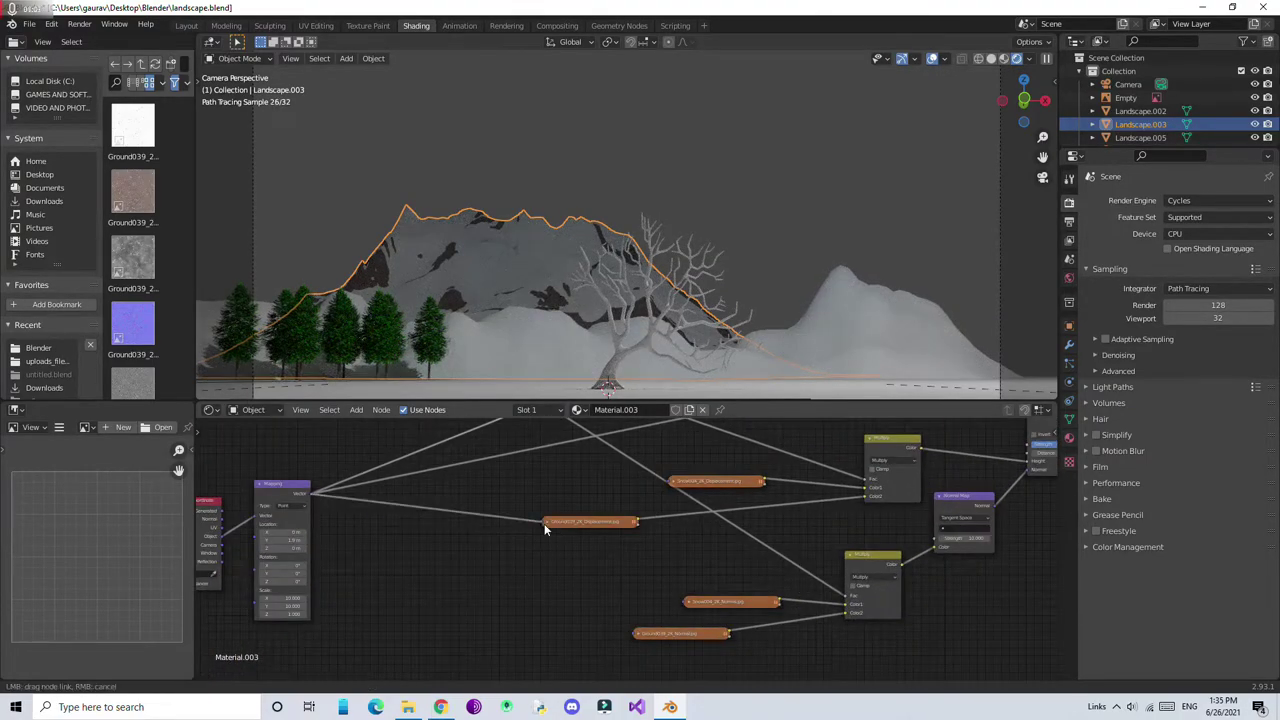
scroll(490, 609, up, 2)
scroll(309, 601, down, 1)
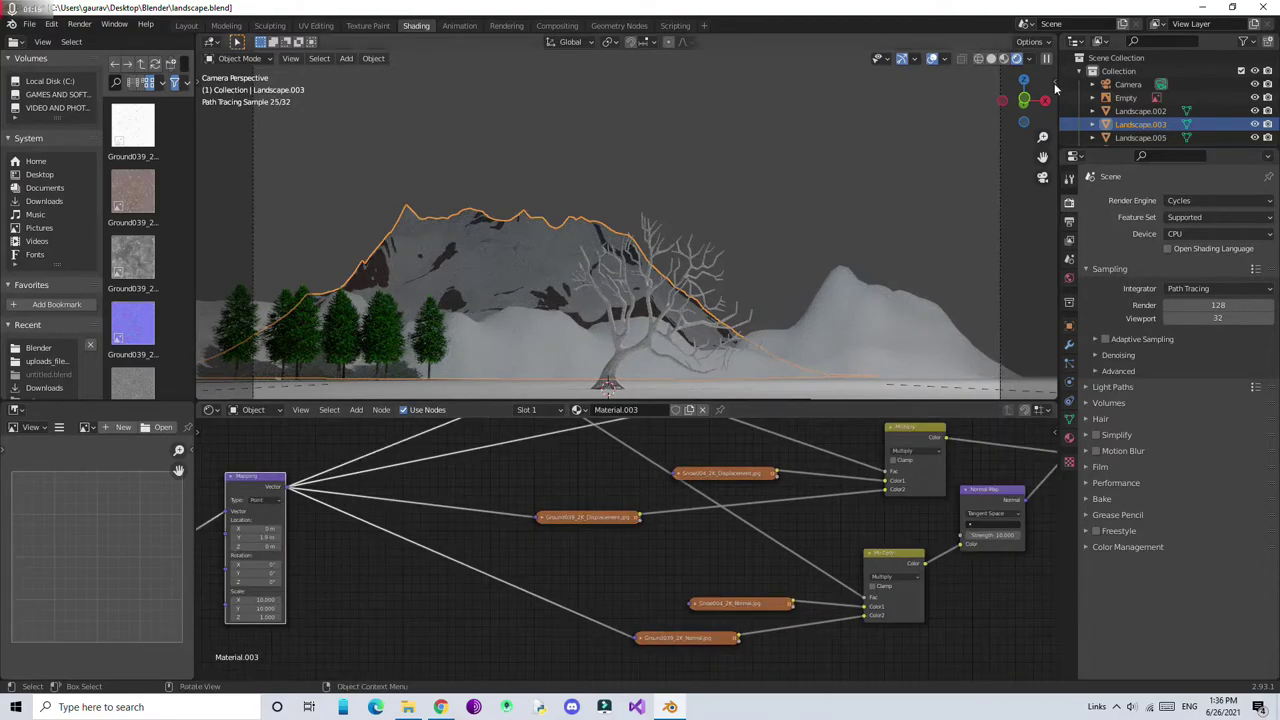
Set the Mapping scale X and Y to 50, check it rendered, then select the bare tree
click(1004, 58)
scroll(652, 562, up, 2)
scroll(672, 651, up, 3)
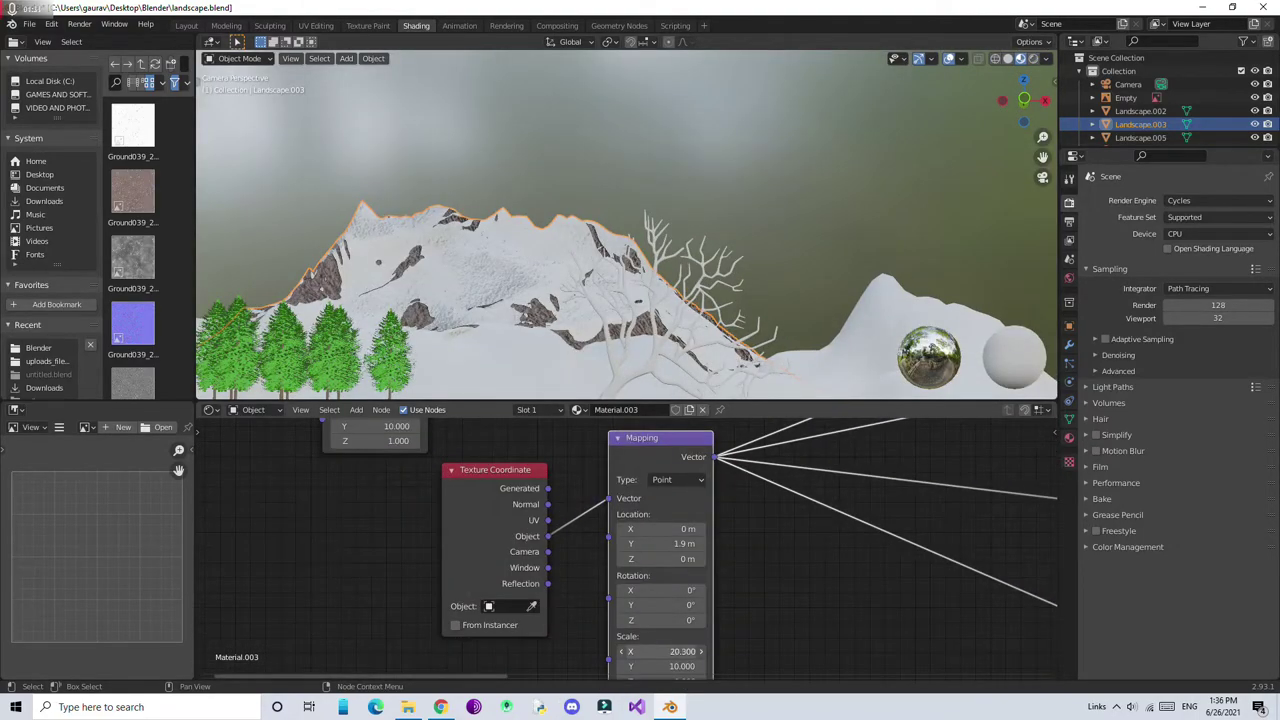
scroll(618, 499, down, 3)
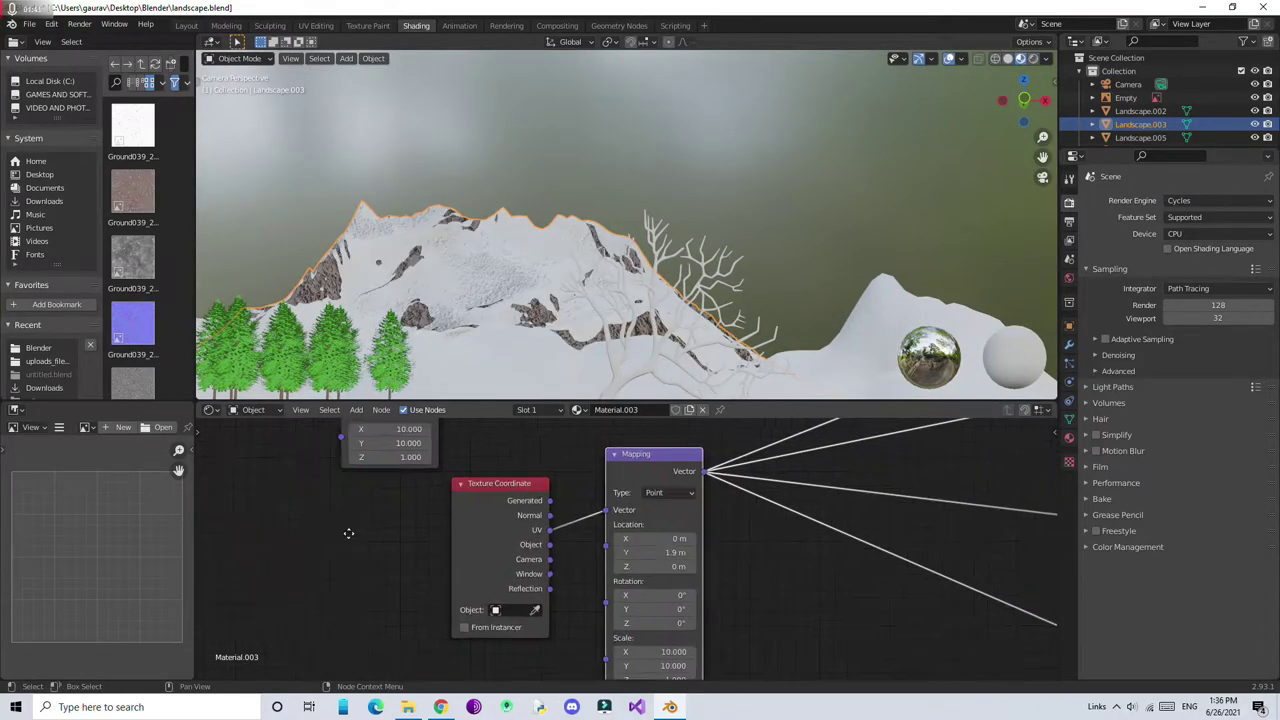
scroll(349, 531, up, 3)
scroll(530, 520, down, 4)
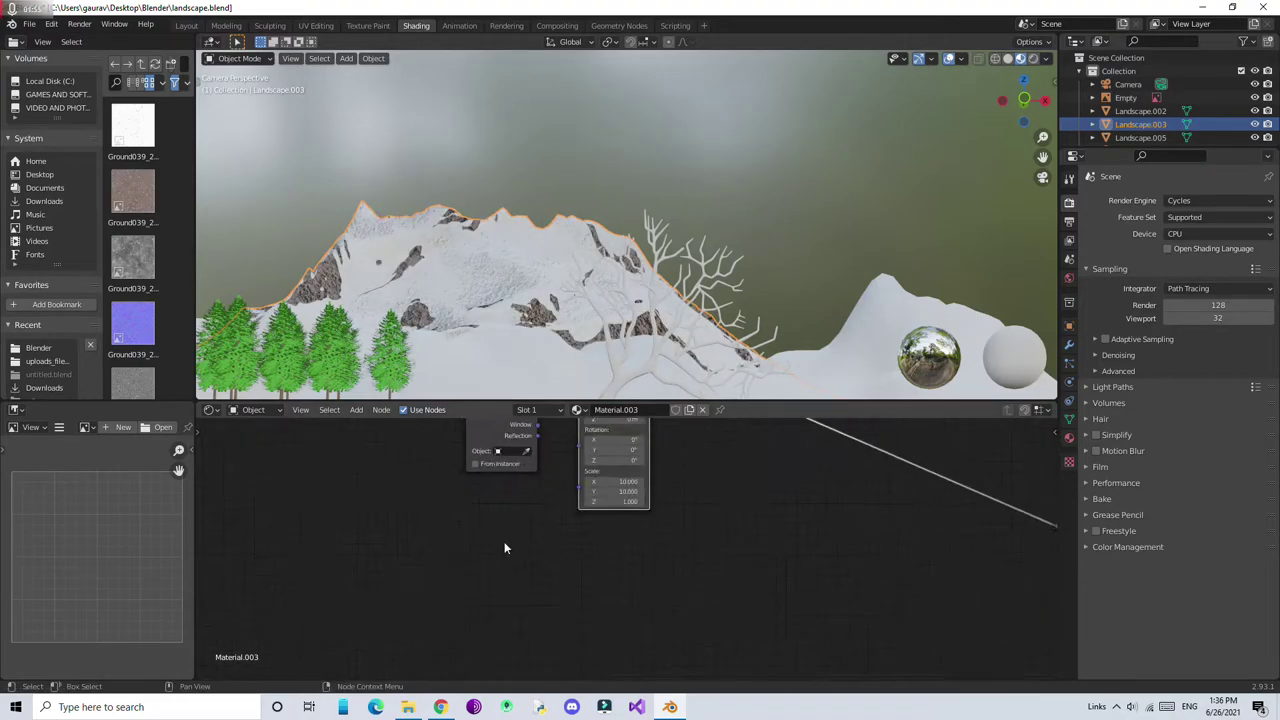
scroll(590, 517, up, 2)
scroll(708, 589, down, 1)
click(650, 636)
text(5)
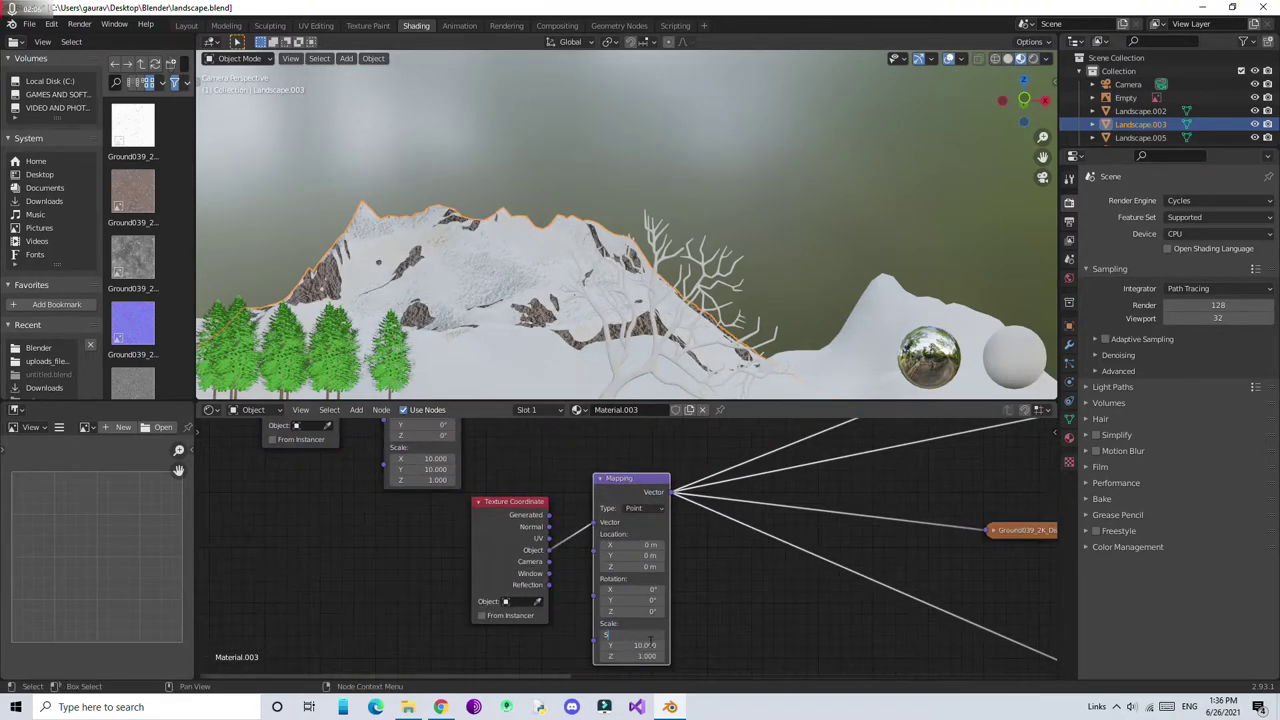
click(1034, 59)
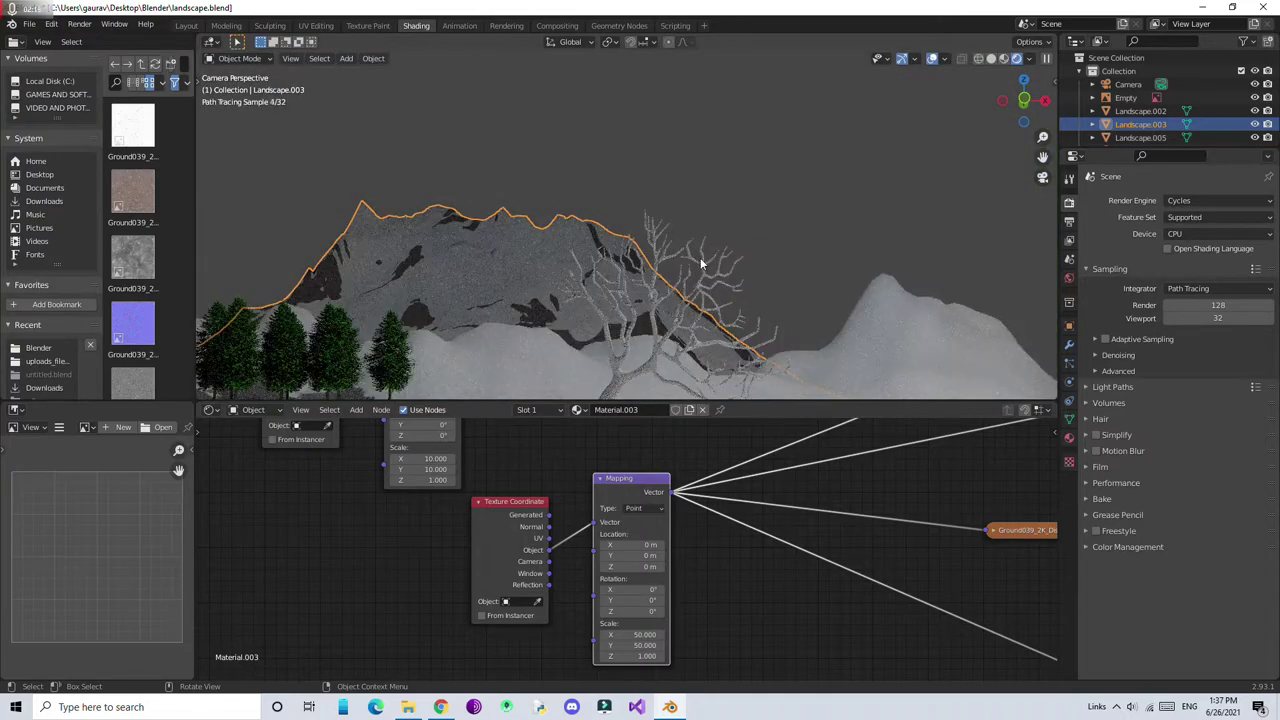
click(1004, 58)
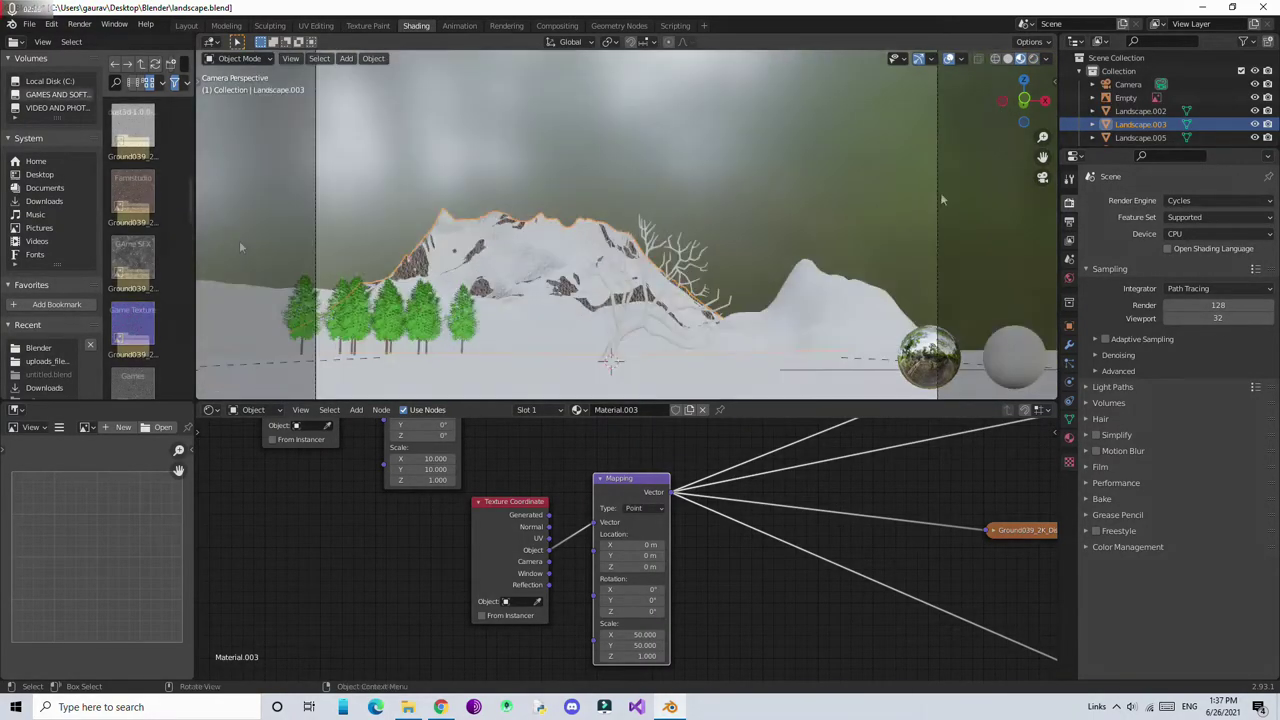
click(645, 290)
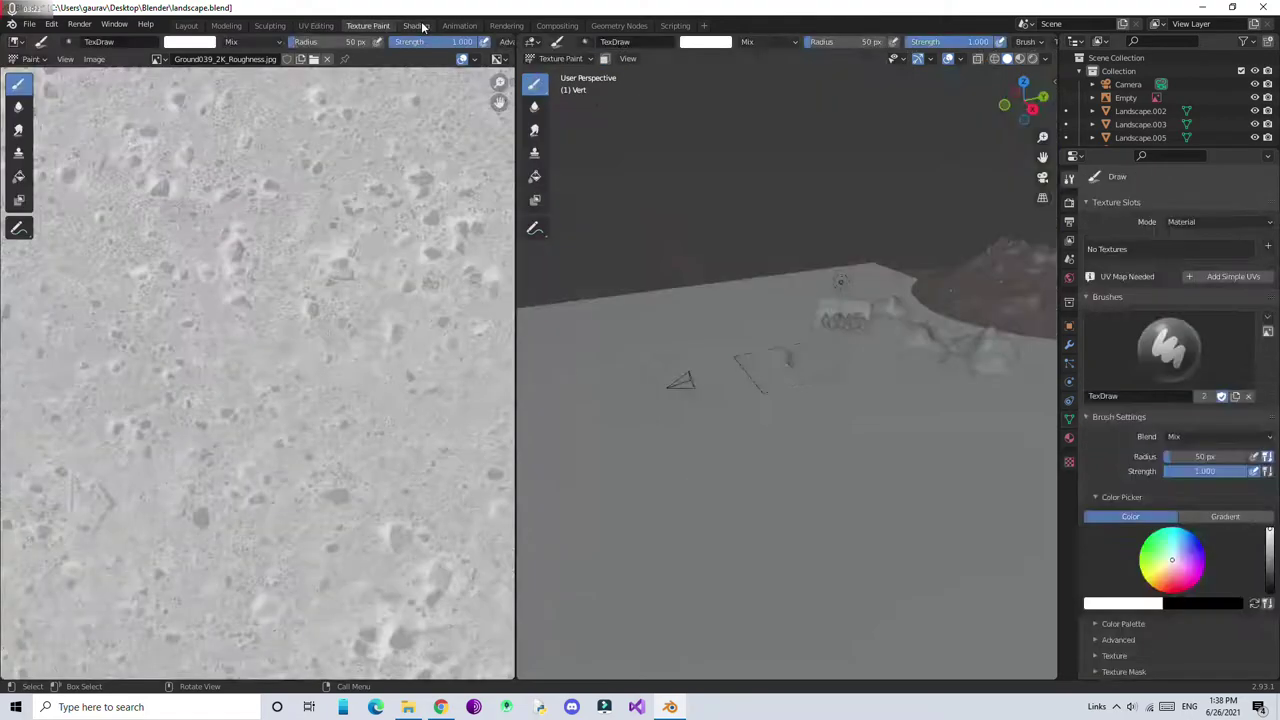
Add the bark1col.jpg image and a Mapping node to the tree's Material.005
drag(133, 128, 441, 508)
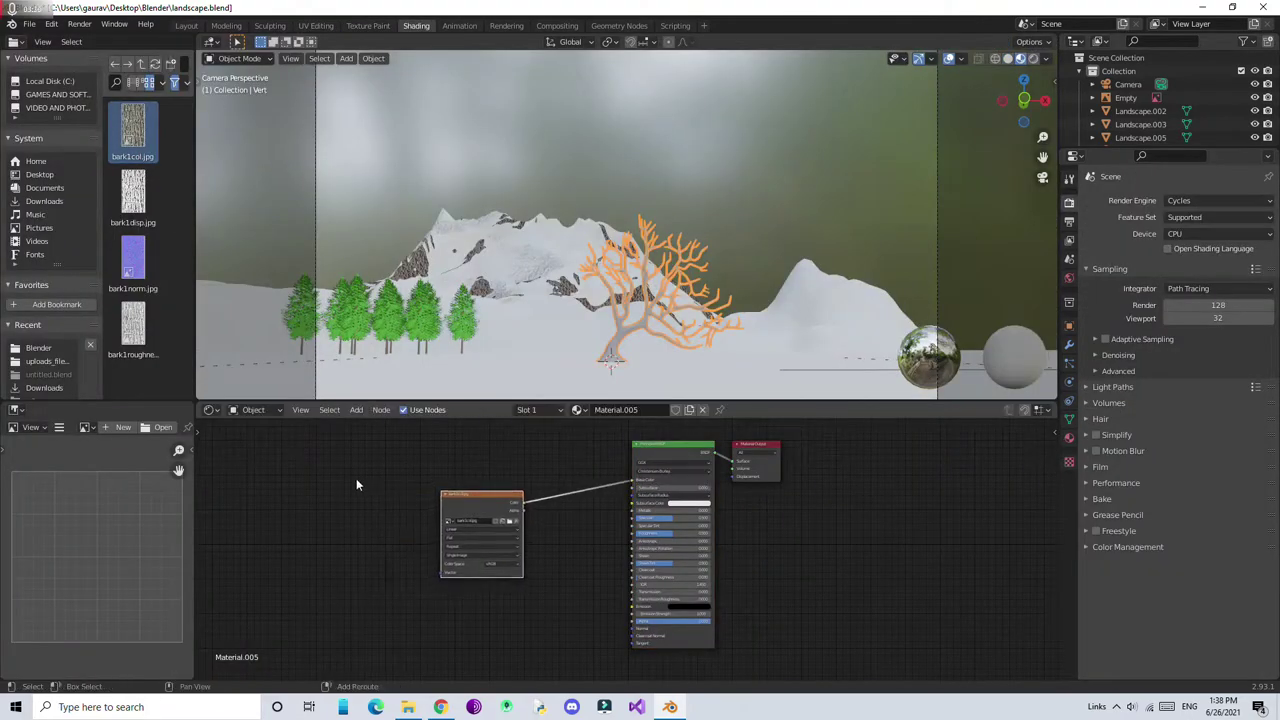
key(shift+a)
click(352, 543)
scroll(300, 545, up, 2)
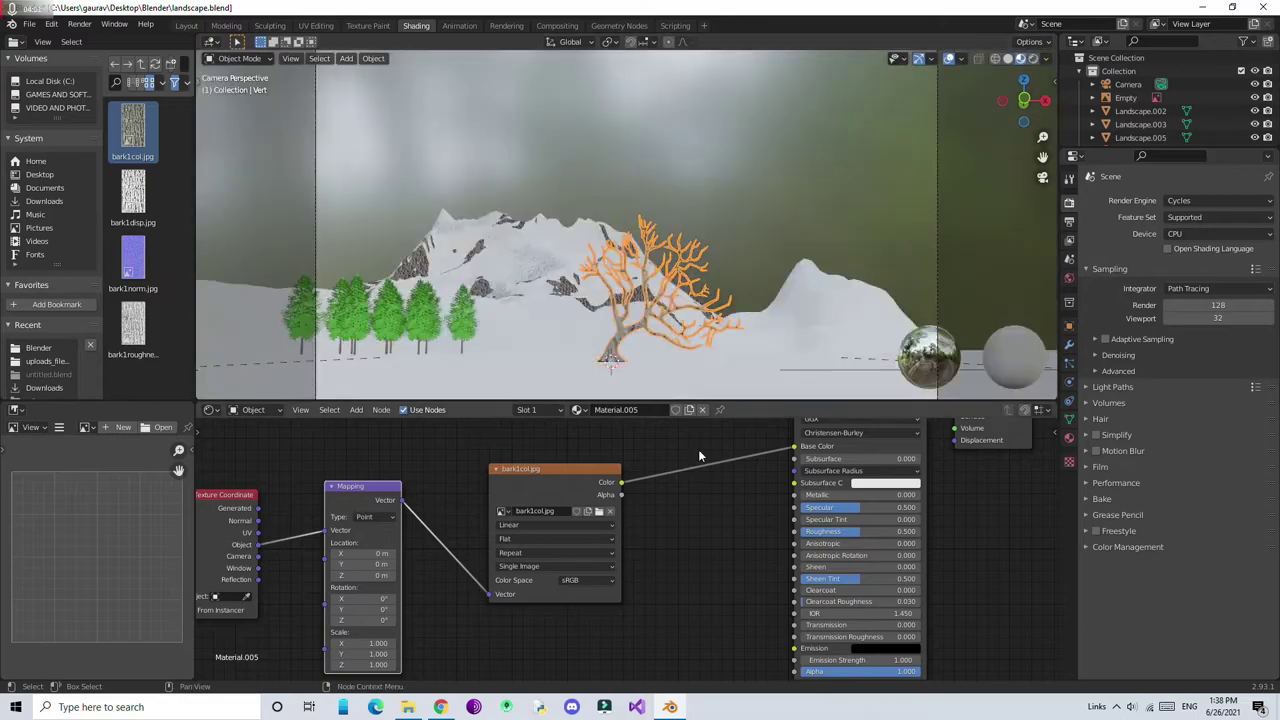
scroll(698, 449, down, 2)
drag(709, 556, 504, 566)
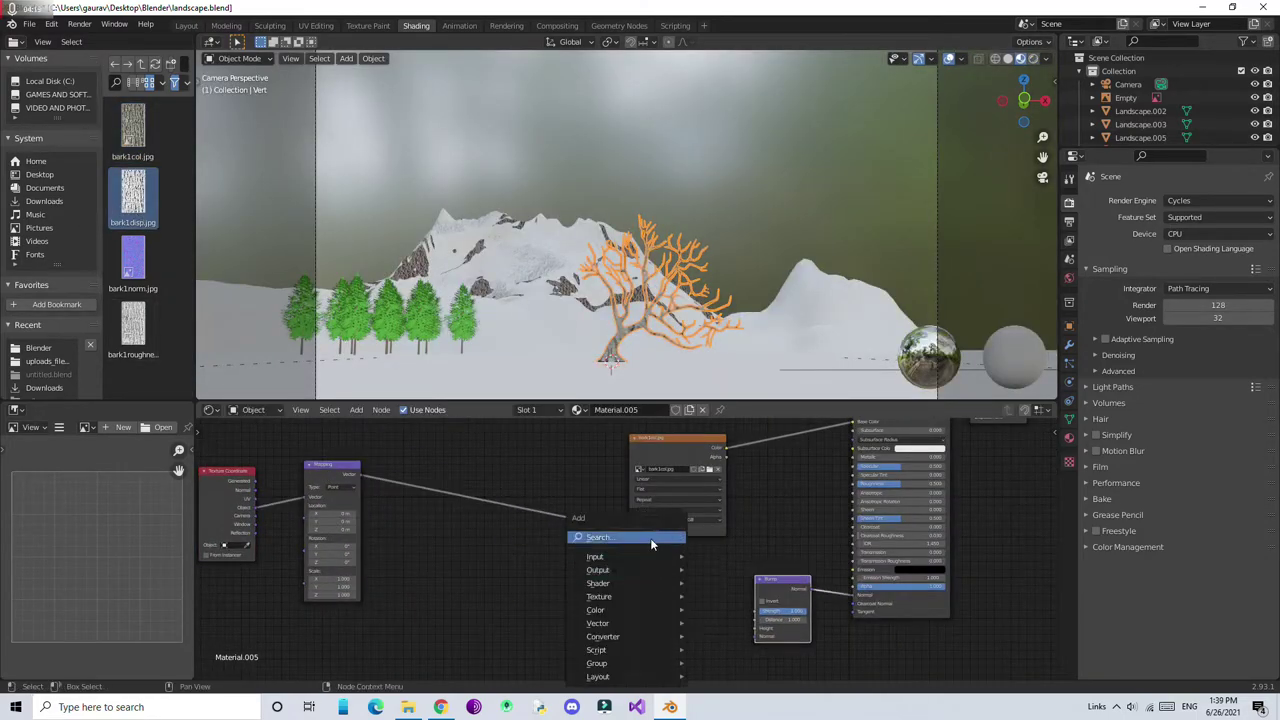
text(no)
Add a Normal Map node and feed the shared mapping into the bark roughness through a ColorRamp
key(Return)
click(690, 600)
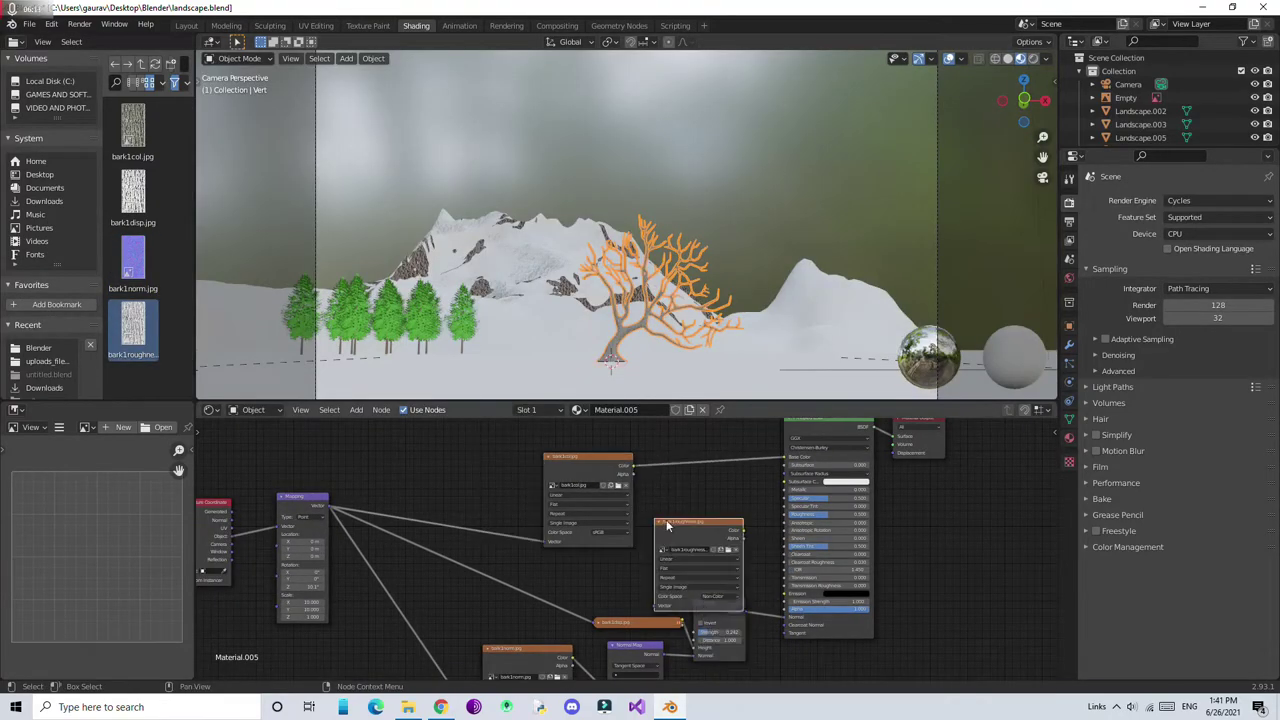
drag(334, 506, 655, 578)
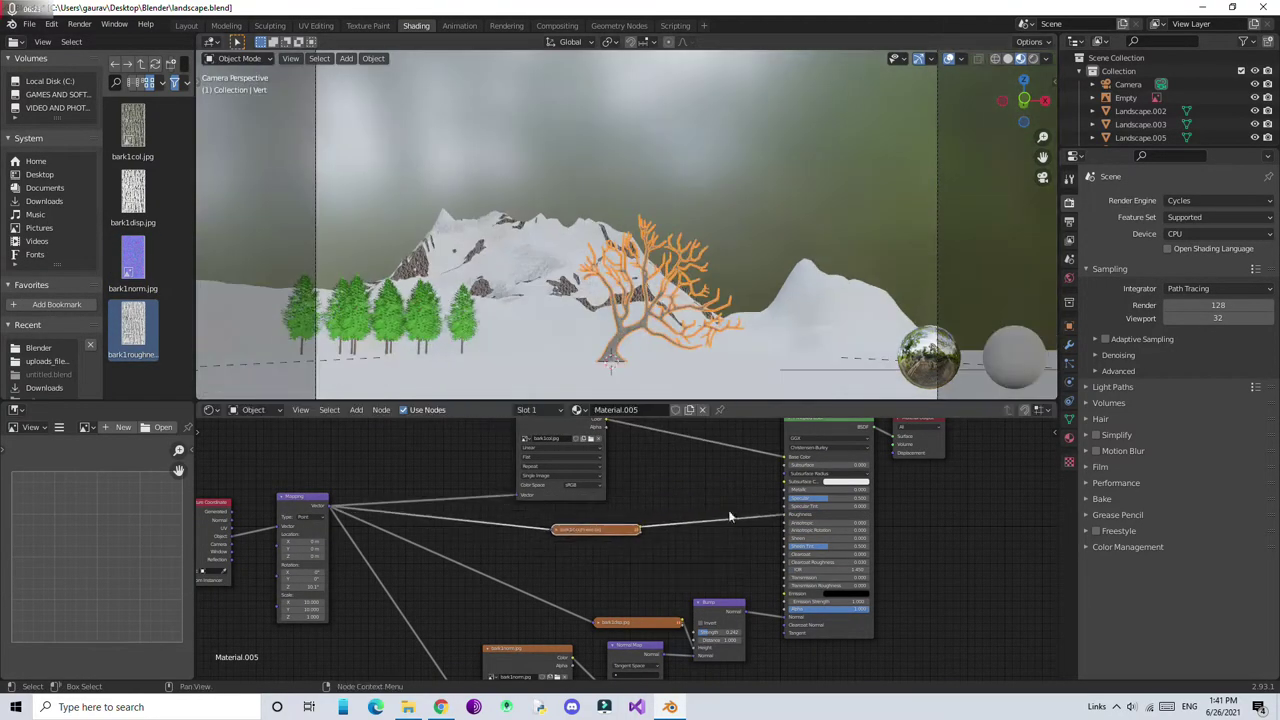
click(703, 538)
Insert a Bright/Contrast node between Hue Saturation Value and the Principled BSDF colour
click(1033, 58)
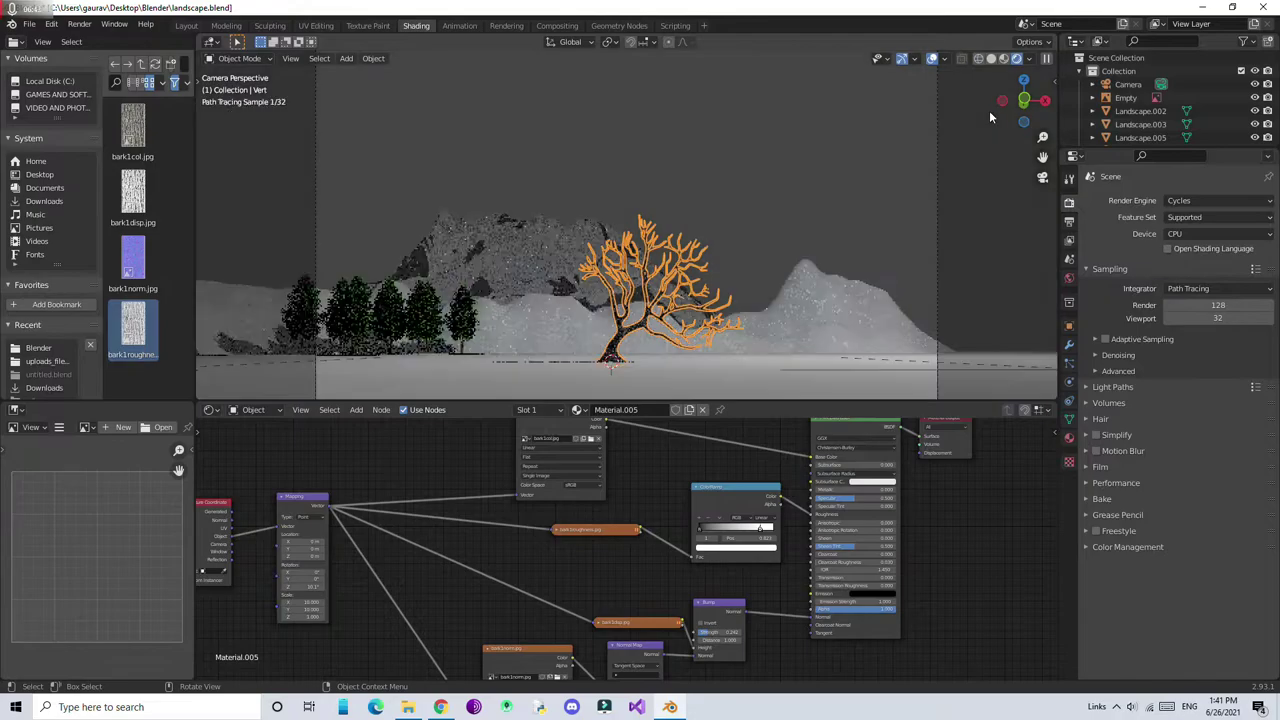
scroll(628, 479, up, 2)
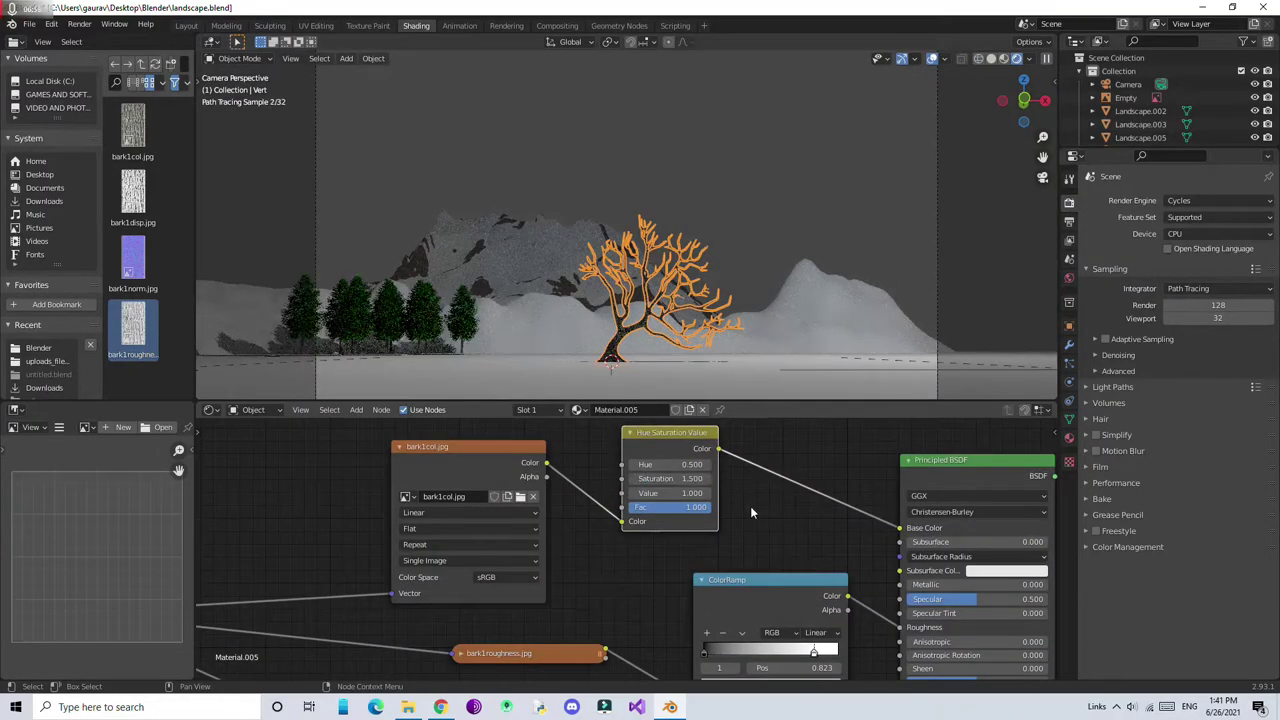
click(784, 544)
click(783, 532)
click(1005, 58)
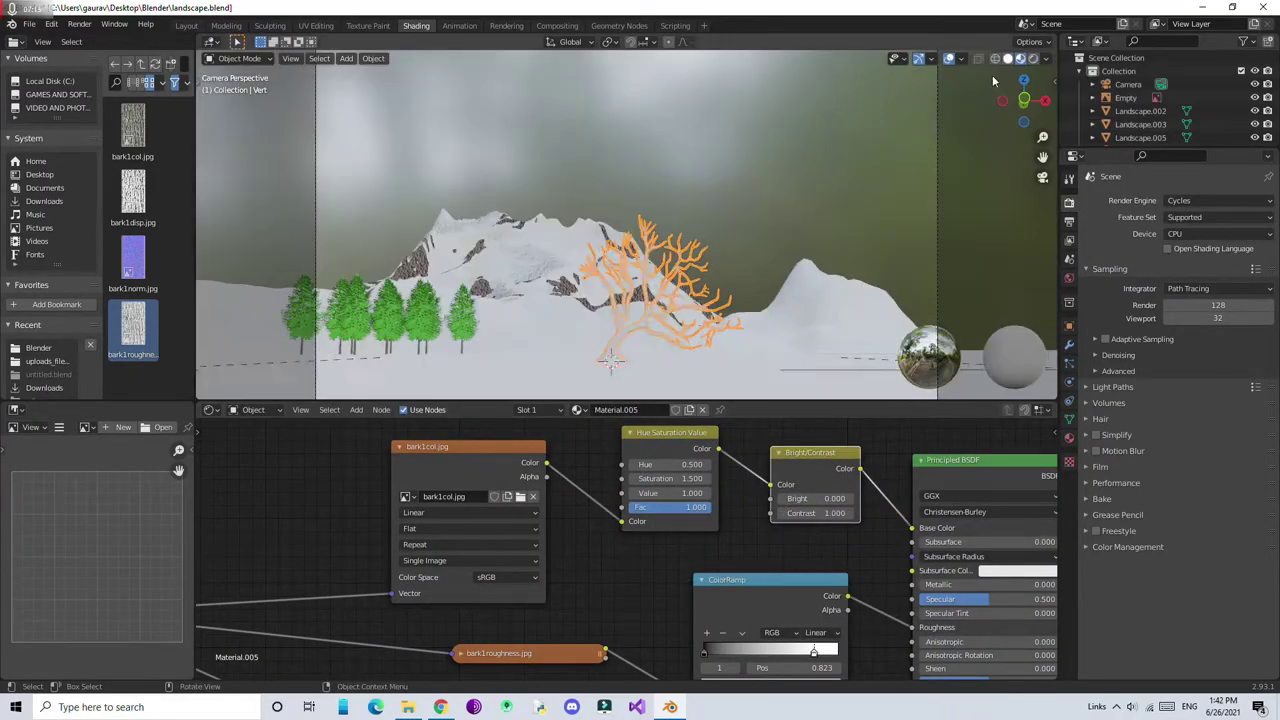
Select the water plane to show its Glass BSDF material
middle_drag(620, 300, 700, 260)
click(800, 330)
middle_drag(800, 330, 814, 320)
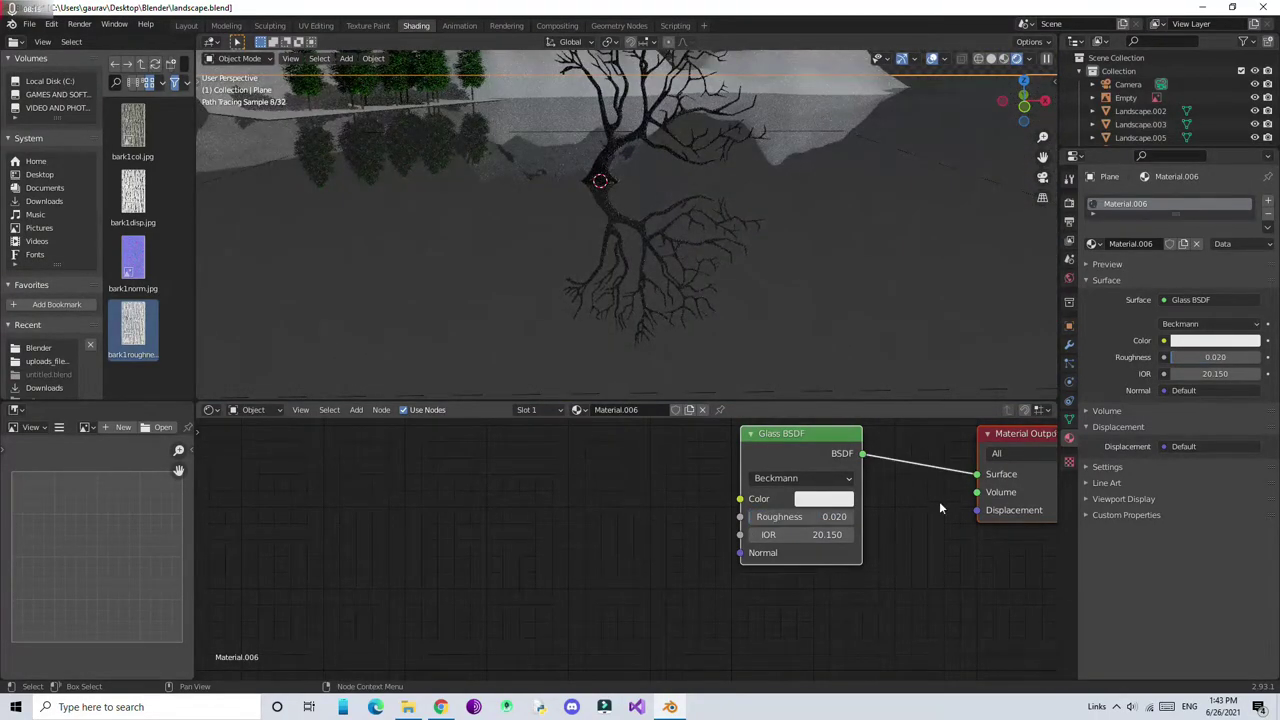
Turn off Film Transparent and add a Noise Texture feeding a ColorRamp in the water material
click(1069, 201)
click(1105, 562)
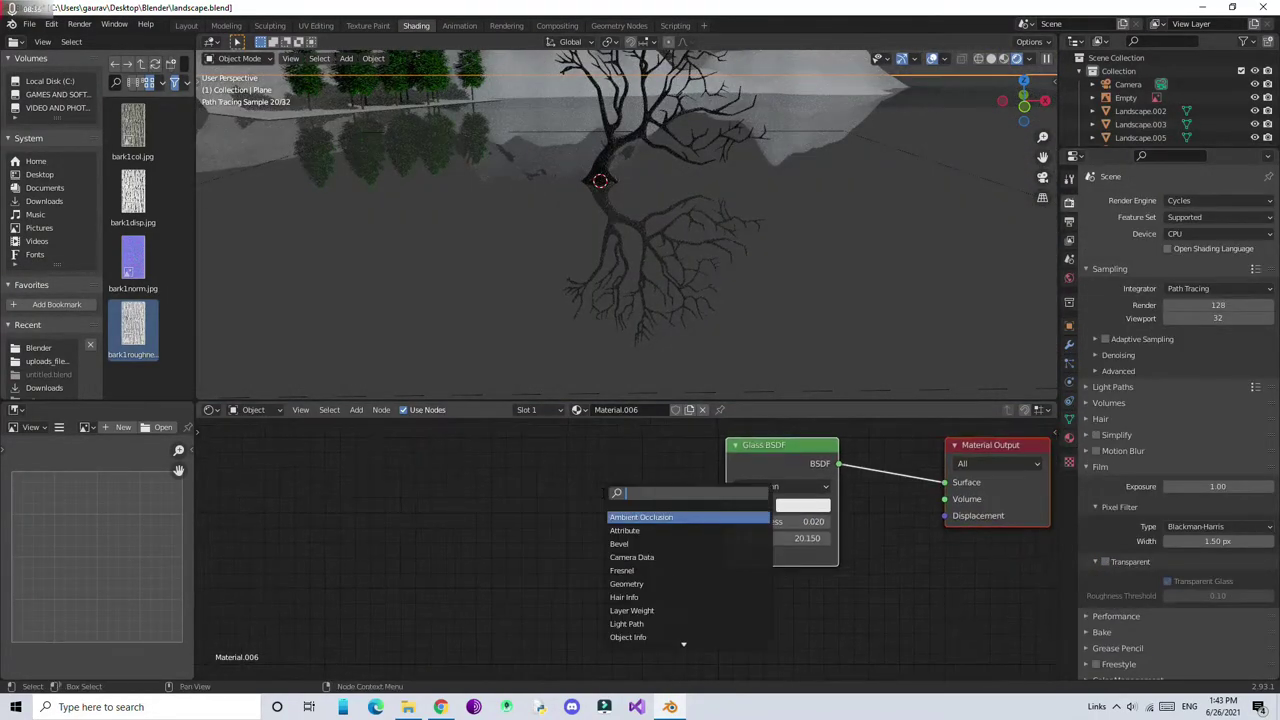
text(noise)
click(645, 530)
click(700, 508)
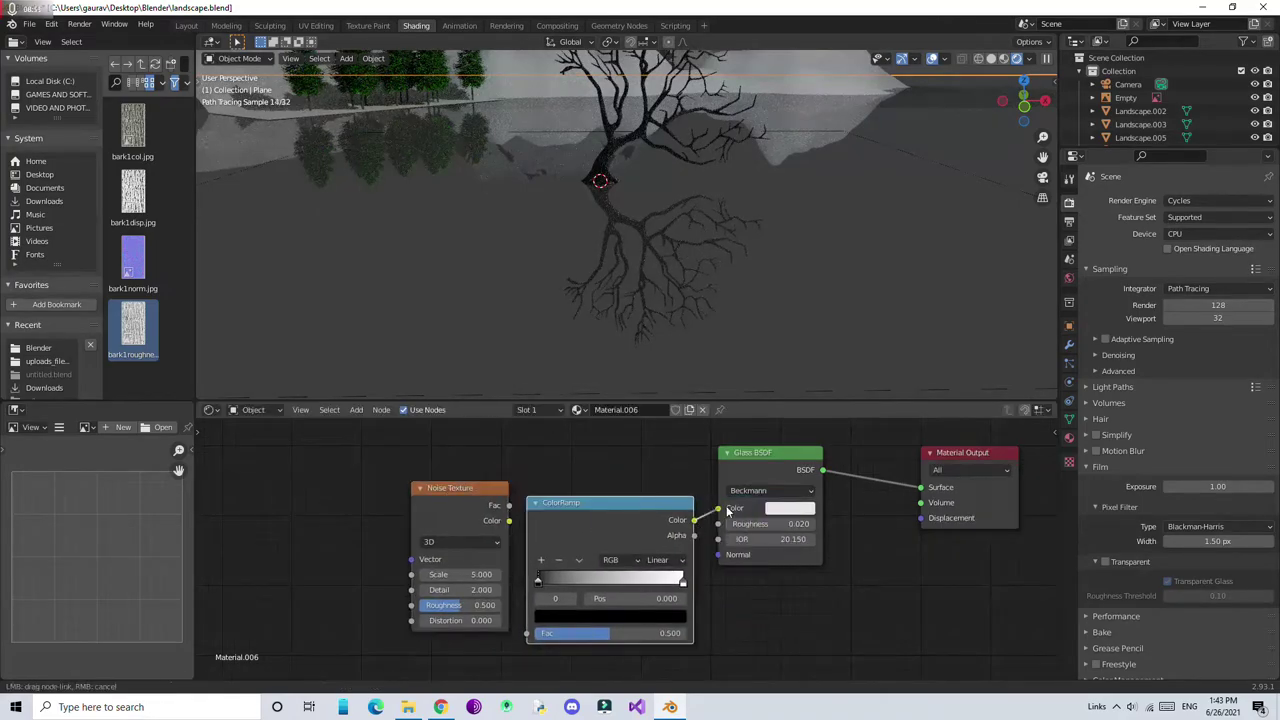
drag(437, 502, 515, 632)
drag(538, 581, 596, 581)
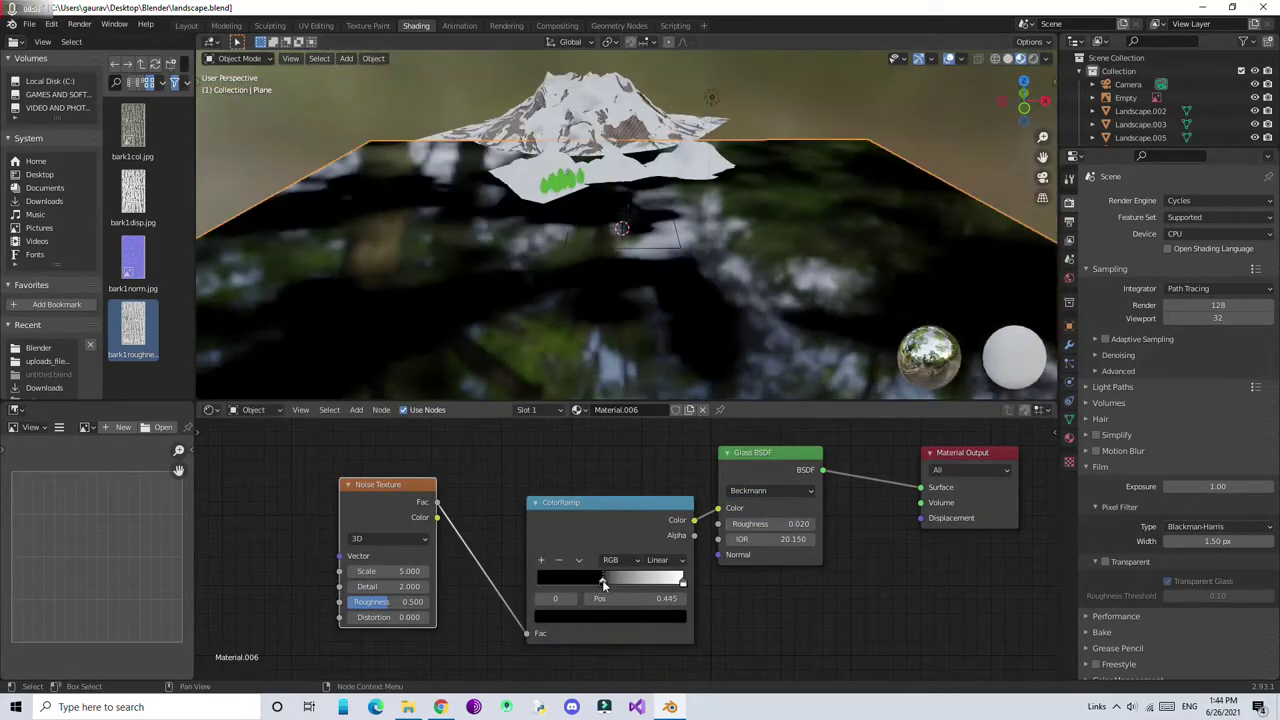
drag(405, 571, 515, 571)
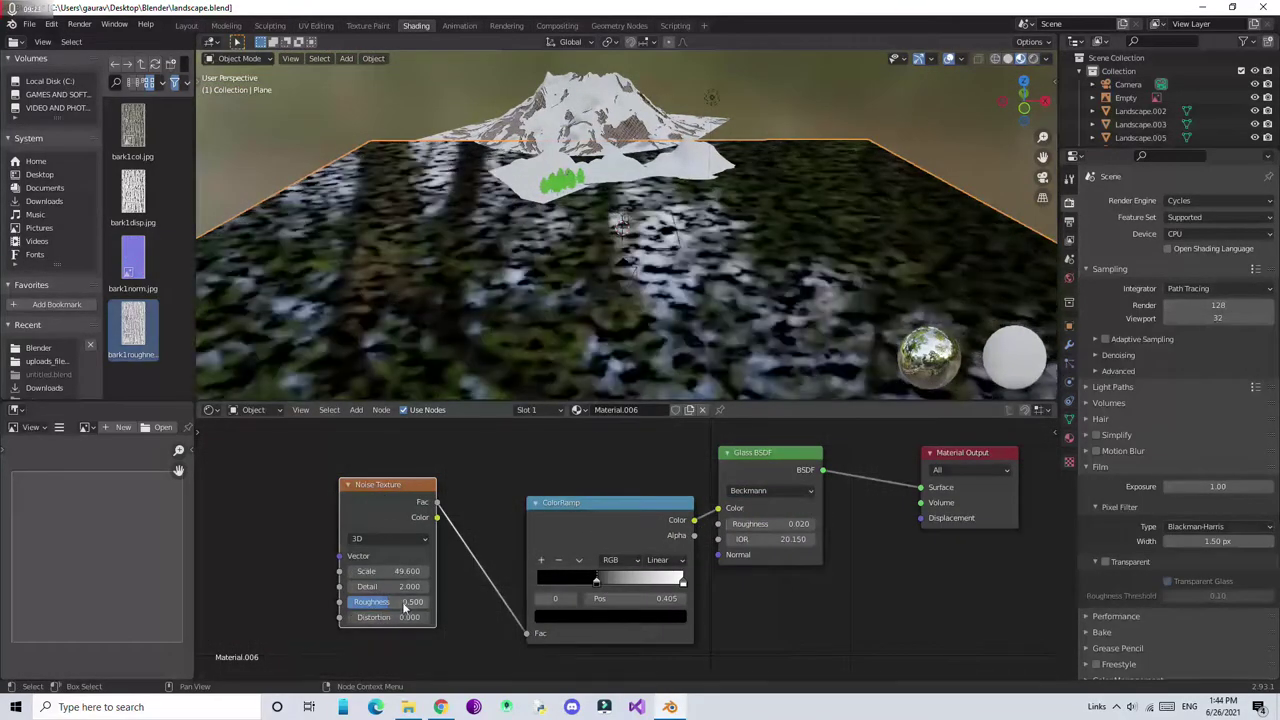
drag(385, 571, 395, 571)
Try a White Noise texture, undo it, and drive the glass roughness with the ramp
key(shift+a)
click(430, 590)
click(270, 500)
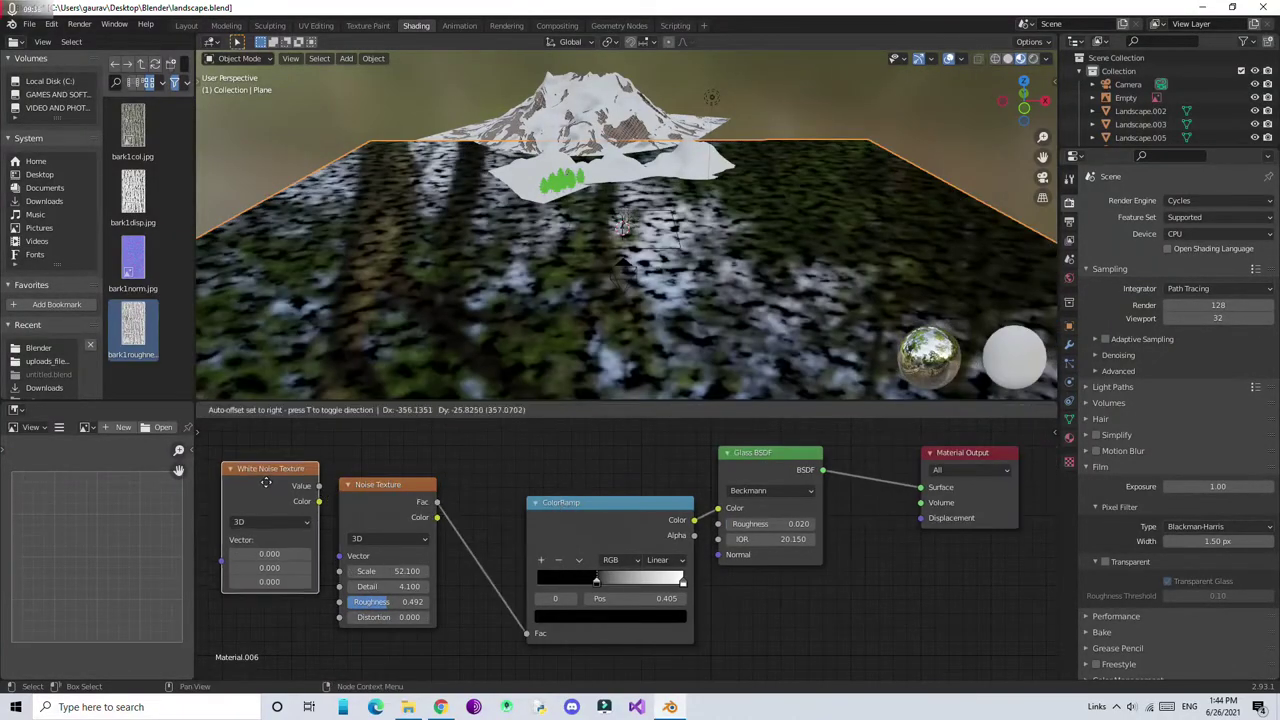
drag(319, 483, 512, 630)
key(ctrl+z)
key(ctrl+z)
scroll(727, 360, up, 1)
scroll(640, 550, up, 2)
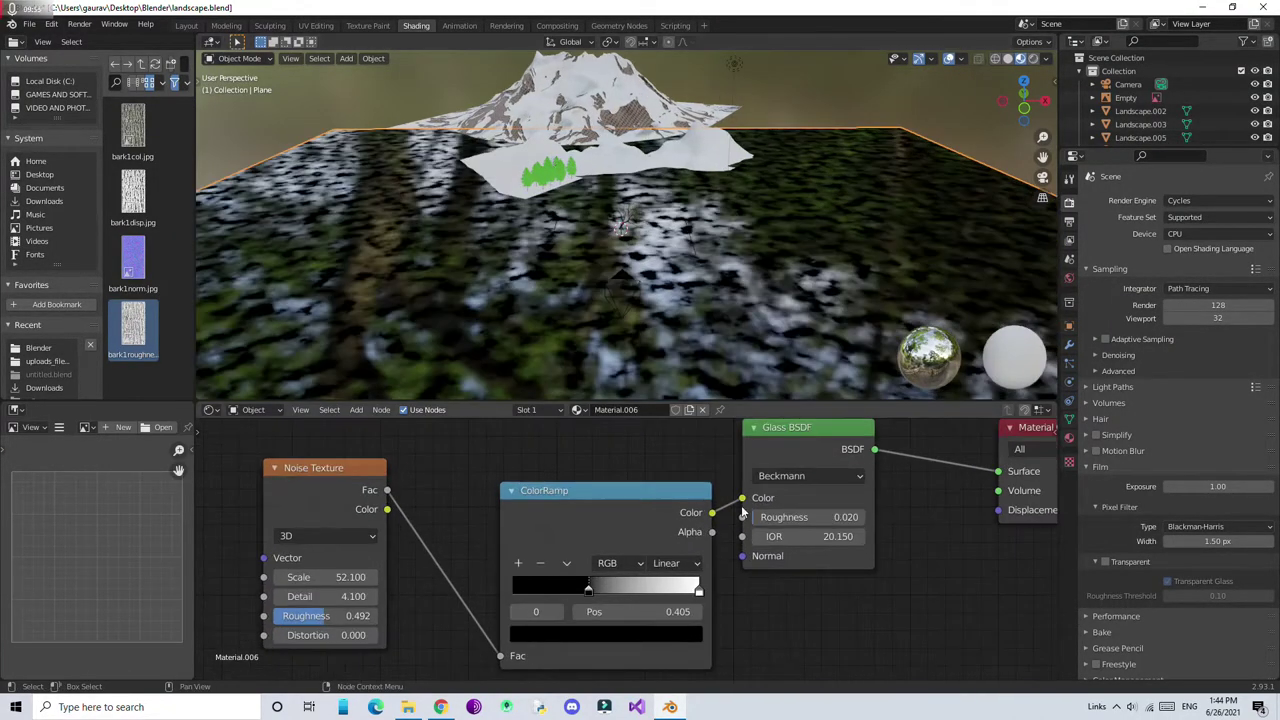
drag(742, 497, 742, 517)
Raise the noise scale to 55.7, move the ramp's black stop to 0.464, and change noise dimensions
drag(340, 577, 355, 577)
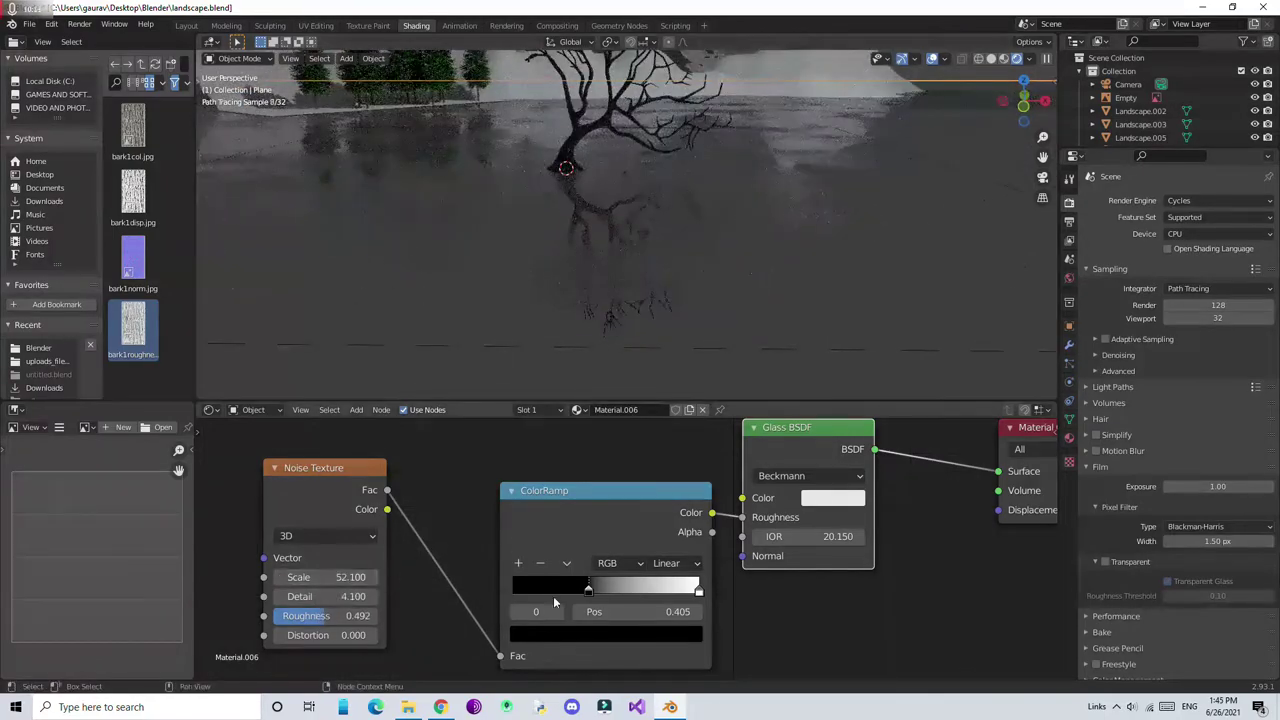
drag(588, 590, 599, 590)
click(325, 536)
click(320, 548)
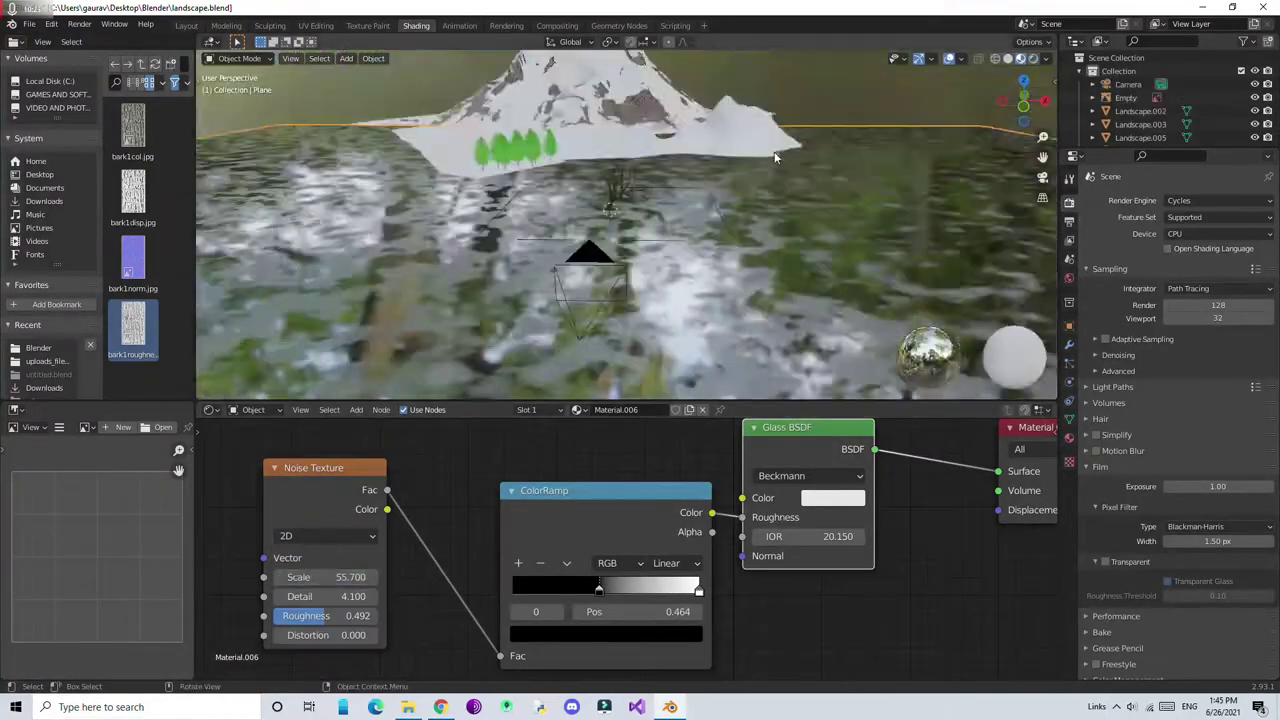
click(325, 536)
click(331, 572)
Add a Mapping node feeding the noise vector, set its rotation, and keep the noise 3D
key(shift+a)
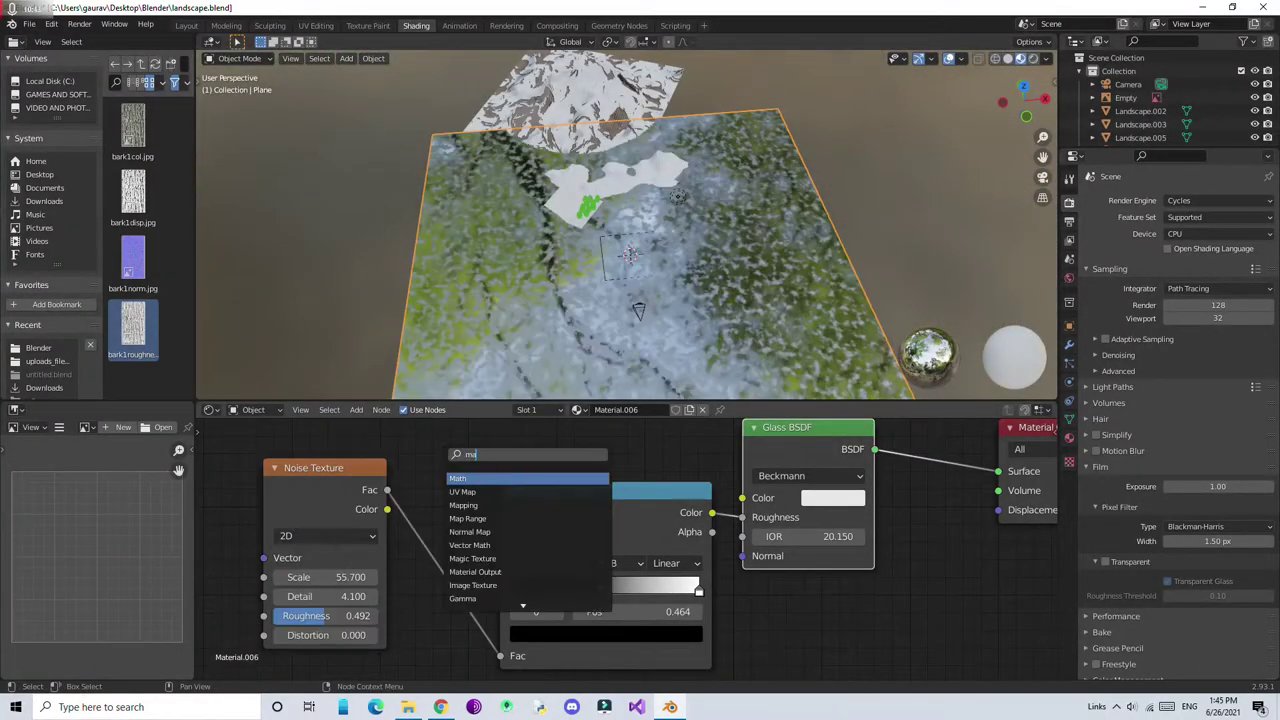
click(520, 560)
click(400, 440)
scroll(600, 220, up, 3)
drag(464, 449, 501, 504)
click(563, 481)
click(530, 470)
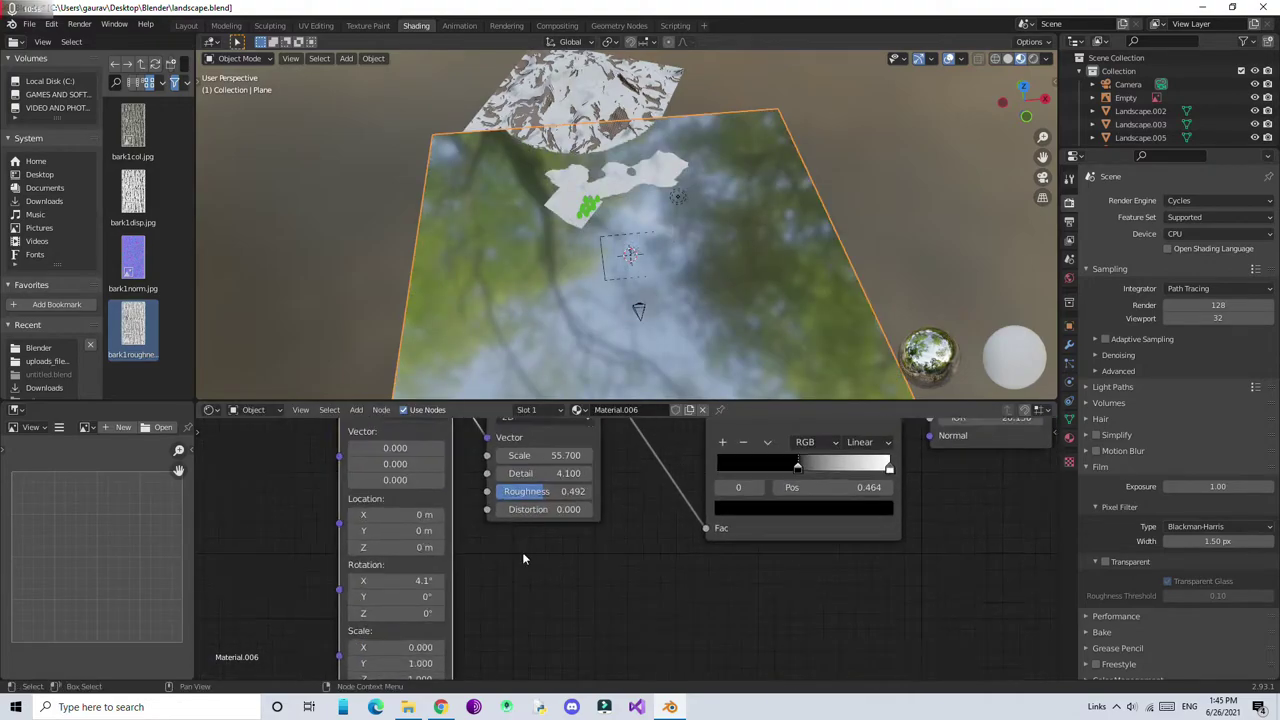
scroll(600, 218, down, 3)
click(417, 476)
scroll(470, 470, down, 2)
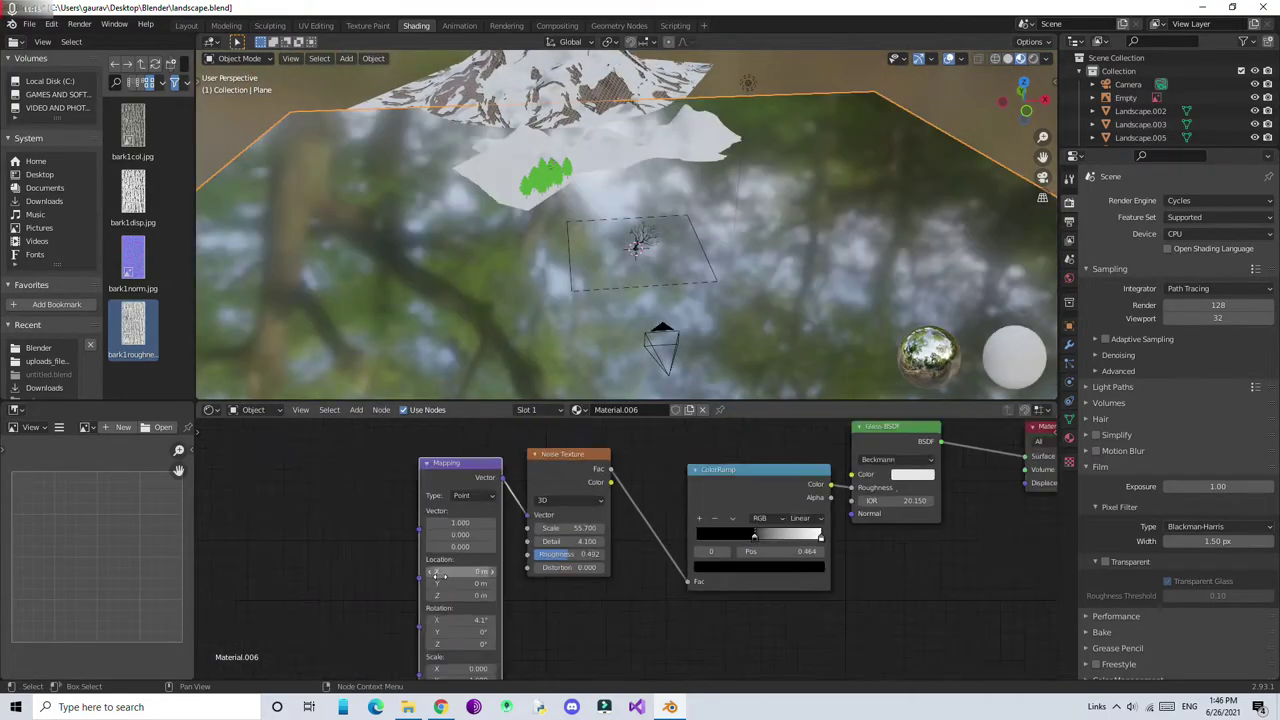
scroll(471, 430, down, 2)
key(z)
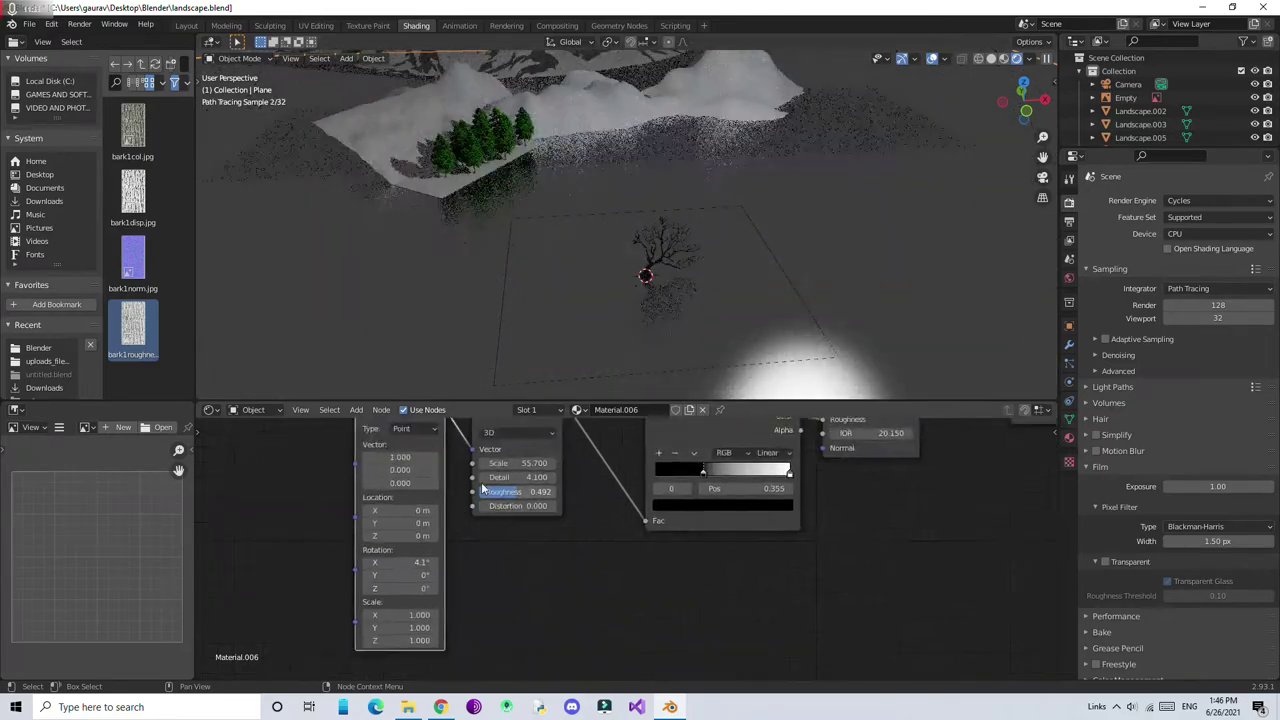
Link Texture Coordinate object output into the Mapping, offset Y 49.6 m, and set the dark ramp stop to 0.359
key(shift+a)
text(te)
click(370, 526)
click(300, 480)
mouse_move(343, 515)
mouse_down()
mouse_move(410, 490)
mouse_move(470, 503)
mouse_up()
scroll(440, 556, up, 1)
click(290, 58)
click(500, 200)
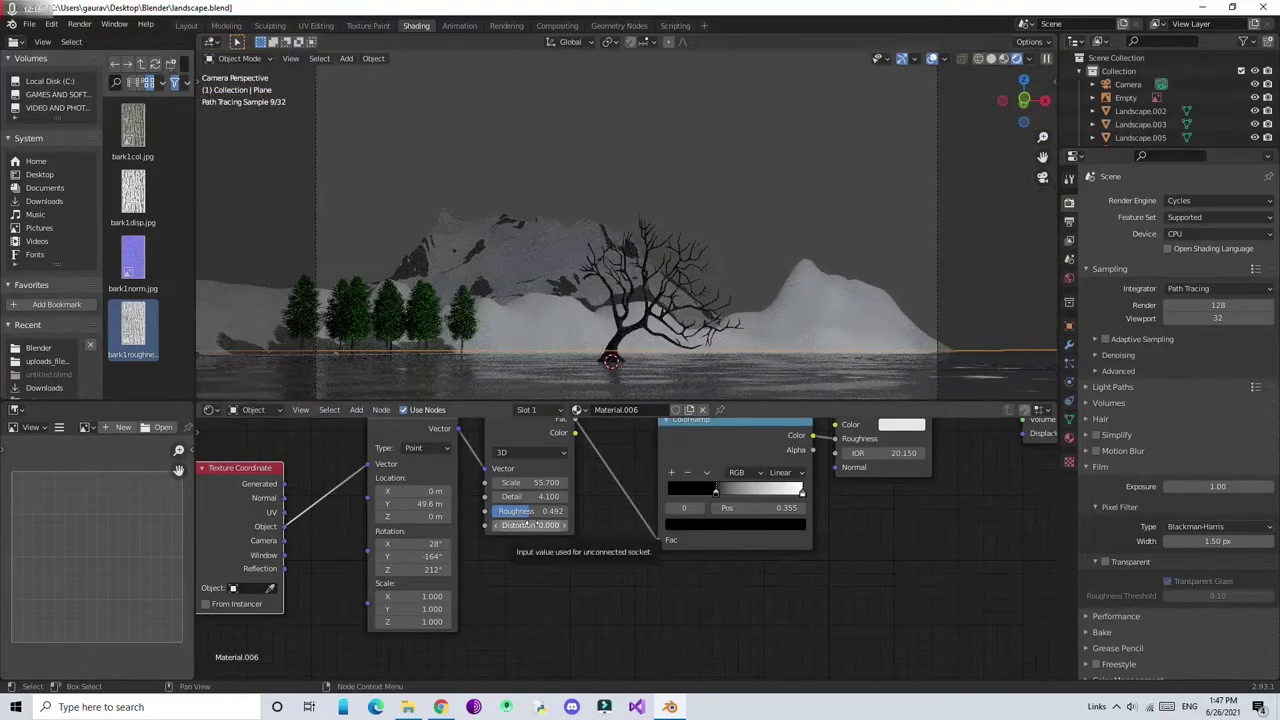
mouse_move(677, 491)
mouse_down()
mouse_move(876, 524)
mouse_move(710, 543)
mouse_up()
click(700, 577)
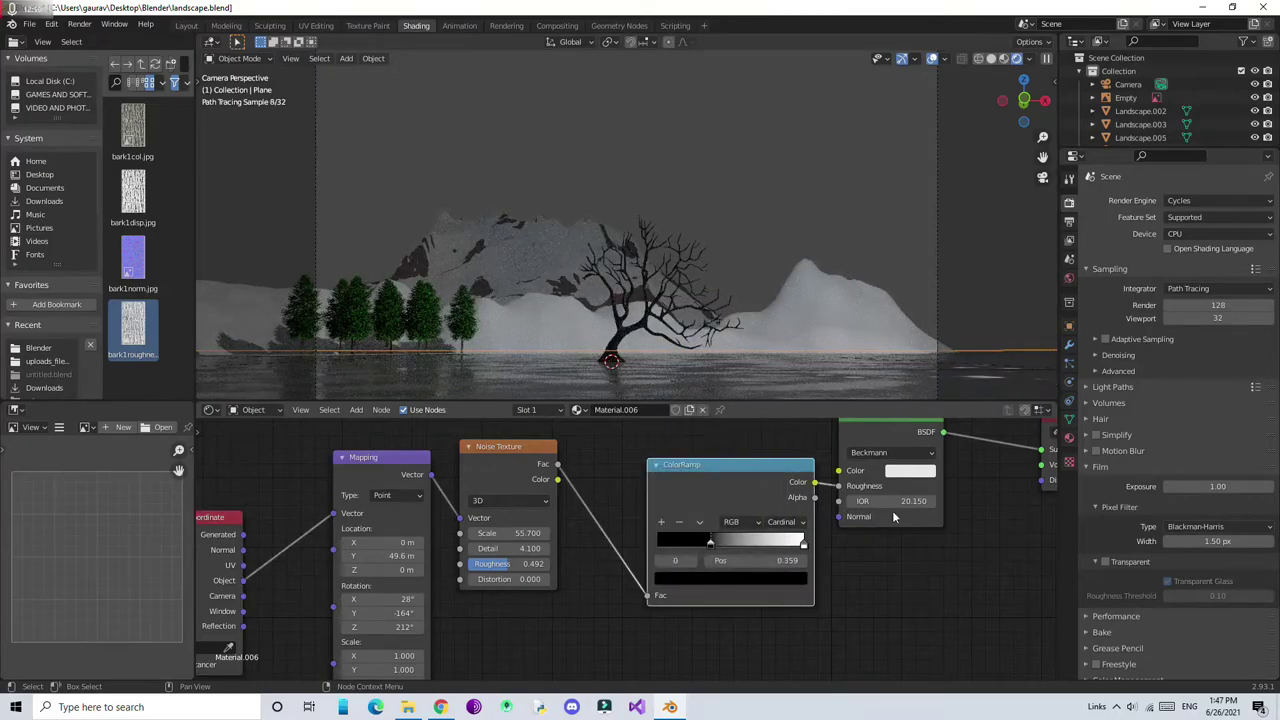
Move the camera along its Y axis
click(884, 142)
key(g)
key(y)
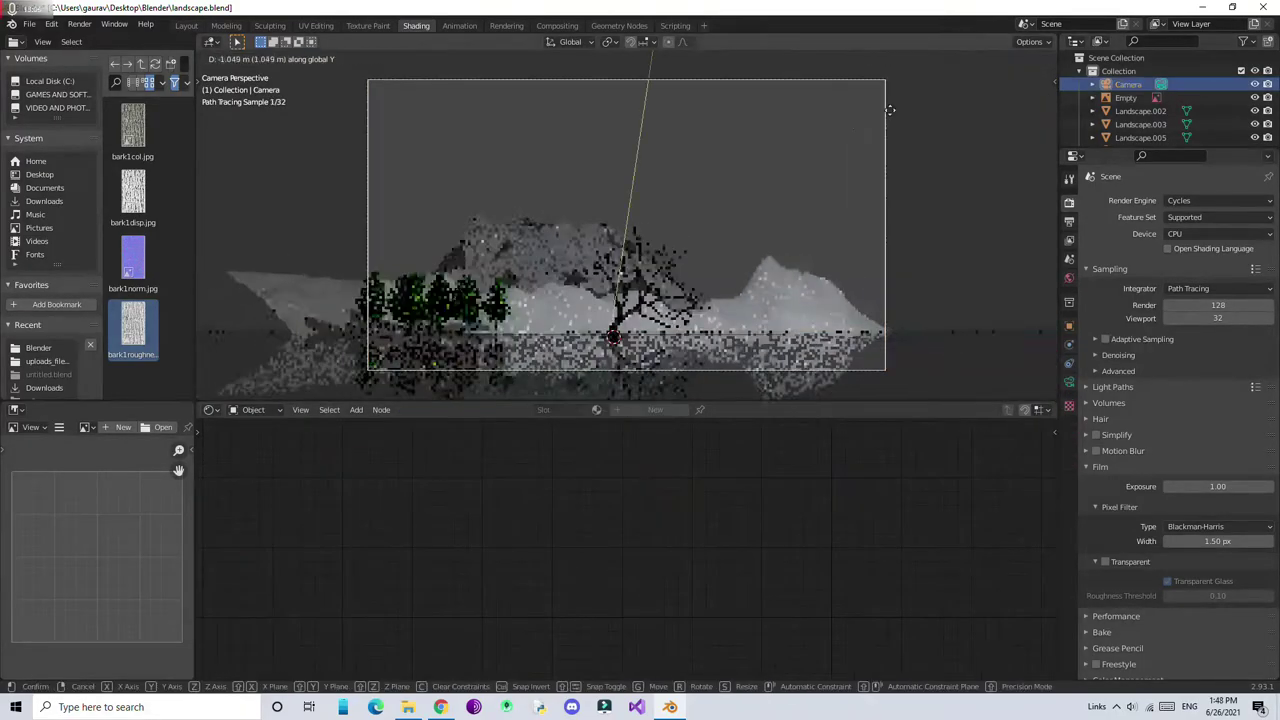
click(934, 129)
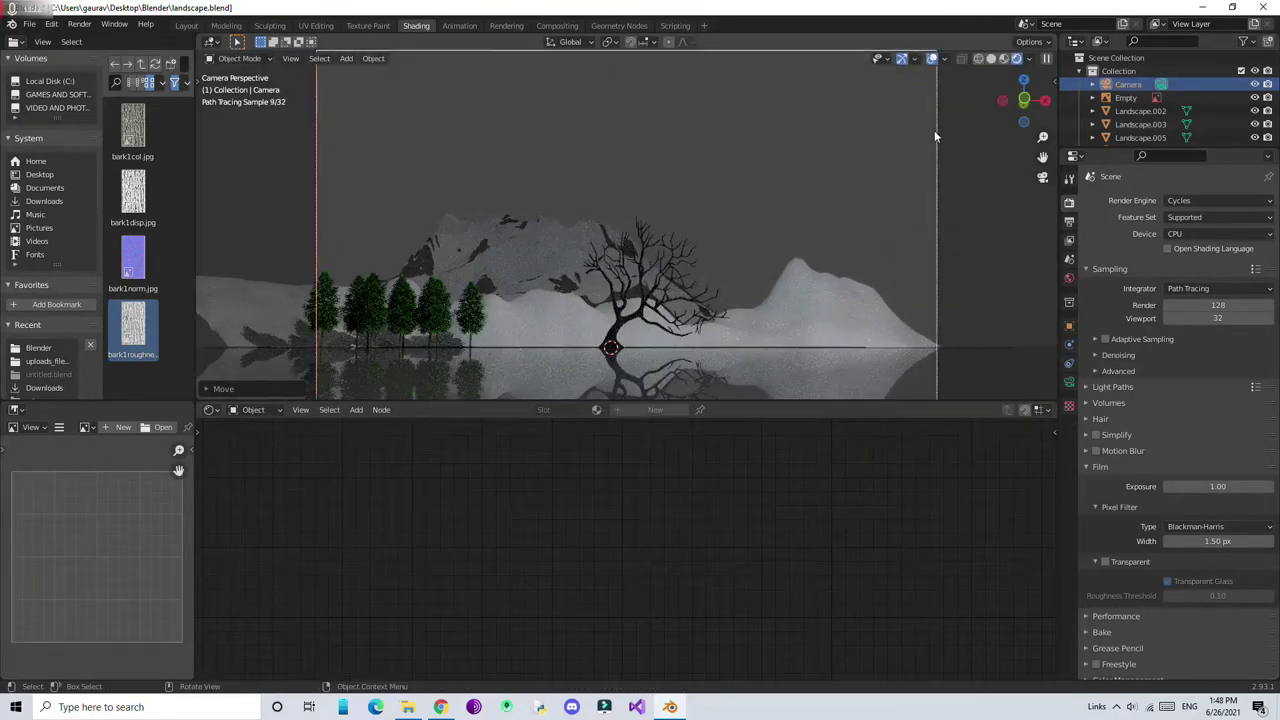
click(1069, 382)
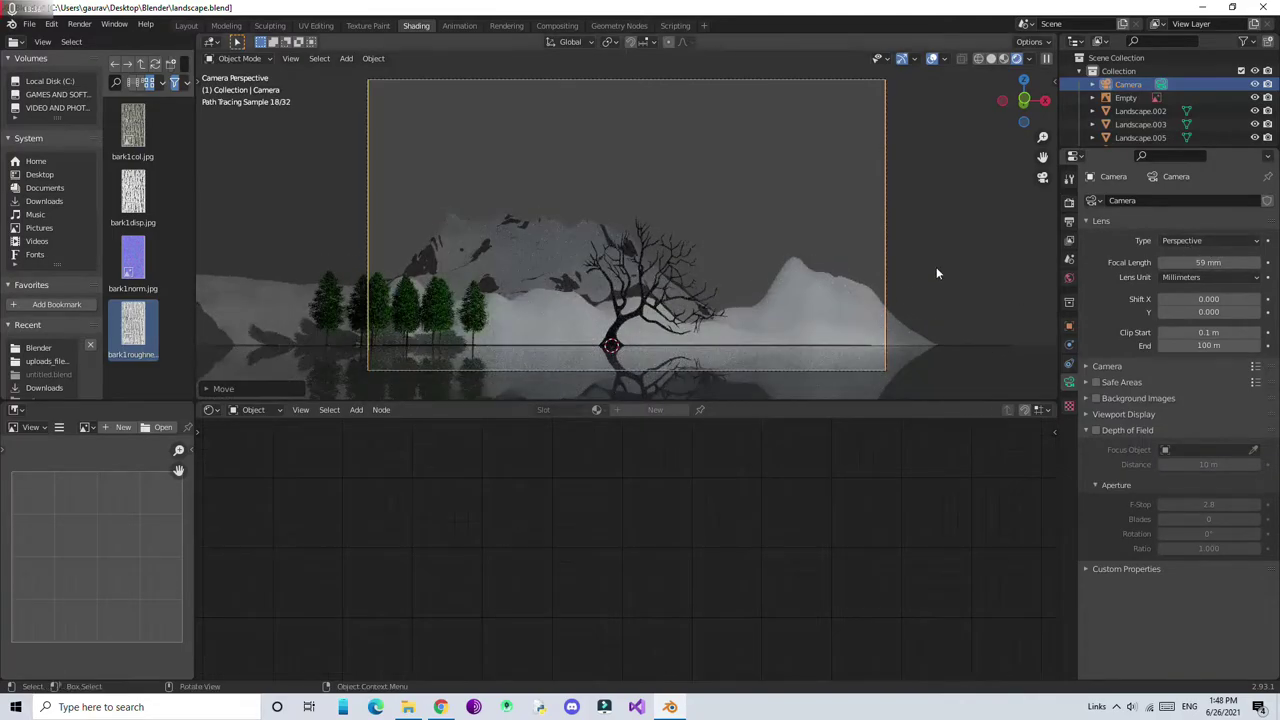
Move the water plane along the Z axis
click(936, 267)
key(g)
key(z)
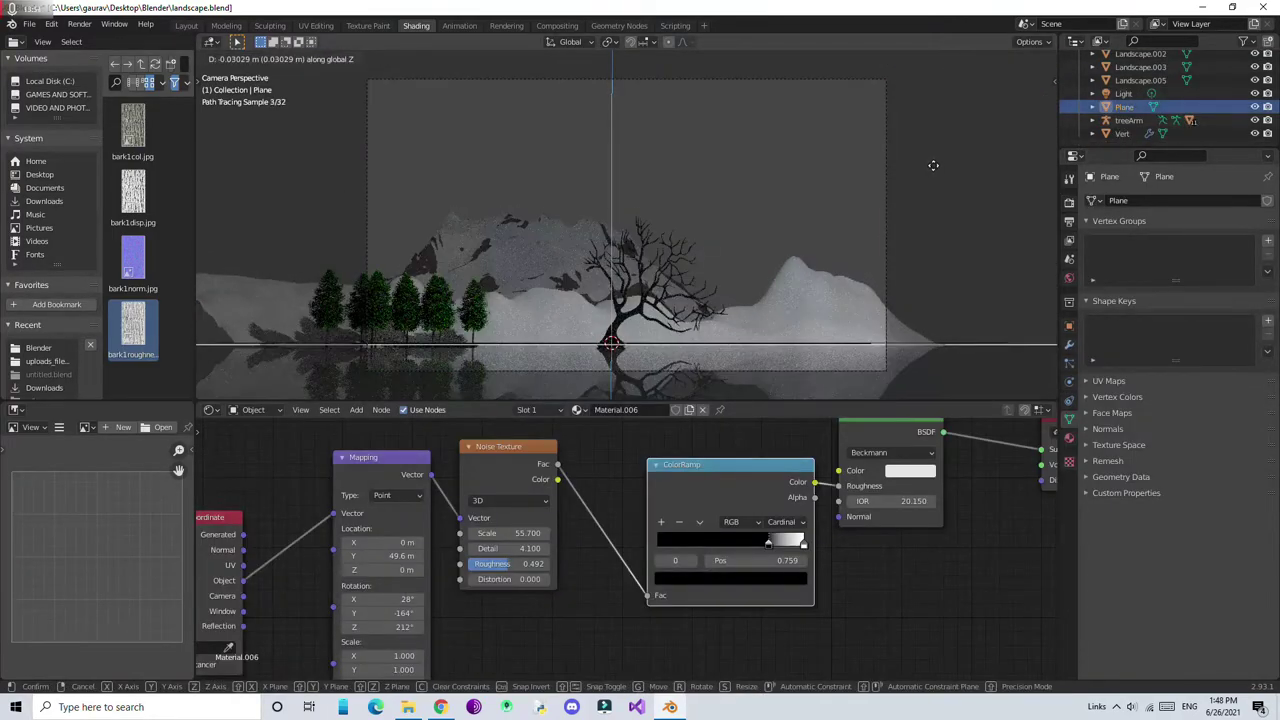
scroll(1128, 84, up, 2)
Shift the camera along Y again, set 53 mm focal length, and duplicate Landscape.005 beside the trees
click(1128, 84)
key(g)
key(y)
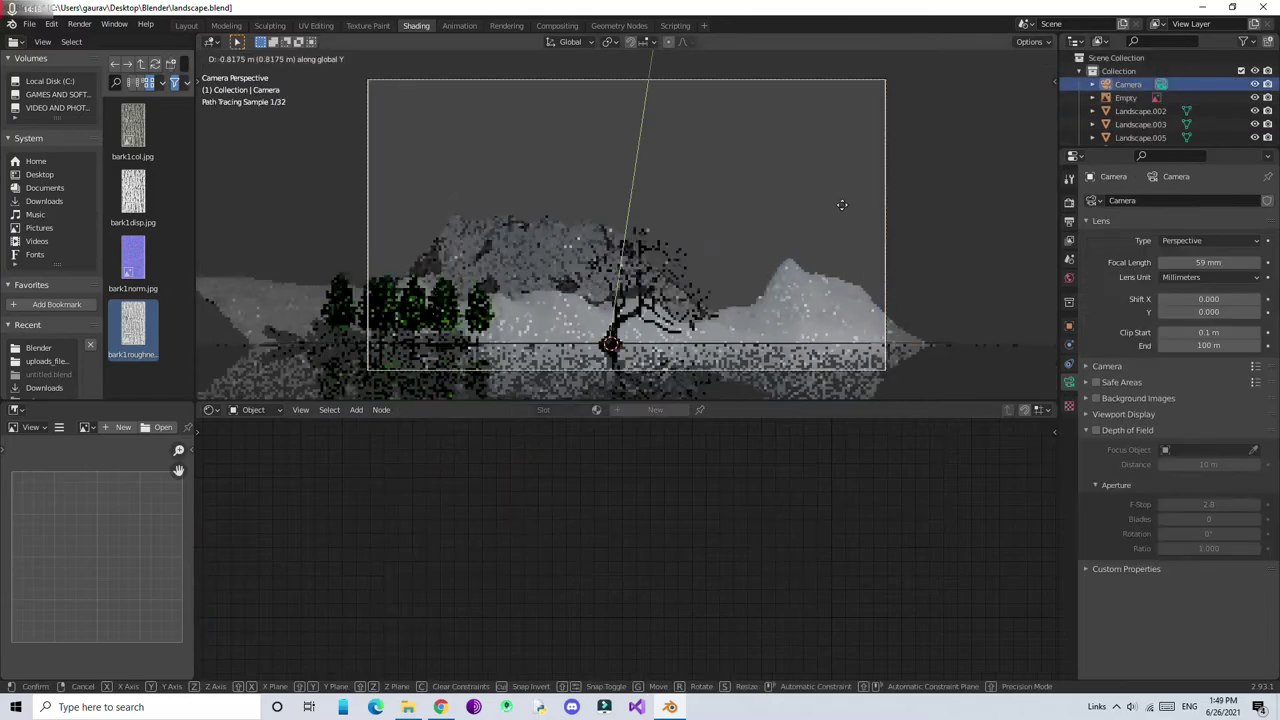
click(772, 233)
mouse_move(1208, 262)
mouse_down()
mouse_move(1190, 262)
mouse_move(1220, 262)
mouse_up()
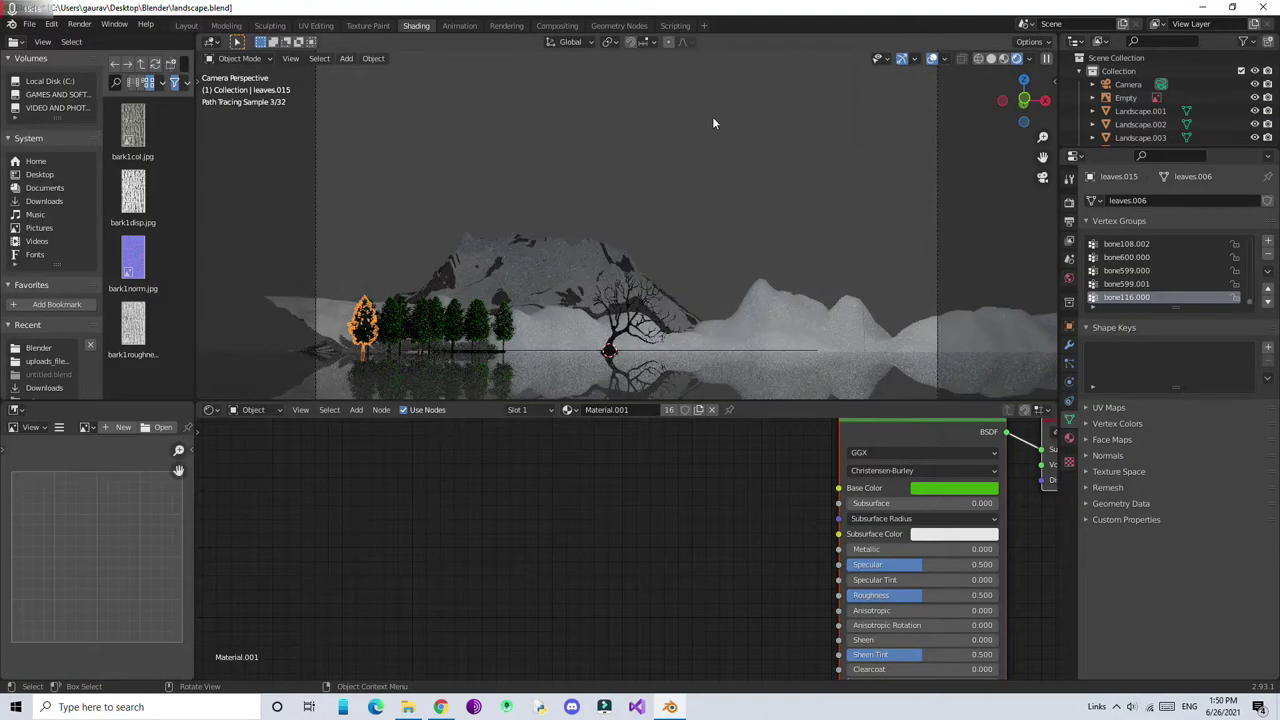
click(311, 317)
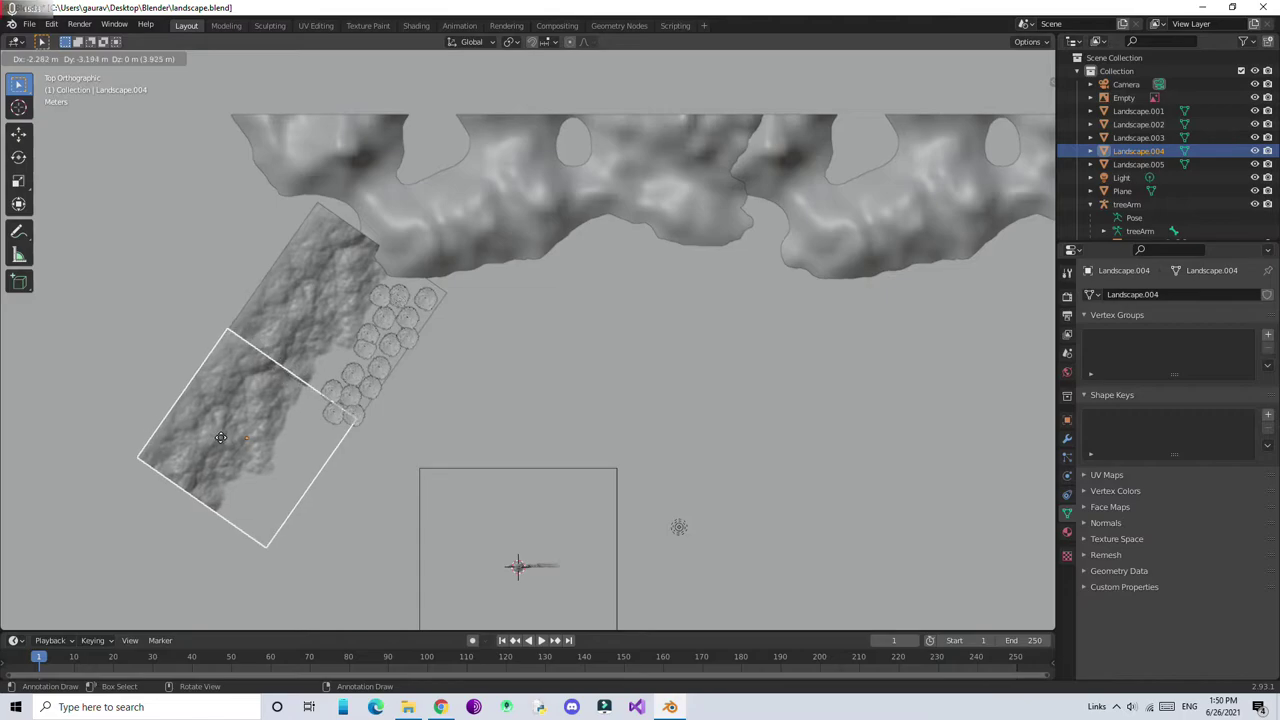
click(300, 445)
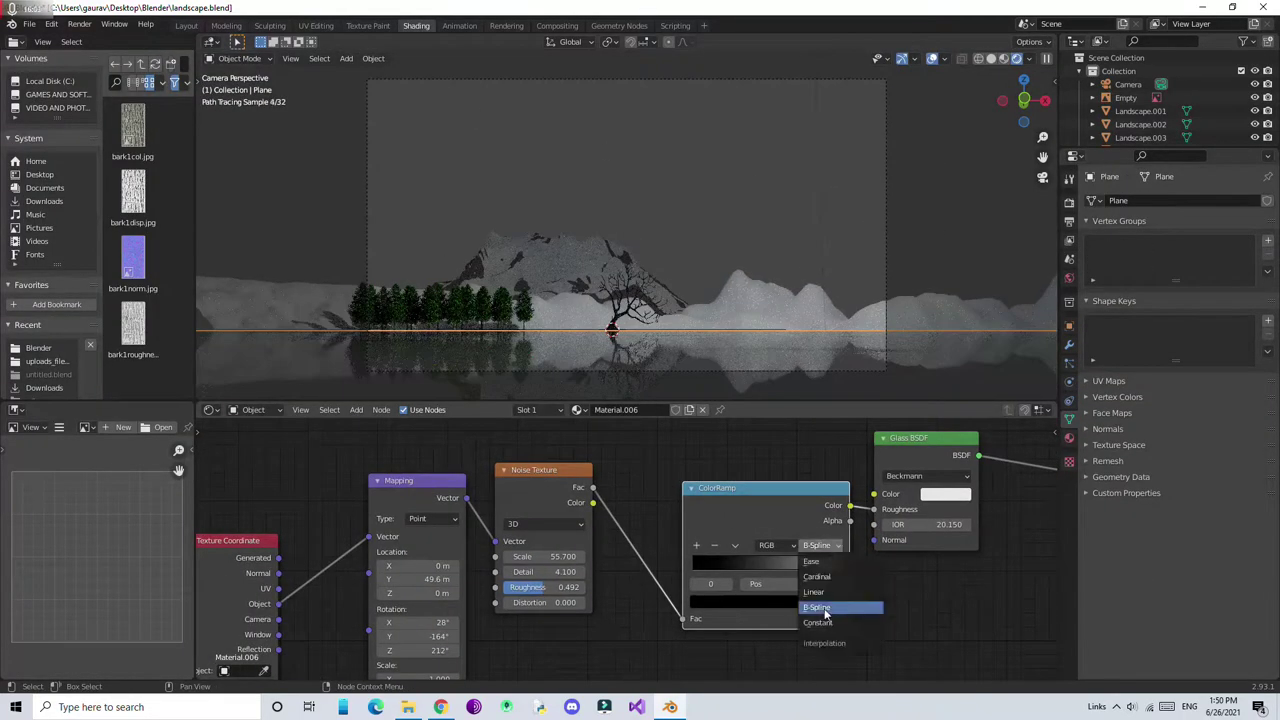
Set the roughness ramp to Constant, white stop near 0.455, noise detail 10, and Mapping X scale 0.3
click(818, 622)
drag(838, 566, 758, 568)
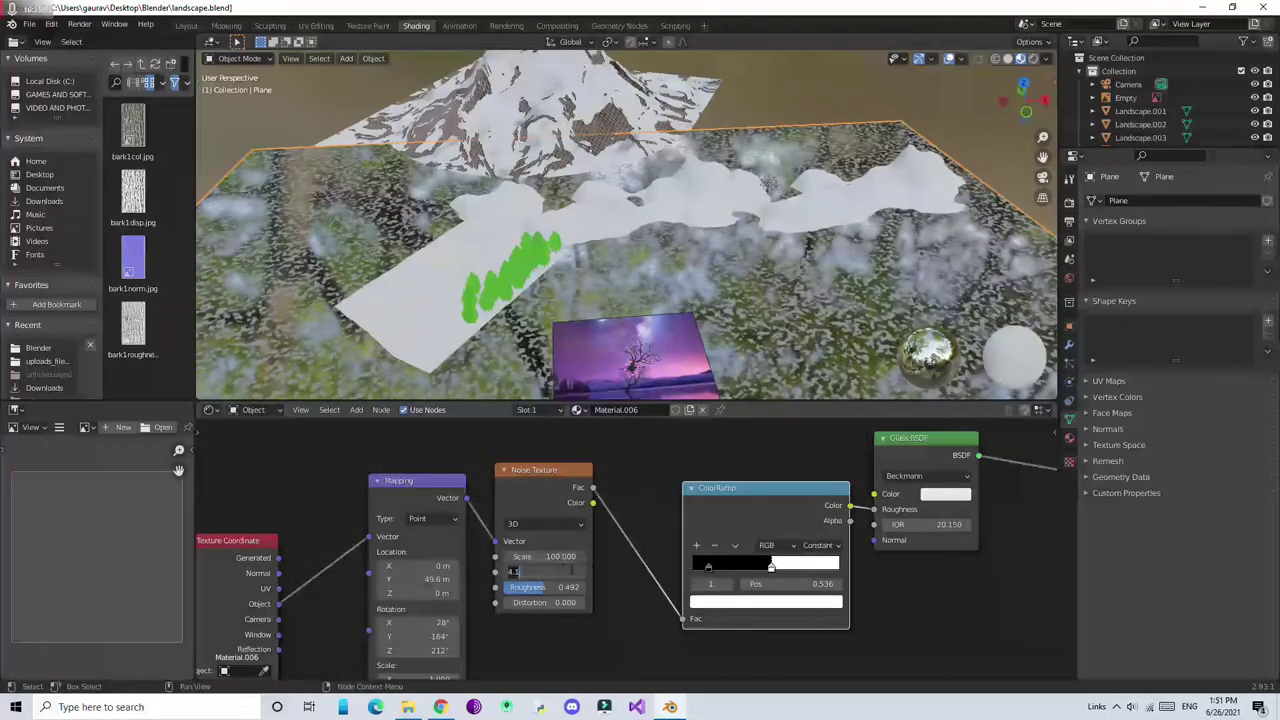
key(Return)
scroll(609, 577, up, 2)
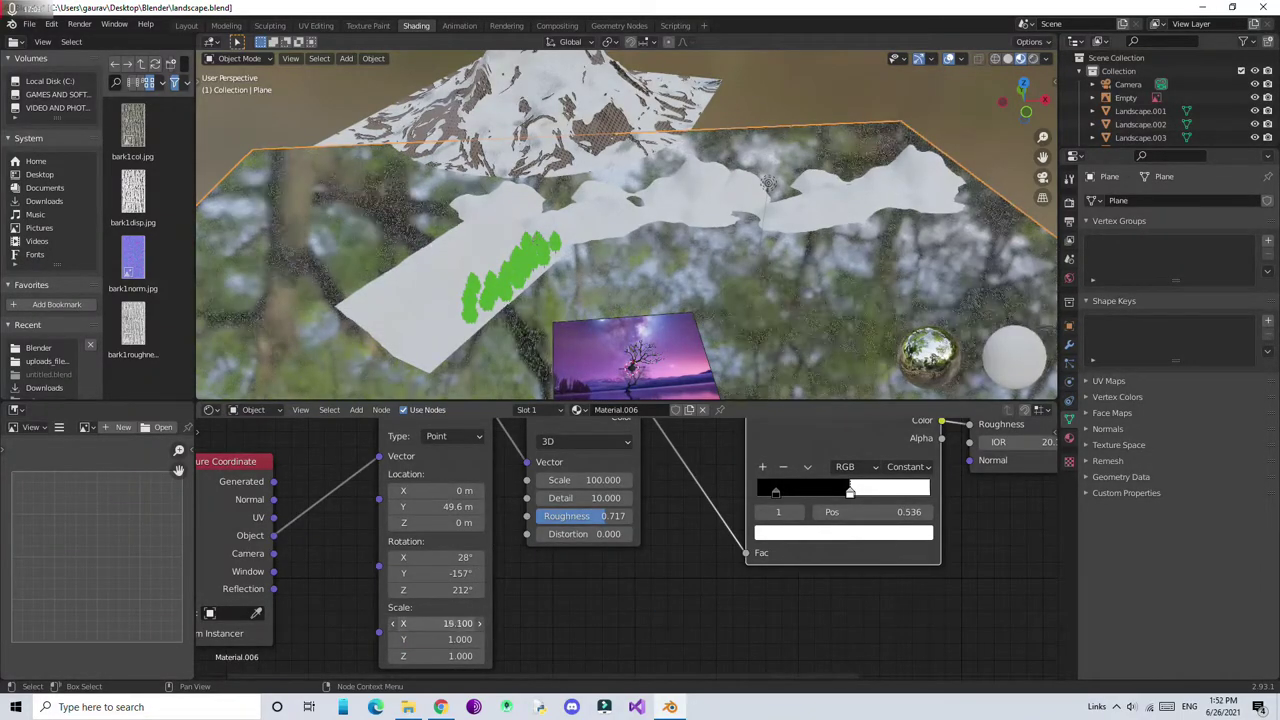
double_click(440, 623)
text(0.3)
key(Return)
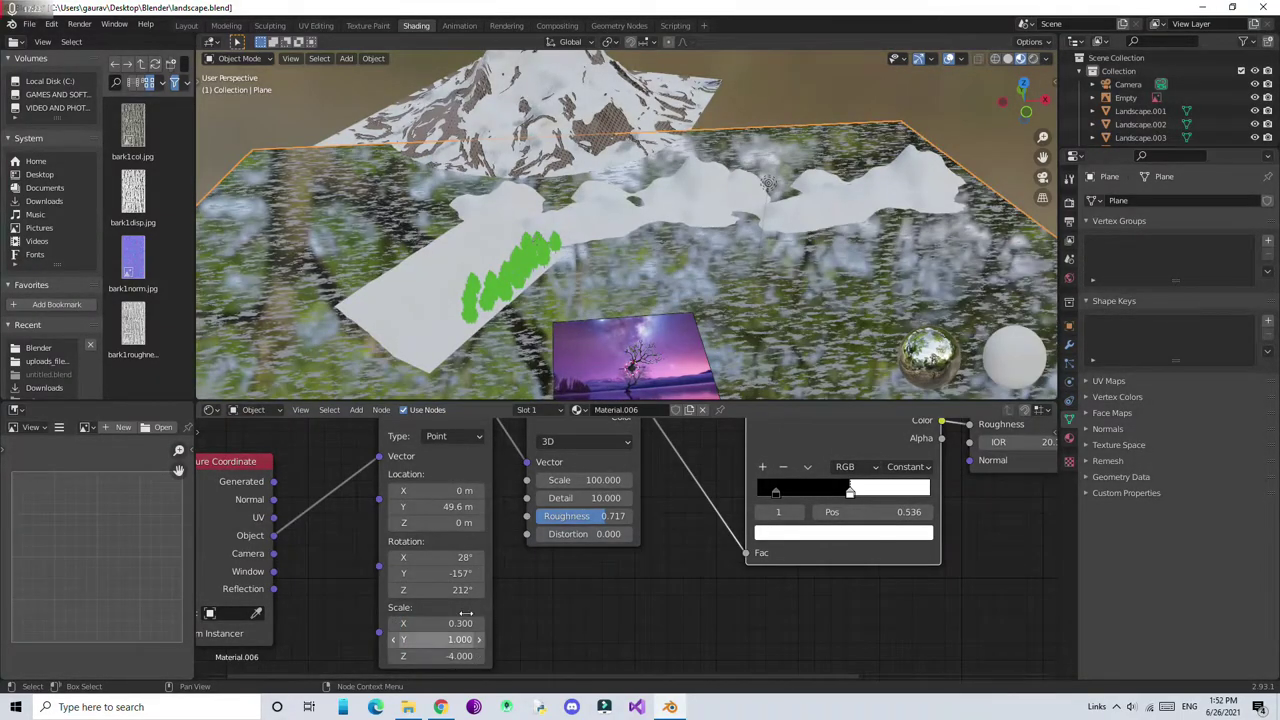
key(KP_0)
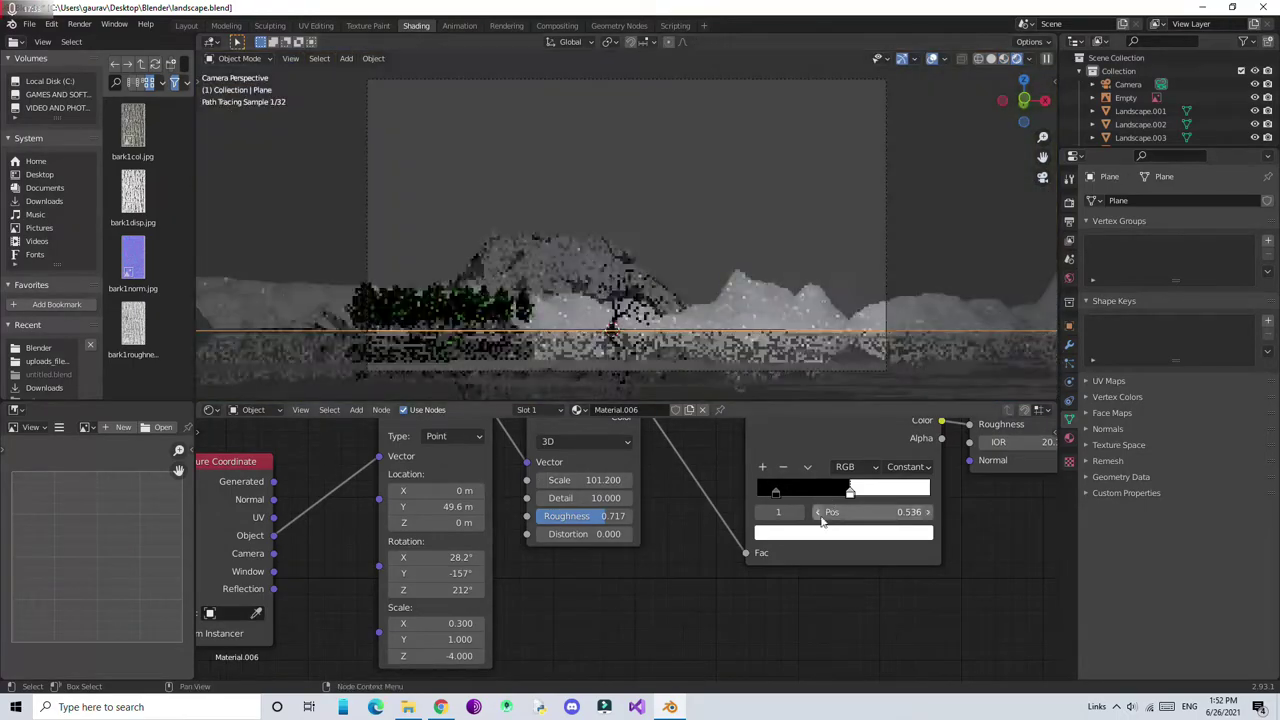
Set the ramp stop's colour to full white with raised opacity
click(897, 533)
click(897, 411)
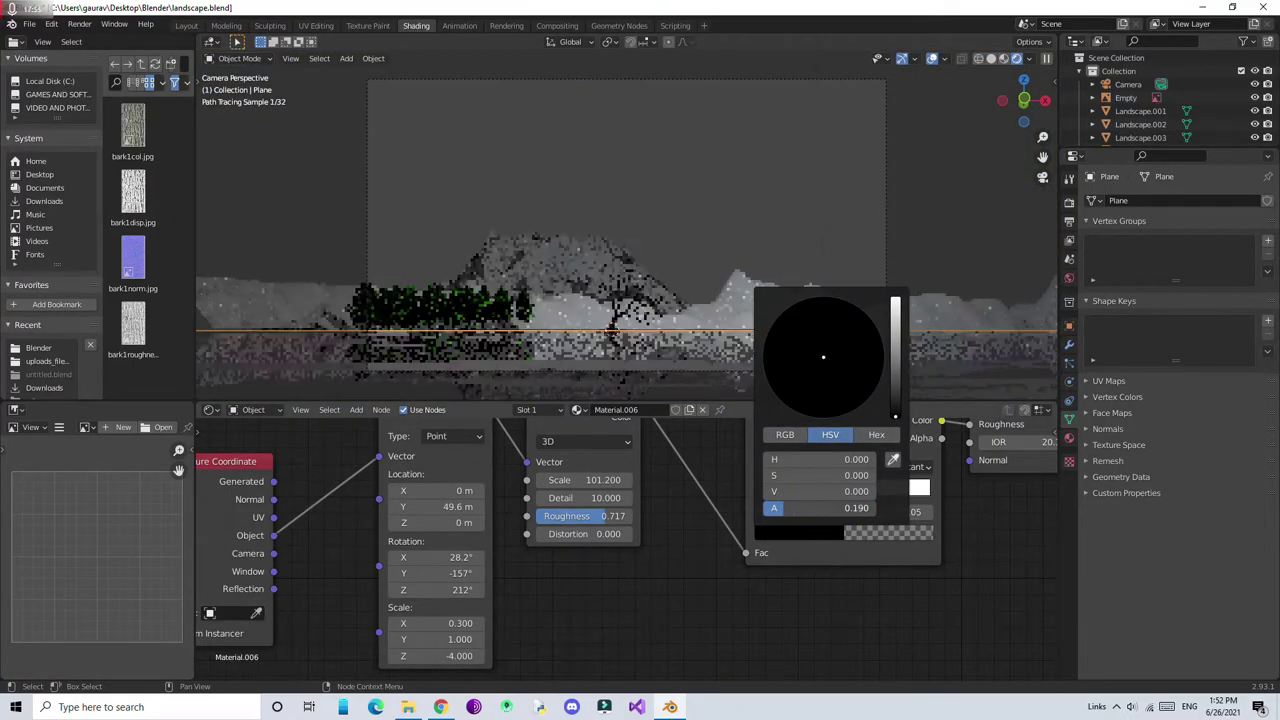
drag(895, 417, 895, 299)
drag(785, 507, 810, 507)
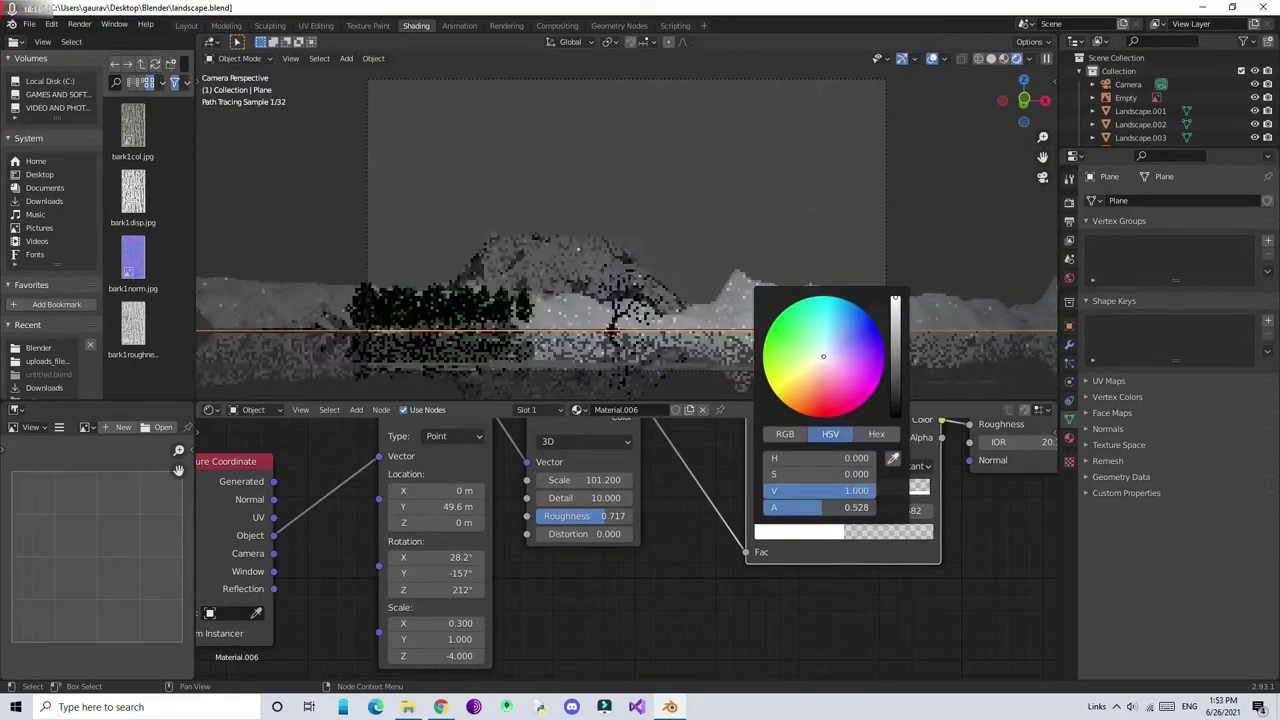
click(887, 530)
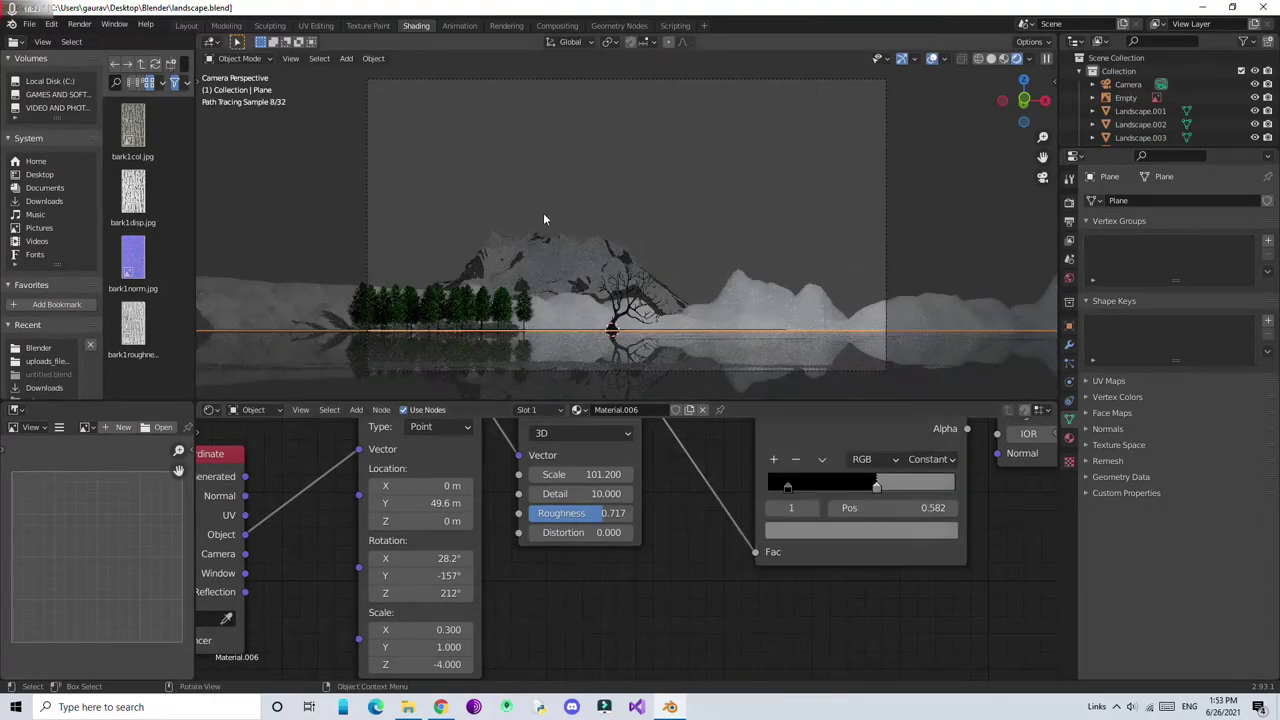
Enlarge the 3D view, check the water in rendered shading, and select the bare tree
drag(948, 403, 968, 480)
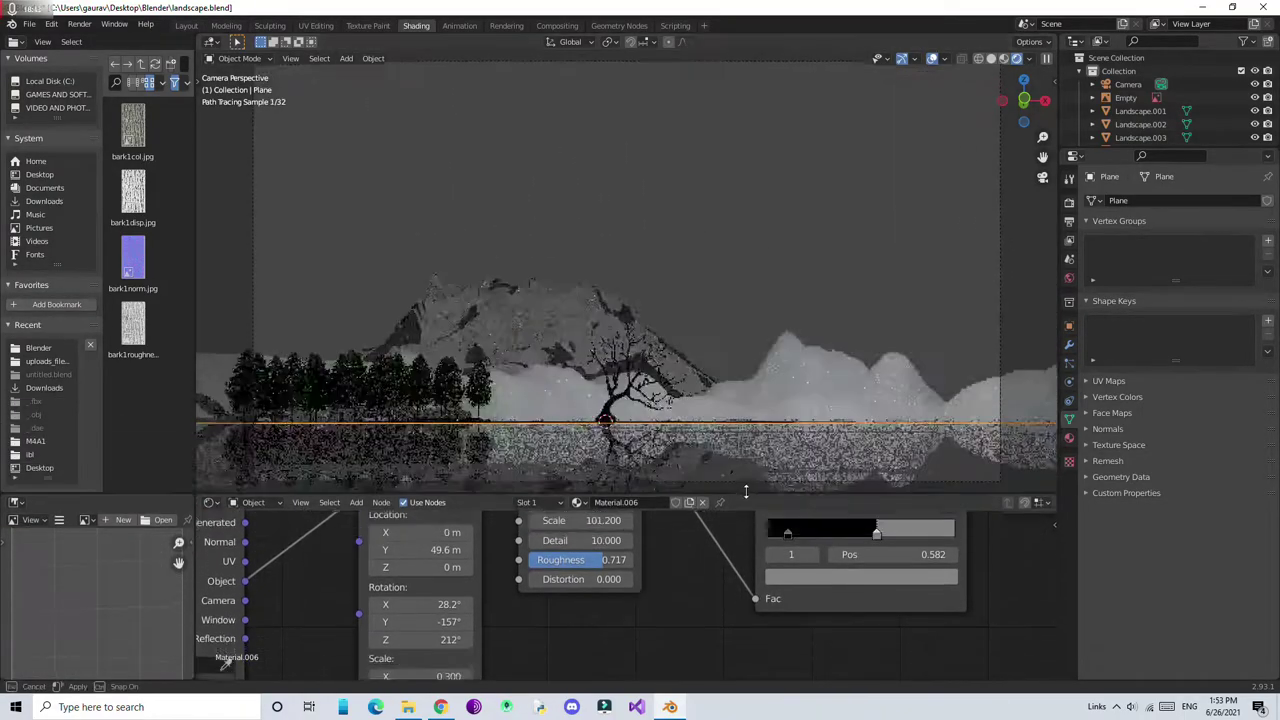
click(1000, 57)
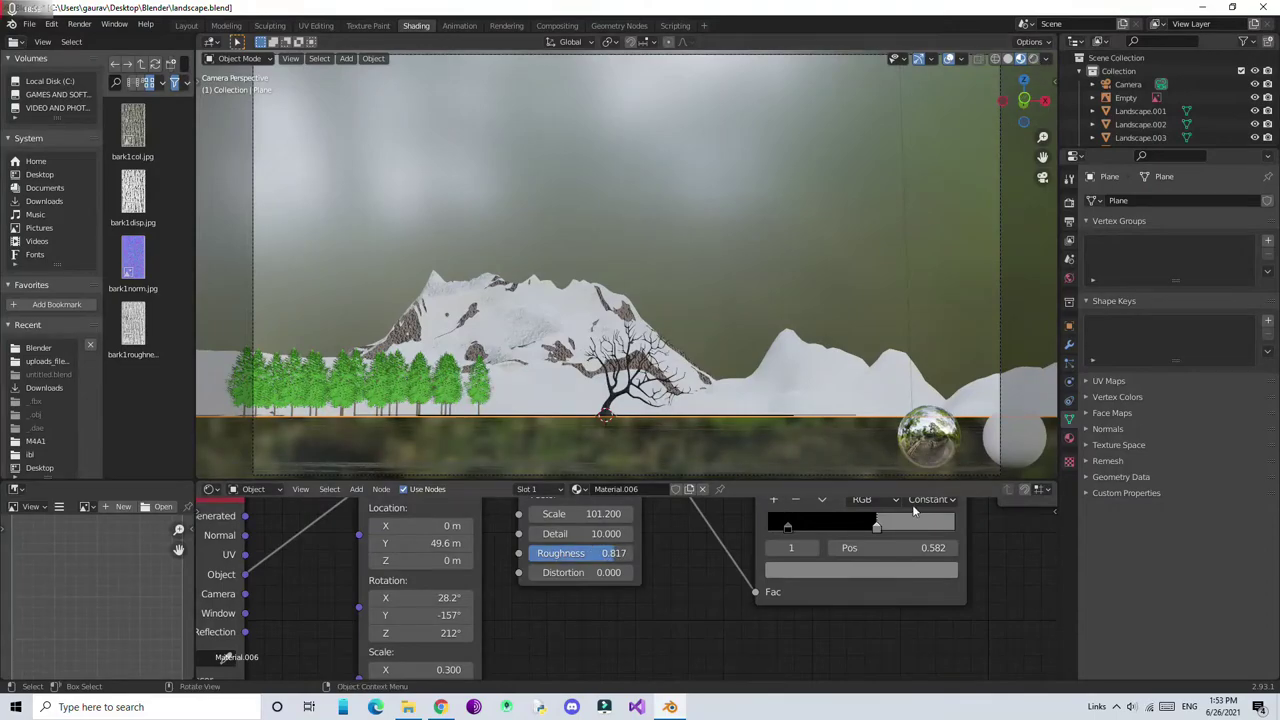
middle_drag(932, 509, 722, 619)
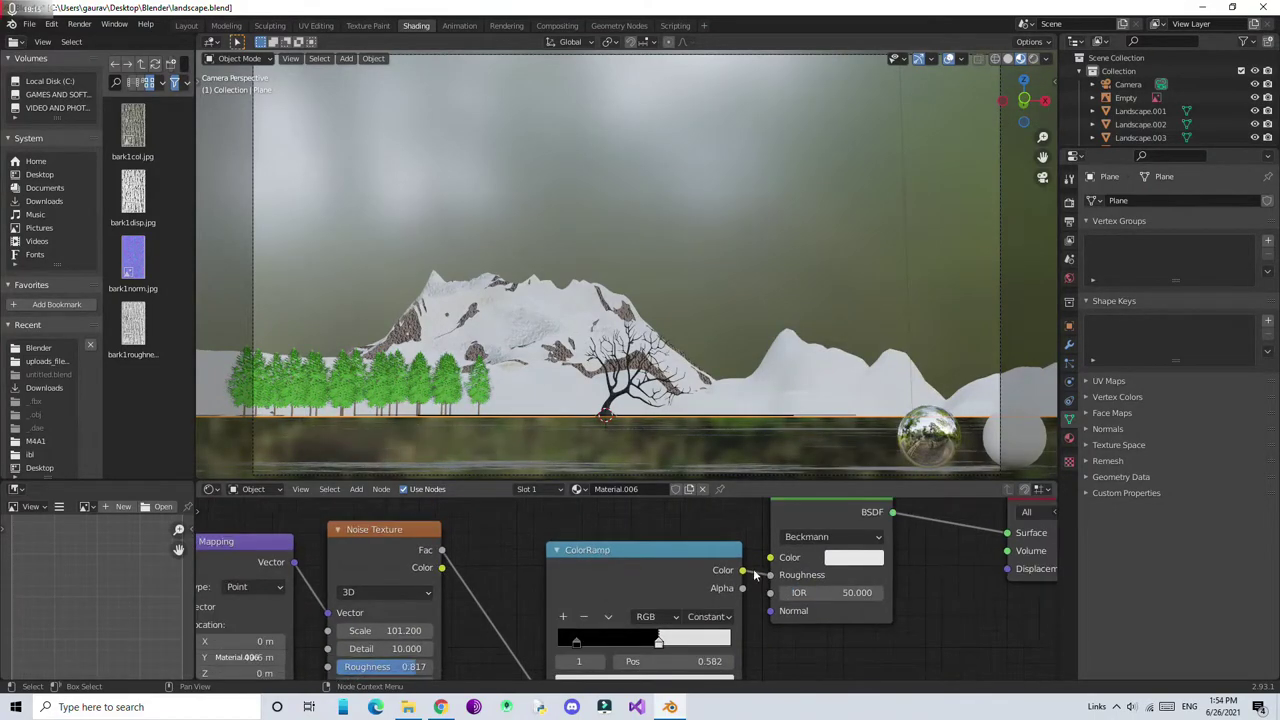
mouse_move(760, 300)
middle_down()
mouse_move(796, 265)
mouse_move(797, 279)
middle_up()
key(z)
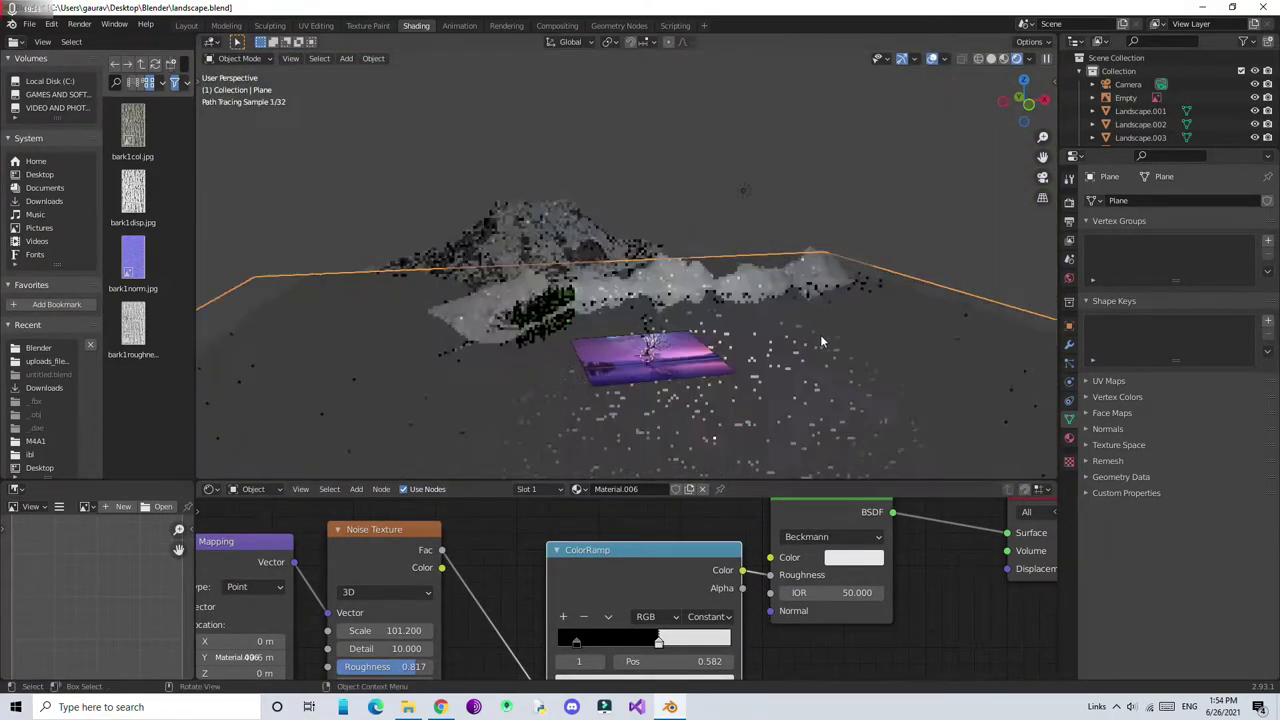
click(803, 397)
key(KP_0)
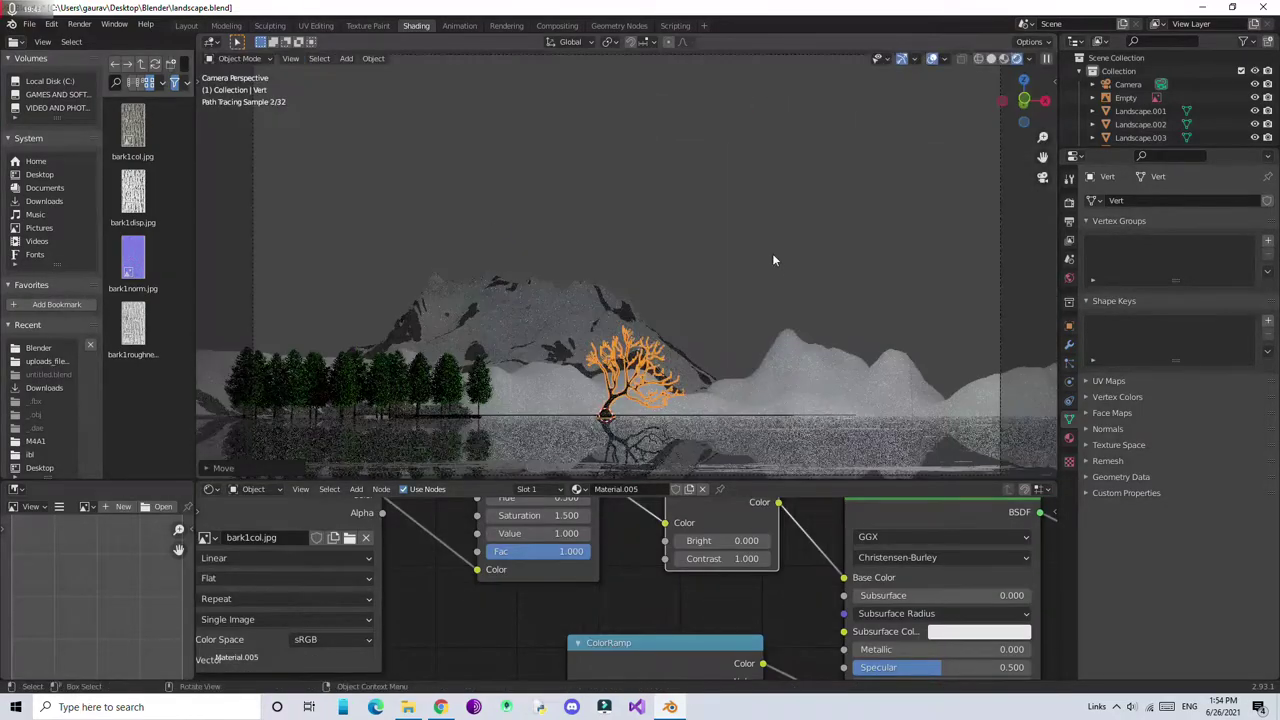
Split the Layout viewport and show a rendered camera view in the right half
click(186, 25)
click(568, 300)
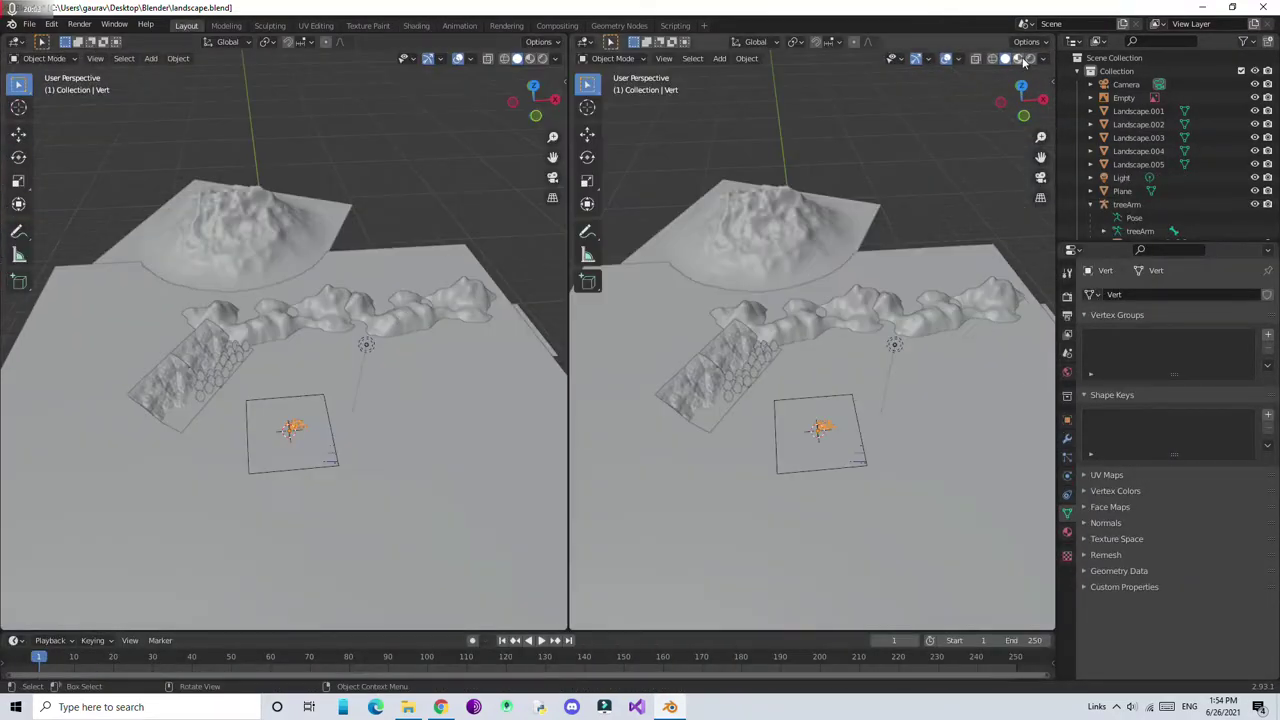
click(664, 58)
click(860, 250)
click(1015, 58)
click(1067, 296)
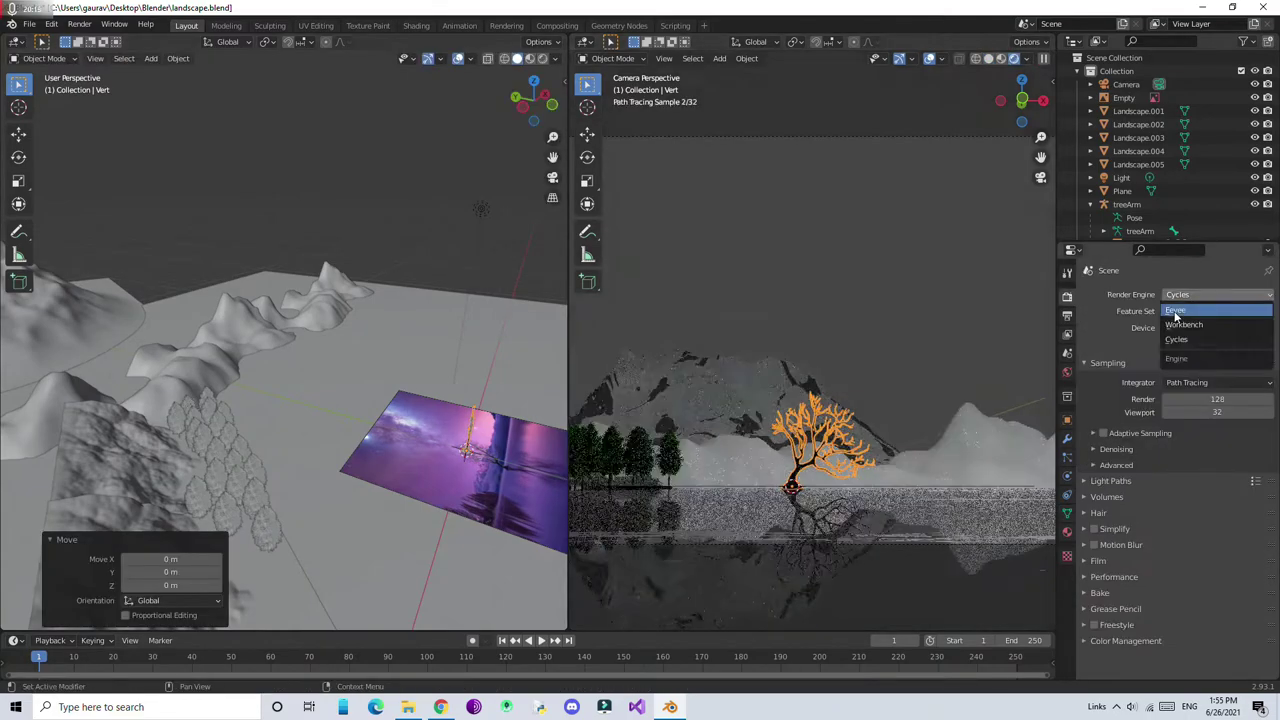
Move the bare tree Vert along the Y axis, then nudge it along Y again
key(g)
key(y)
click(460, 395)
key(g)
key(y)
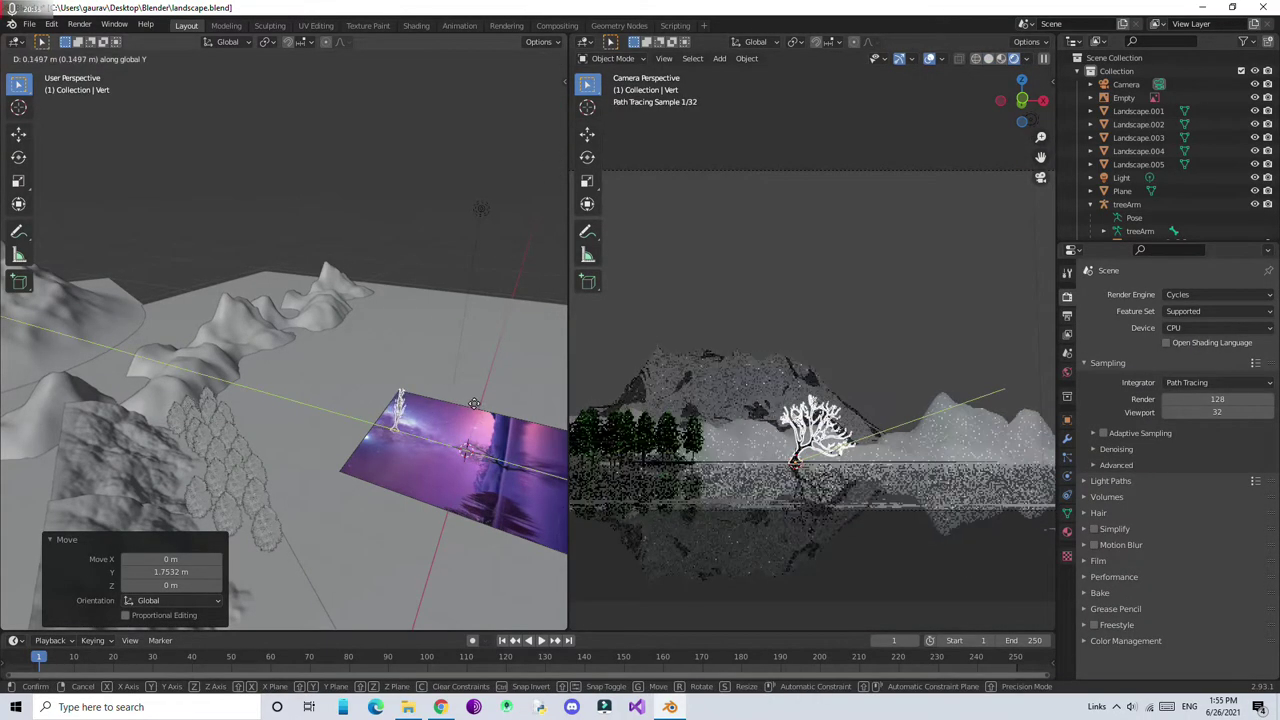
click(473, 403)
Revert the world background colour from pink back to purple
click(1067, 372)
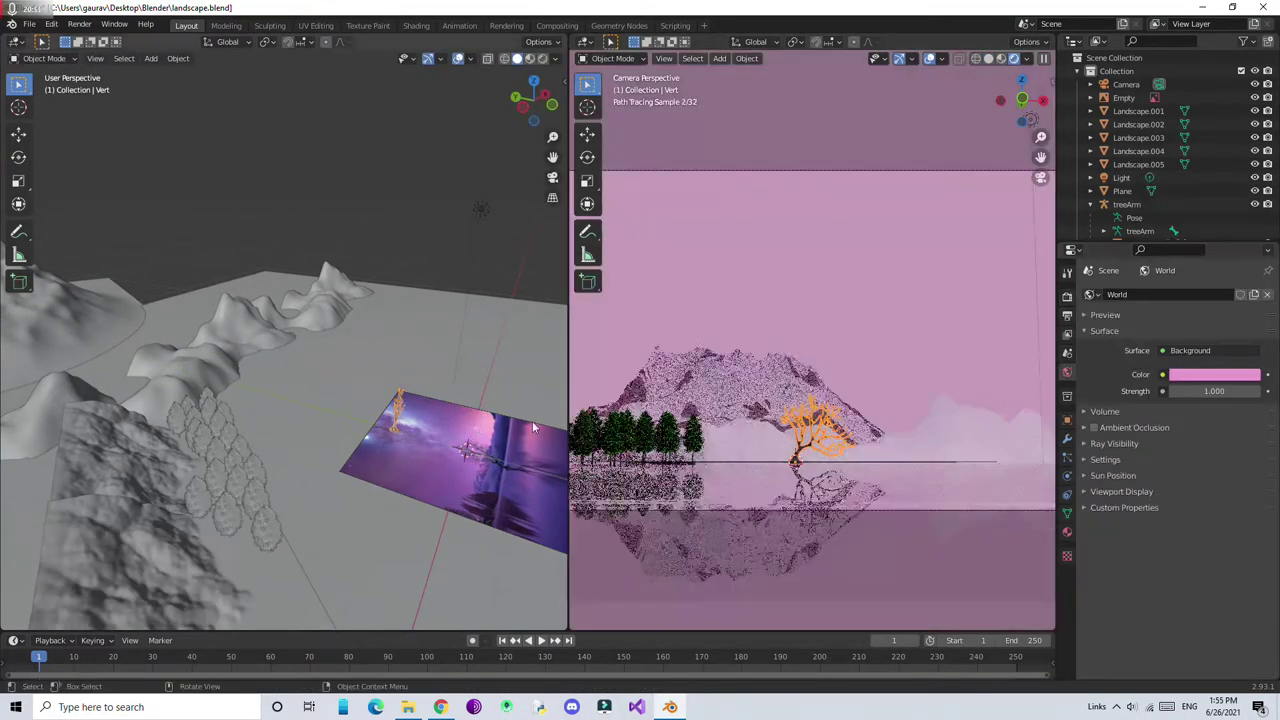
key(ctrl+z)
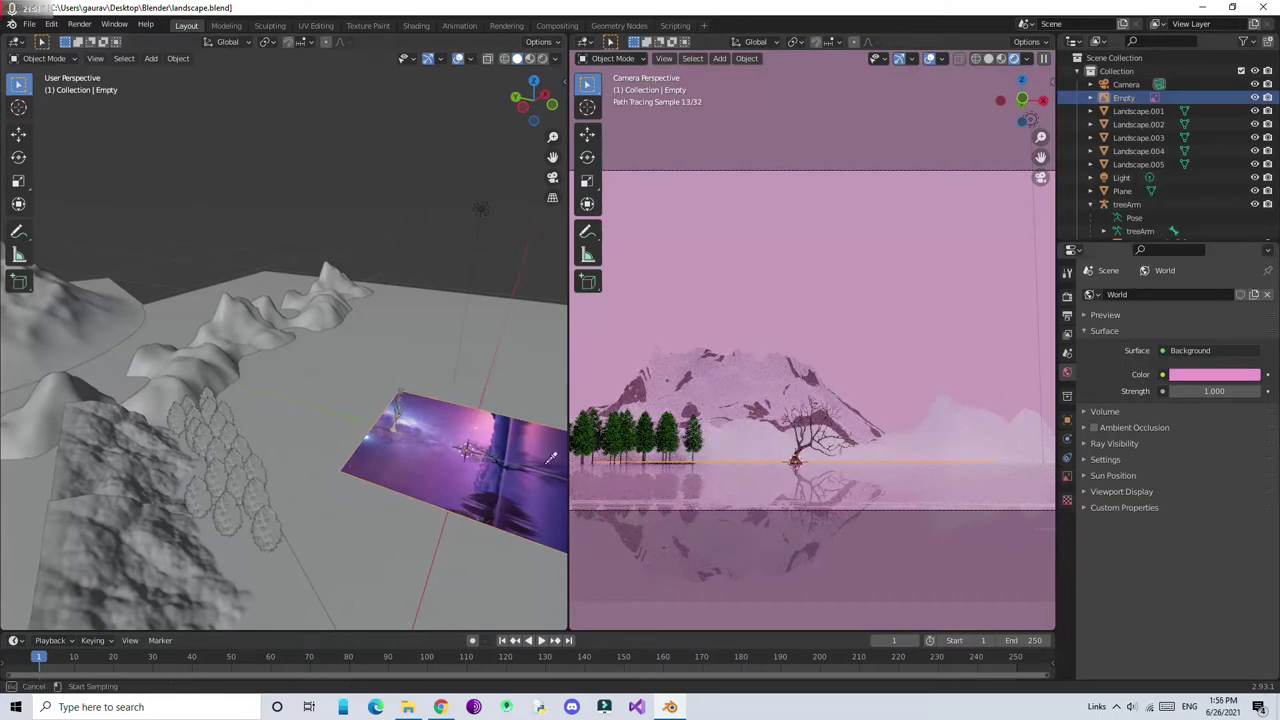
key(ctrl+z)
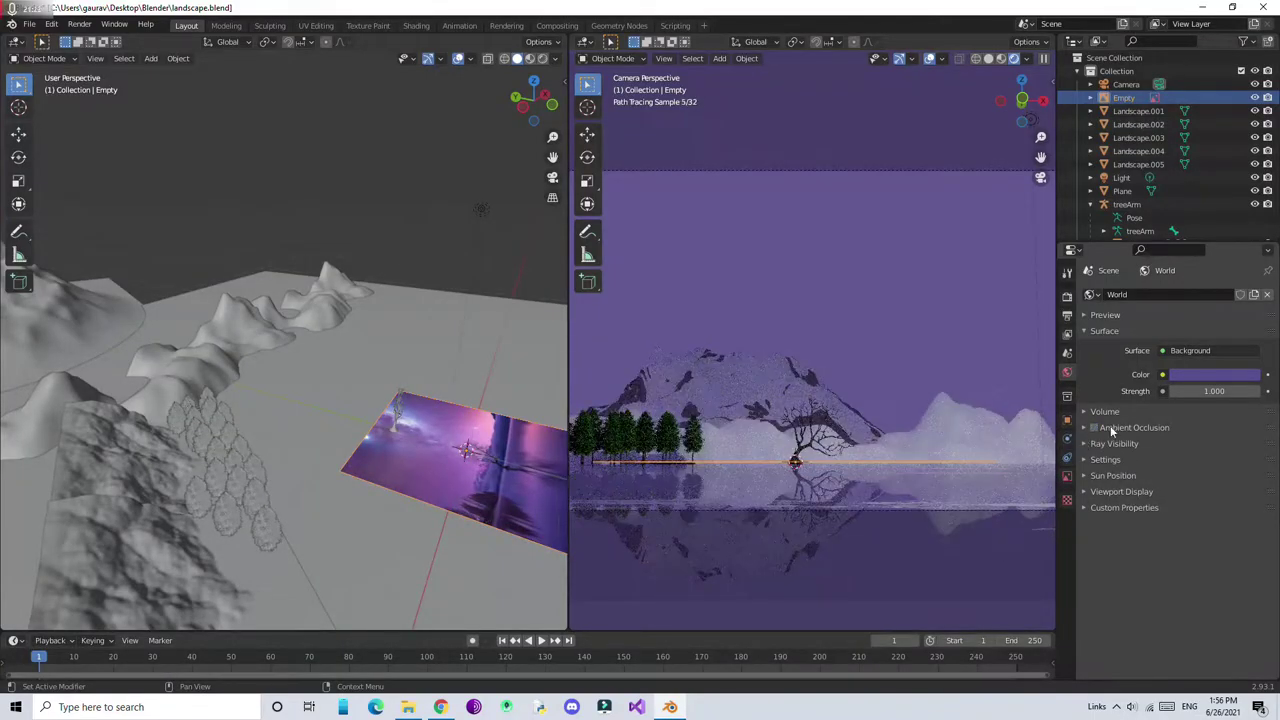
click(1067, 420)
In Shading, set the water plane's glass shader IOR to 127.9
click(450, 26)
click(416, 26)
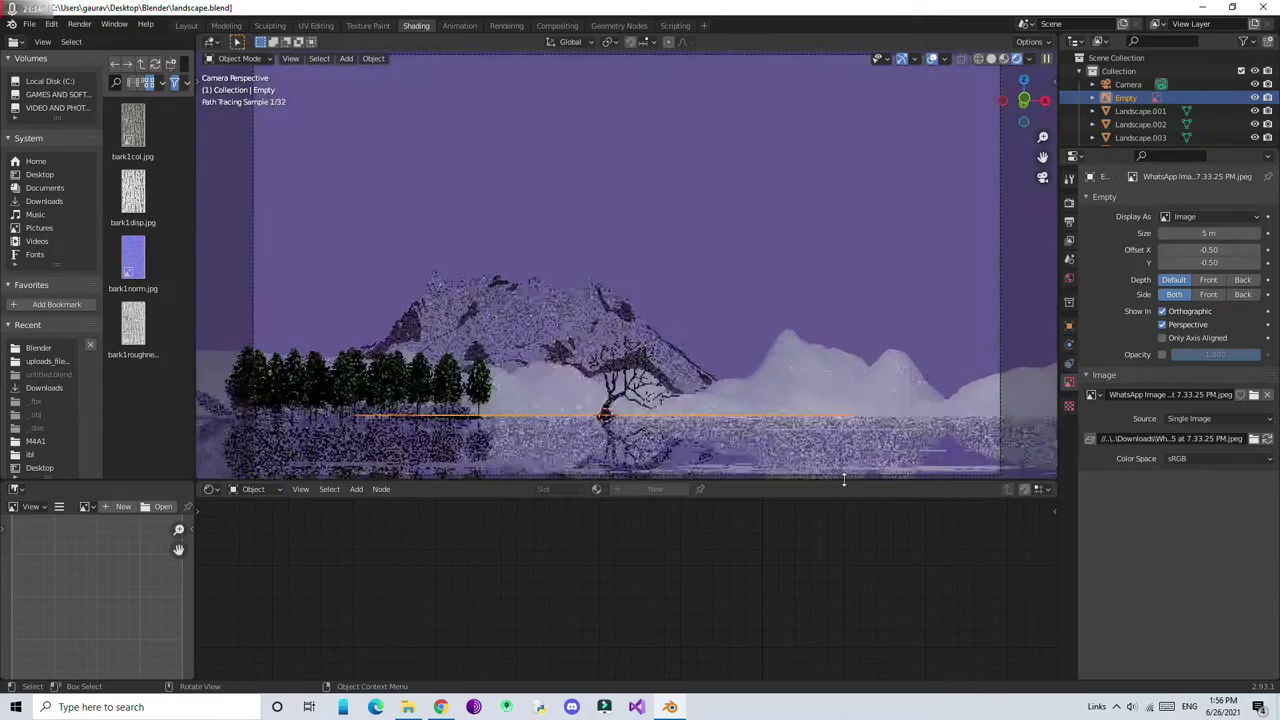
click(243, 457)
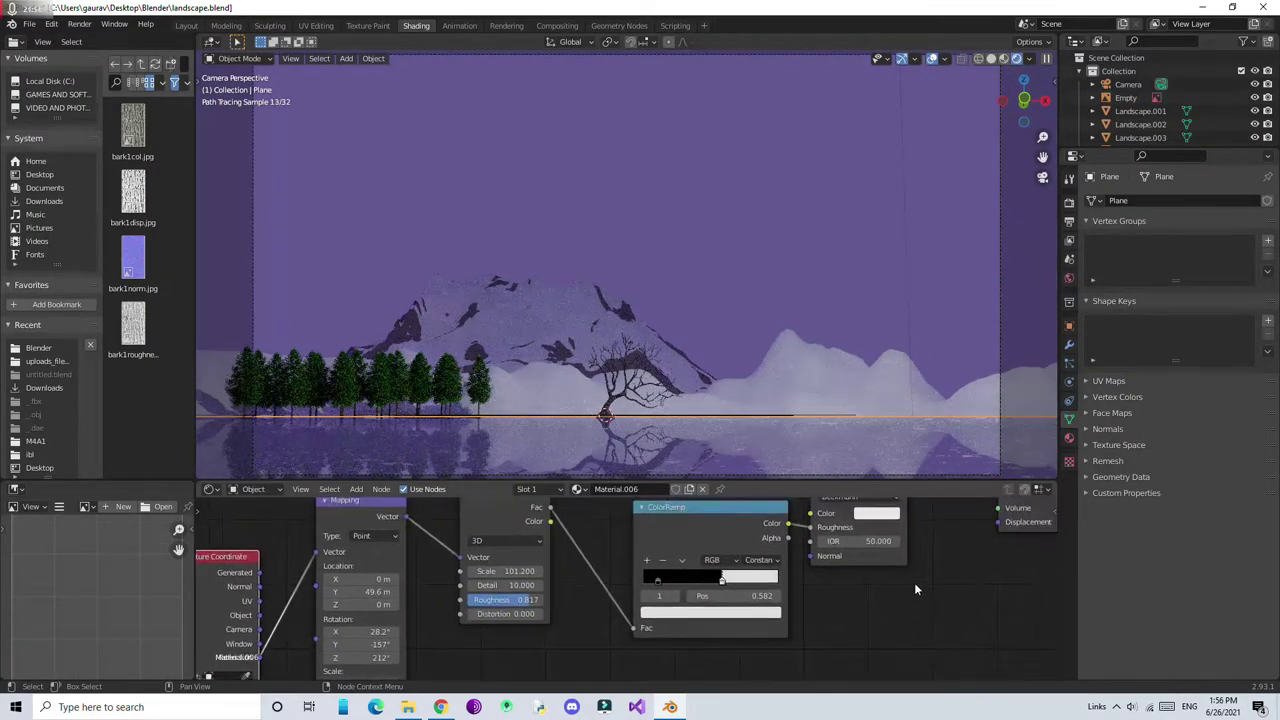
scroll(914, 582, down, 2)
double_click(760, 594)
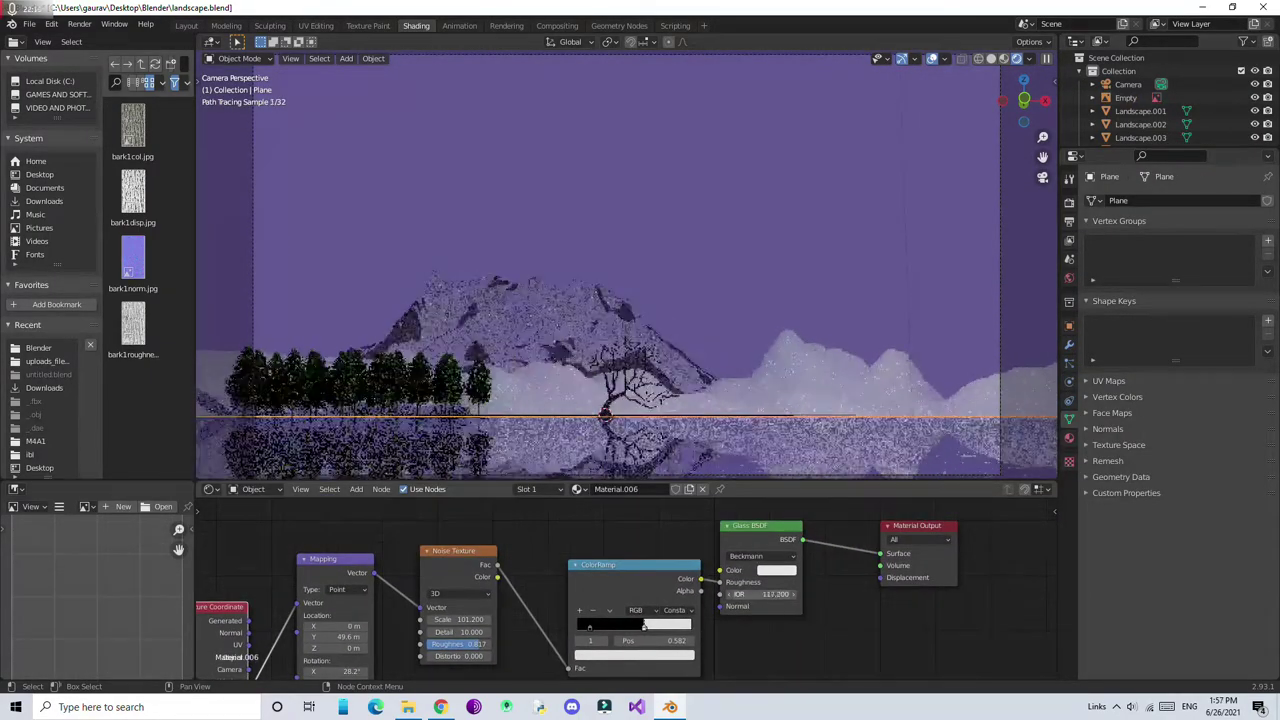
text(127.9)
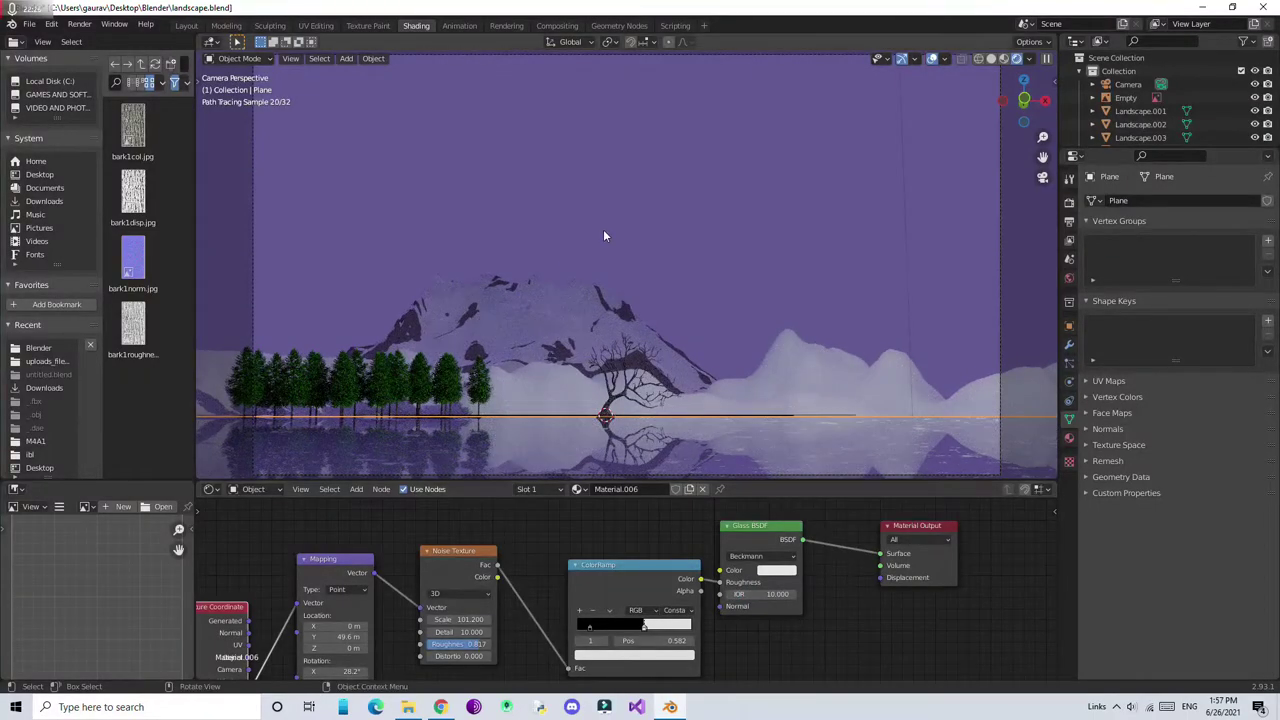
click(186, 25)
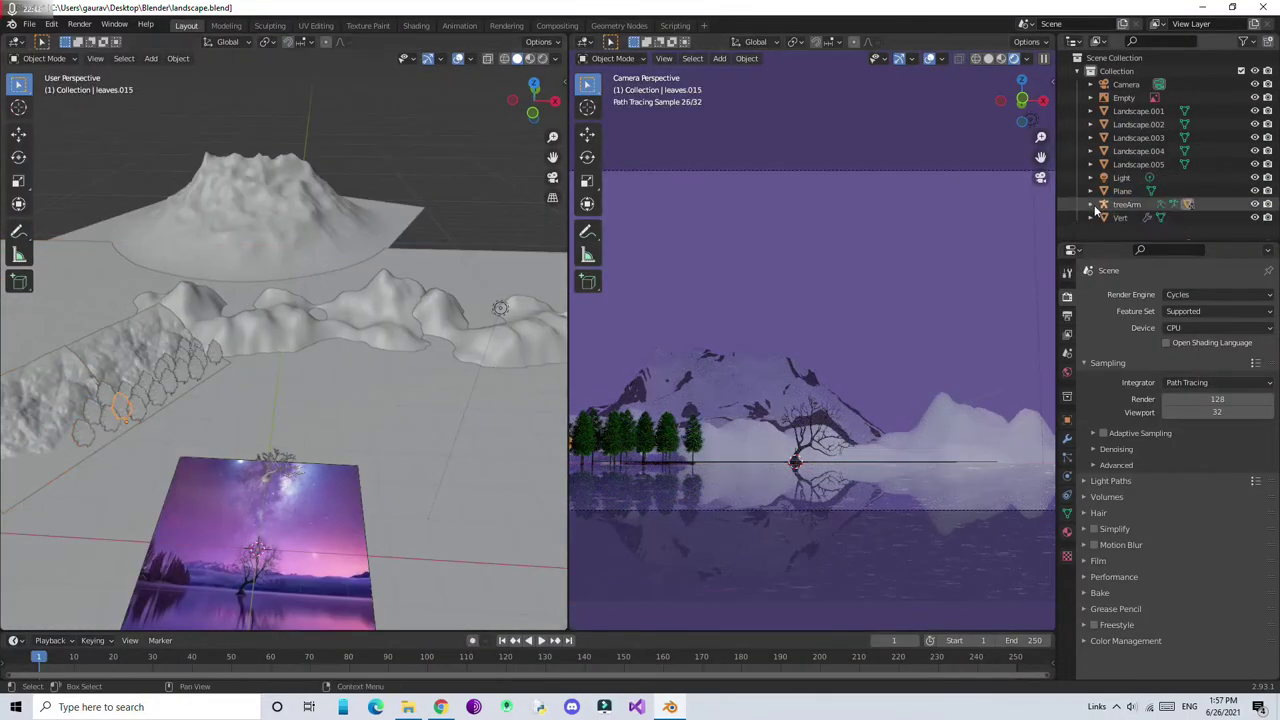
Push the Landscape.003 mountain further back along the Y axis
click(428, 317)
click(300, 190)
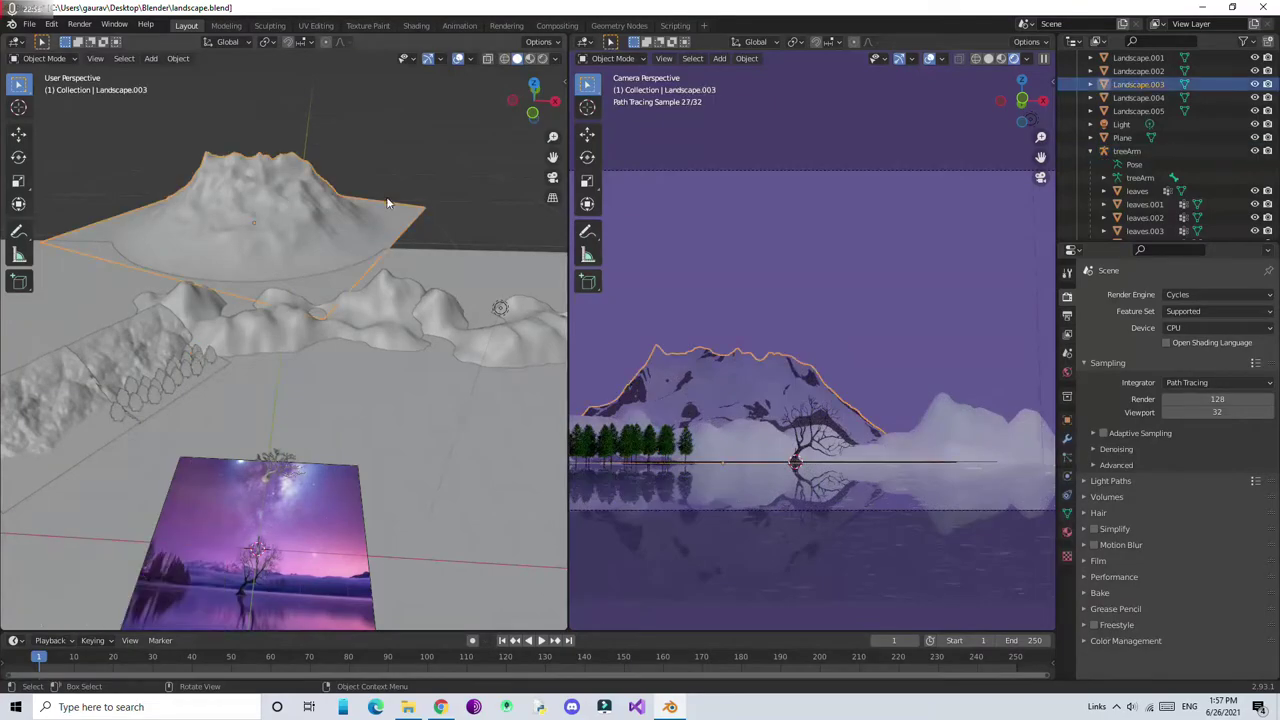
key(g)
key(y)
click(430, 163)
key(KP_7)
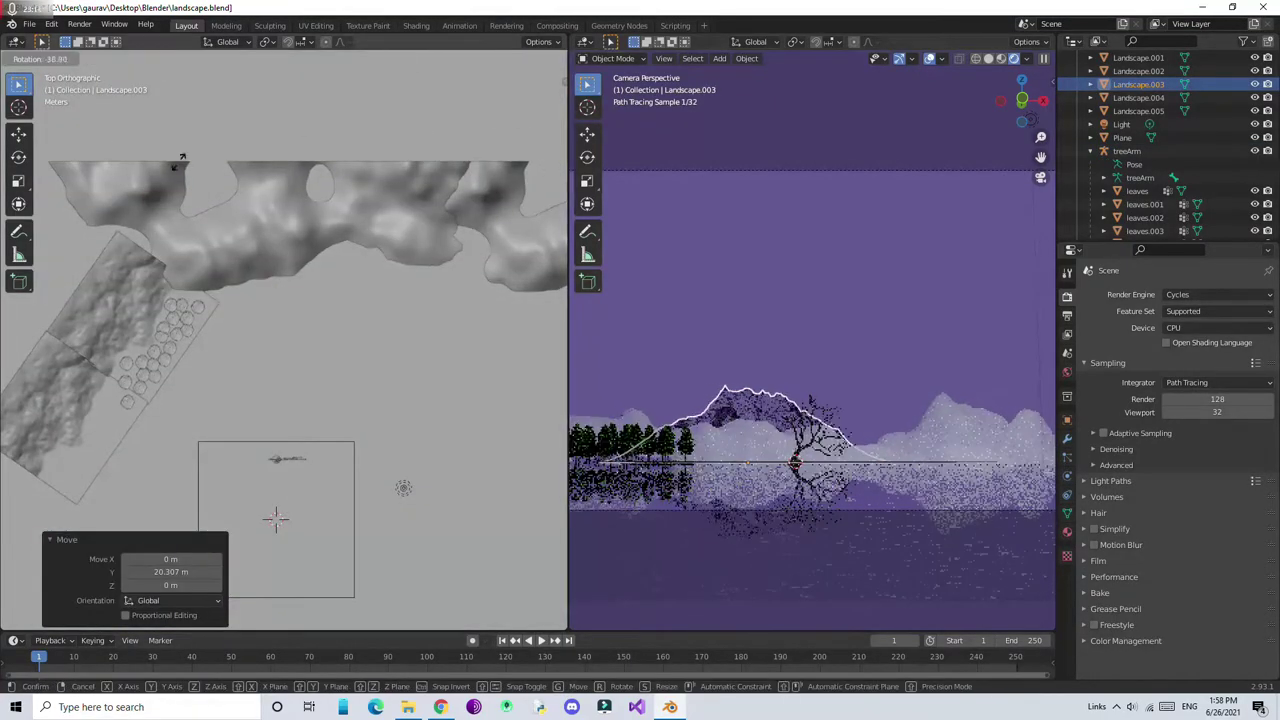
scroll(348, 130, down, 5)
Rotate the mountain and add three placed, rotated copies around it
key(r)
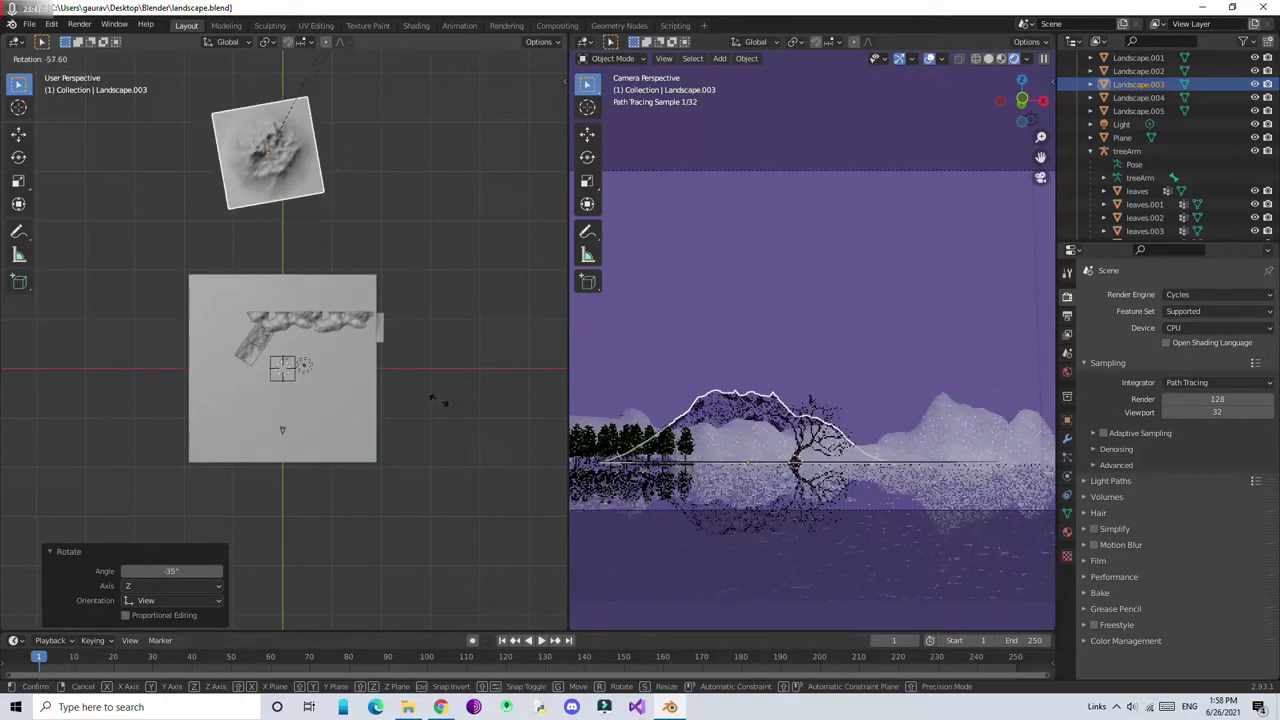
key(shift+d)
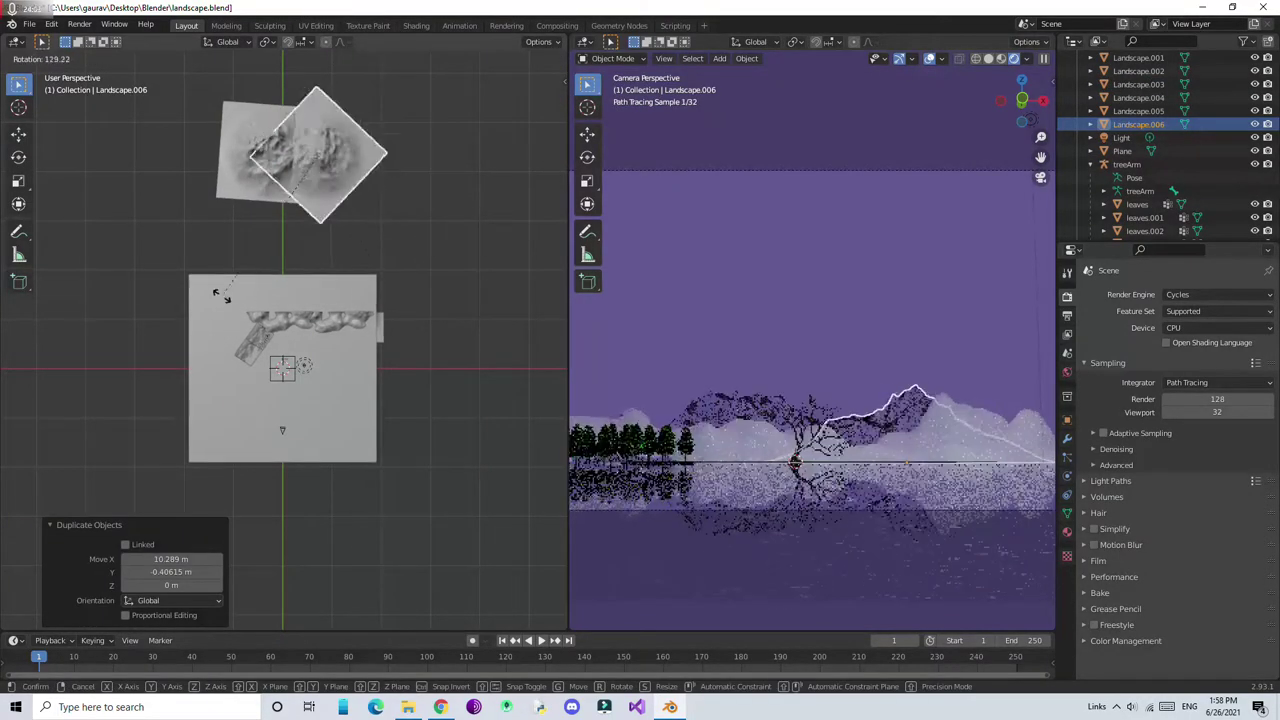
click(222, 292)
key(shift+d)
click(197, 215)
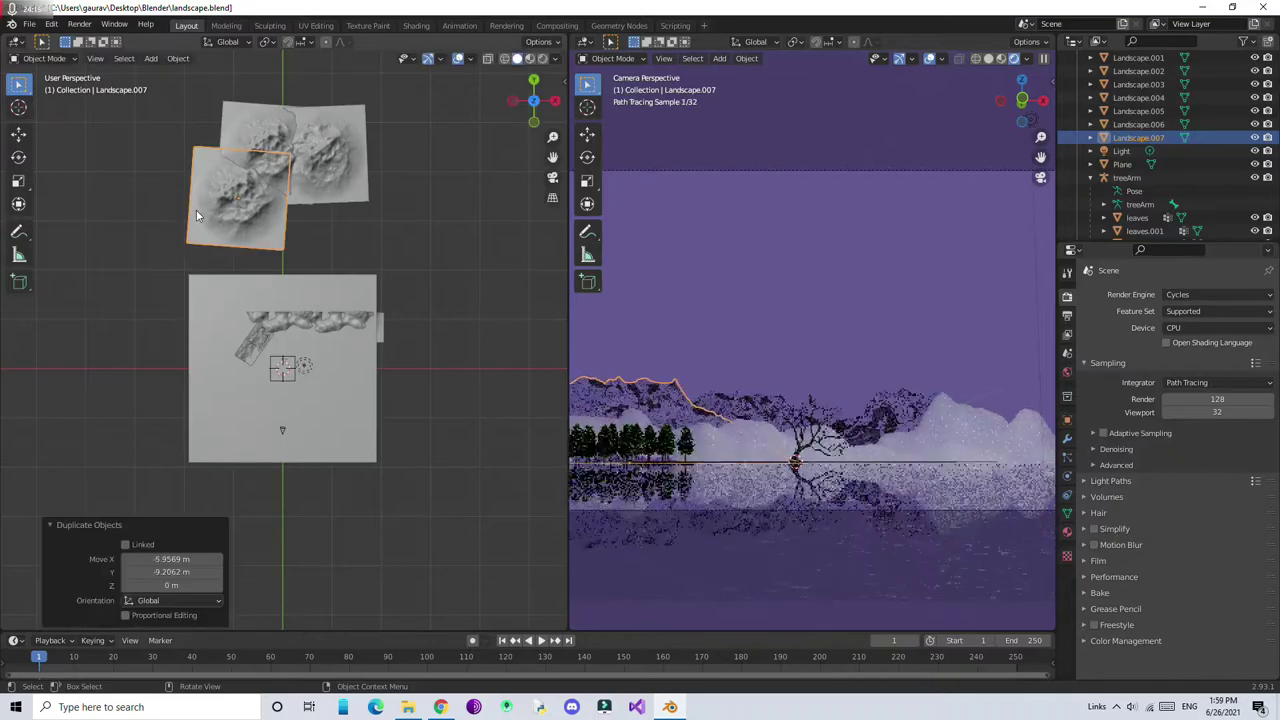
click(364, 255)
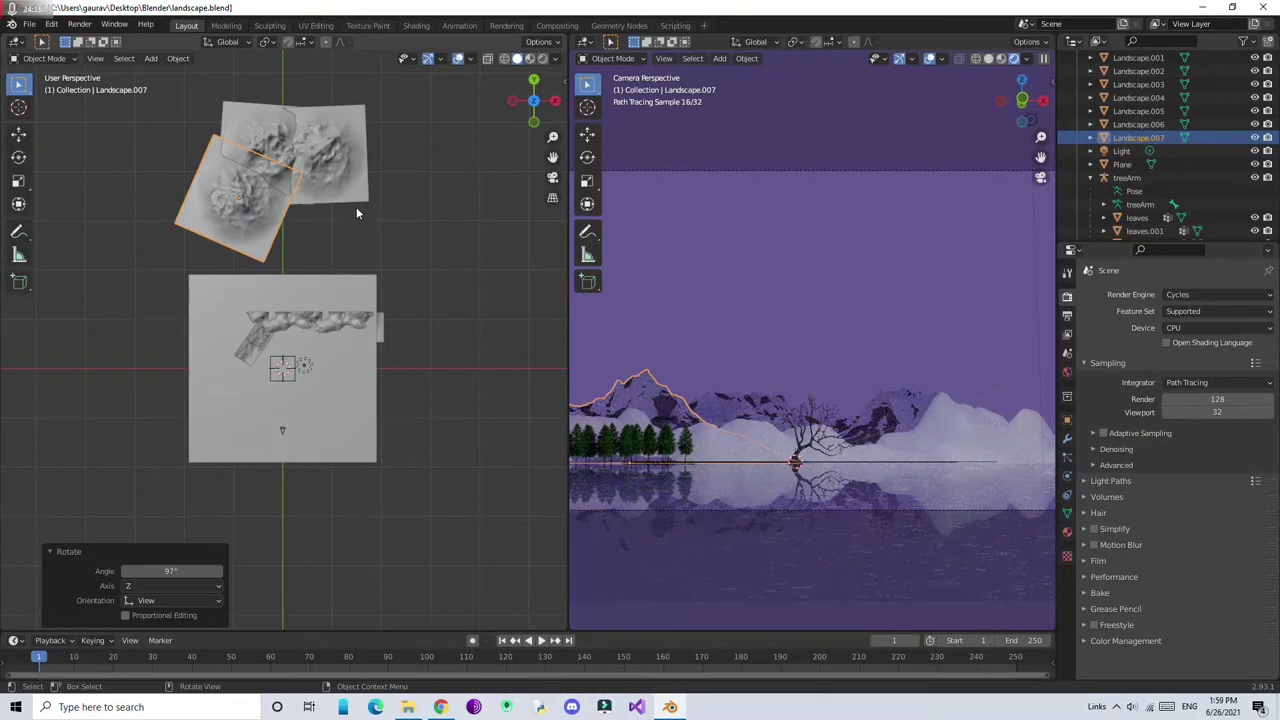
key(shift+d)
click(438, 165)
key(r)
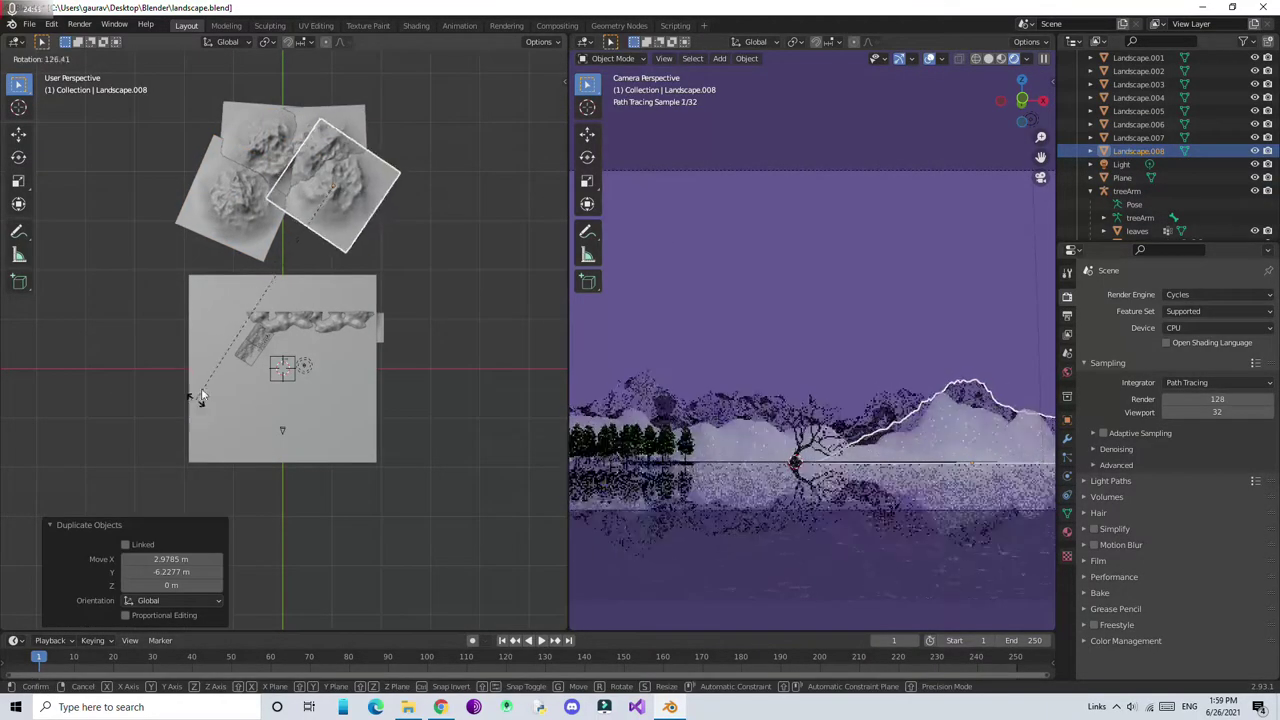
click(200, 396)
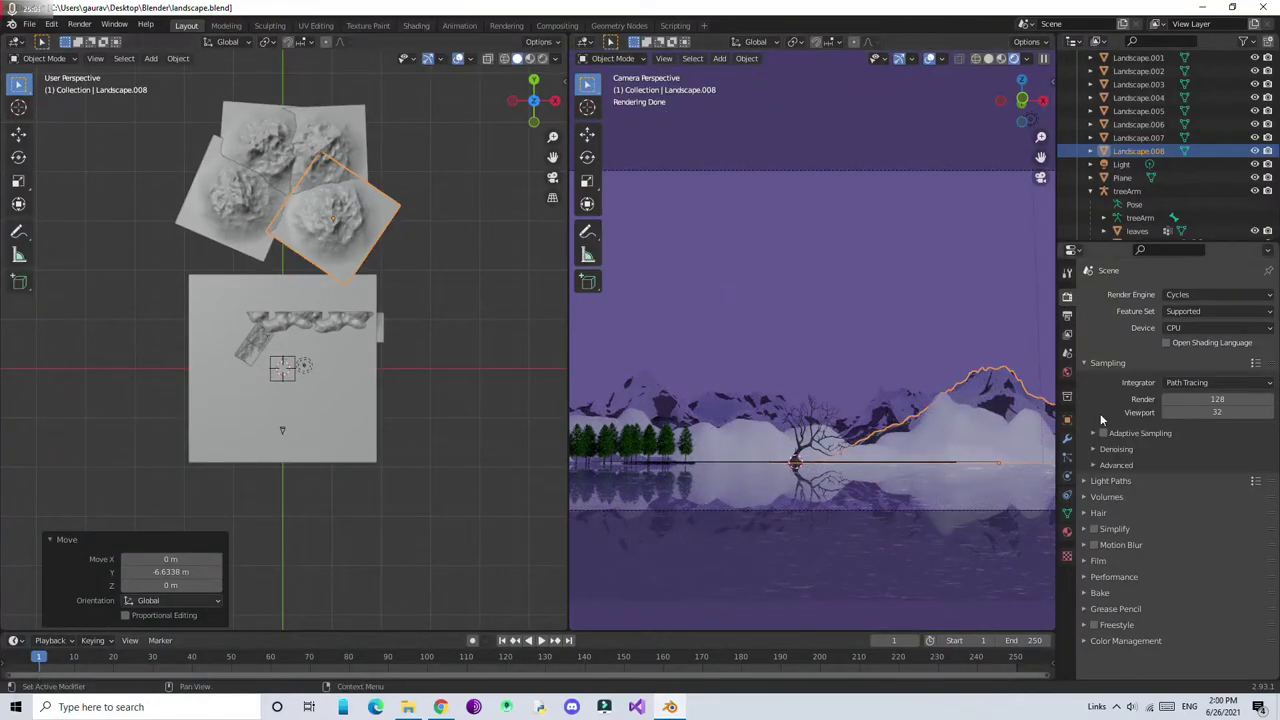
click(1067, 372)
click(1190, 374)
Set the world Color to a Nishita Sky Texture with sun elevation 0°
click(872, 523)
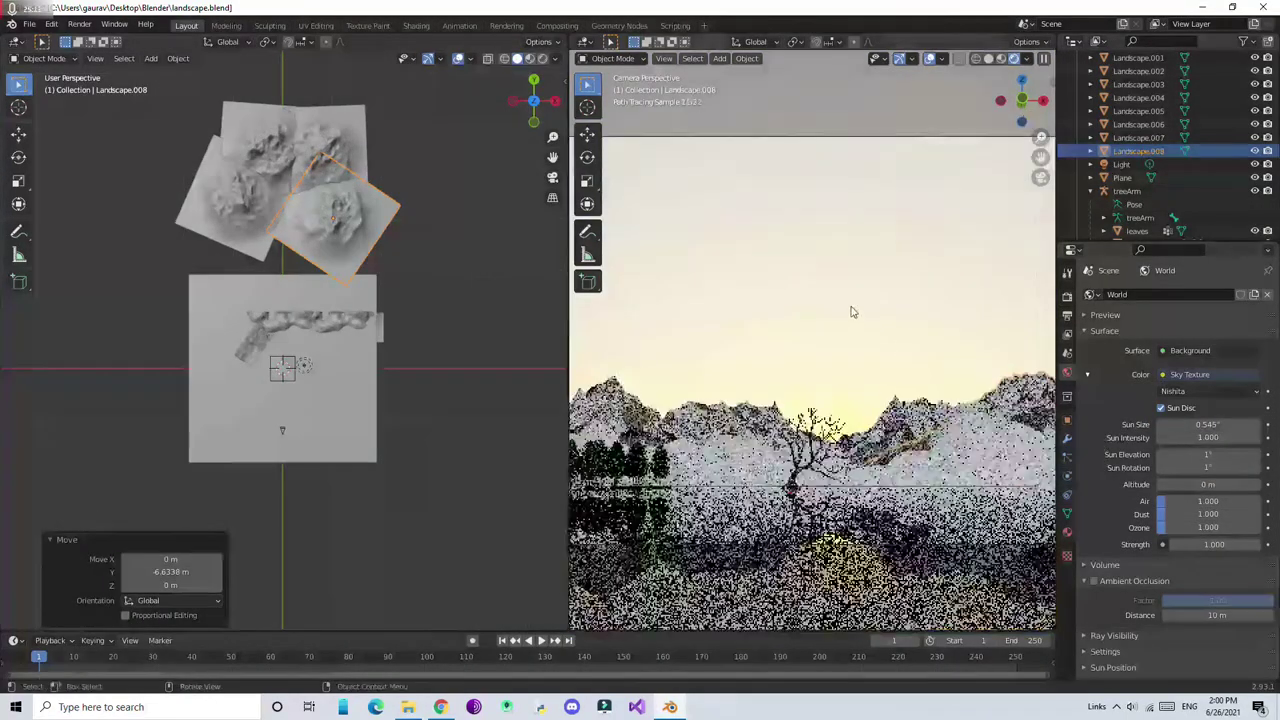
double_click(1207, 454)
text(0)
key(Tab)
text(0)
key(Return)
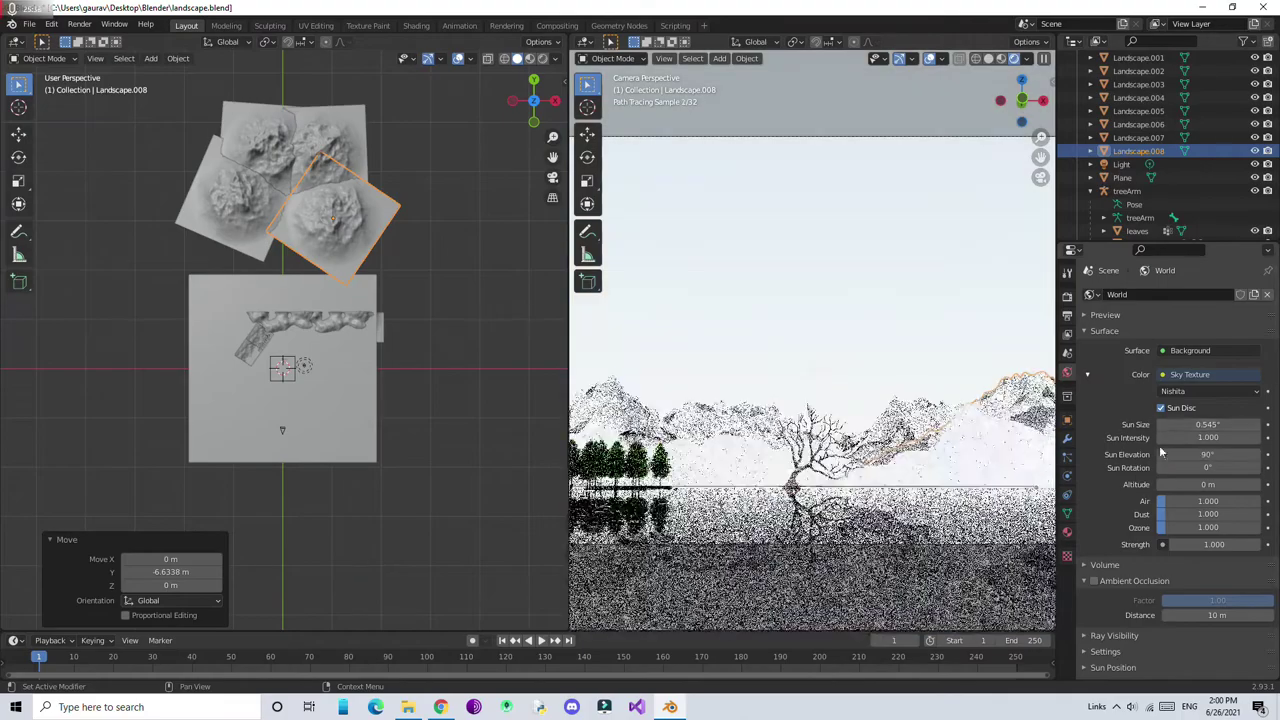
key(ctrl+z)
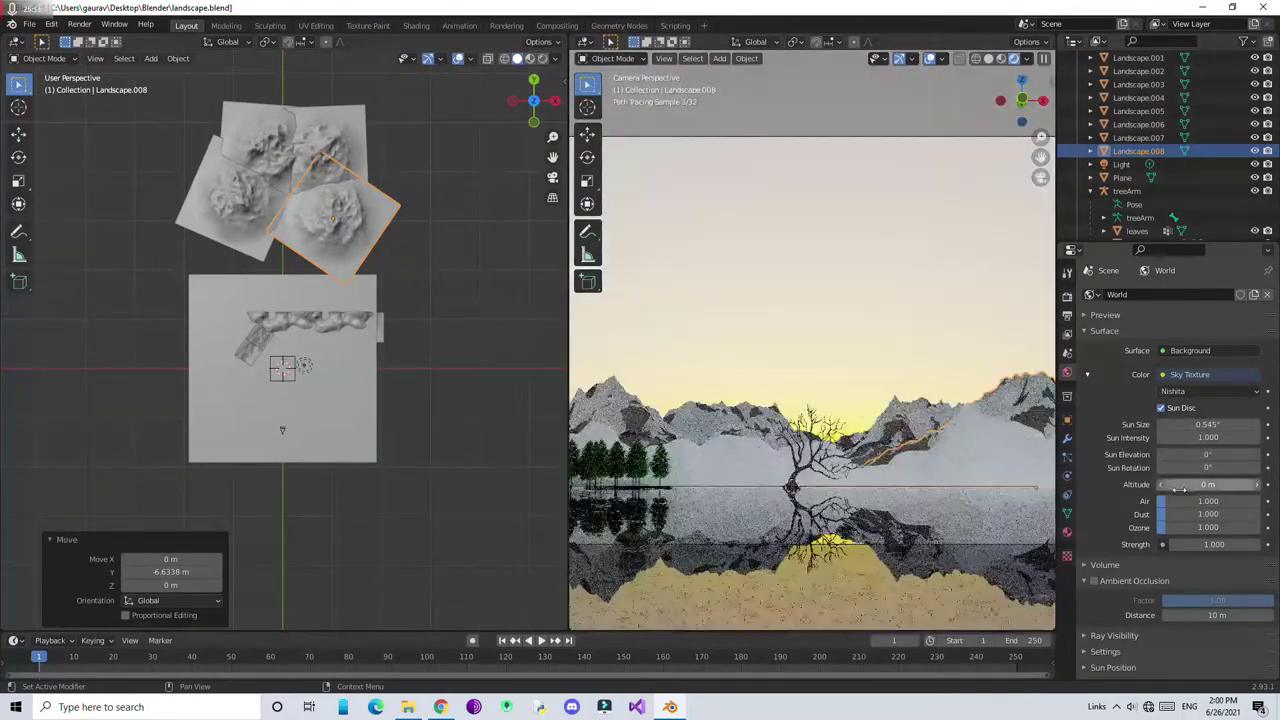
Raise Air 1.127, Dust 4.861, Ozone 4.228 and enable ambient occlusion at 0.15
drag(1208, 500, 1133, 562)
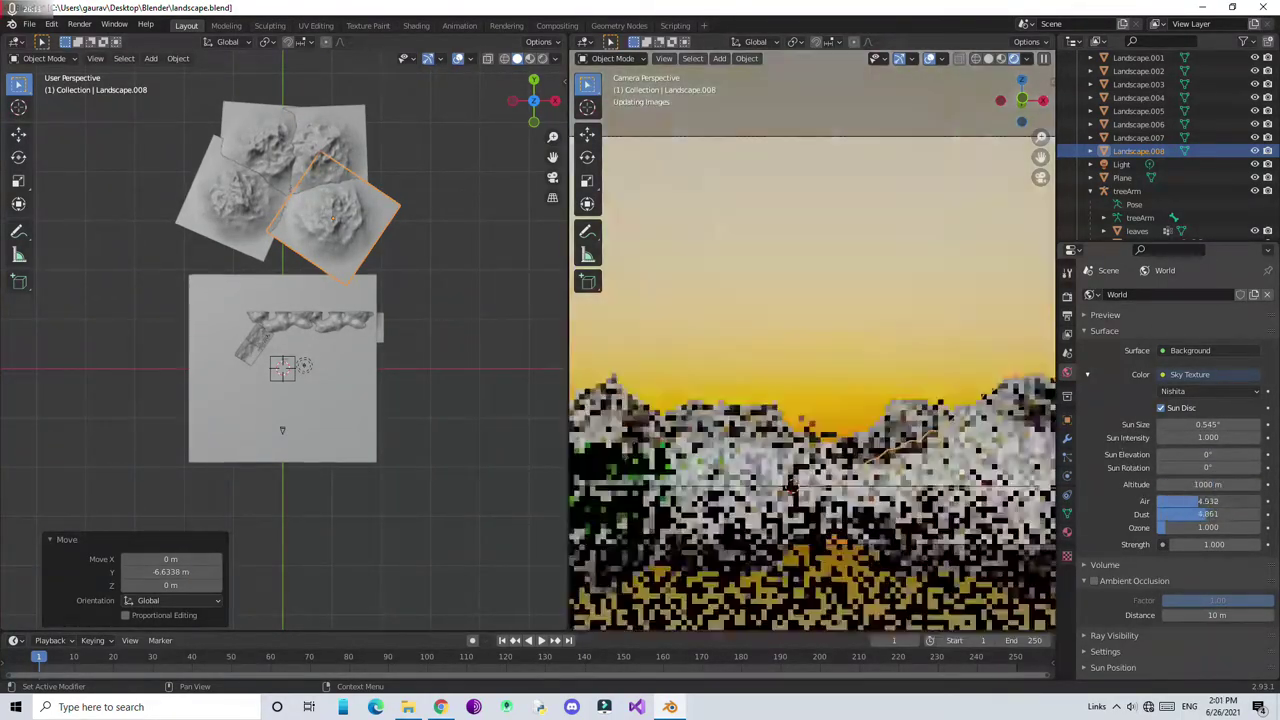
click(1094, 581)
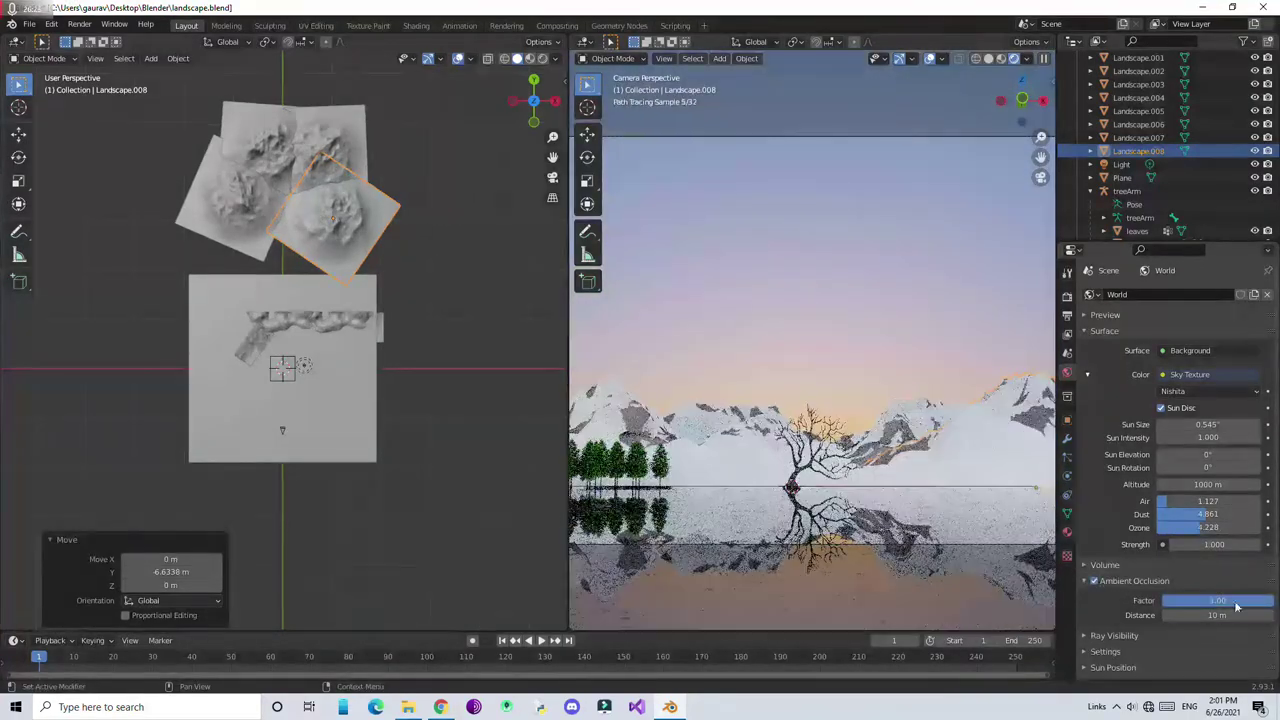
drag(1230, 600, 1186, 609)
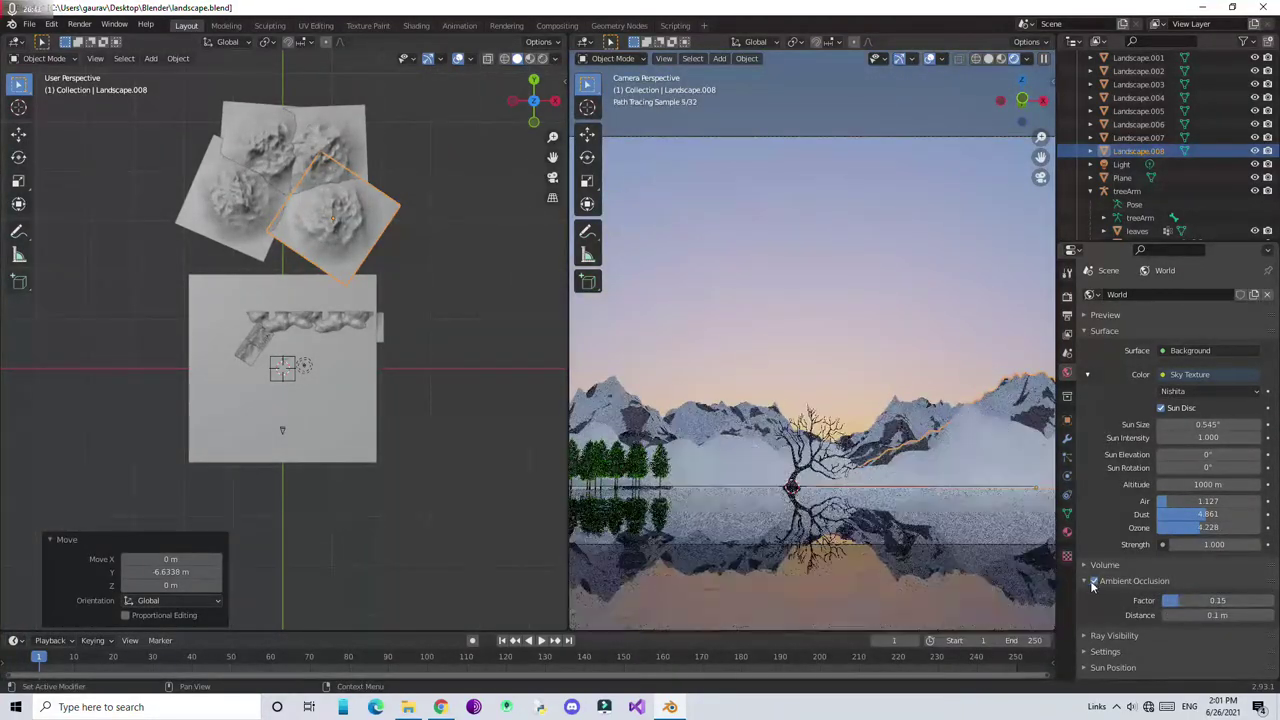
Select the scene light, turn its strength down and move it along Z
right_click(1110, 189)
click(1100, 196)
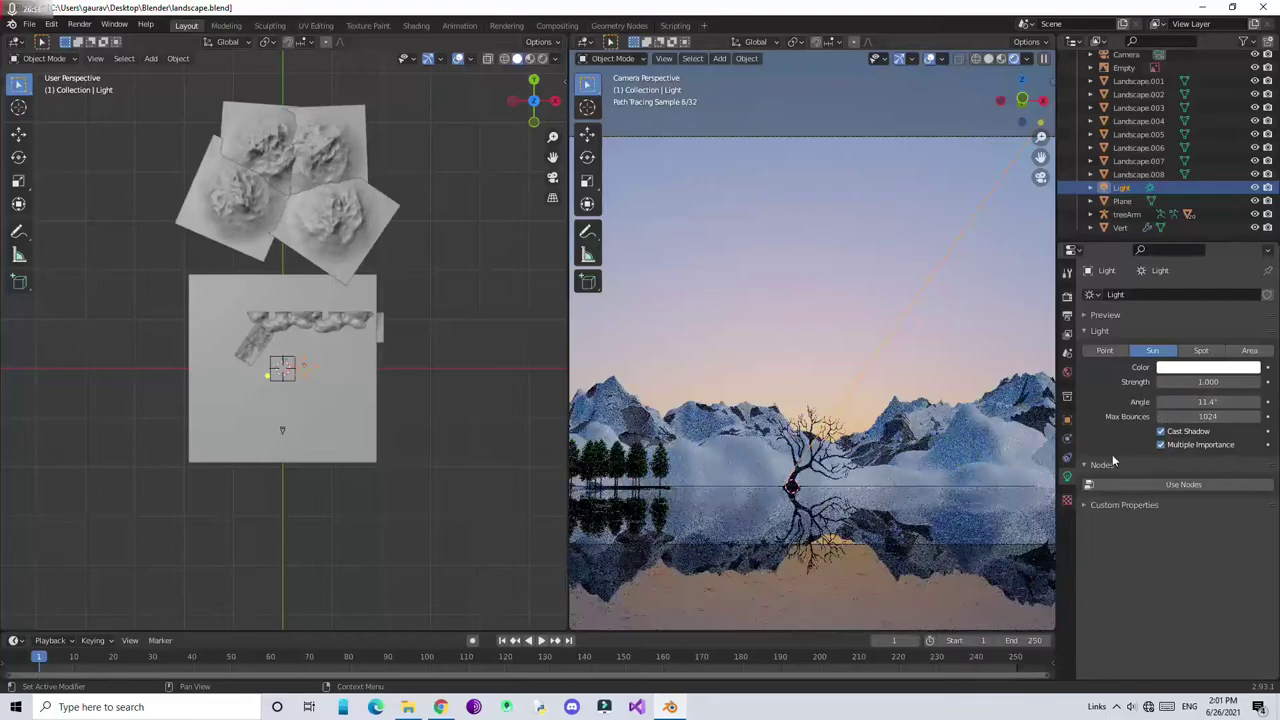
drag(1195, 382, 1125, 390)
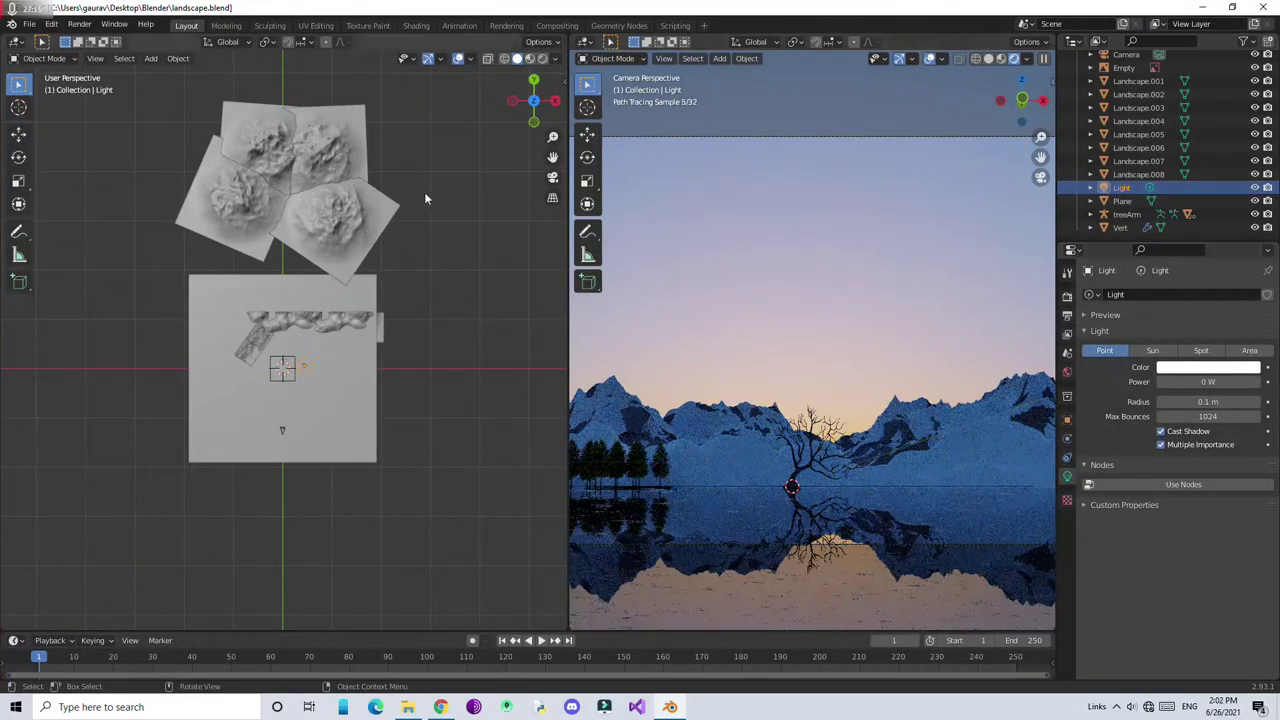
key(g)
key(z)
click(504, 363)
key(KP_3)
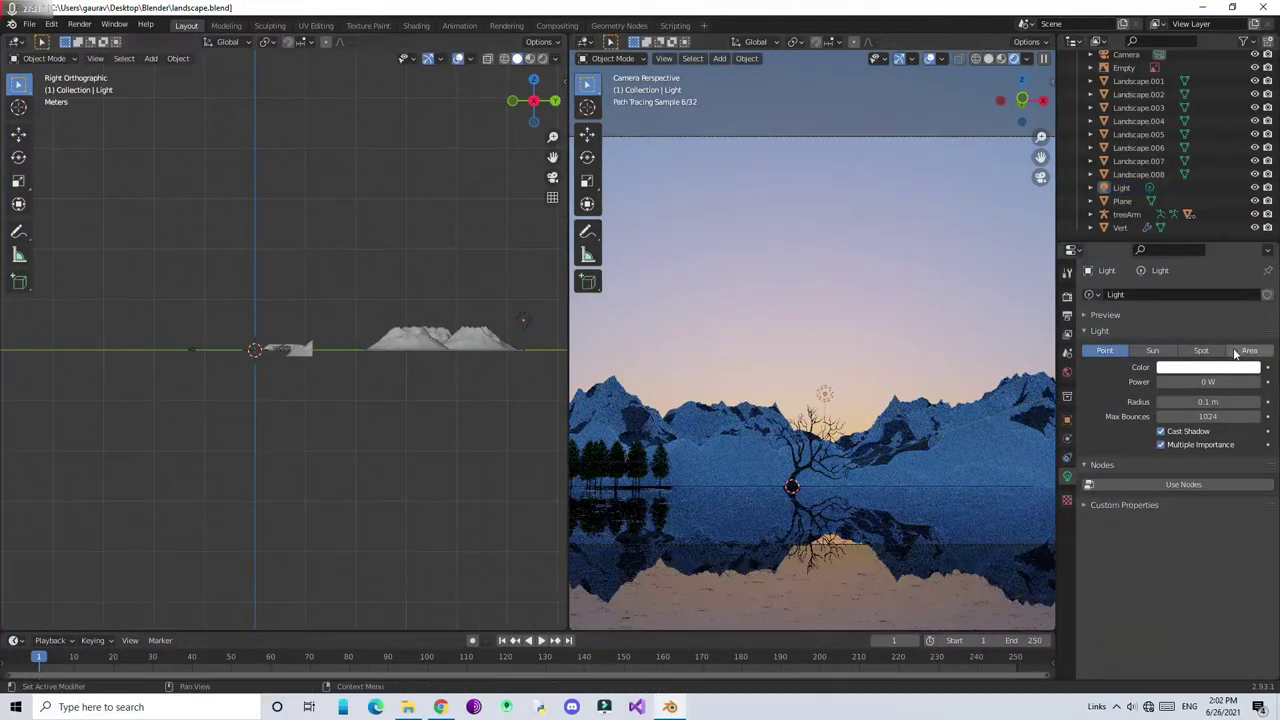
Make it a spot light aimed at the lake, placed behind the back mountains, power 100000 W
click(1225, 351)
click(541, 305)
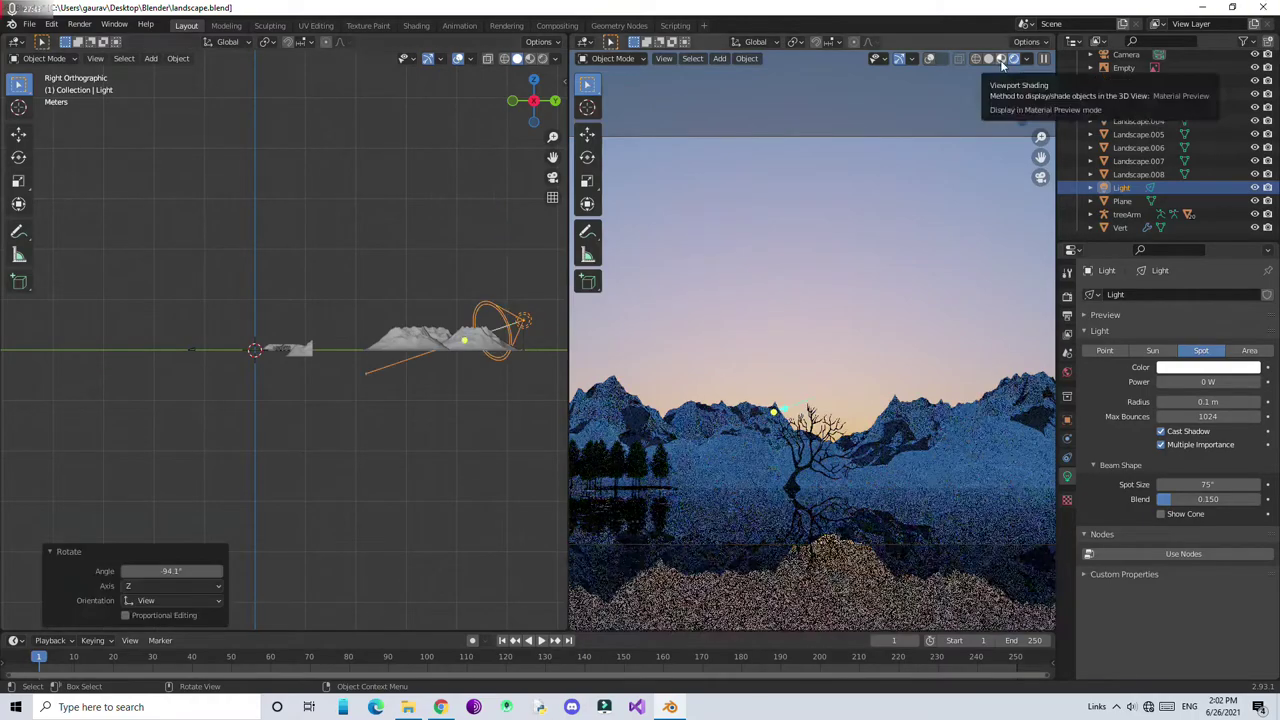
click(1001, 58)
key(KP_7)
key(g)
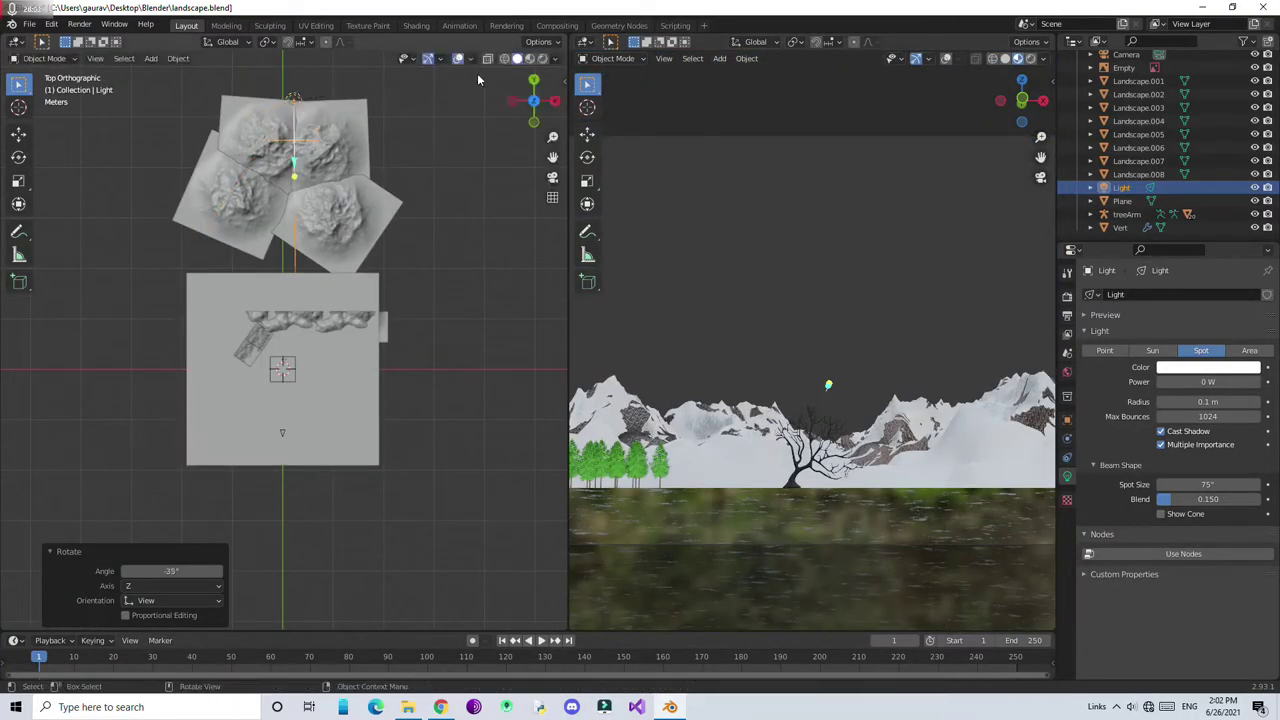
click(477, 73)
double_click(1208, 381)
text(1000)
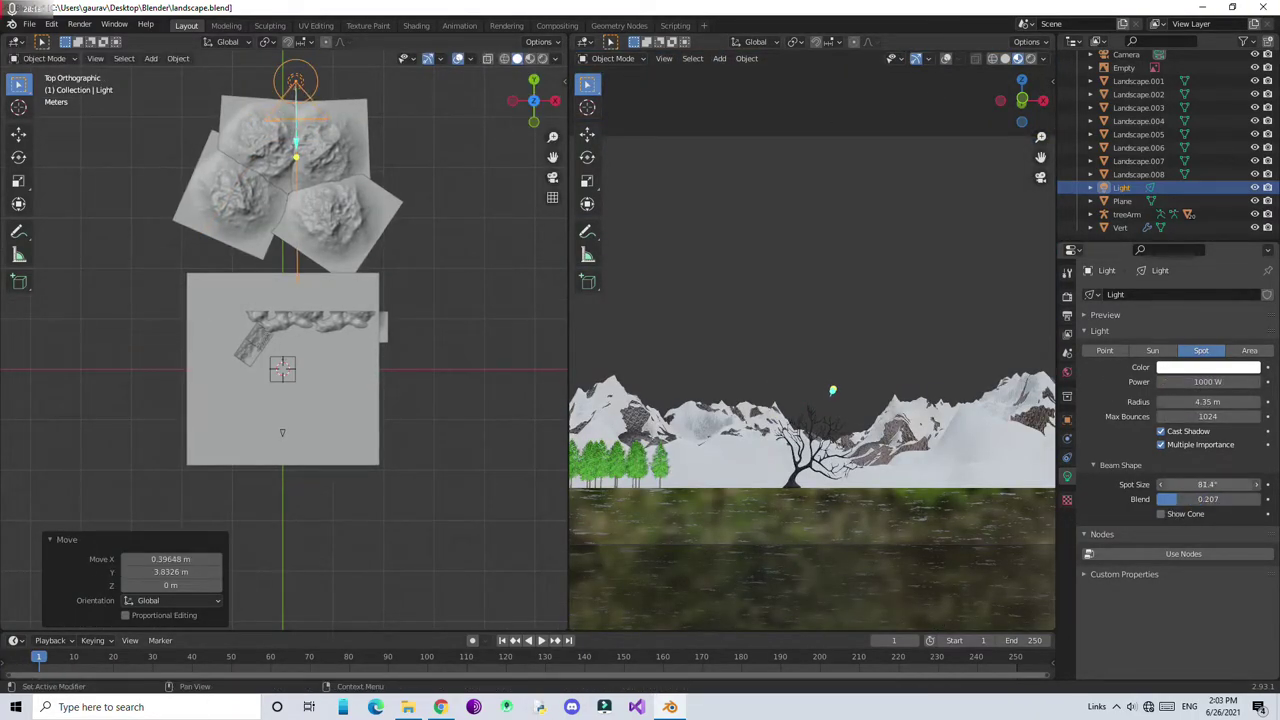
Raise the spot light vertically and make its colour yellow
click(1031, 58)
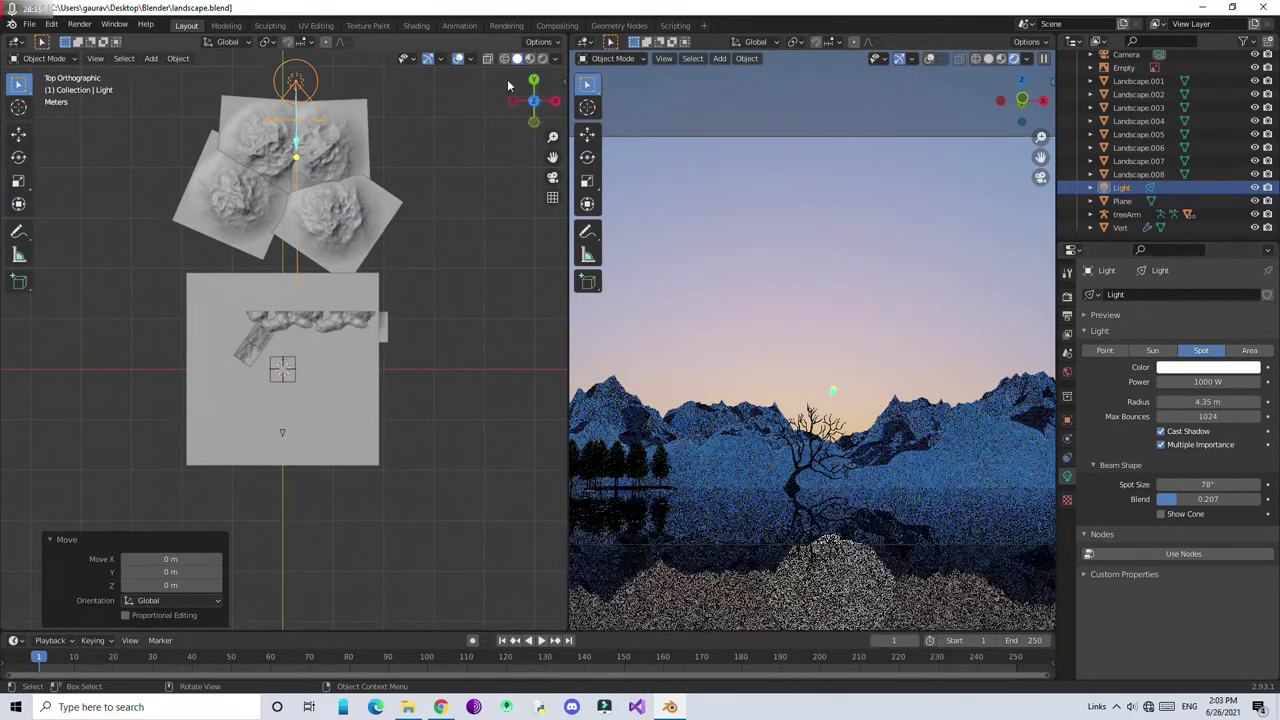
key(KP_3)
key(g)
key(z)
click(831, 301)
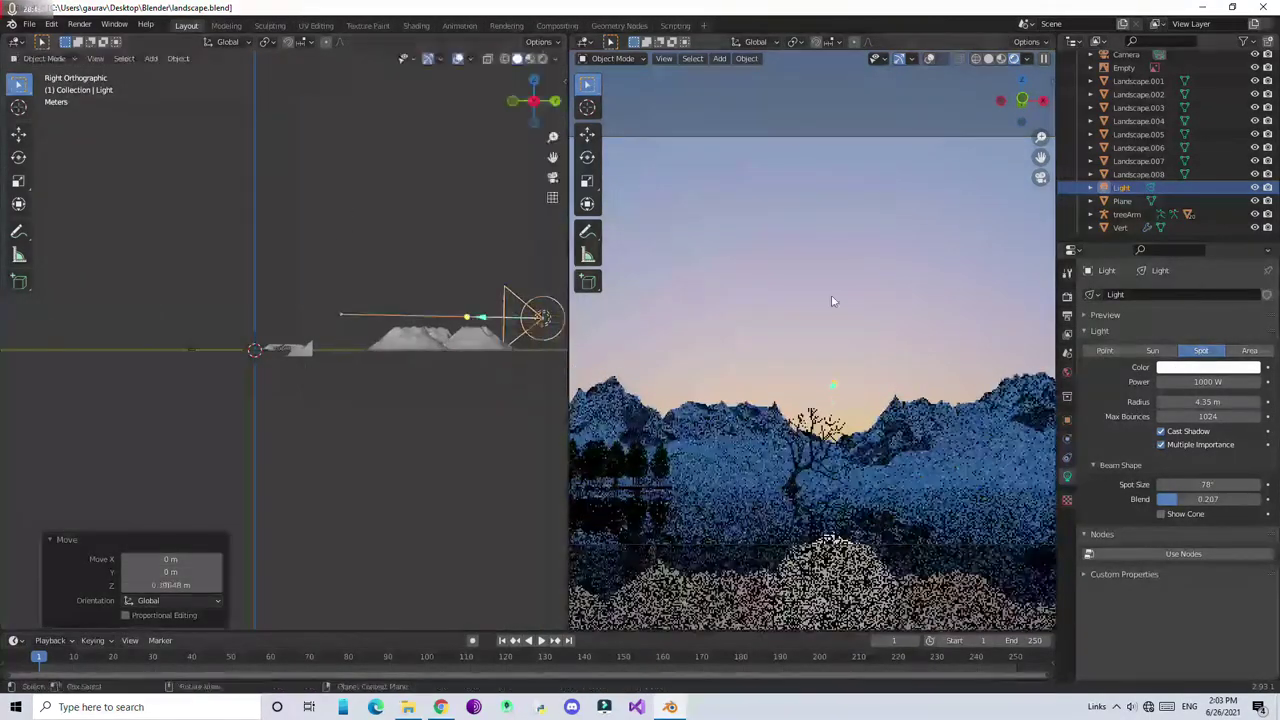
text(00)
click(1208, 367)
click(1215, 185)
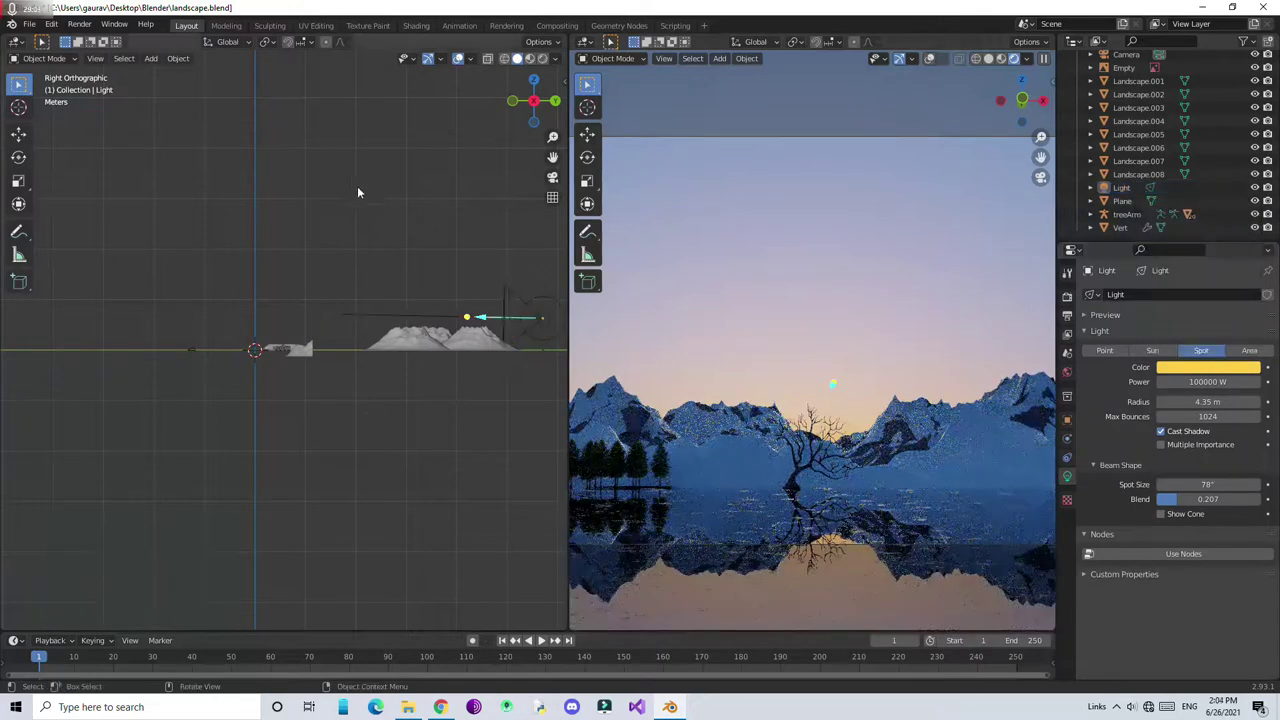
click(416, 25)
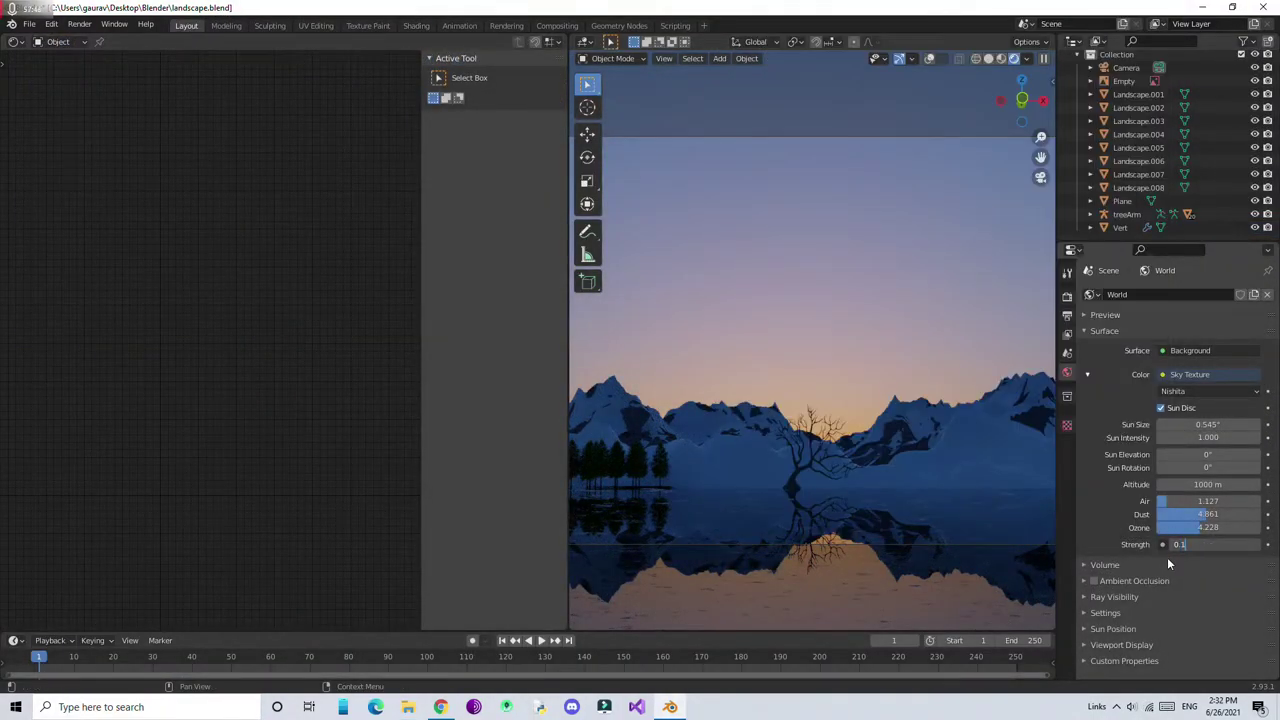
Set the world sky strength to 0.5 and the altitude to 100 m
key(Return)
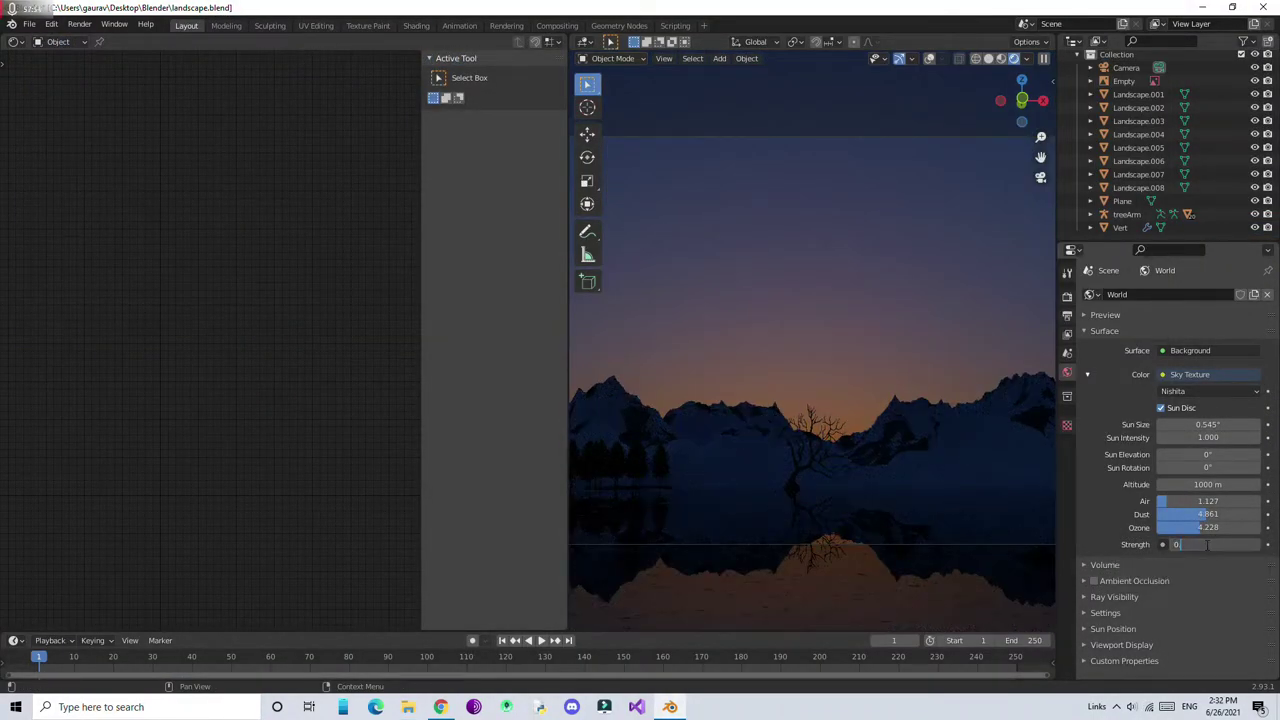
text(.5)
key(Return)
mouse_move(1208, 484)
mouse_down()
mouse_move(1160, 484)
mouse_move(1214, 500)
mouse_move(1200, 520)
mouse_move(1230, 527)
mouse_up()
text(00)
key(Return)
text(10)
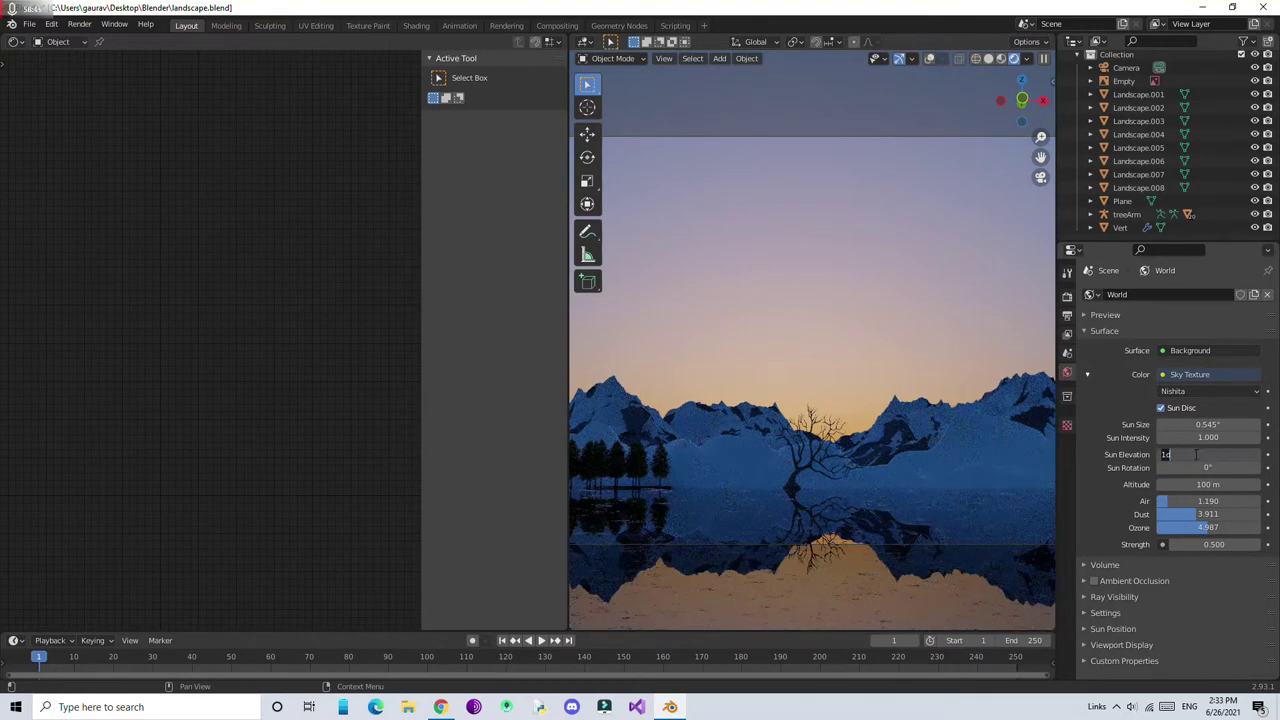
Set sun elevation to 0.4° and adjust air, dust 1.823 and ozone 5.304
key(BackSpace)
text(0.4)
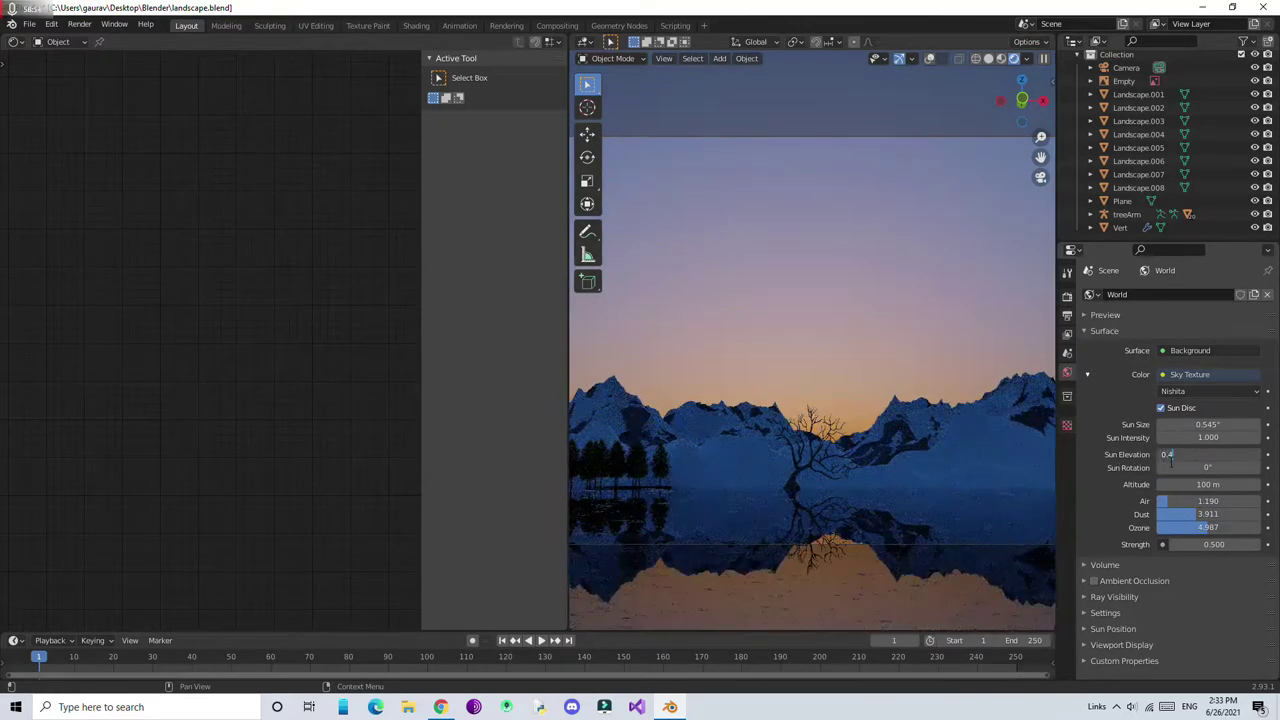
key(Return)
mouse_move(1200, 500)
mouse_down()
mouse_move(1215, 500)
mouse_move(1190, 514)
mouse_move(1212, 527)
mouse_move(1185, 500)
mouse_up()
click(1090, 612)
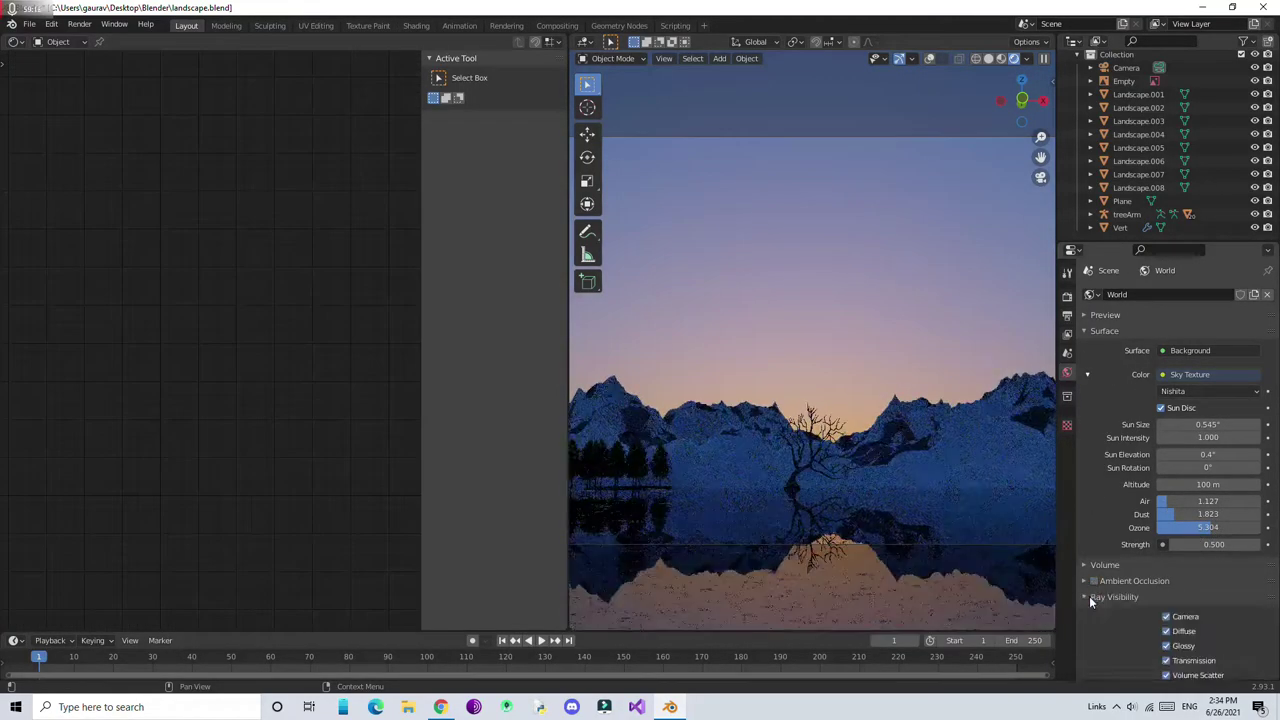
scroll(1094, 622, down, 2)
click(1087, 563)
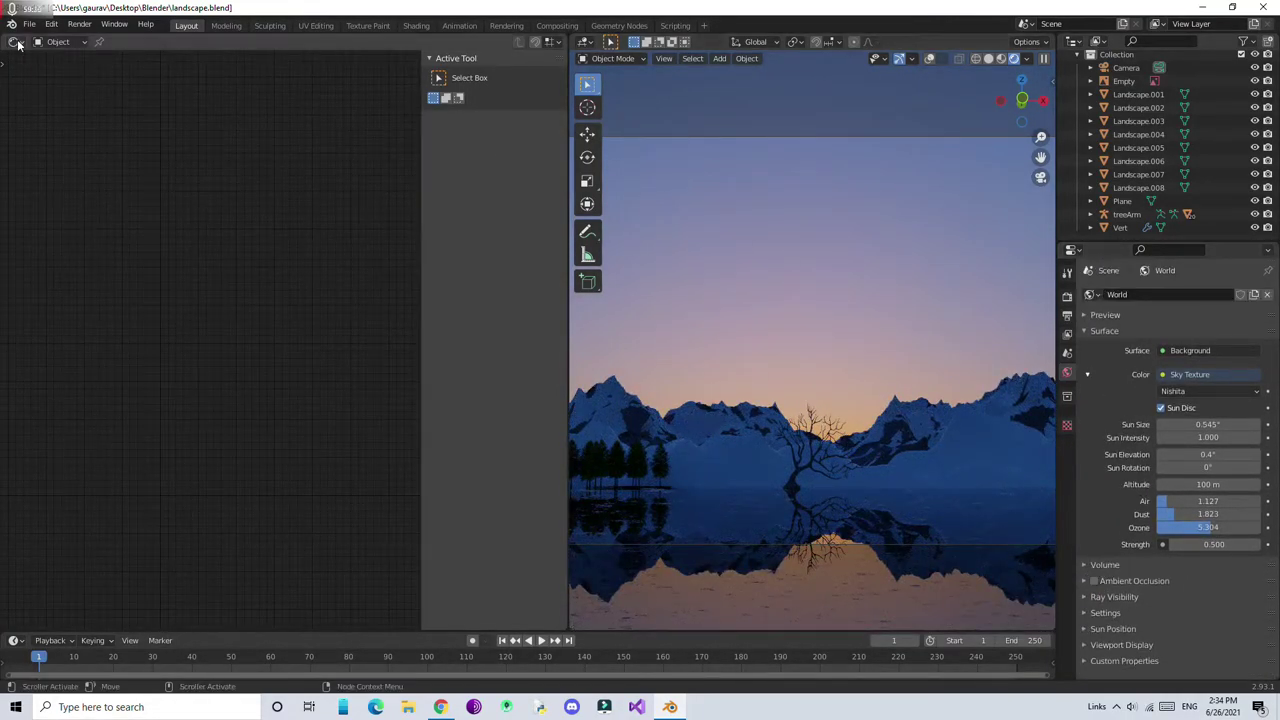
Merge away the empty left editor, restart the viewport render and hide overlays
right_click(568, 385)
click(568, 398)
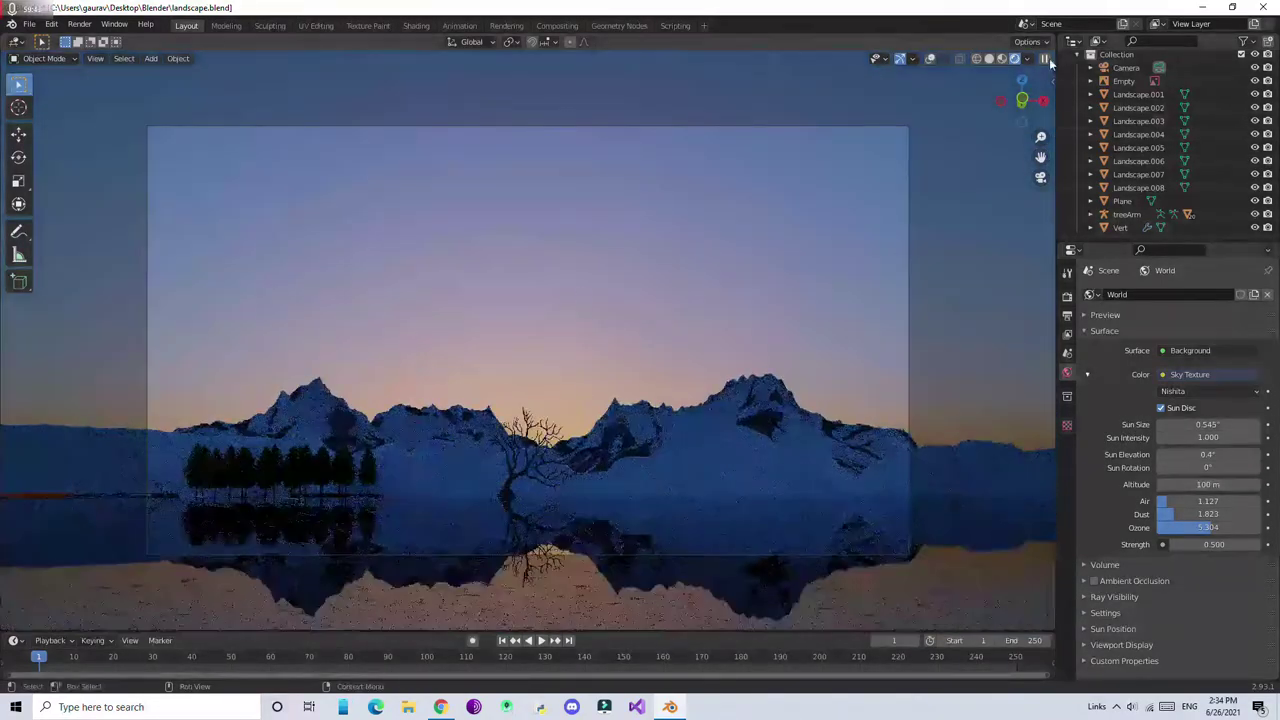
click(1045, 60)
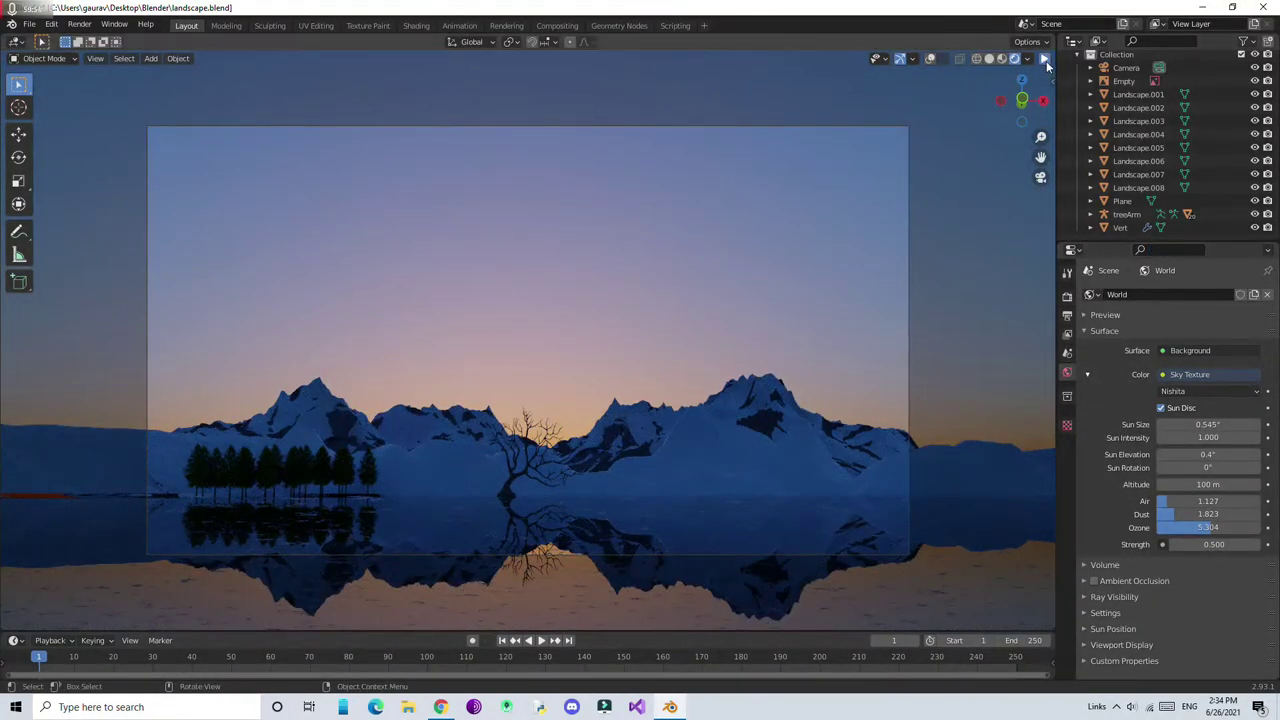
click(1045, 60)
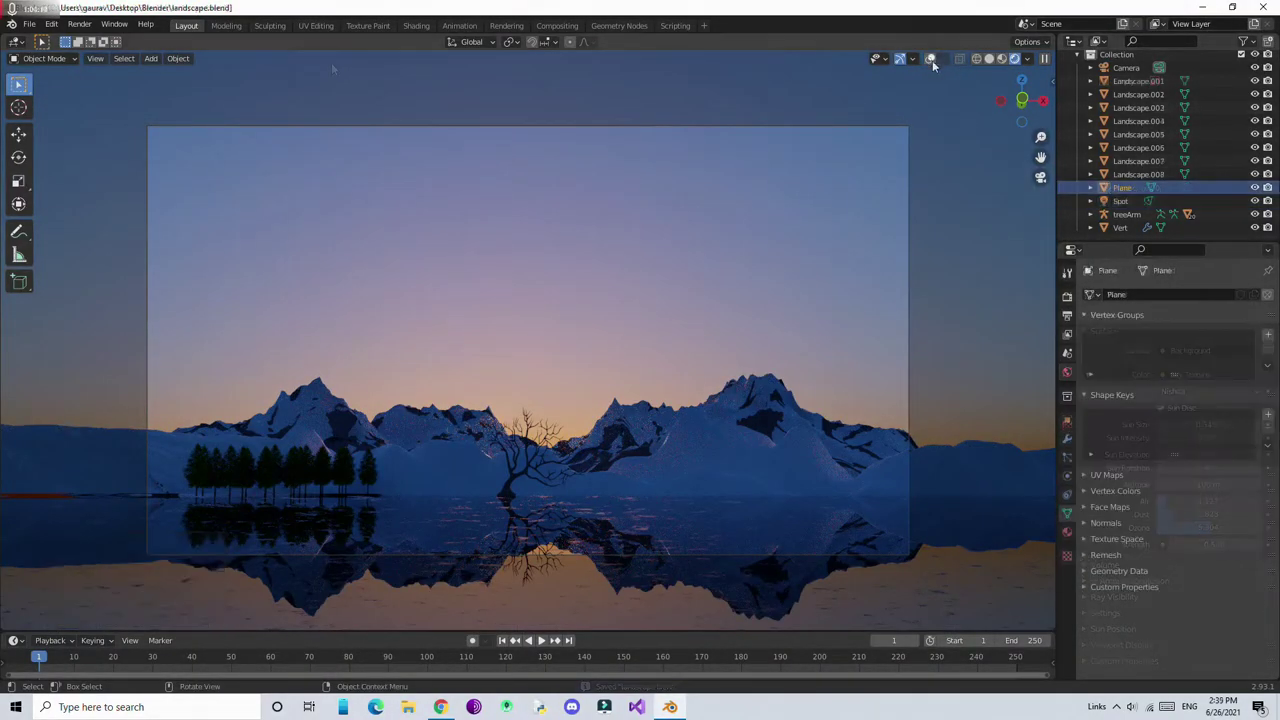
key(shift+alt+z)
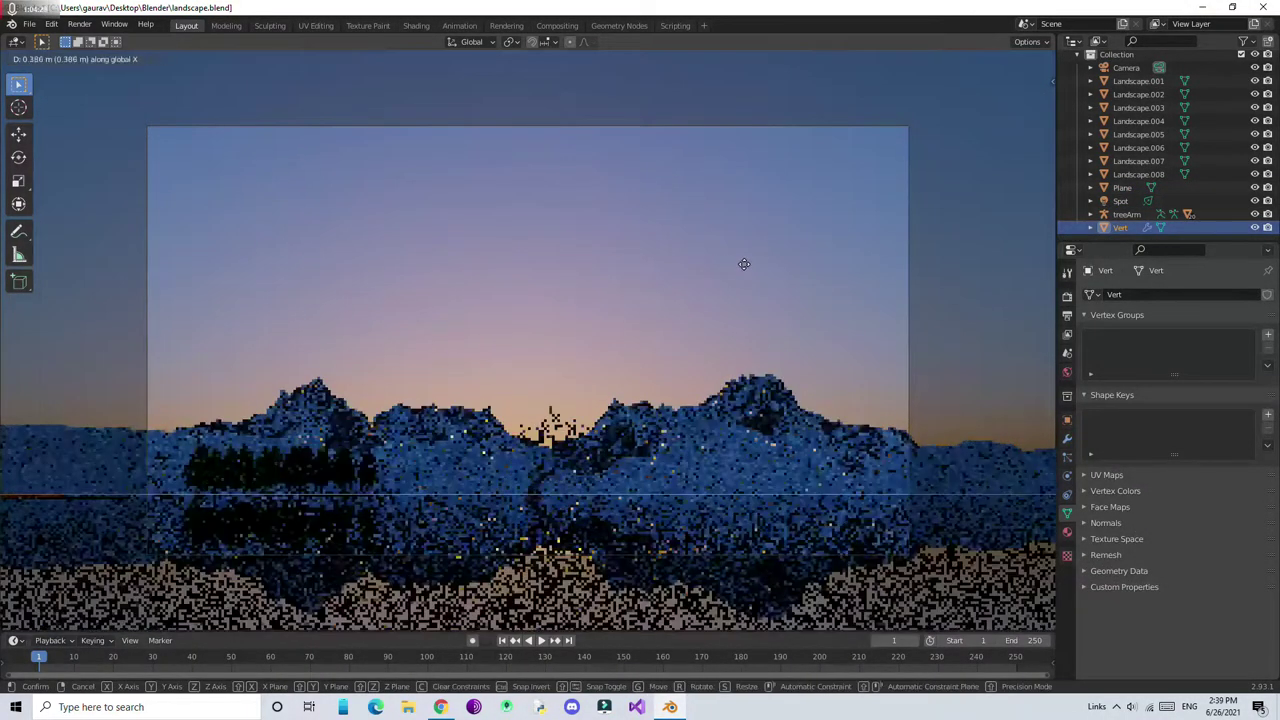
Scale the Vert tree up to 1.039 and move it along the Y axis
key(s)
click(744, 245)
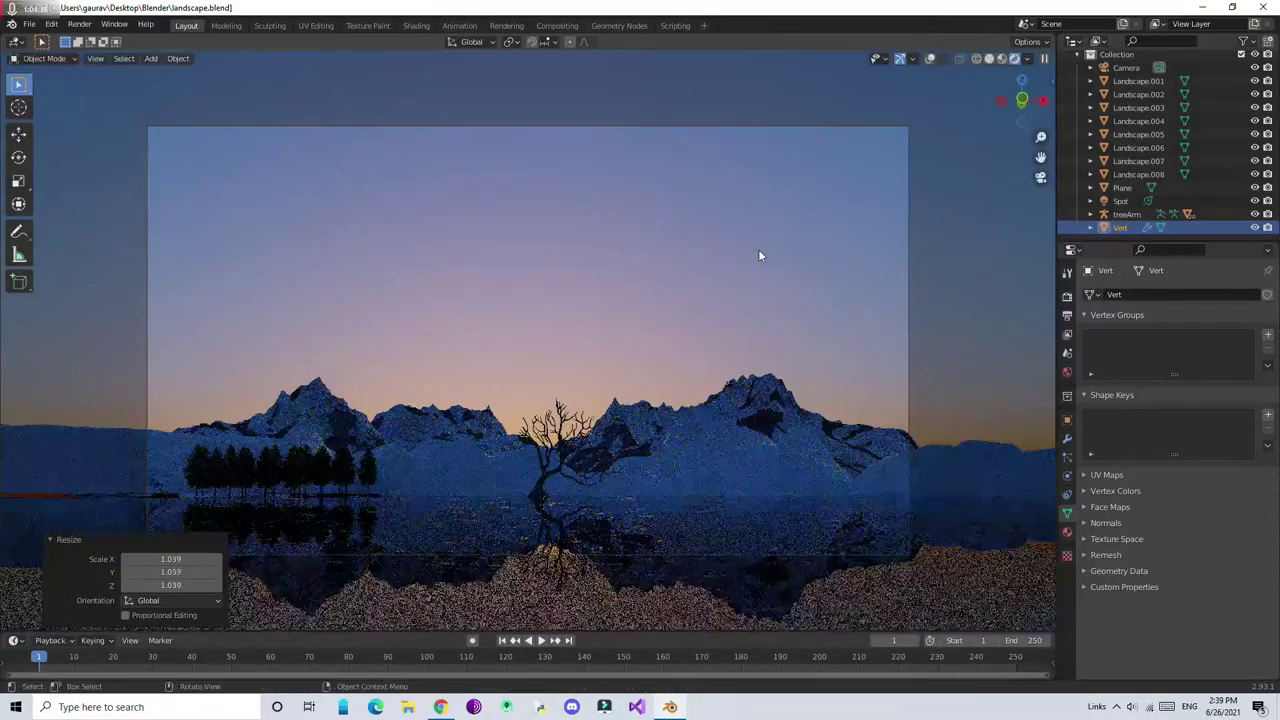
click(226, 25)
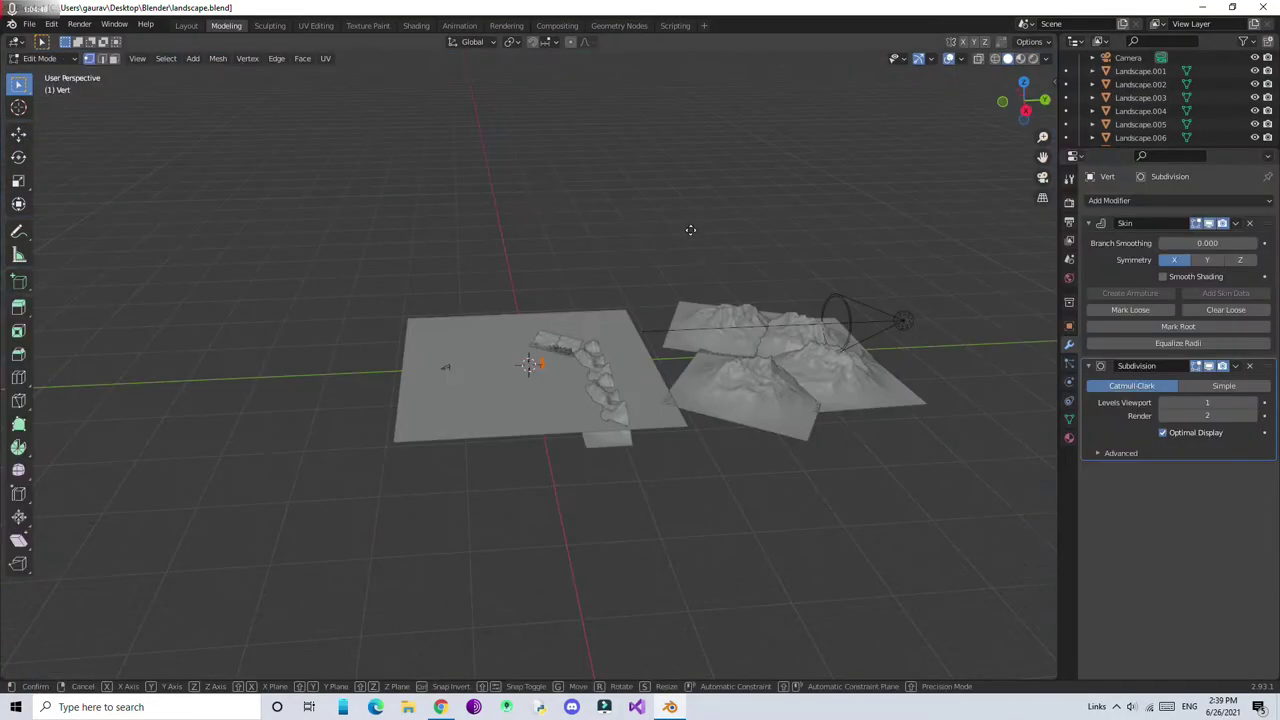
key(g)
key(y)
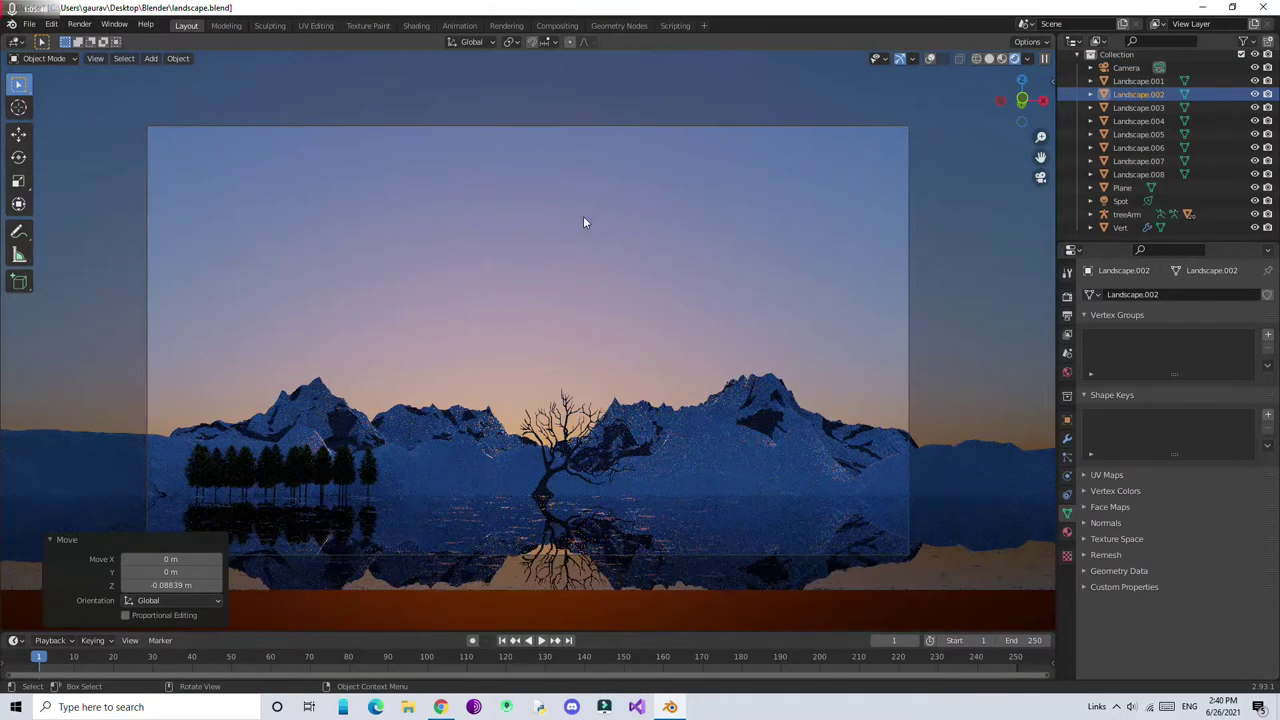
Set the Color Management look to Medium Low Contrast
click(1210, 615)
click(1193, 575)
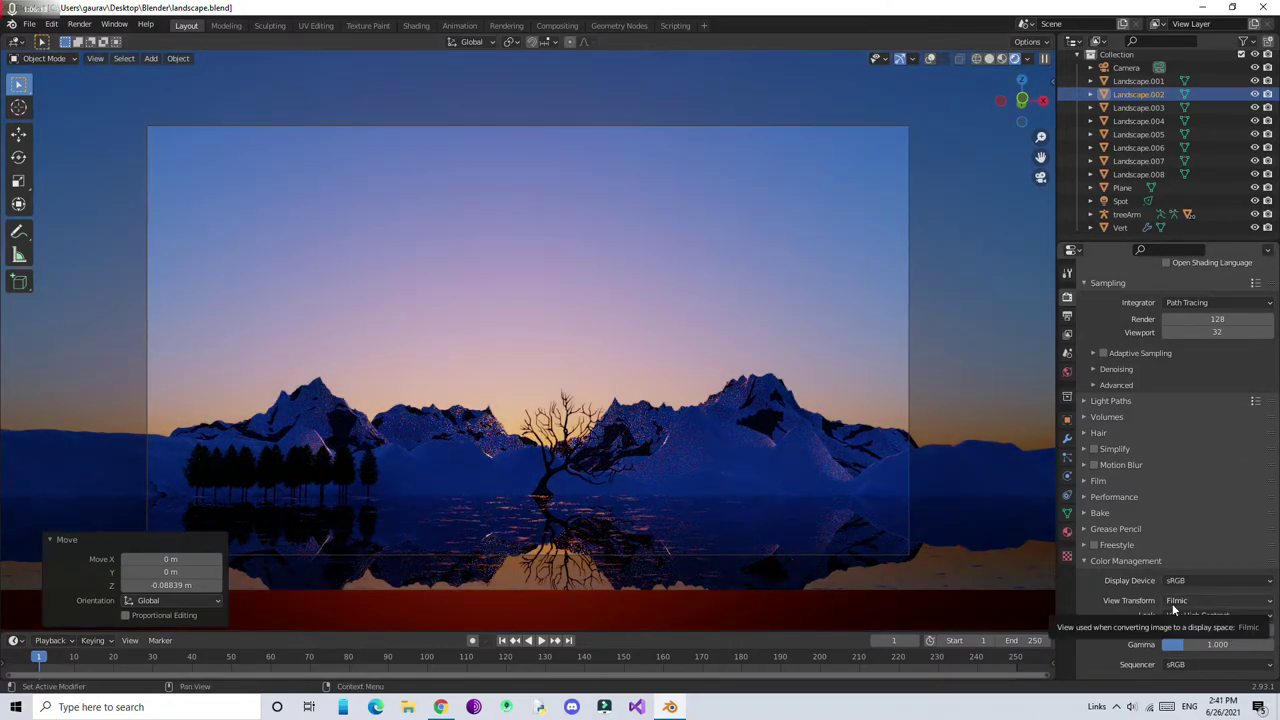
click(1210, 615)
click(1175, 615)
click(1210, 615)
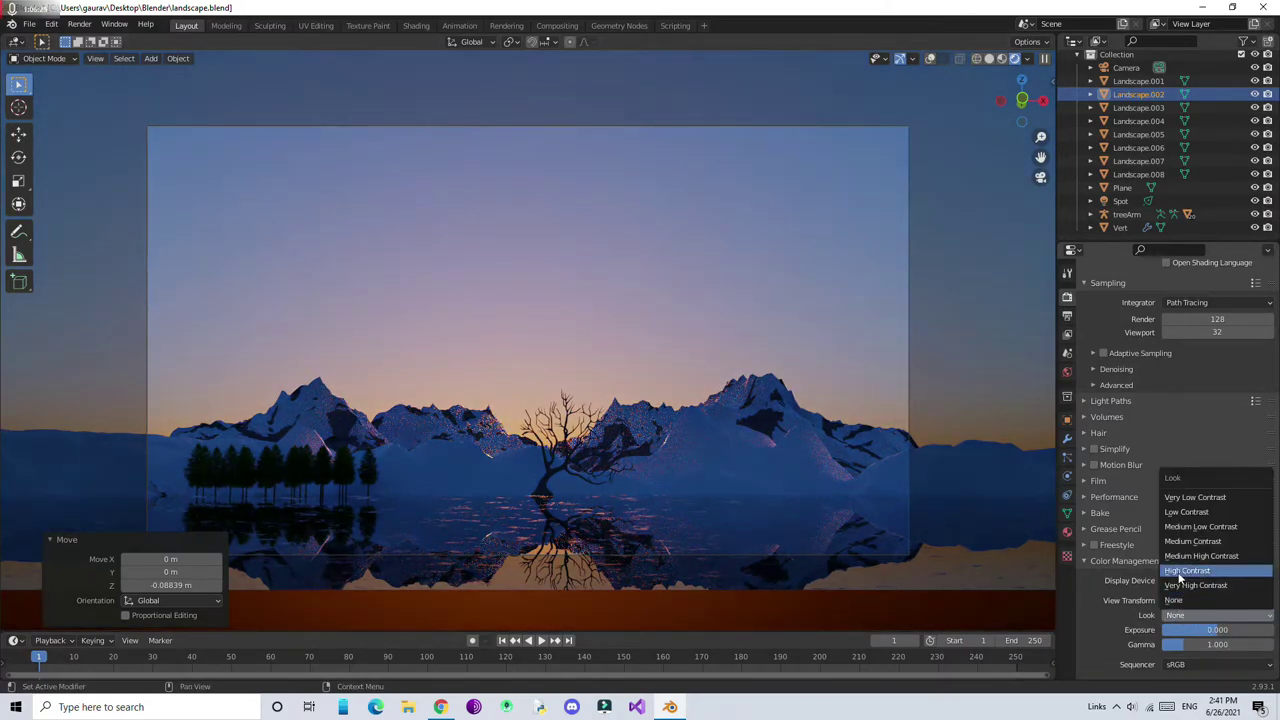
click(1195, 526)
click(1122, 560)
Enable Adaptive Sampling, review render passes and denoising, then select the tree landscape strip
click(1103, 432)
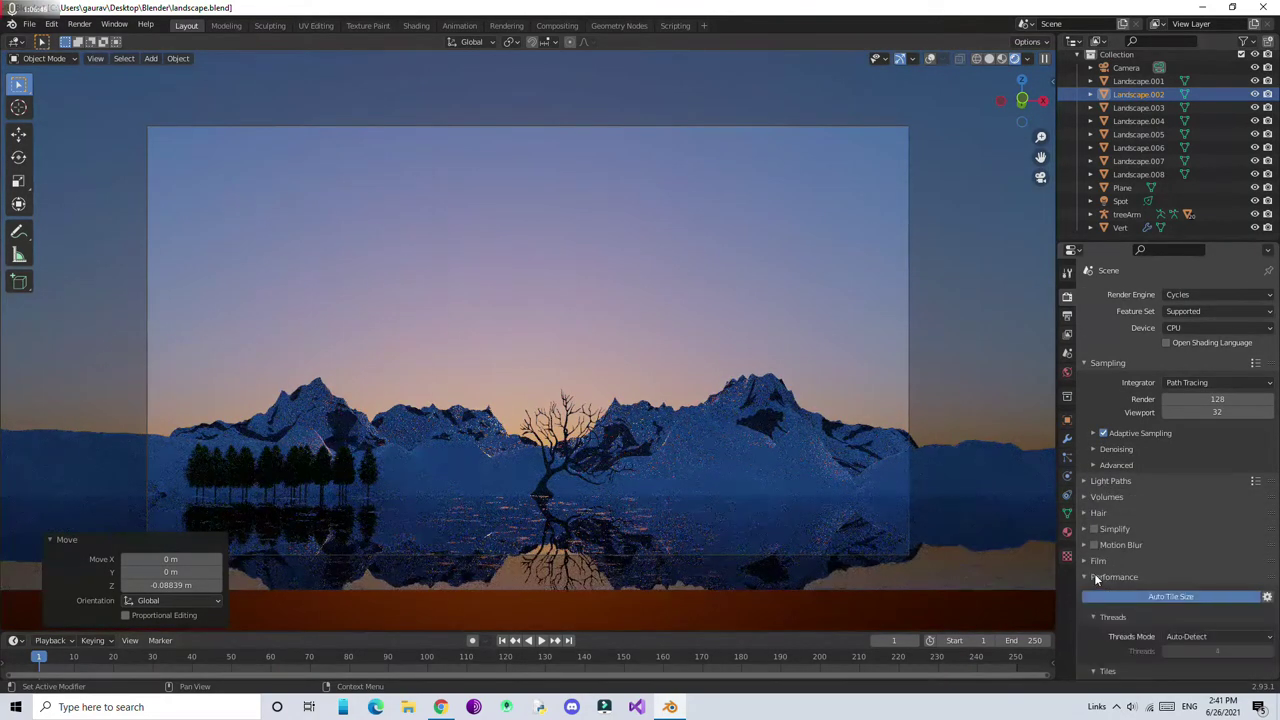
click(1067, 315)
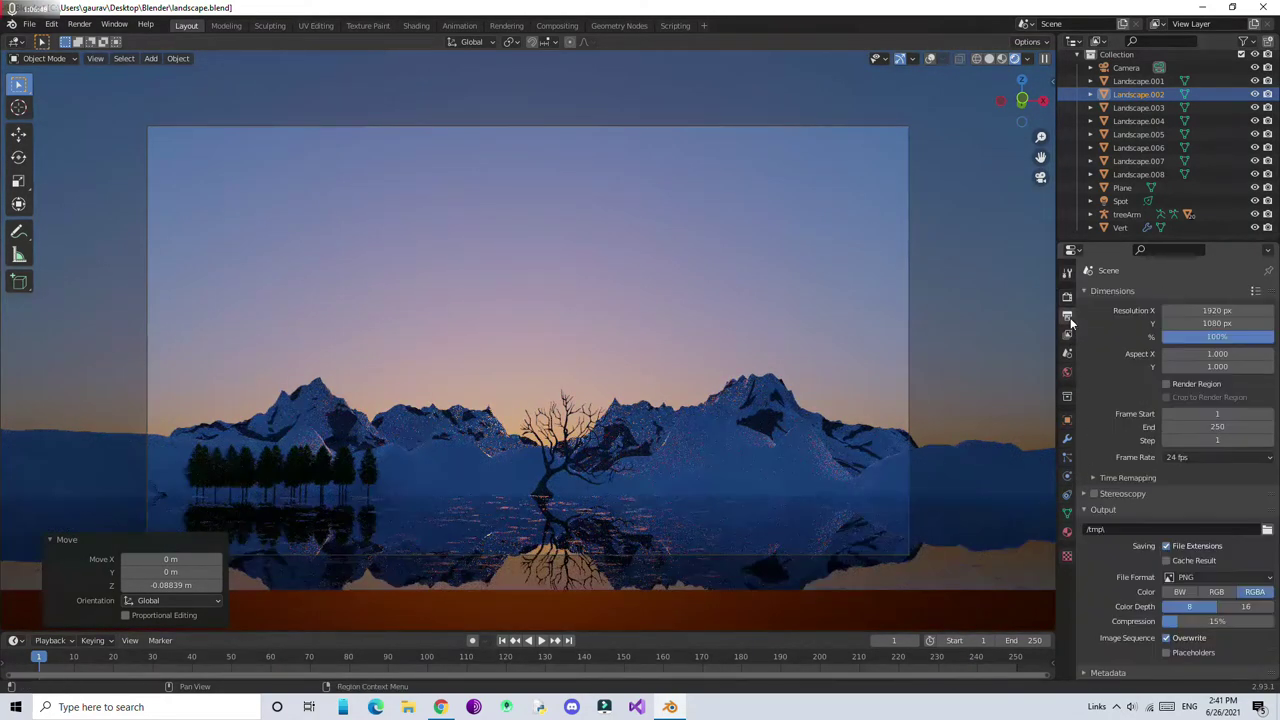
click(1067, 334)
scroll(1166, 472, down, 5)
scroll(1136, 398, up, 2)
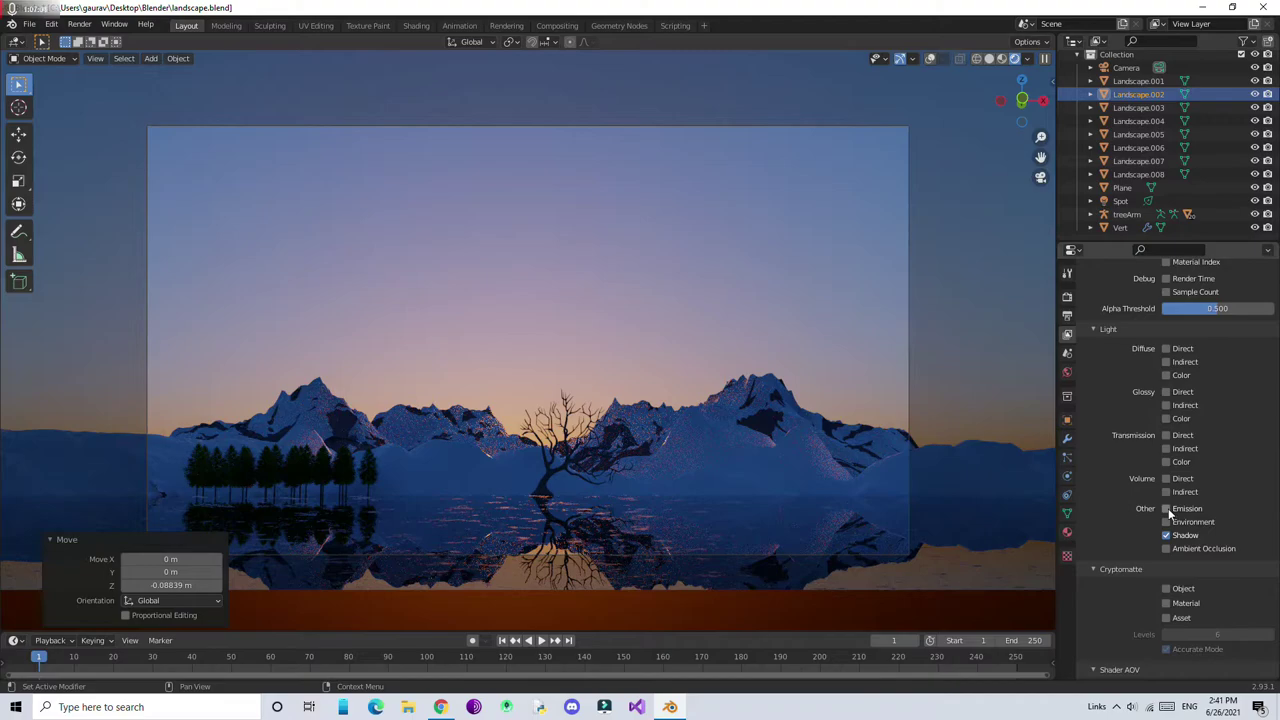
click(1067, 296)
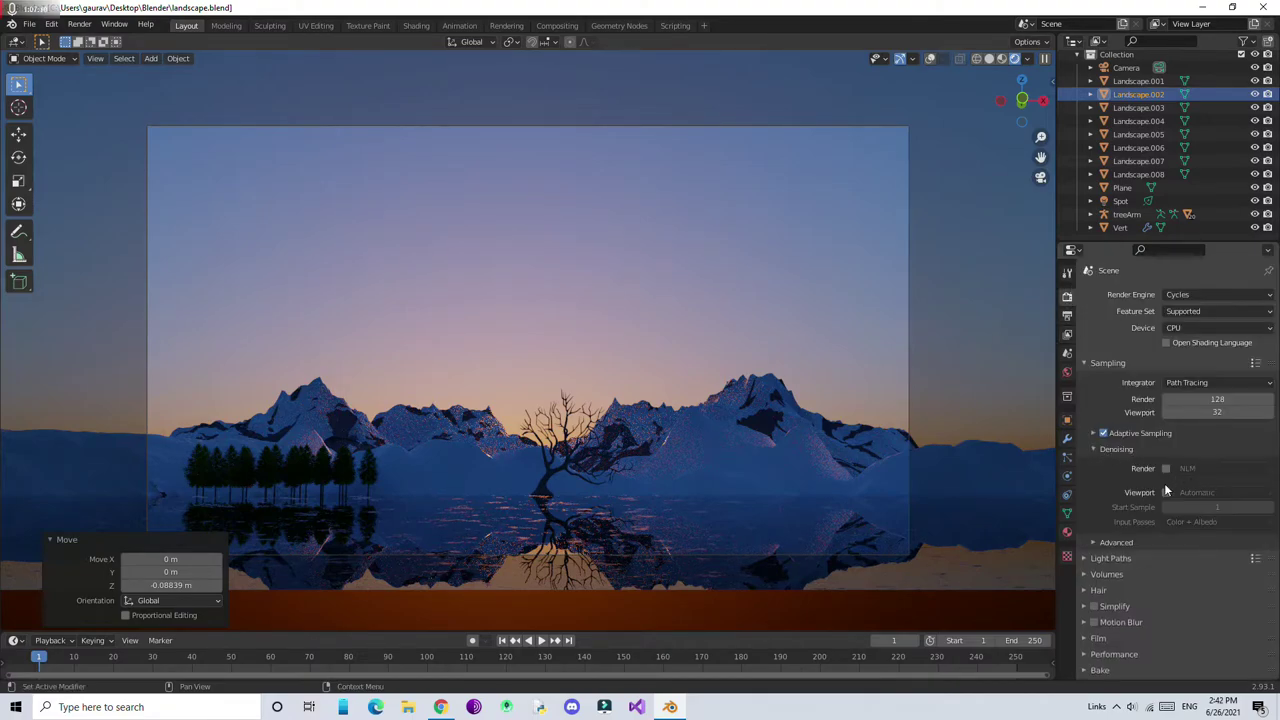
click(1103, 449)
click(1112, 577)
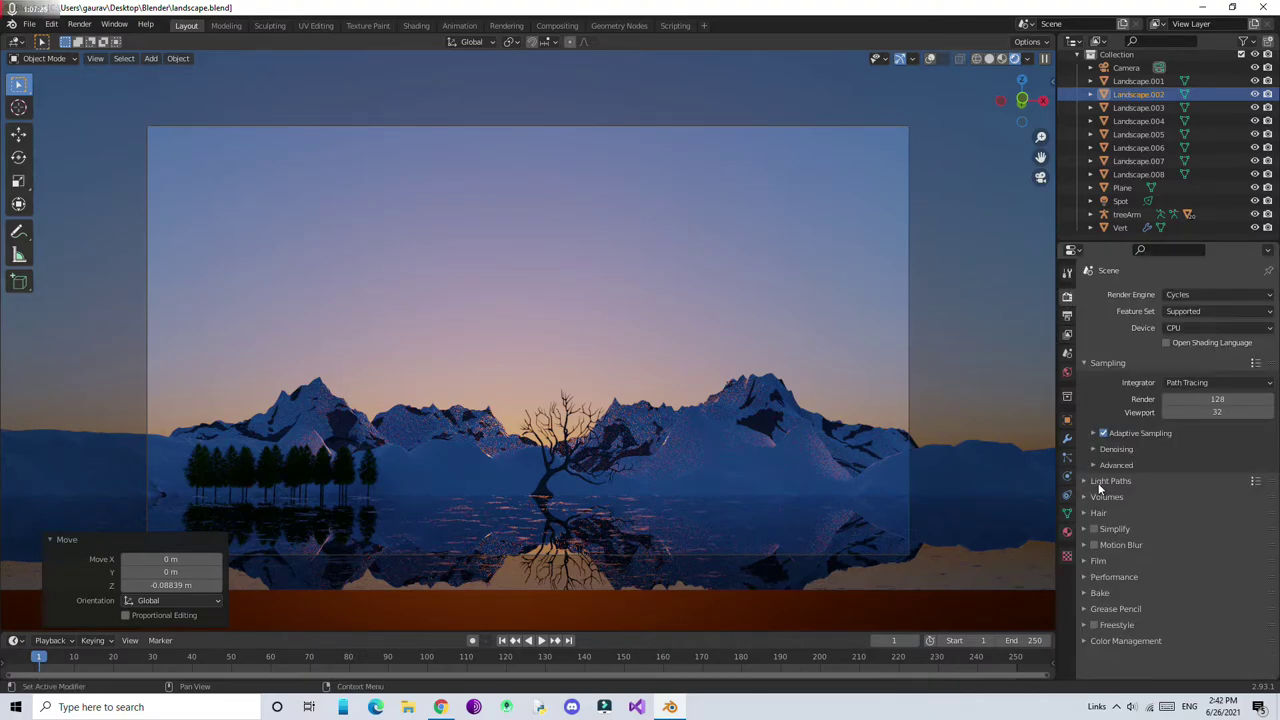
click(226, 25)
click(377, 297)
Lower Landscape.004 and Landscape.005 together by 0.034117 m along Z
mouse_move(377, 297)
middle_down()
mouse_move(345, 220)
mouse_move(380, 127)
middle_up()
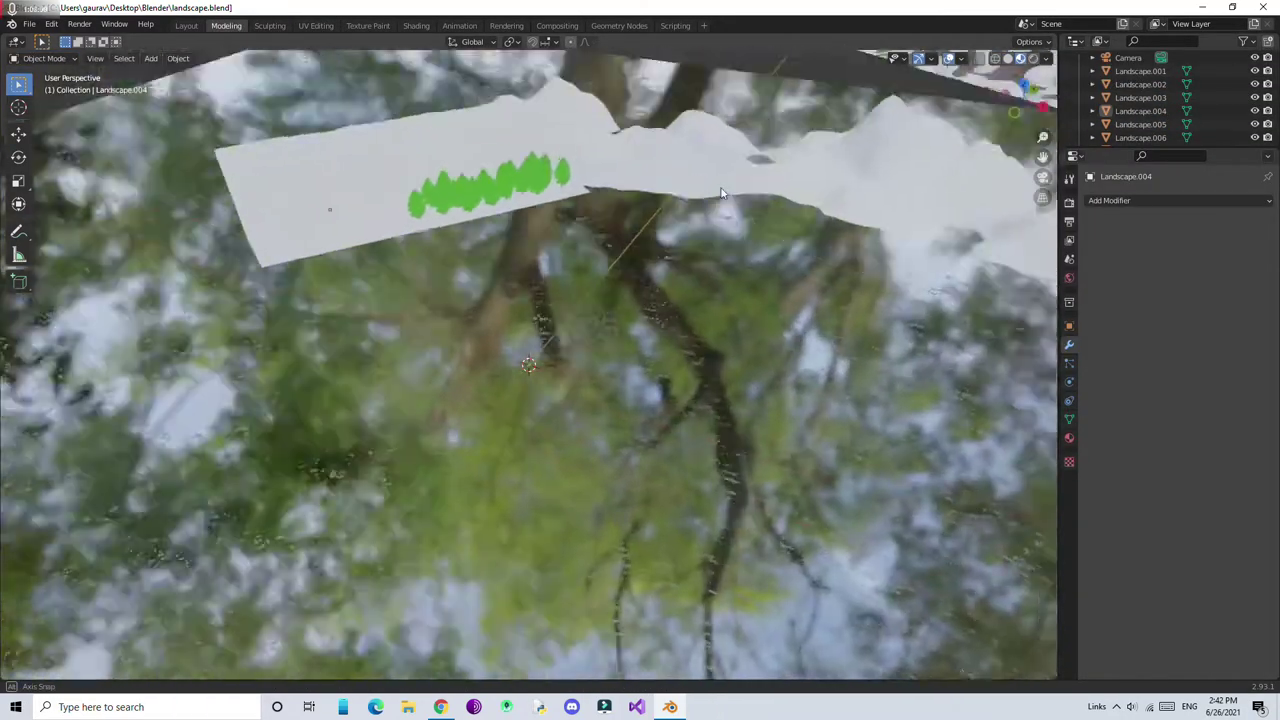
shift+click(413, 313)
key(g)
key(z)
click(413, 315)
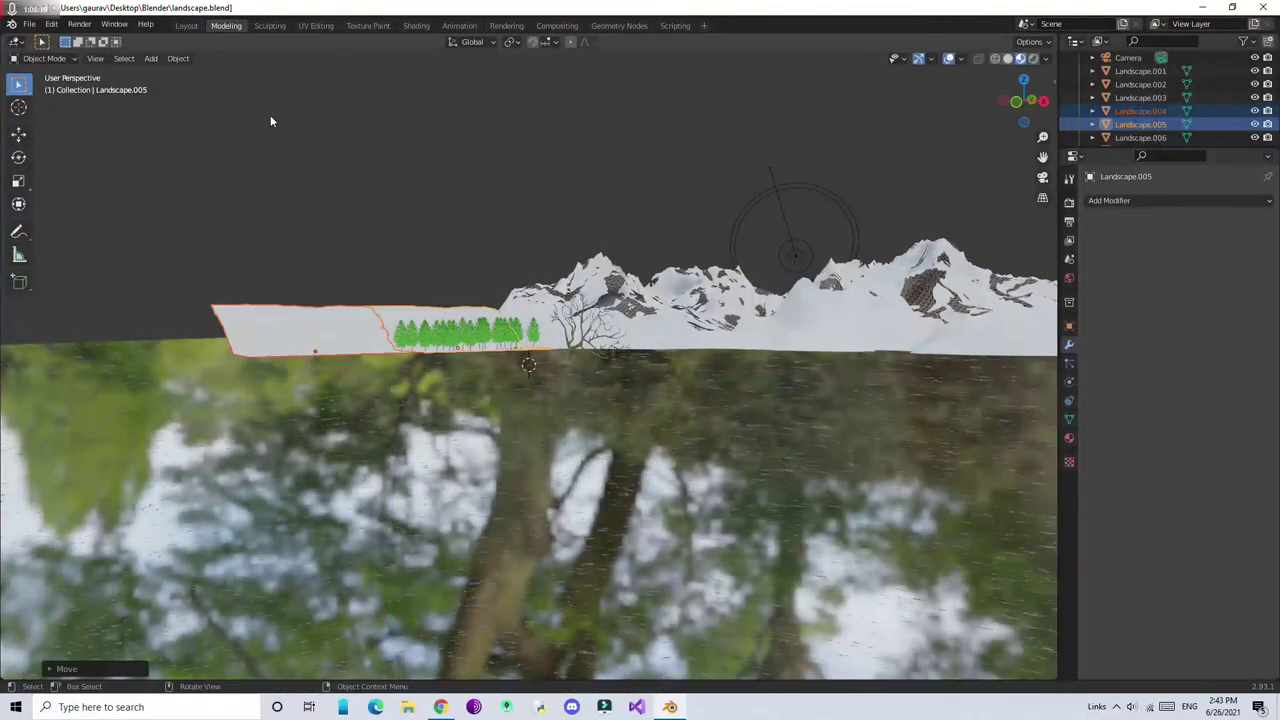
click(186, 25)
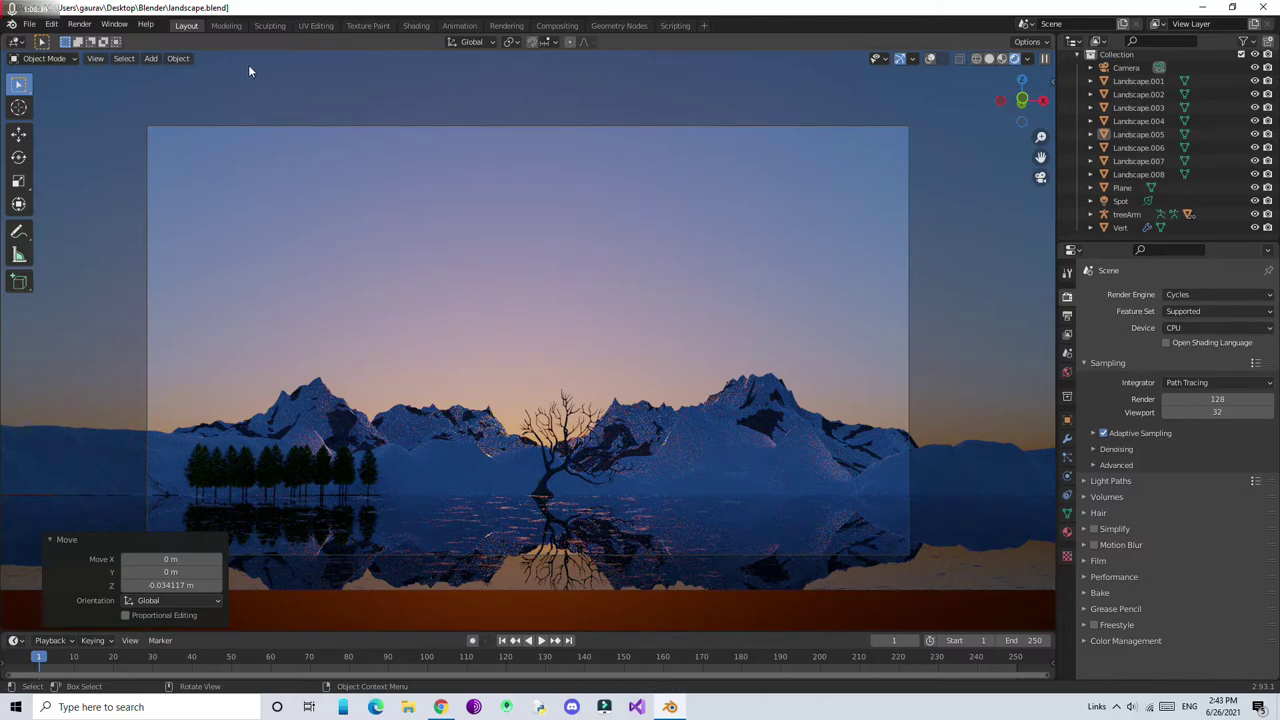
Duplicate a leaves tree twice to extend the tree line, creating leaves.023
click(226, 25)
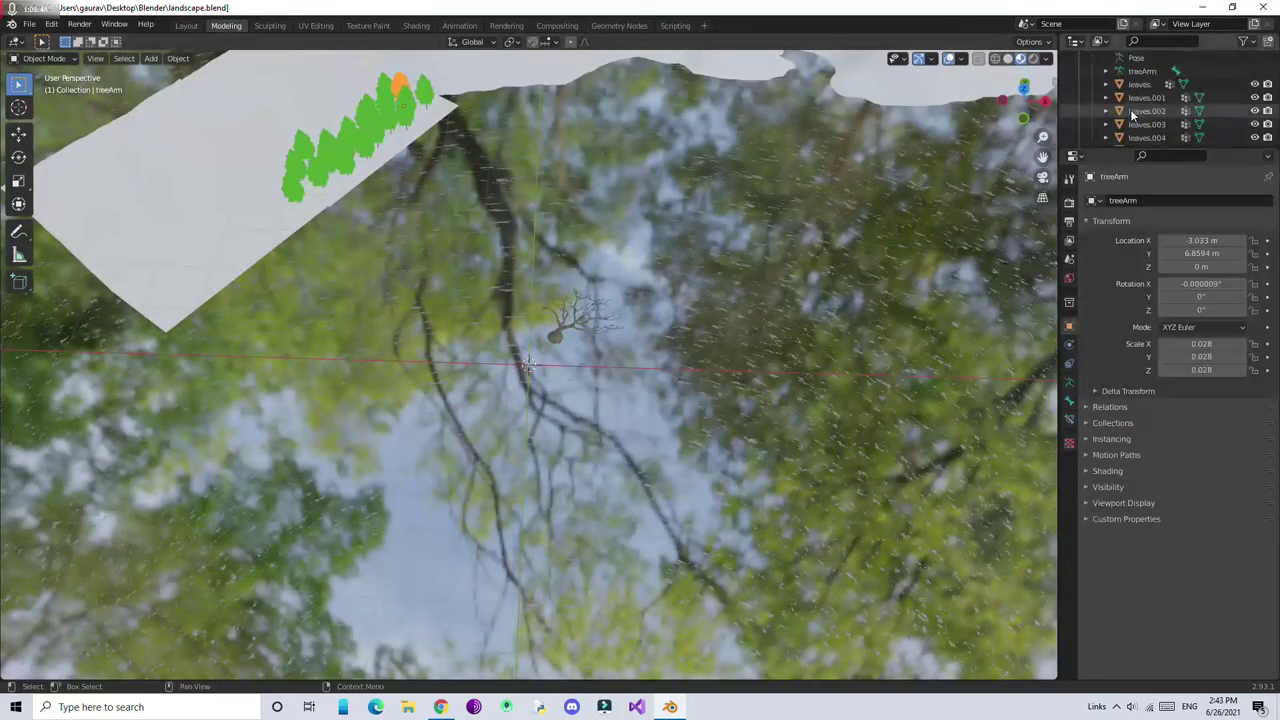
click(1133, 115)
key(shift+d)
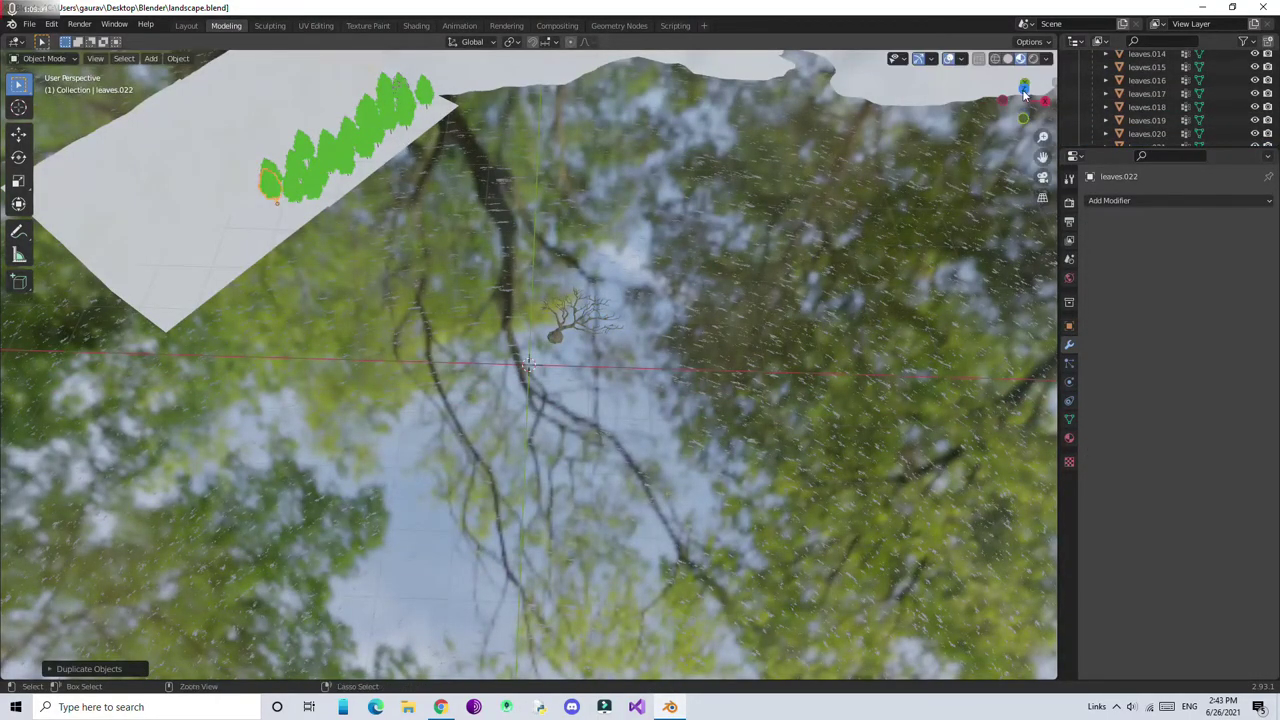
click(1024, 88)
key(shift+d)
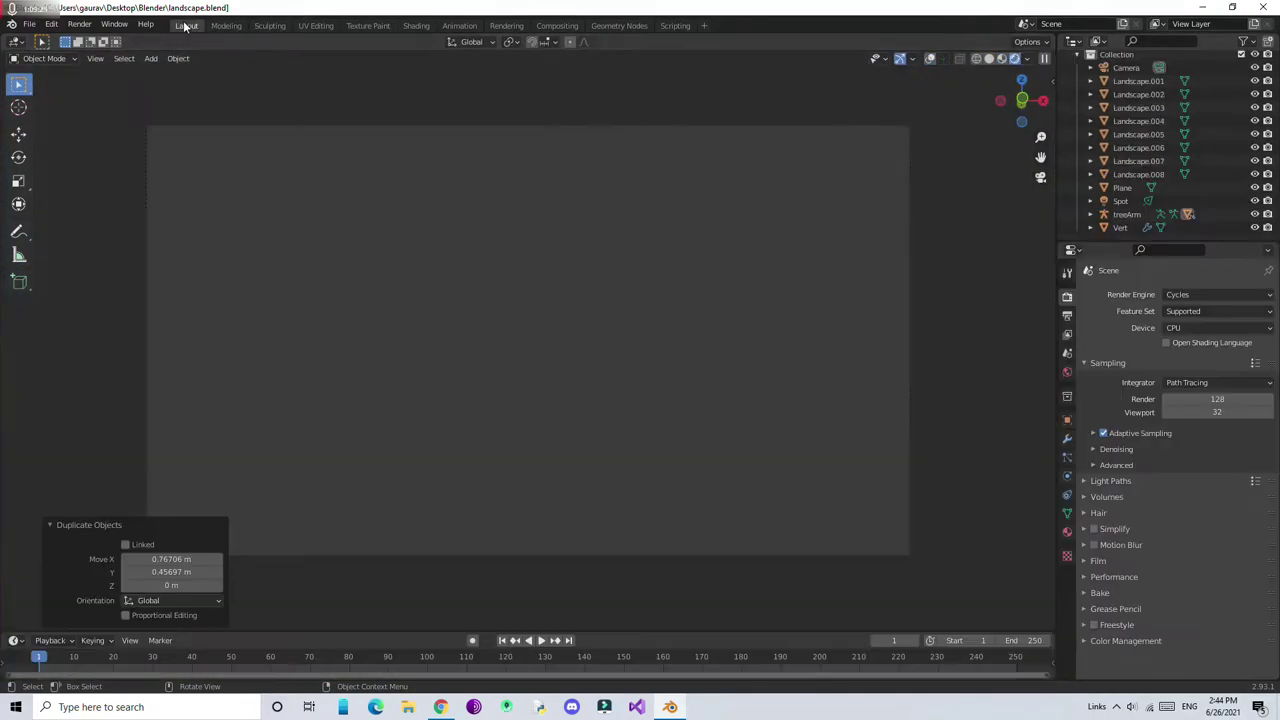
Render a test image, then apply the Direct Light bounce preset in Light Paths
click(80, 23)
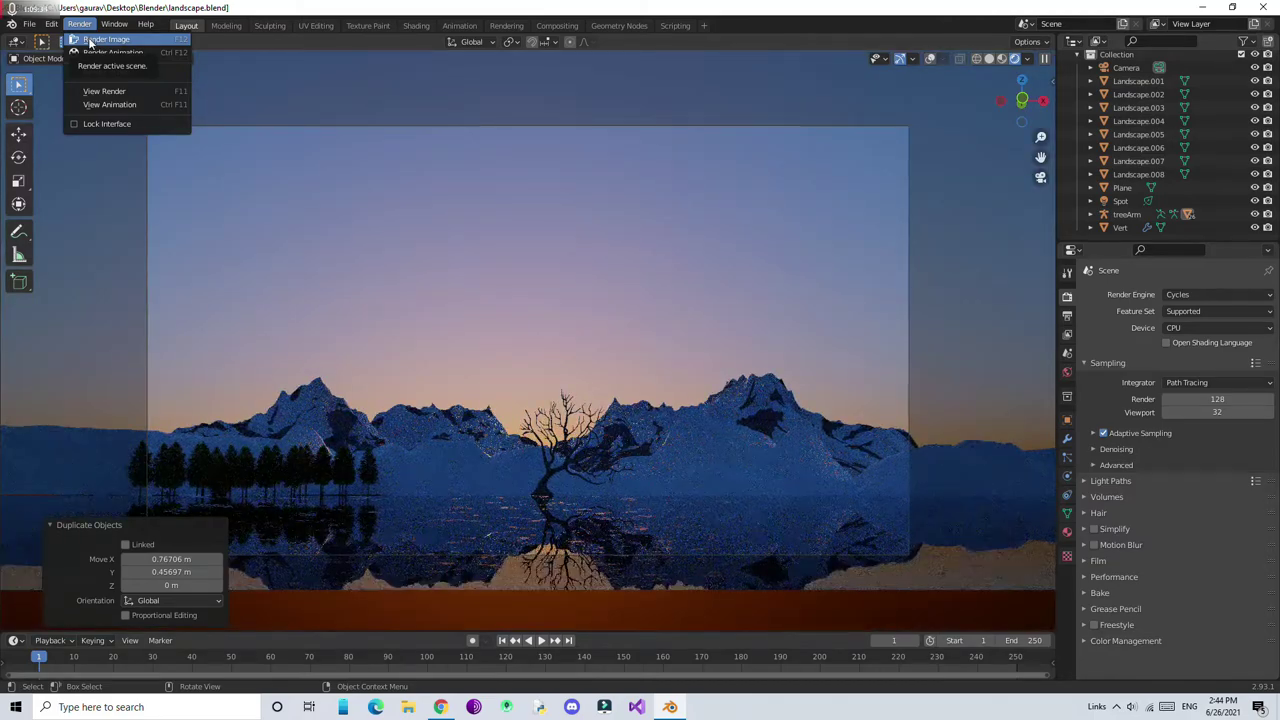
click(100, 39)
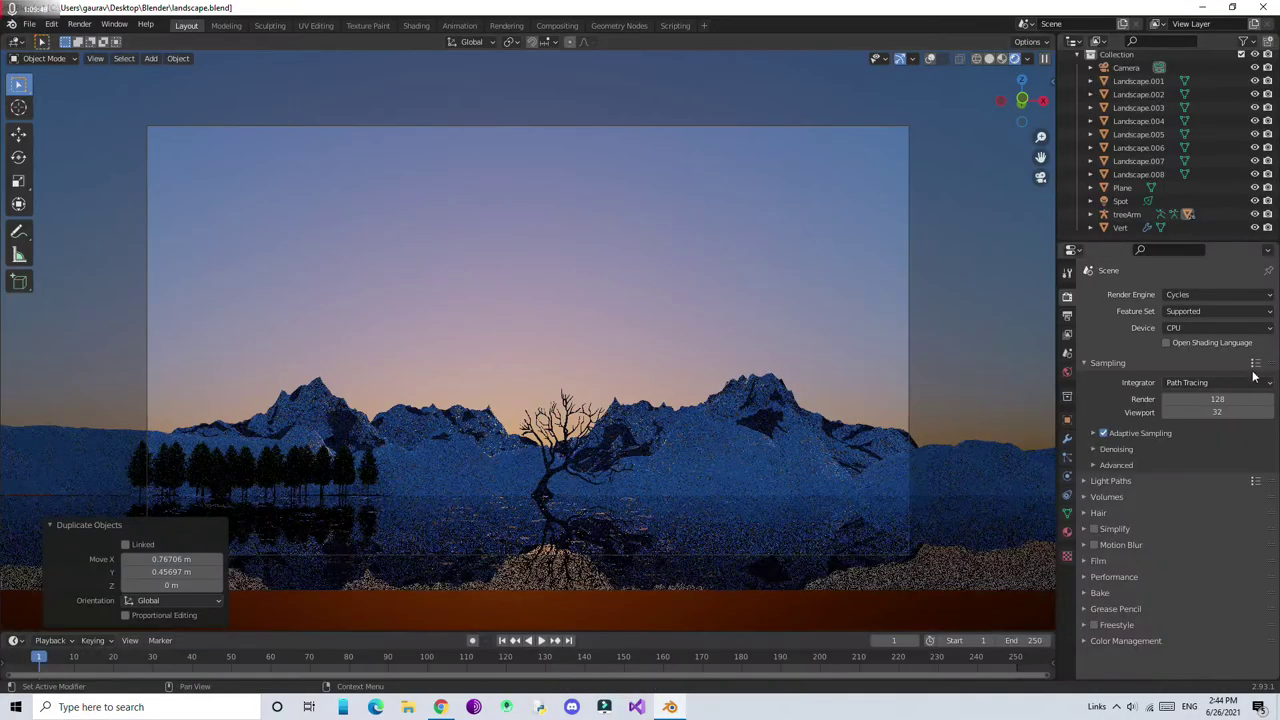
click(1111, 481)
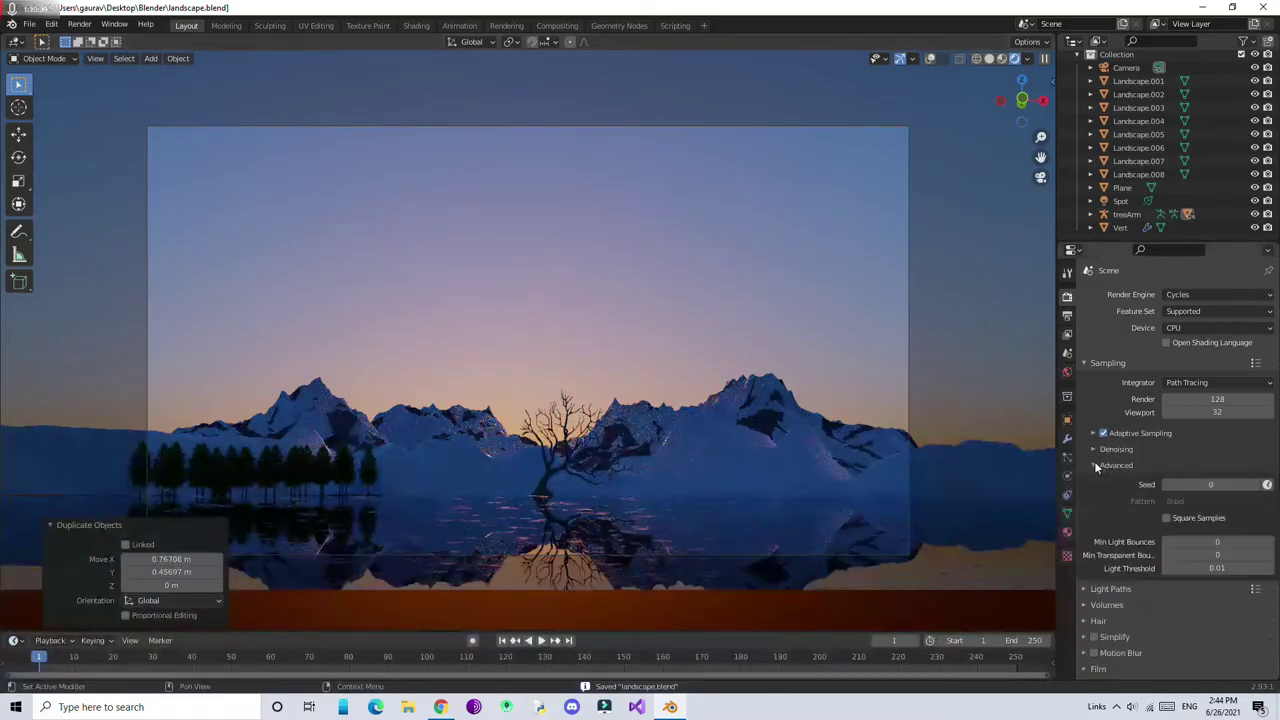
click(1255, 481)
click(1192, 390)
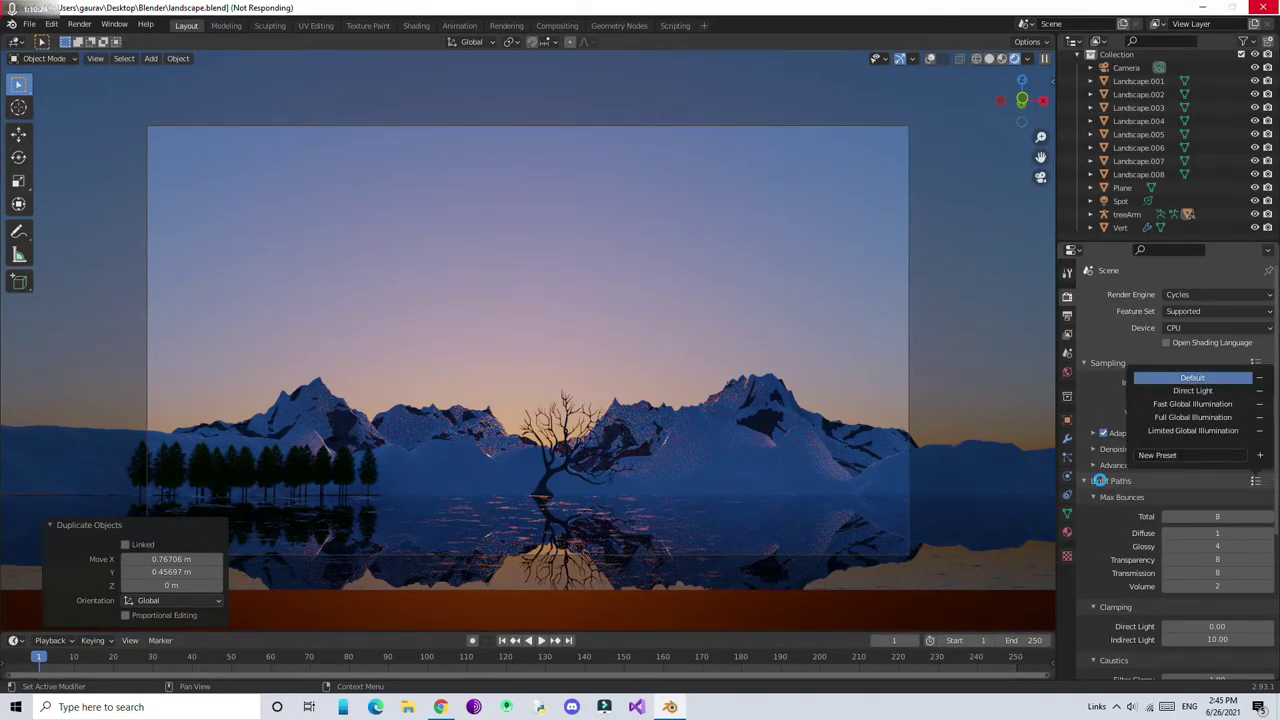
Switch the Light Paths to a different bounce preset
click(1255, 481)
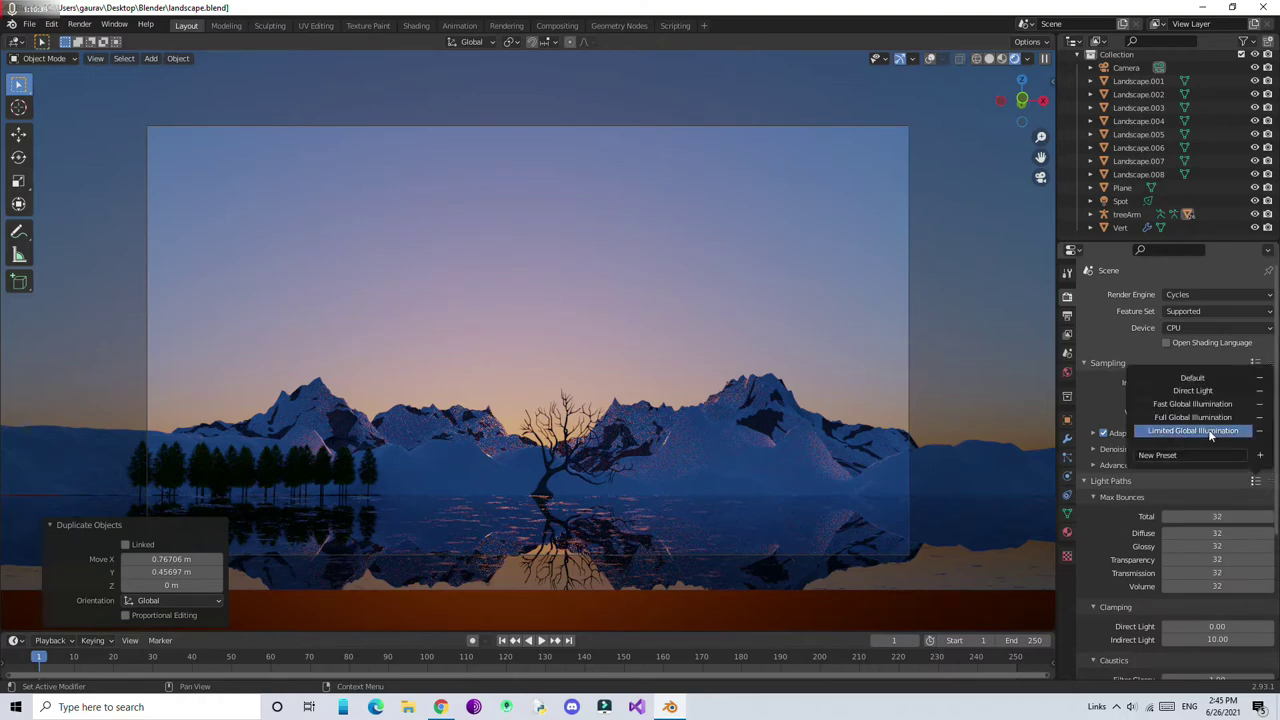
click(1192, 404)
click(1255, 481)
click(1111, 481)
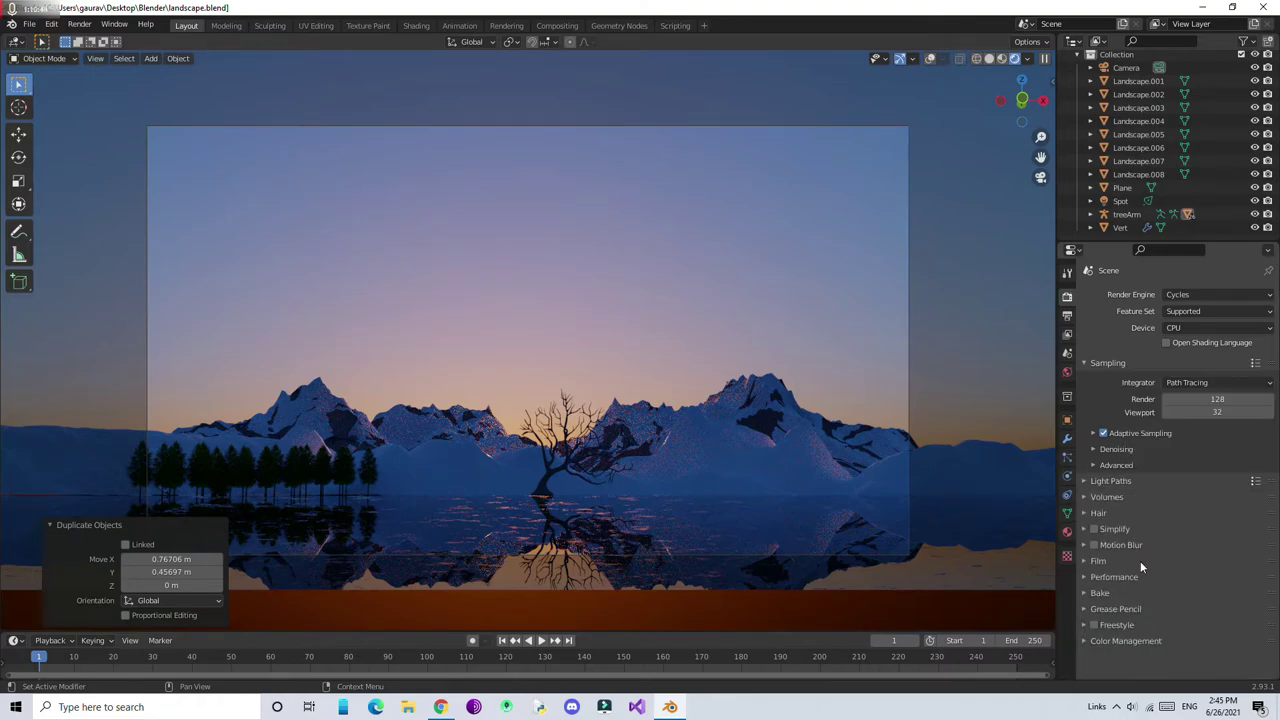
scroll(1170, 600, down, 2)
Compare the colour-management contrast looks, including Very High Contrast, and settle on Medium Contrast
click(1186, 641)
click(1200, 597)
click(1202, 641)
click(1196, 611)
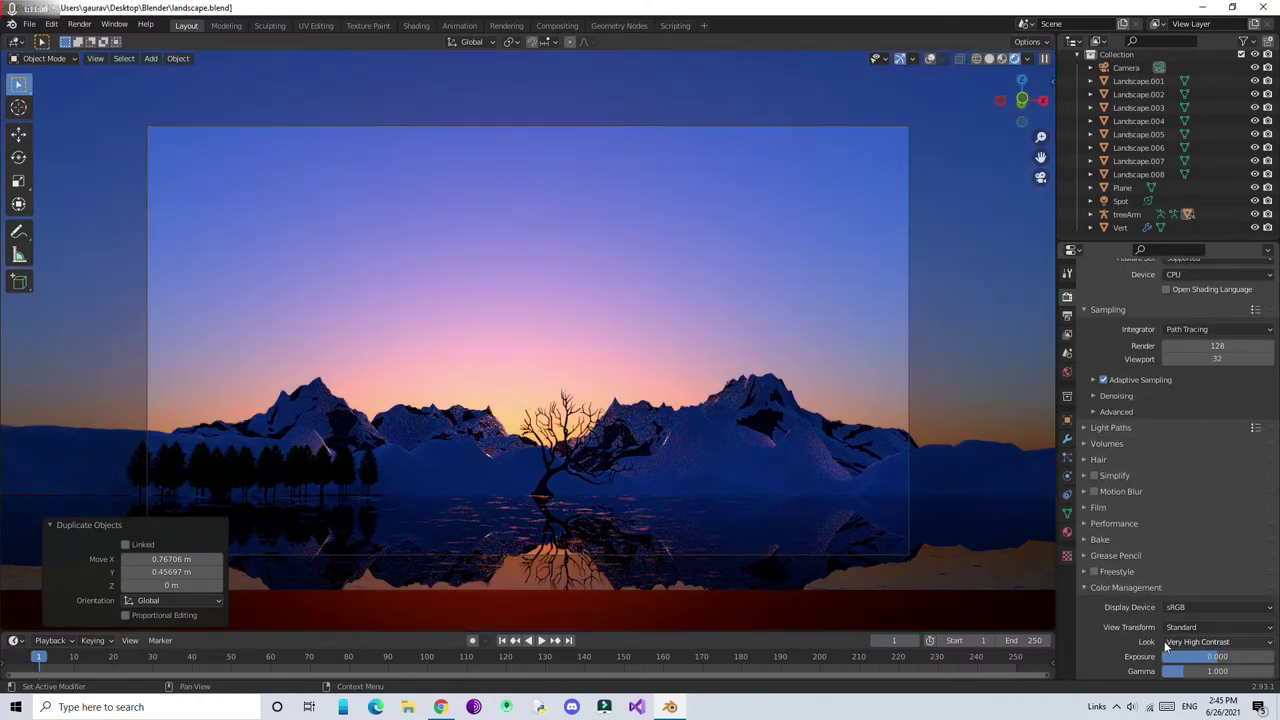
click(1203, 643)
click(1203, 643)
click(1186, 641)
click(1190, 597)
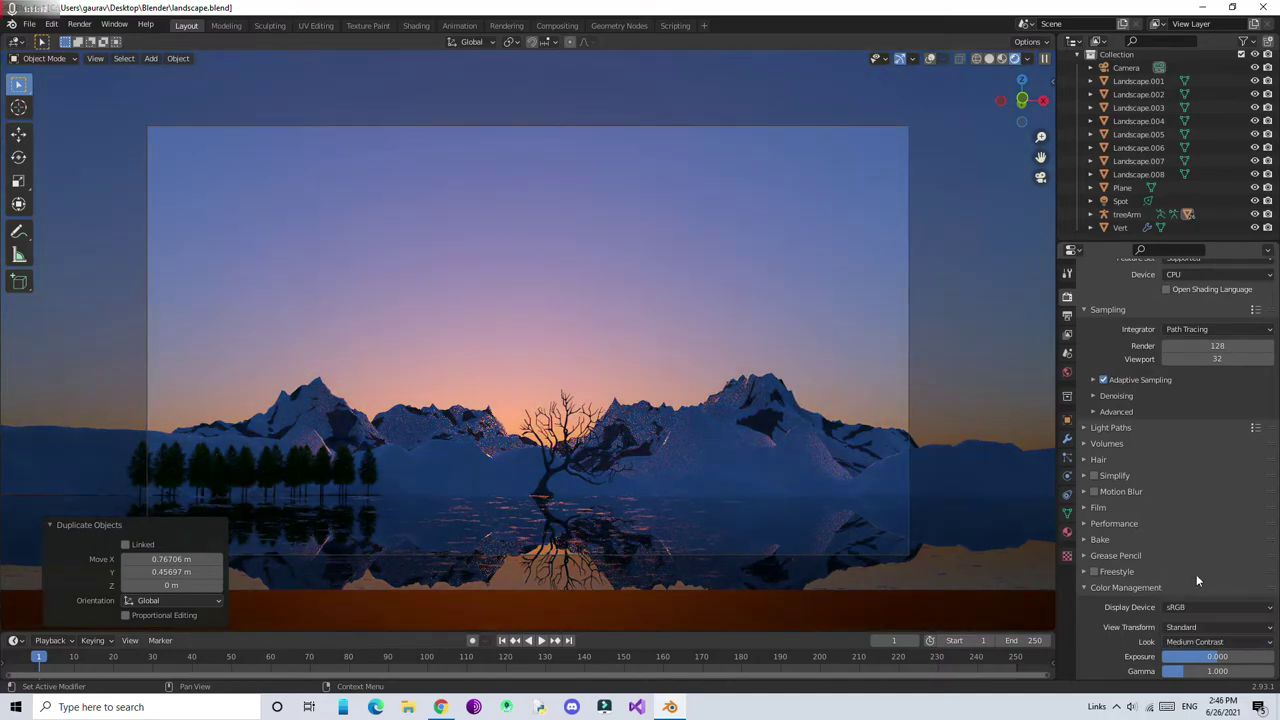
click(1180, 641)
click(1175, 641)
click(1175, 641)
Preview the Filmic Log and Filmic view transforms, then set the view transform to Standard
click(1196, 627)
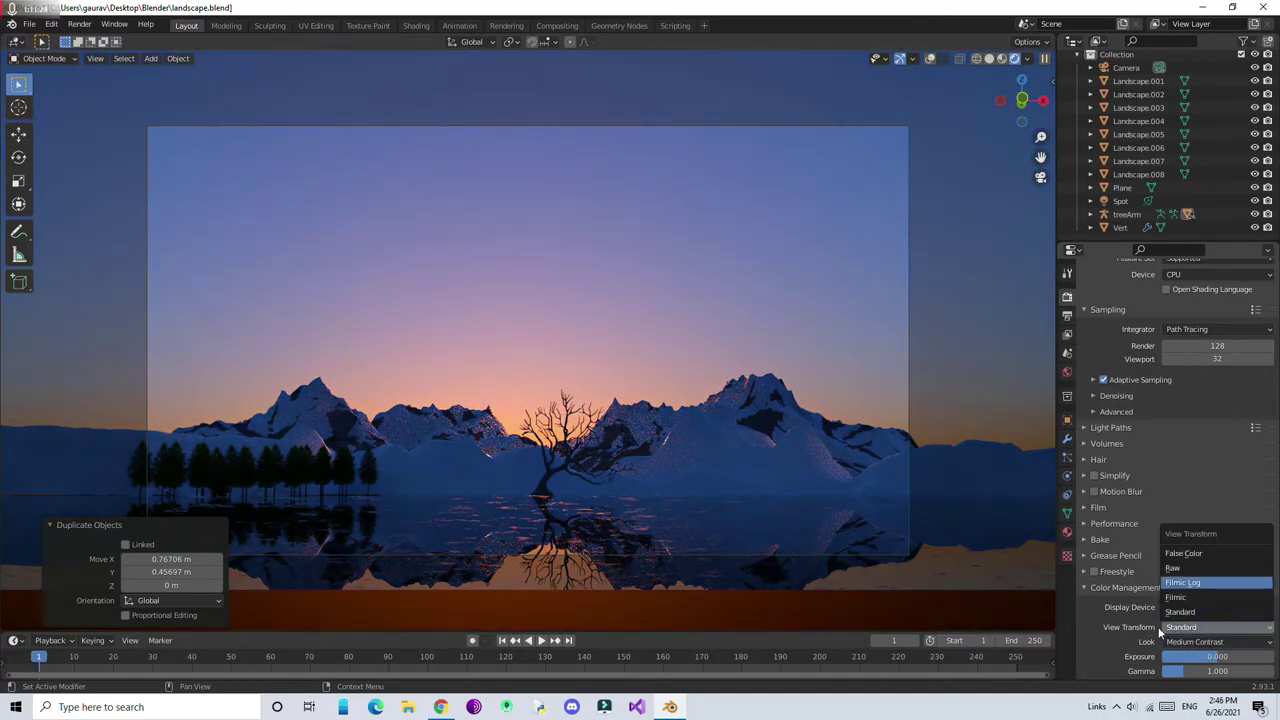
click(1196, 597)
click(1196, 627)
click(1196, 587)
click(1196, 627)
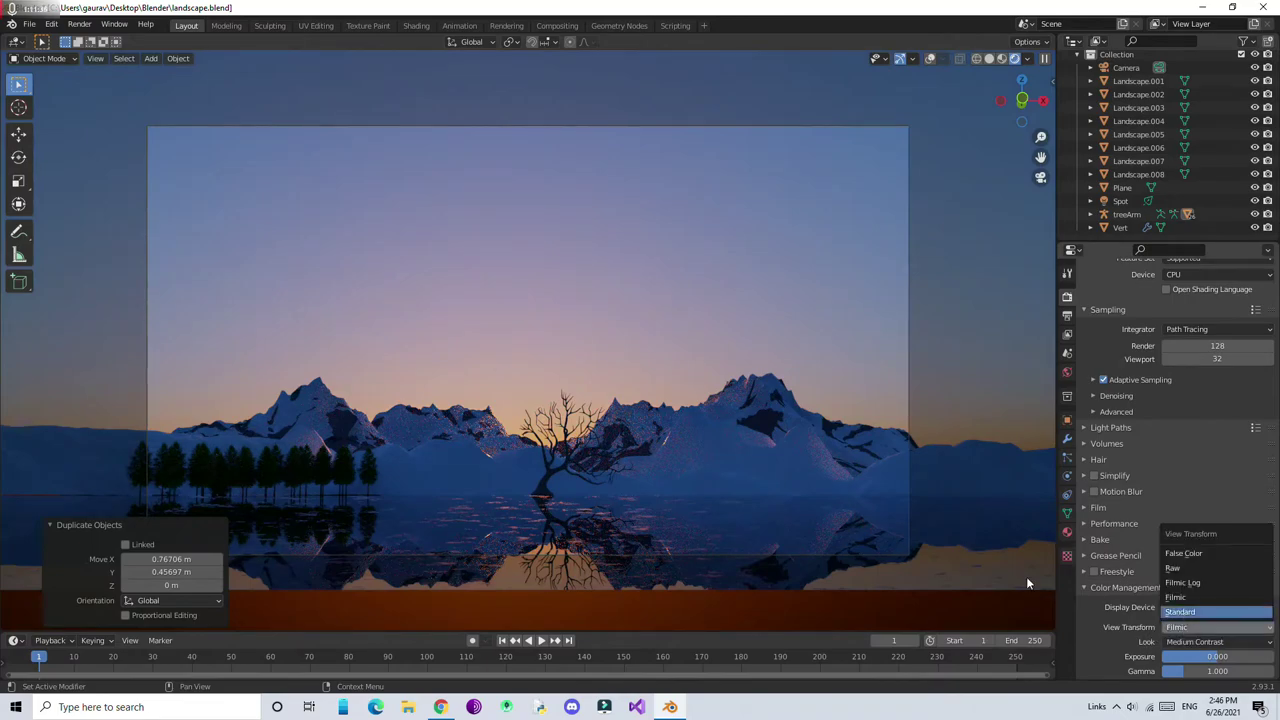
click(1196, 567)
After checking the tree's modifiers, set the Spot light's power to 90000 W
click(1067, 420)
click(1067, 438)
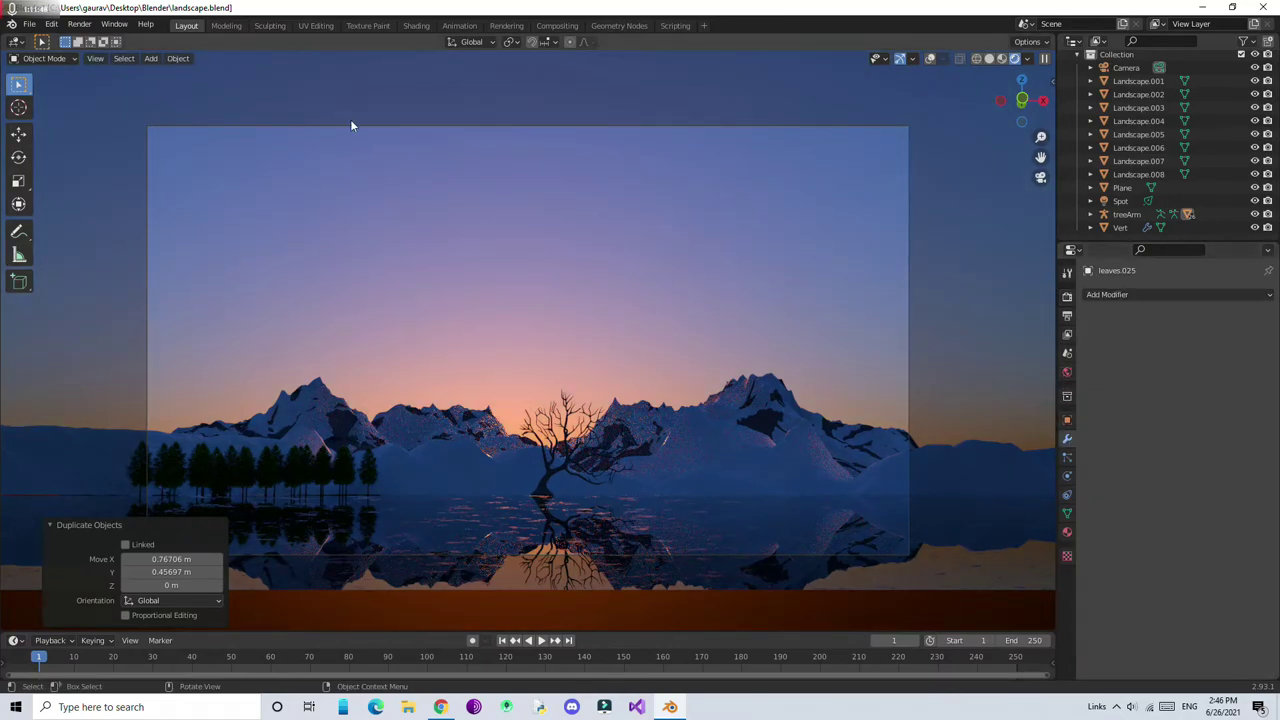
click(1120, 200)
key(Return)
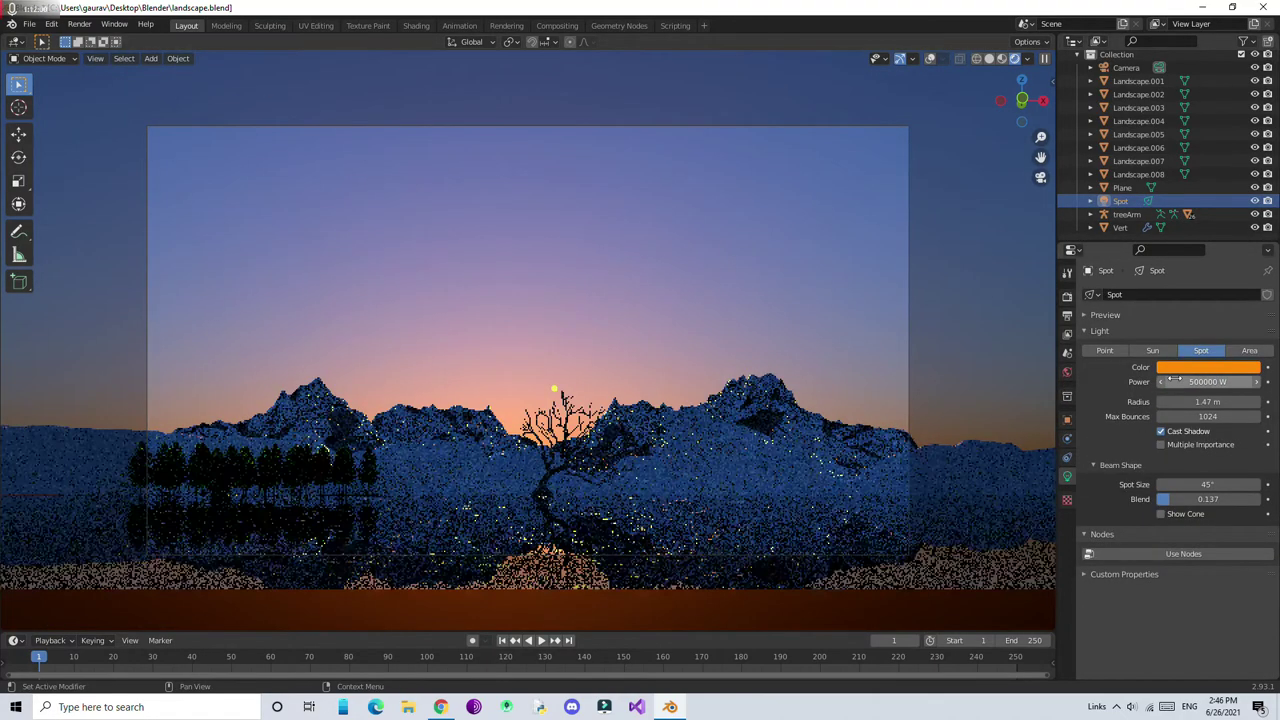